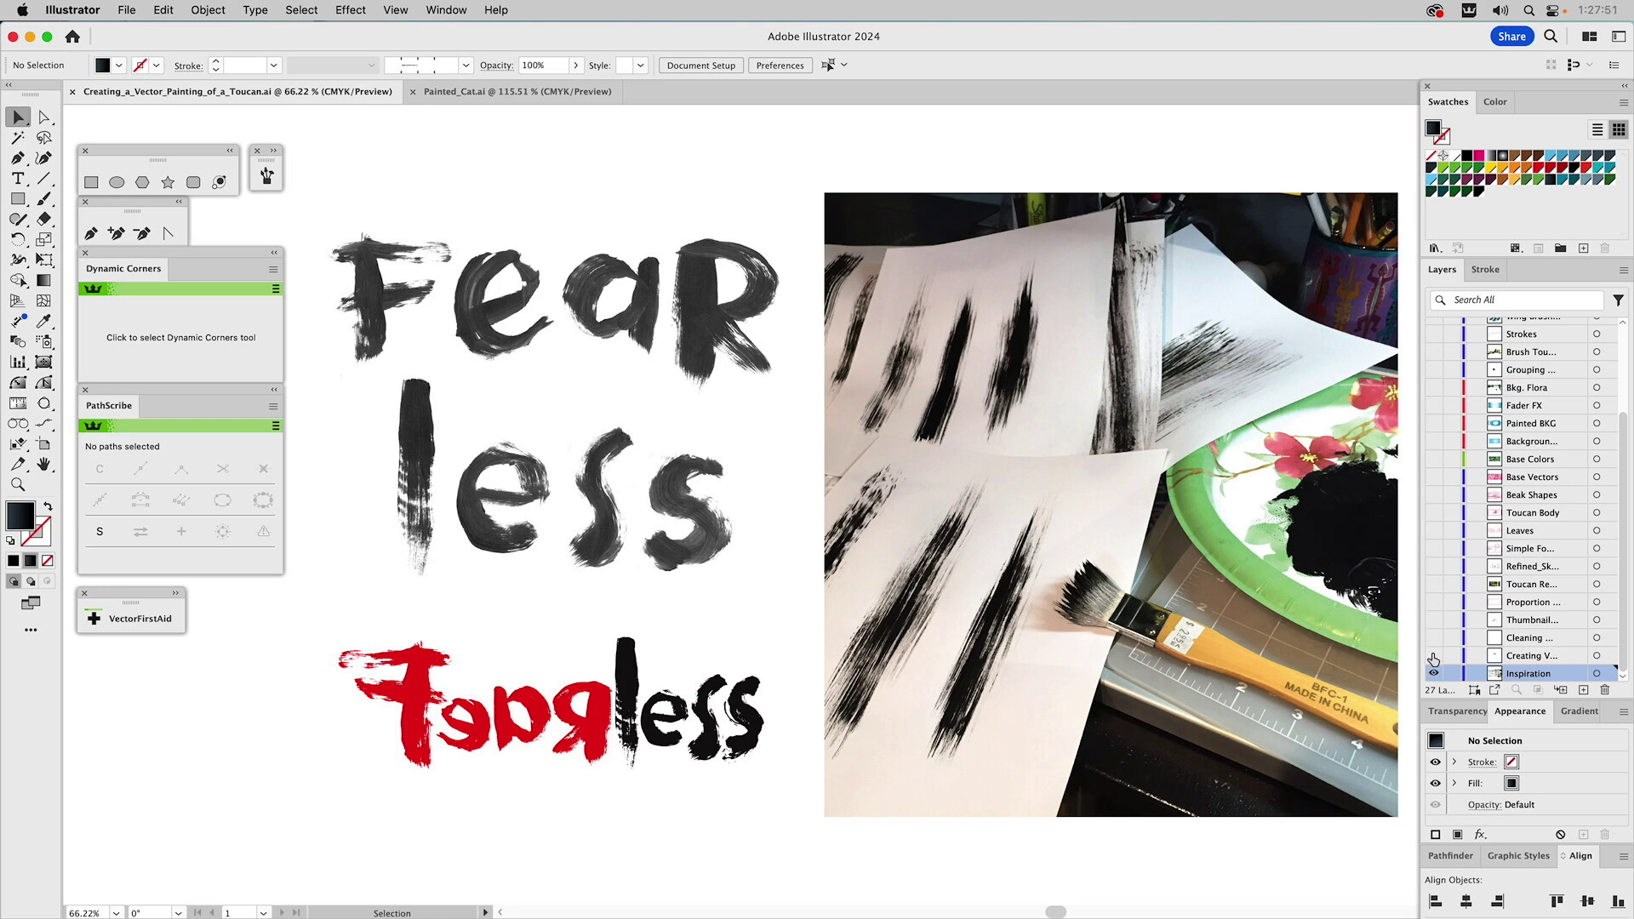
Show only the "Creating V..." layer, make it active, and check the thin brush stroke's vector points.
left_click(1434, 655, "alt")
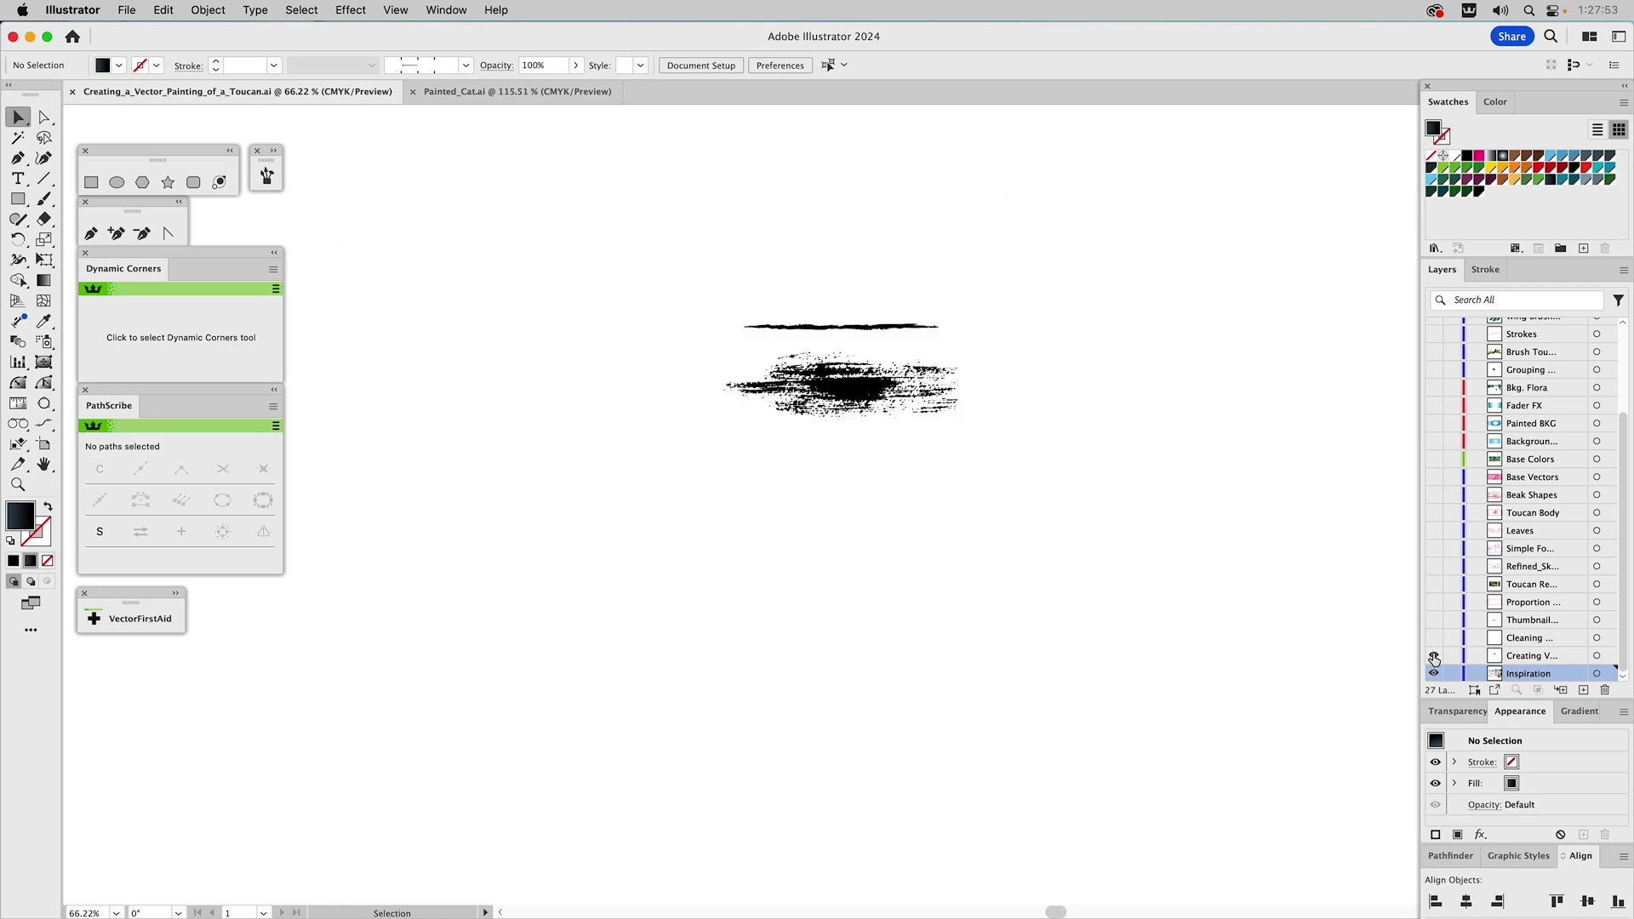
left_click(1540, 655)
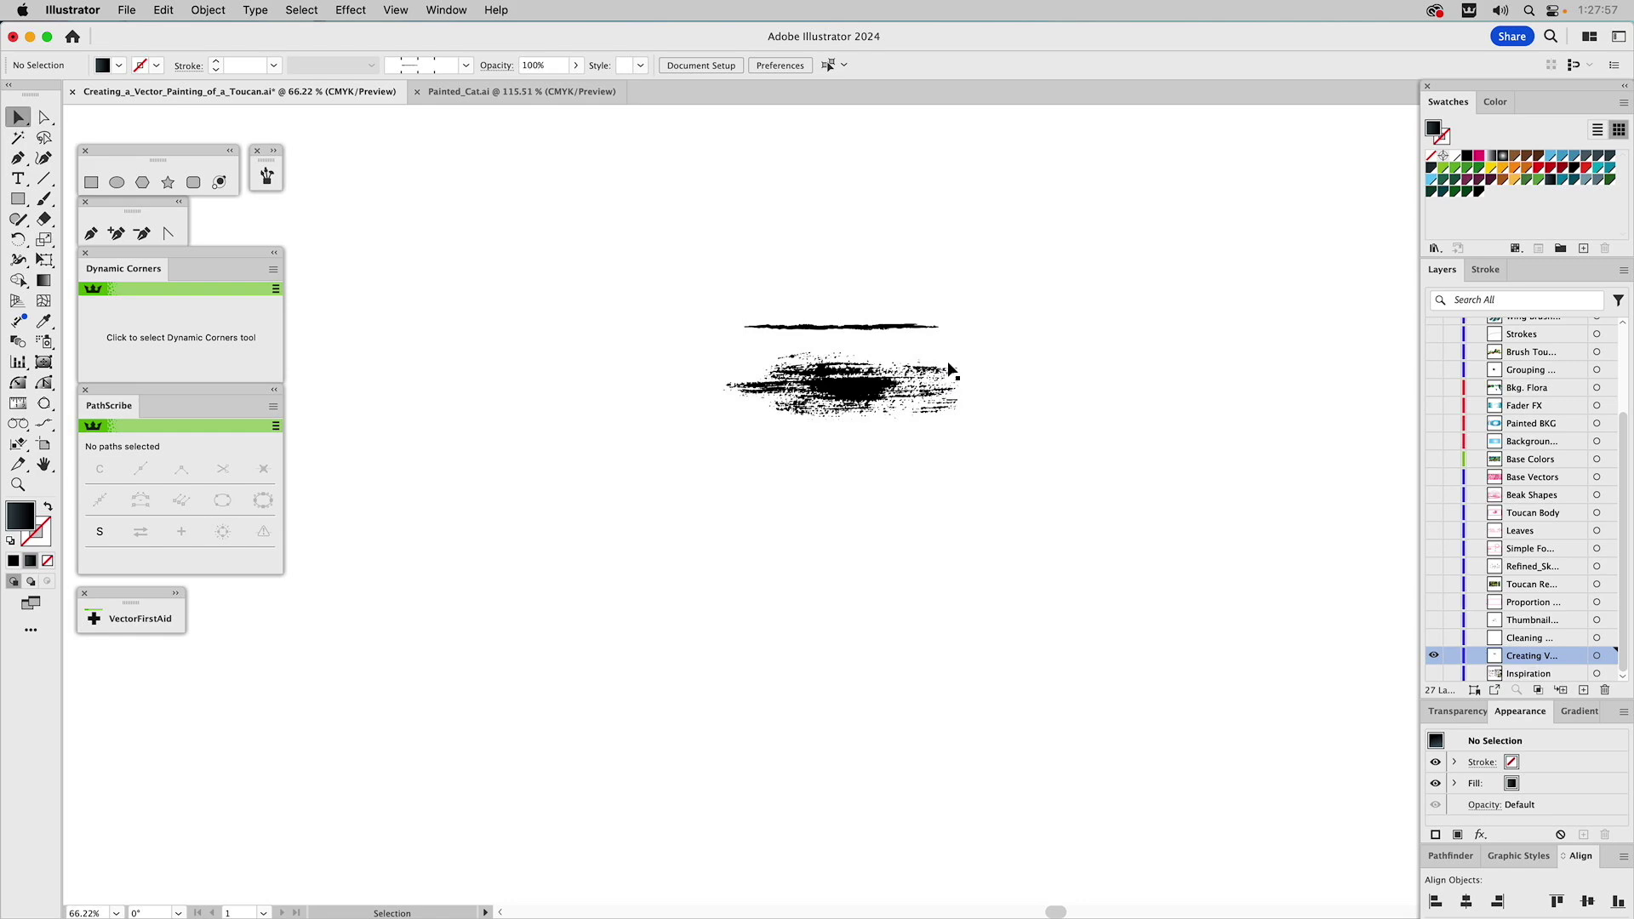
key("z")
left_click_drag(639, 241, 1044, 508)
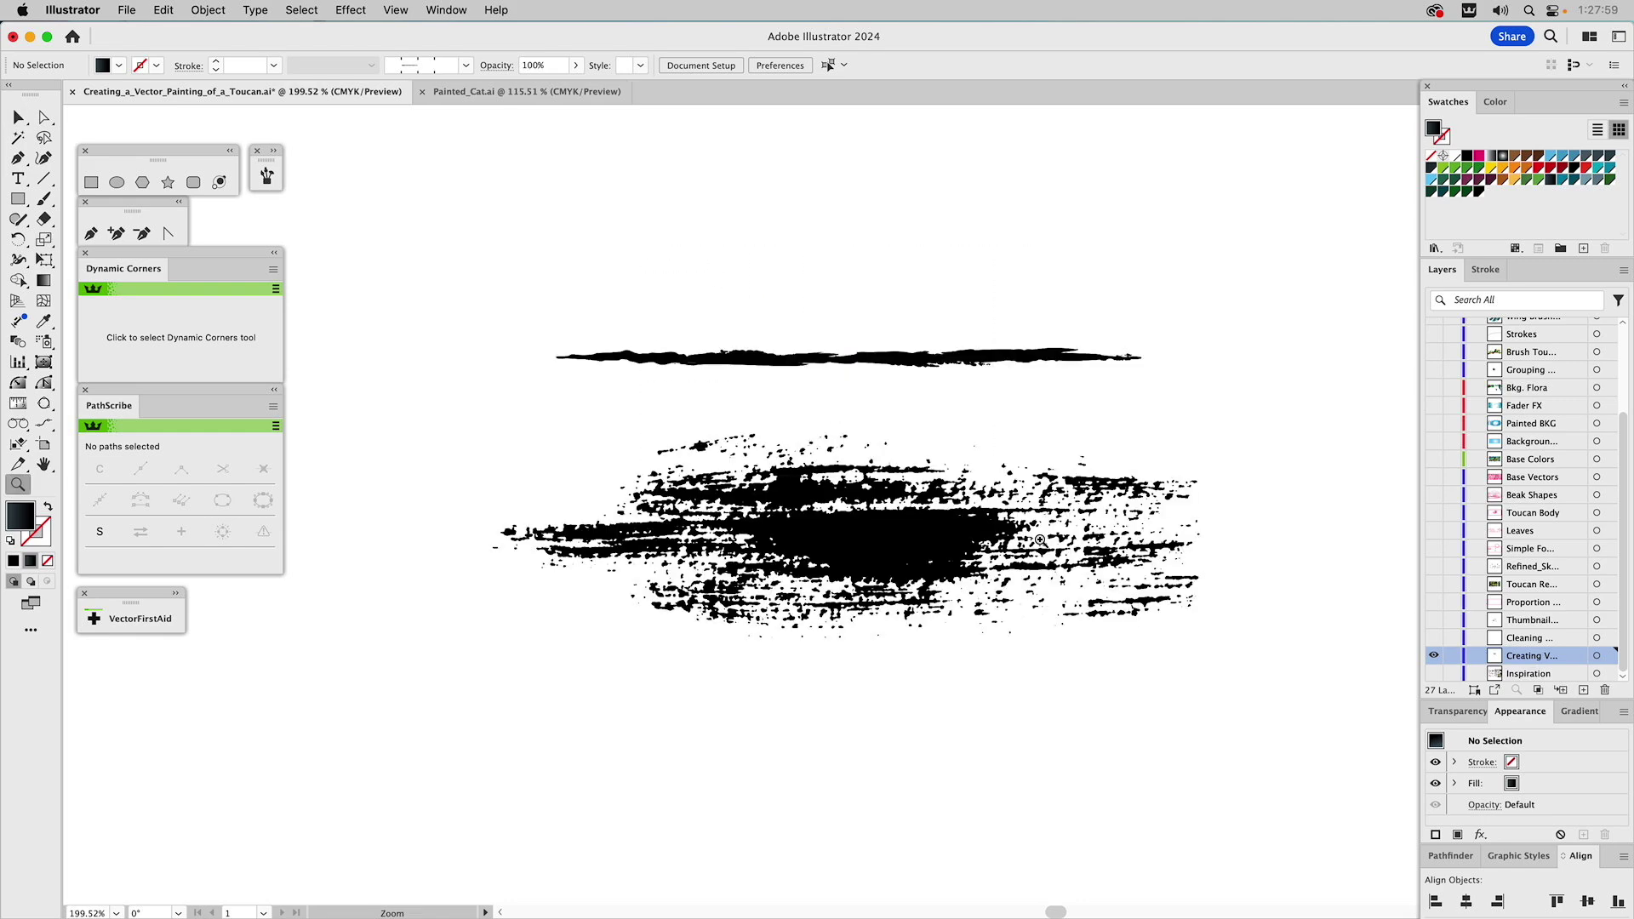
key("v")
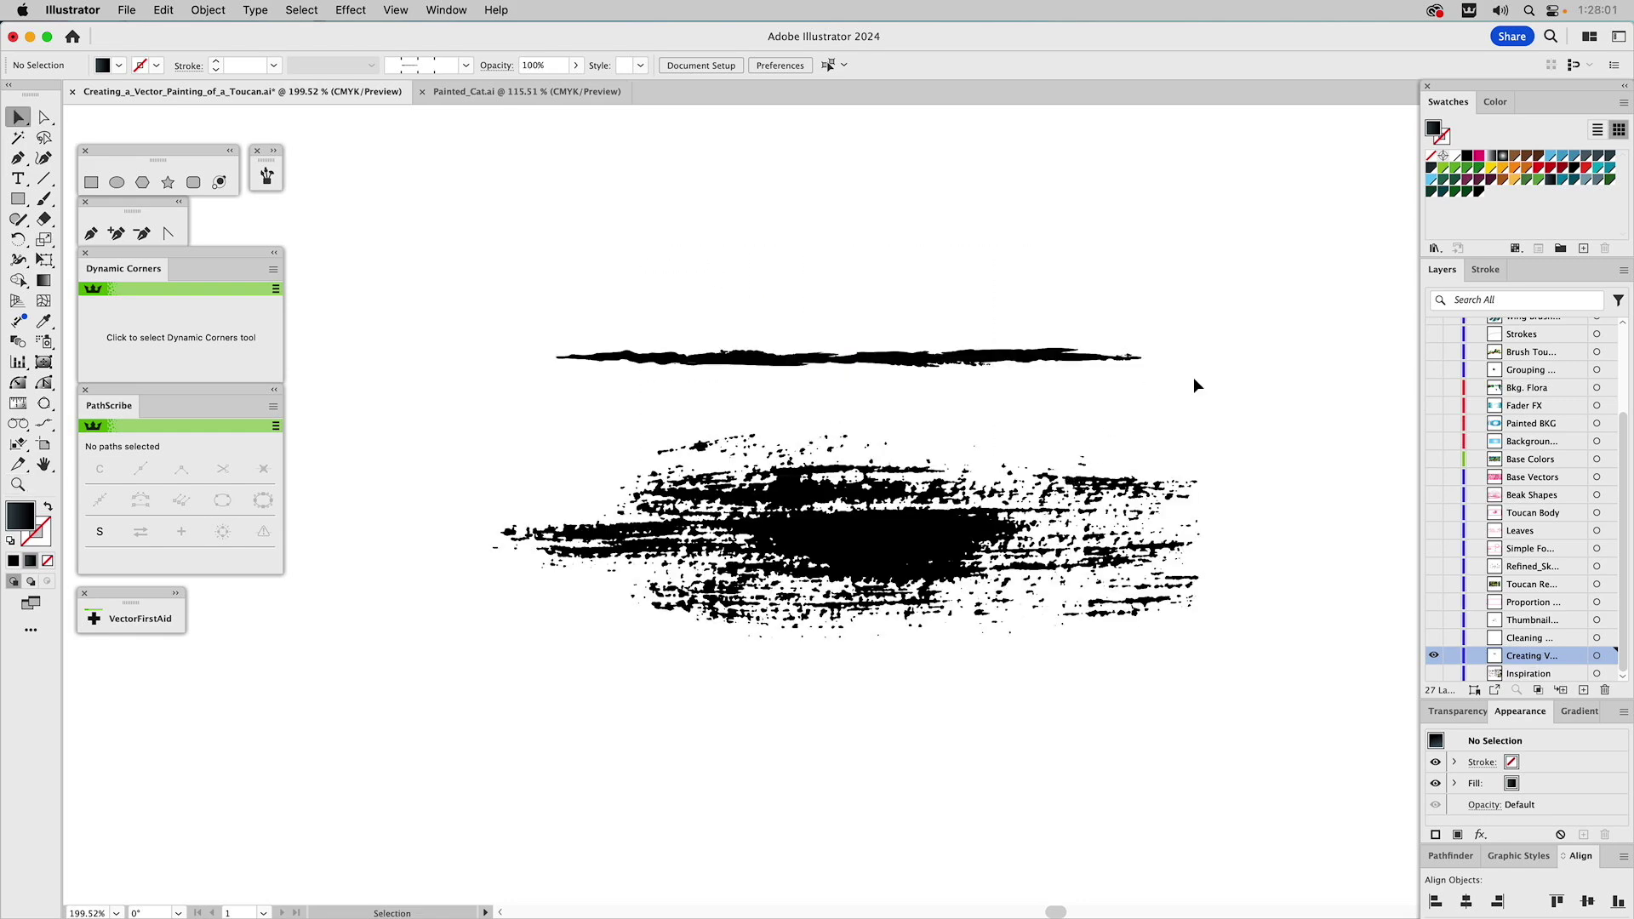
left_click(1008, 362)
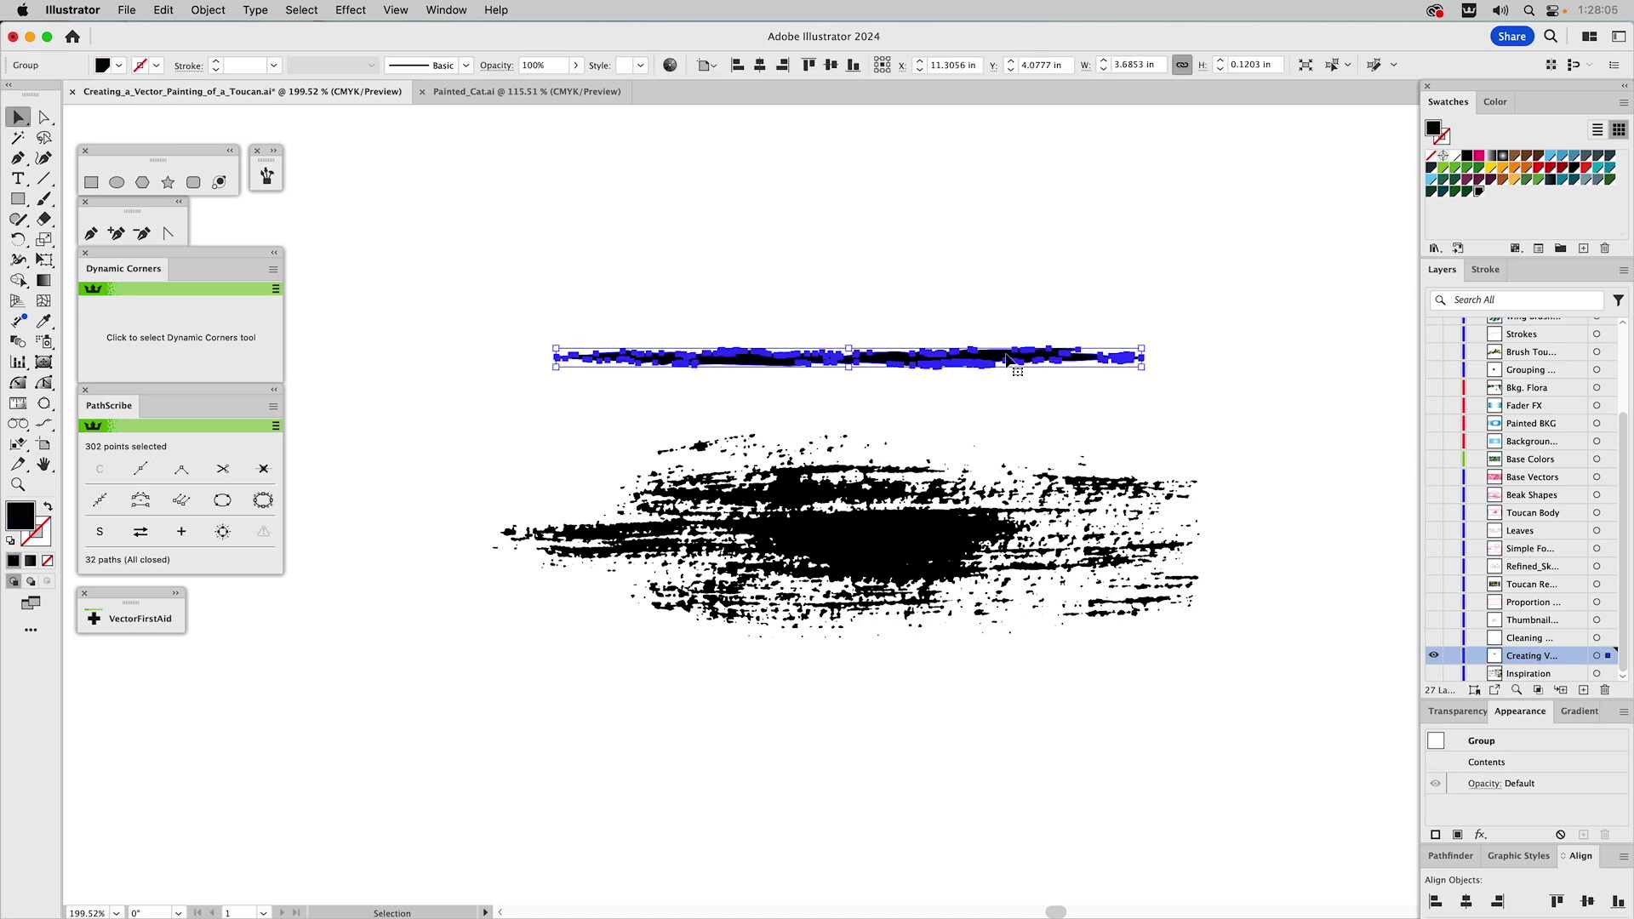
left_click(989, 307)
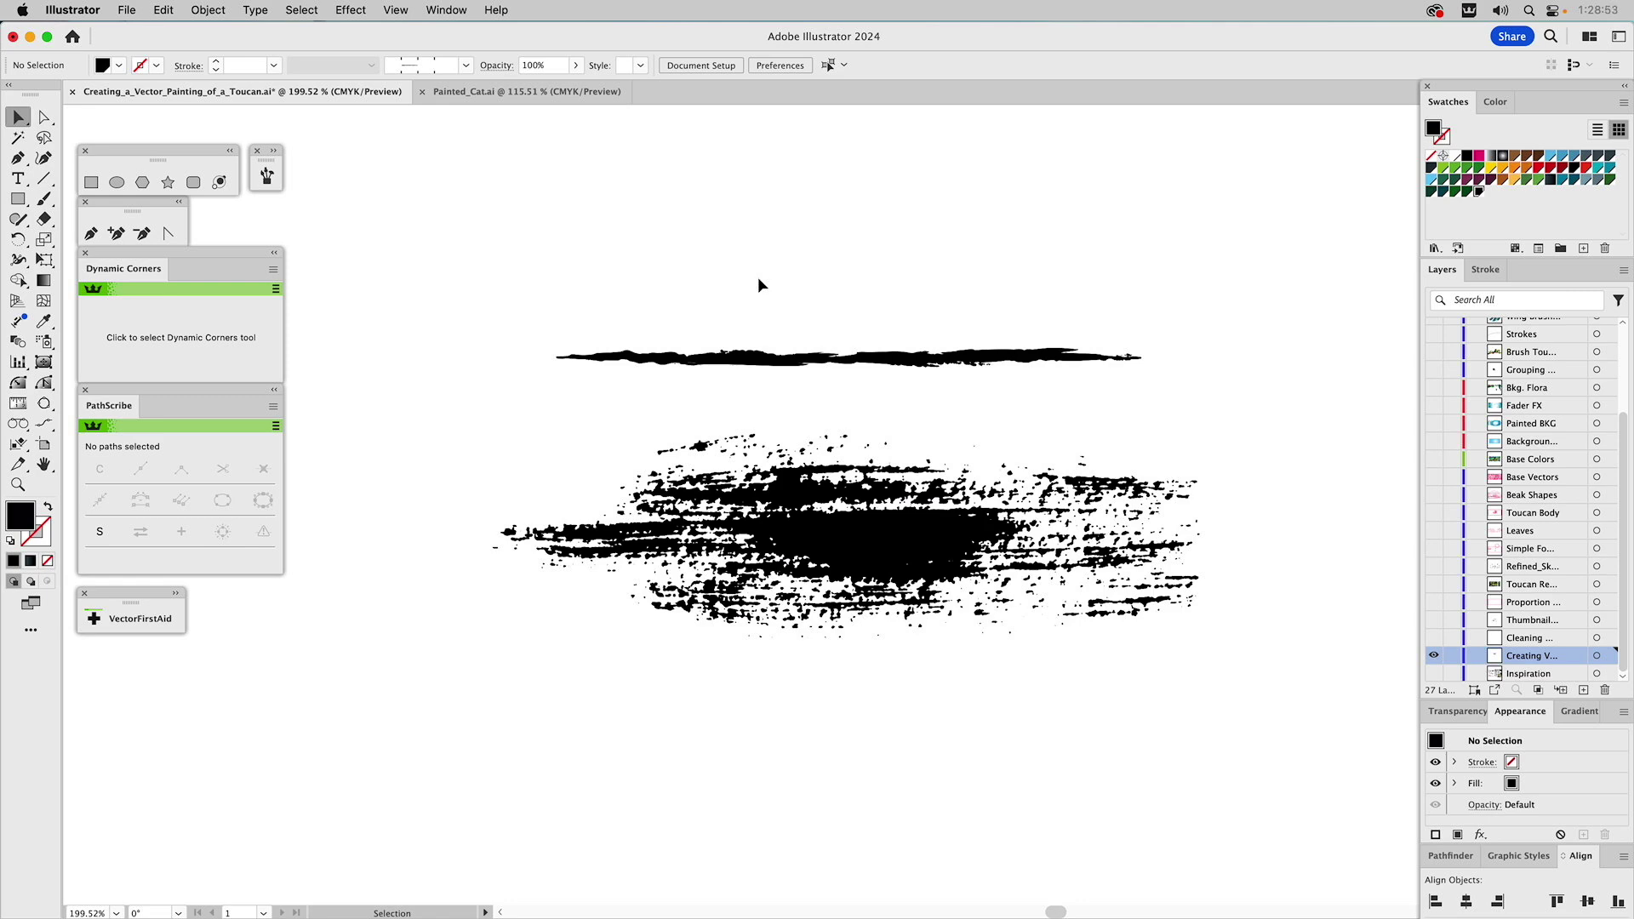
Image-trace the linked Paint_Brush.tif texture in black and white with Paths at 100% and Noise at 1 px.
left_click(751, 504)
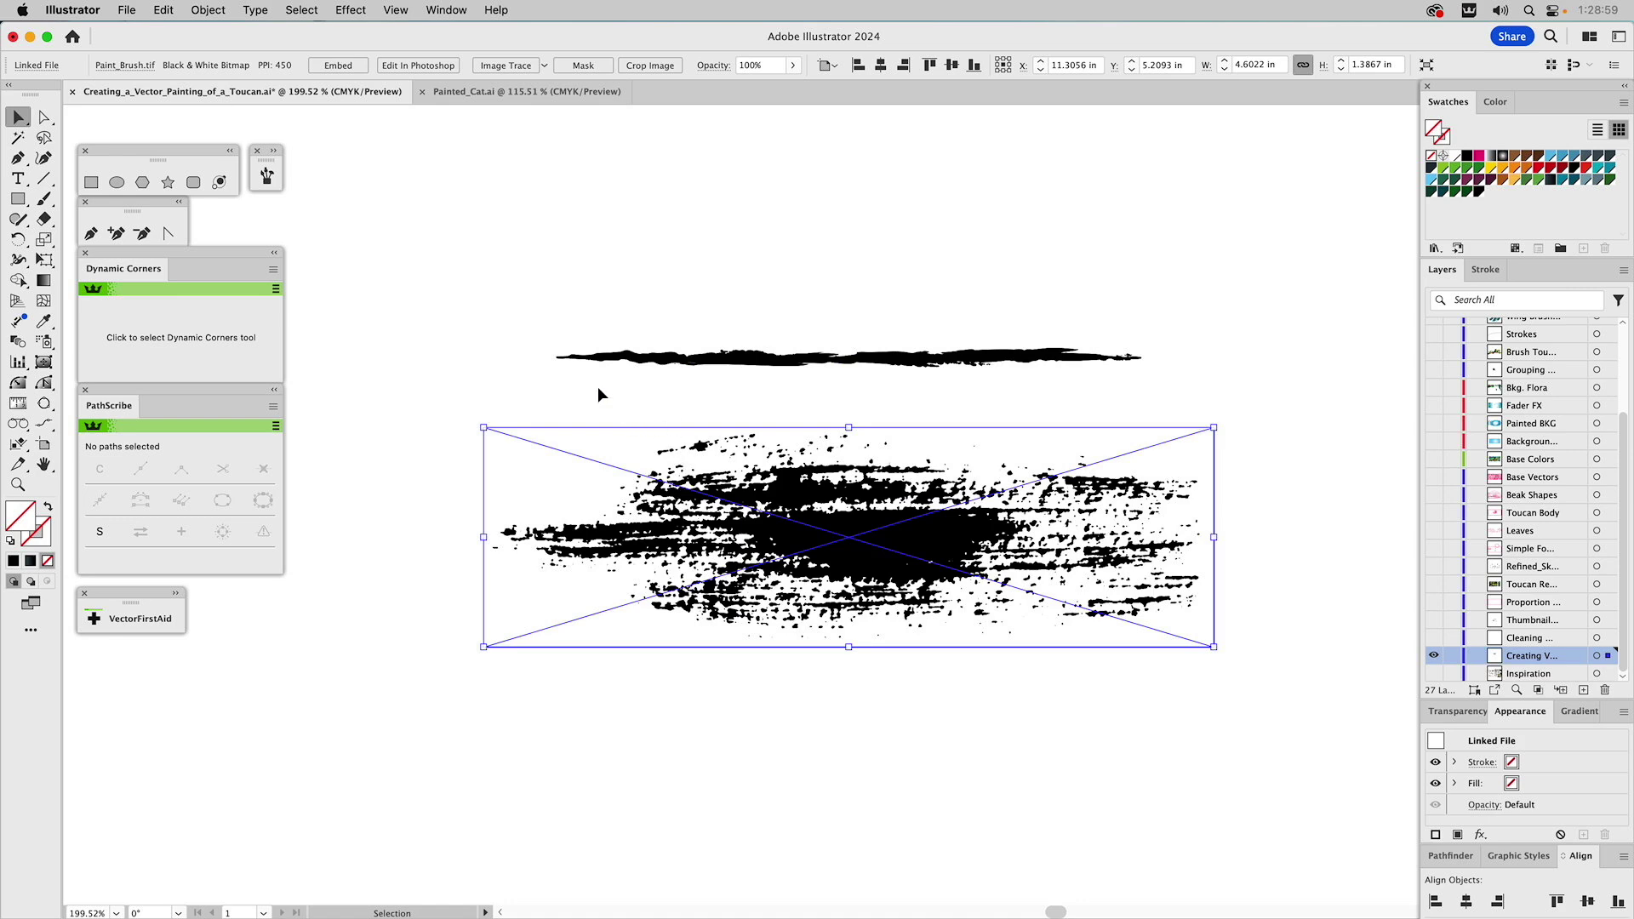
left_click(442, 9)
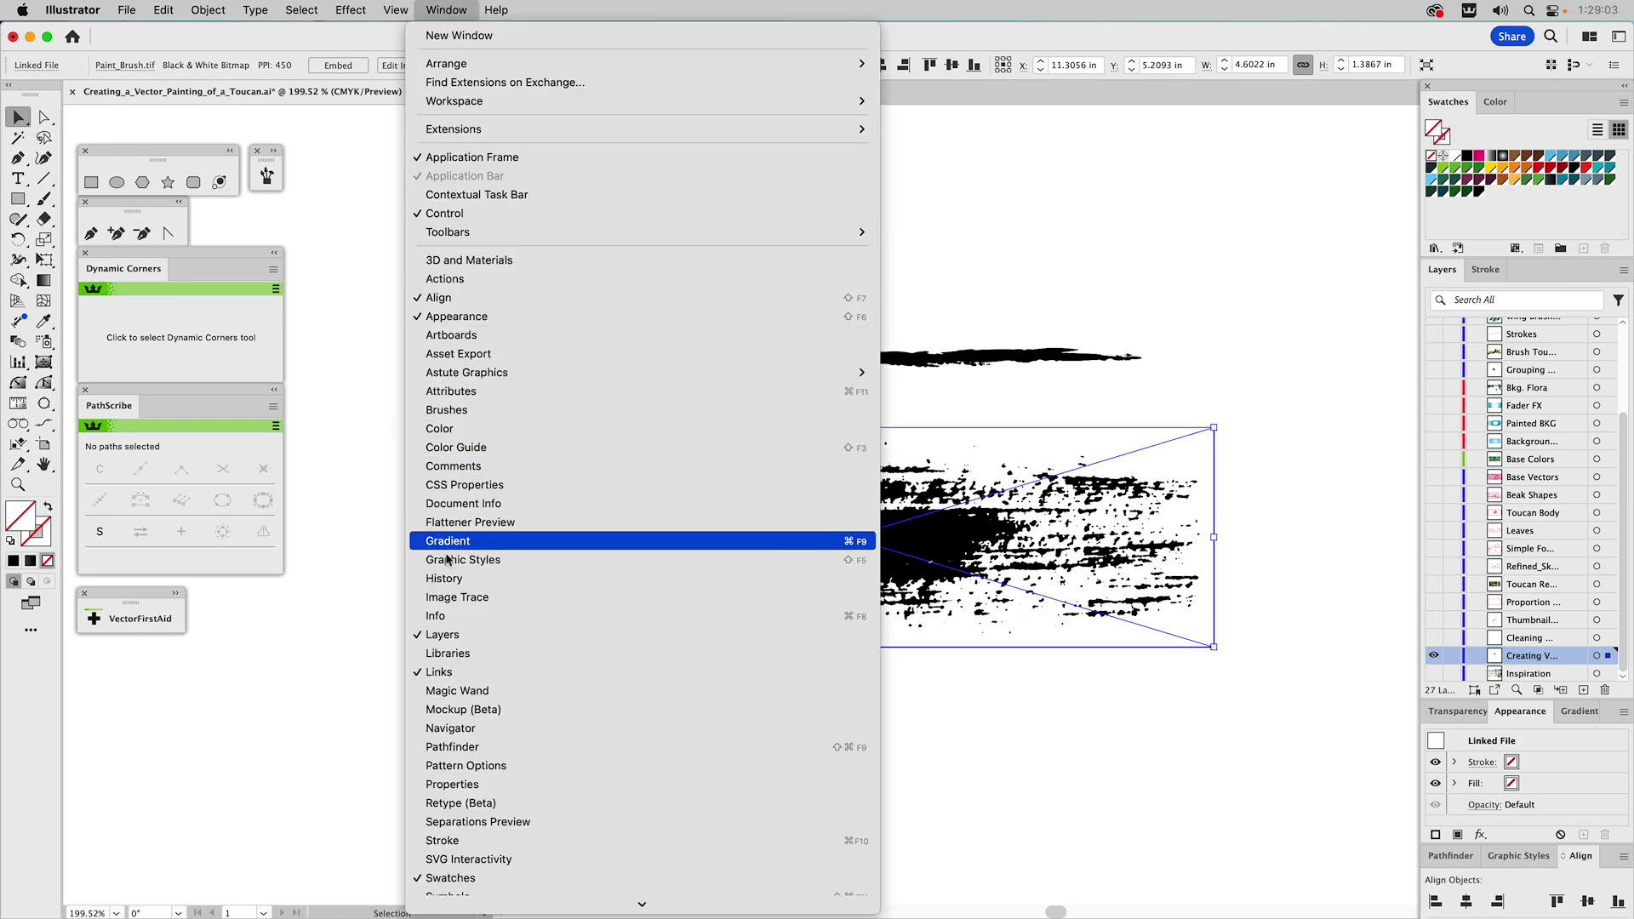
left_click(456, 599)
mouse_move(304, 260)
left_mouse_down()
mouse_move(371, 249)
mouse_move(450, 173)
left_mouse_up()
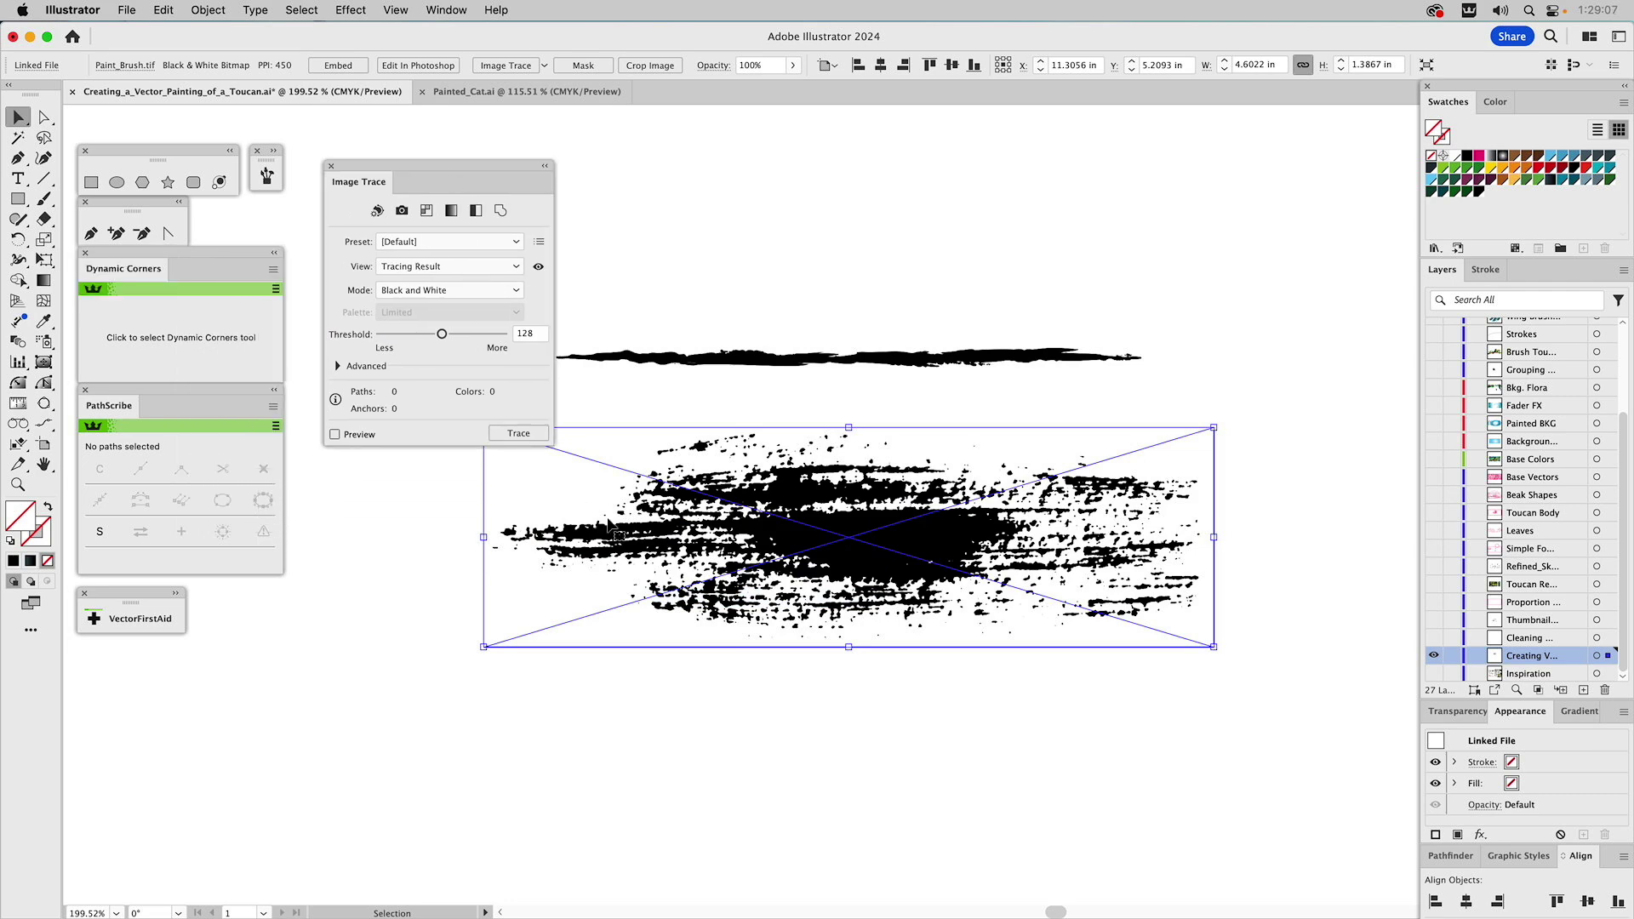
left_click(338, 366)
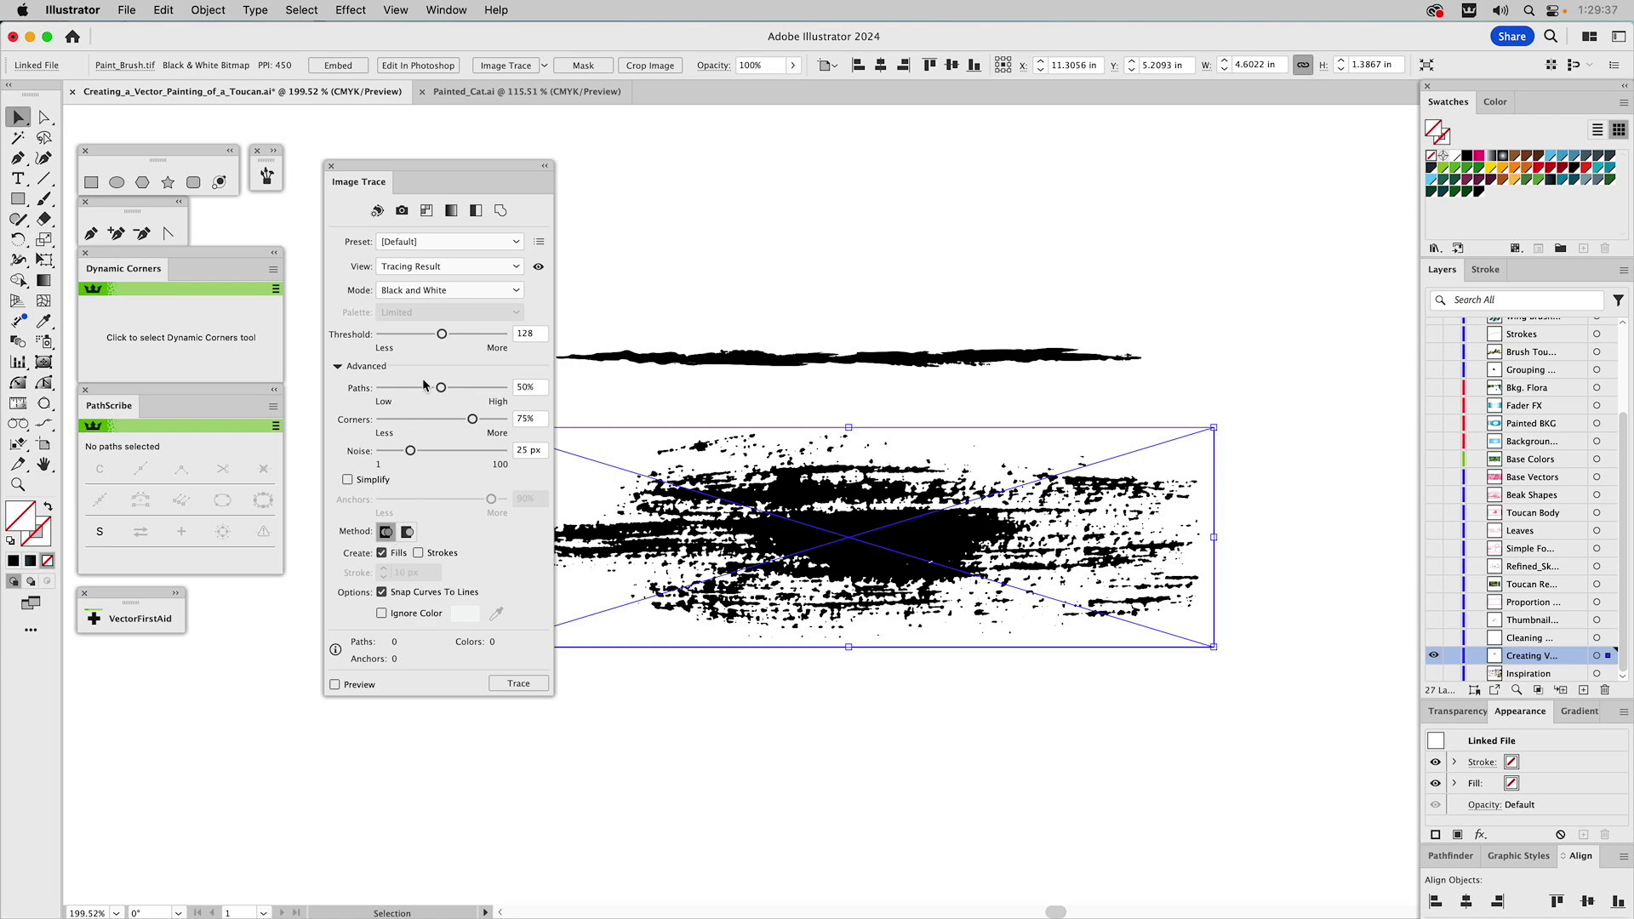
left_click_drag(442, 389, 529, 393)
left_click_drag(408, 452, 357, 457)
left_click(523, 683)
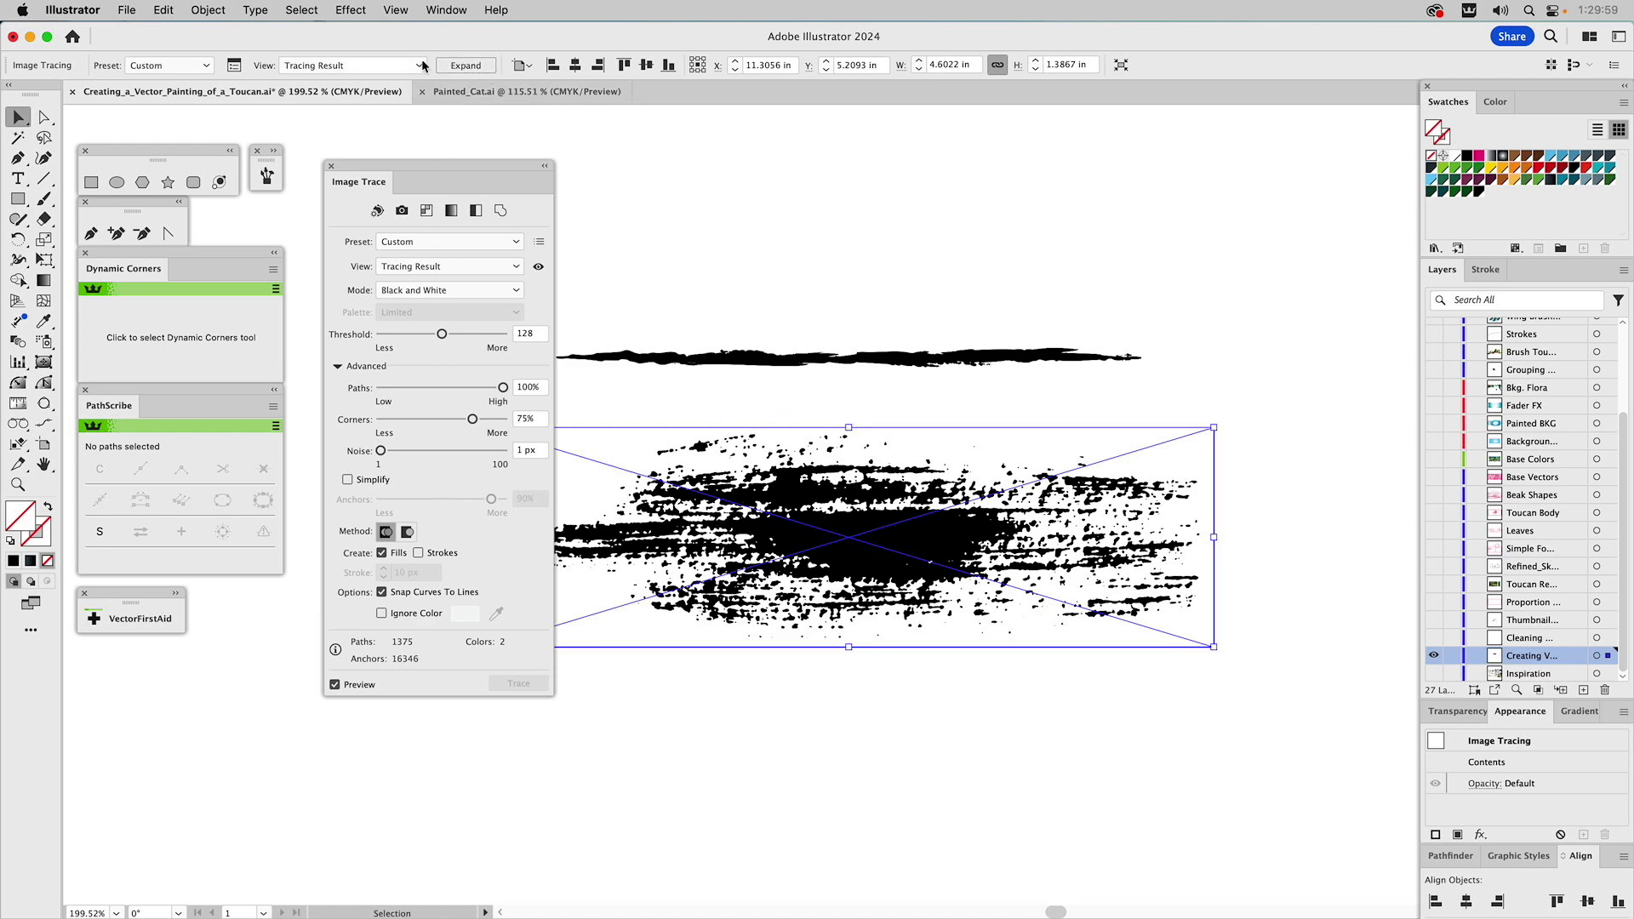
Expand the traced brush texture into editable vector paths, close the tracing settings, and deselect the artwork.
left_click(454, 10)
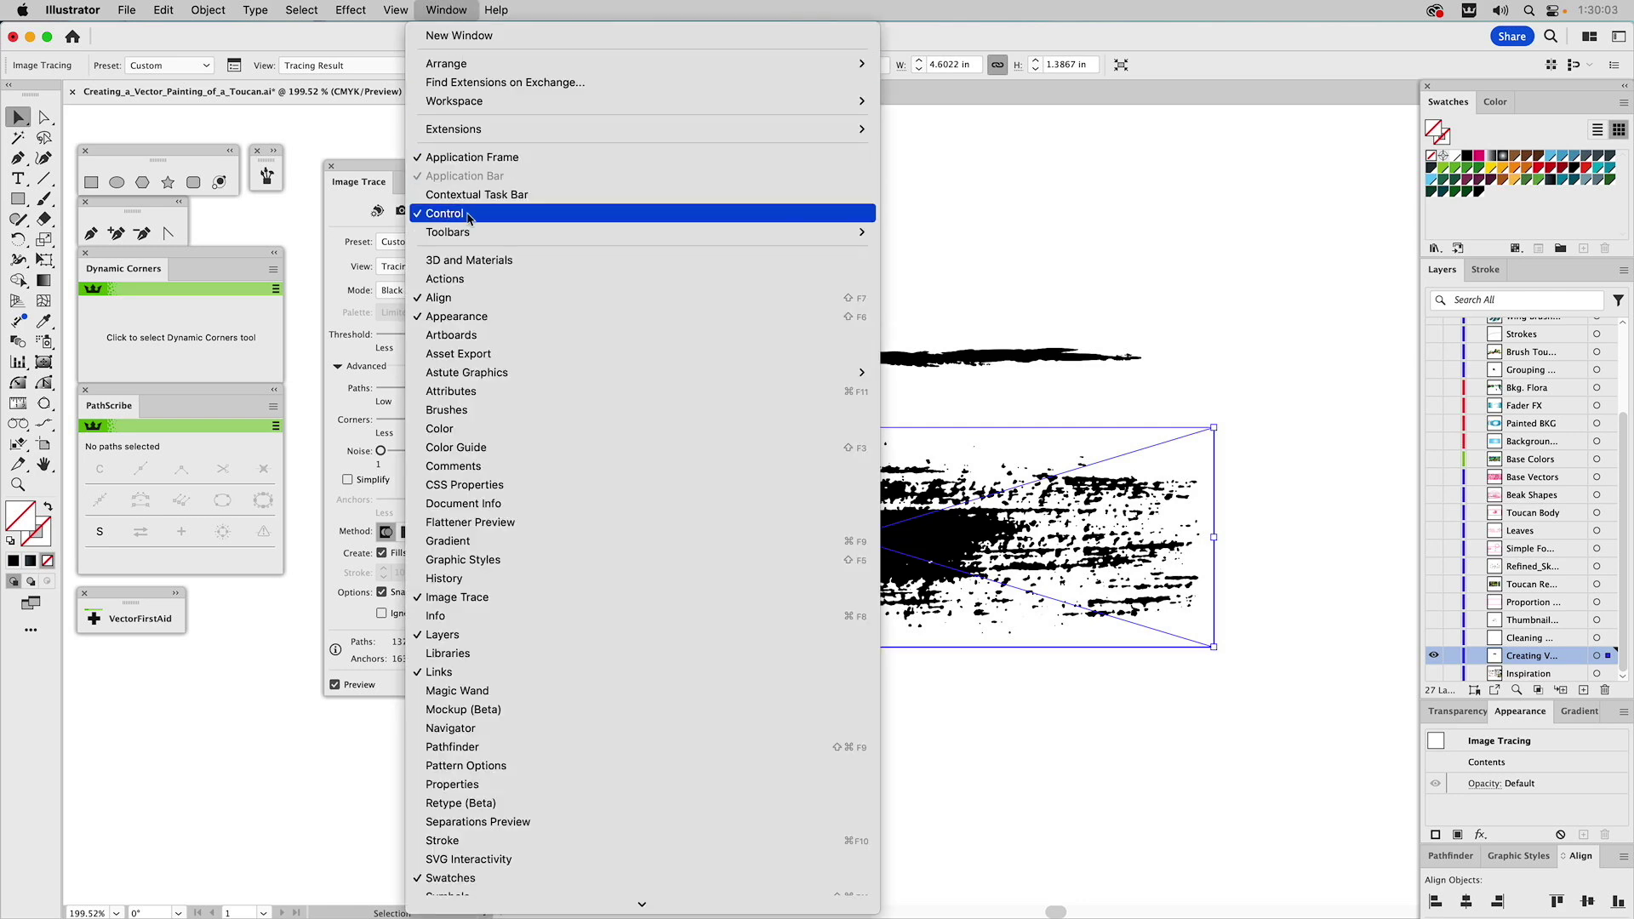
left_click(449, 11)
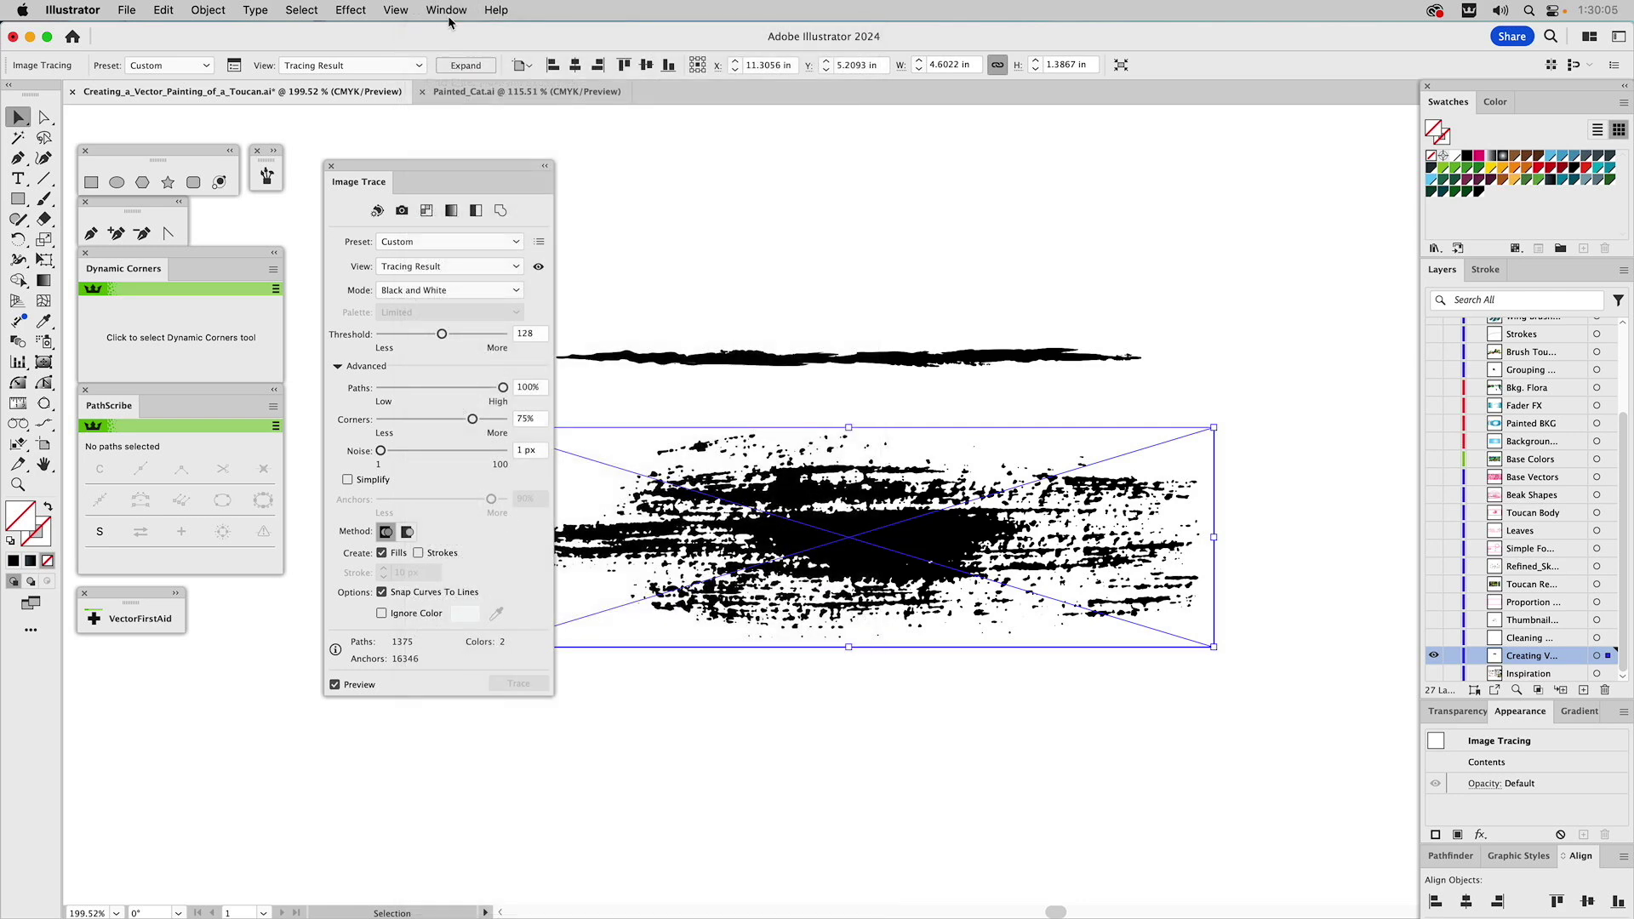
left_click(466, 65)
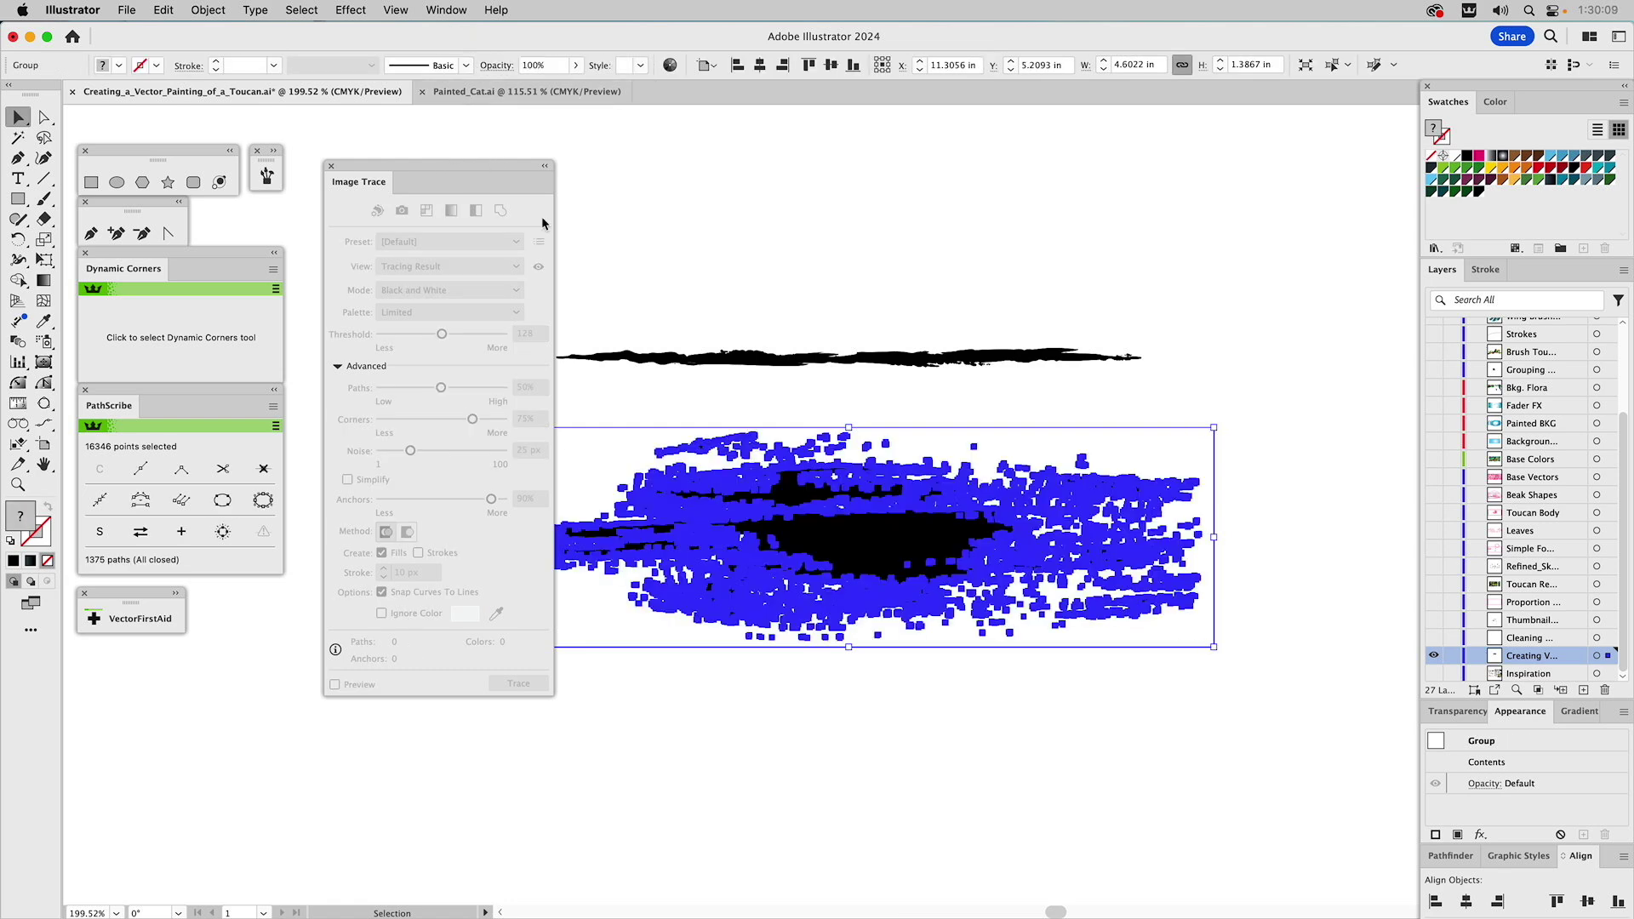
left_click(332, 167)
left_click(633, 221)
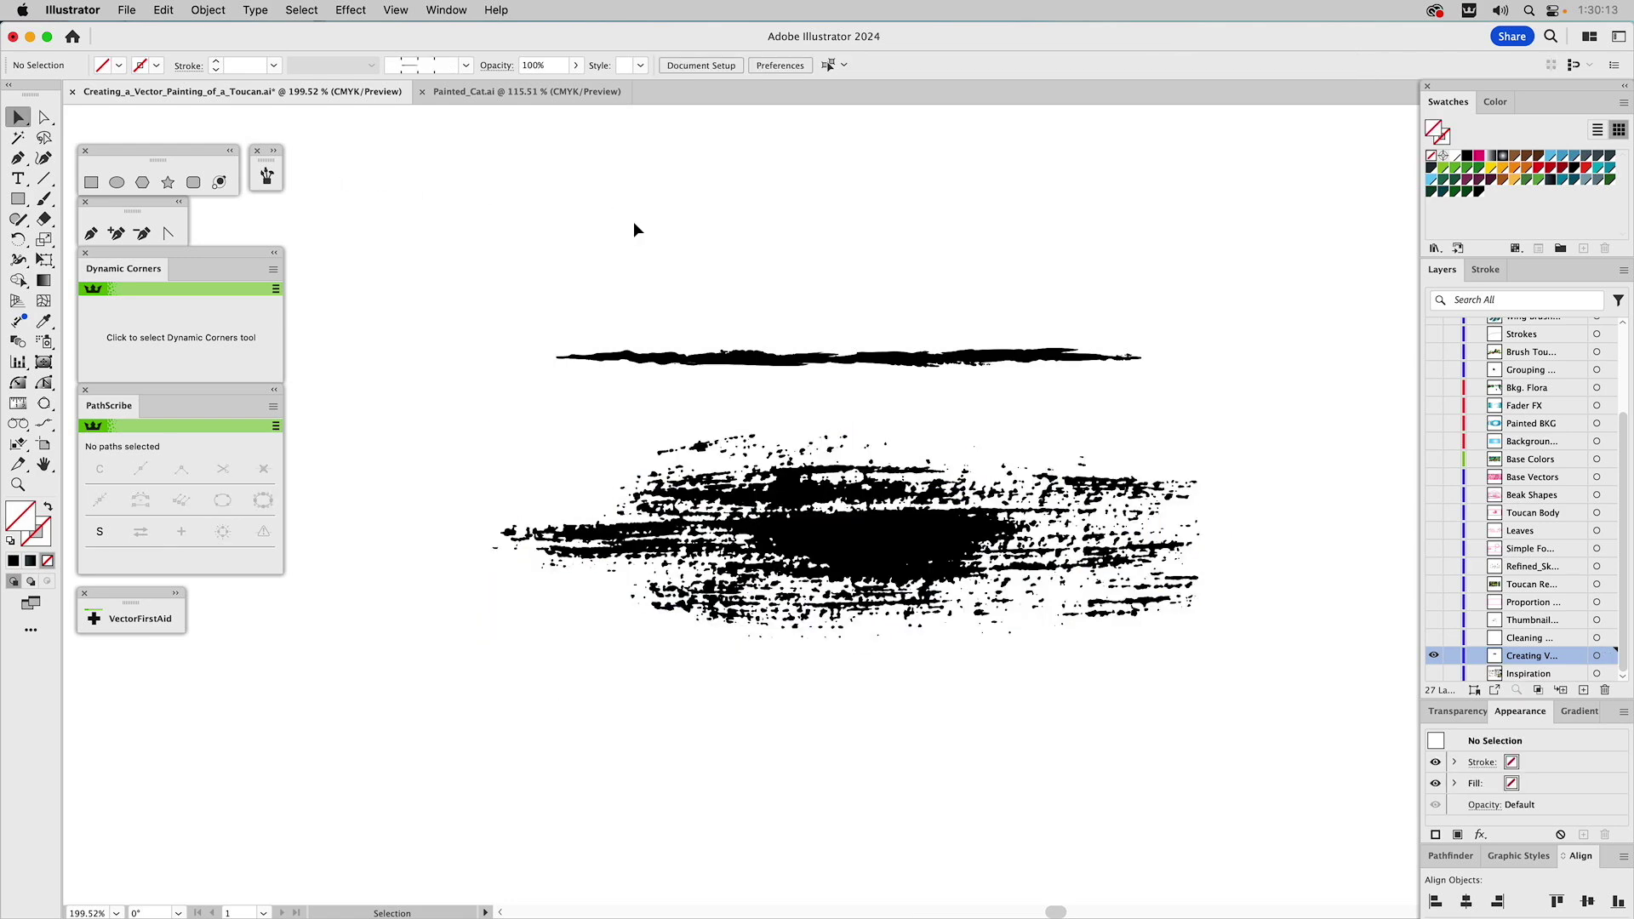
Examine the edge detail and anchor points of the thin brush stroke above the traced texture.
left_click(691, 354)
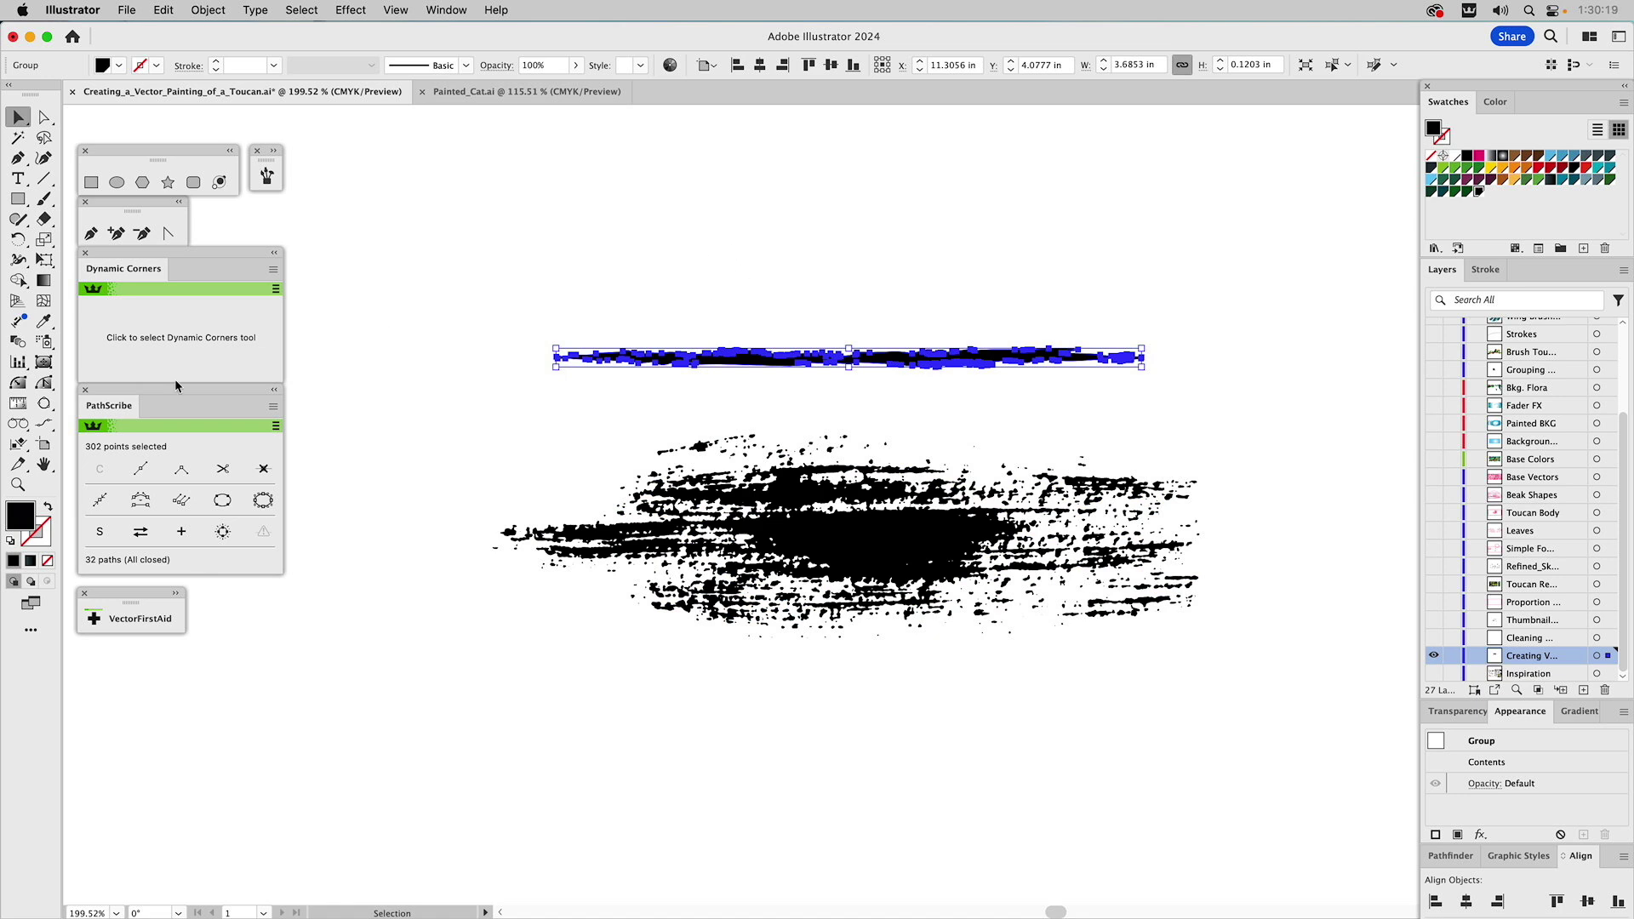
left_click(17, 484)
left_click_drag(587, 294, 914, 415)
key("v")
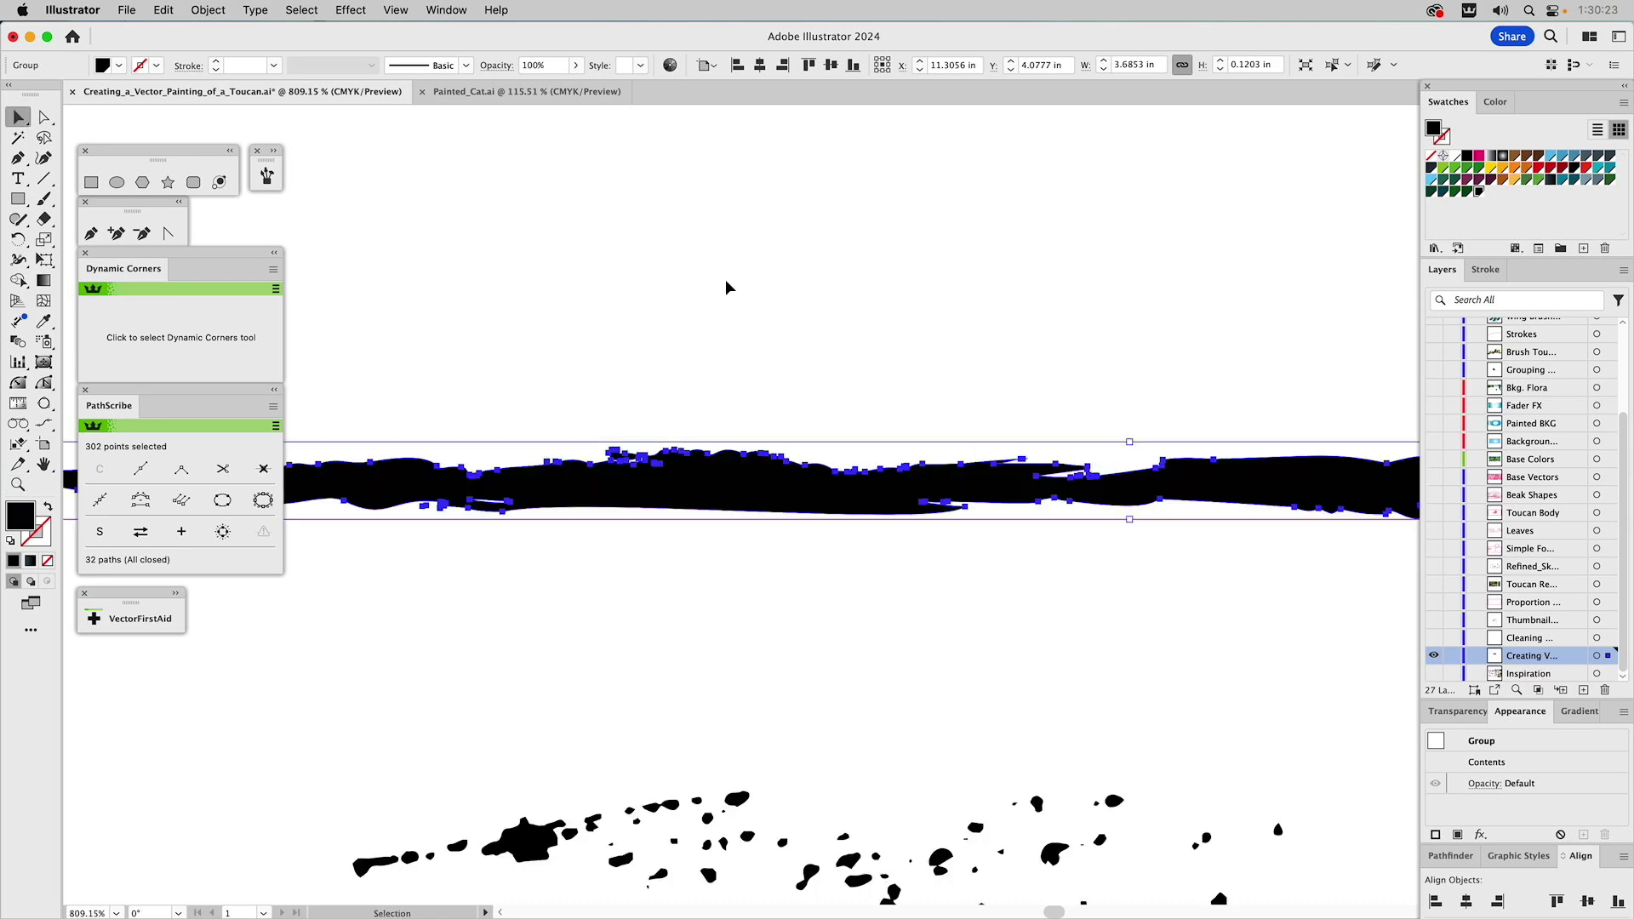
left_click(730, 290)
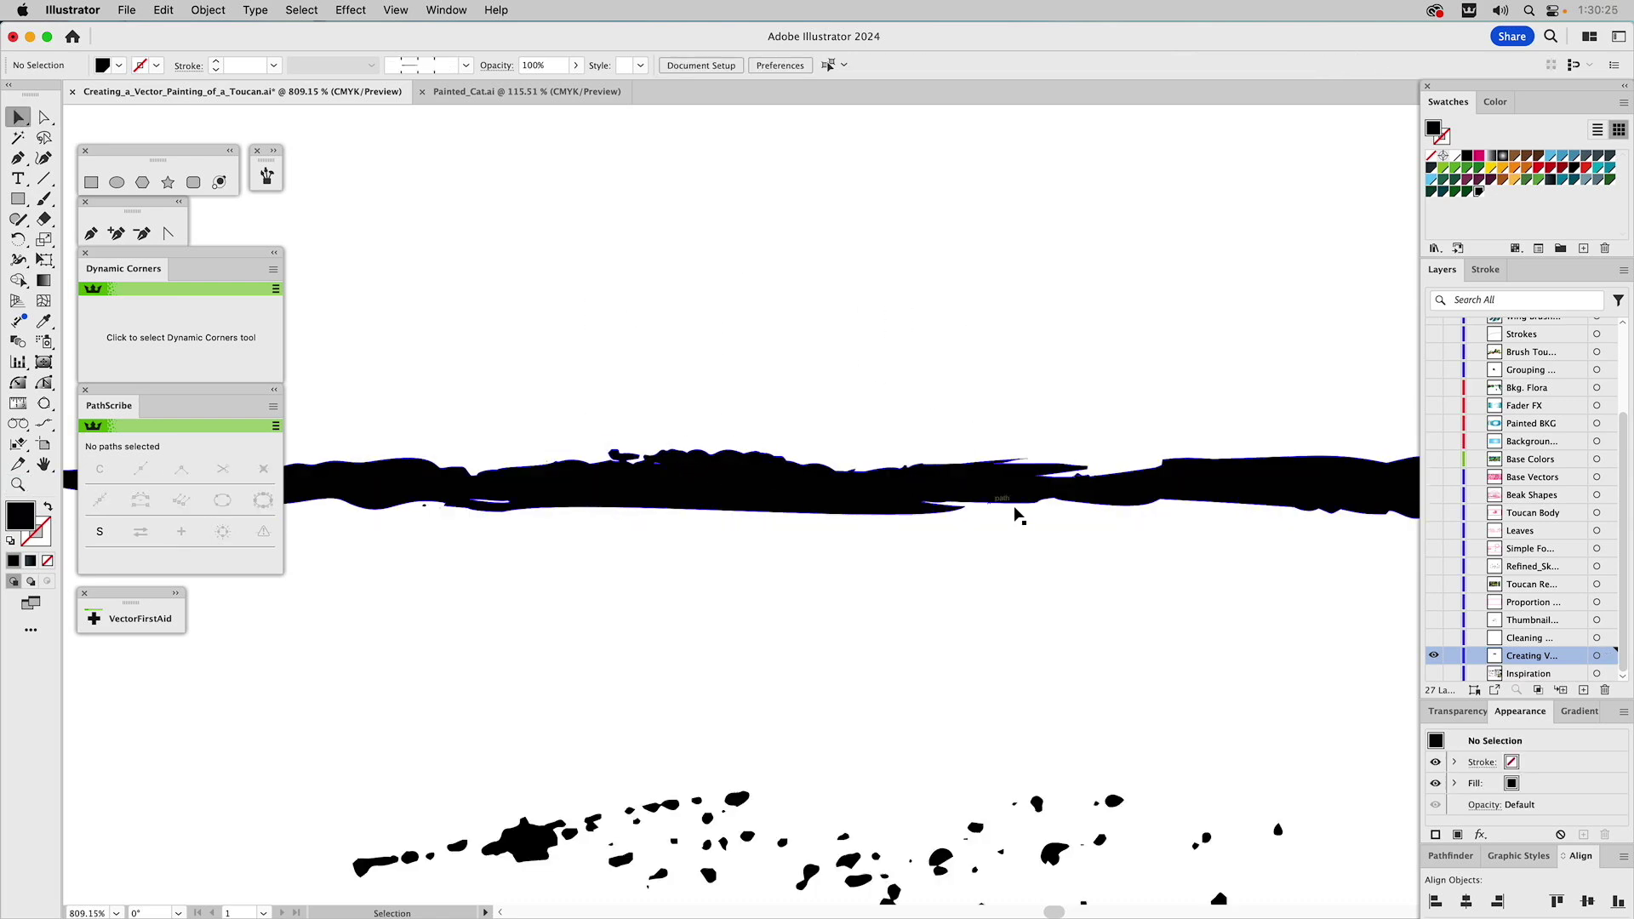
left_click(668, 483)
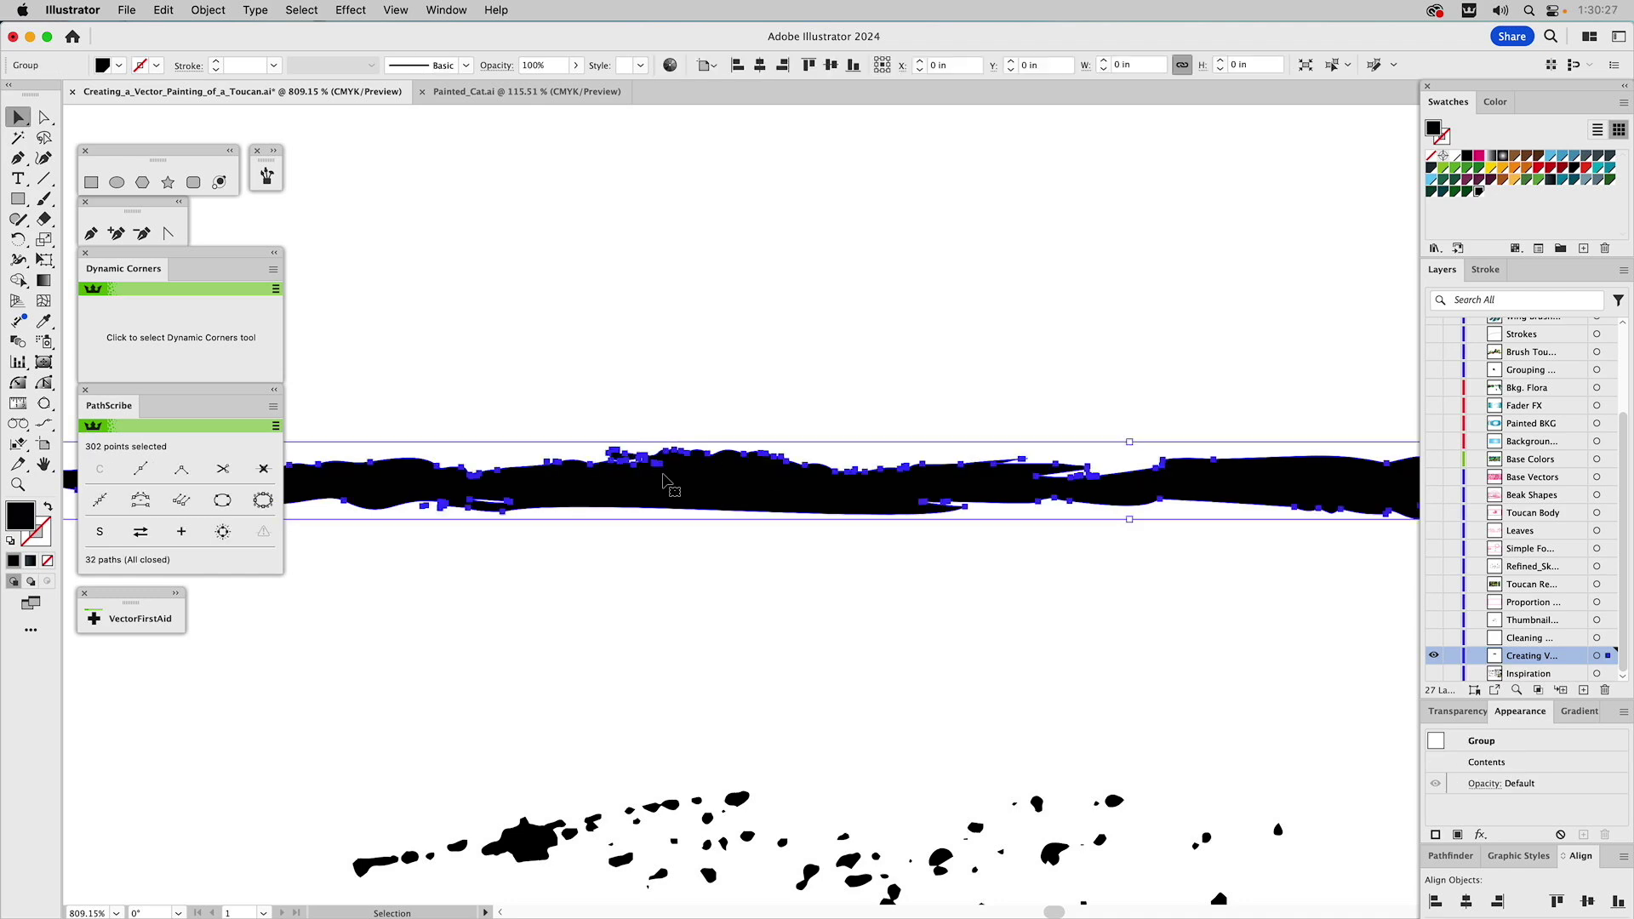
left_click(681, 380)
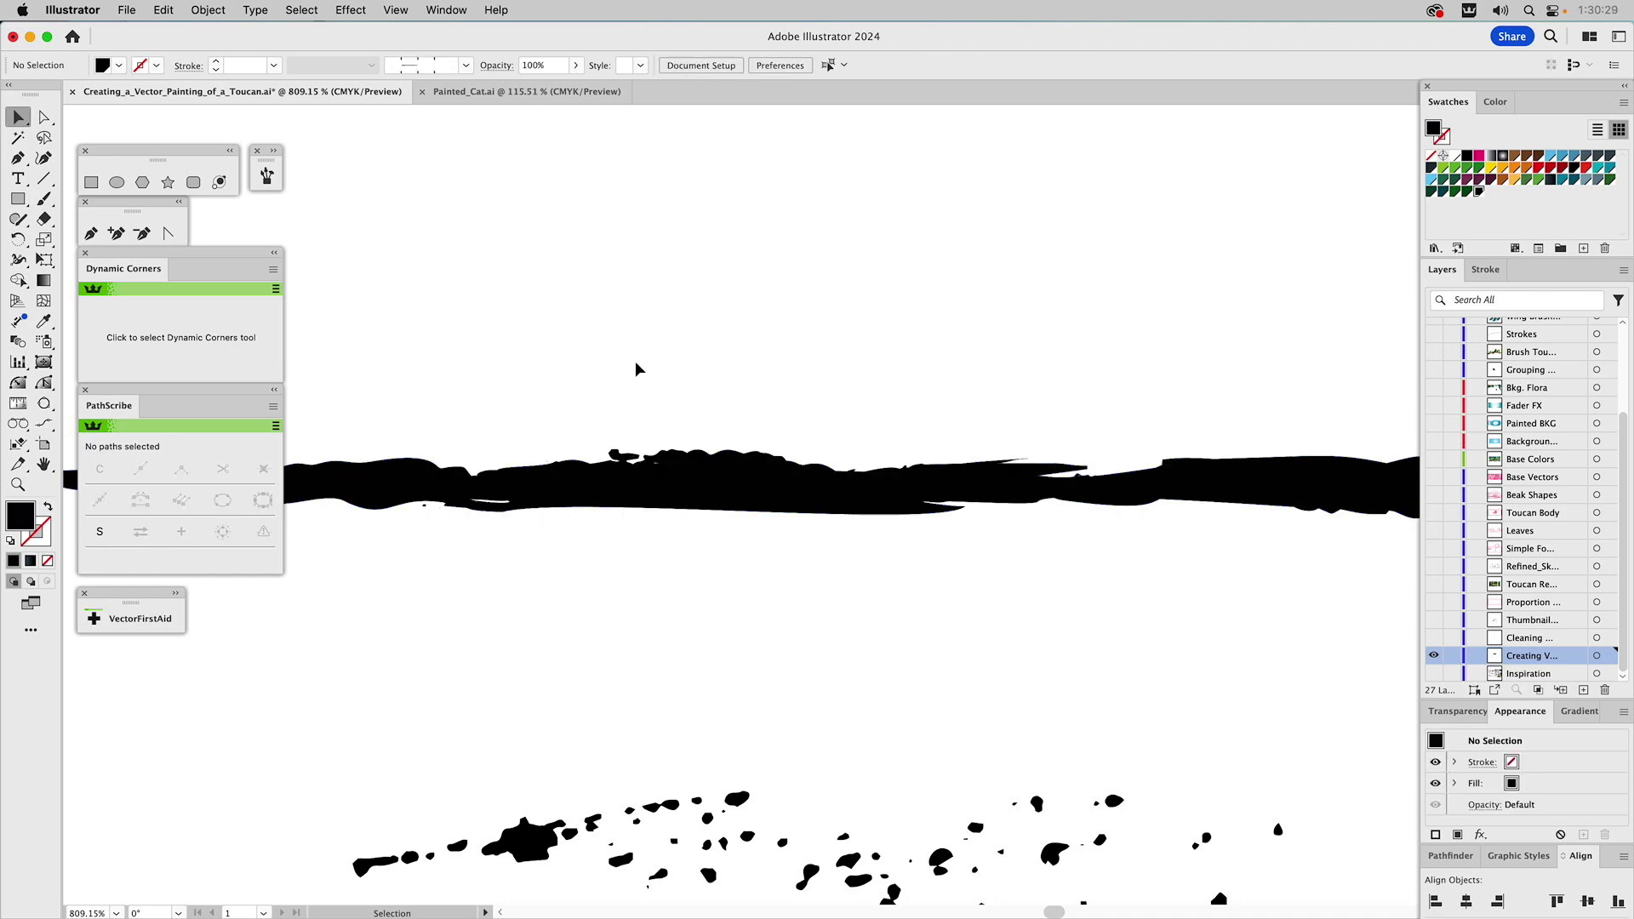
Paint along the lower edge of the thin brush stroke with the Blob Brush to reshape its outline.
left_click(45, 220)
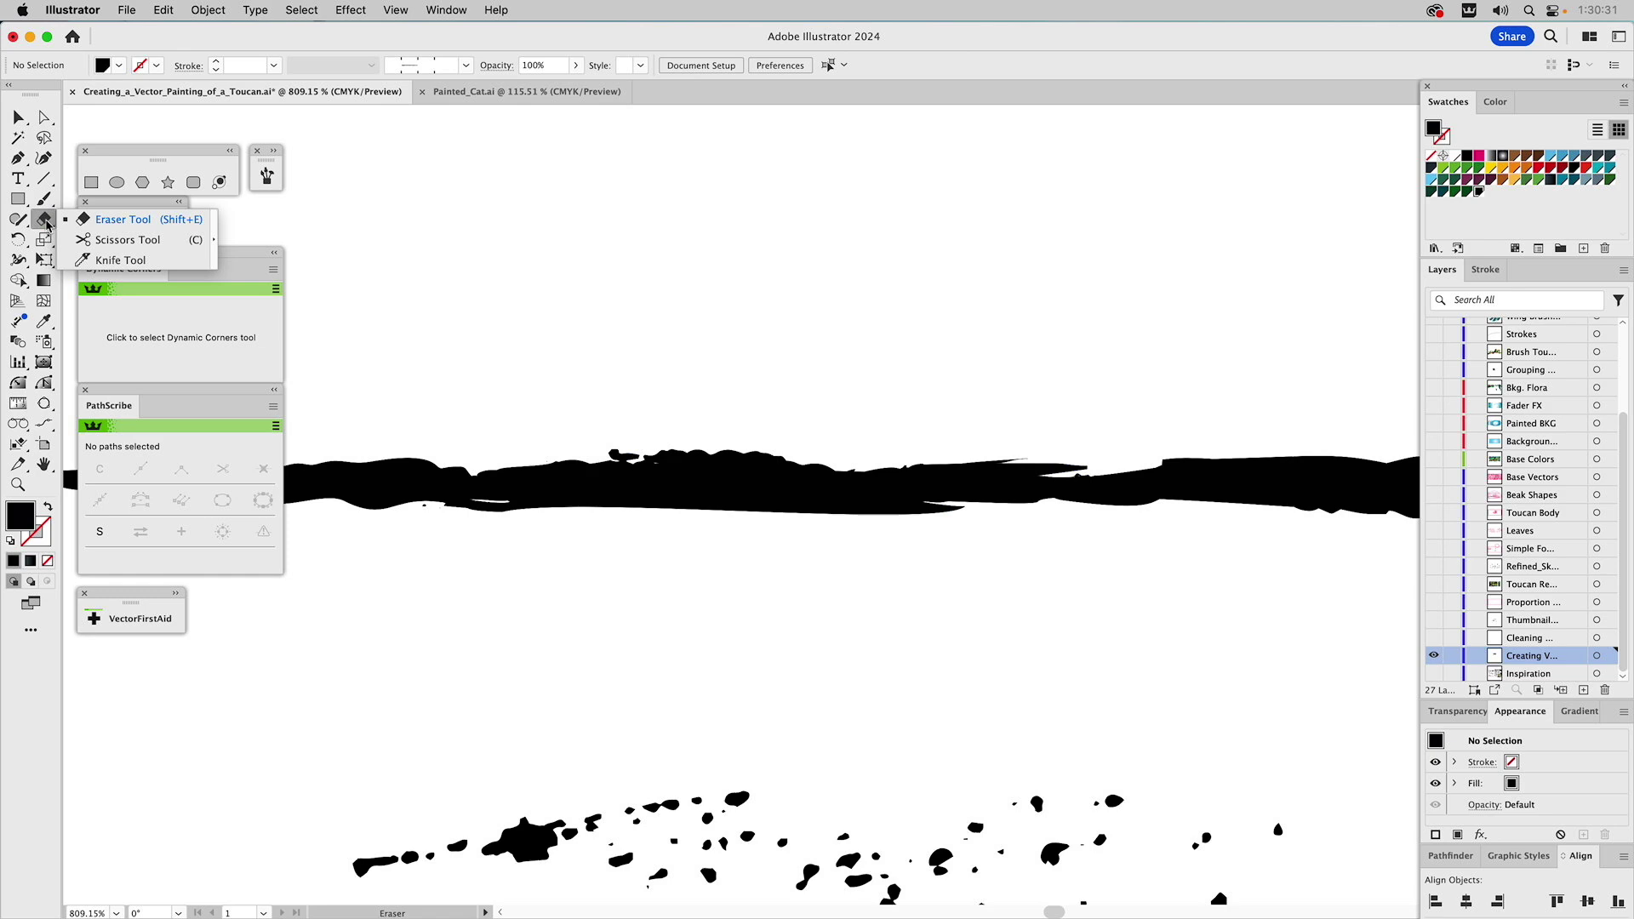
left_click(46, 203)
left_click_drag(46, 203, 93, 221)
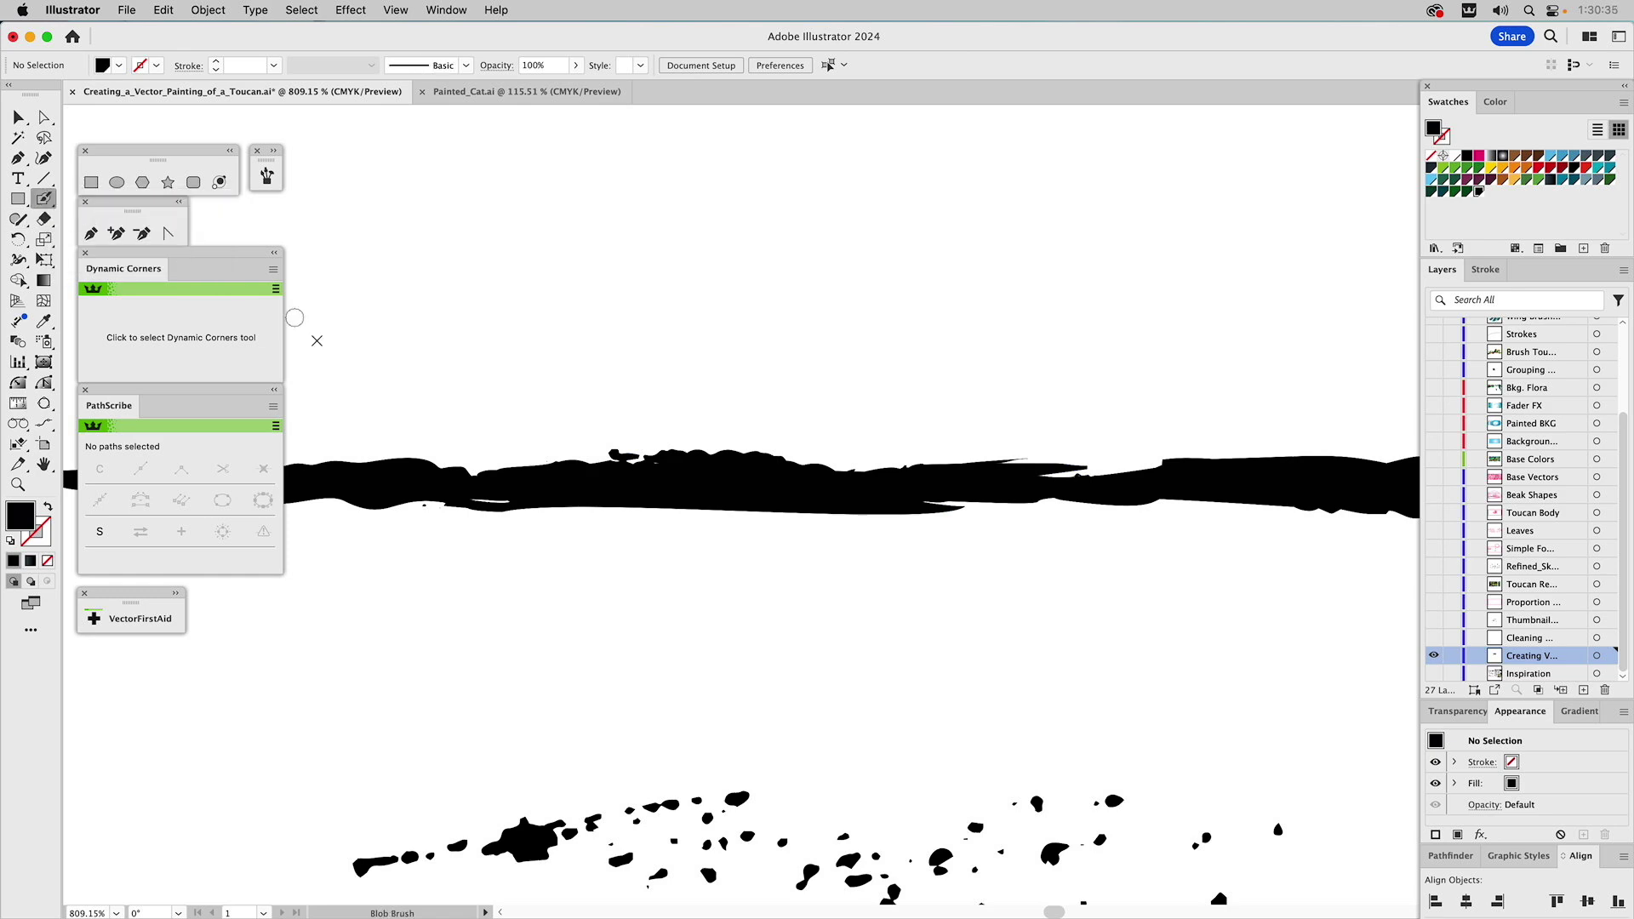
left_click(427, 479, "super")
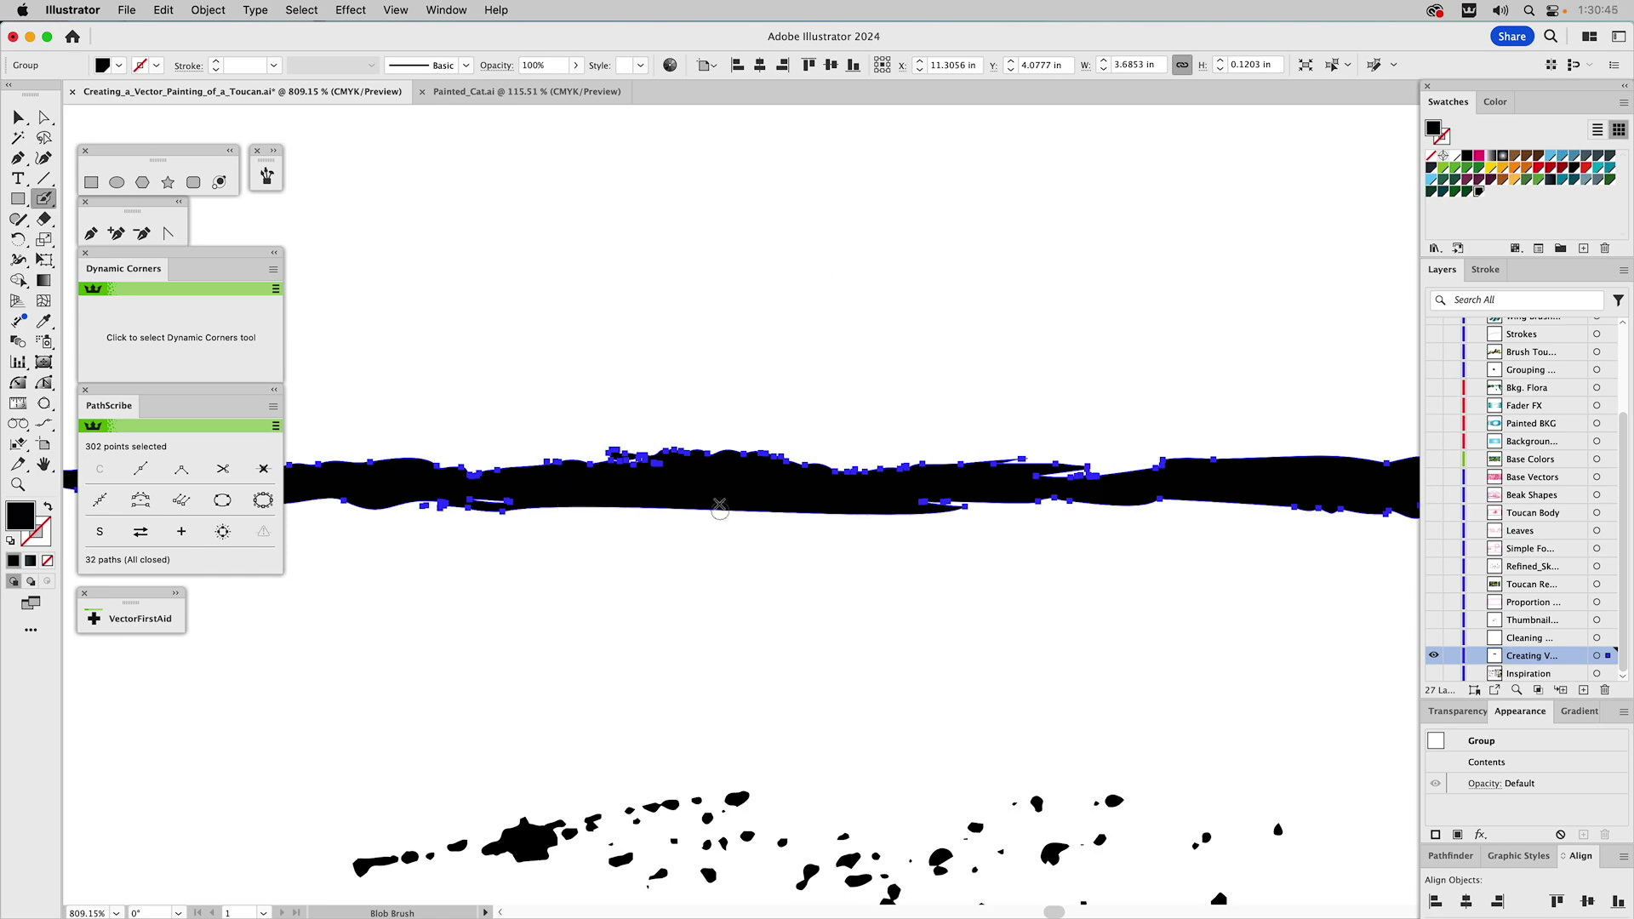
left_click_drag(722, 504, 556, 495)
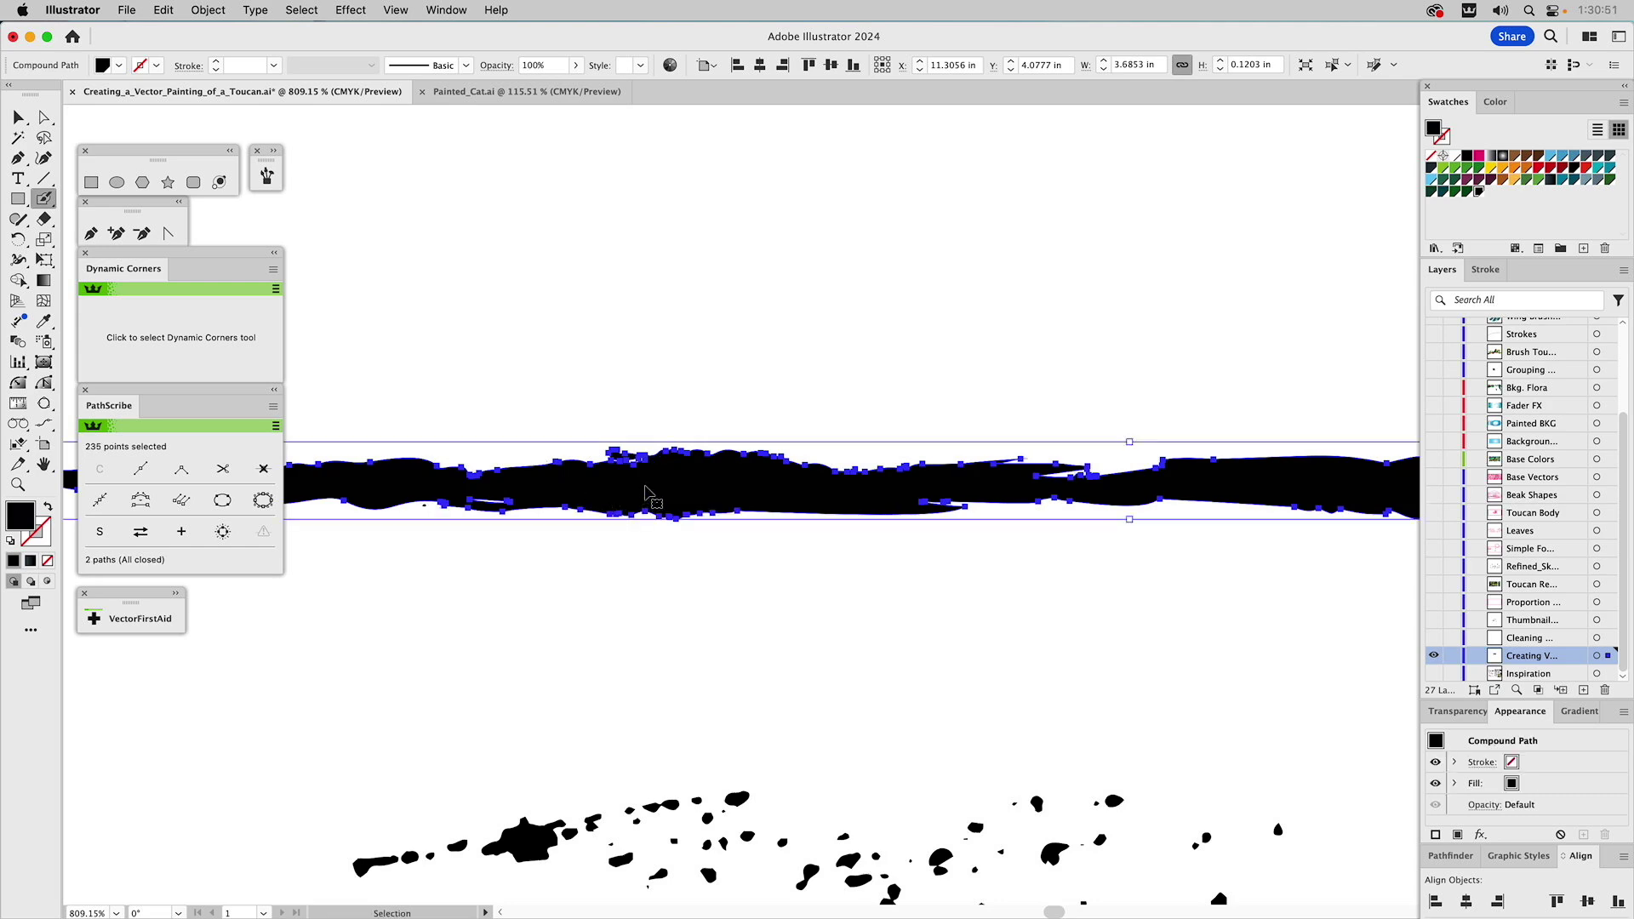
Review the Blob Brush tool options without changing them, and deselect the thin stroke.
double_click(44, 198)
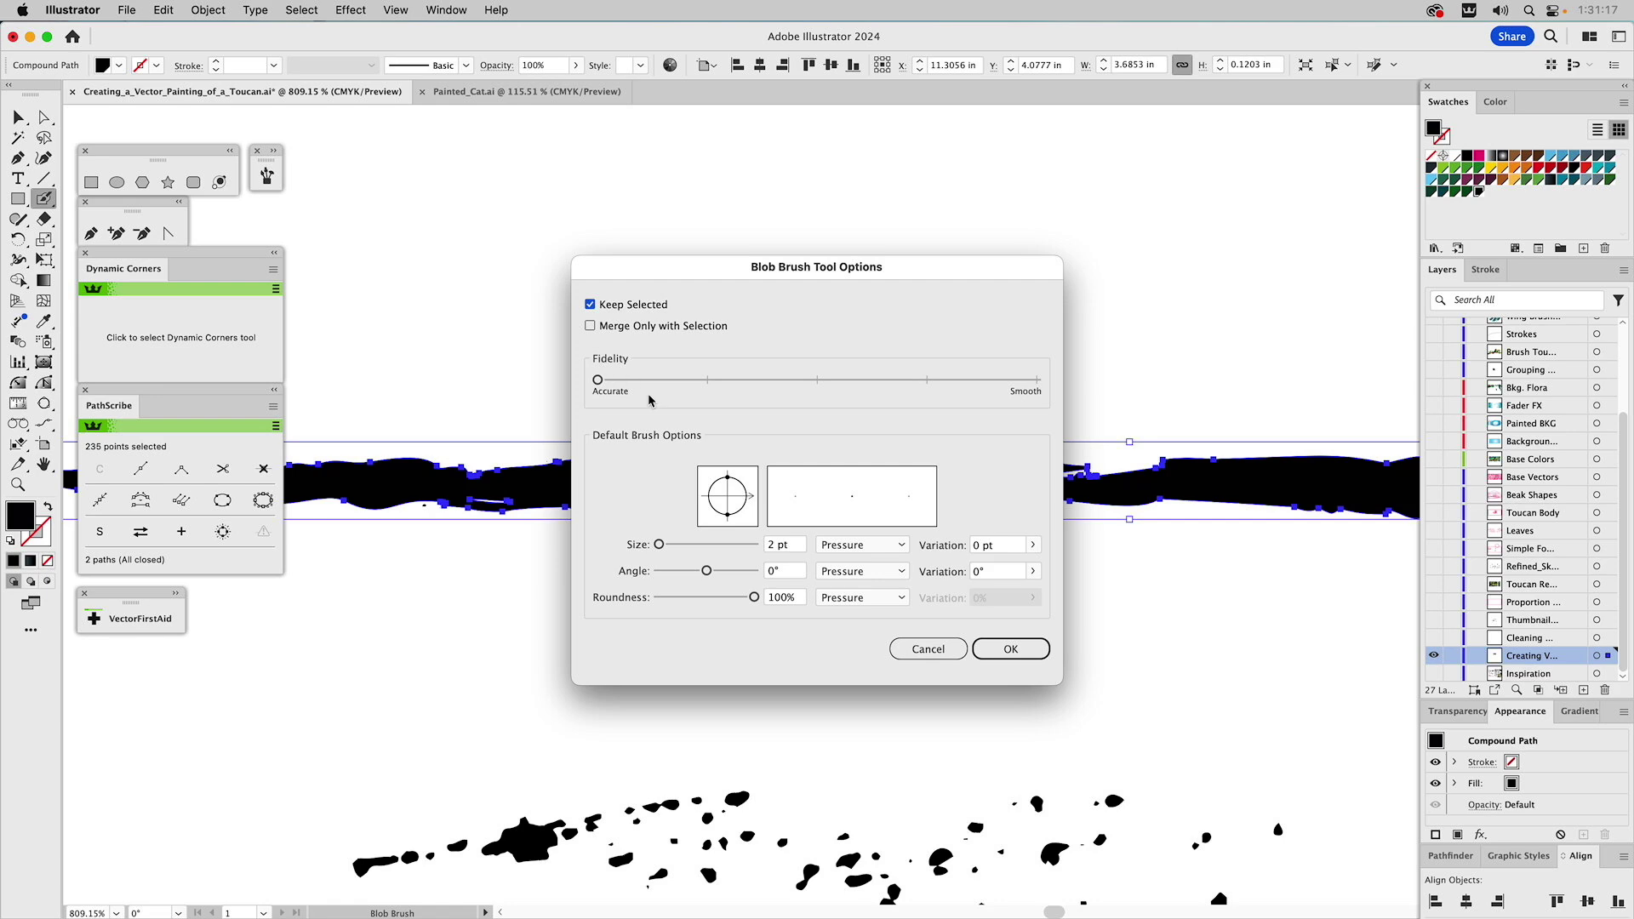
left_click(928, 649)
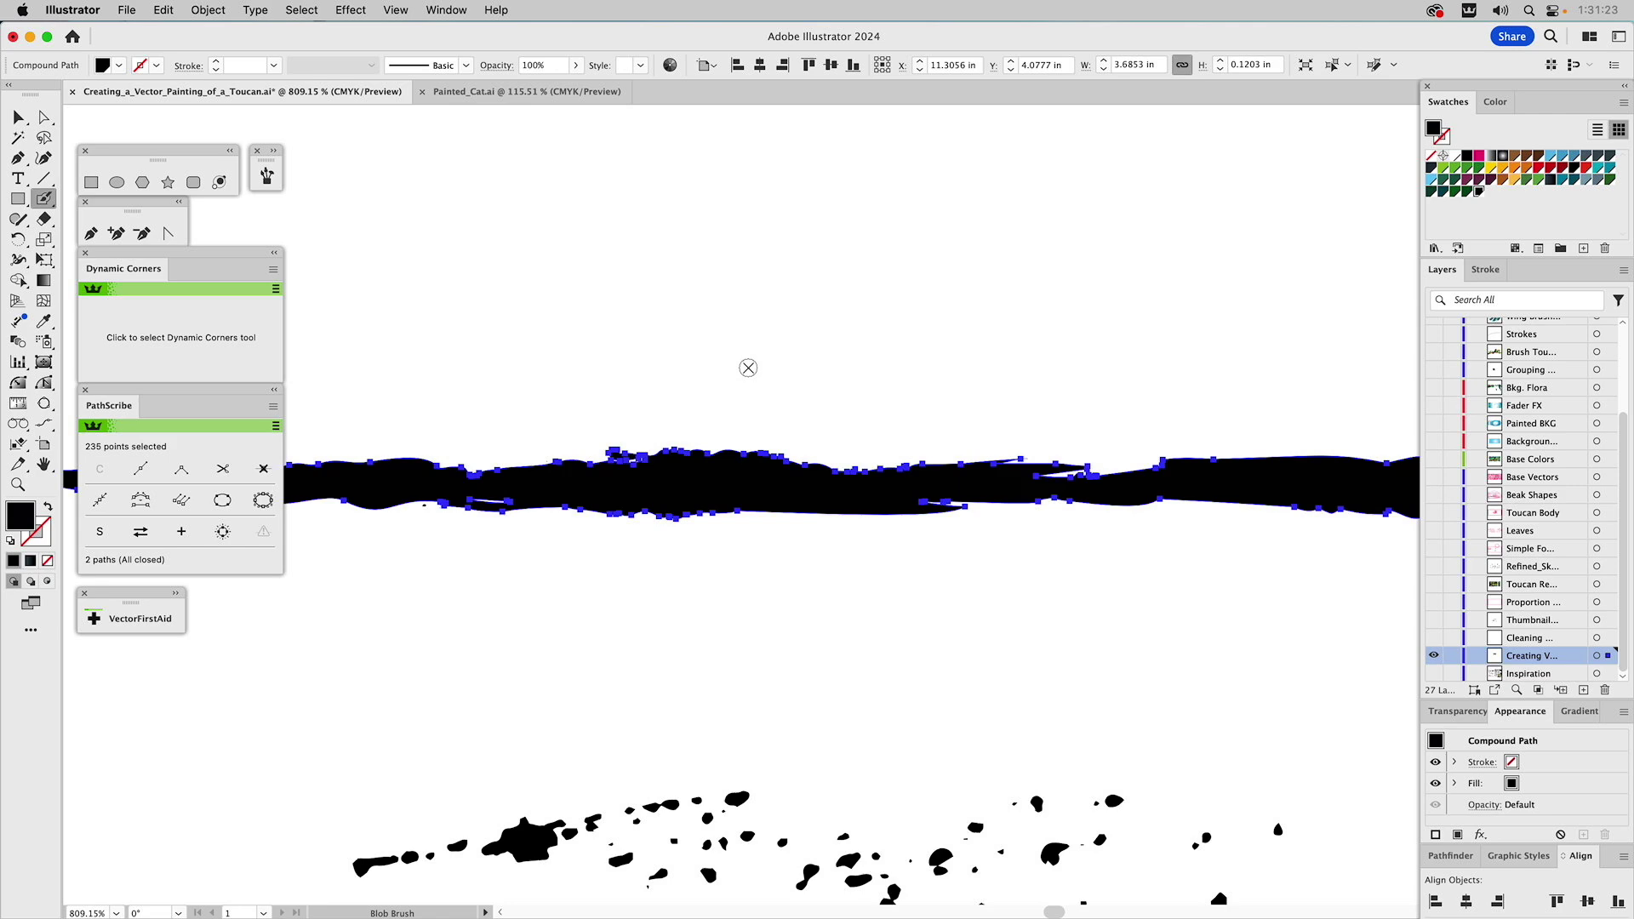
key("v")
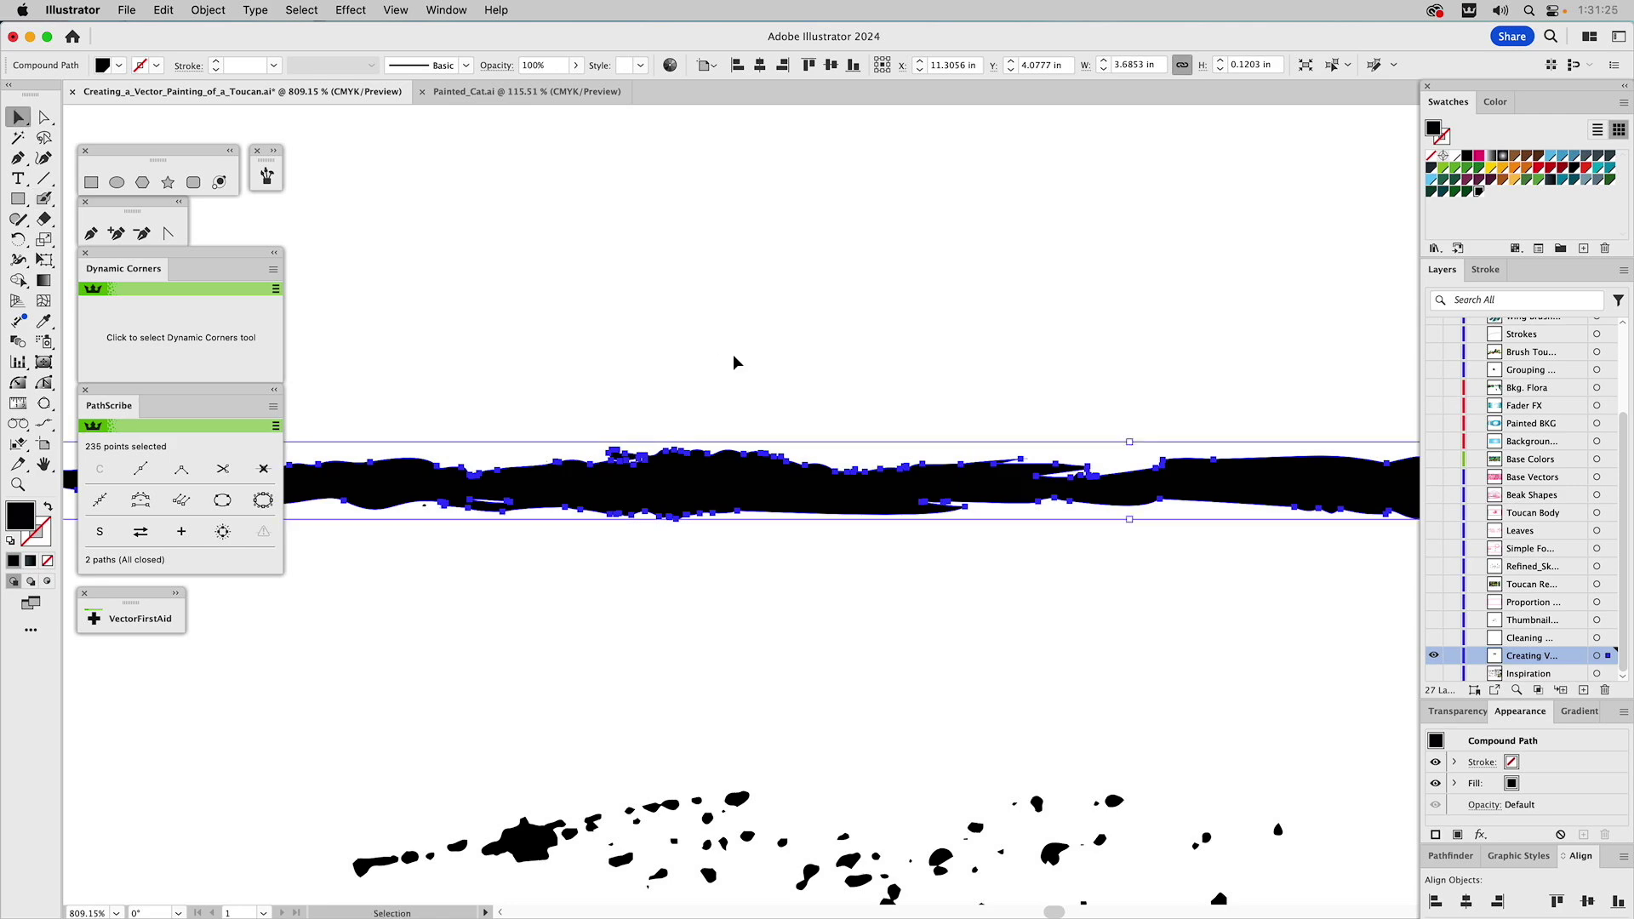
left_click(732, 357)
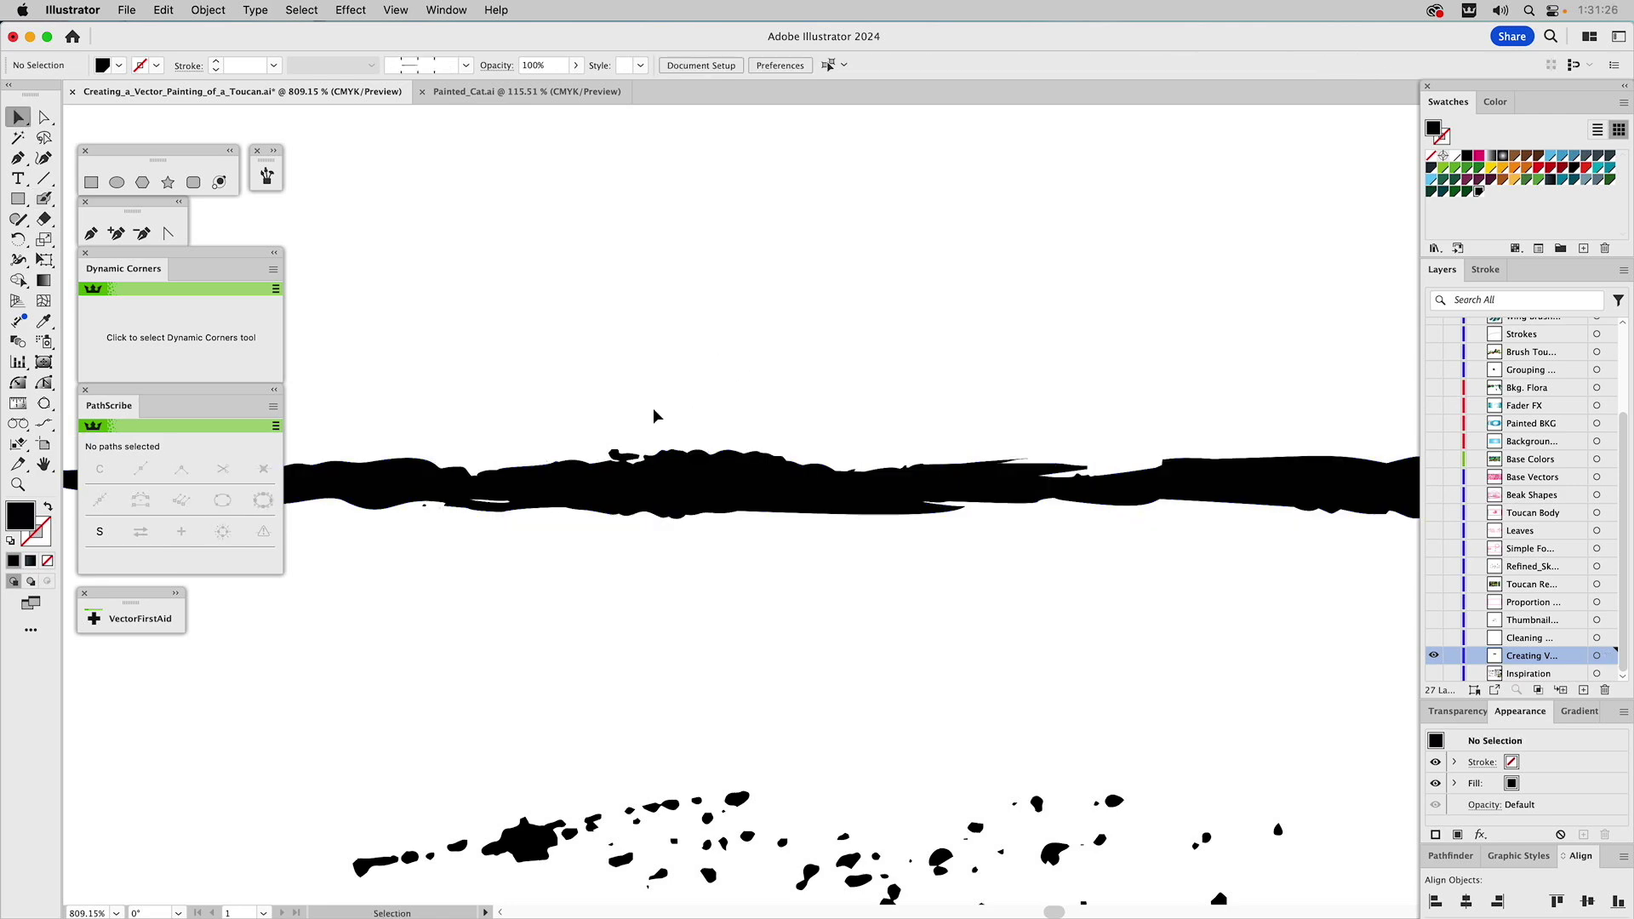
Compare the edited thin stroke with the traced brush texture by viewing both whole and selecting each one.
left_click(17, 483)
left_click(747, 504, "alt")
left_click(774, 500, "alt")
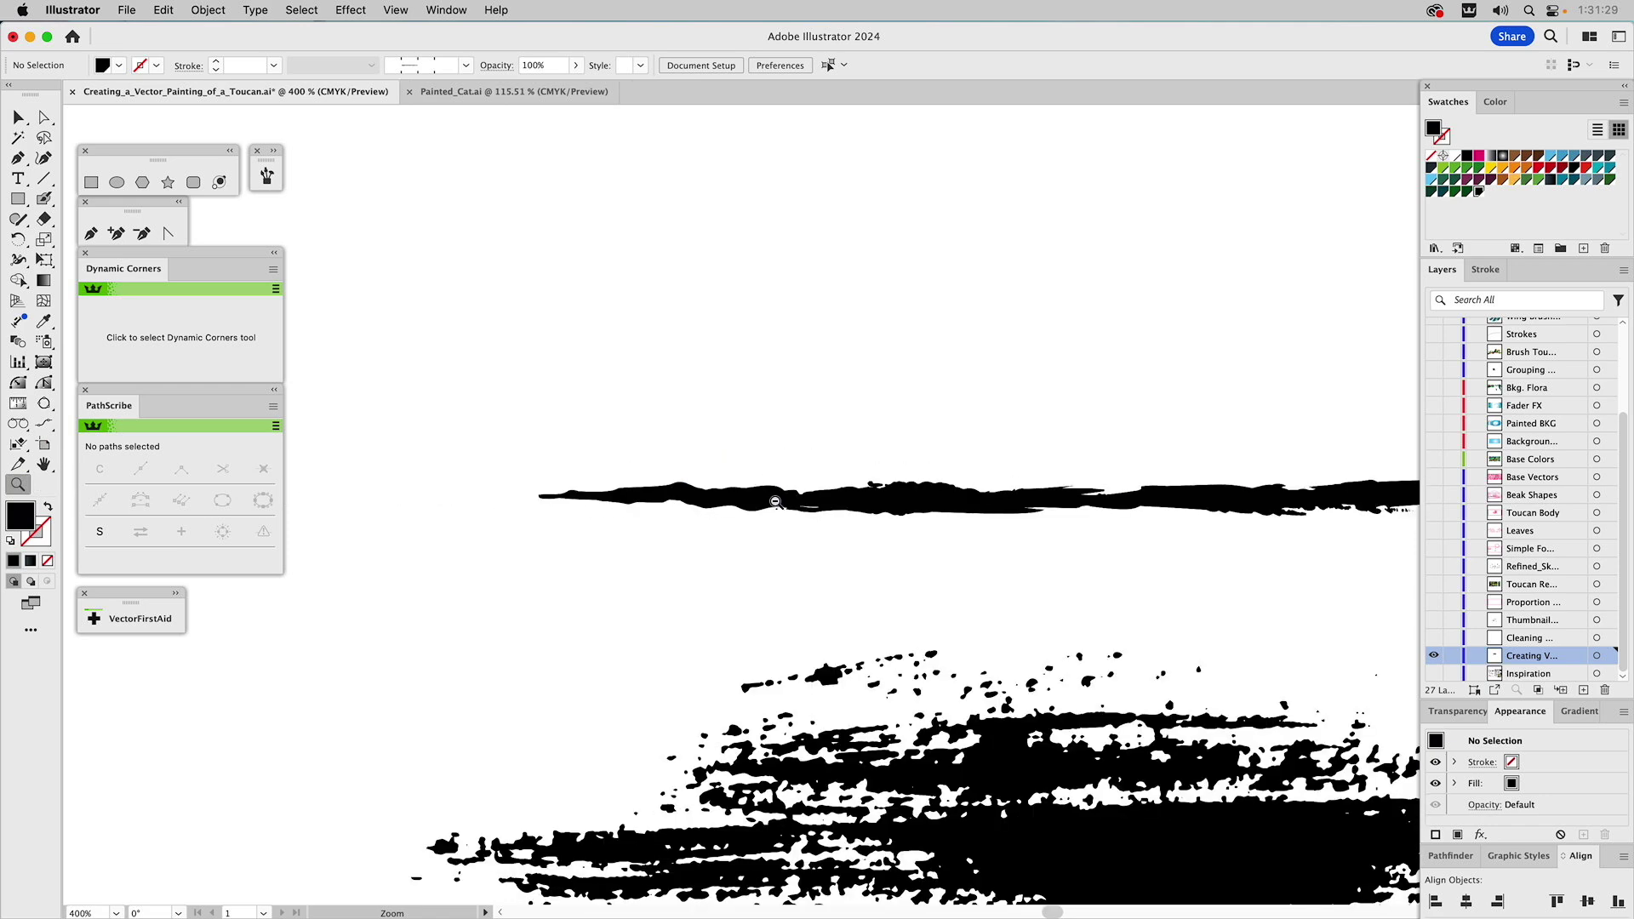
left_click(775, 501, "alt")
left_click_drag(940, 520, 724, 351)
left_click(757, 385, "alt")
scroll(904, 394, "down", 3)
scroll(904, 394, "right", 3)
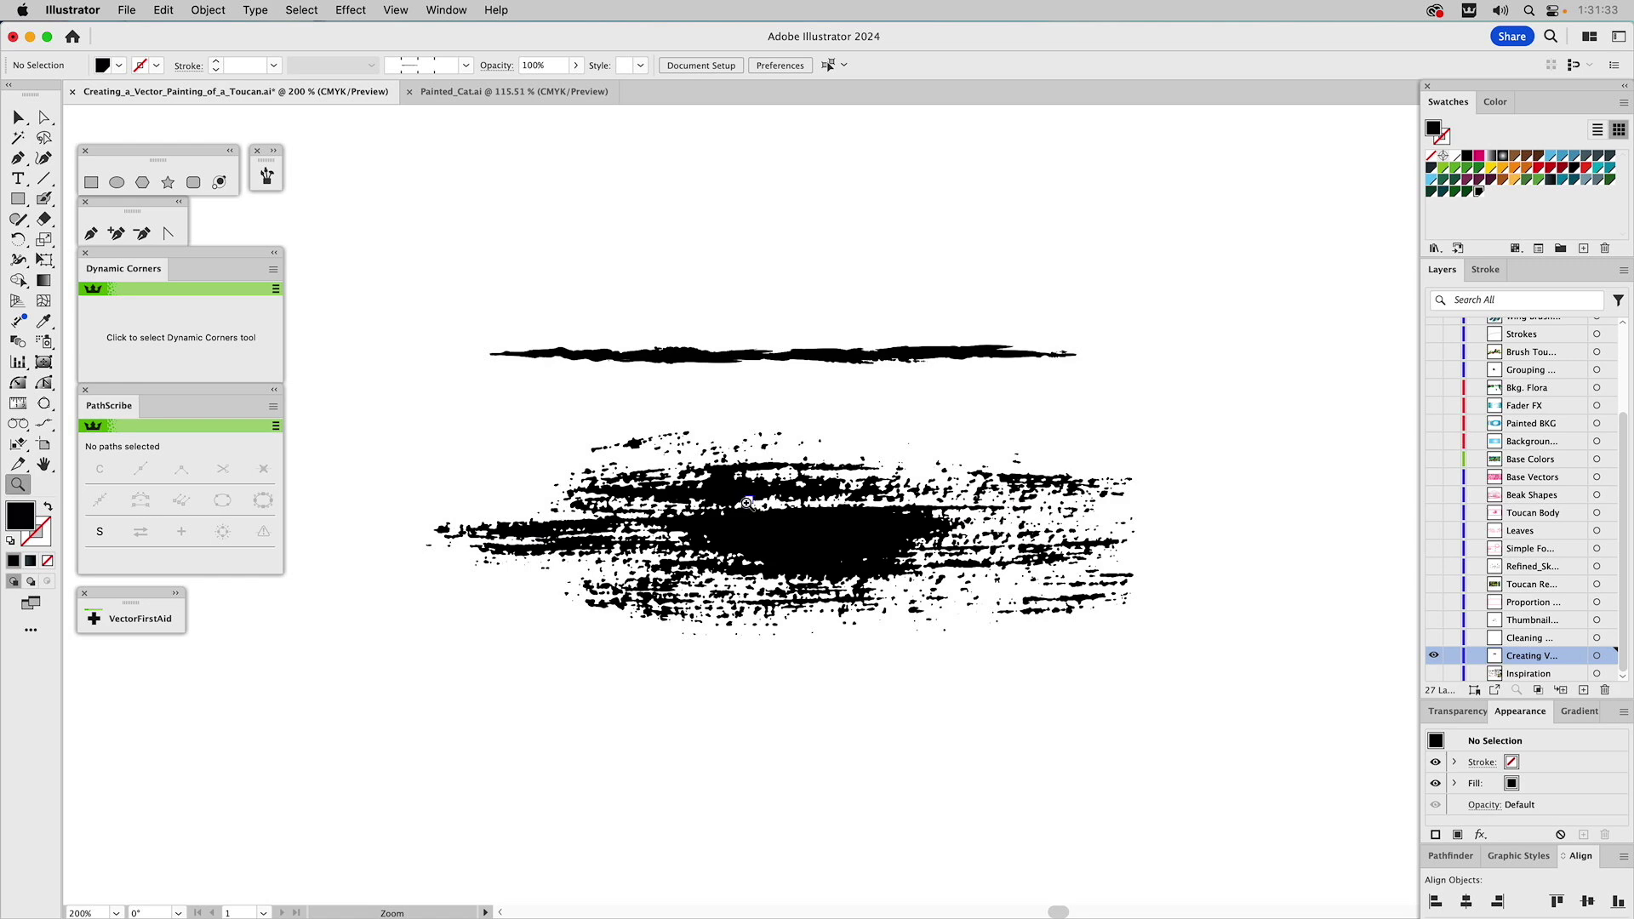
key("v")
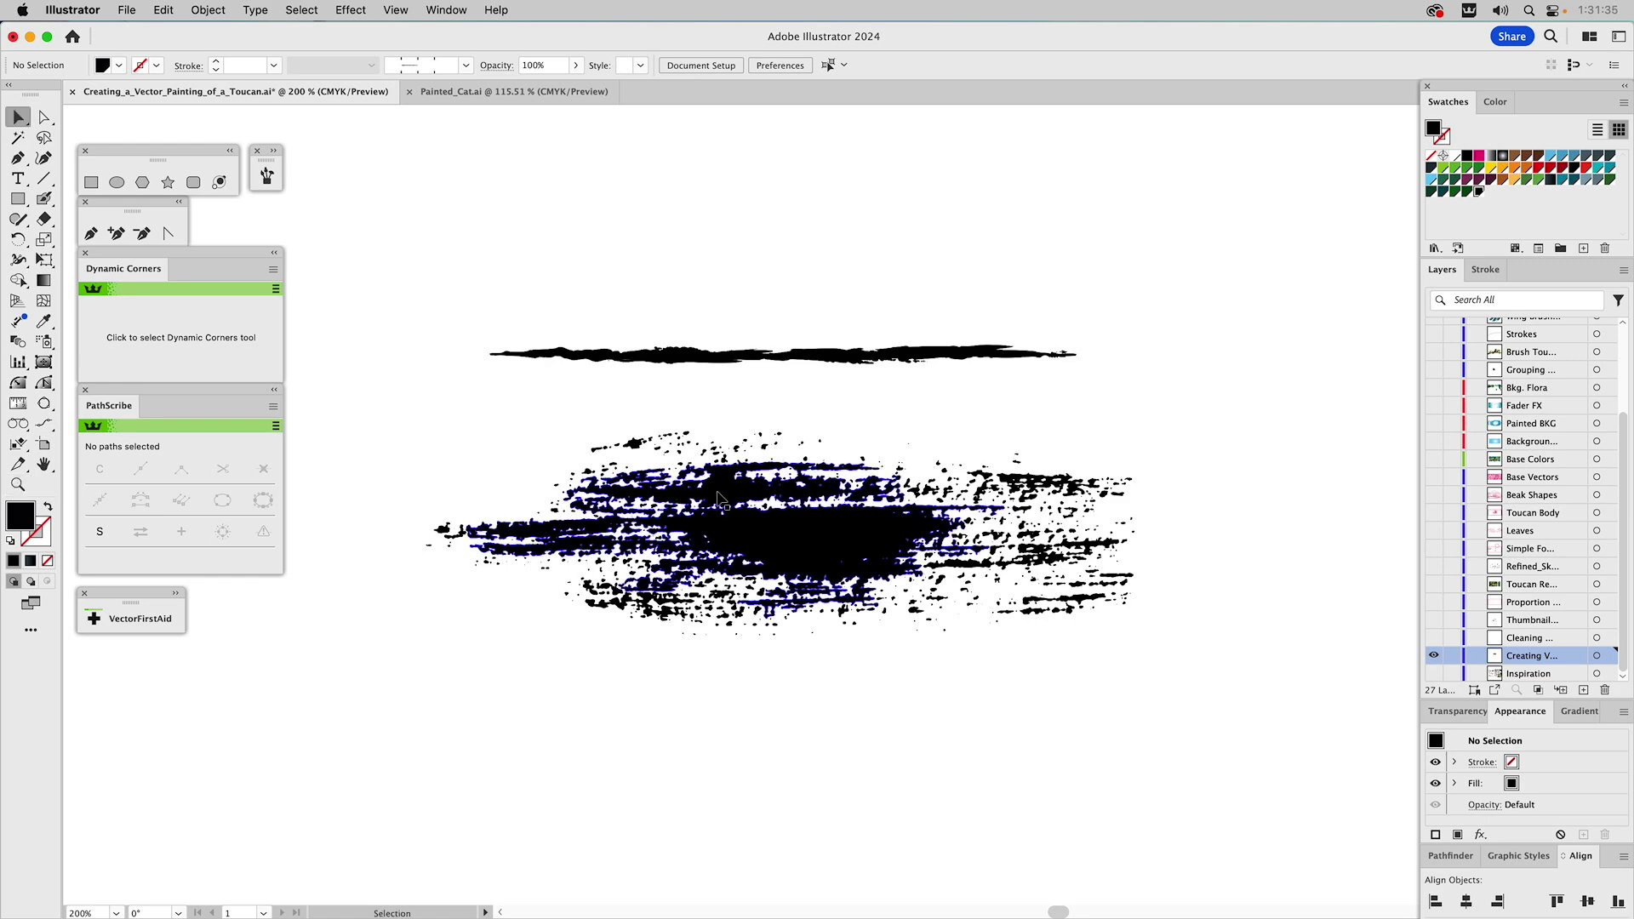
left_click(728, 364)
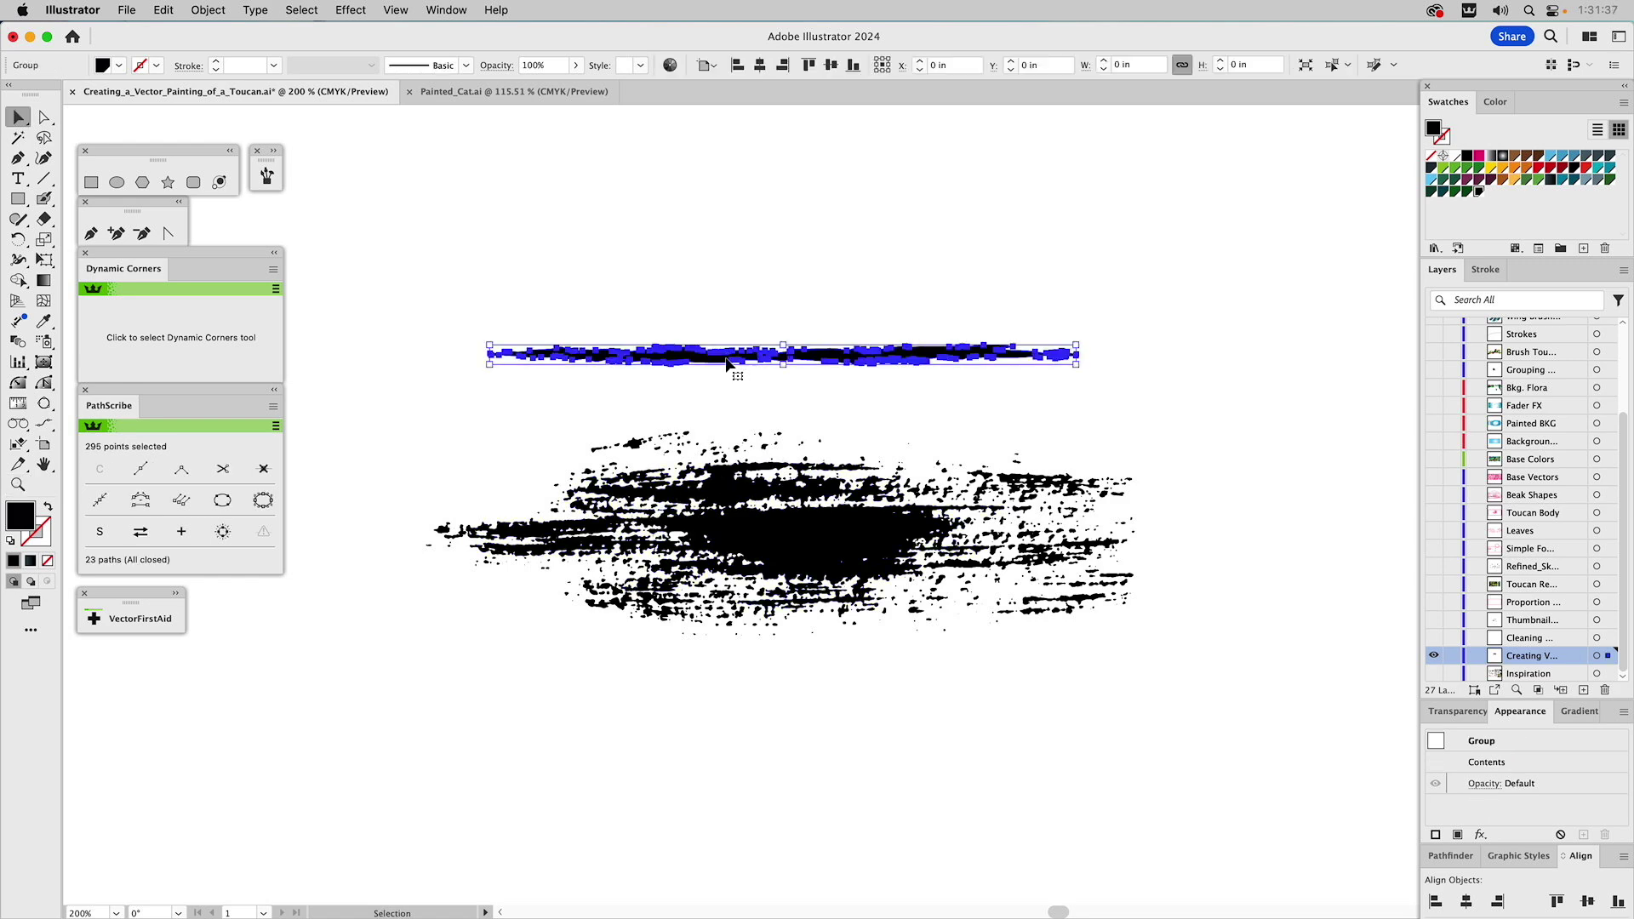
left_click(730, 504)
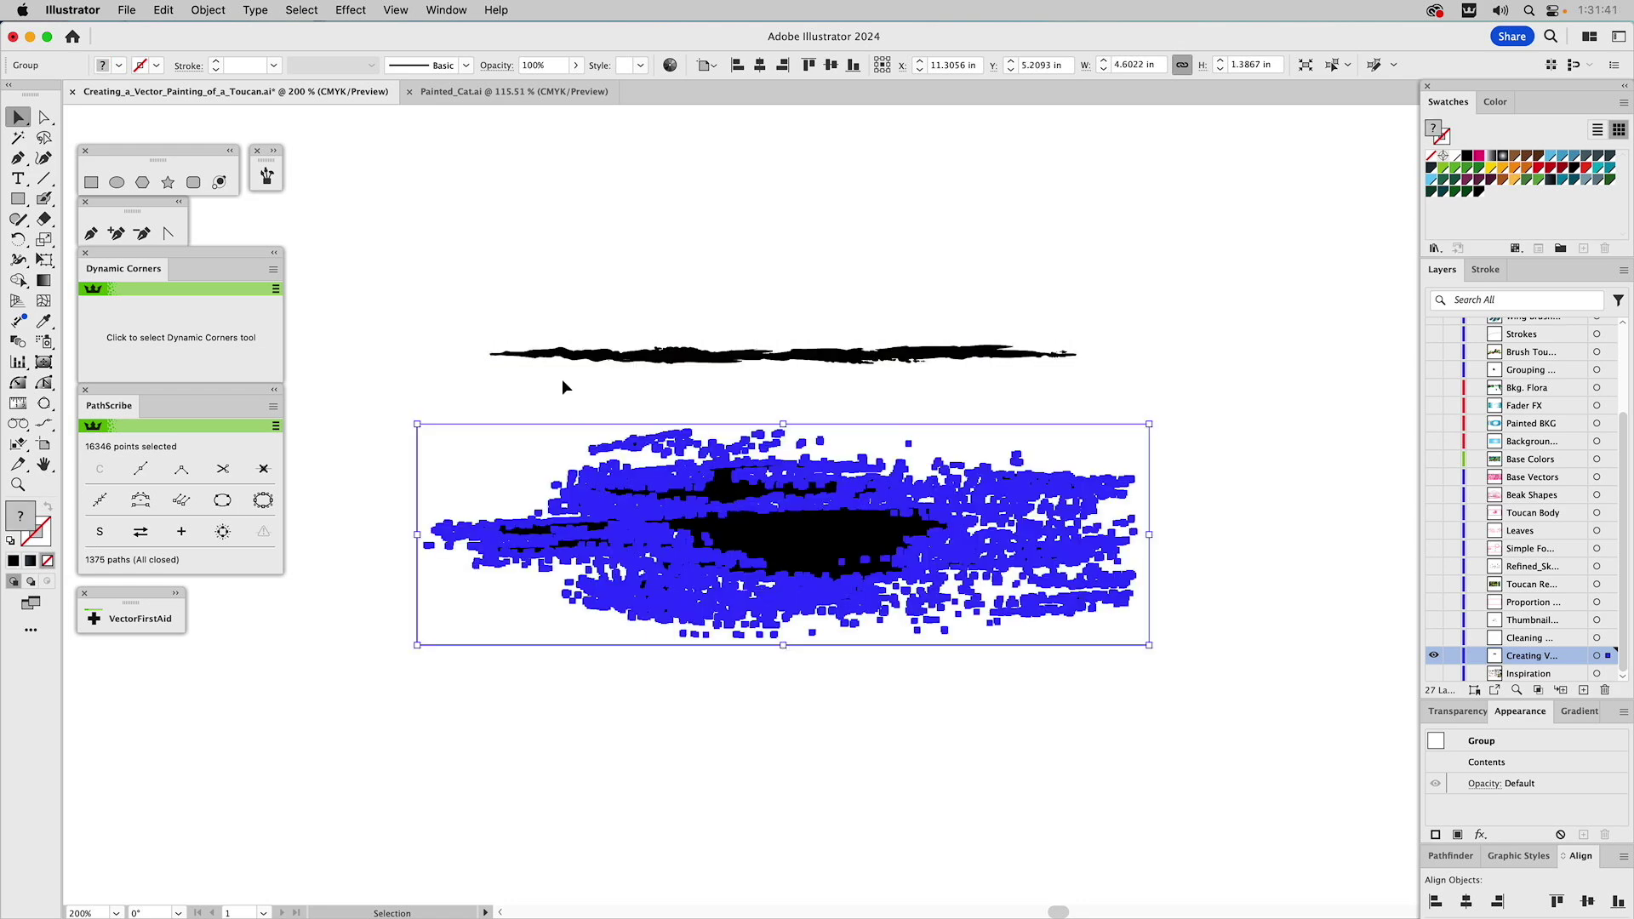
Show the document's brushes beside the thin stroke and the traced texture, and deselect the artwork.
left_click(276, 152)
left_click(657, 206)
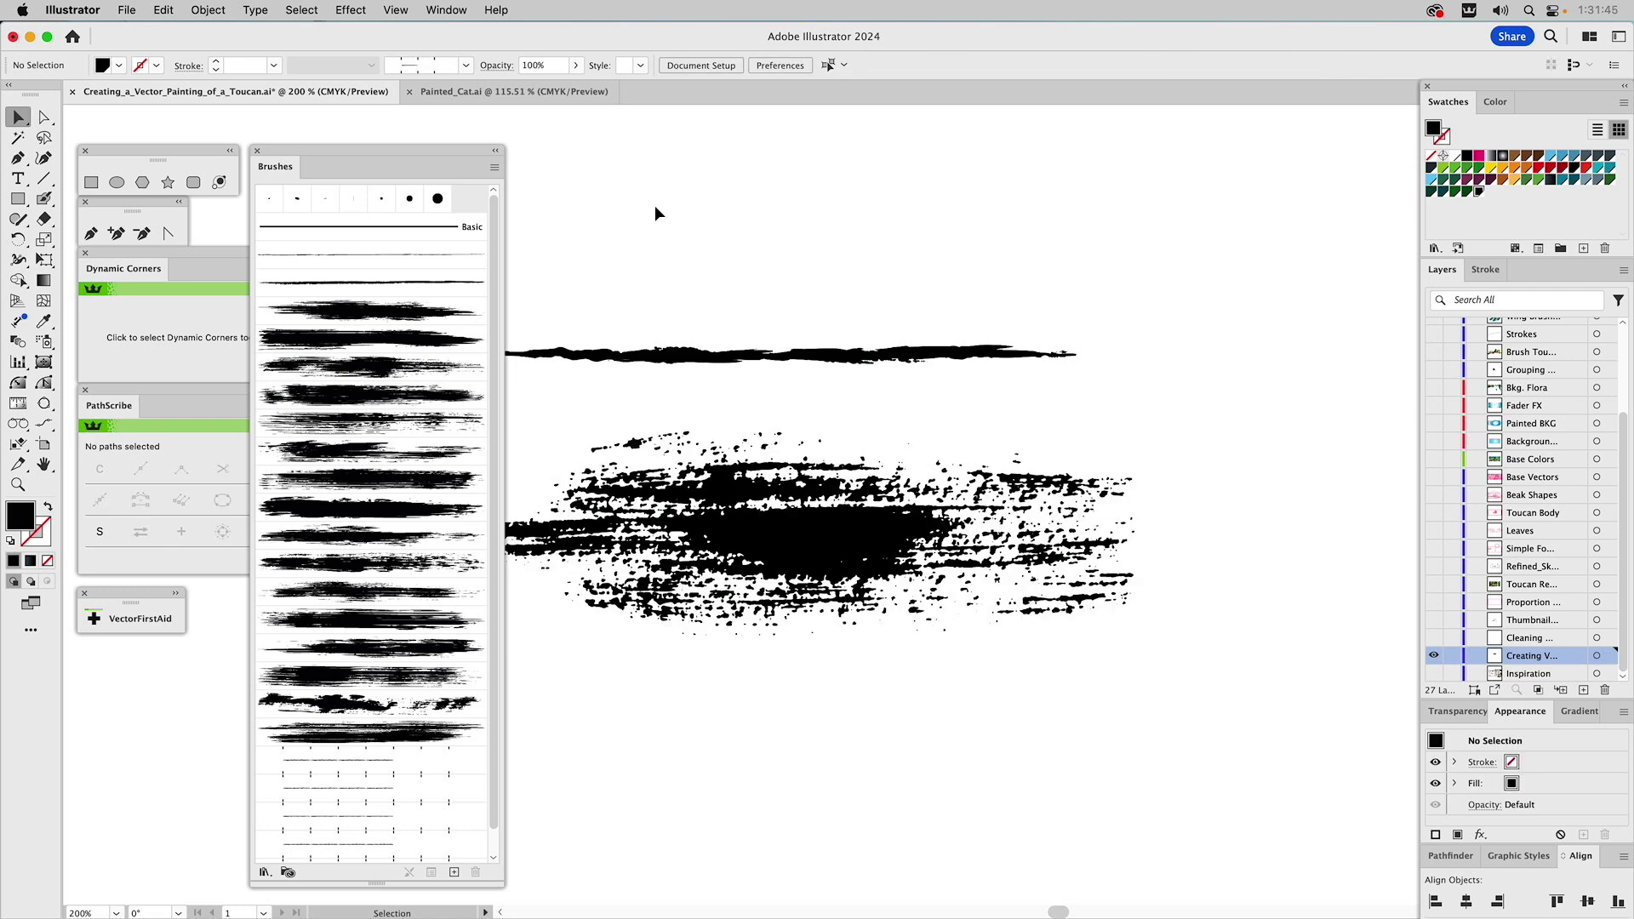
left_click(755, 534)
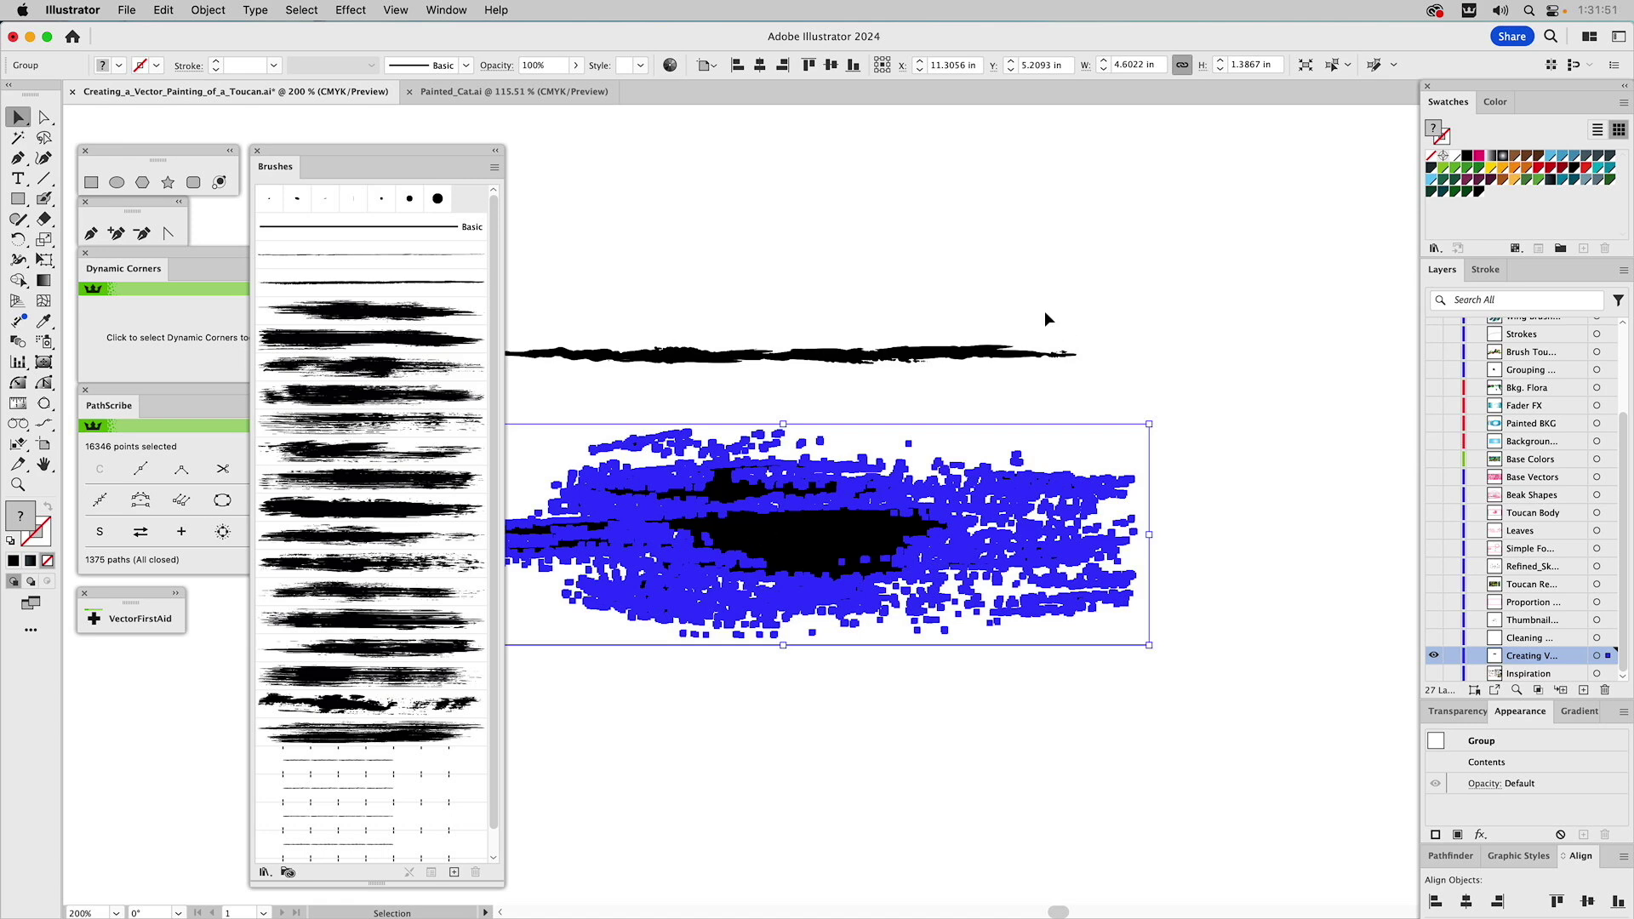
left_click_drag(931, 221, 1085, 222)
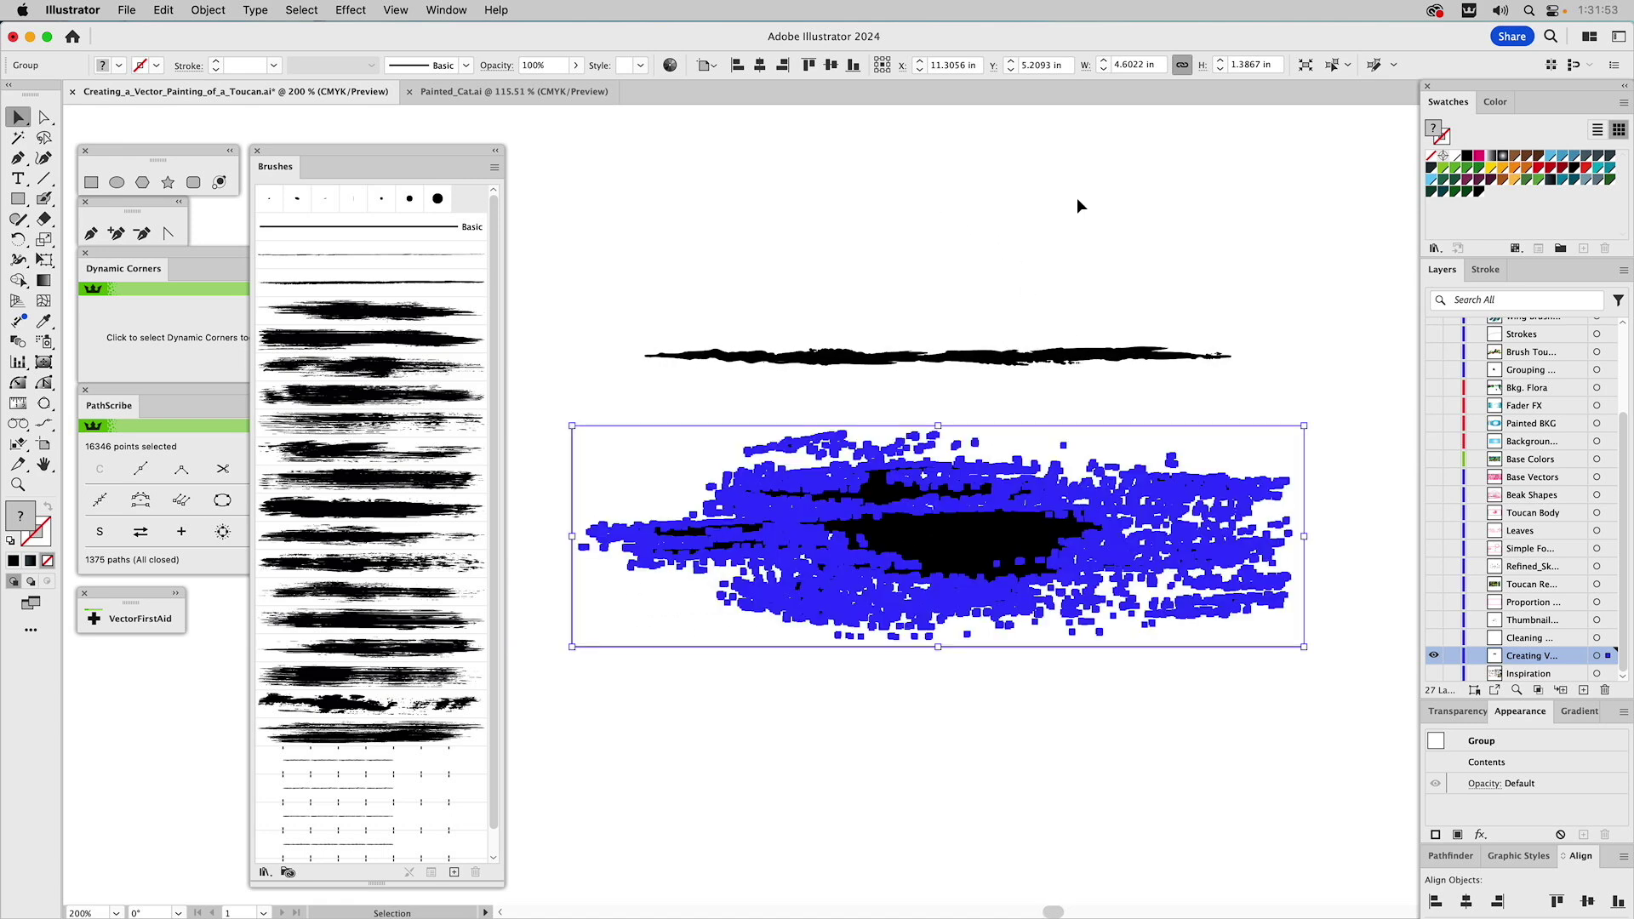
left_click(1067, 201)
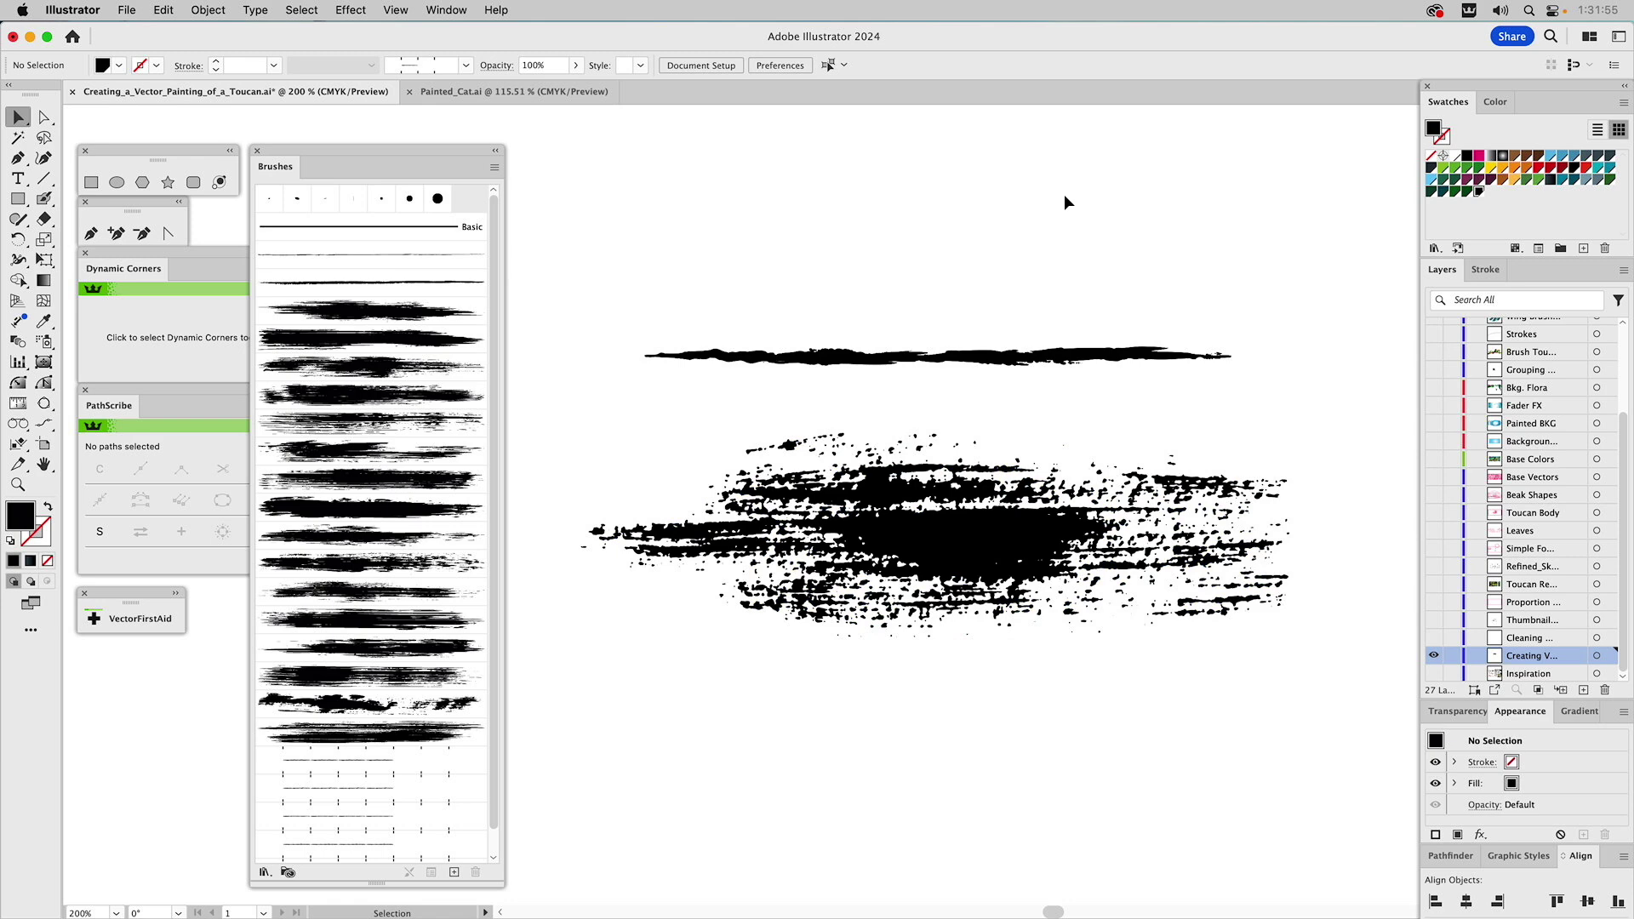
Isolate the traced brush texture's group and select the large white compound path inside it.
left_click(955, 528)
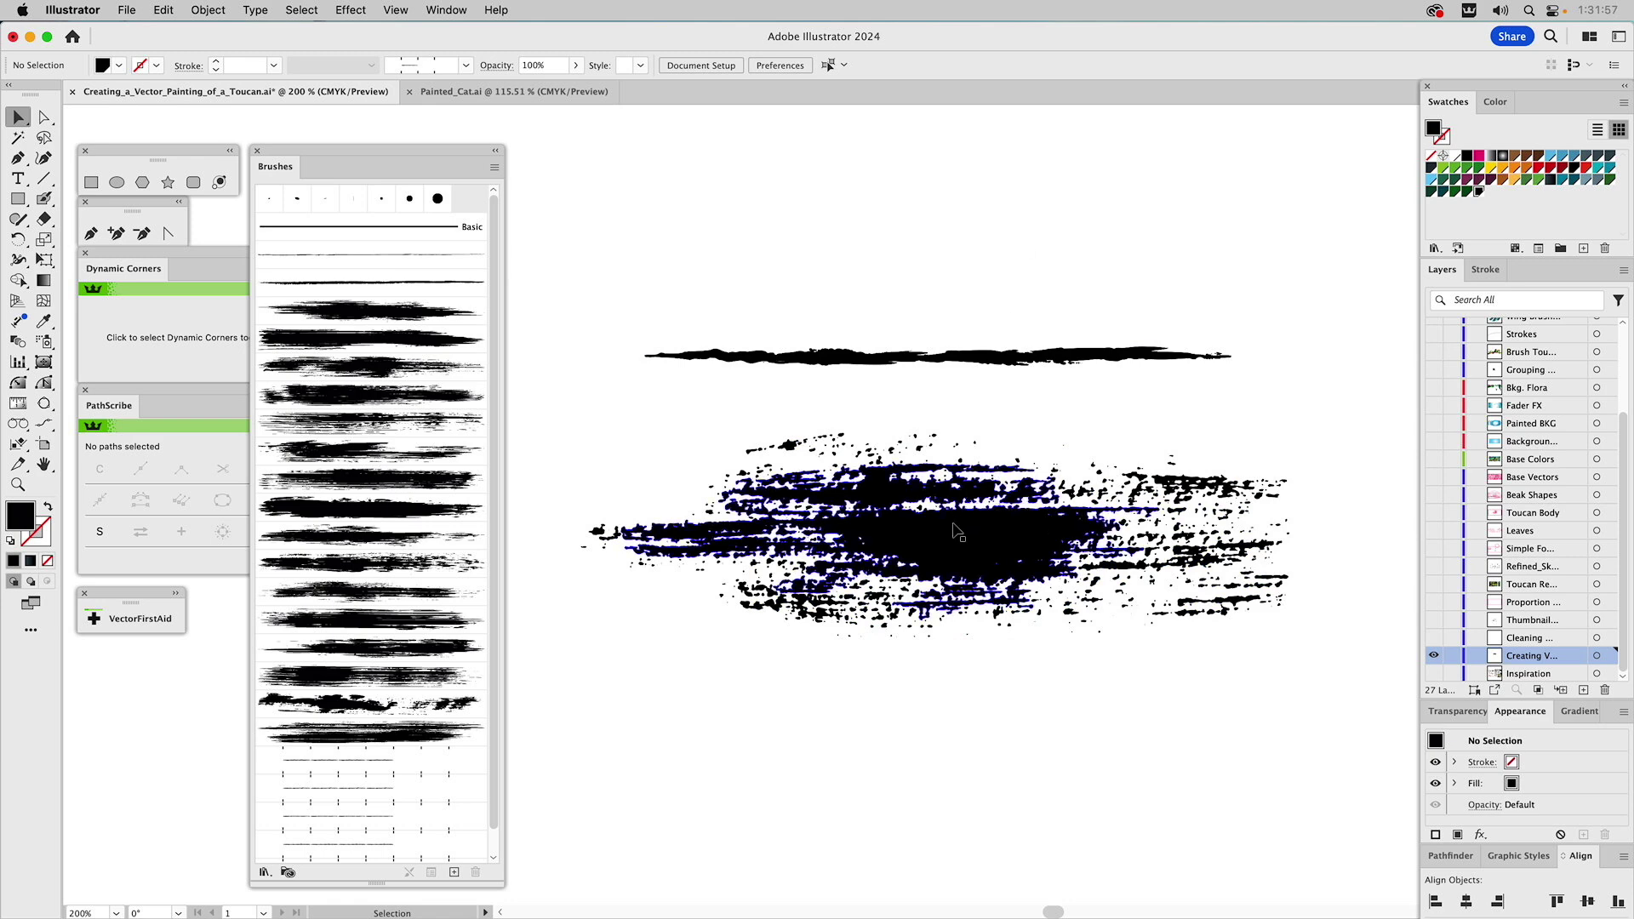
left_click(1243, 406)
left_click(1240, 428)
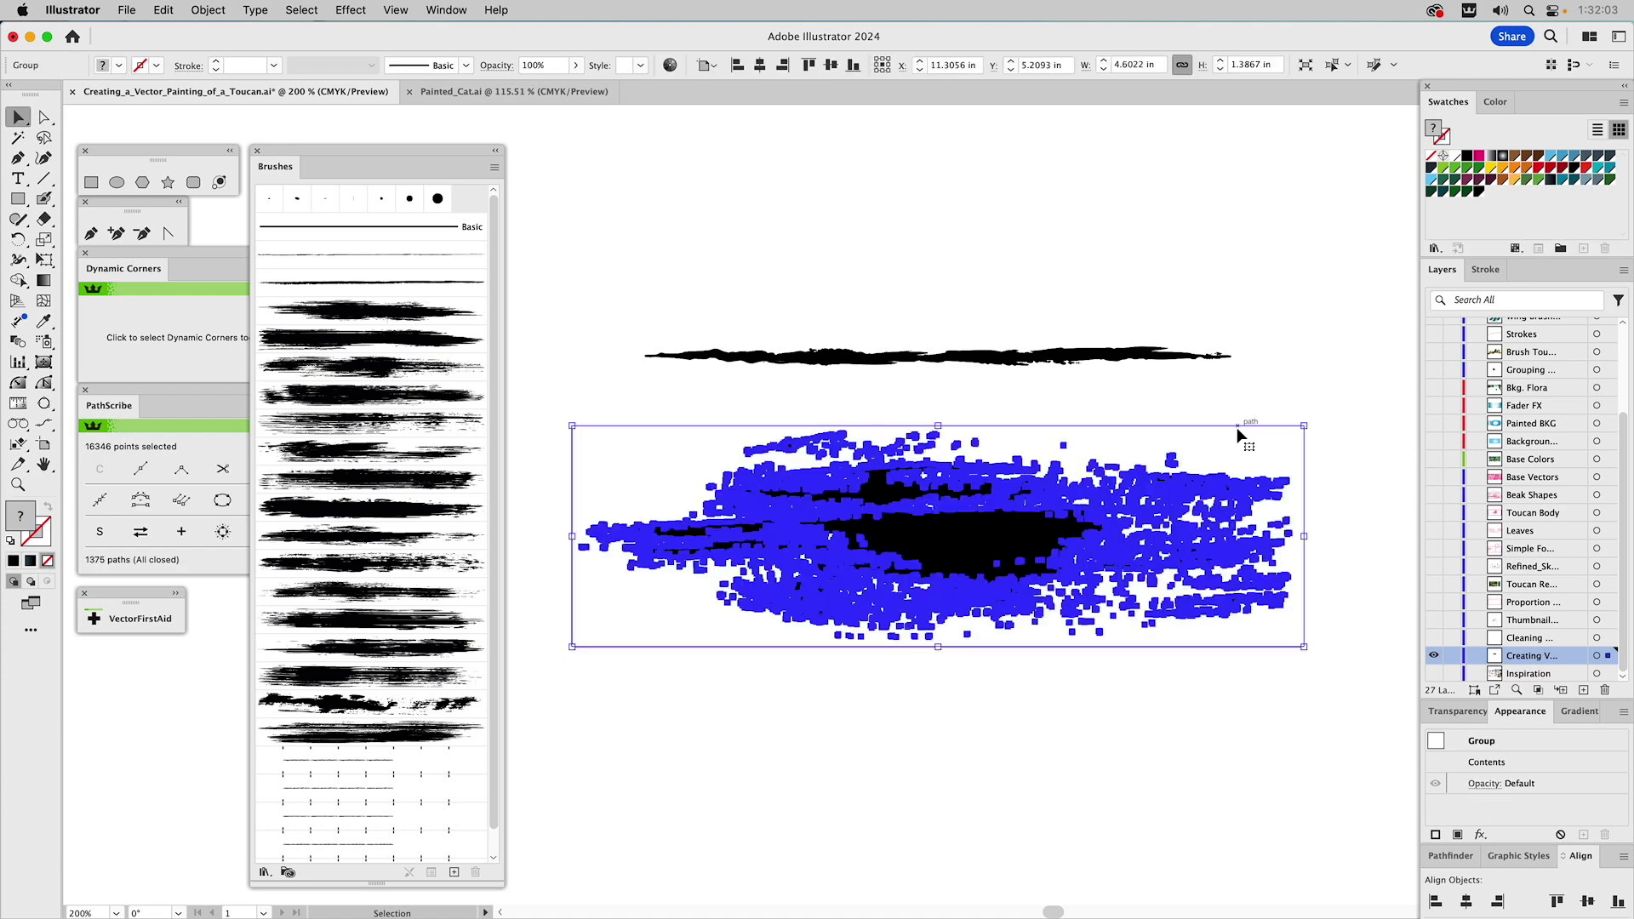
double_click(1237, 427)
left_click(1237, 428)
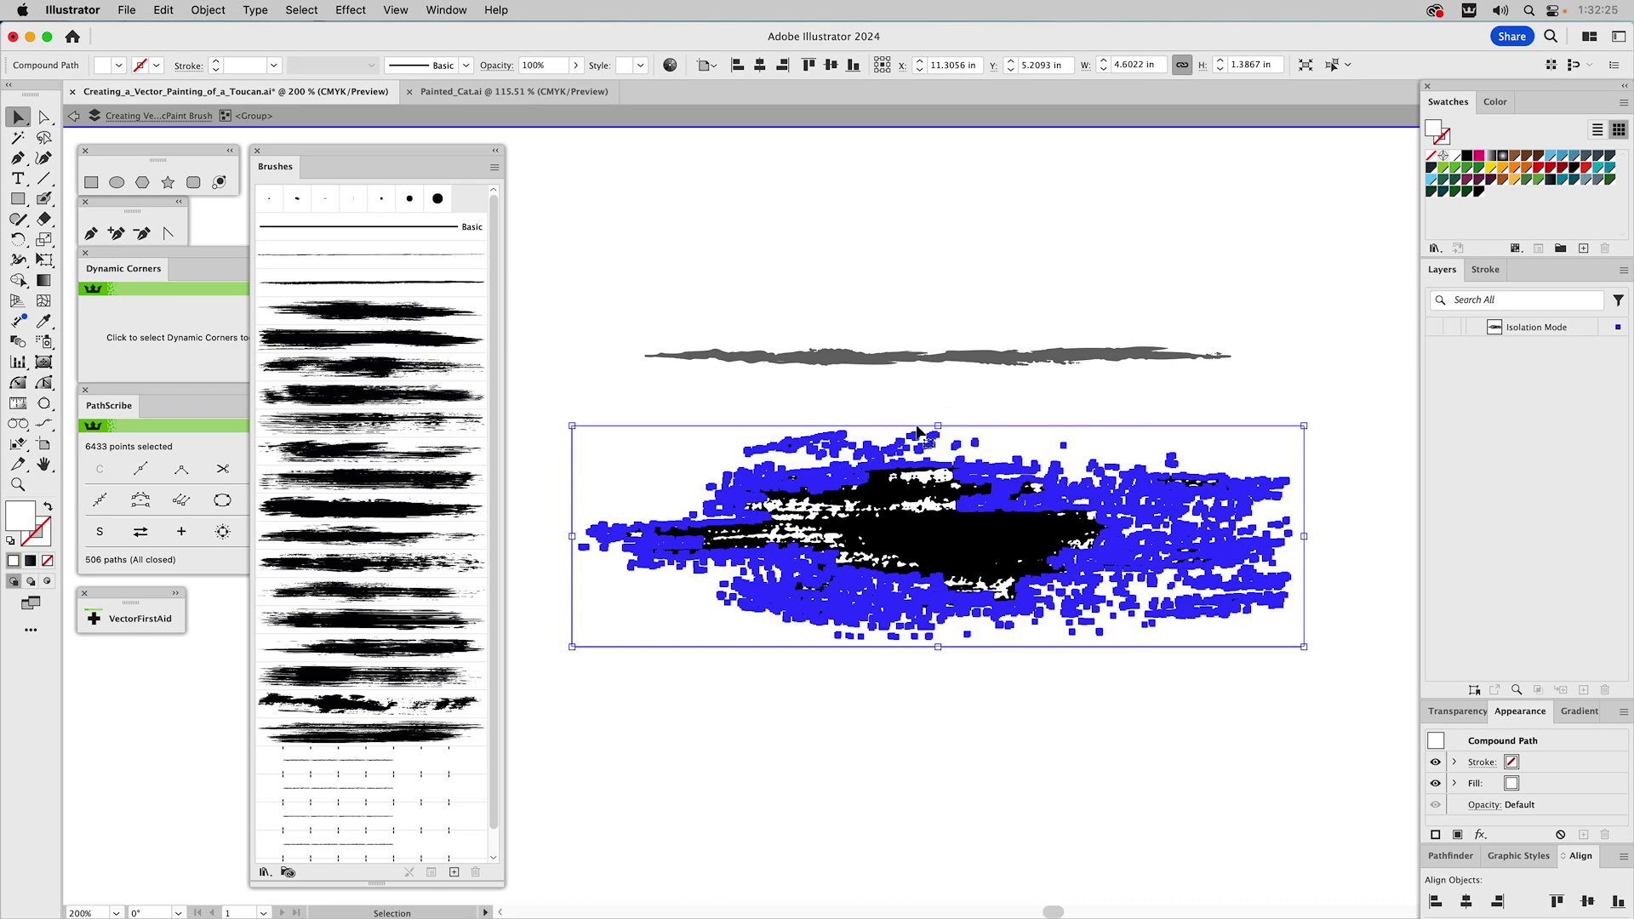
Select a small white shape near the texture's upper edge, extend the selection to everything with the same fill color, and deselect.
left_click(925, 477)
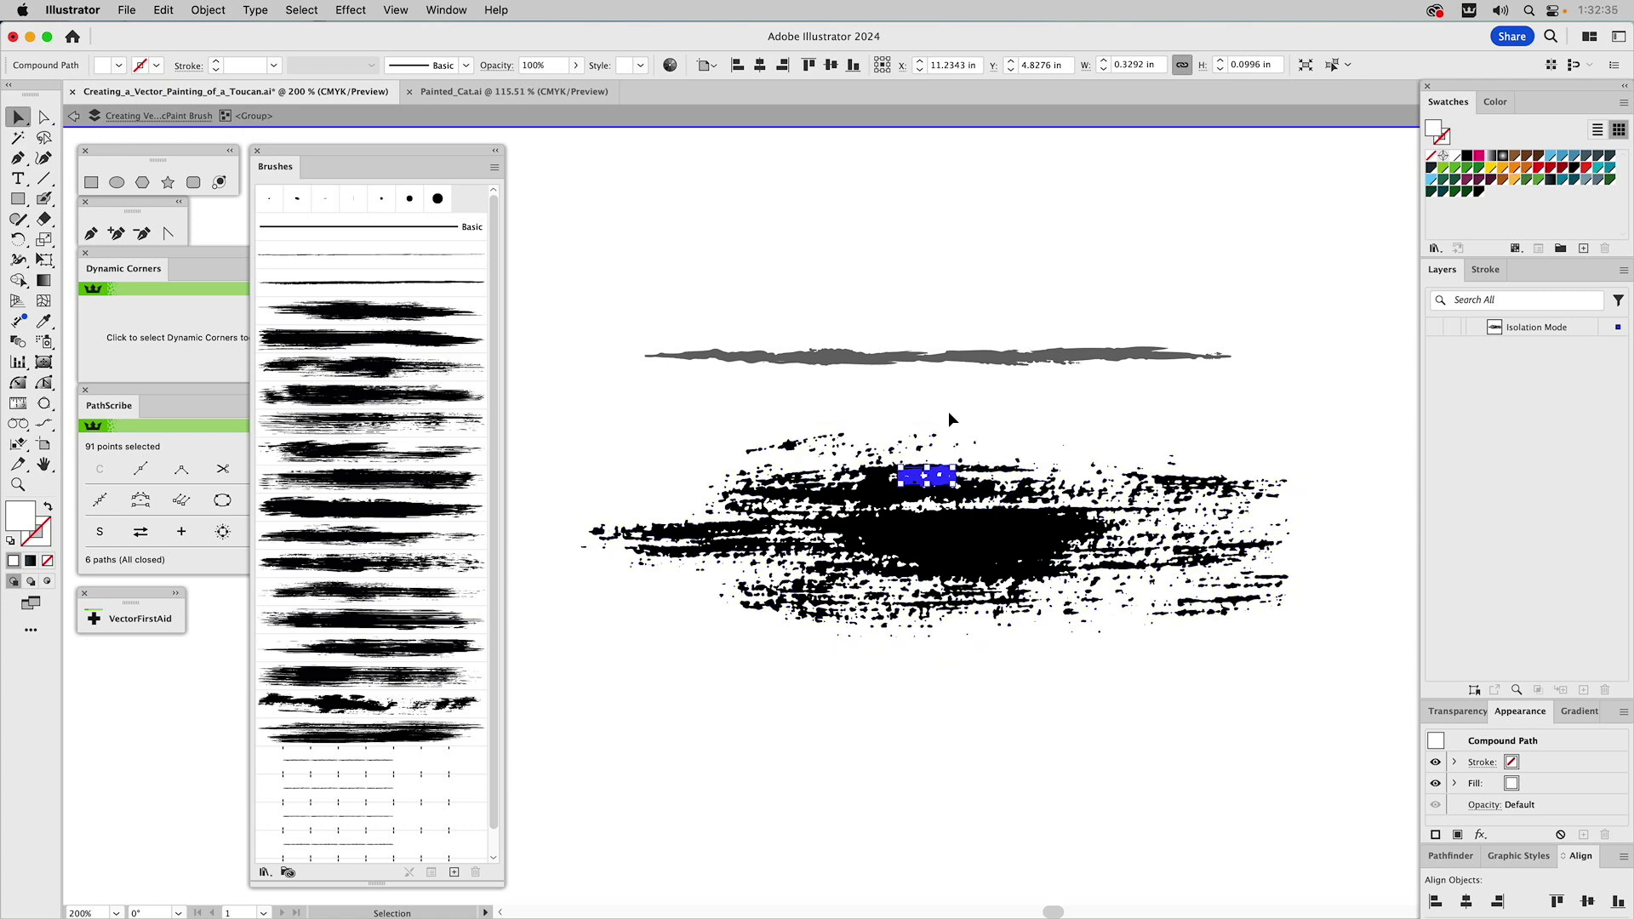
left_click(306, 10)
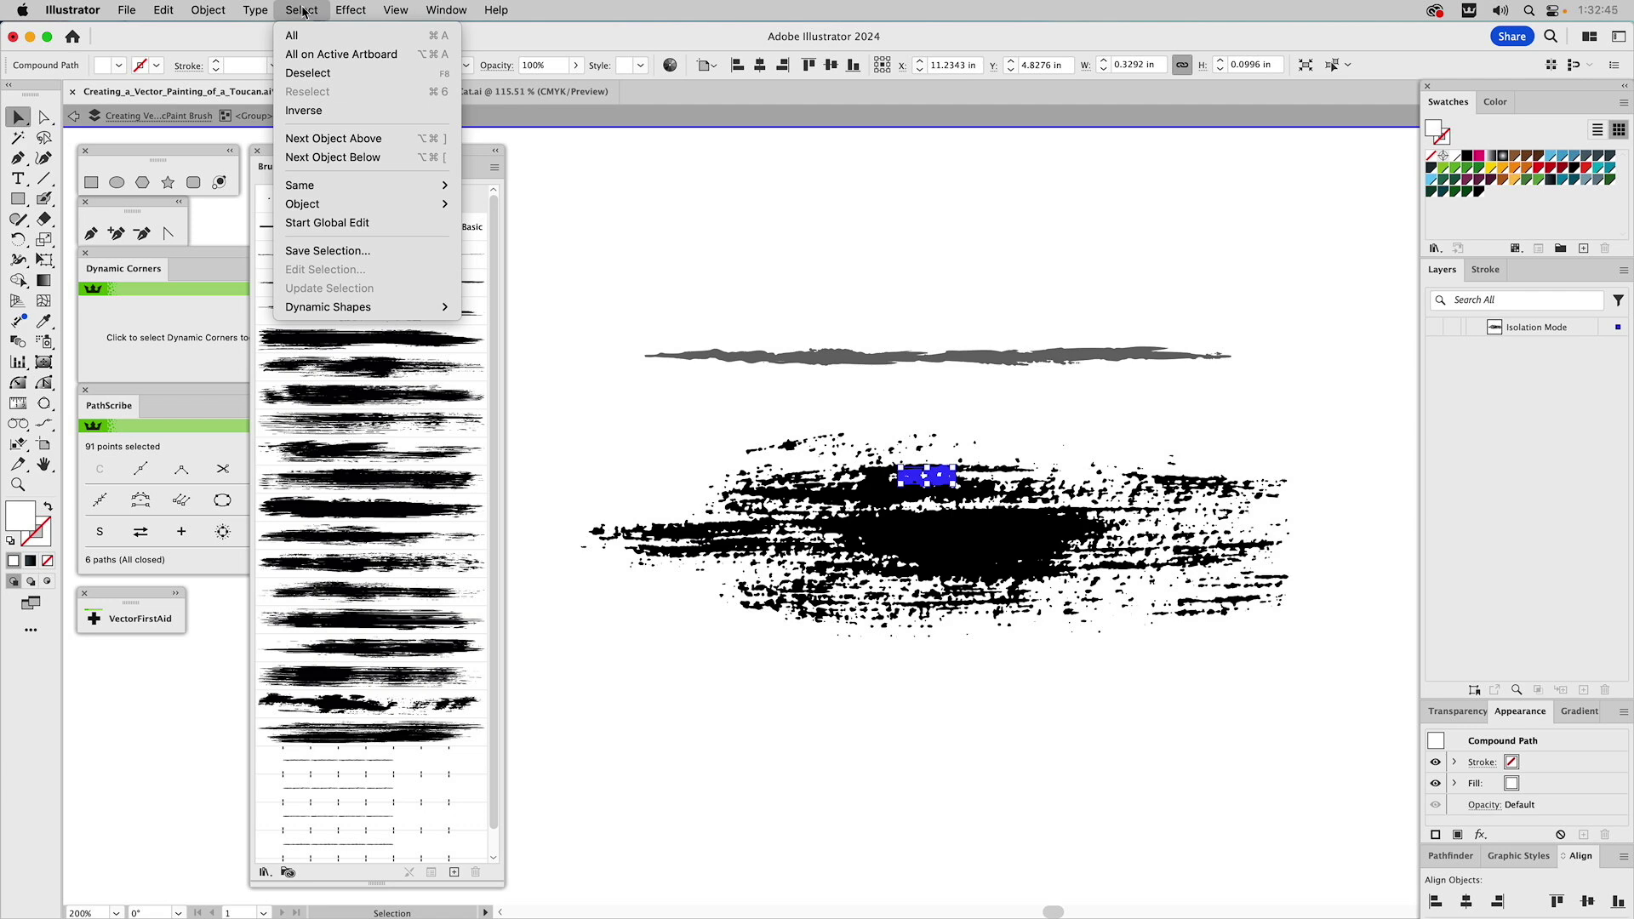
mouse_move(330, 189)
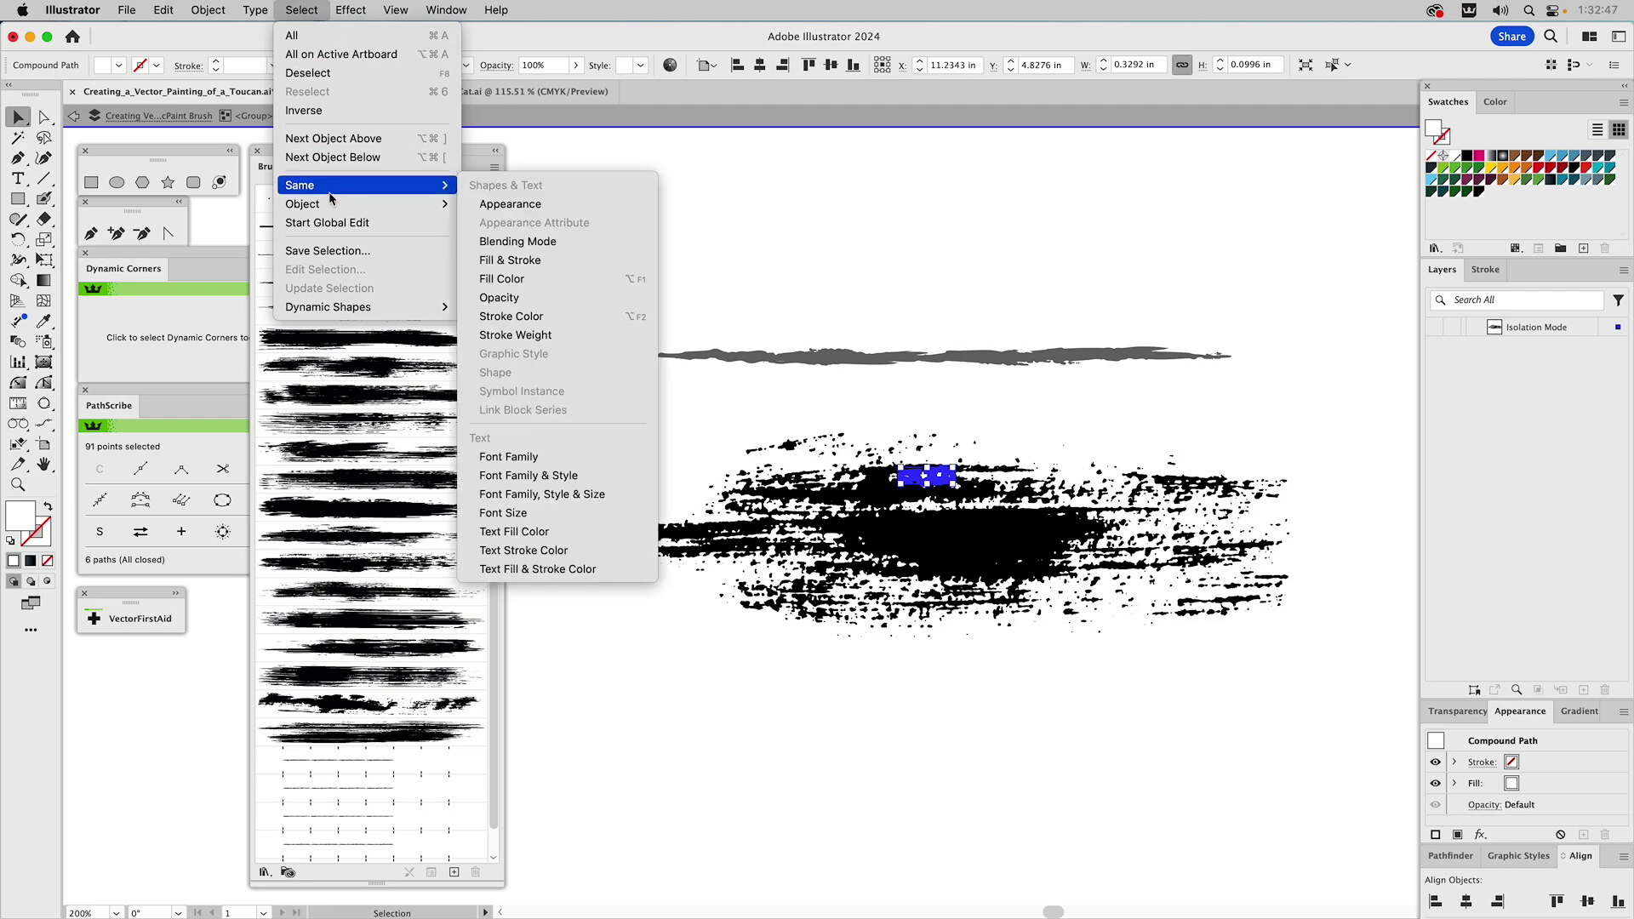
left_click(515, 284)
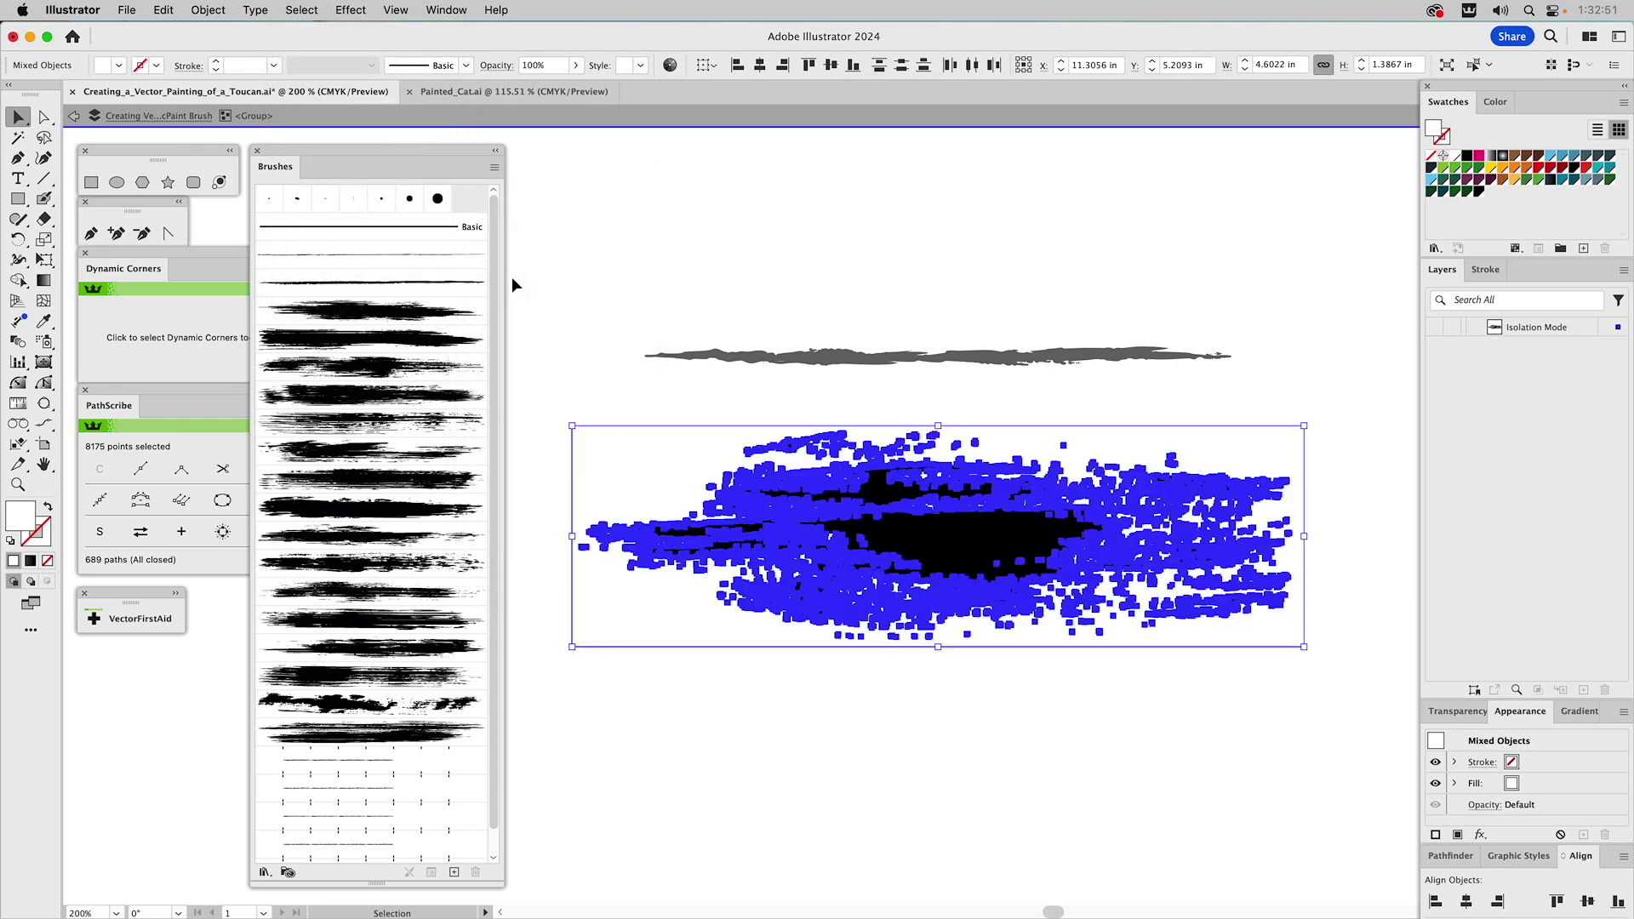
left_click(838, 273)
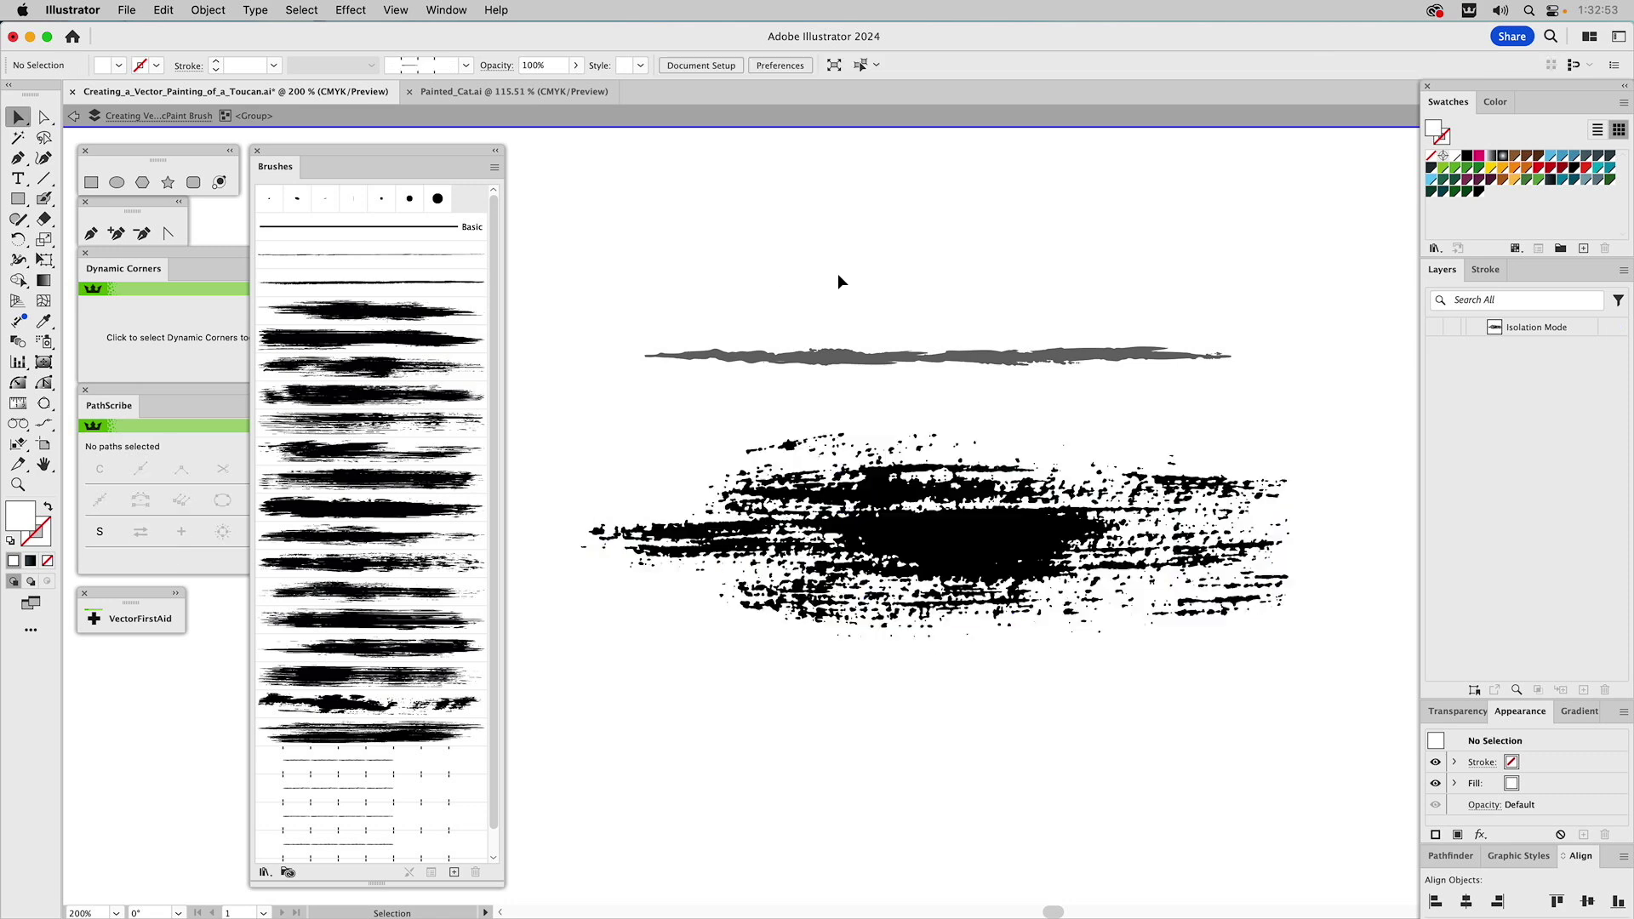
Delete all white-filled shapes from the traced texture, leave isolation mode and select the remaining black group.
left_click(925, 477)
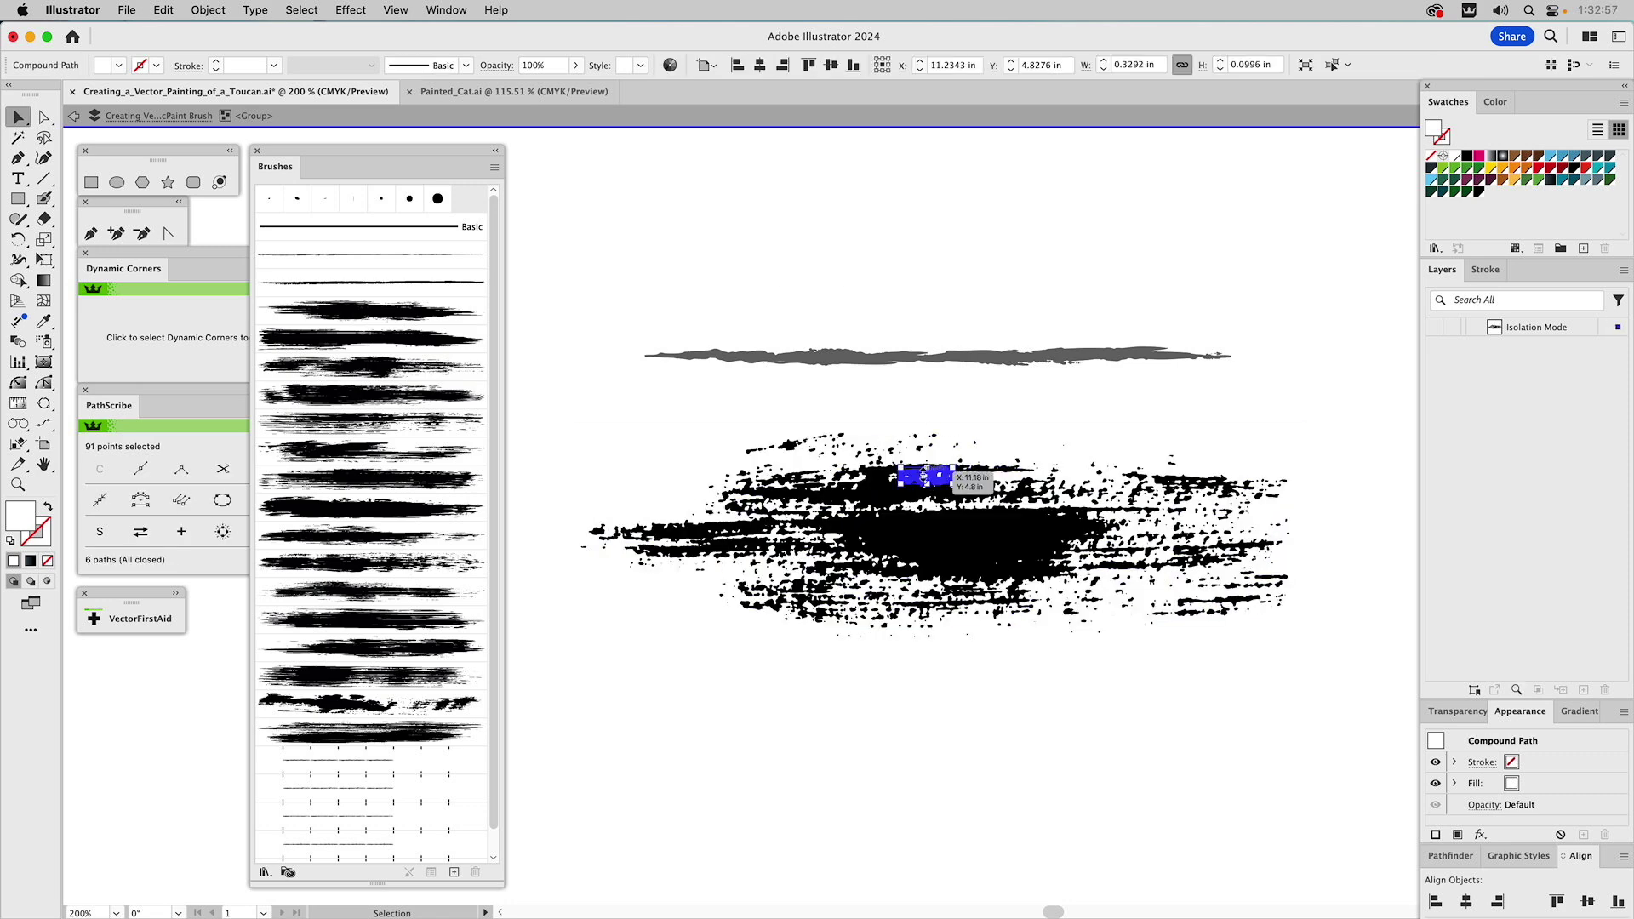
key("super+a")
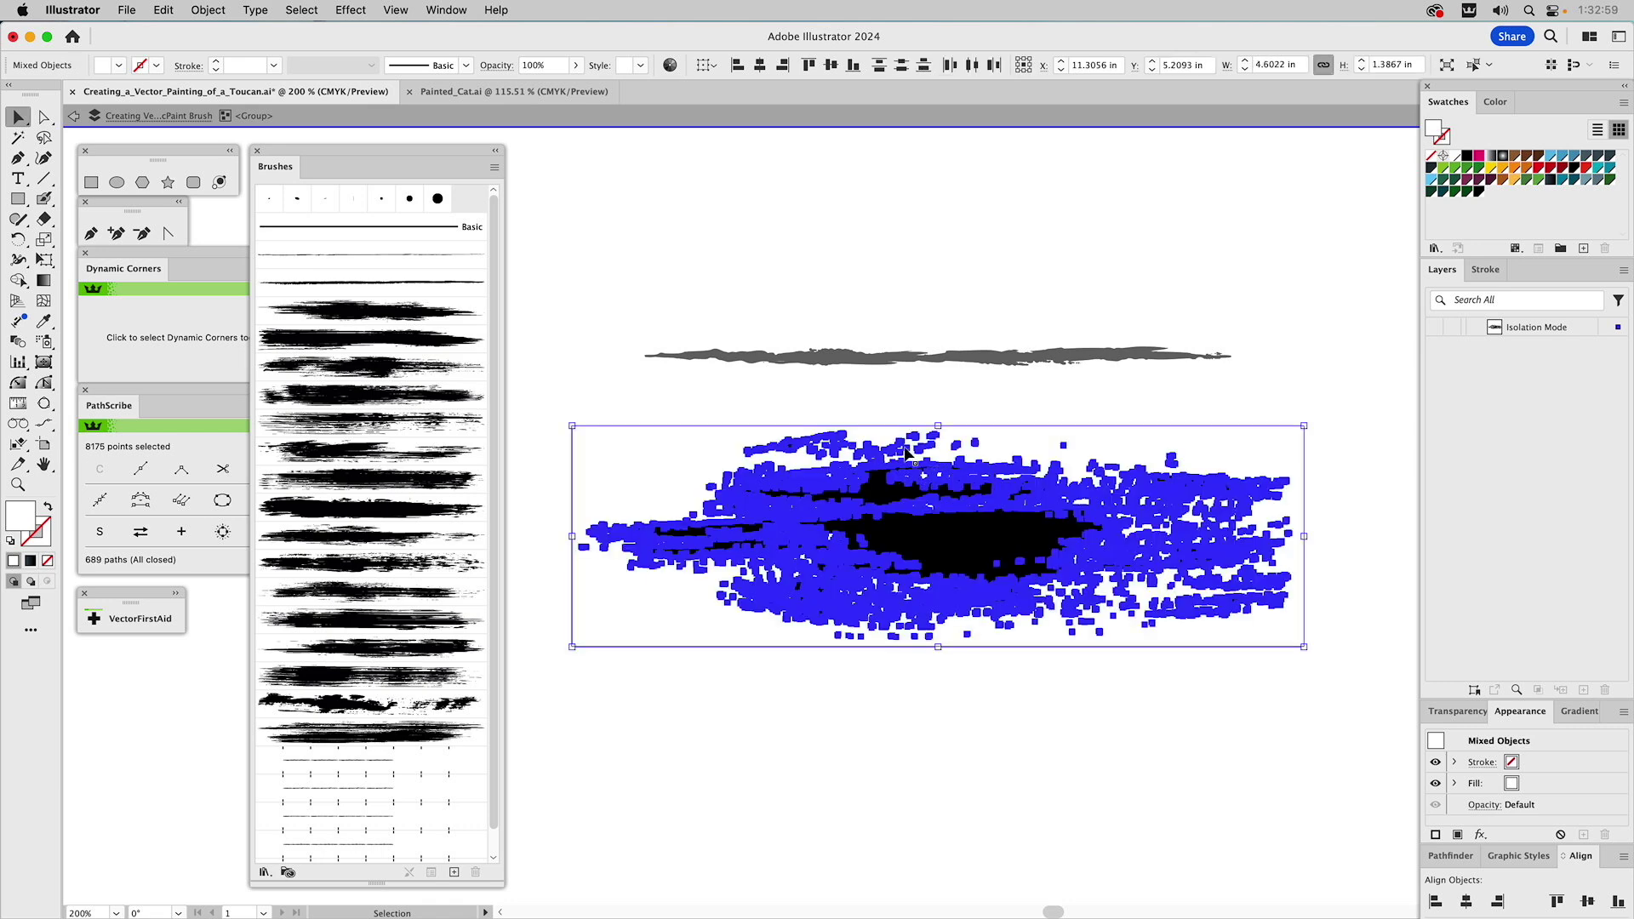
left_click(906, 451)
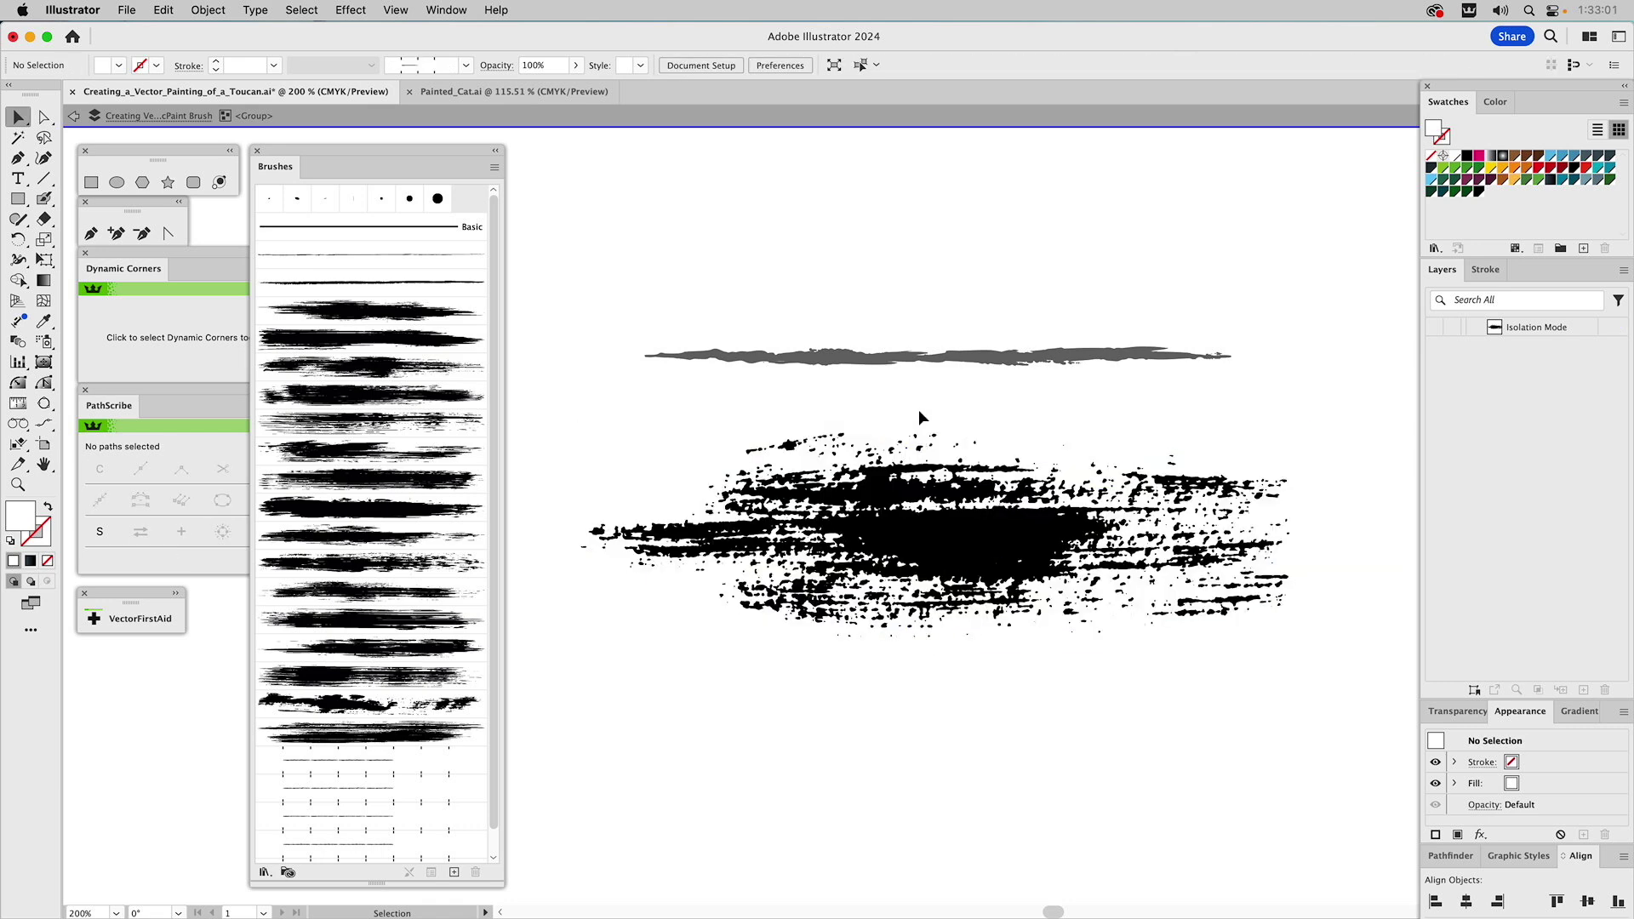
double_click(919, 417)
left_click(889, 477)
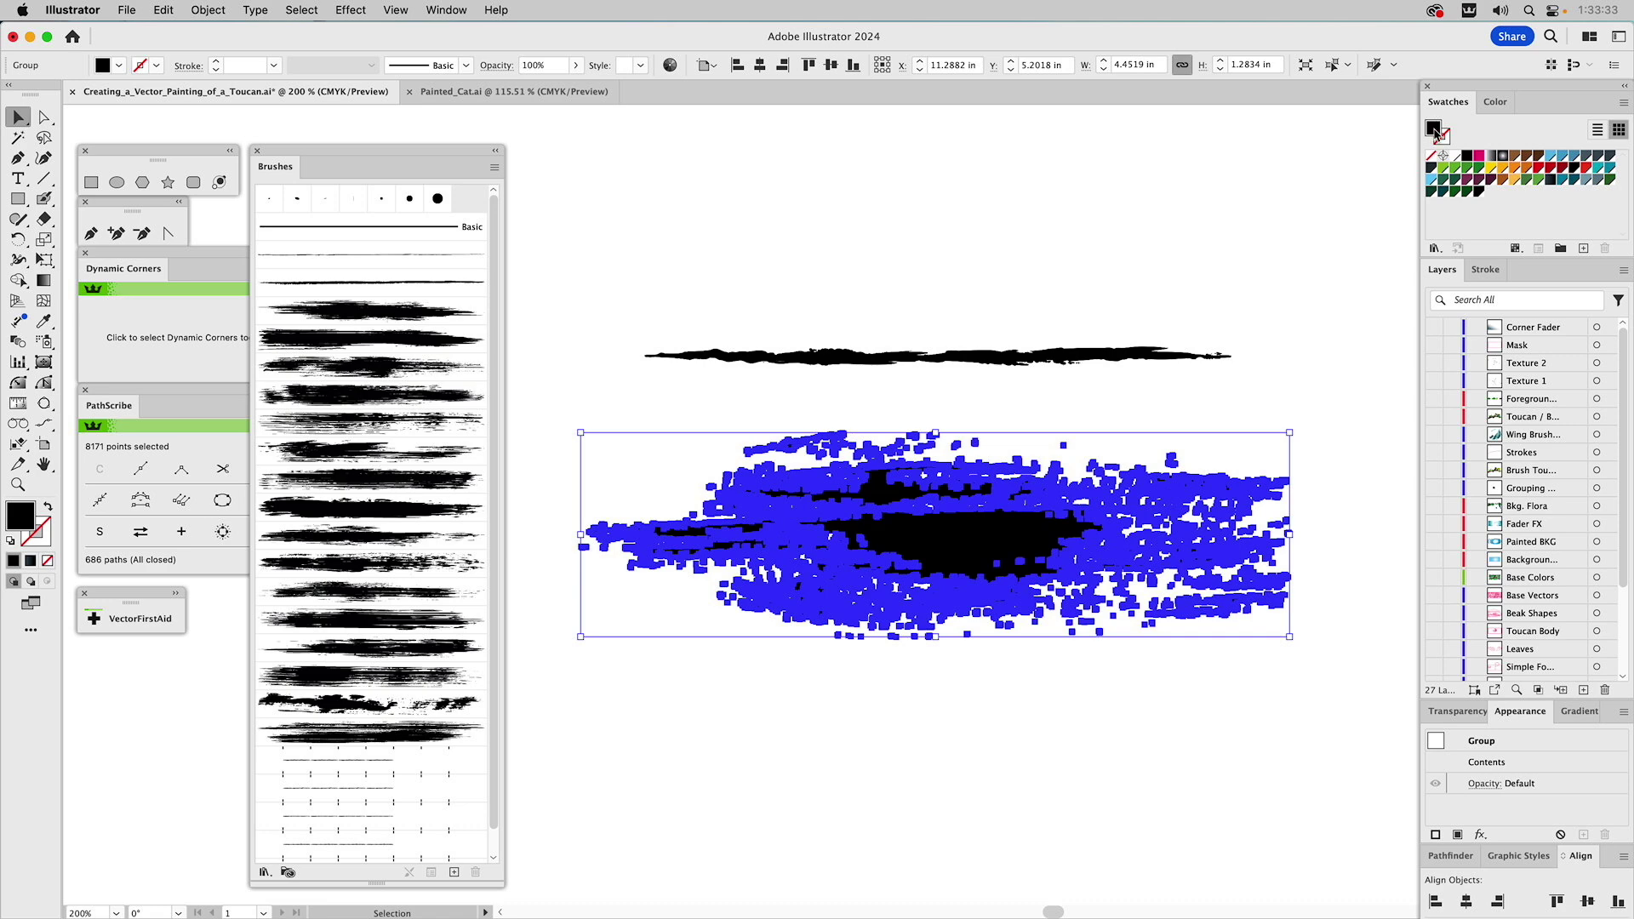
Fill the black texture group with the plain black swatch and switch its color values from CMYK to RGB.
left_click(1497, 102)
left_click(1456, 102)
left_click(1466, 157)
left_click(1499, 102)
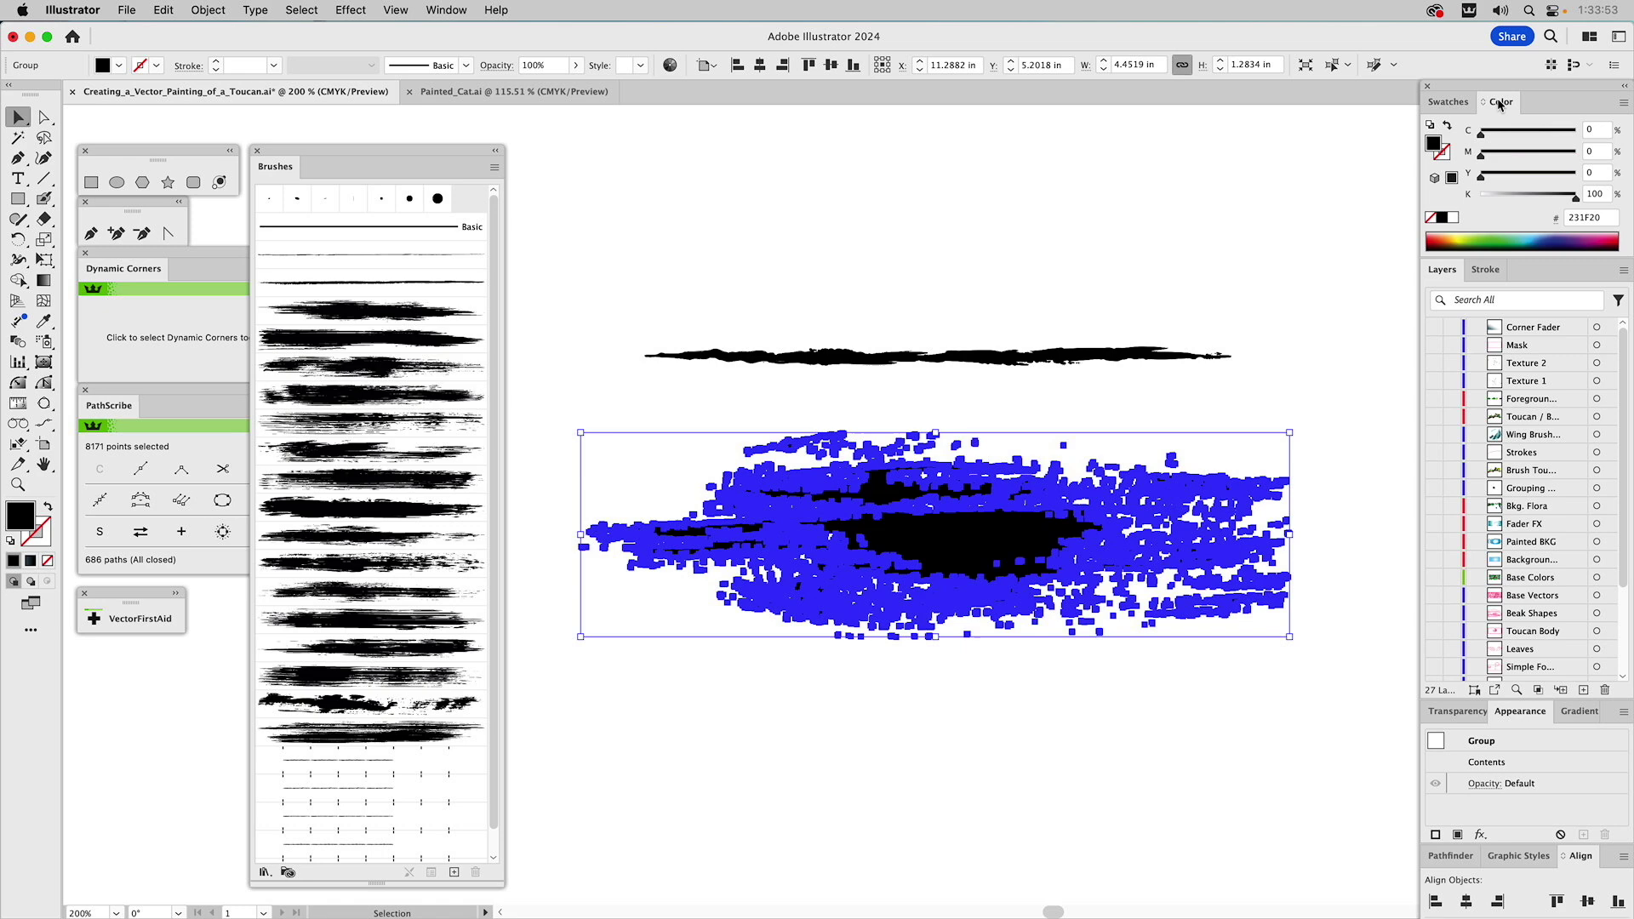
left_click(1625, 104)
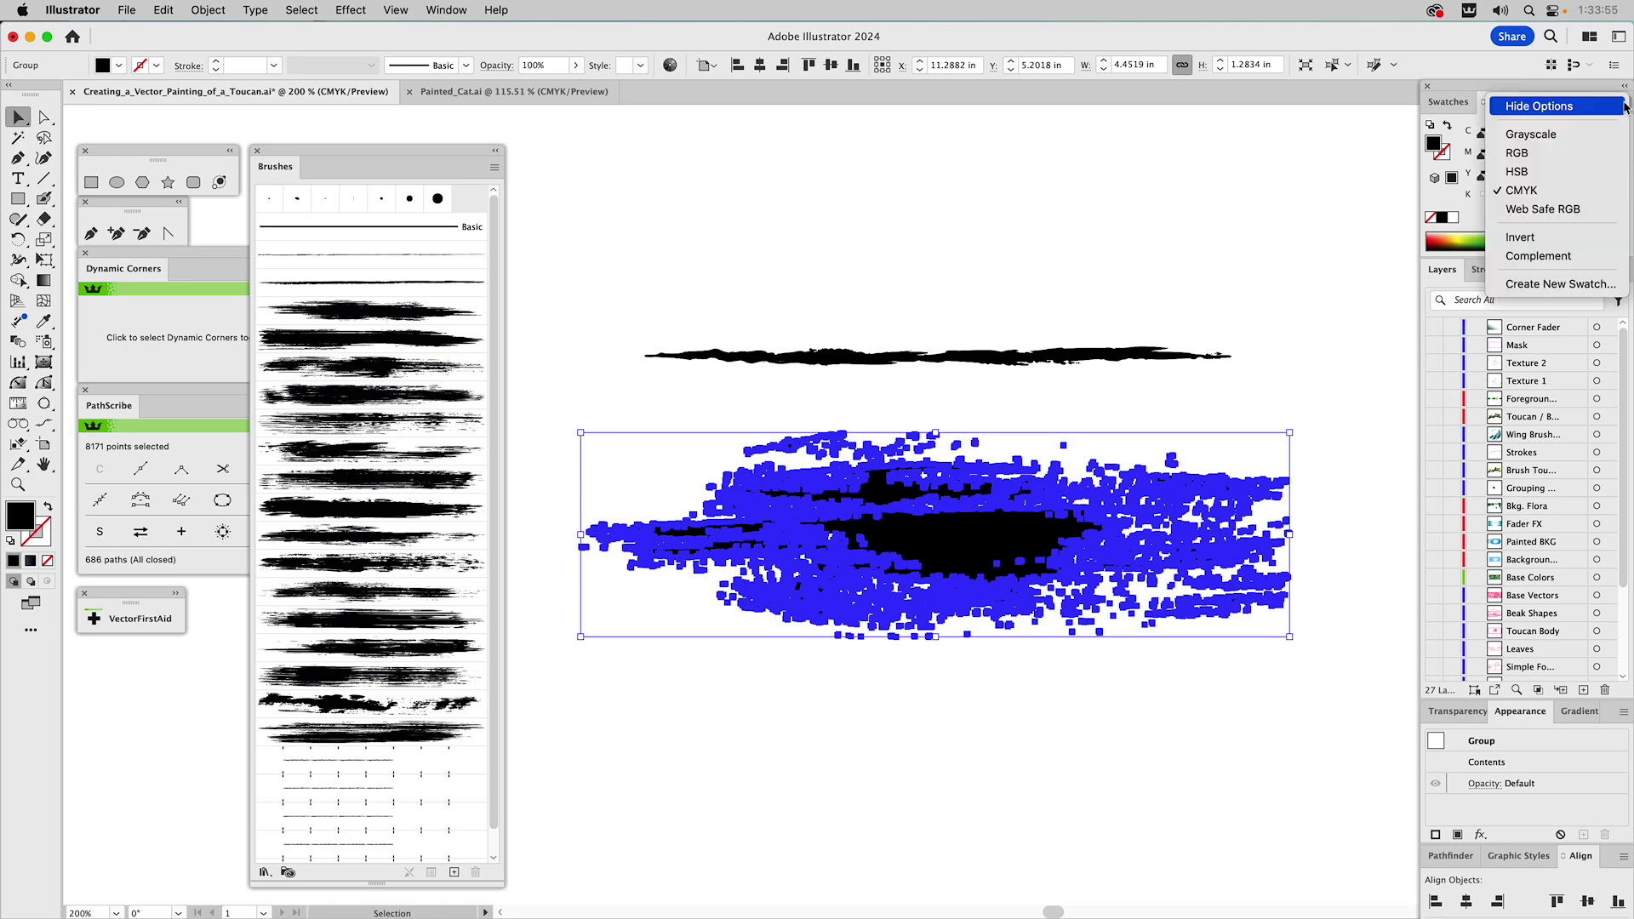
left_click(1535, 158)
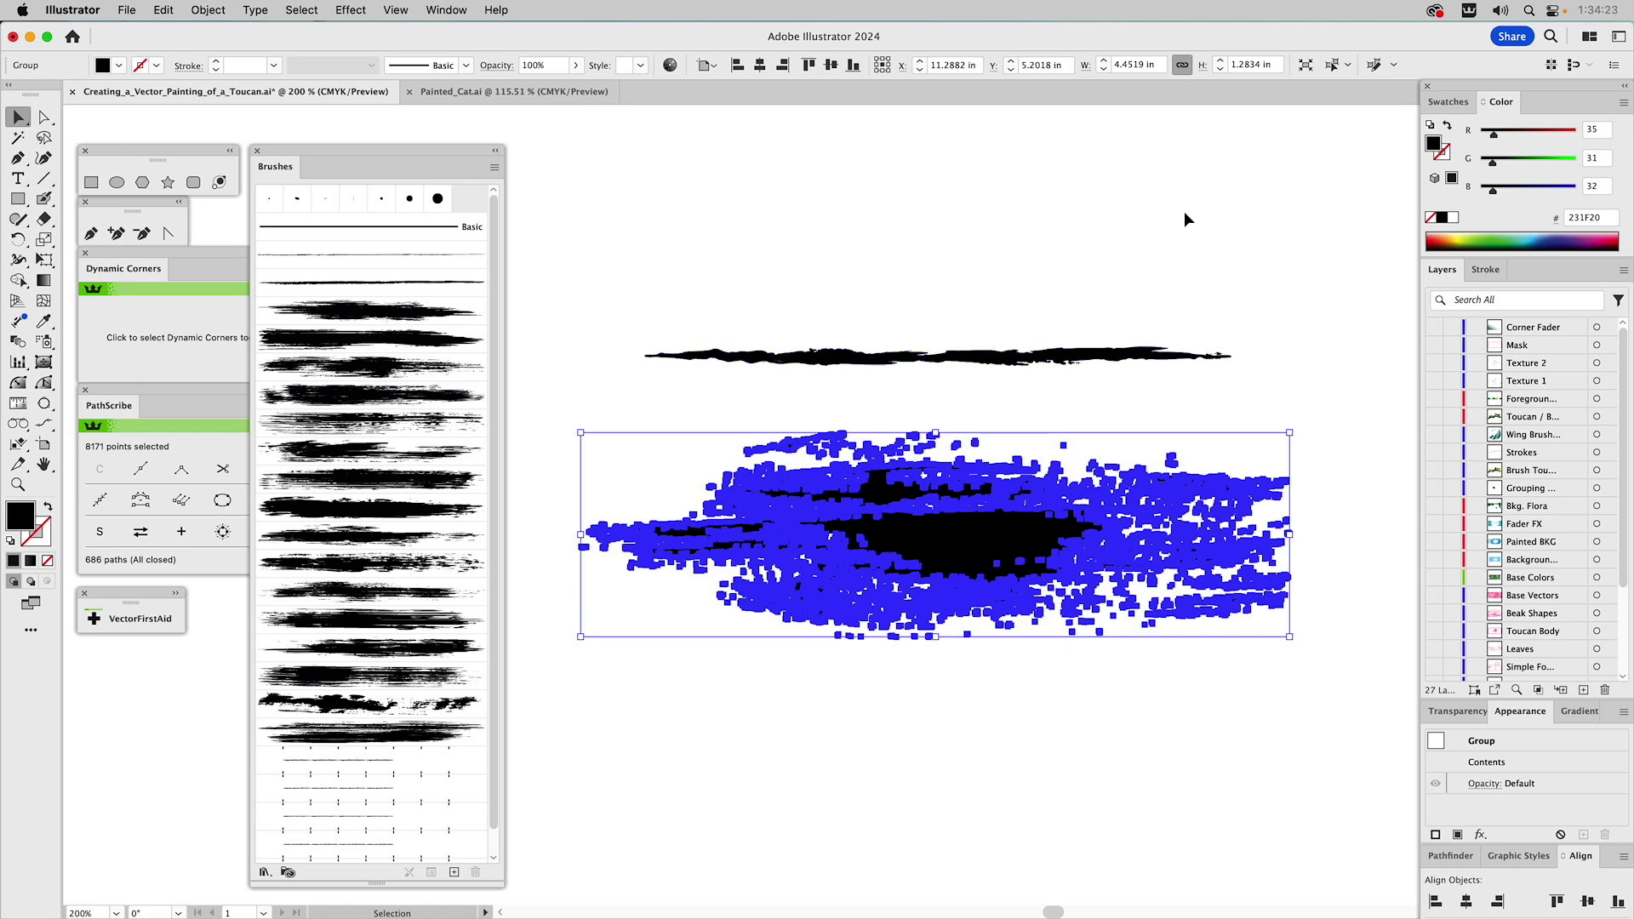
Fill the black texture group with the Inky Black swatch and review that swatch's options without changing them.
left_click(1447, 103)
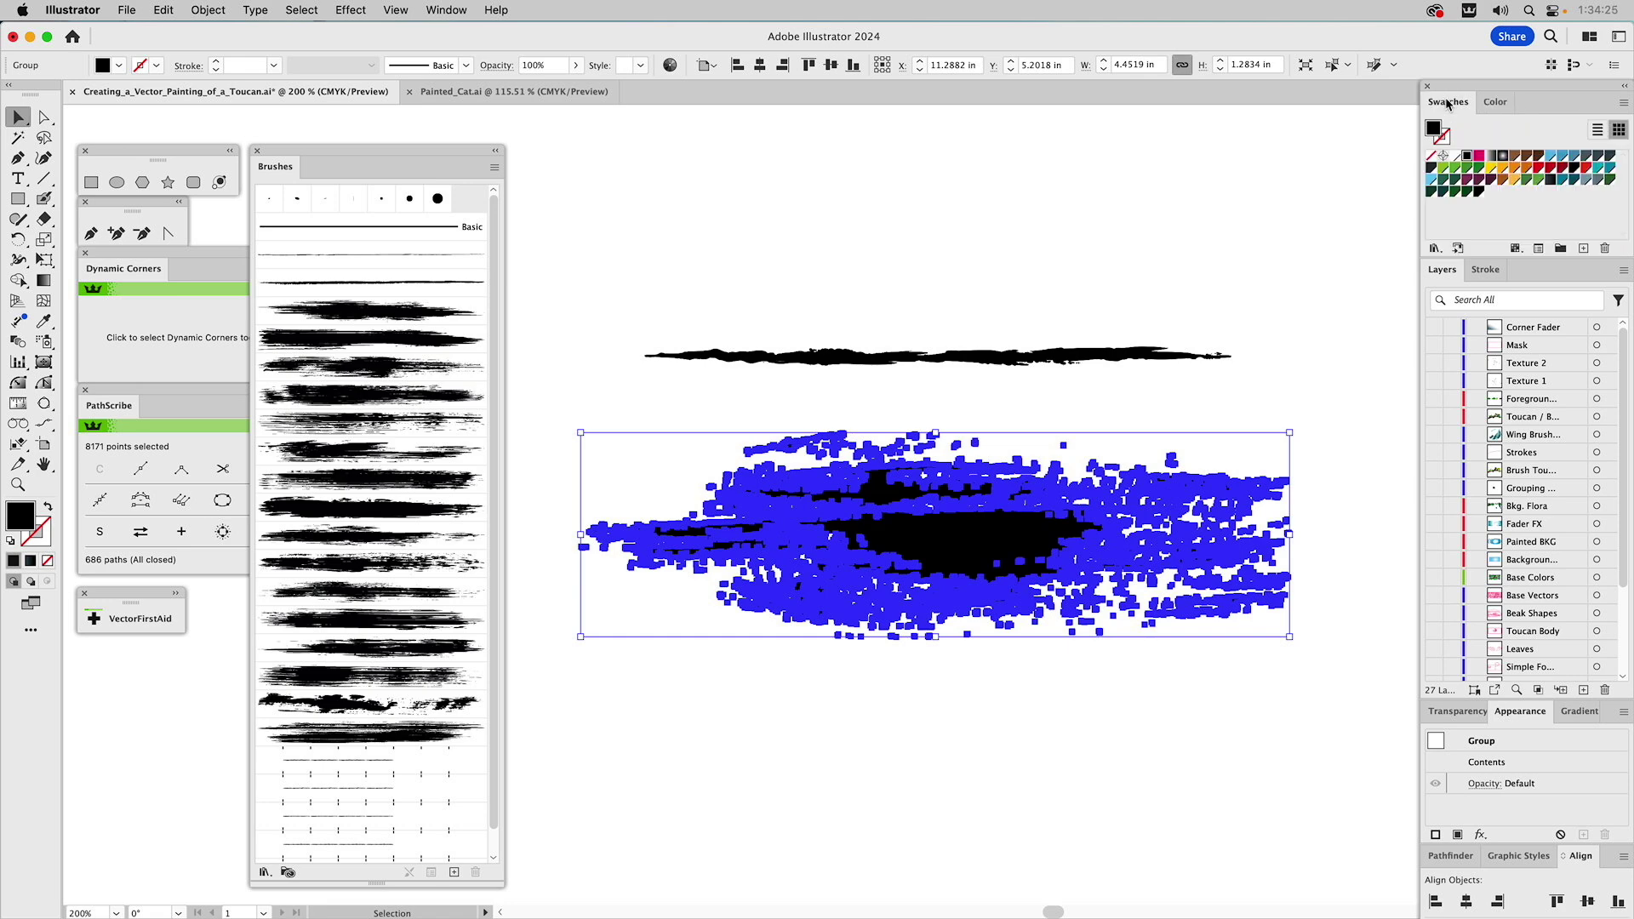
left_click(1478, 192)
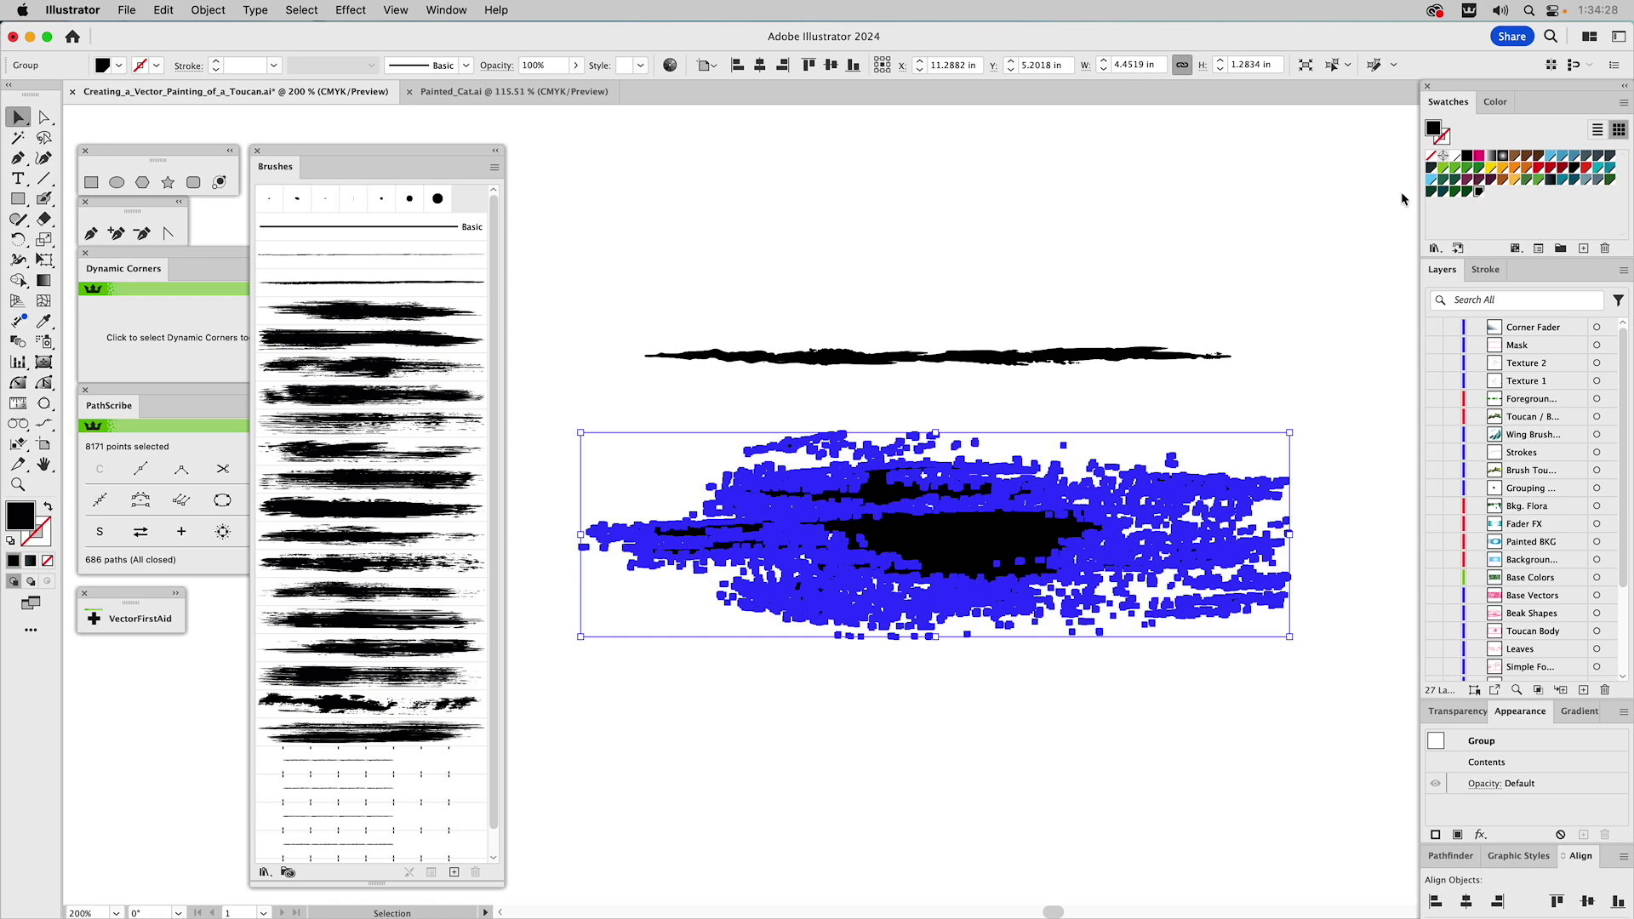
left_click(1266, 209)
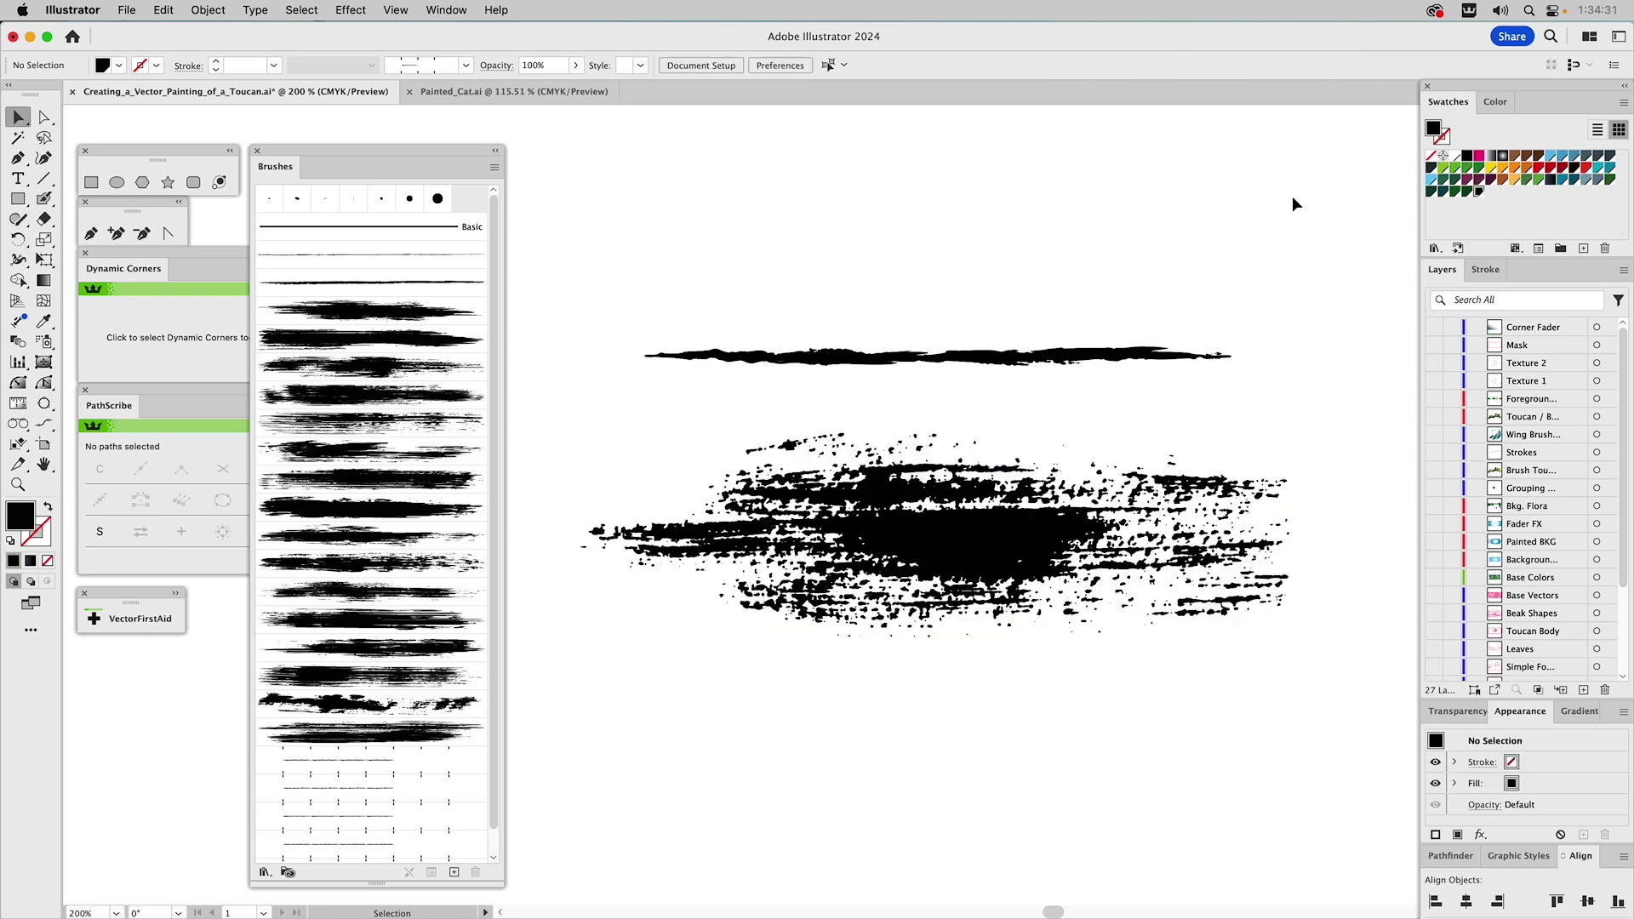
double_click(1478, 193)
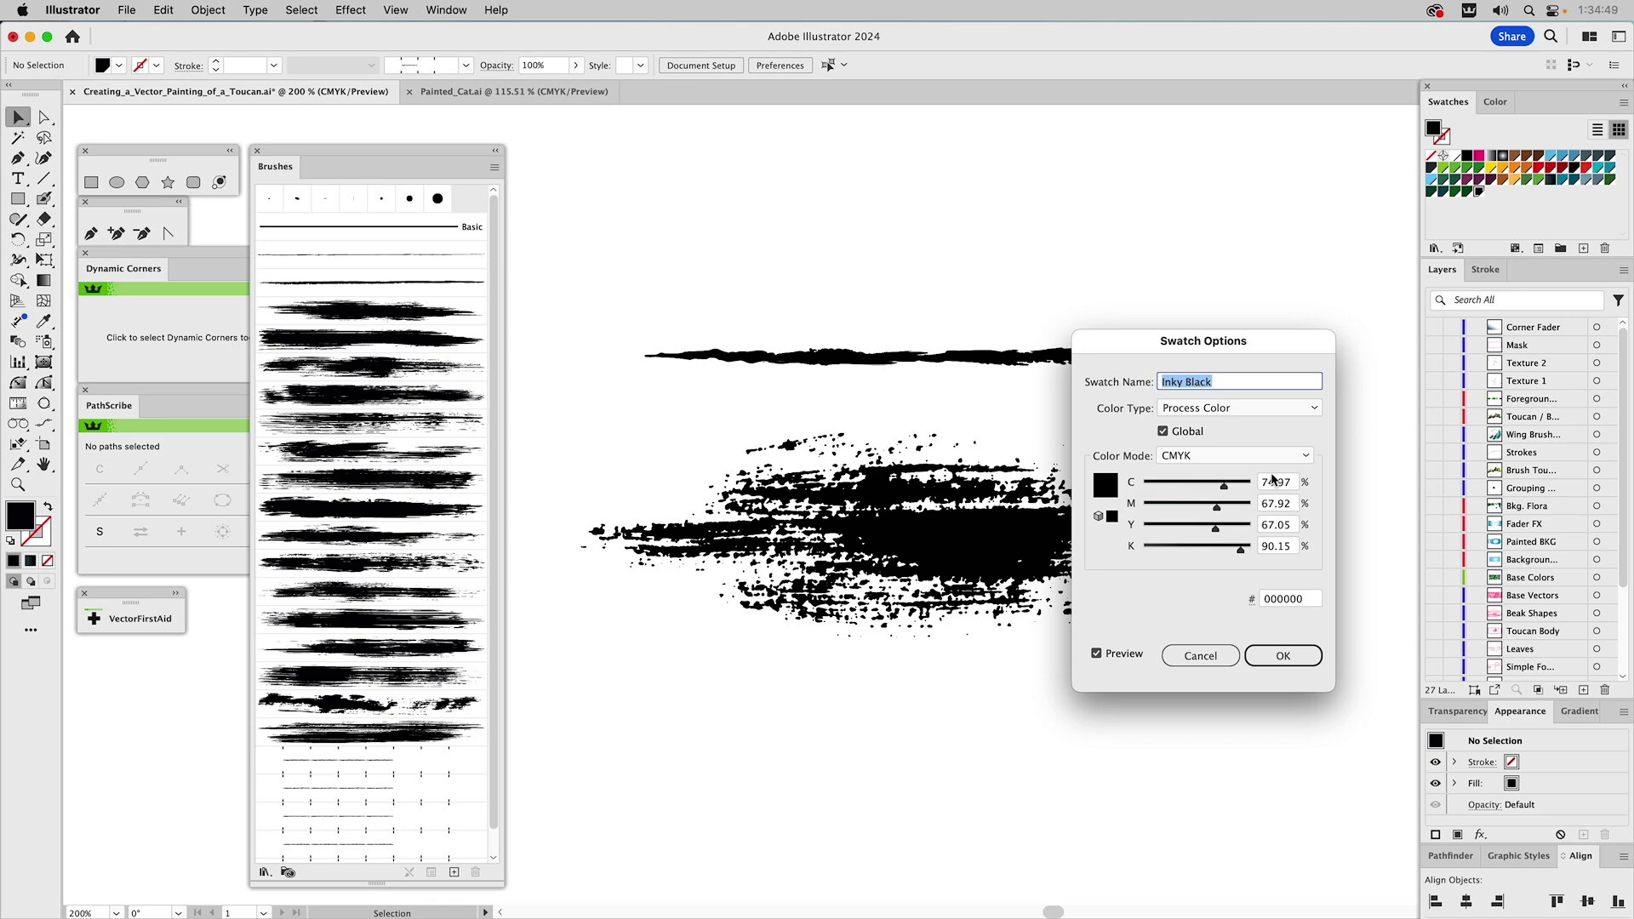
left_click(1195, 658)
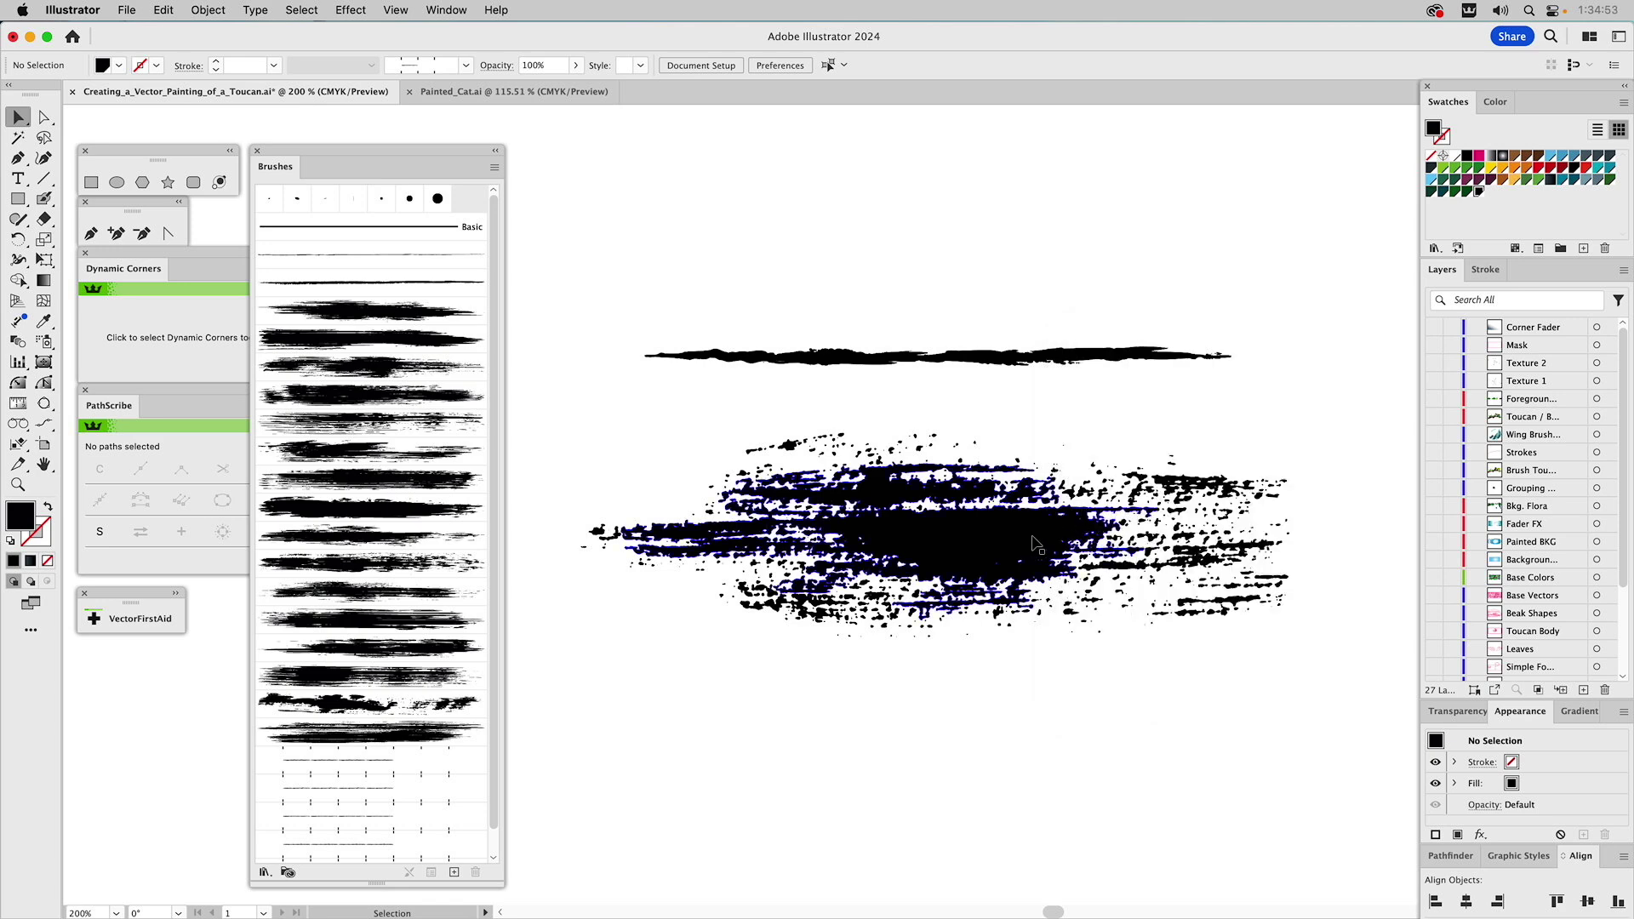
Convert the texture's Inky Black fill to RGB values and check the thin stroke's fill color for comparison.
left_click(1035, 545)
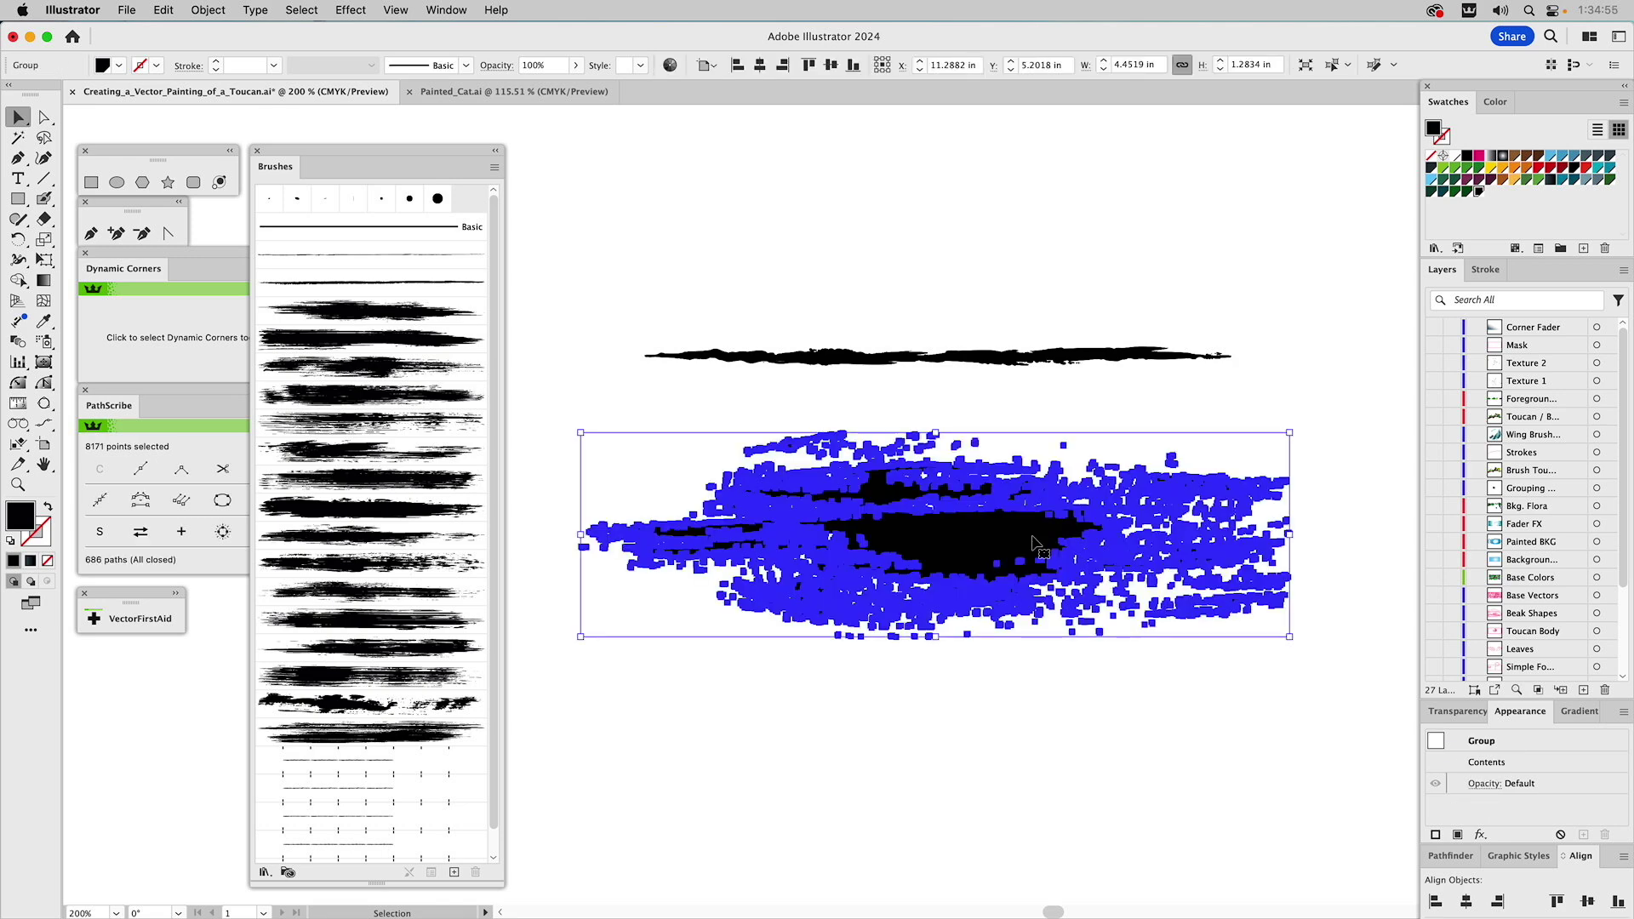
left_click(1494, 102)
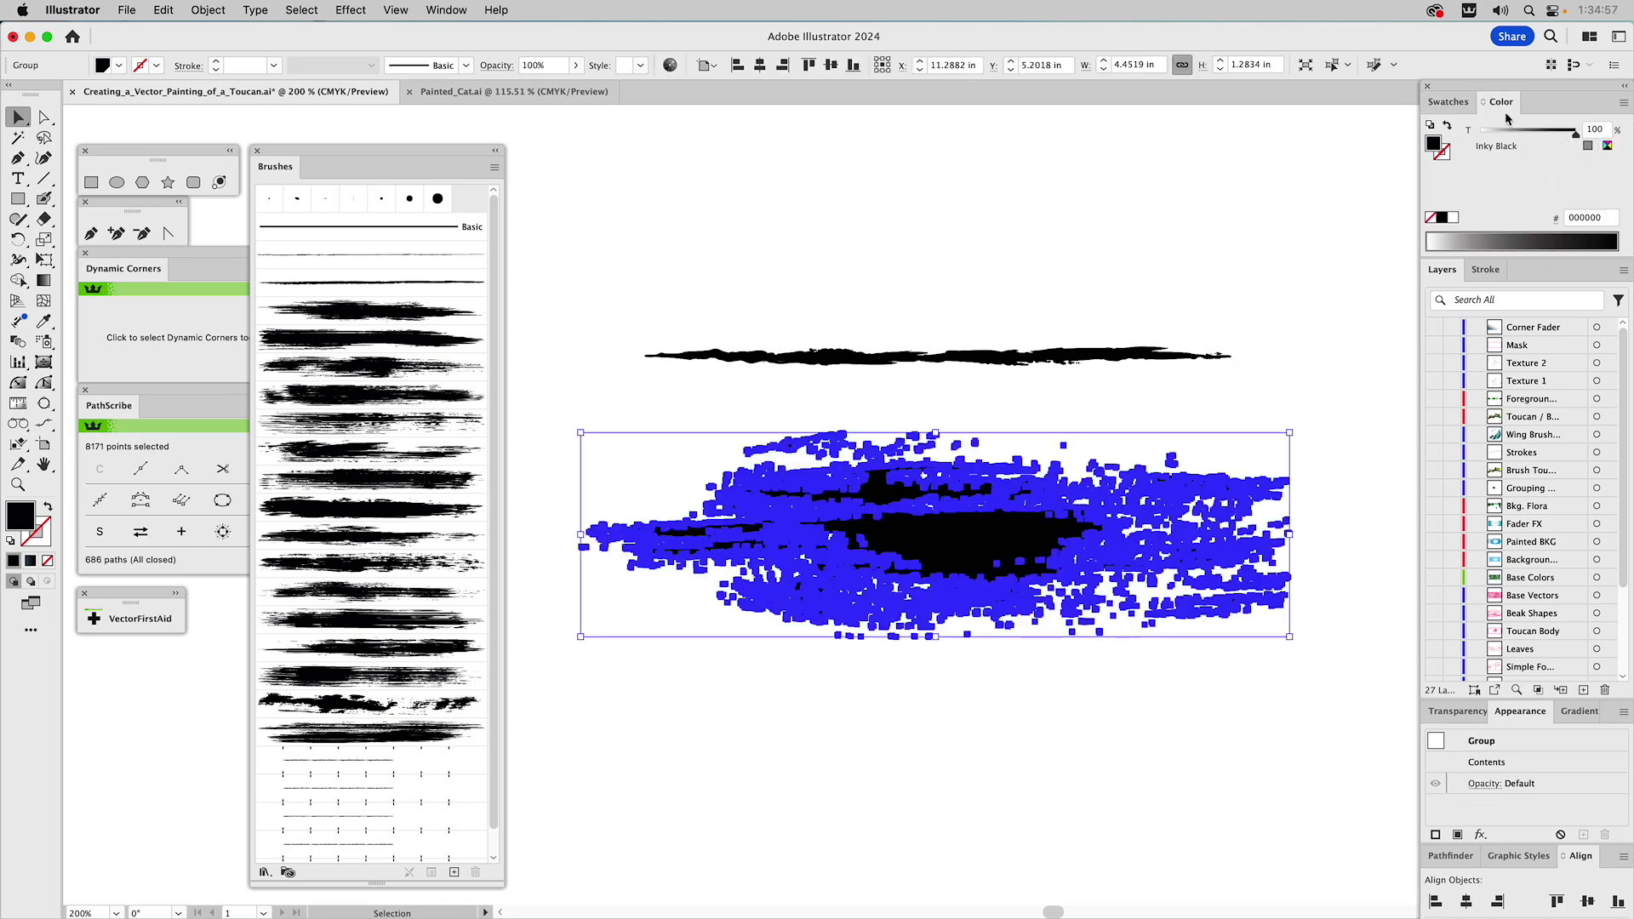
left_click(1624, 102)
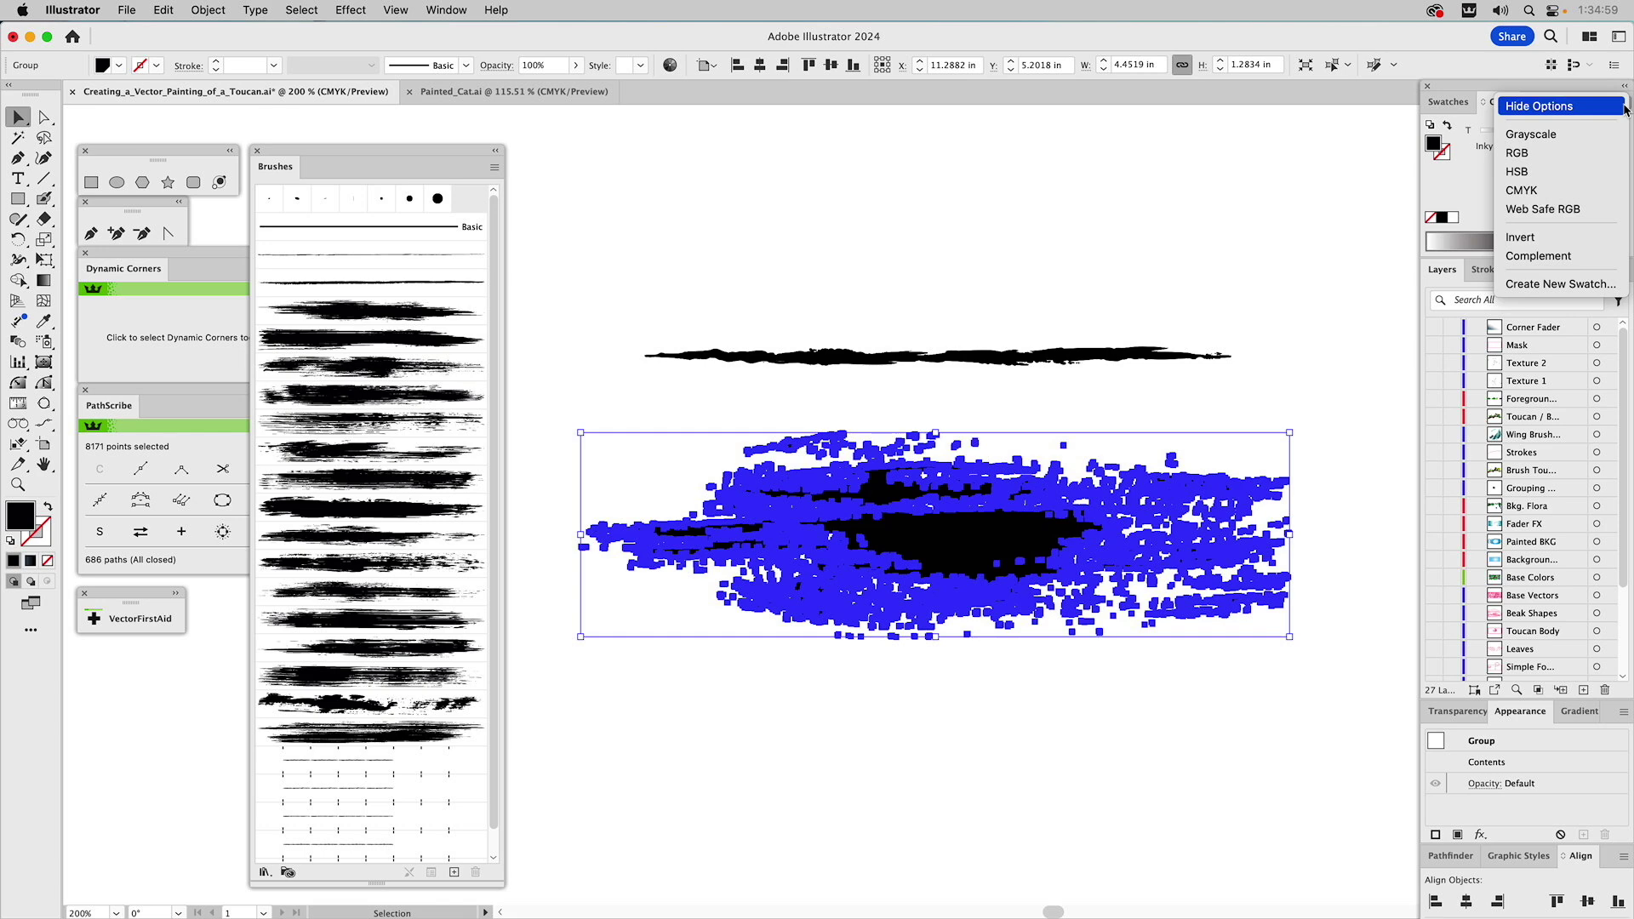
left_click(1539, 153)
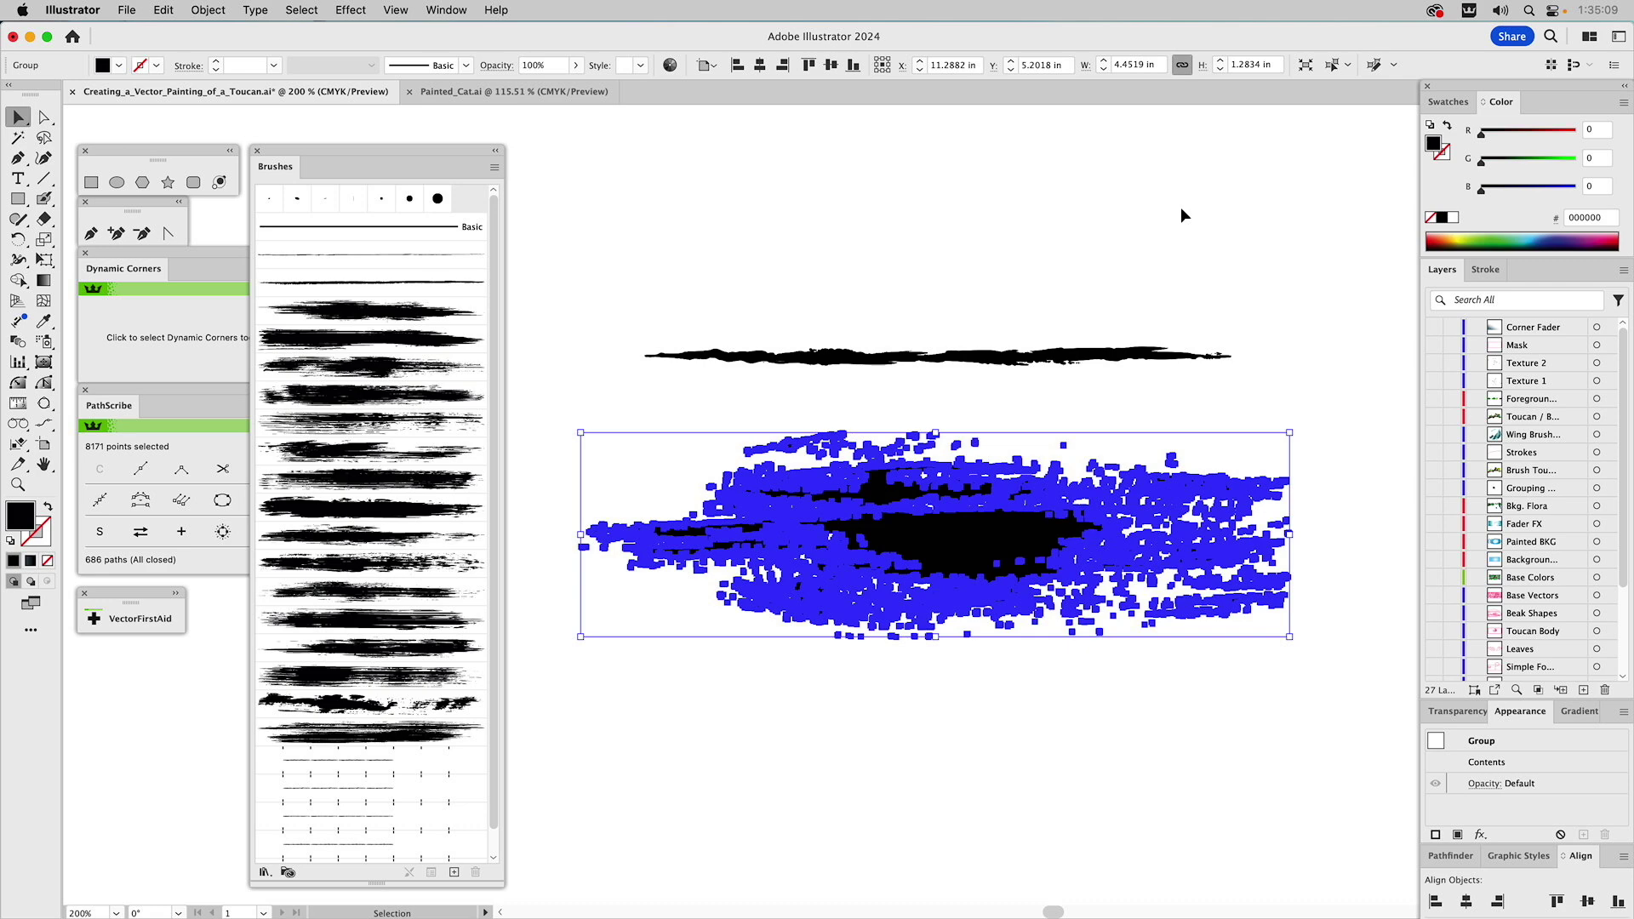
left_click(1084, 262)
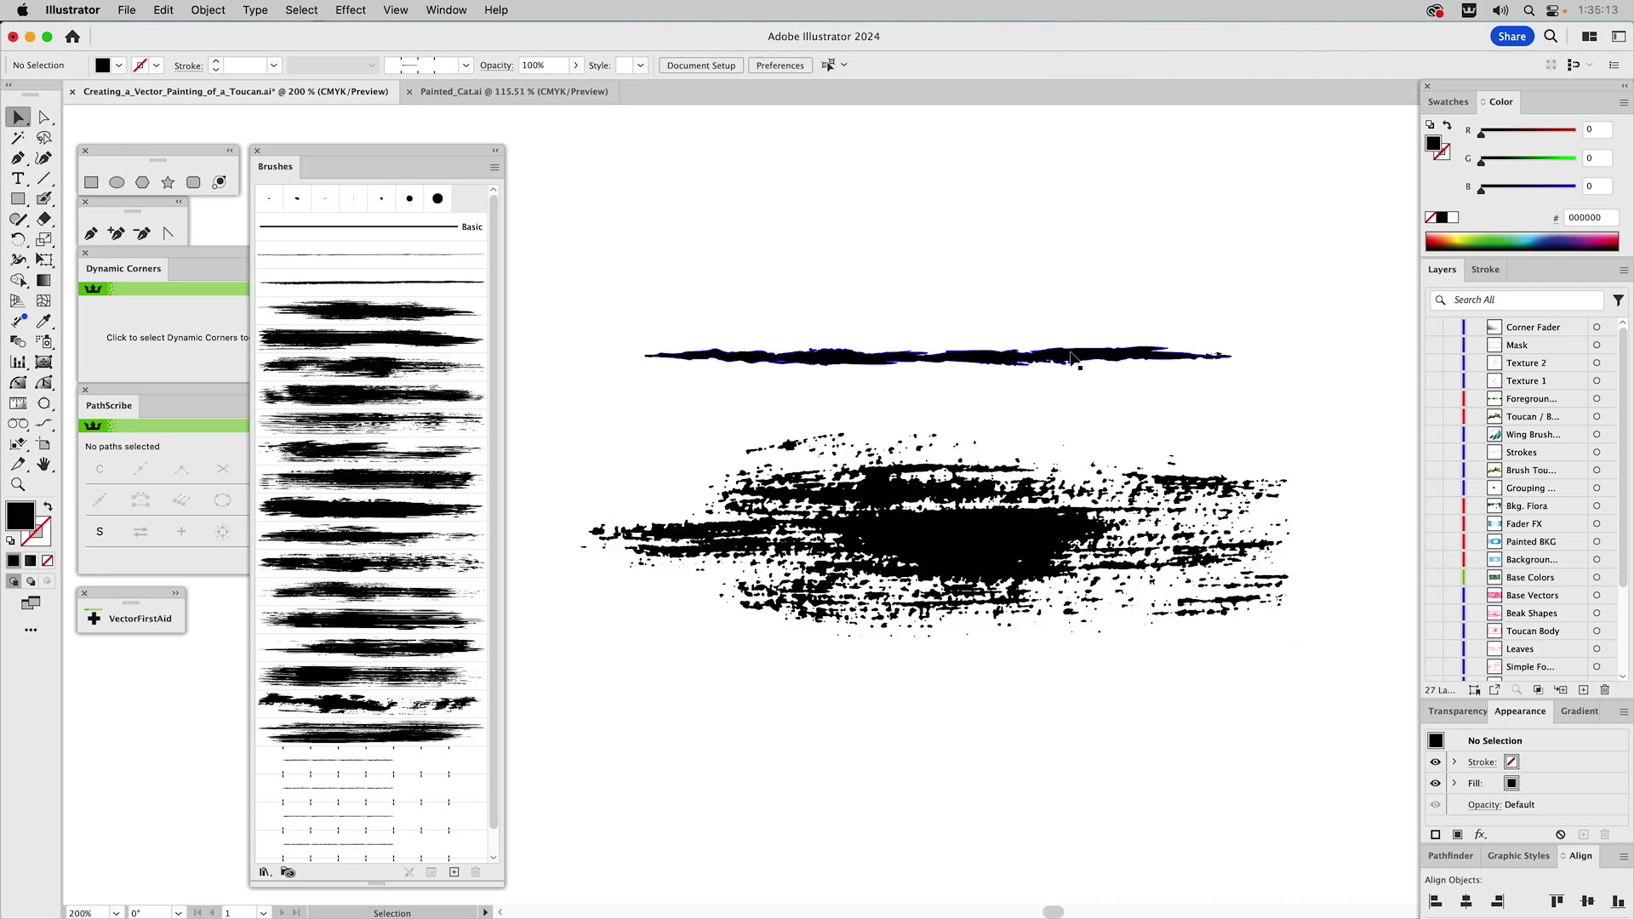
left_click(1076, 356)
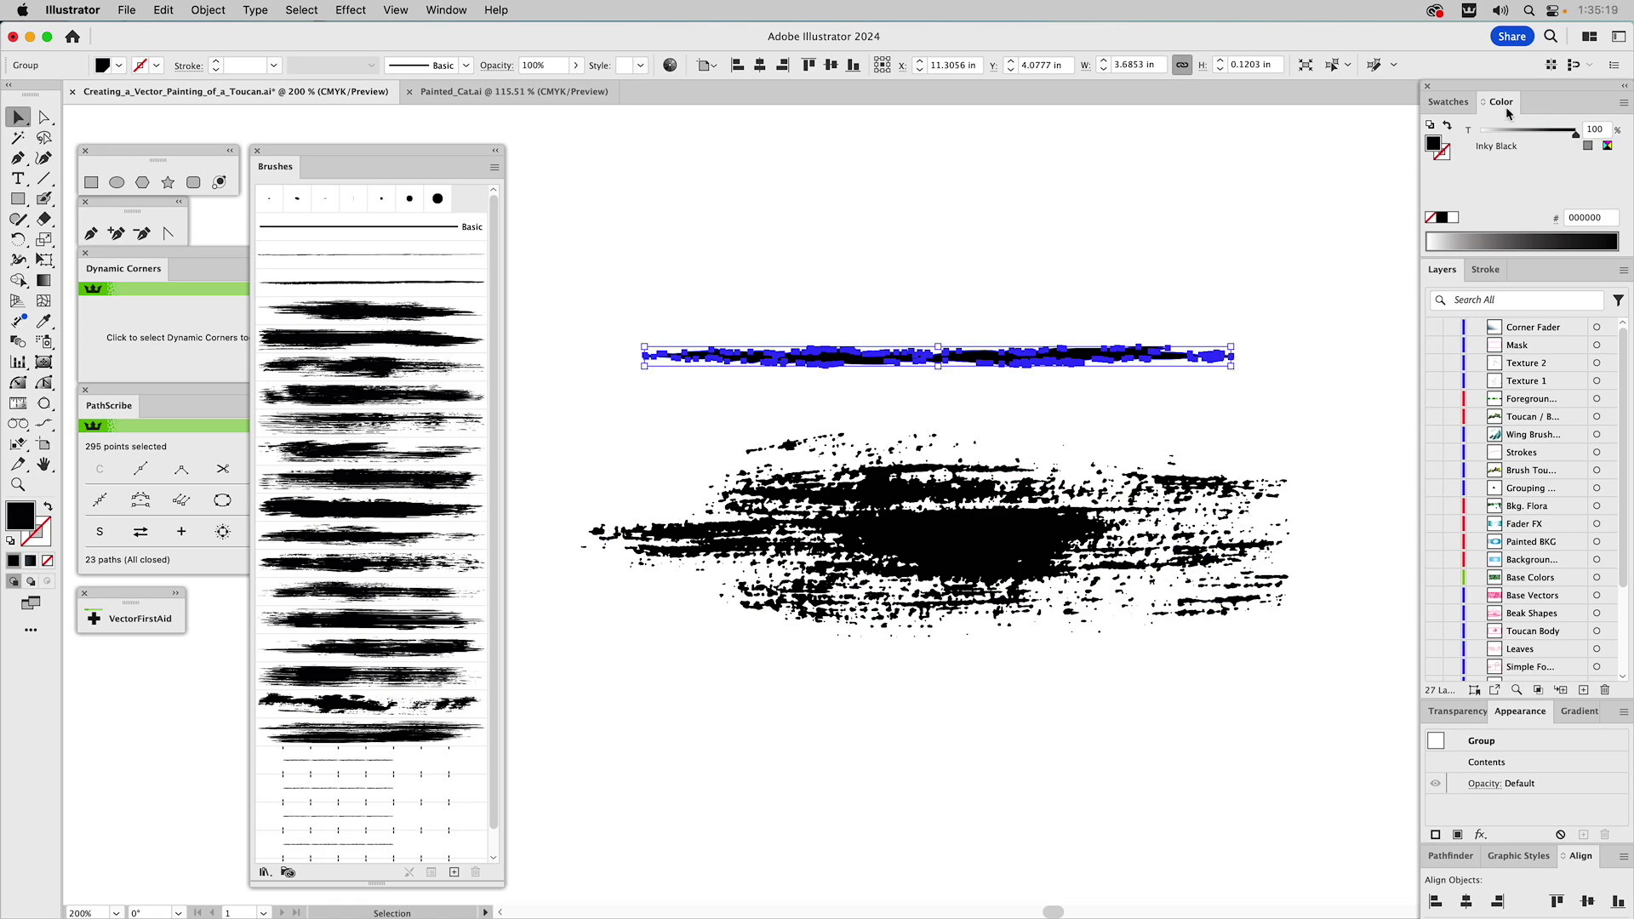
Start a new Art Brush from the black traced texture group.
left_click(876, 480)
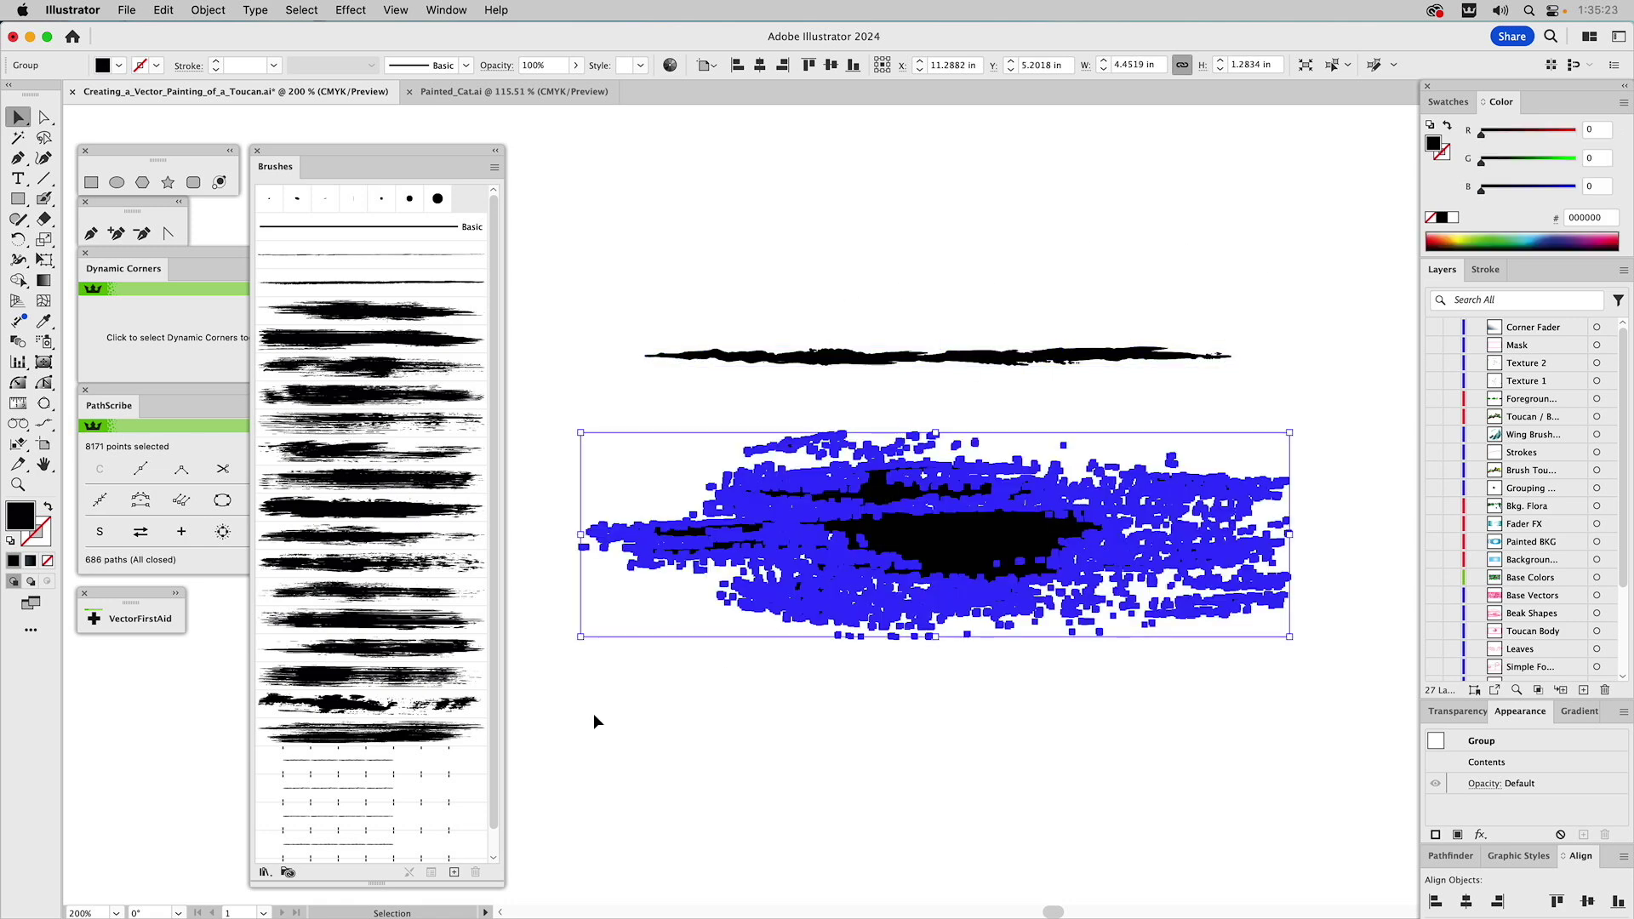
left_click(454, 874)
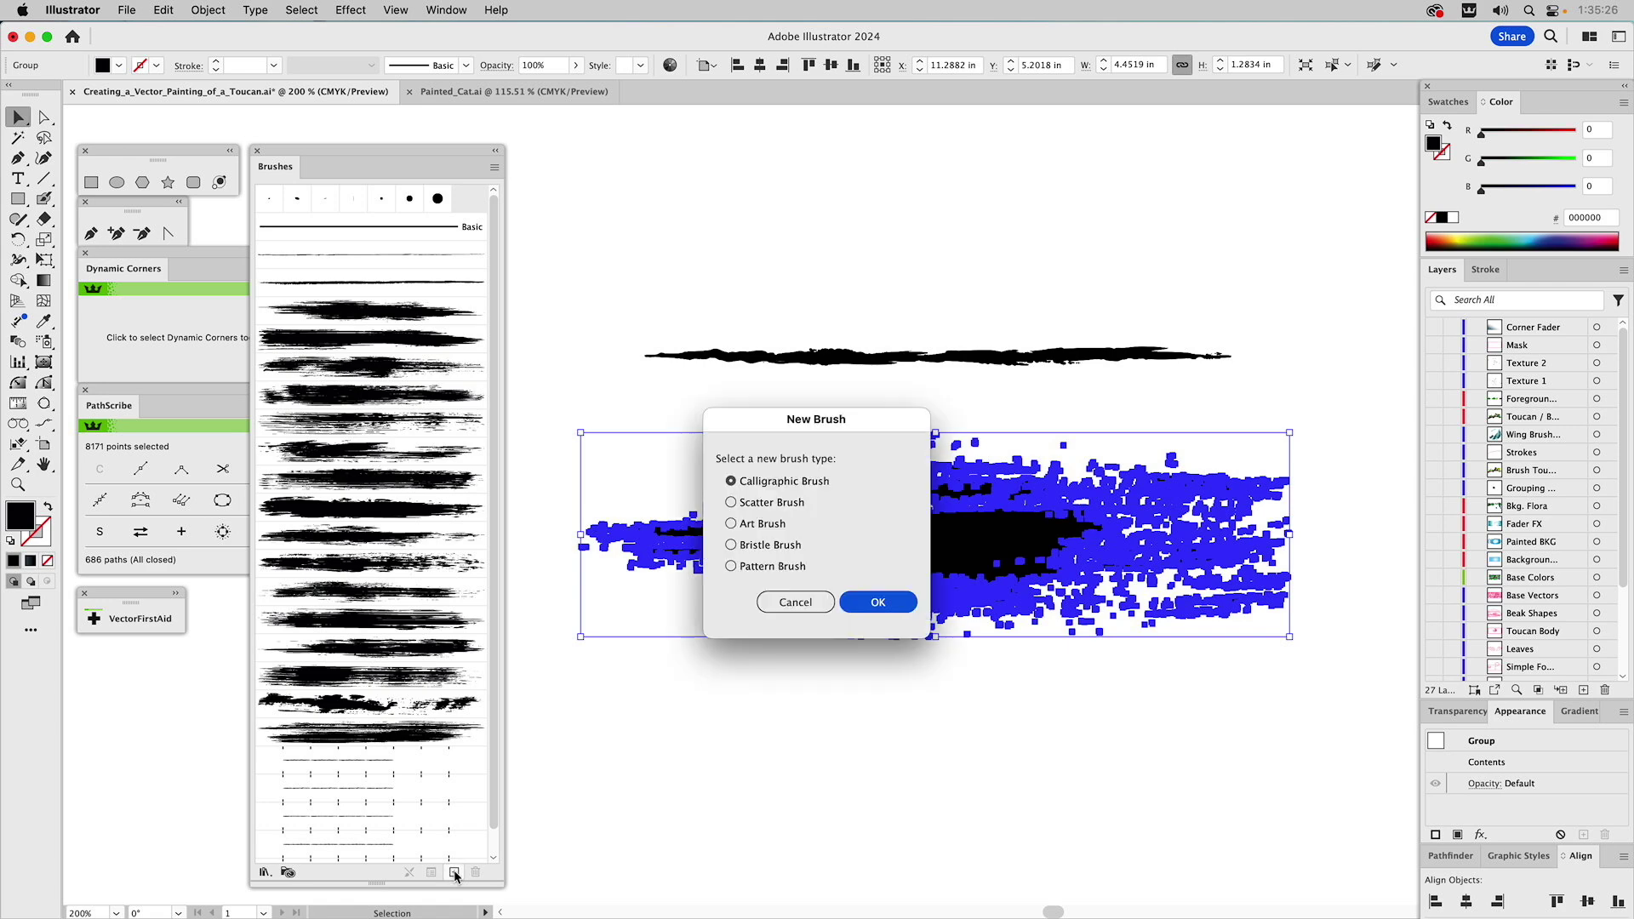
left_click(762, 526)
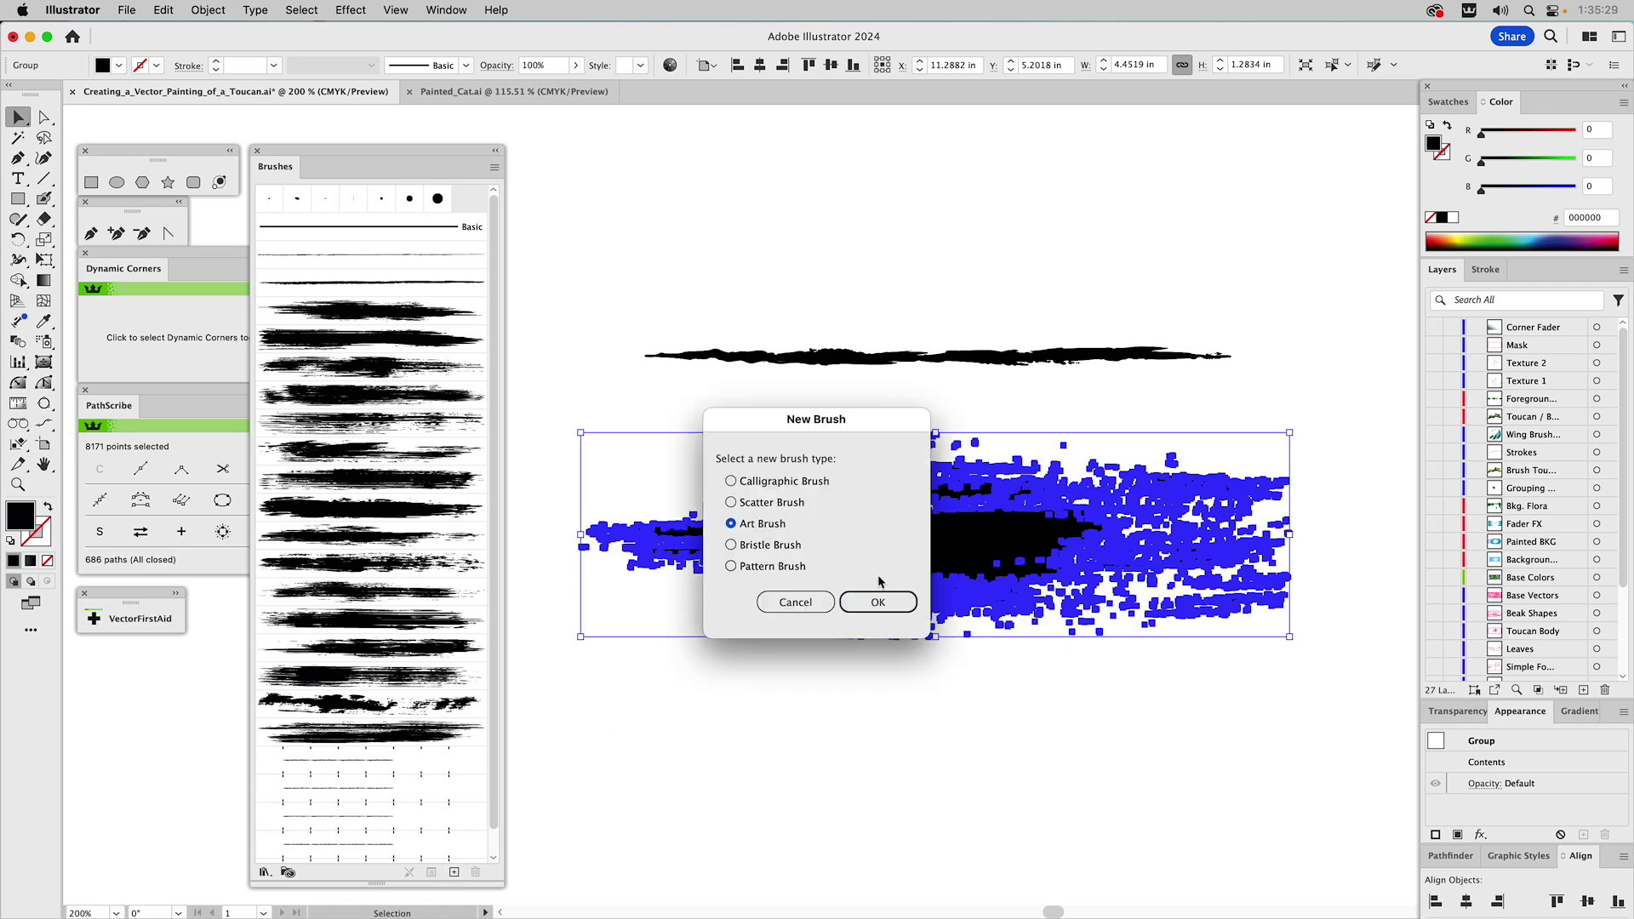
left_click(880, 602)
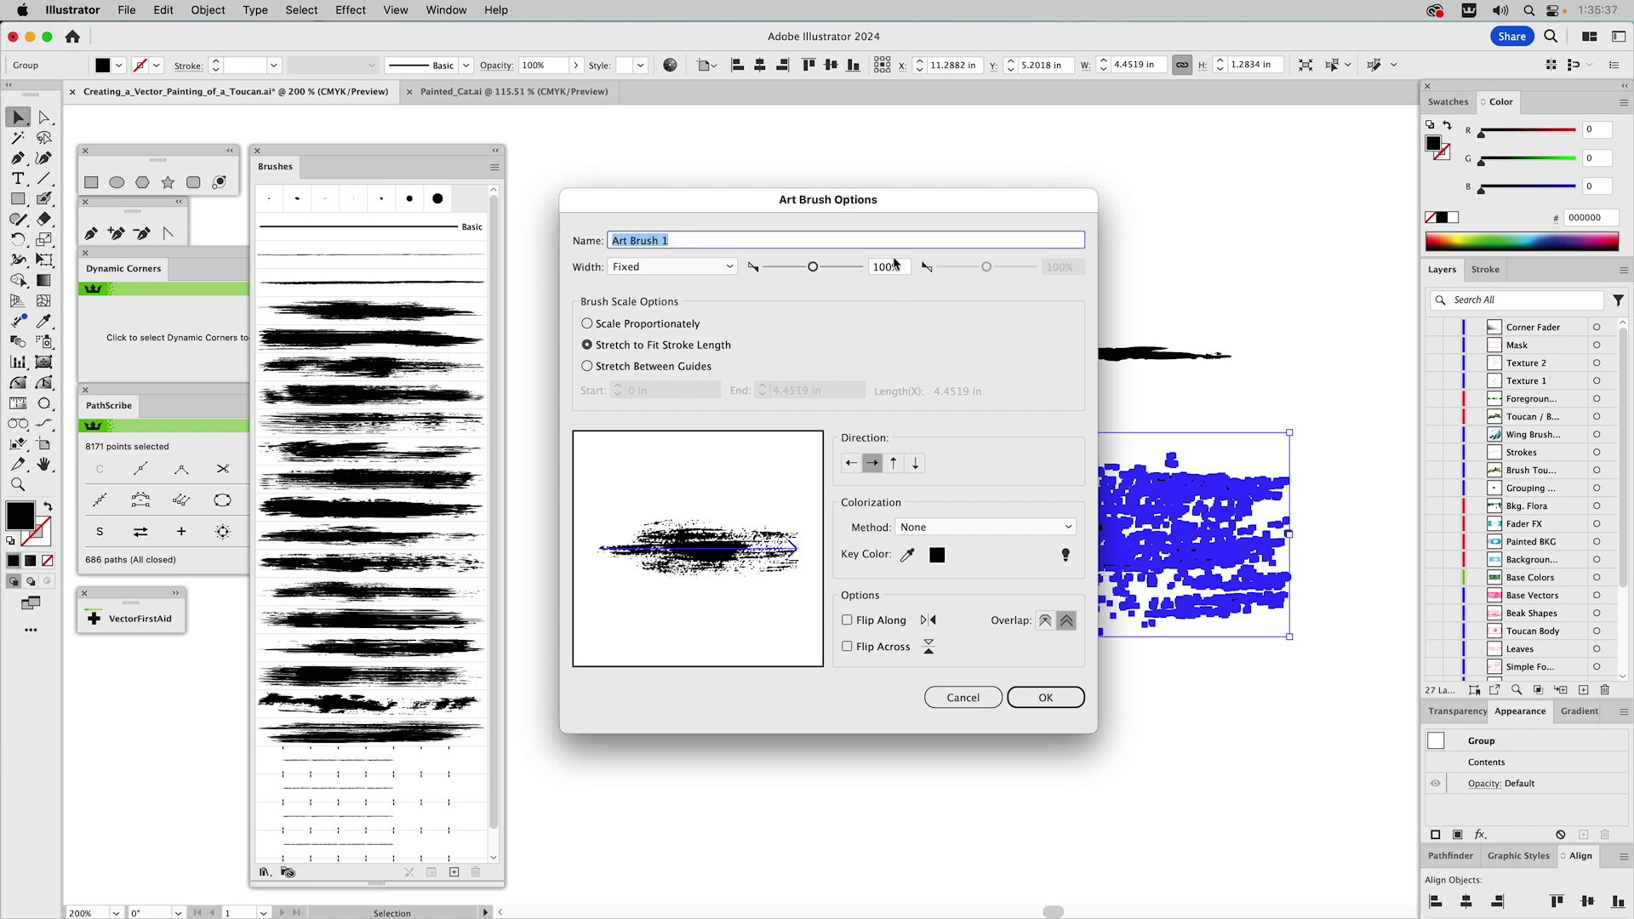
Name the new art brush "Beta Art Brush".
left_click(680, 241)
left_click_drag(681, 242, 558, 228)
type("BET")
key("BackSpace")
key("BackSpace")
type("eta Art Brush")
Set the brush's colorization method to Tints, create the brush and deselect the texture.
left_click(941, 525)
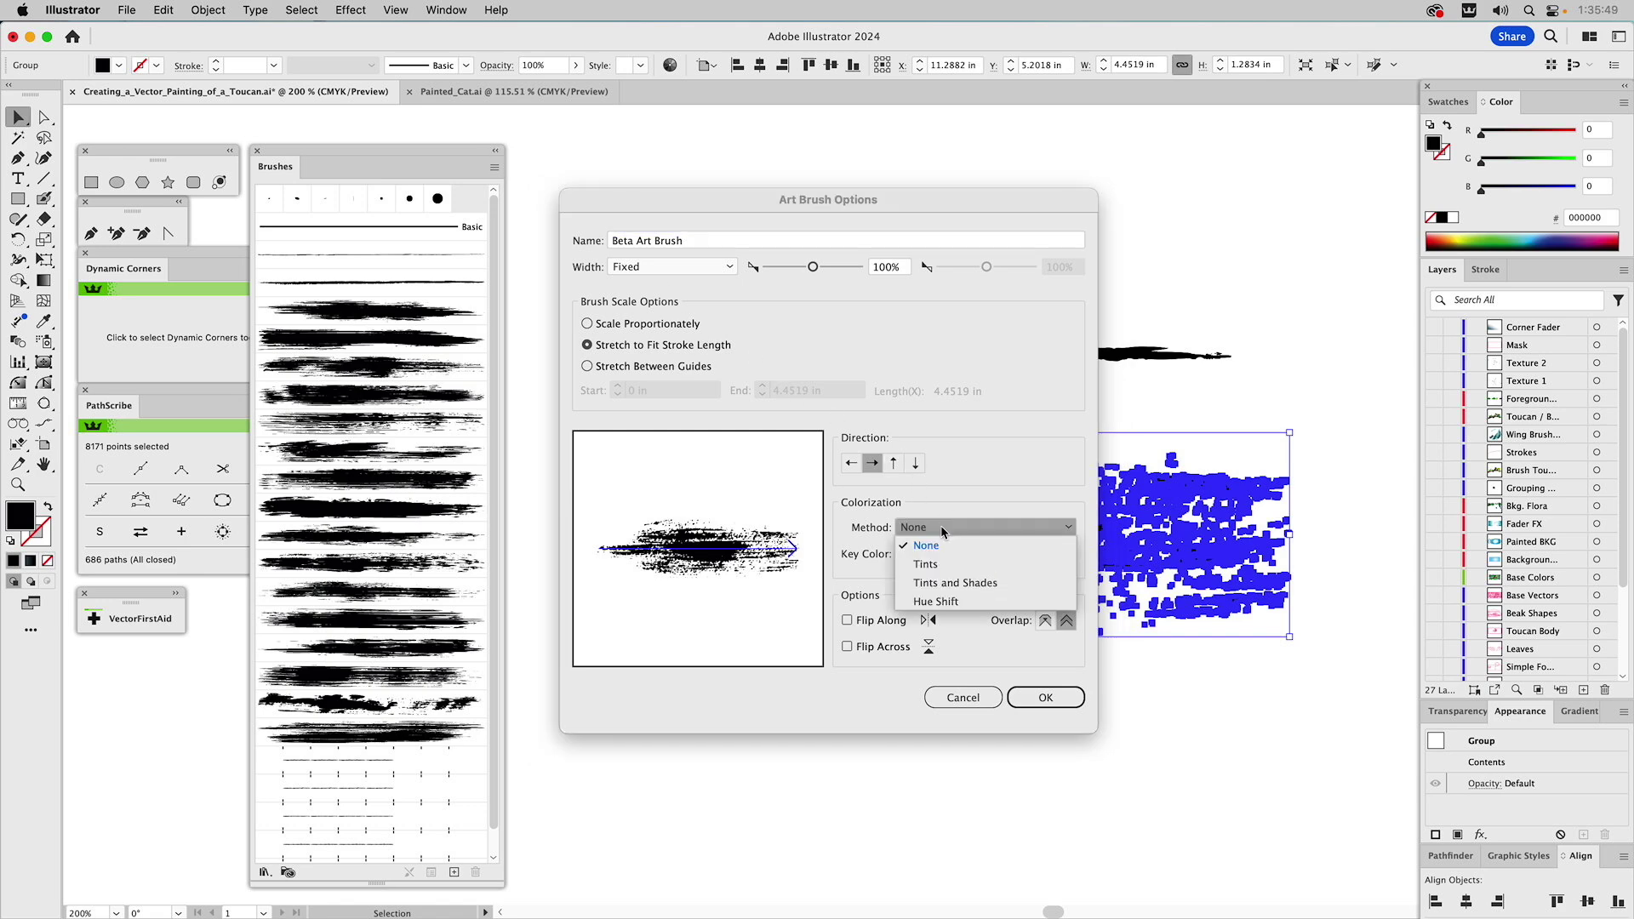
left_click(933, 566)
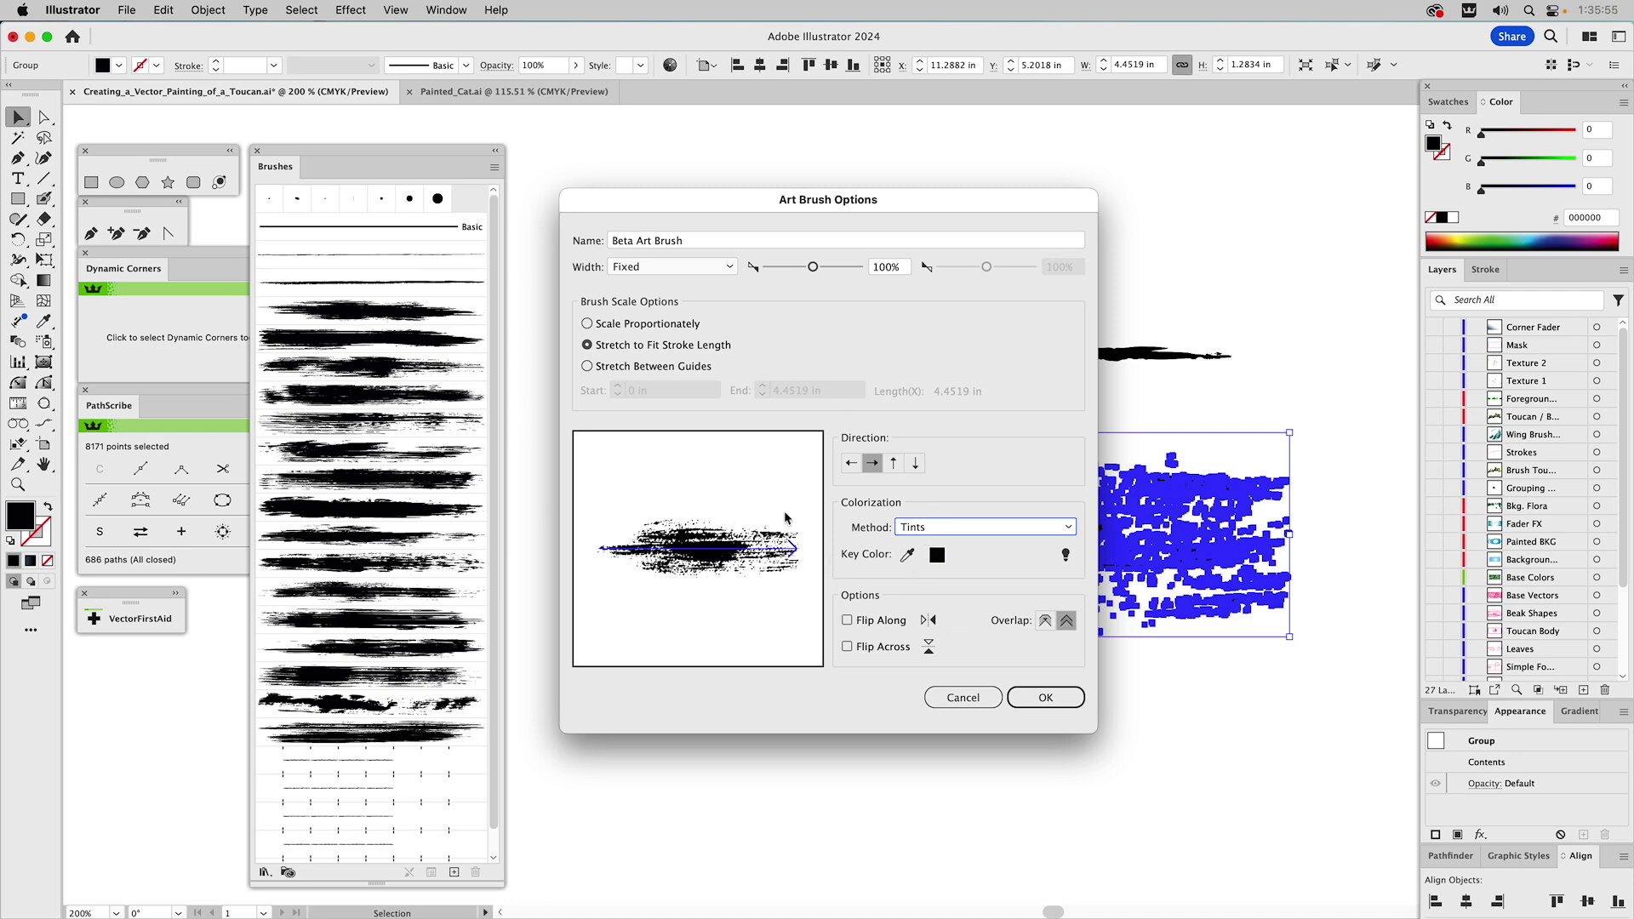
left_click(1030, 700)
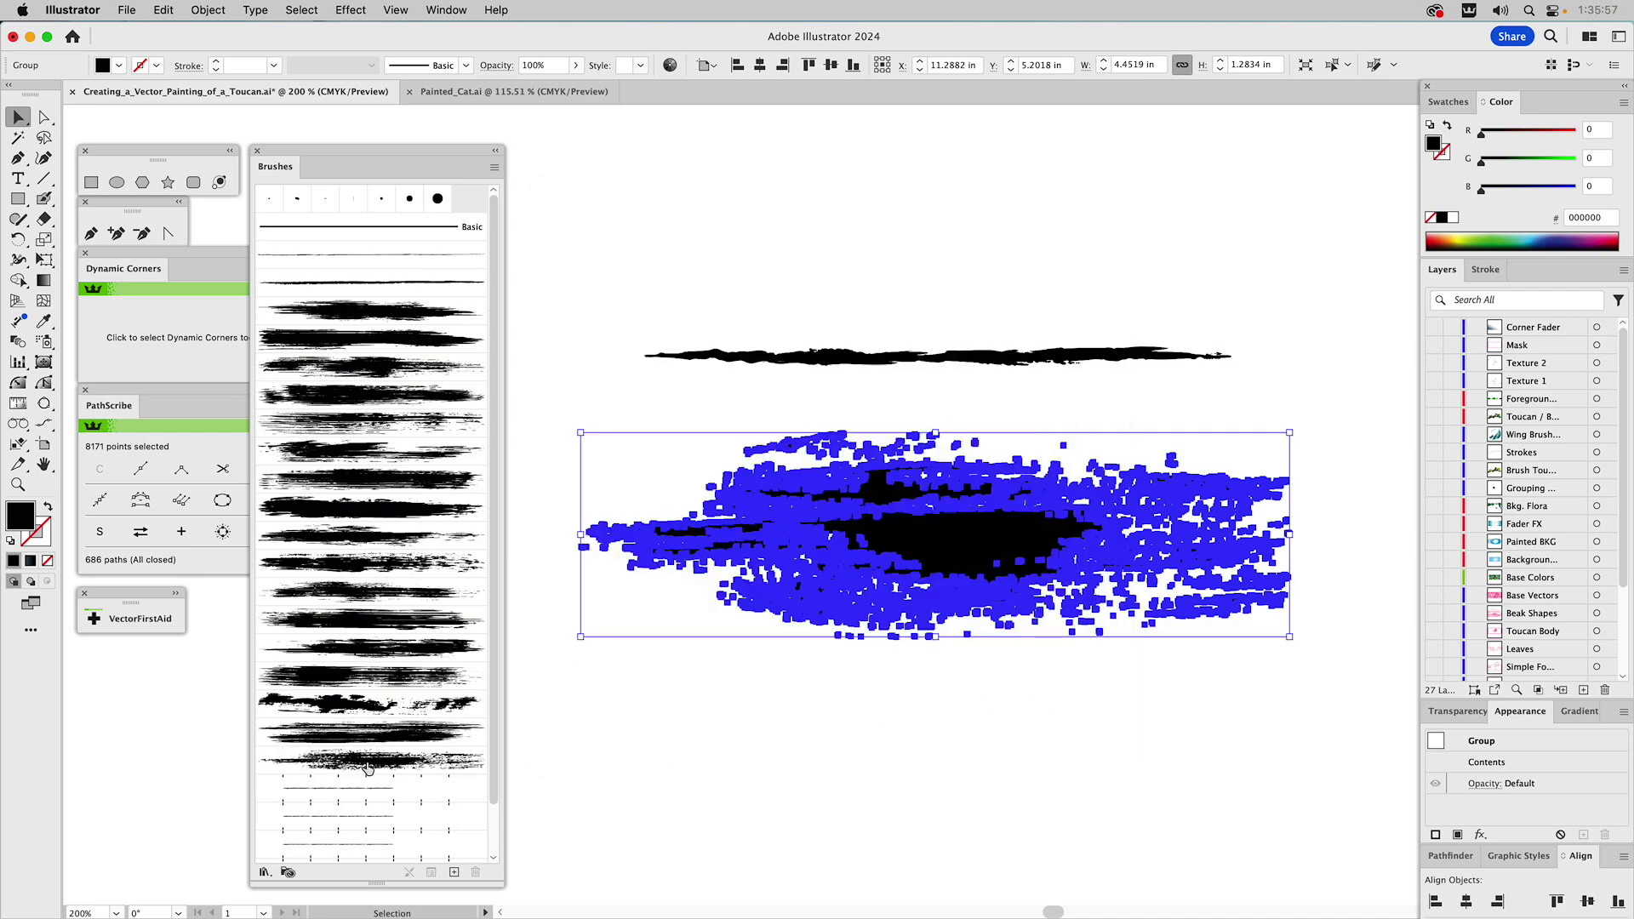
left_click(648, 732)
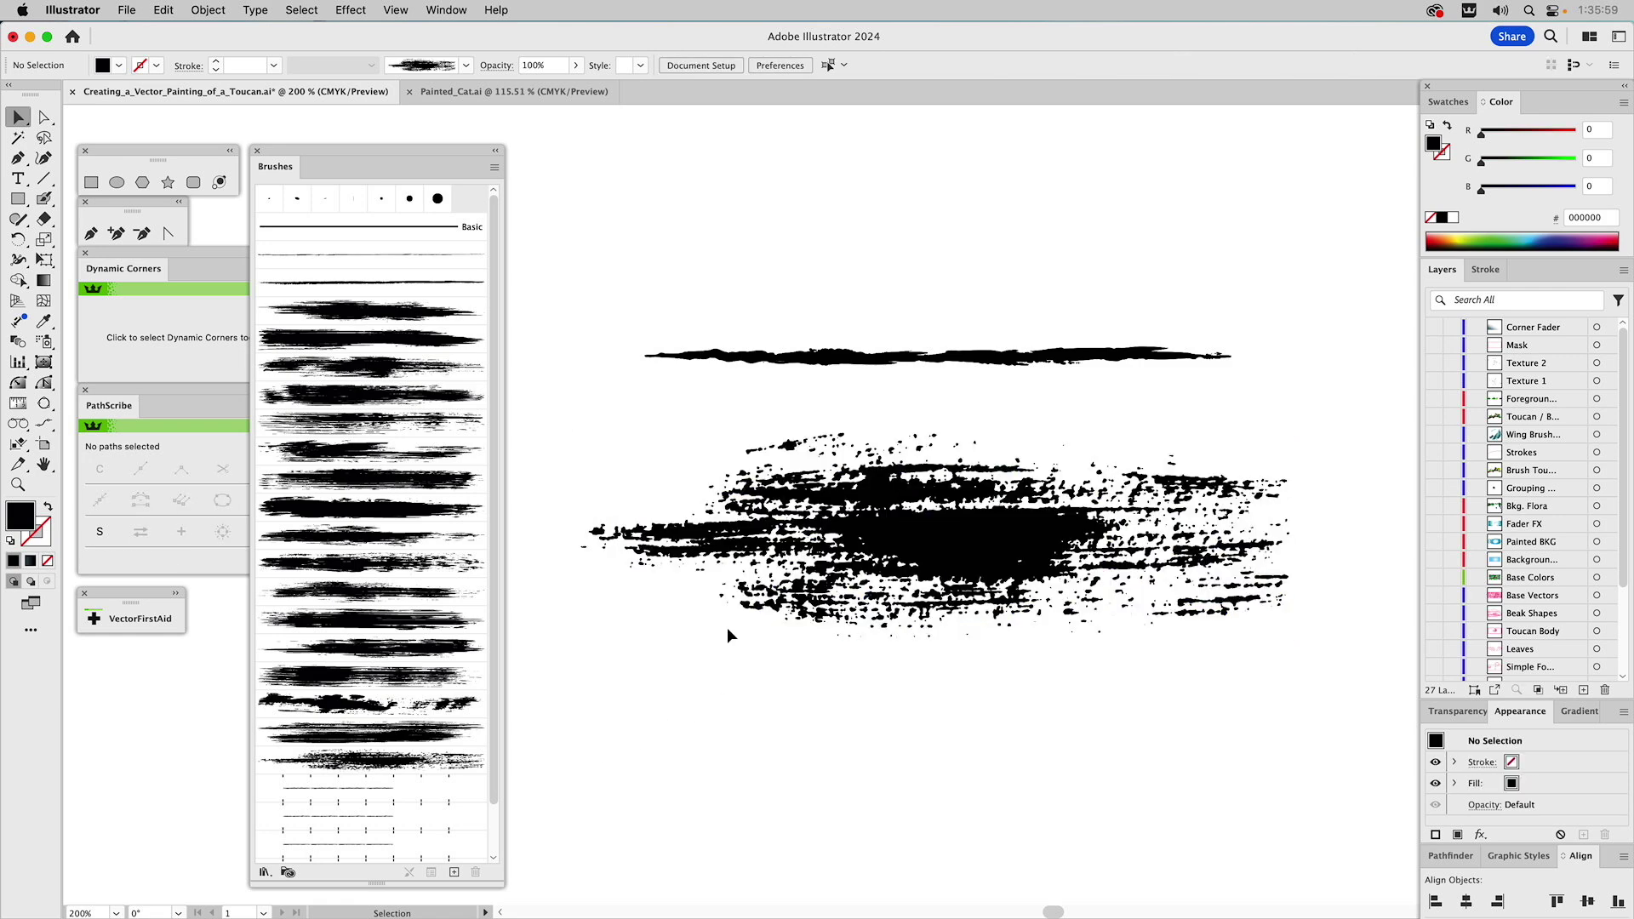
Select the black texture group and expand the VectorFirstAid panel.
left_click(865, 495)
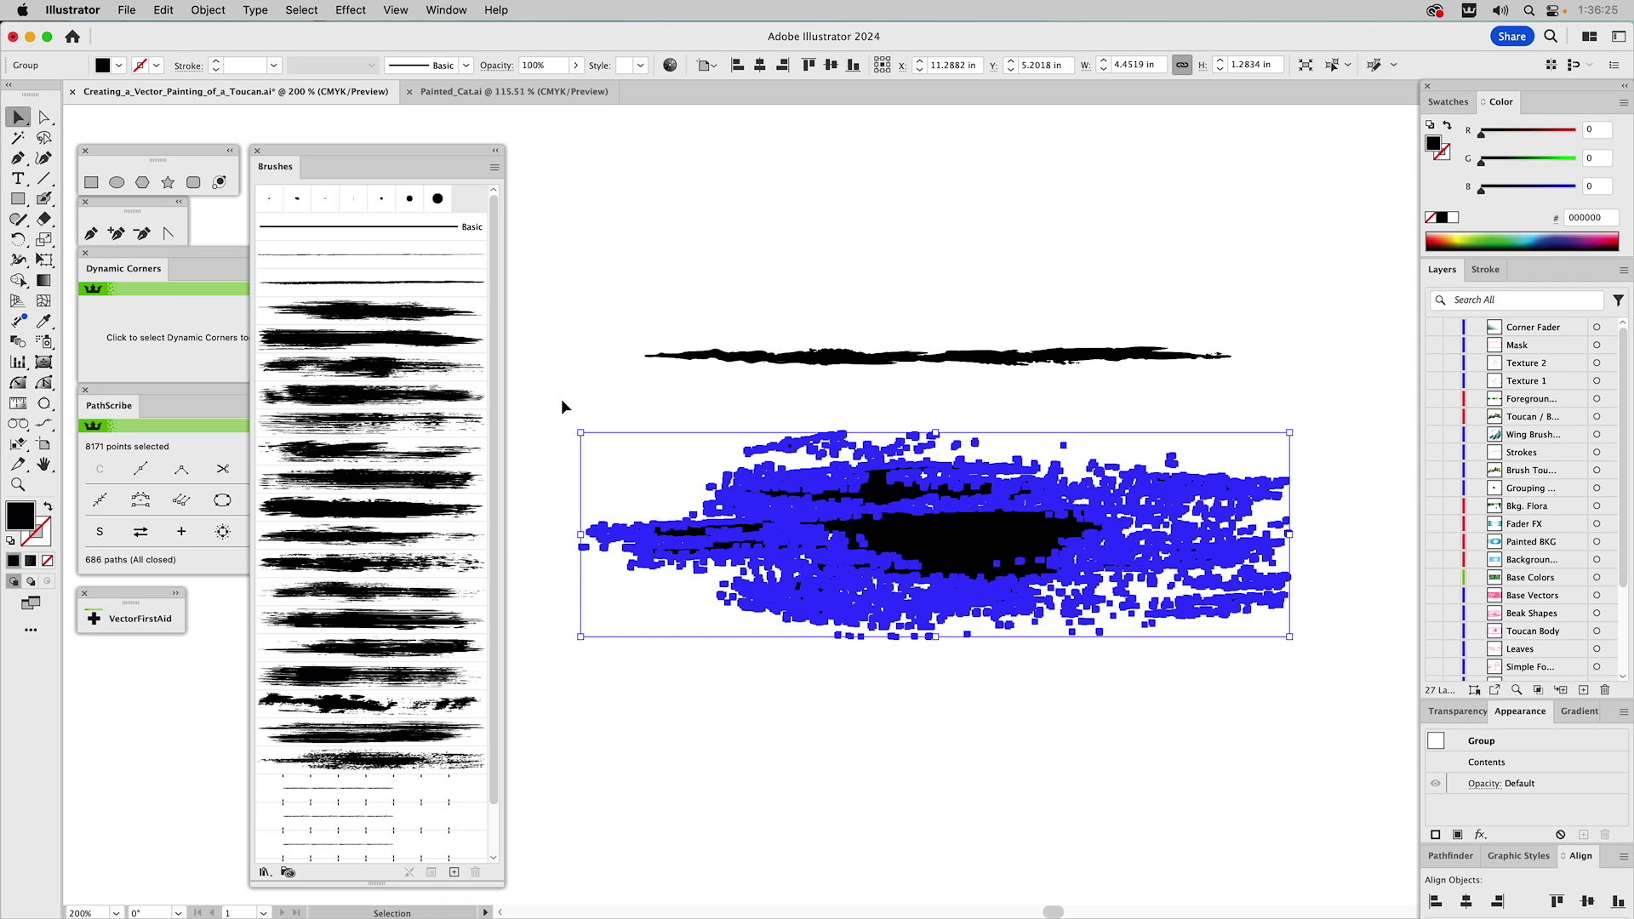
left_click(778, 399)
left_click(895, 498)
left_click(174, 593)
left_click_drag(158, 590, 190, 500)
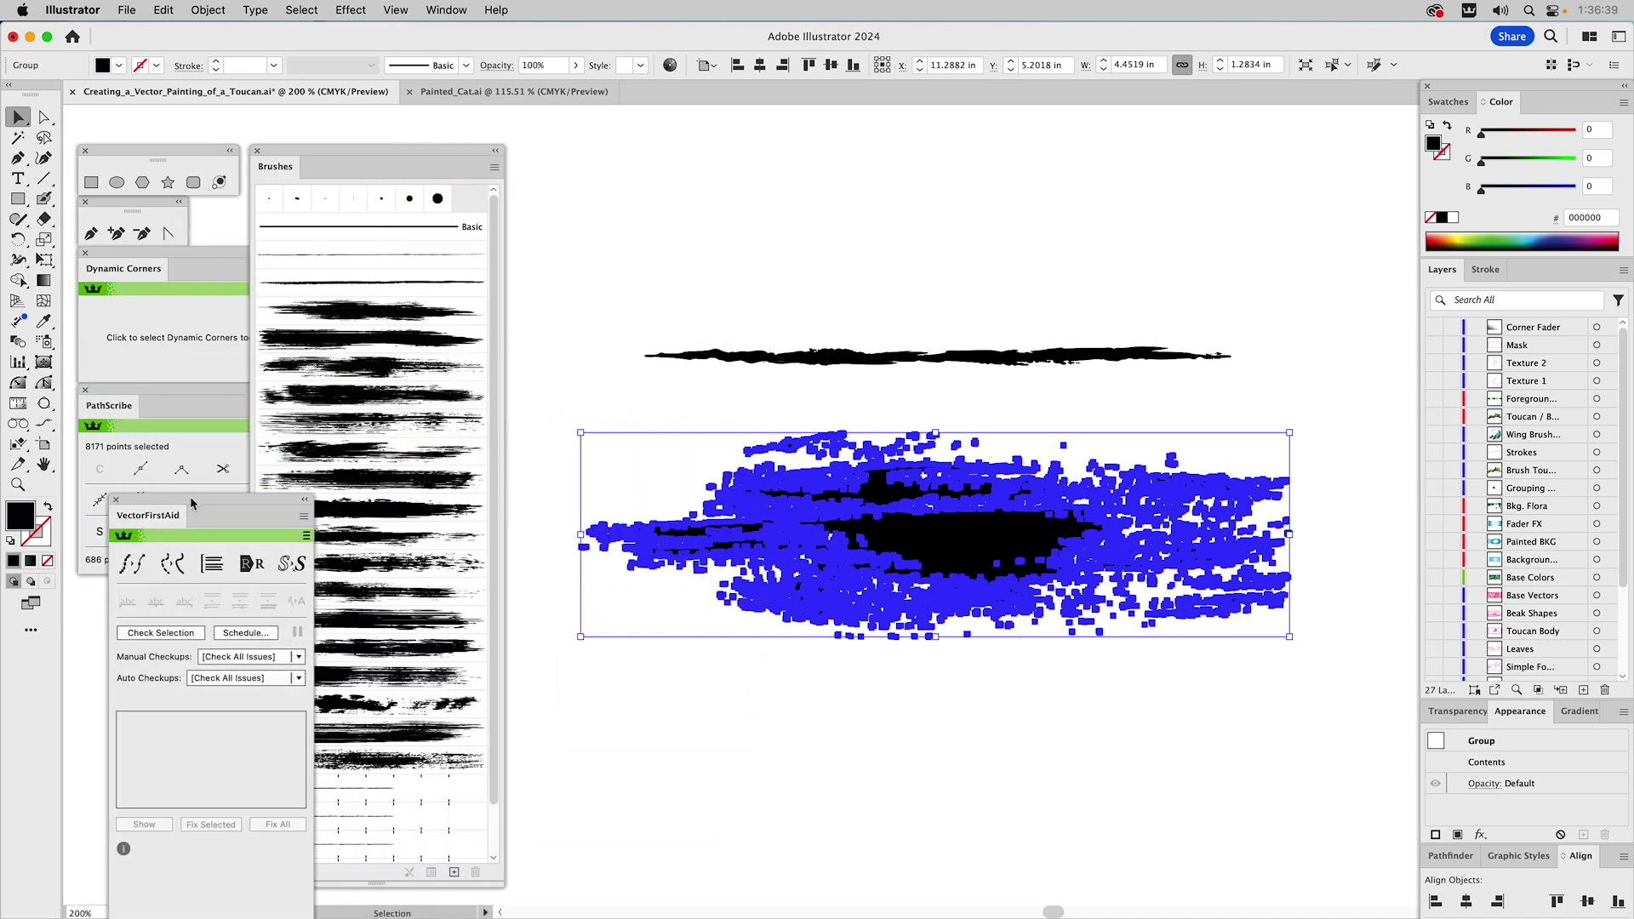
Simplify the texture group's paths with a 51% simplify curve and a 55° corner point angle threshold.
left_click(207, 11)
mouse_move(211, 457)
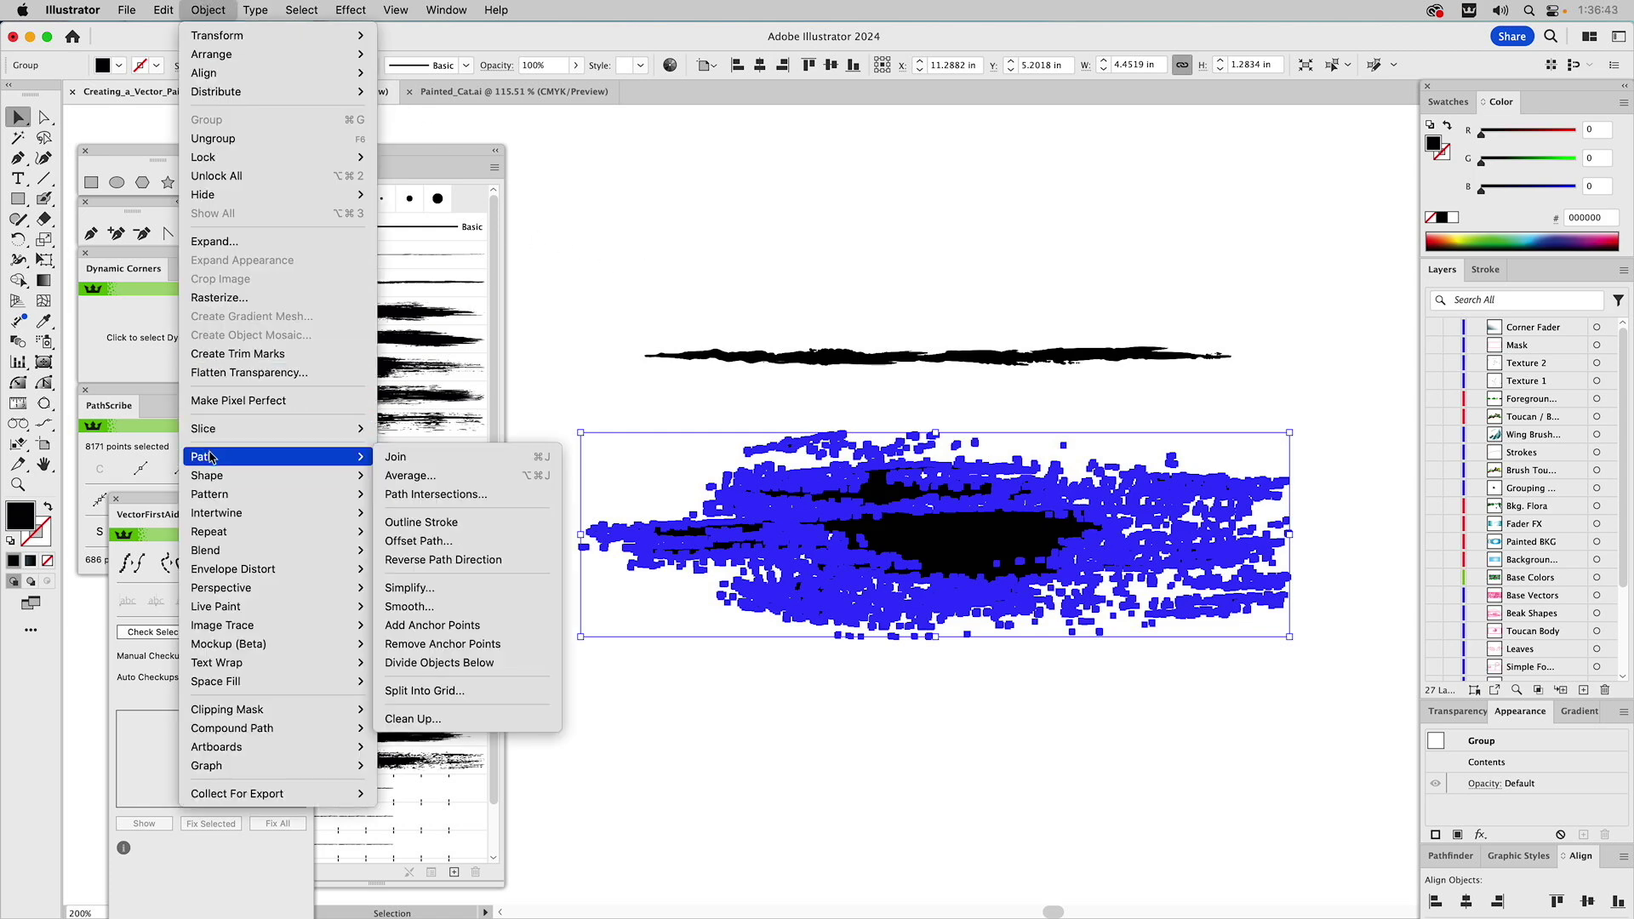
left_click(410, 588)
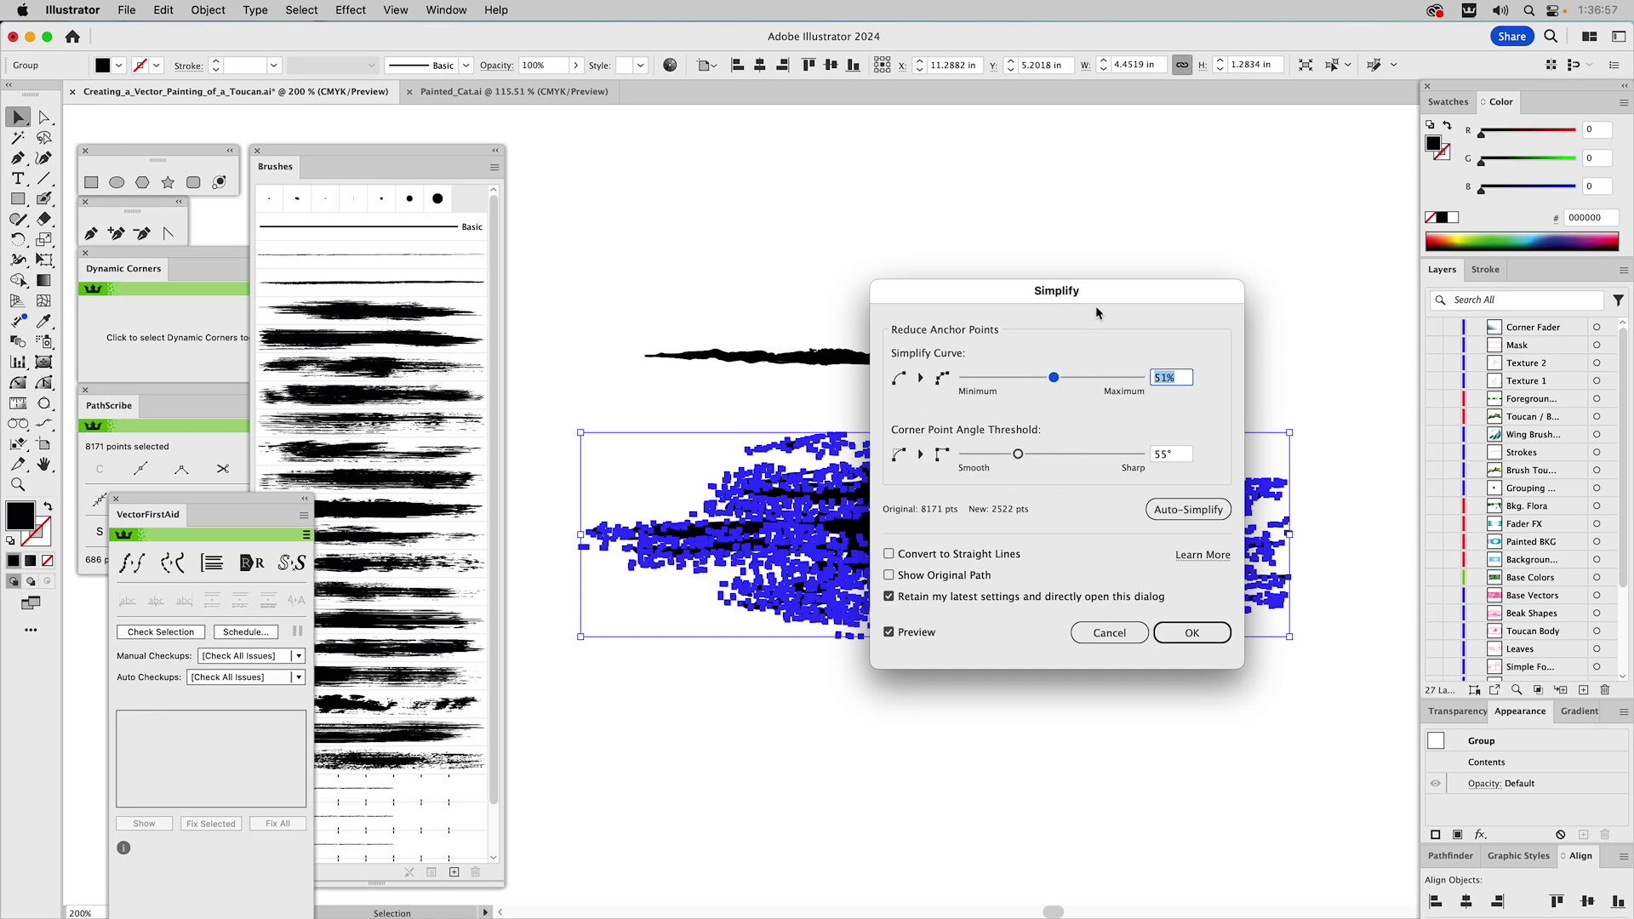
left_click_drag(1110, 293, 1274, 287)
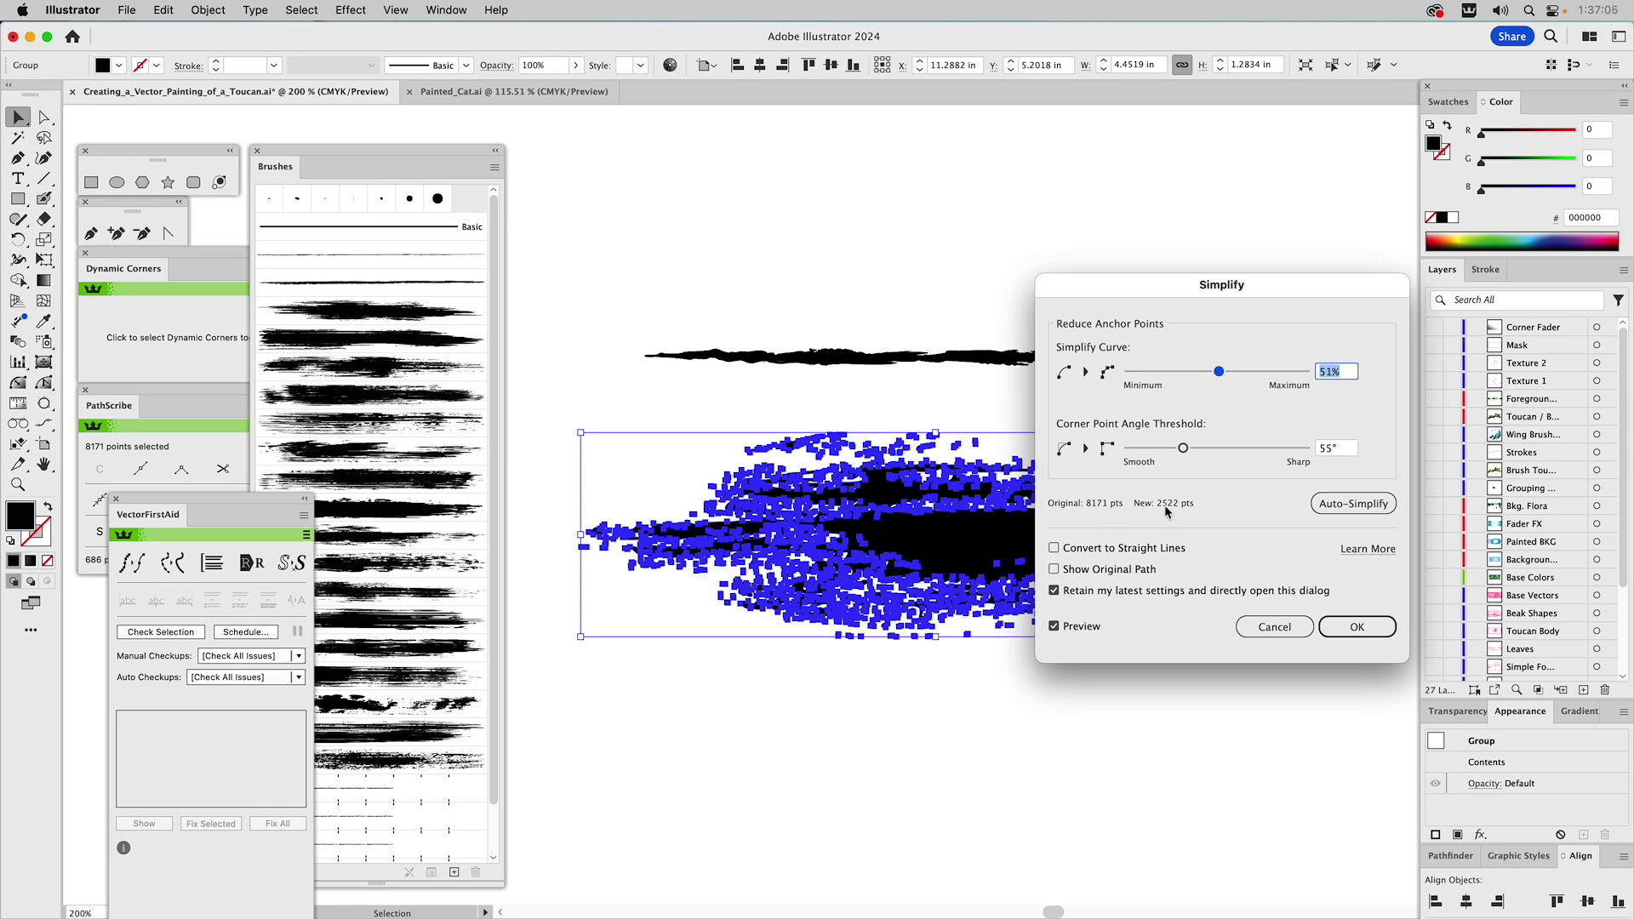
left_click(1342, 630)
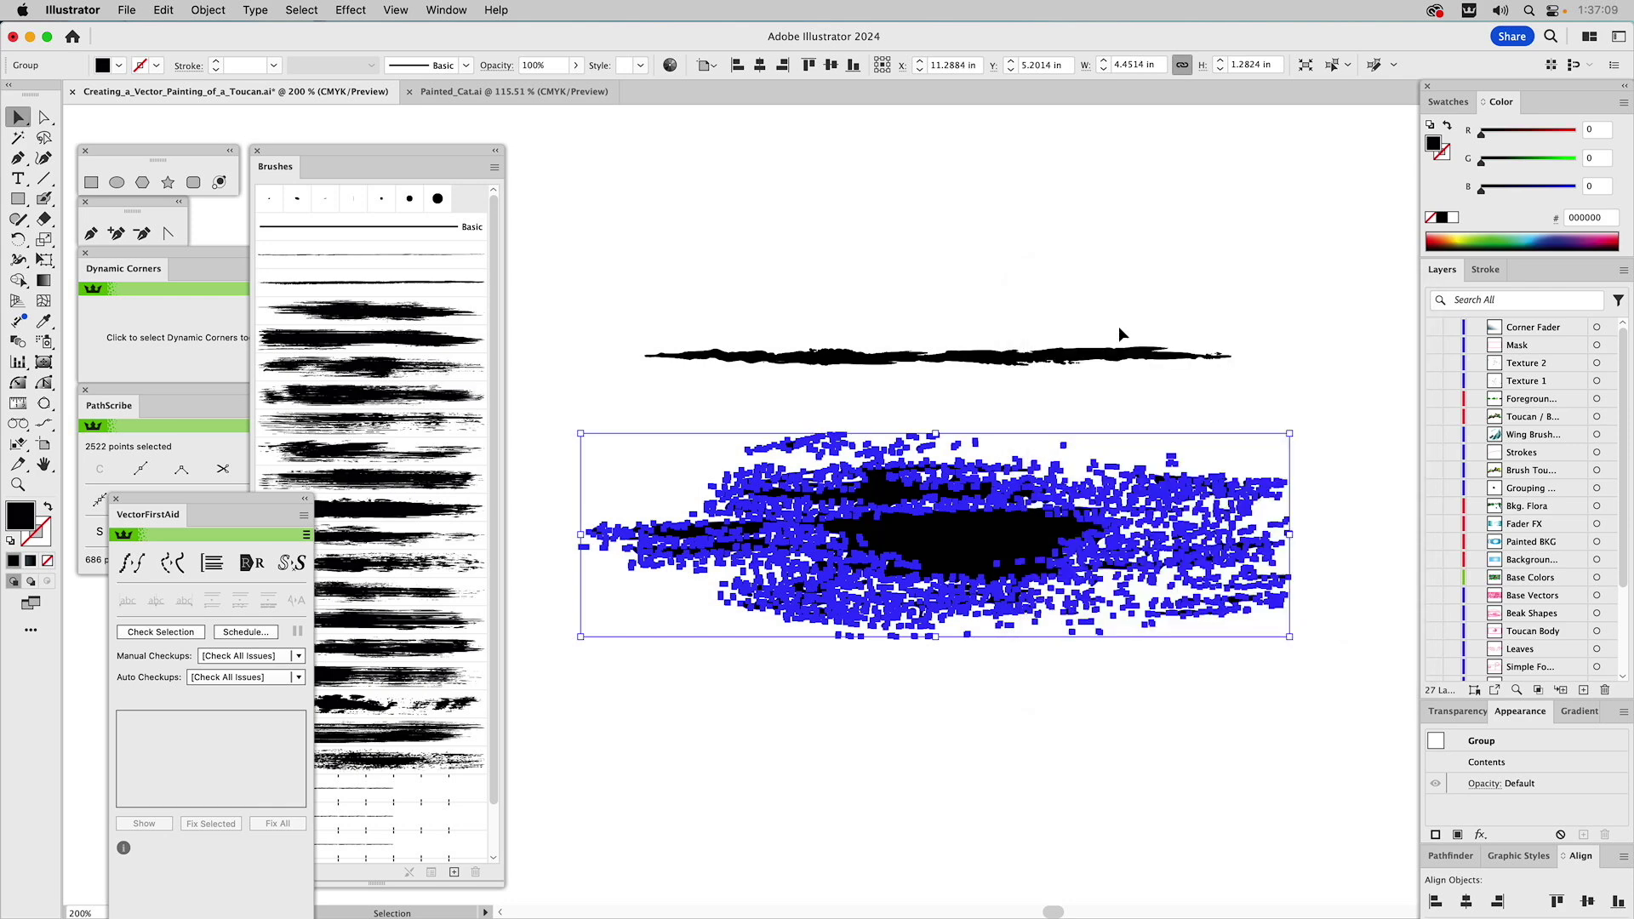
left_click(1084, 300)
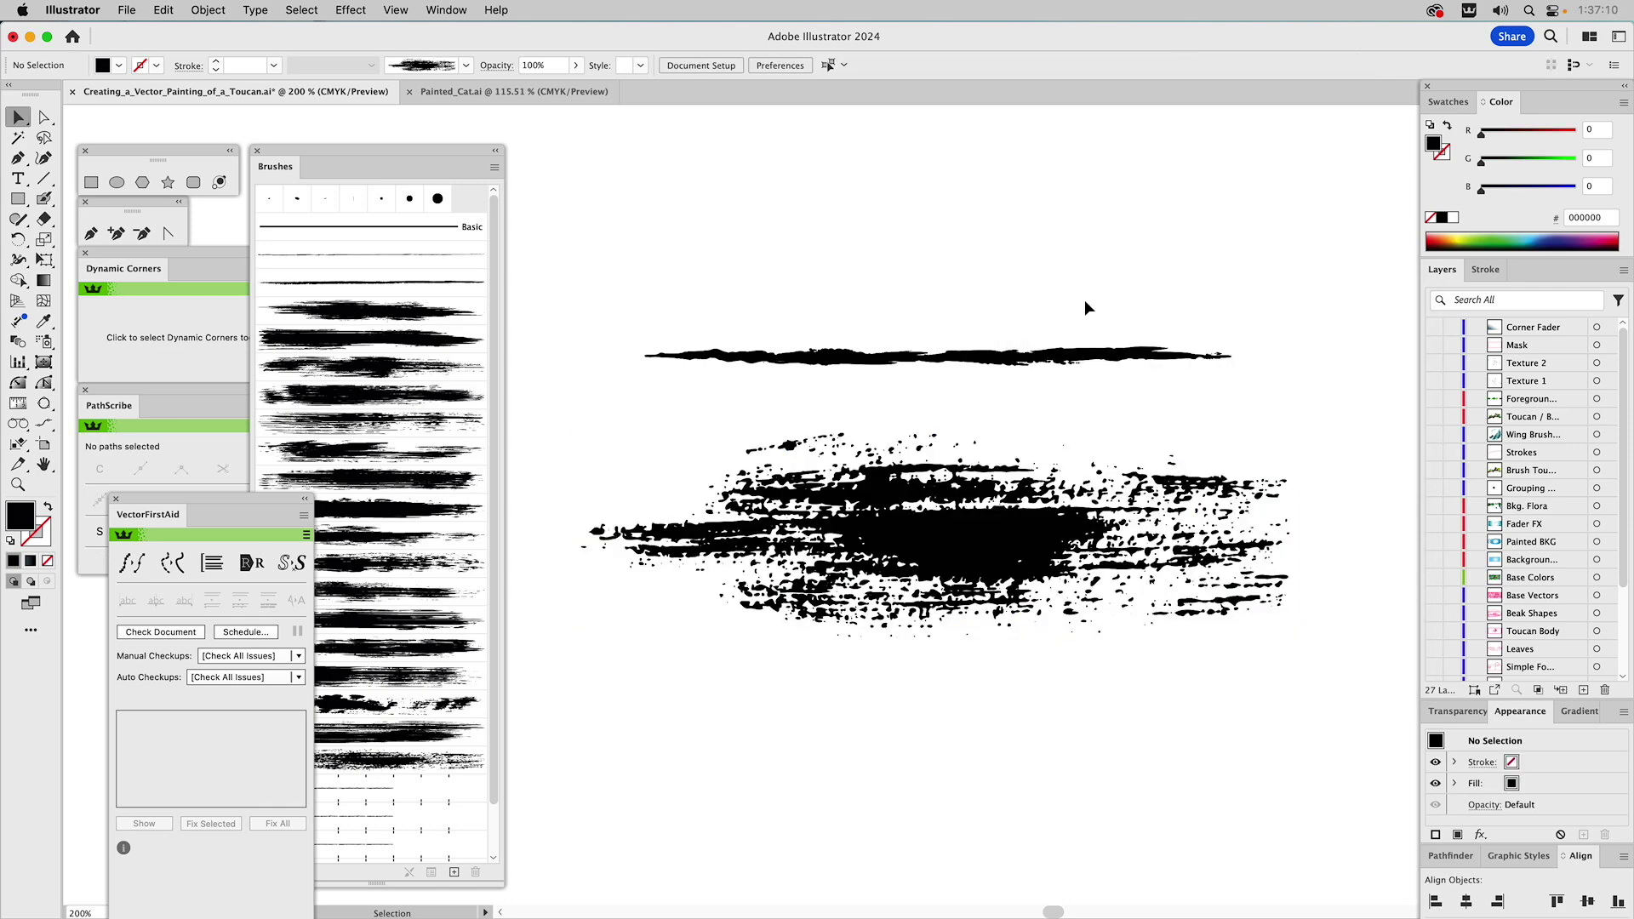
Place the VectorFirstAid panel beside the Brushes panel and hide the texture's selection edges.
left_click(975, 521)
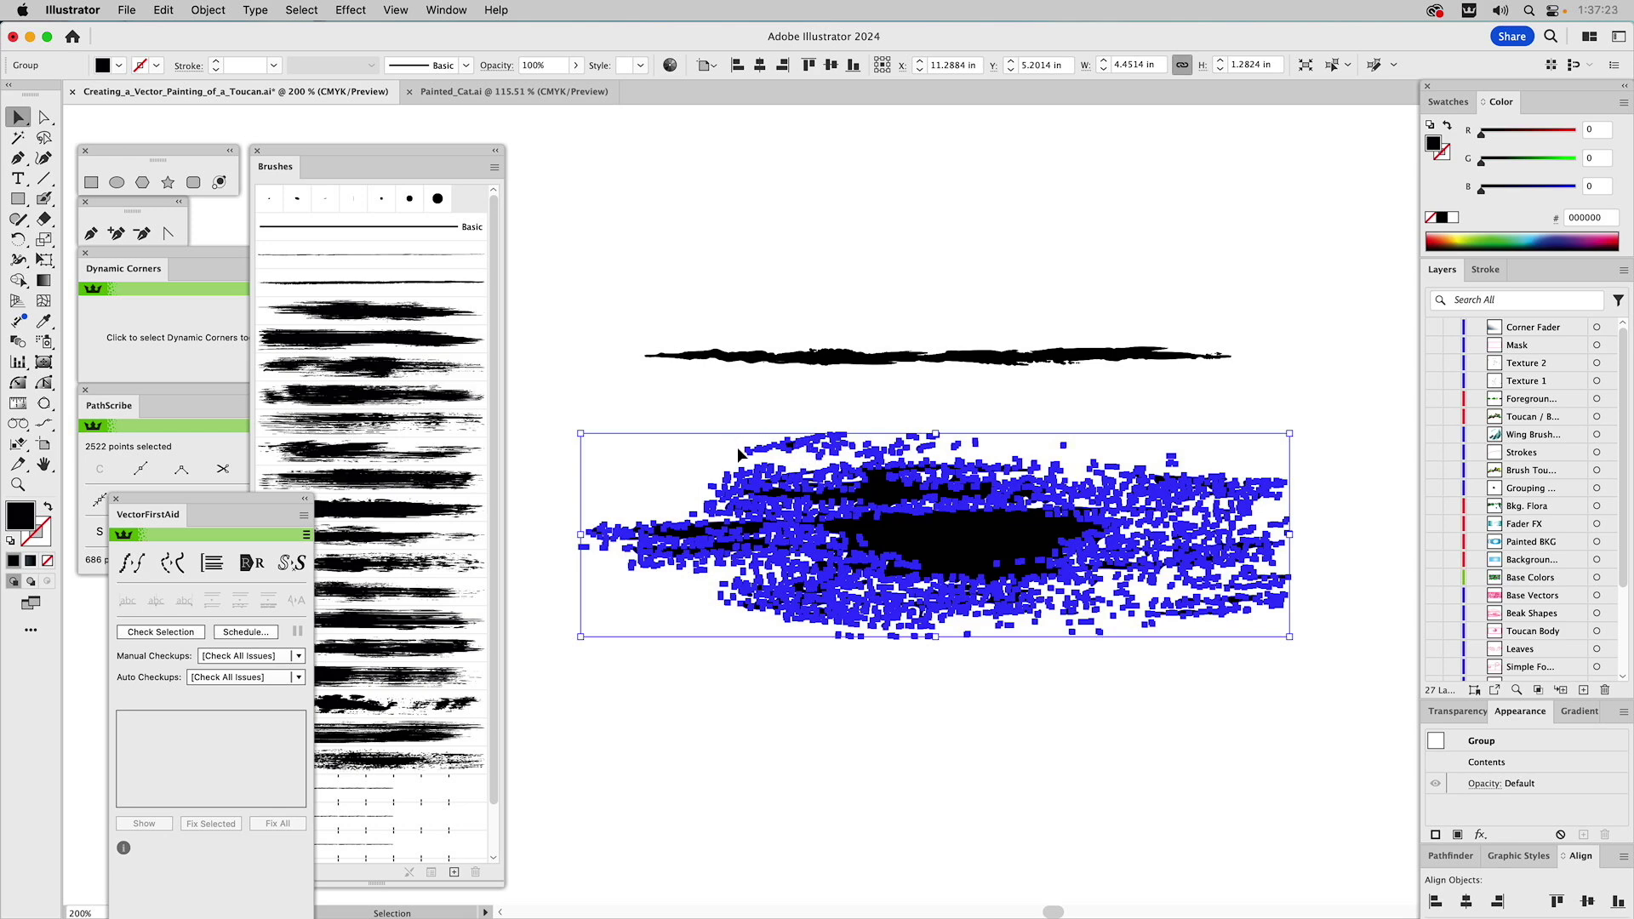
left_click_drag(220, 500, 640, 166)
left_click_drag(637, 150, 634, 151)
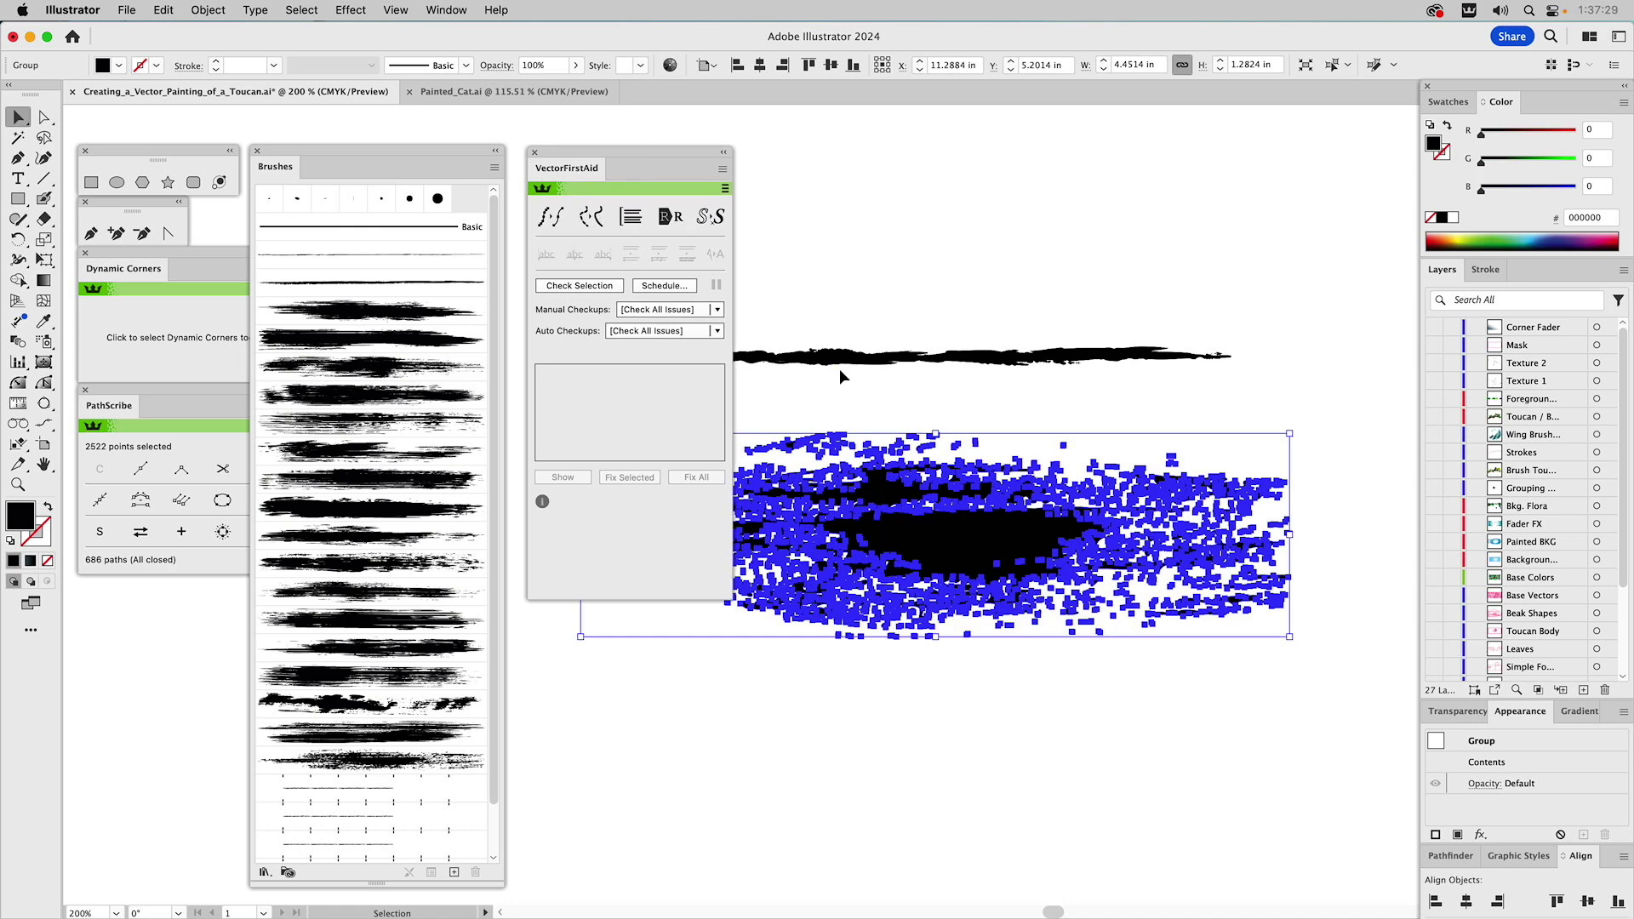
left_click_drag(874, 419, 992, 346)
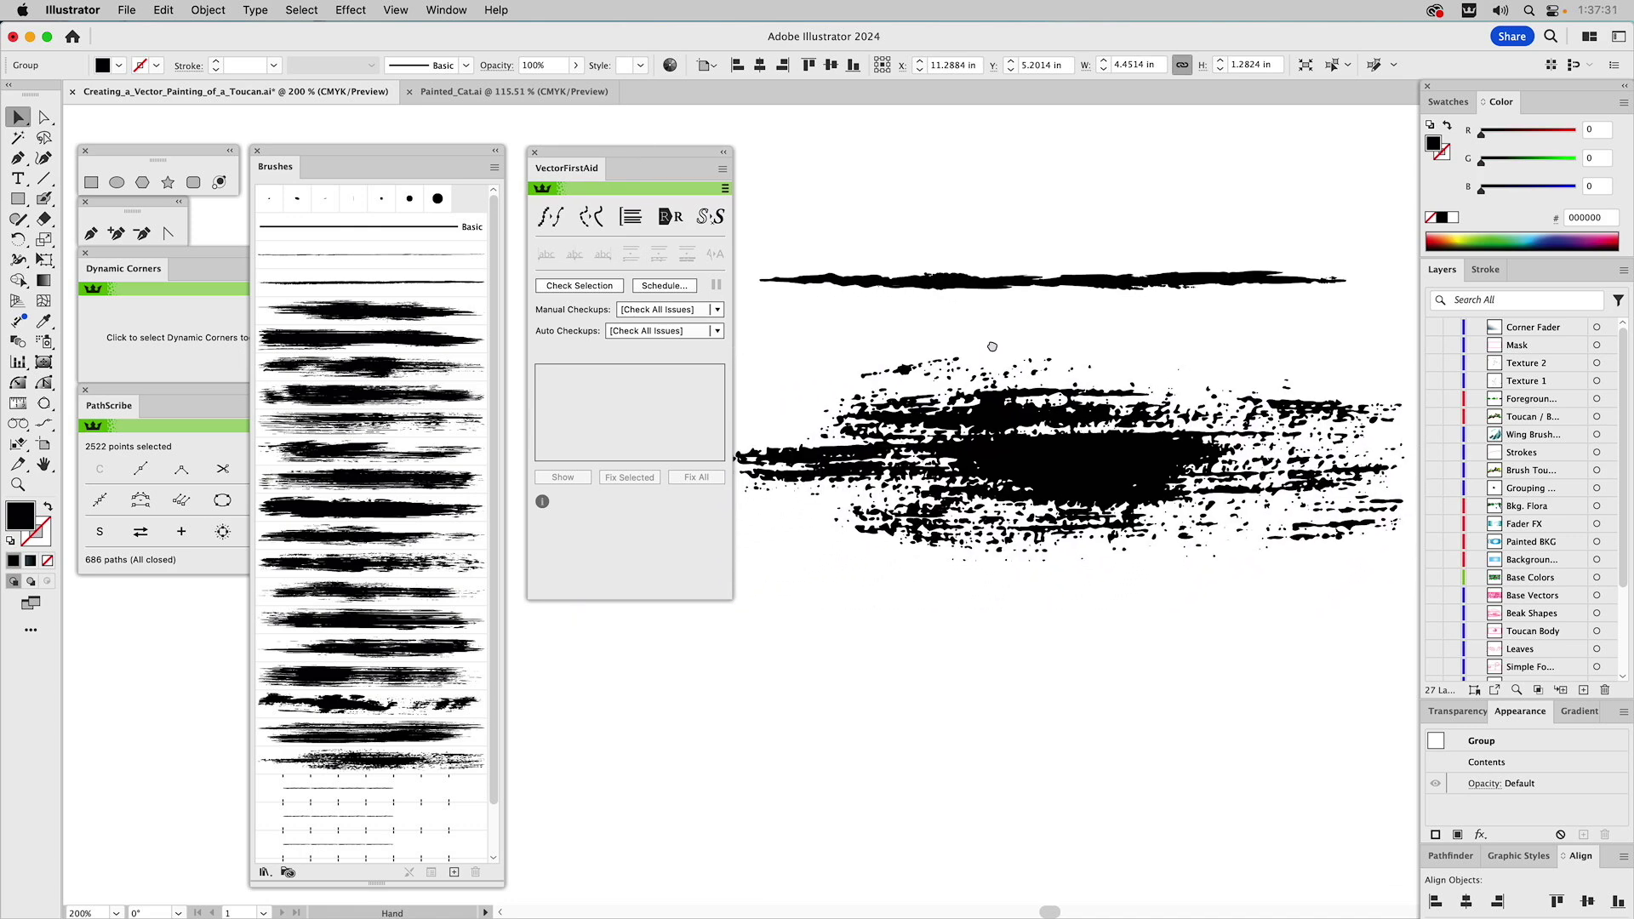
left_click(18, 484)
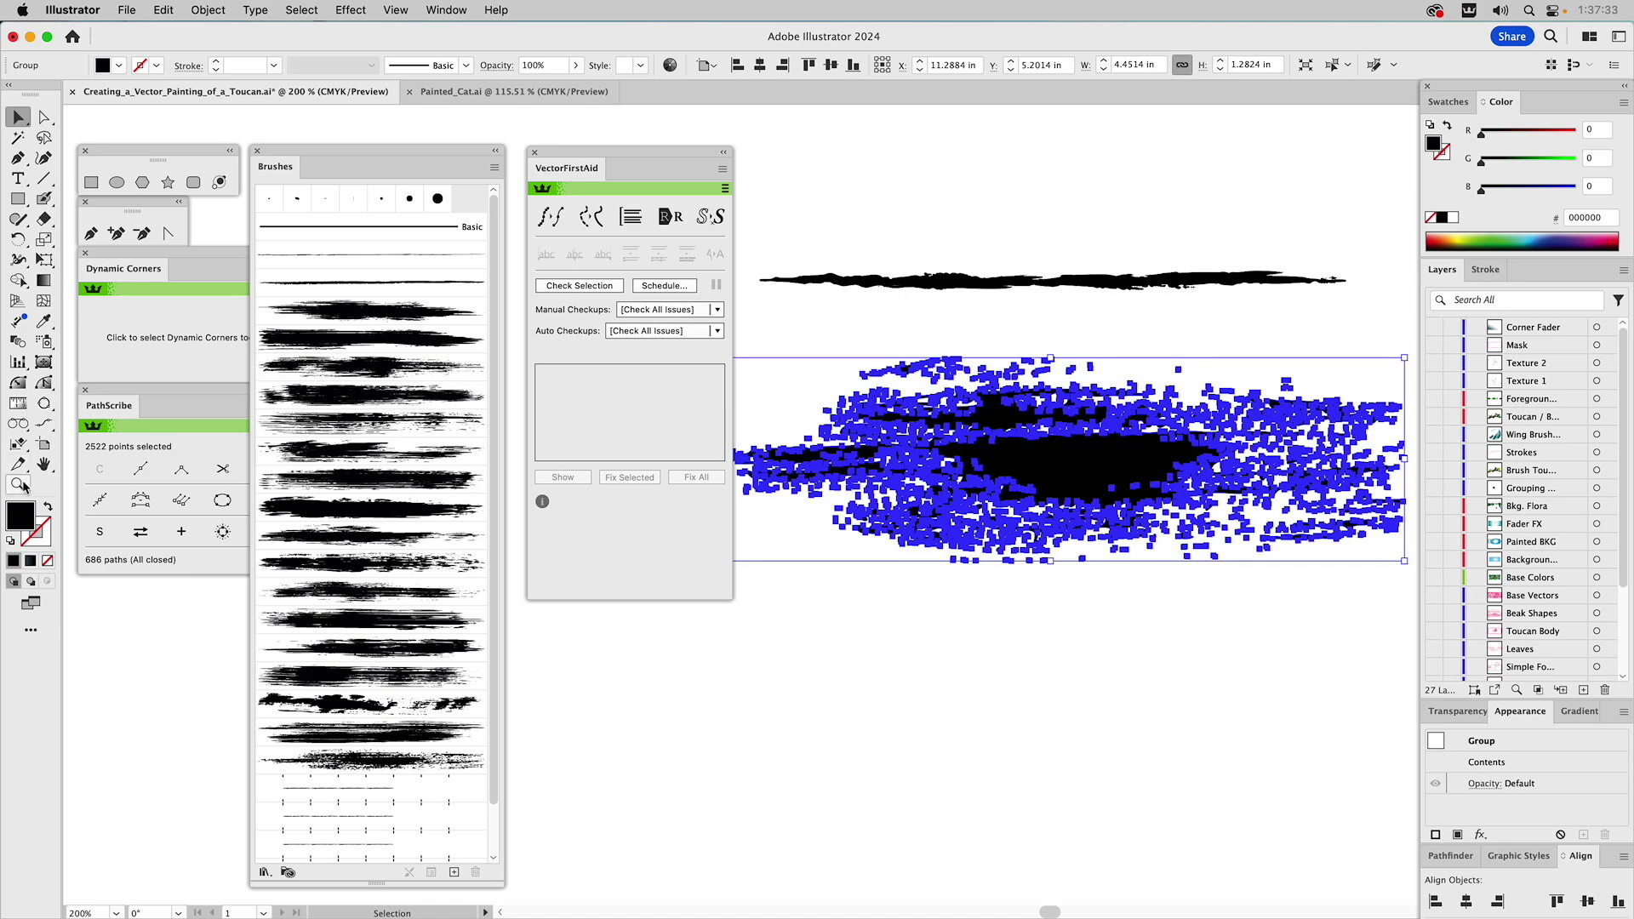
left_click(917, 348, "alt")
left_click_drag(909, 479, 992, 285)
key("v")
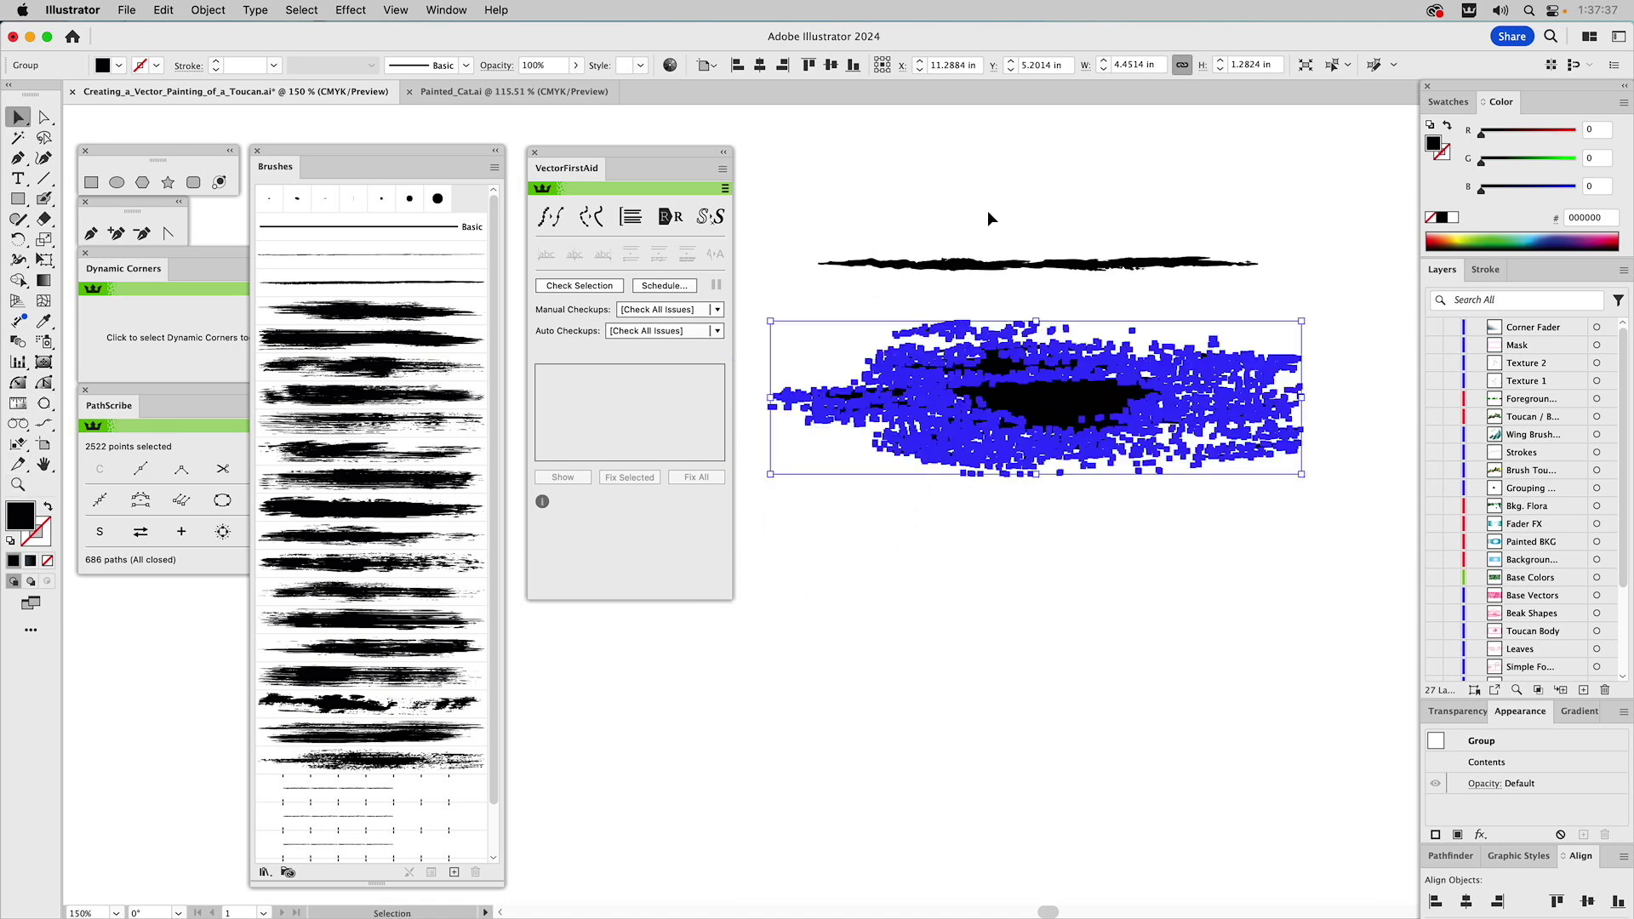
left_click(1010, 217)
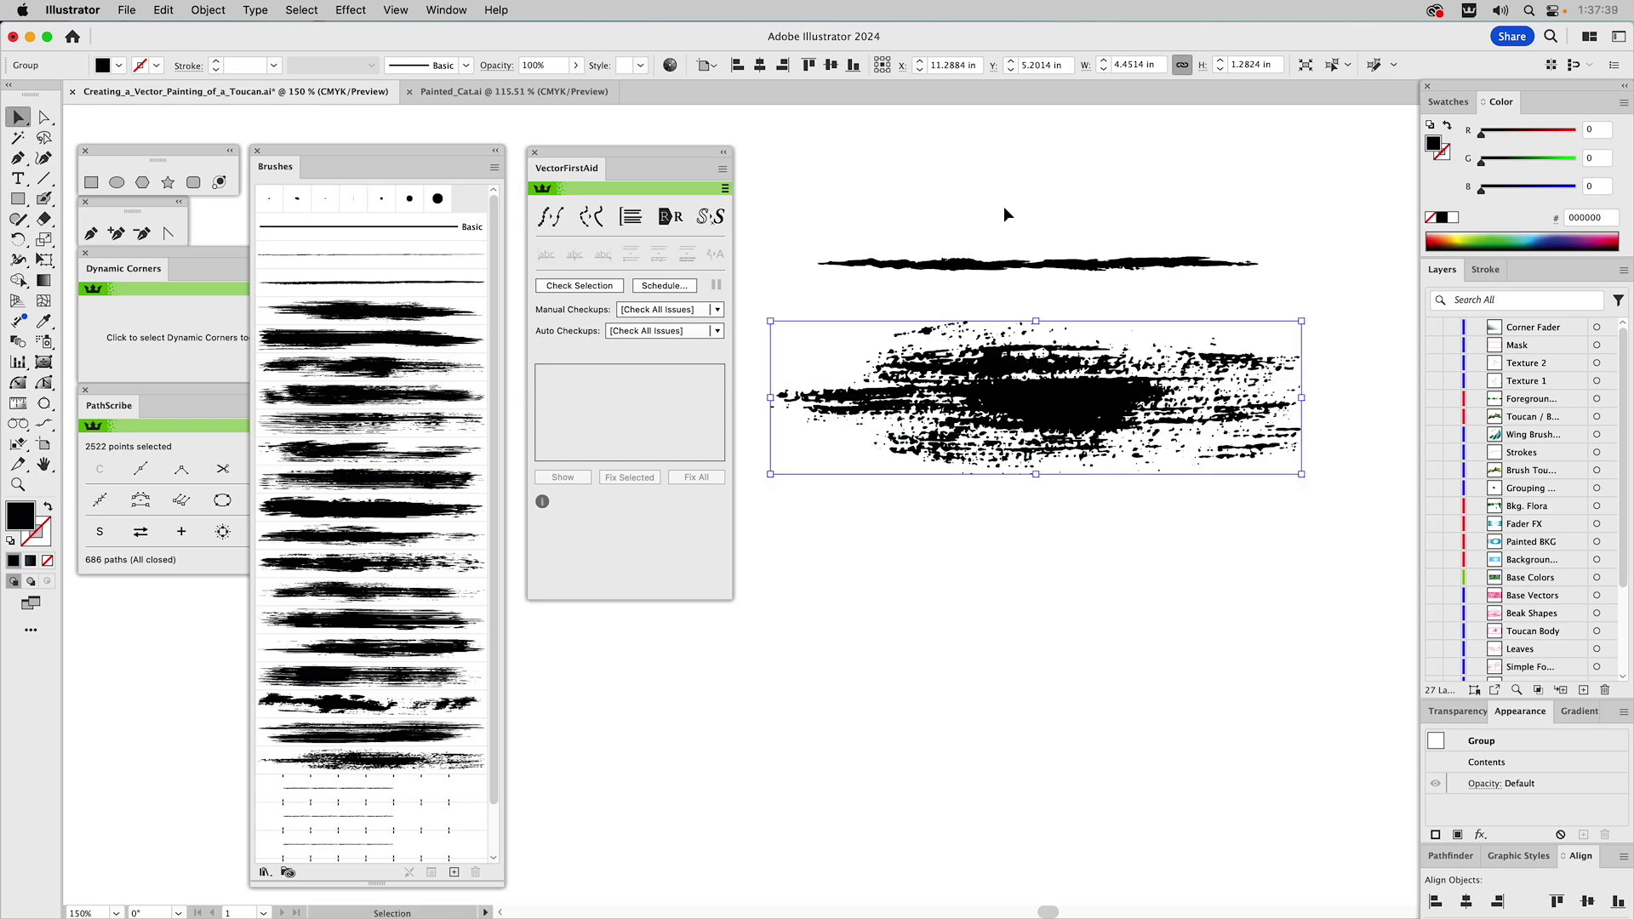
left_click(1002, 198)
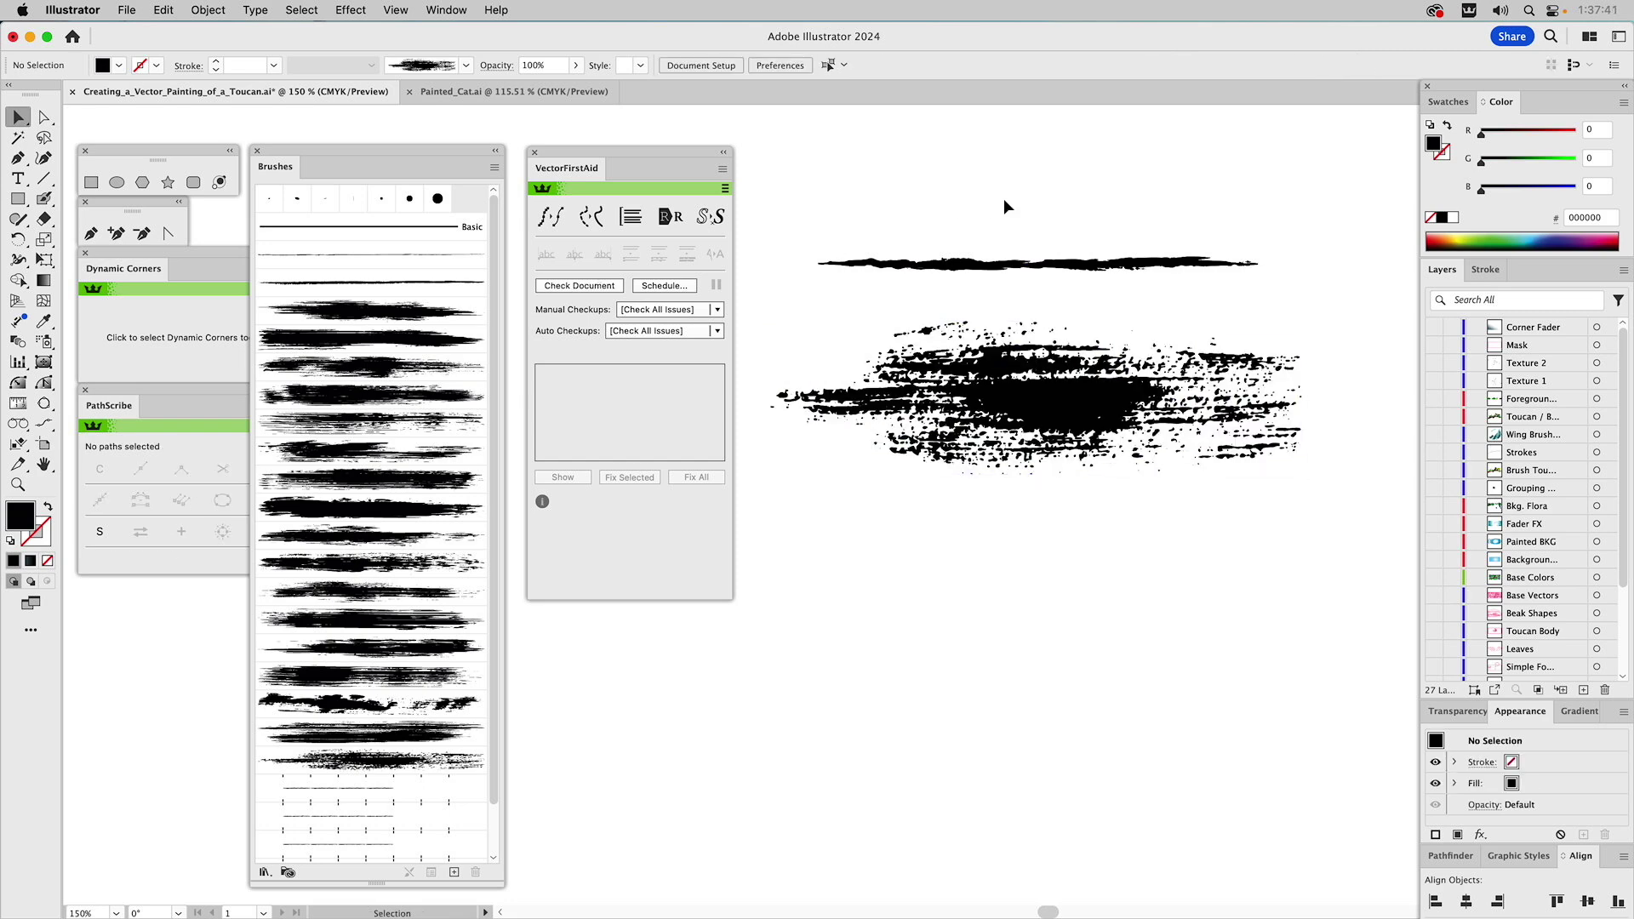
Check the texture group for all issues with VectorFirstAid, fix everything it reports, and repeat the check and repair until clean.
left_click(985, 371)
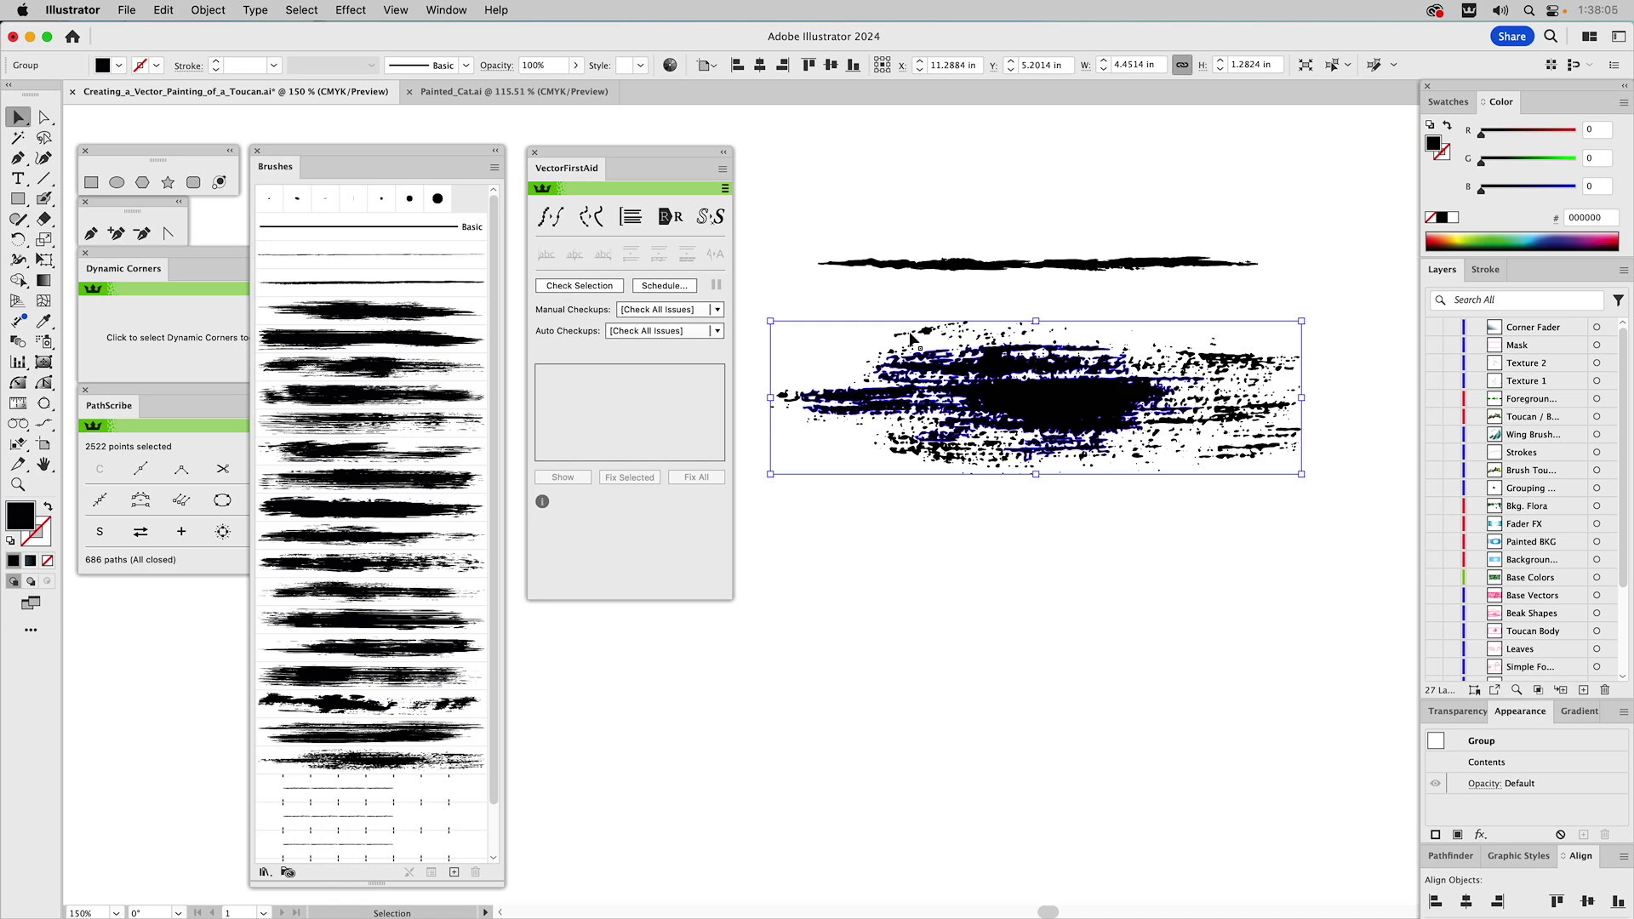
left_click(562, 287)
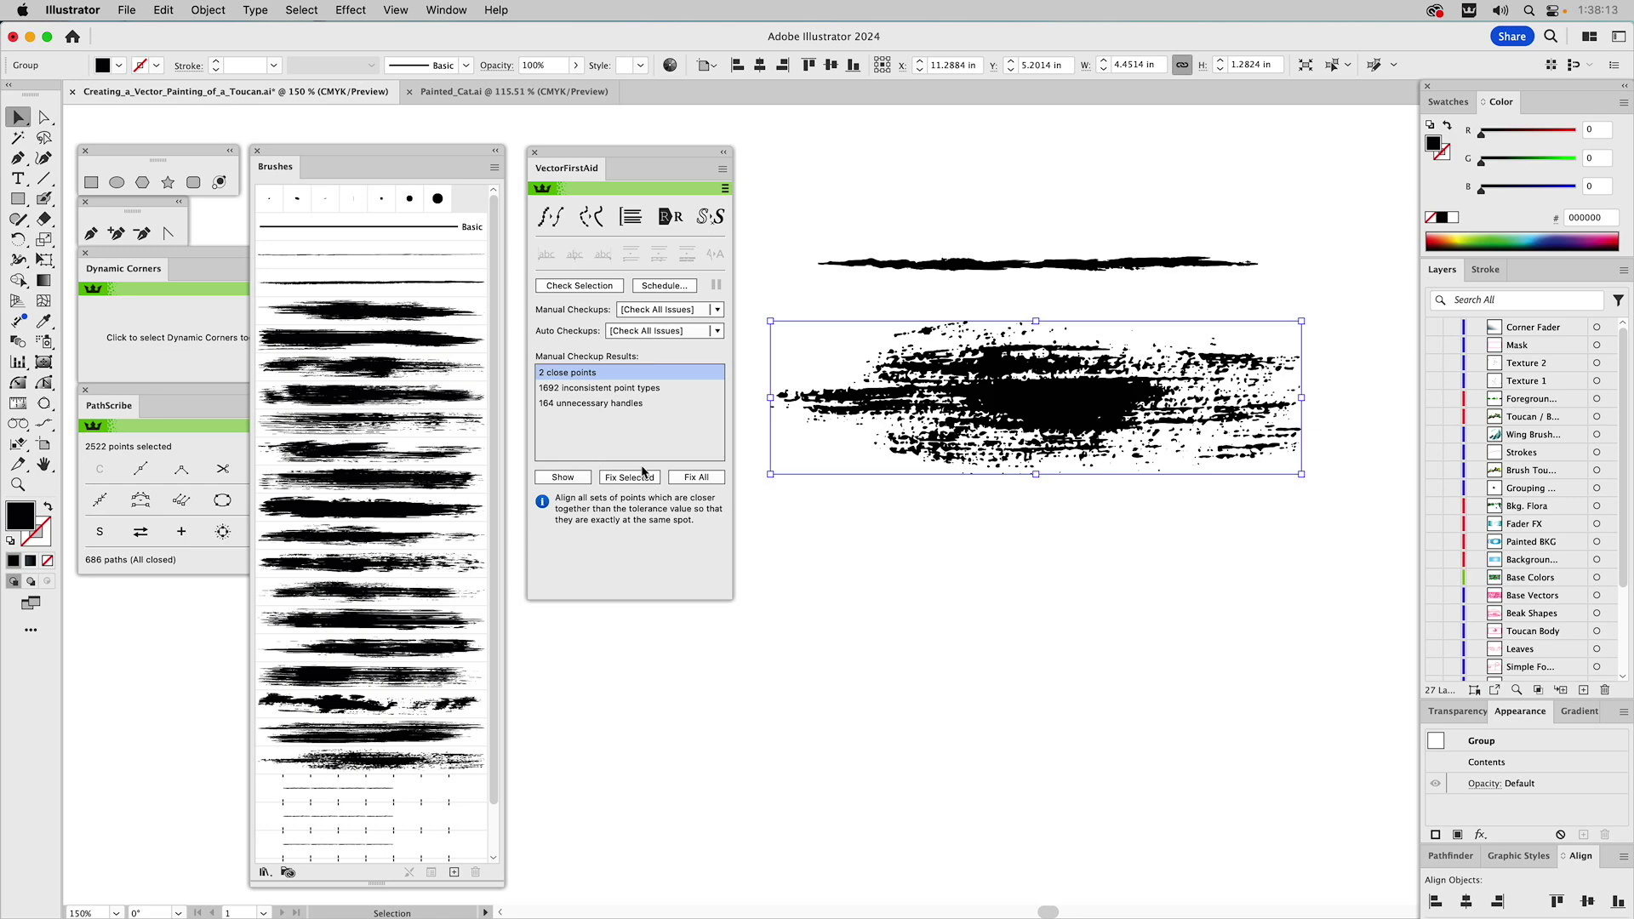
left_click(684, 479)
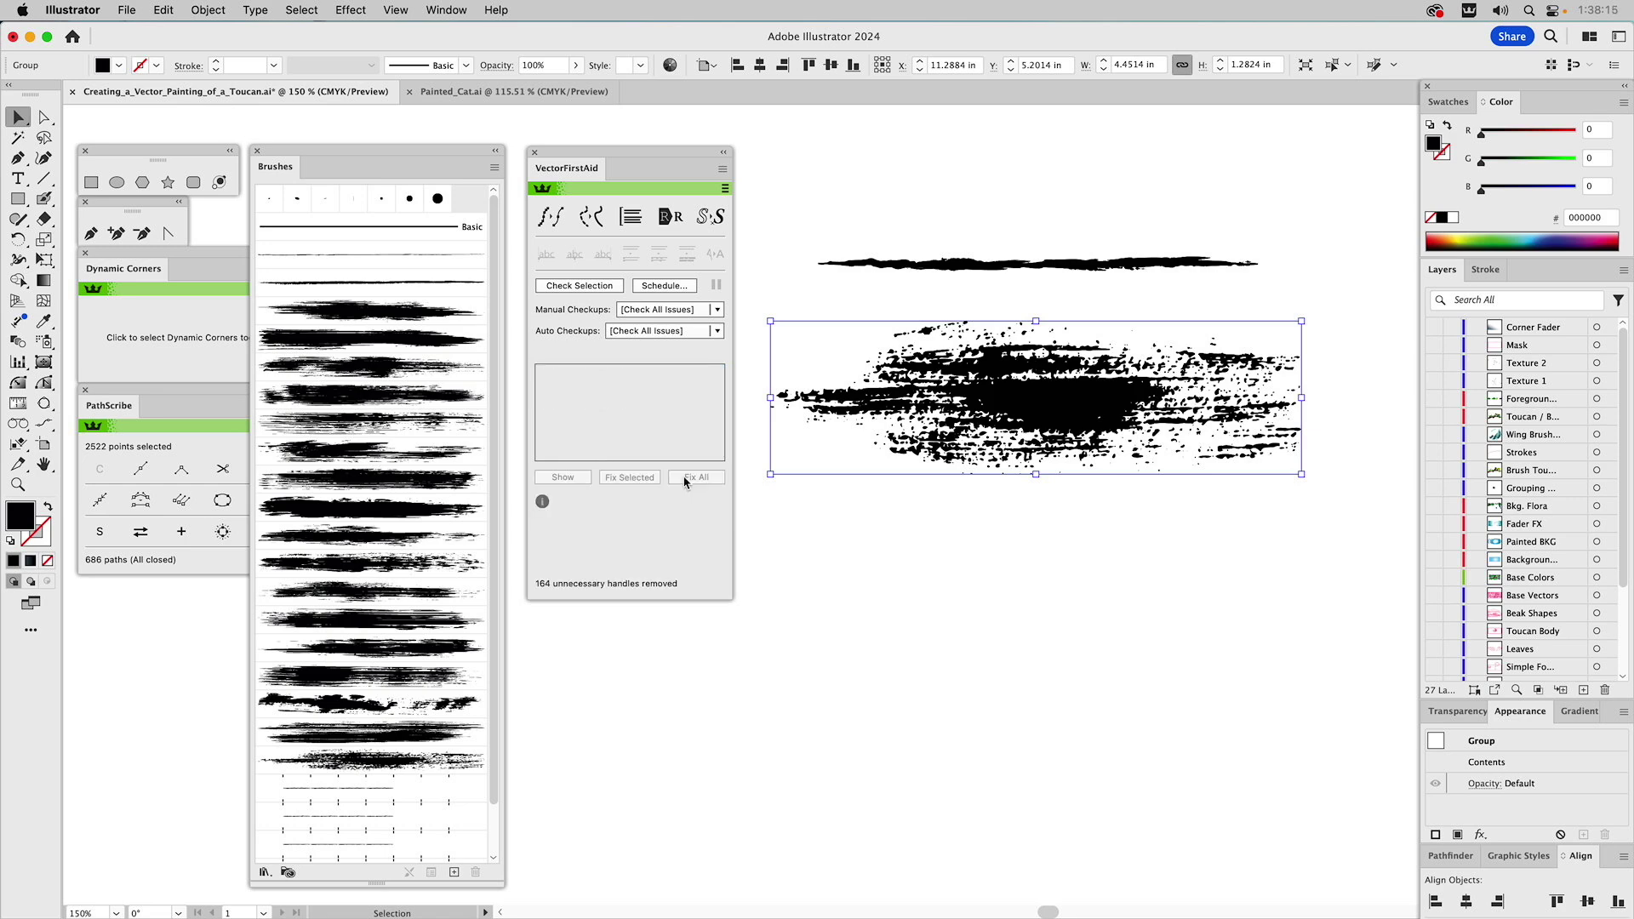
left_click(573, 288)
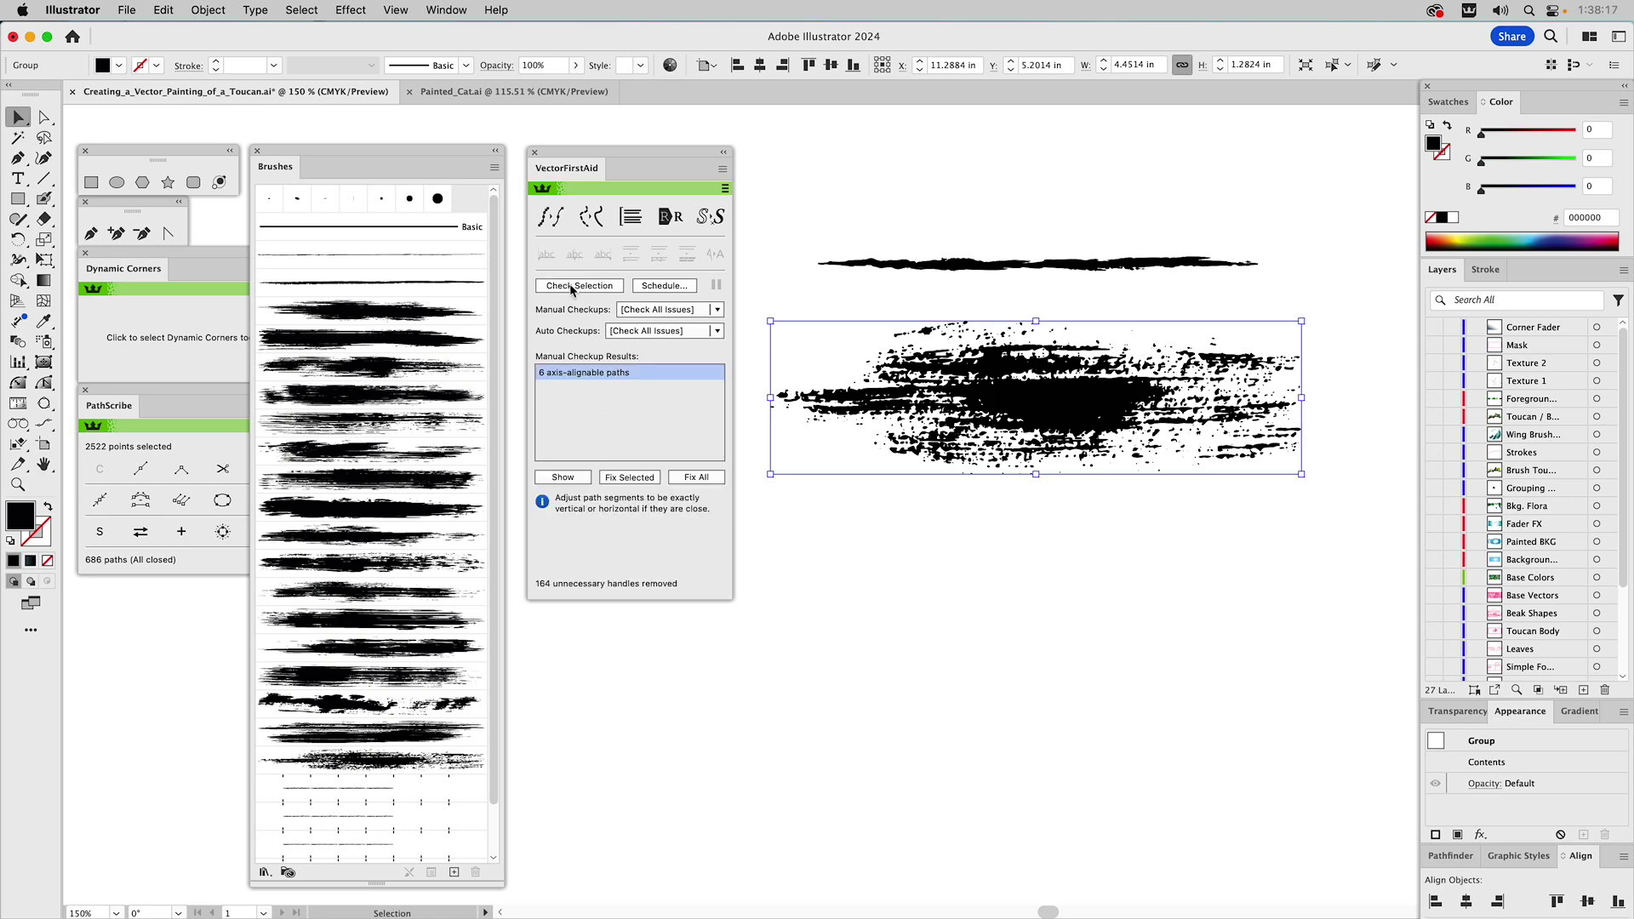
left_click(692, 477)
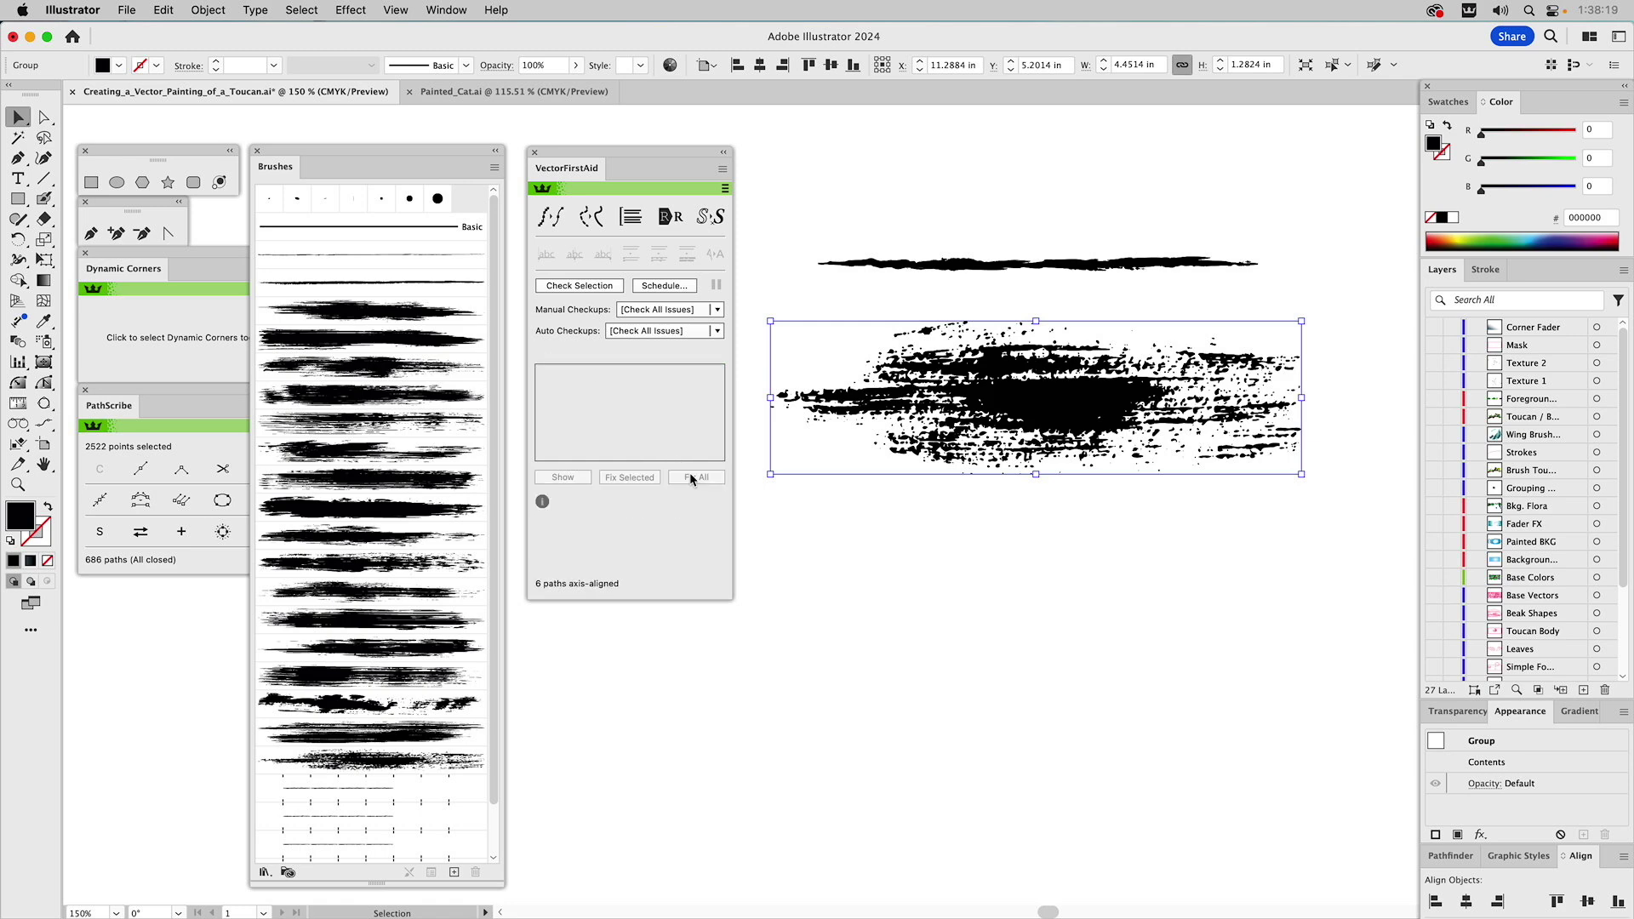
left_click(577, 287)
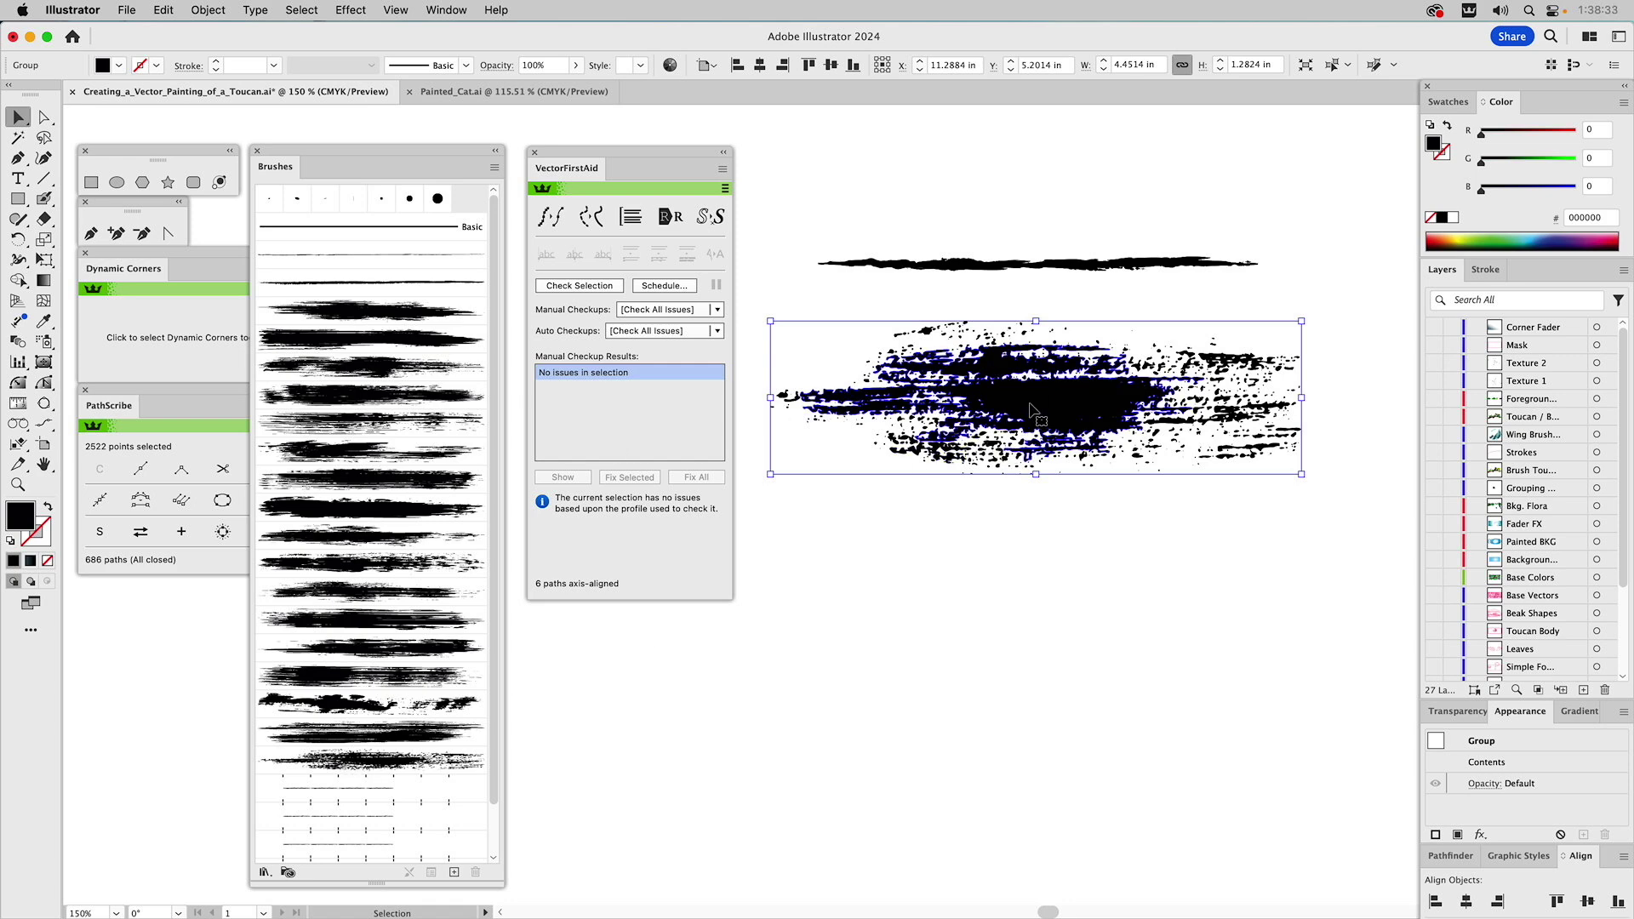
Replace the artwork of Beta Art Brush with the cleaned texture group, keeping its existing brush options.
mouse_move(1034, 411)
left_mouse_down()
mouse_move(699, 721)
mouse_move(523, 767)
mouse_move(430, 766)
left_mouse_up()
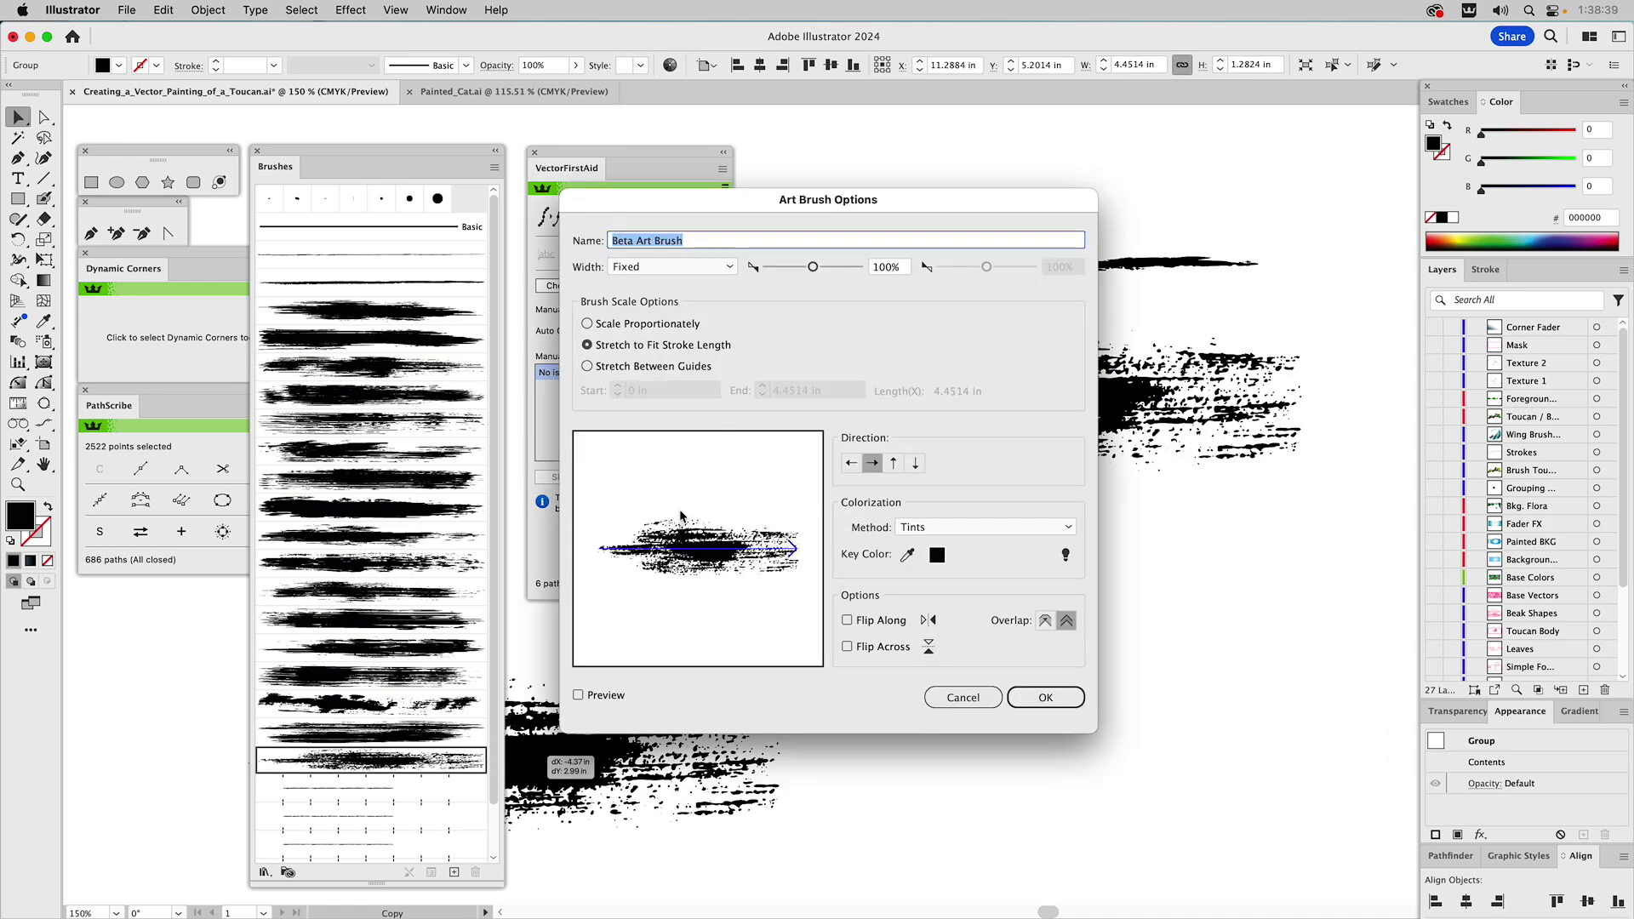
left_click(1031, 698)
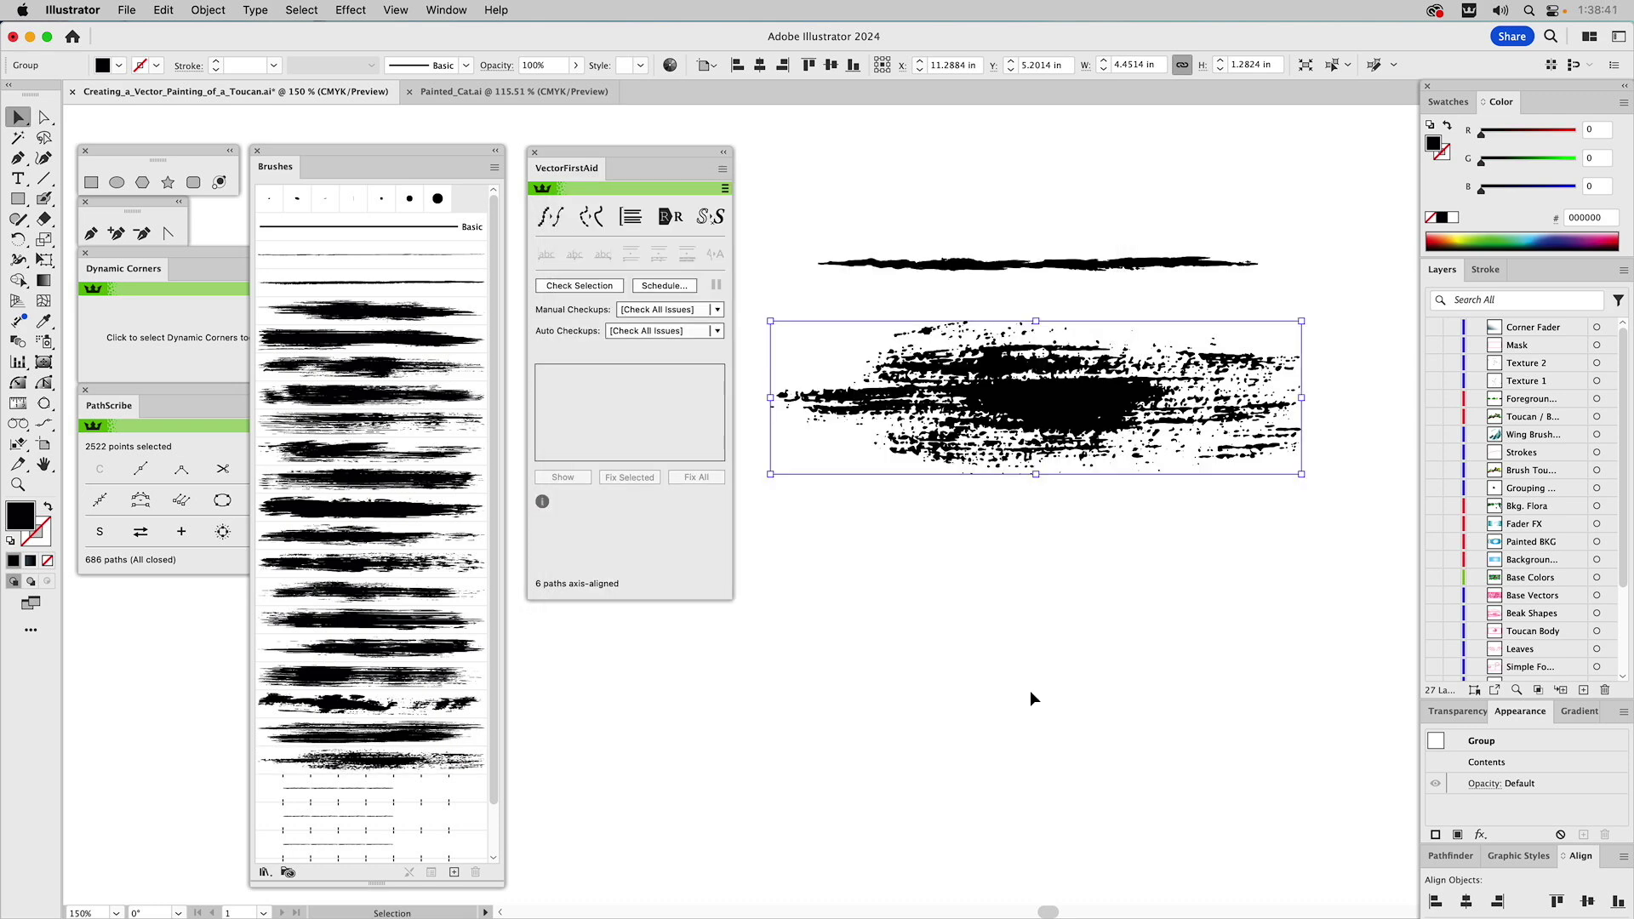
left_click(895, 636)
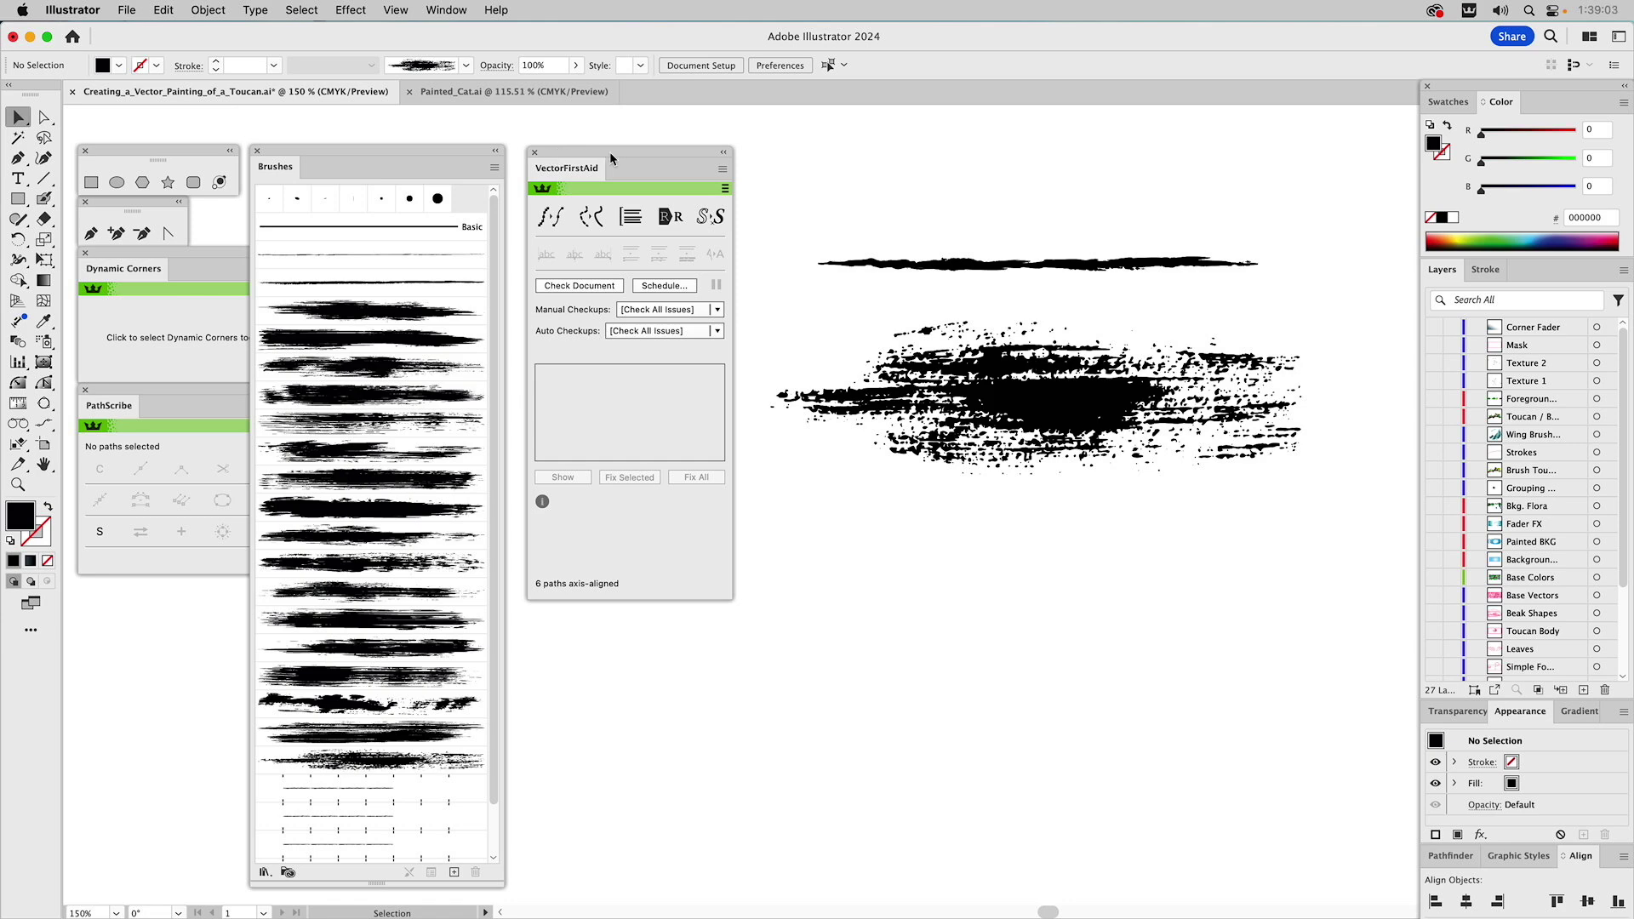
Collapse the VectorFirstAid panel and park it below the PathScribe panel.
left_click(724, 152)
left_click_drag(583, 154, 135, 589)
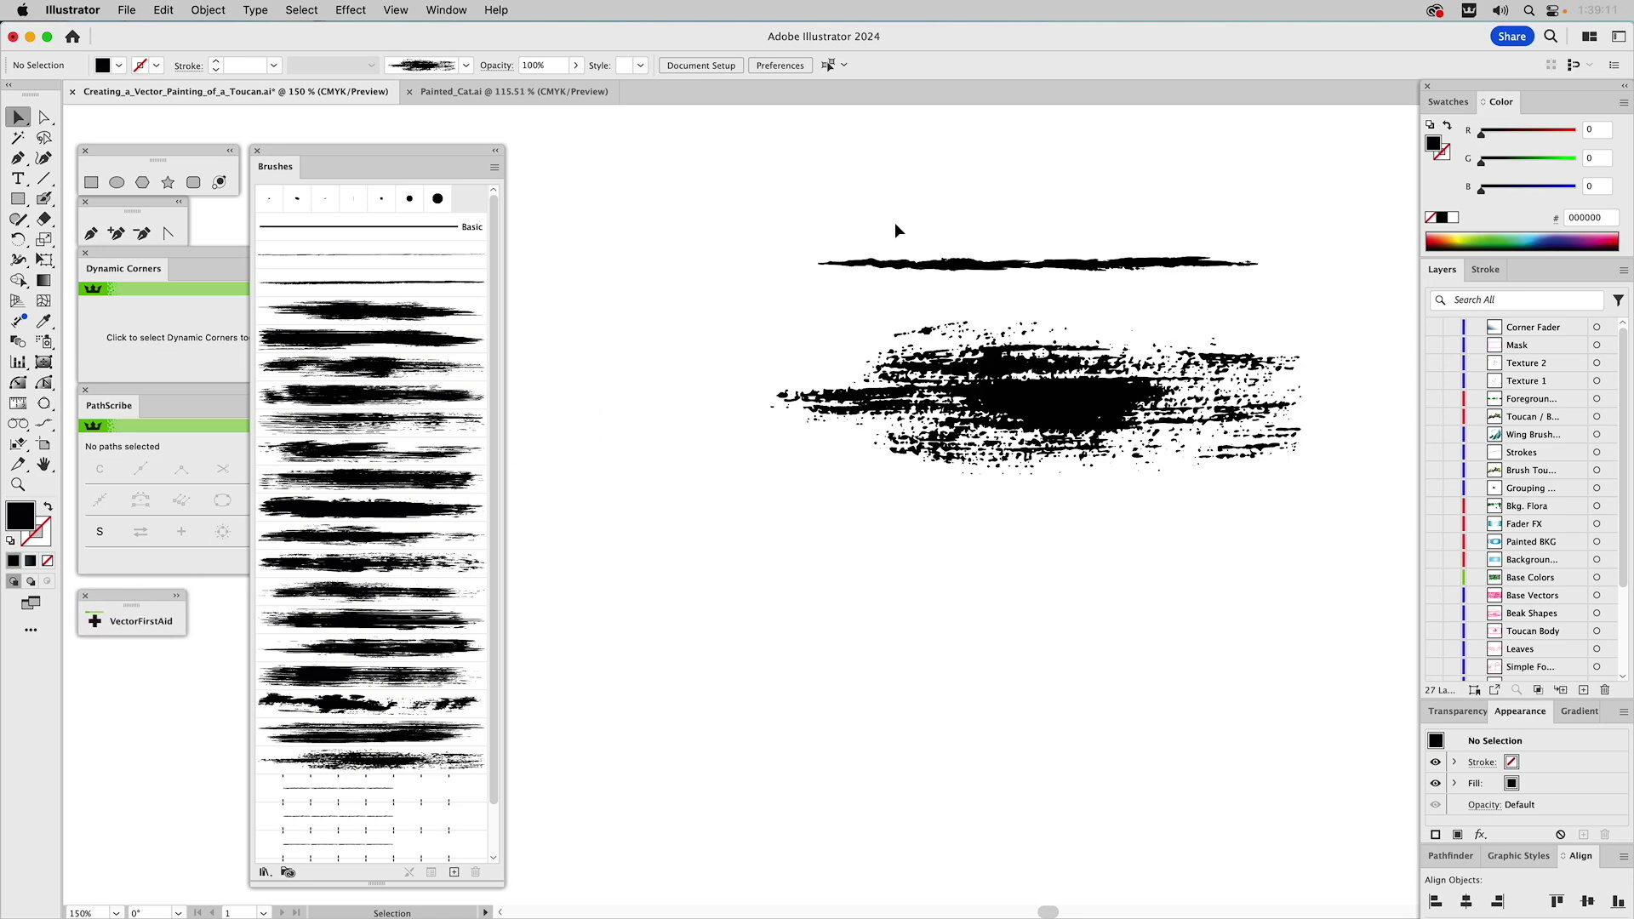
Start a new Pattern Brush from the thin black stroke.
left_click(948, 264)
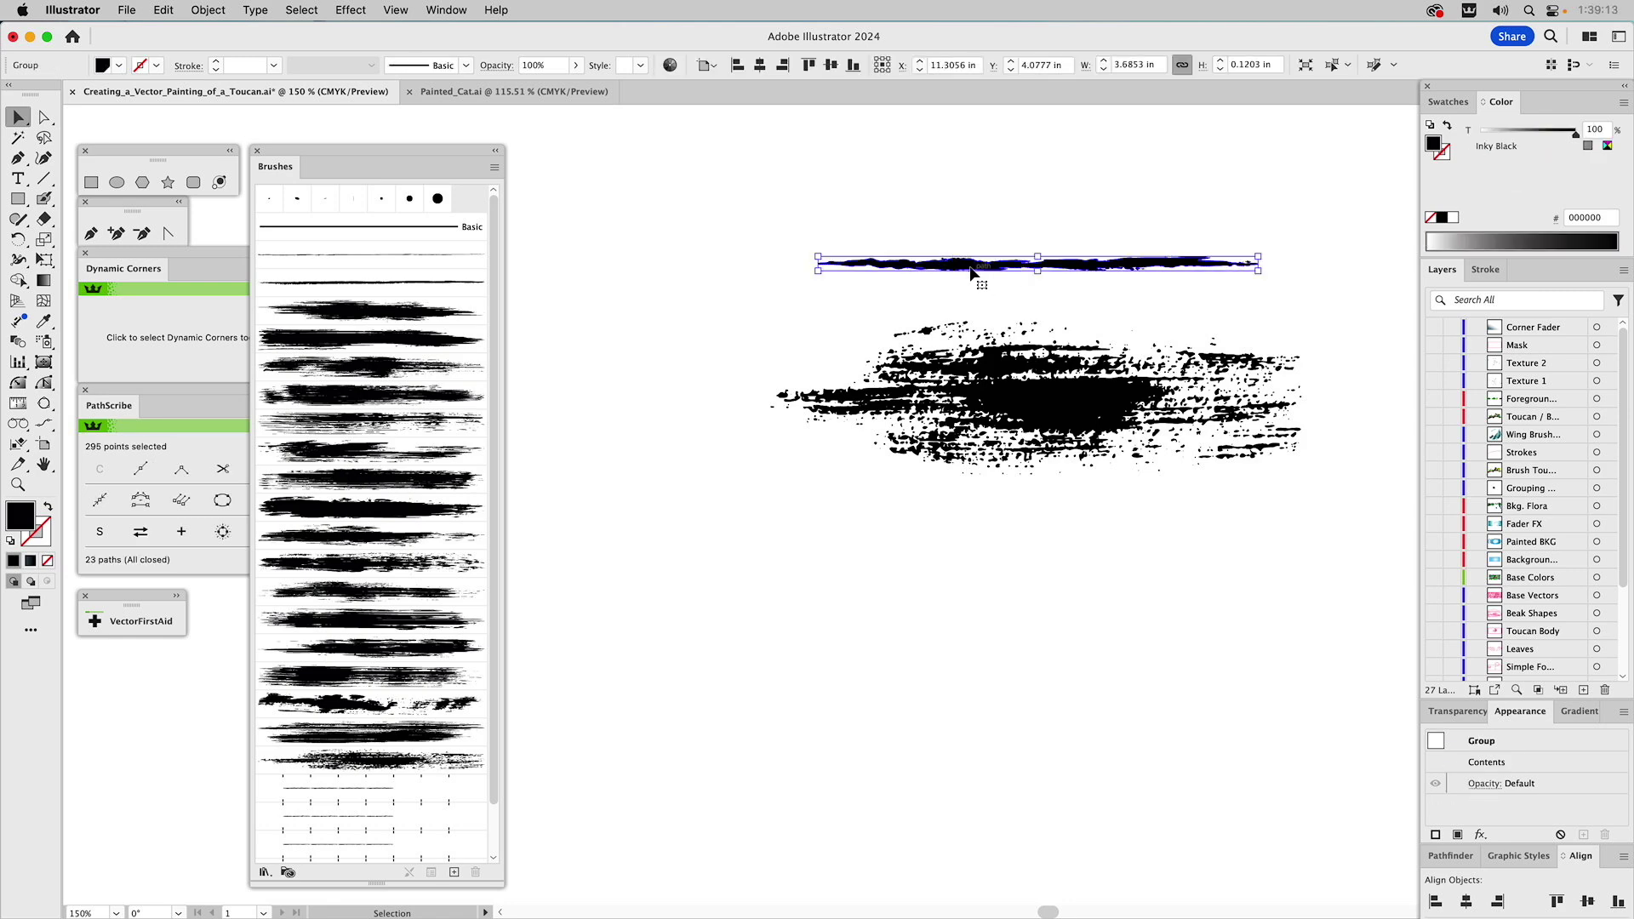
left_click(457, 873)
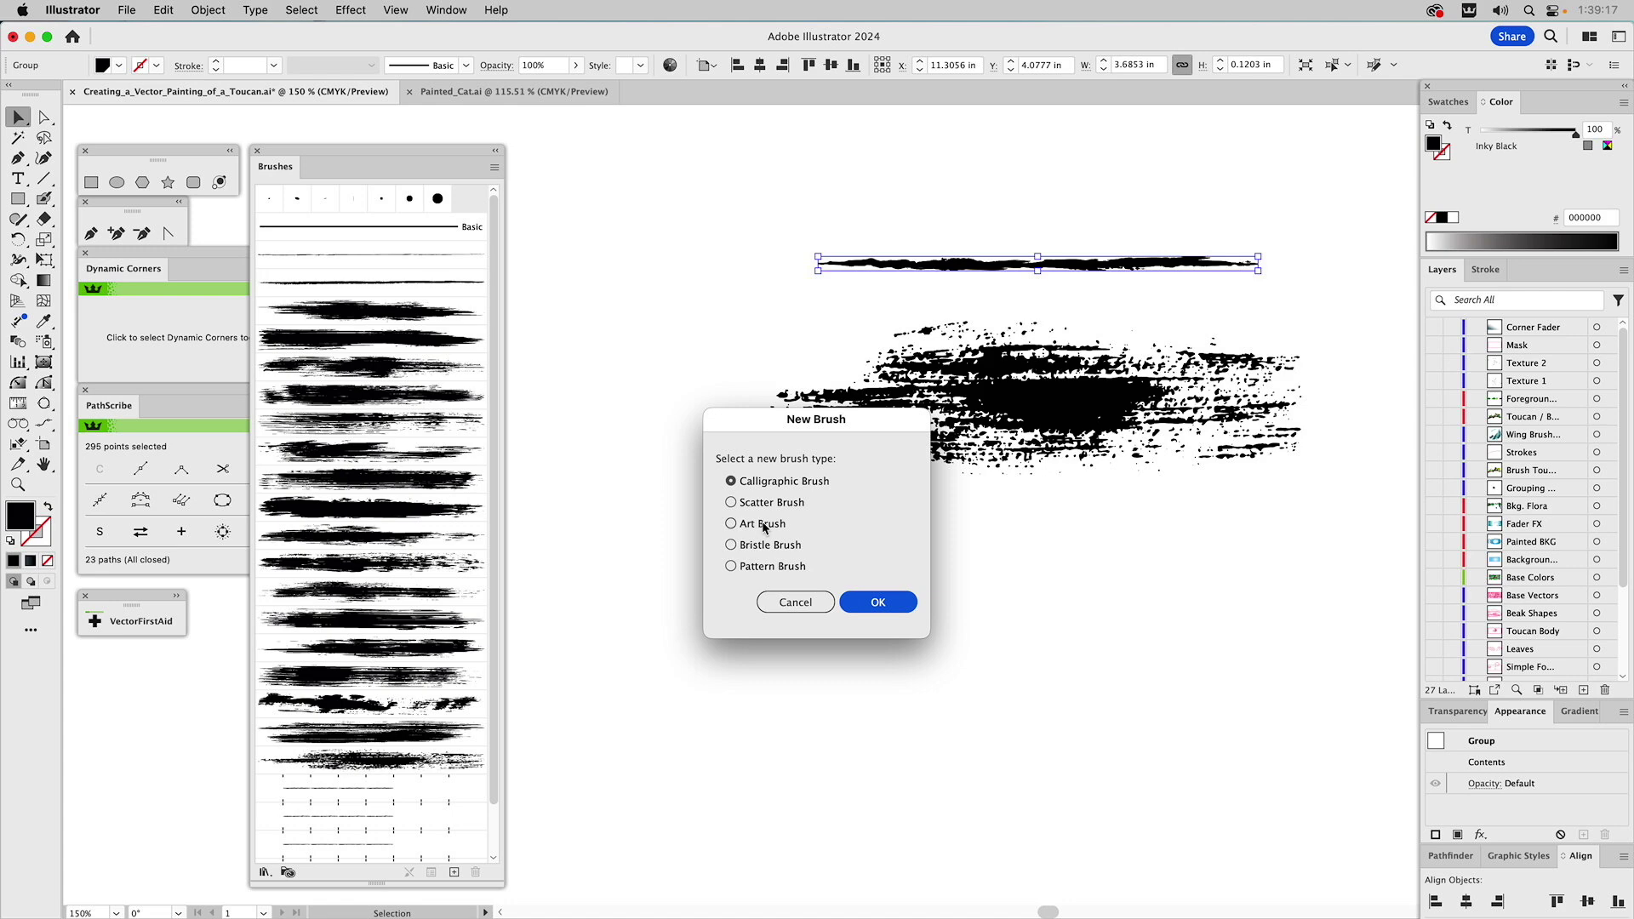
left_click(758, 568)
left_click(876, 604)
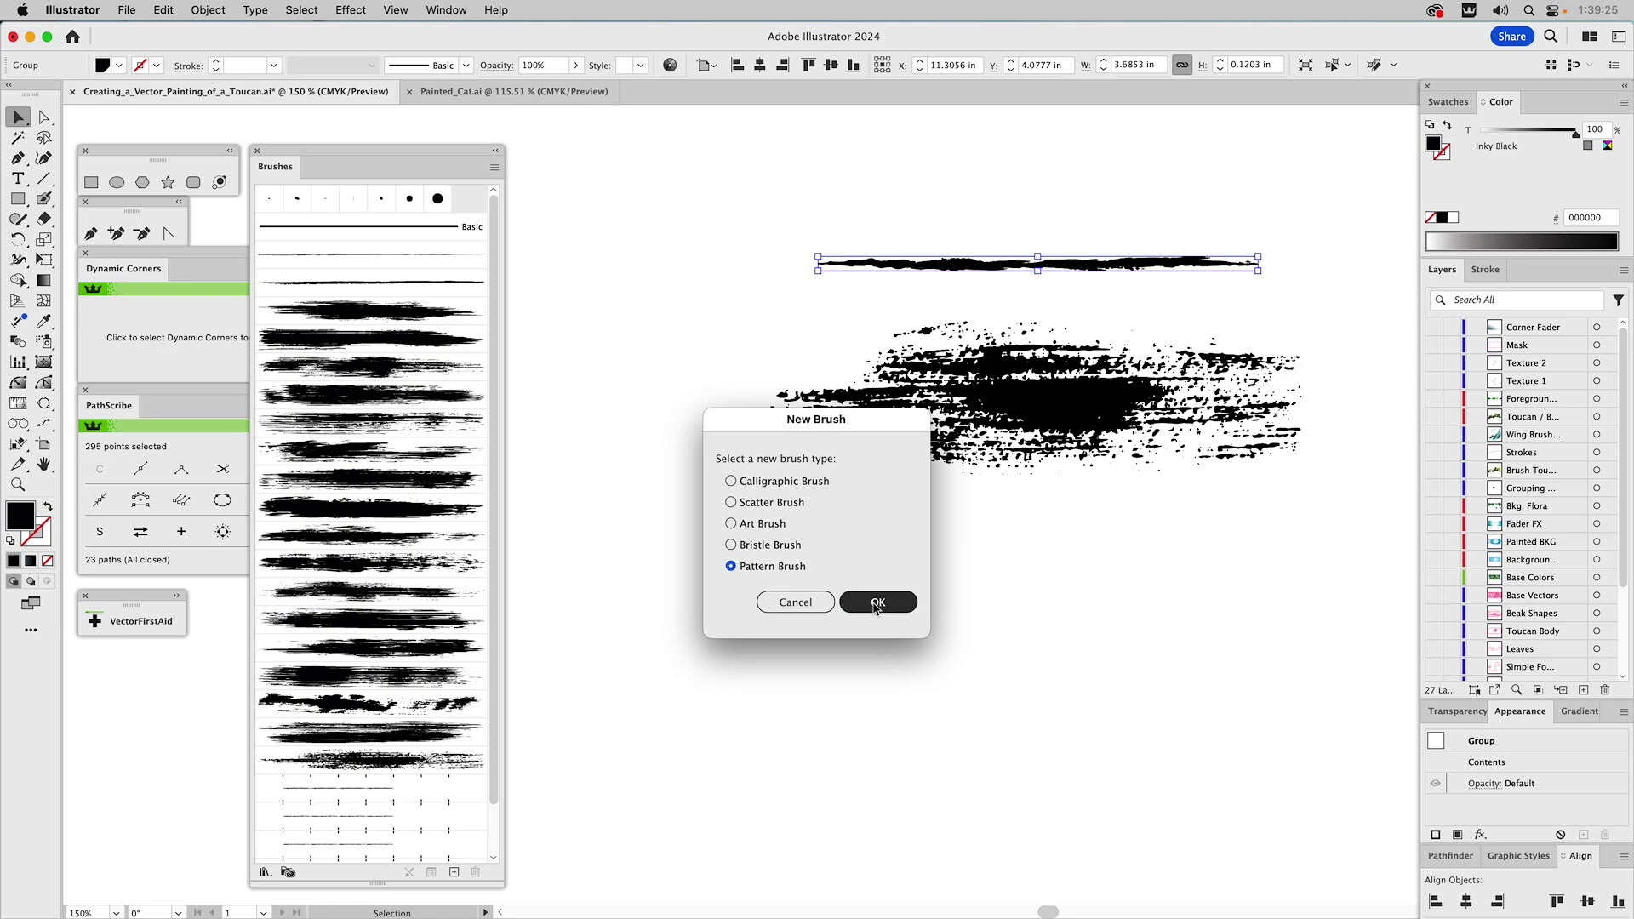
left_click(877, 603)
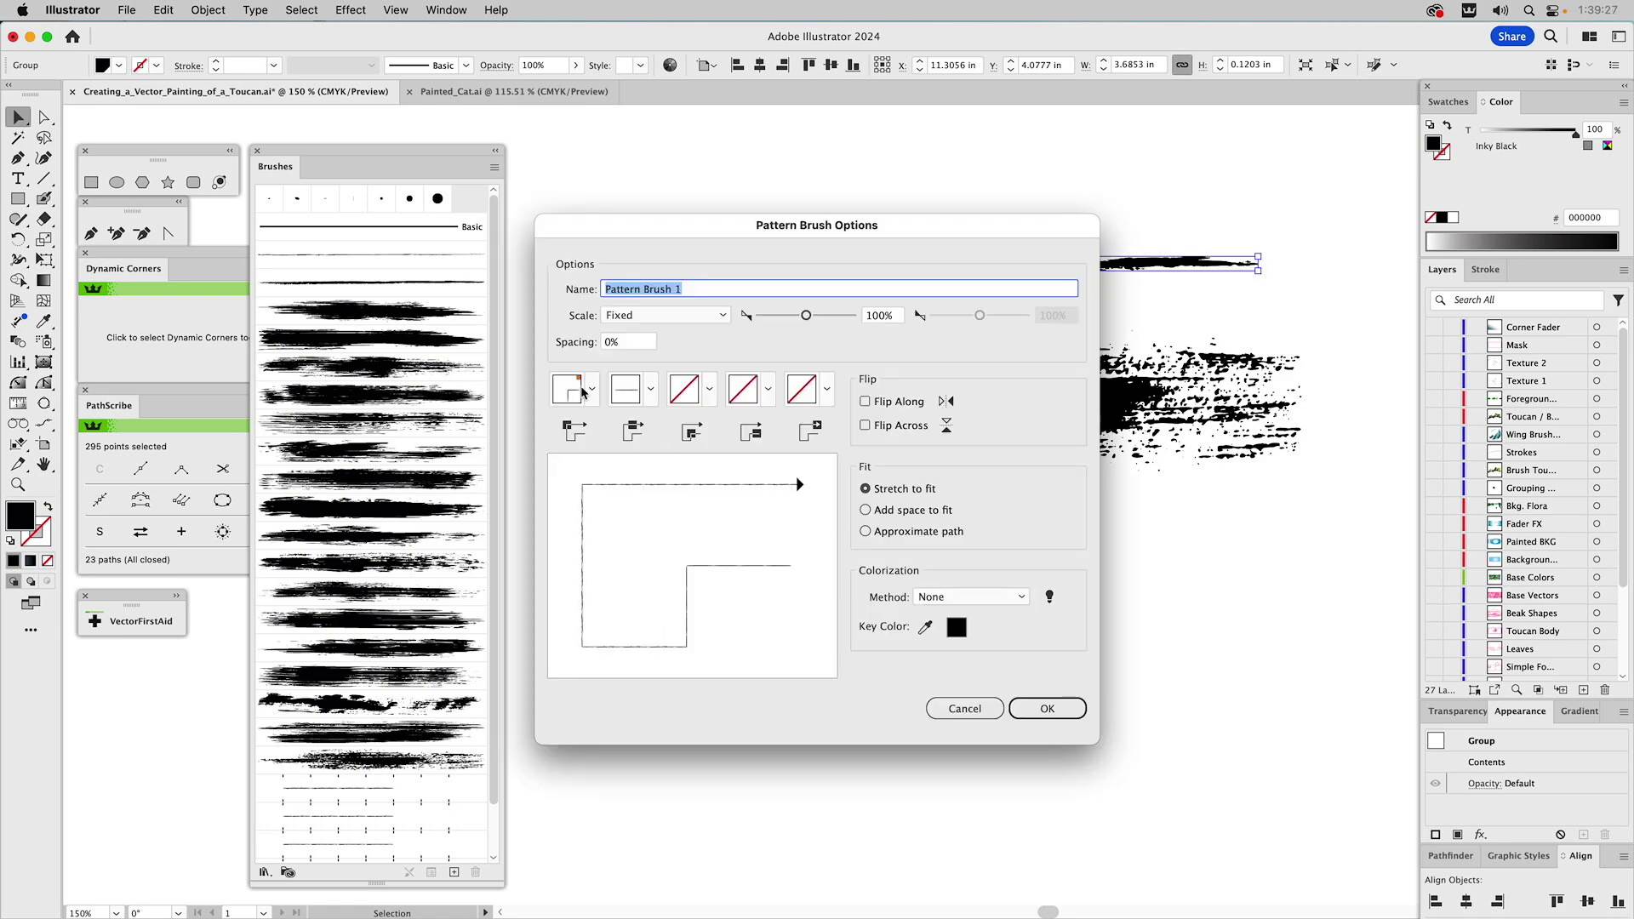
Name the pattern brush Beta Line Work Brush, set its colorization method to Tints, and create it without corner tiles.
left_click(593, 389)
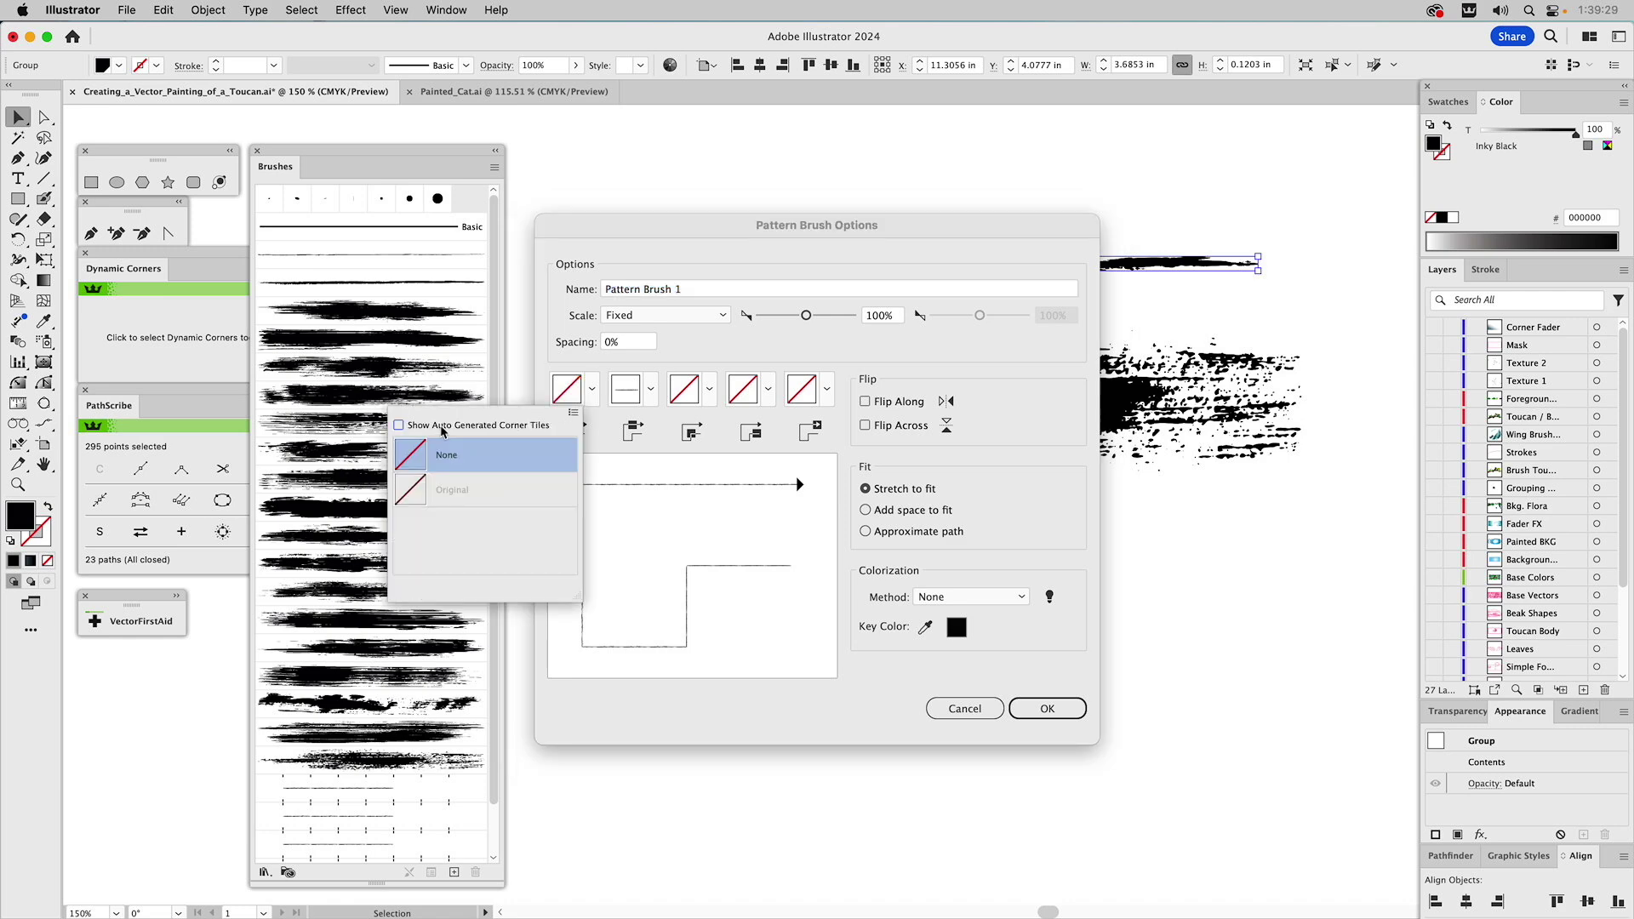
left_click(696, 358)
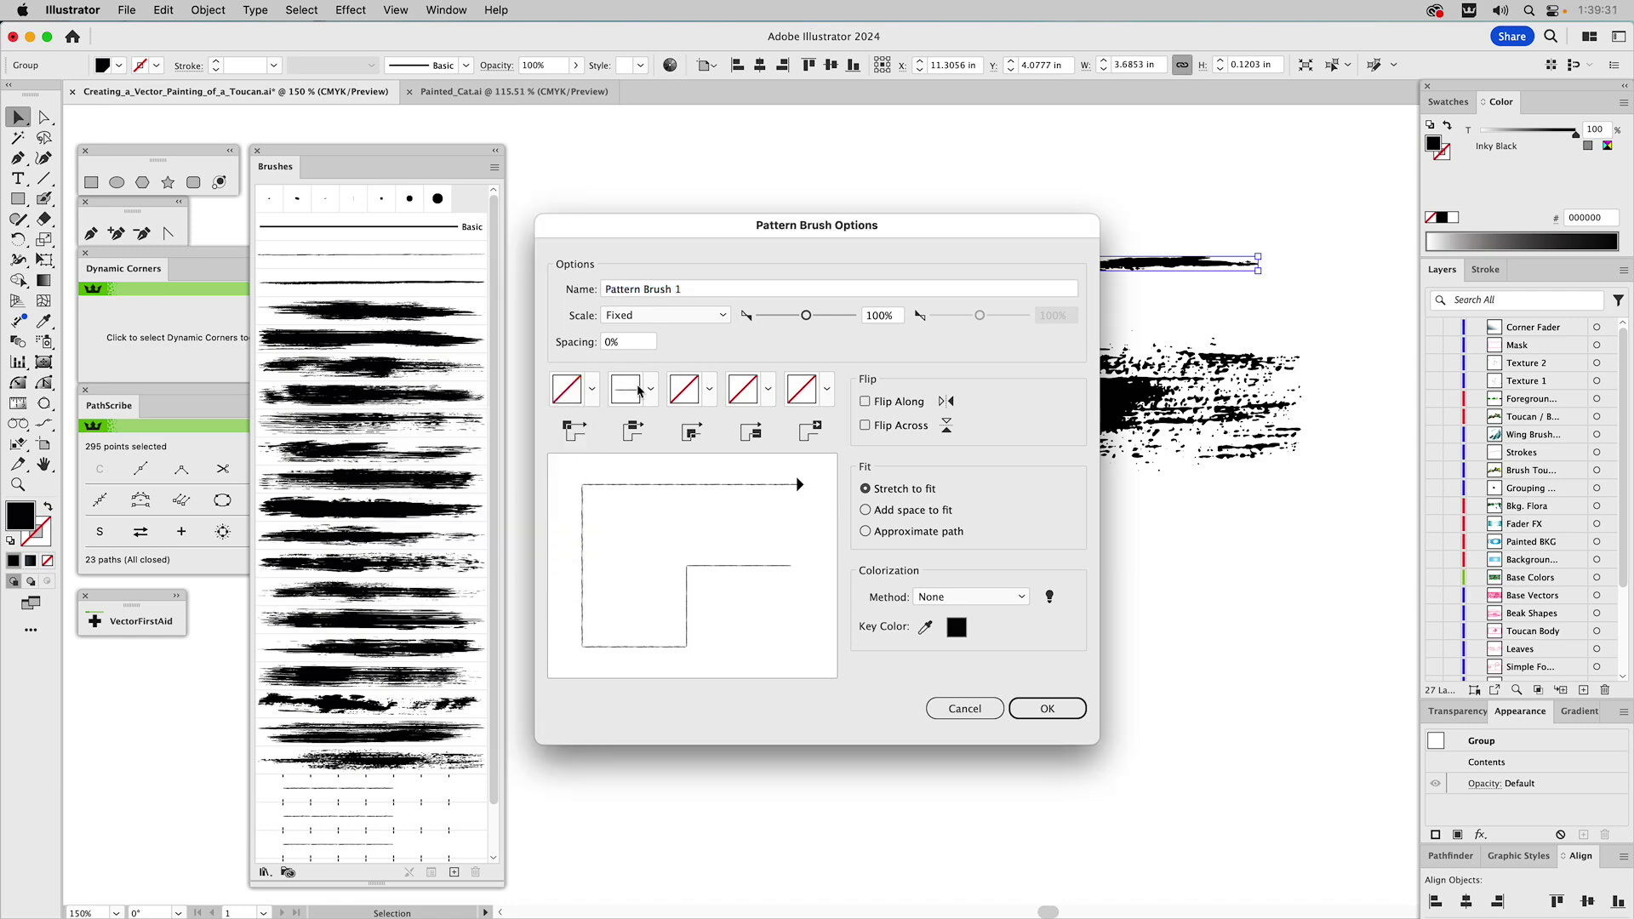
left_click_drag(695, 290, 584, 293)
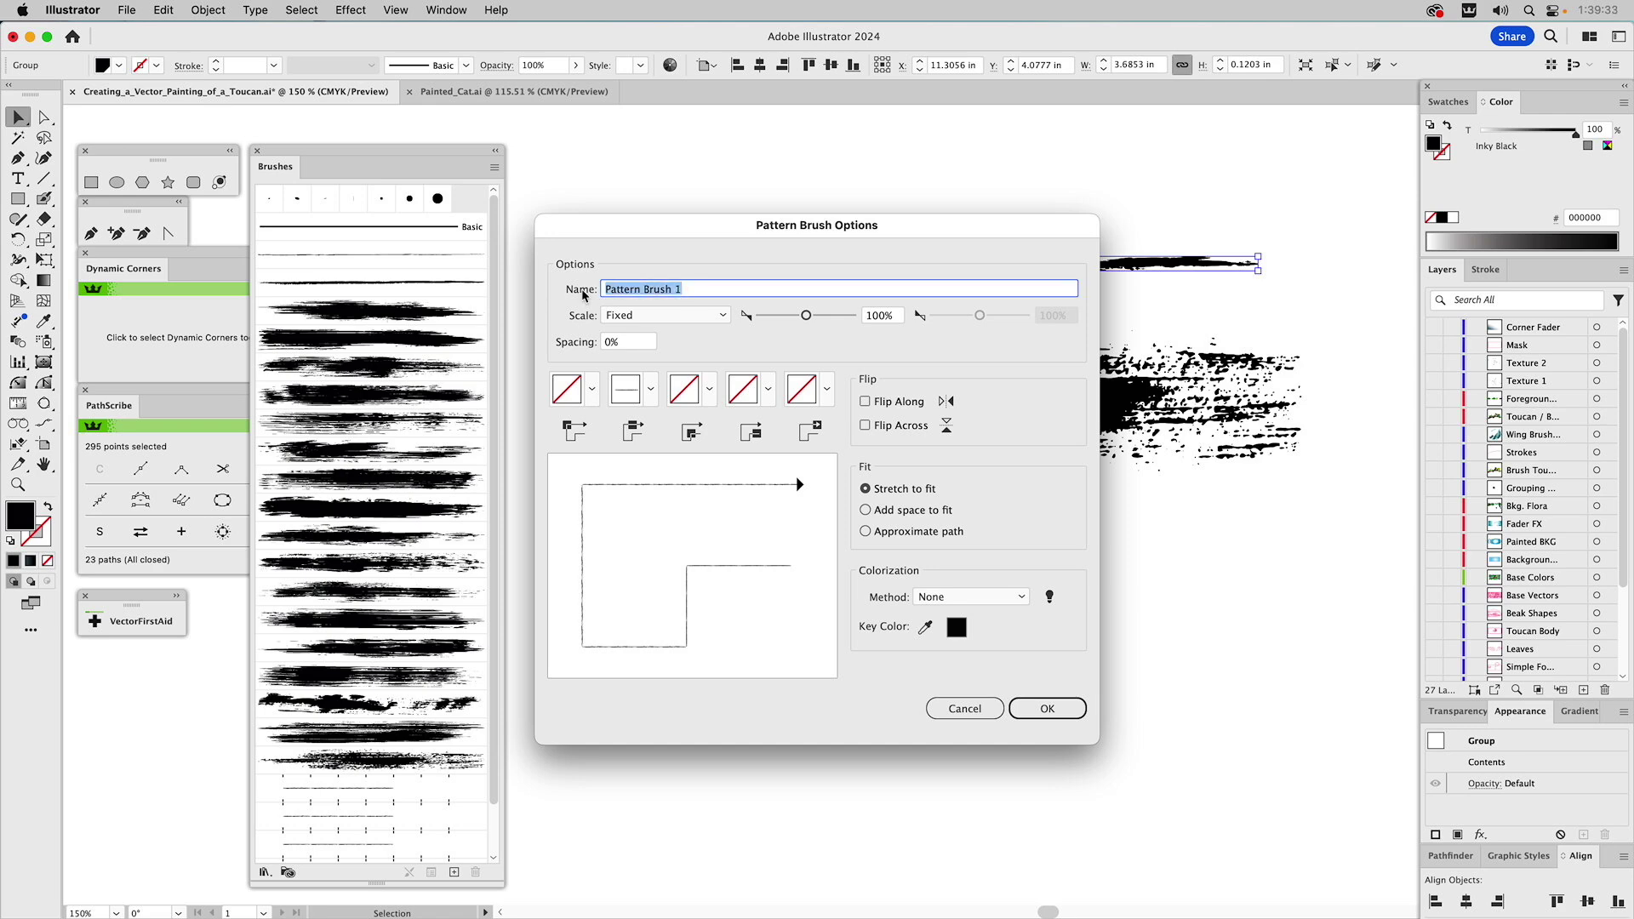
type("Beta Line Work Brush")
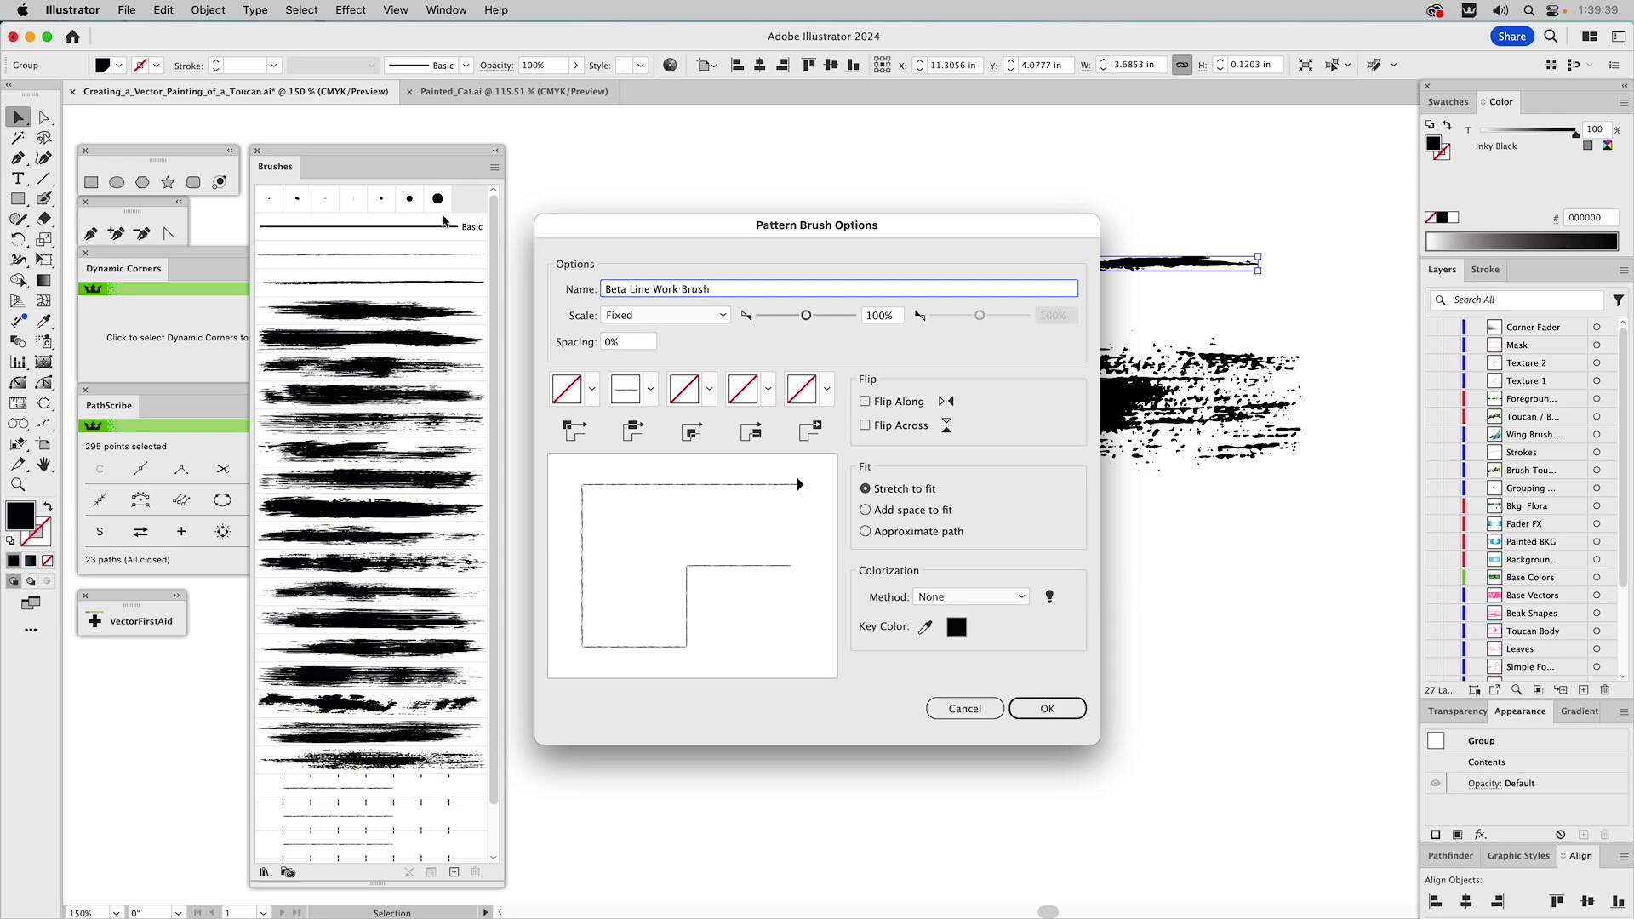
left_click(944, 596)
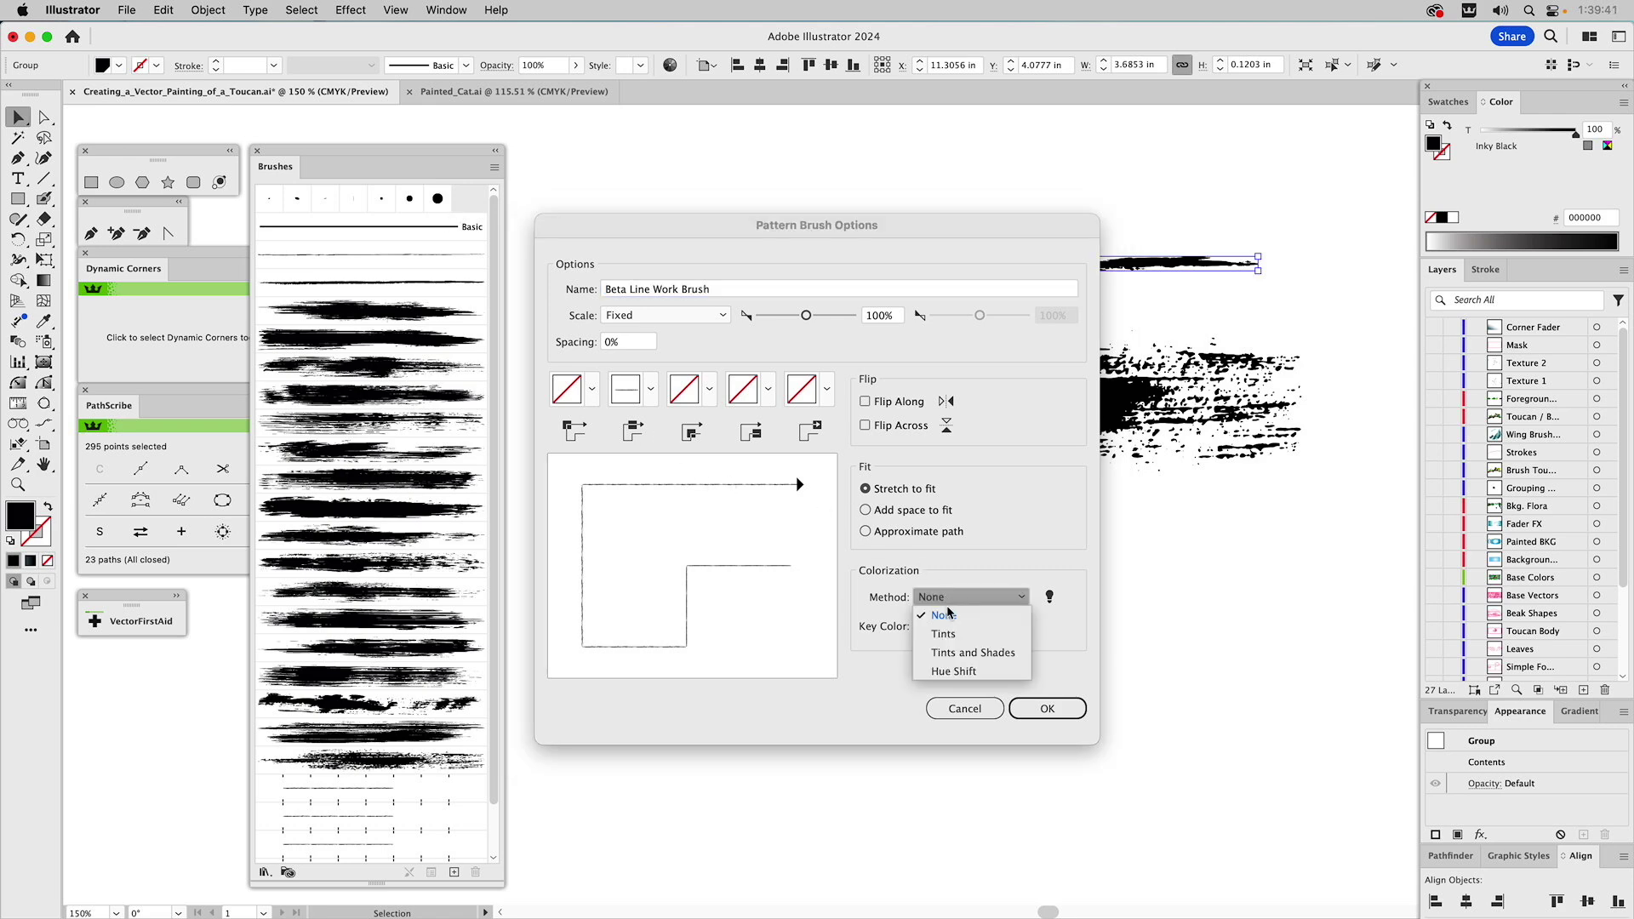
left_click(950, 635)
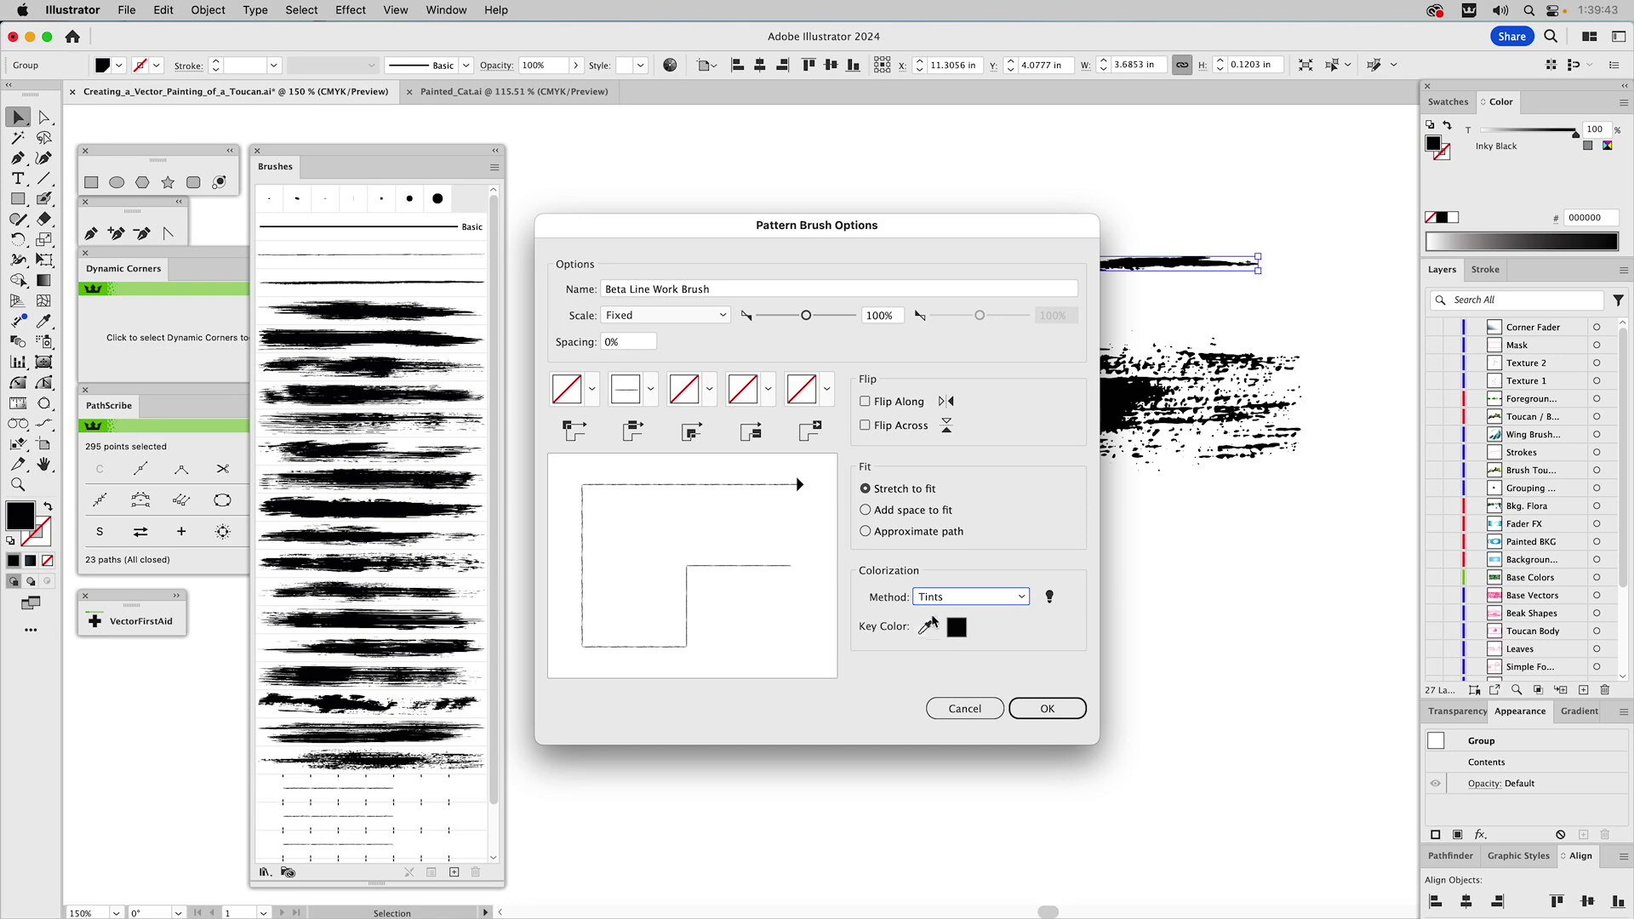
left_click(1047, 710)
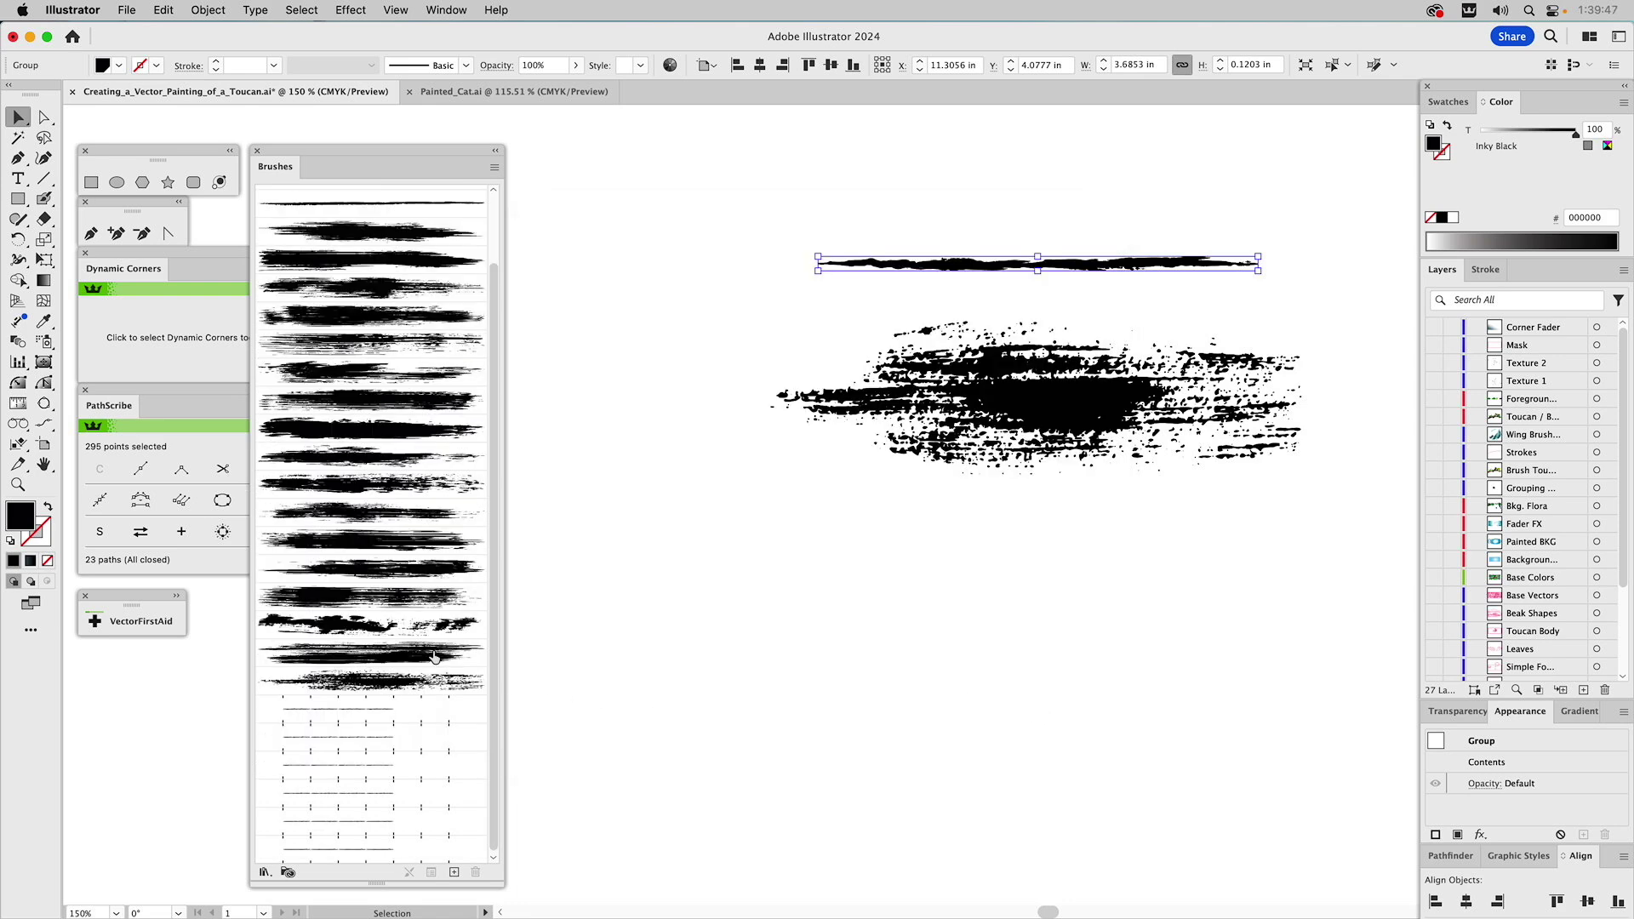
Review the brush names in list view, and return the brushes to thumbnail view.
scroll(422, 645, "down", 1)
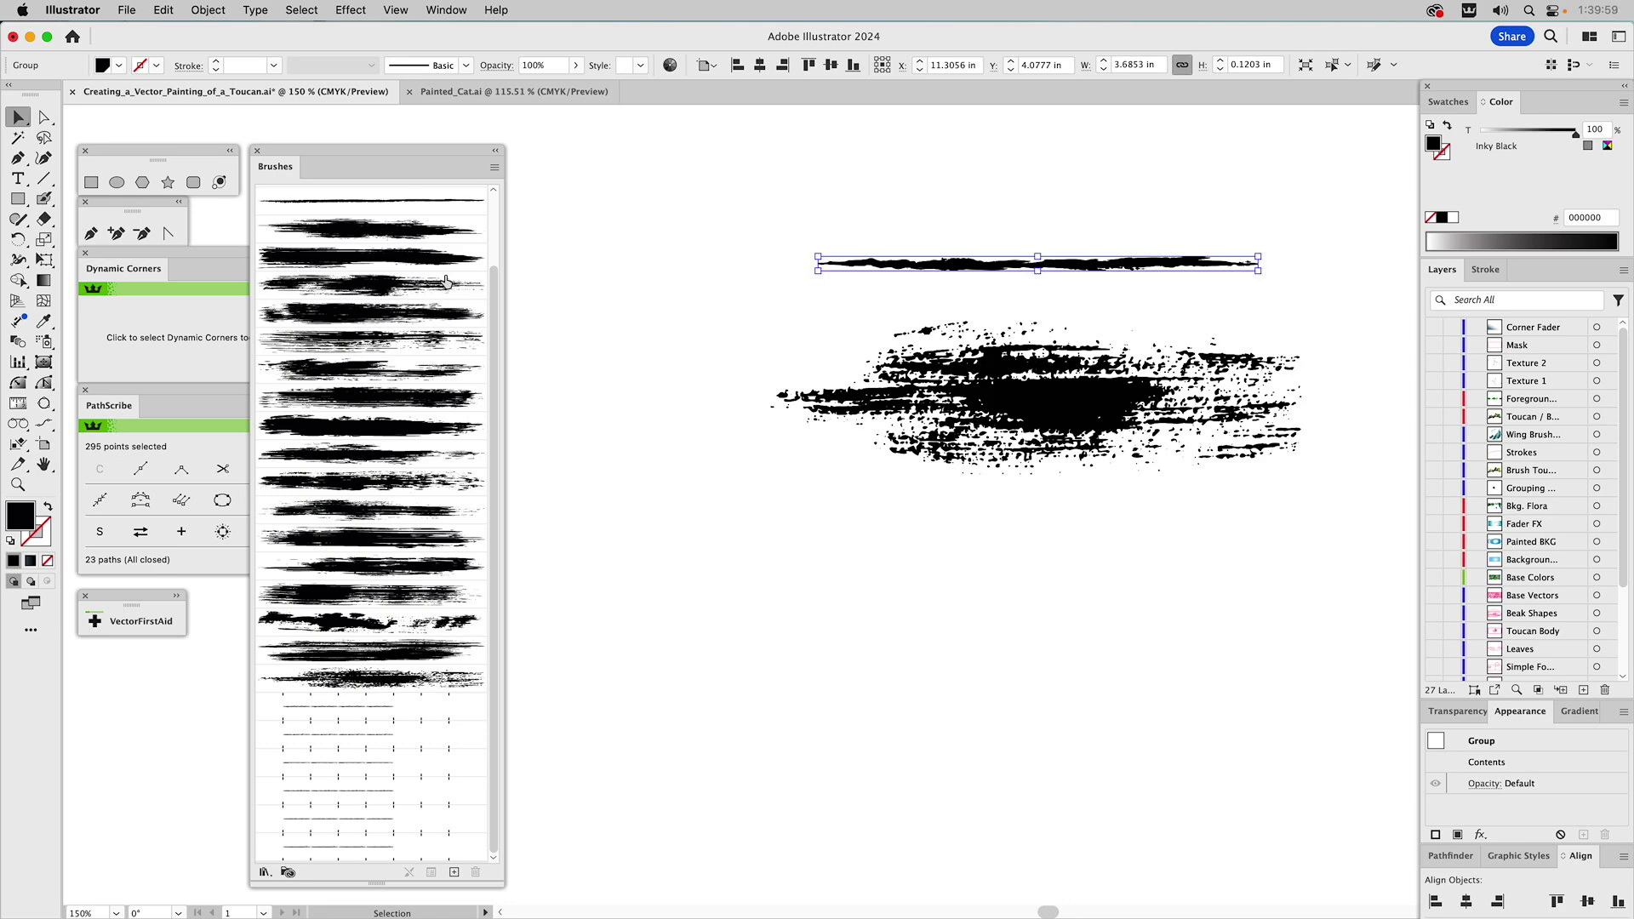
left_click(495, 168)
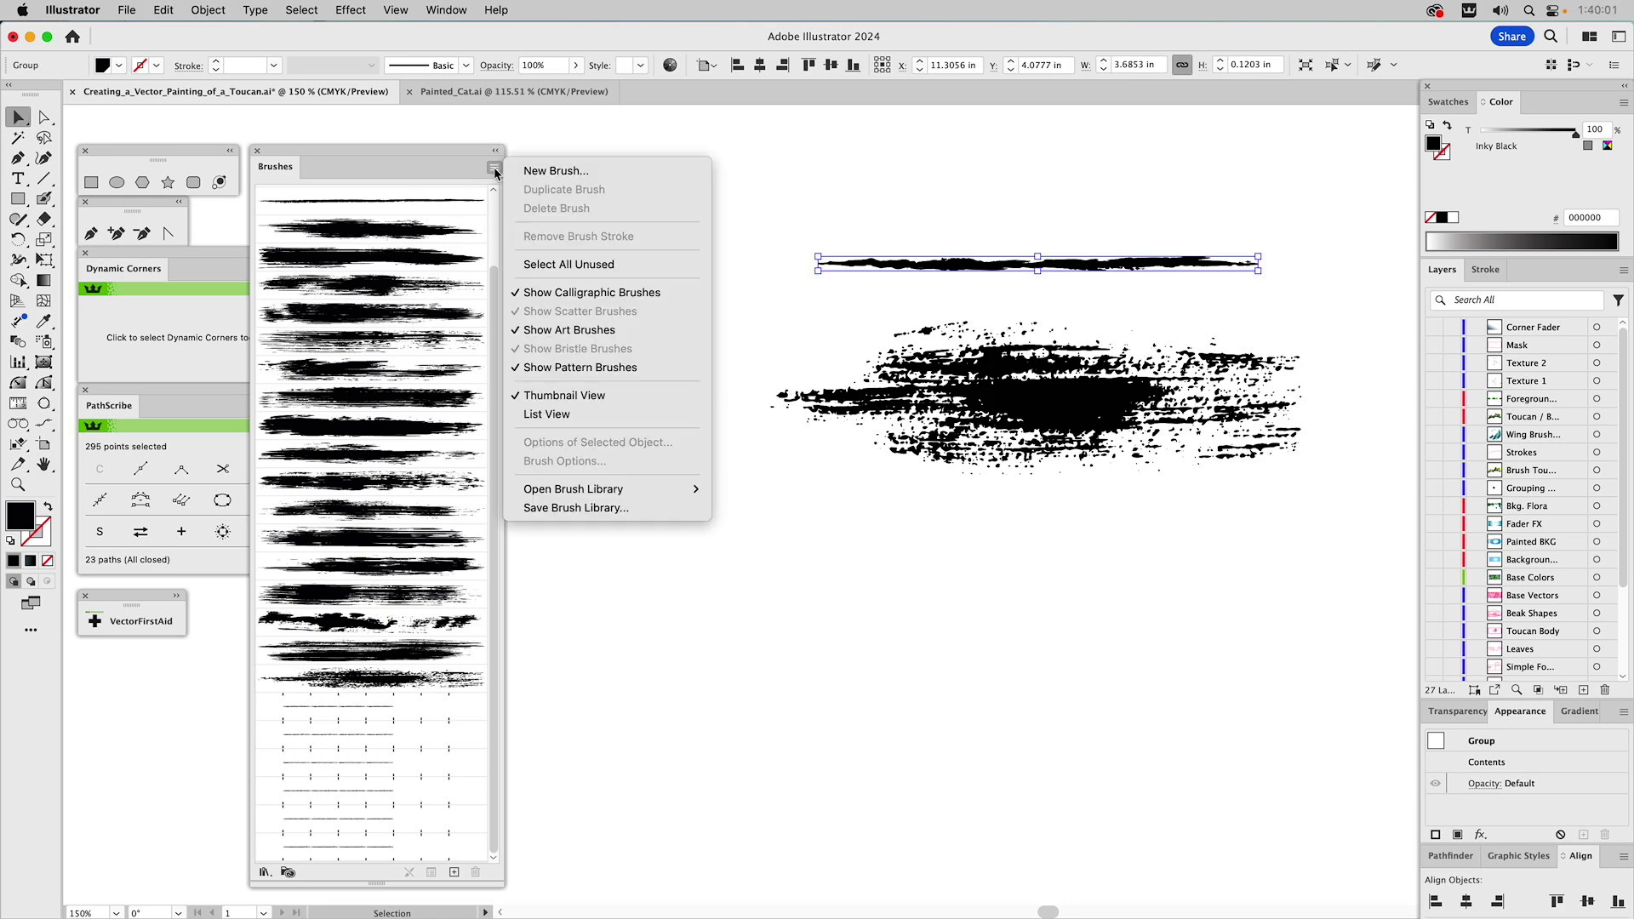
left_click(552, 414)
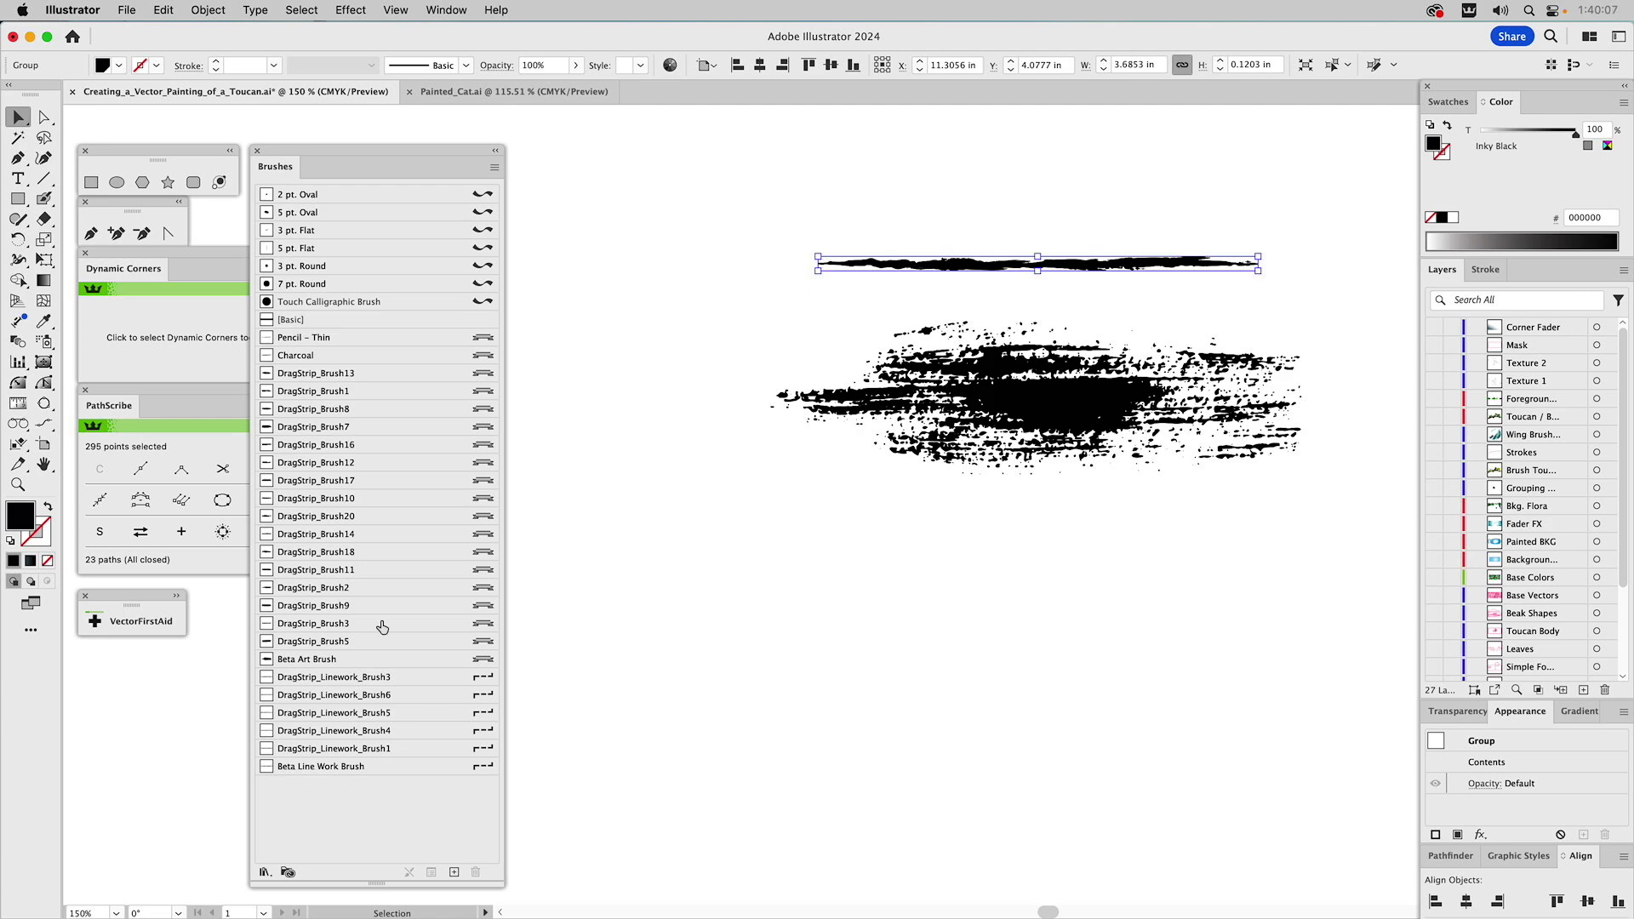
left_click(495, 168)
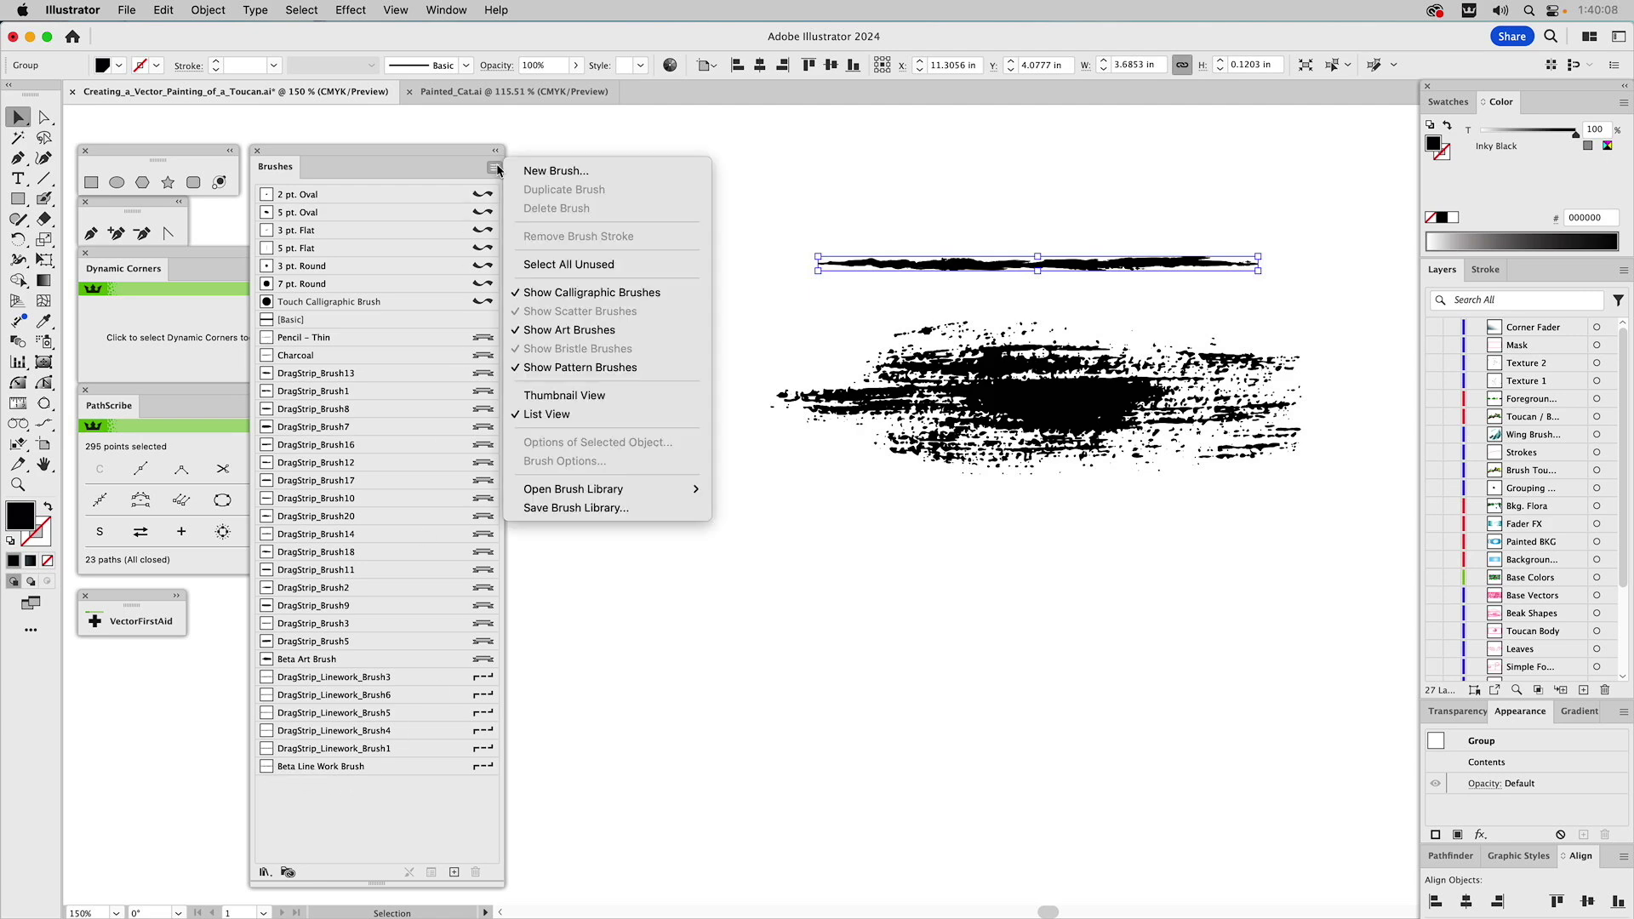
left_click(567, 398)
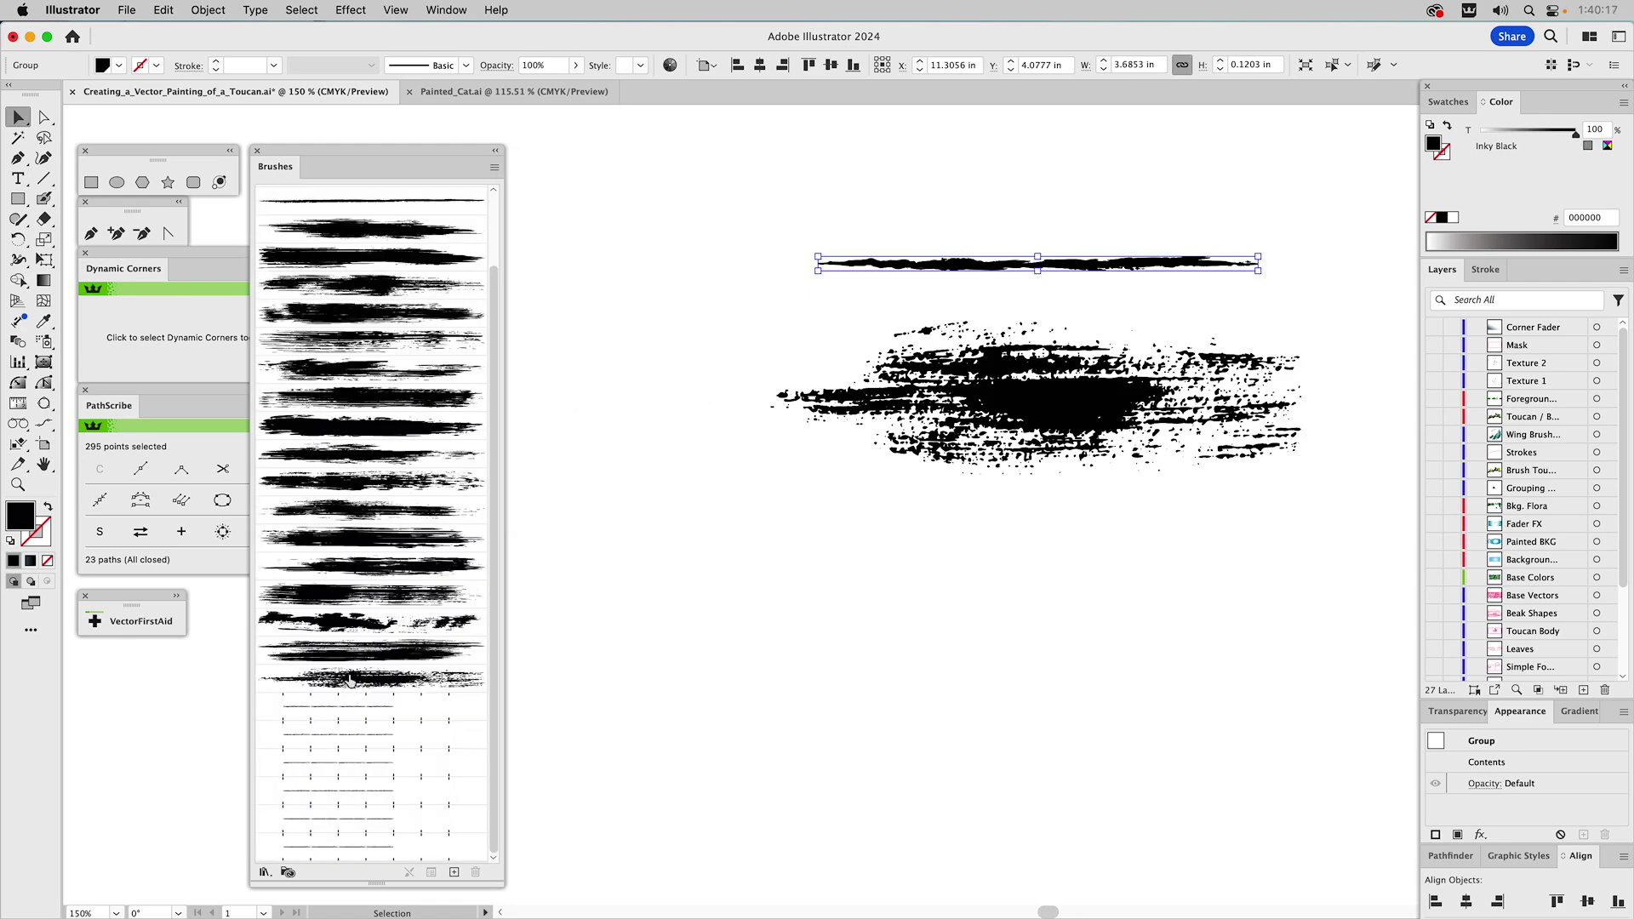
Deselect the artwork and set up the Paintbrush tool with Beta Art Brush and no fill for painting on the empty artboard area.
left_click(880, 524)
key("space")
left_click_drag(993, 554, 855, 502)
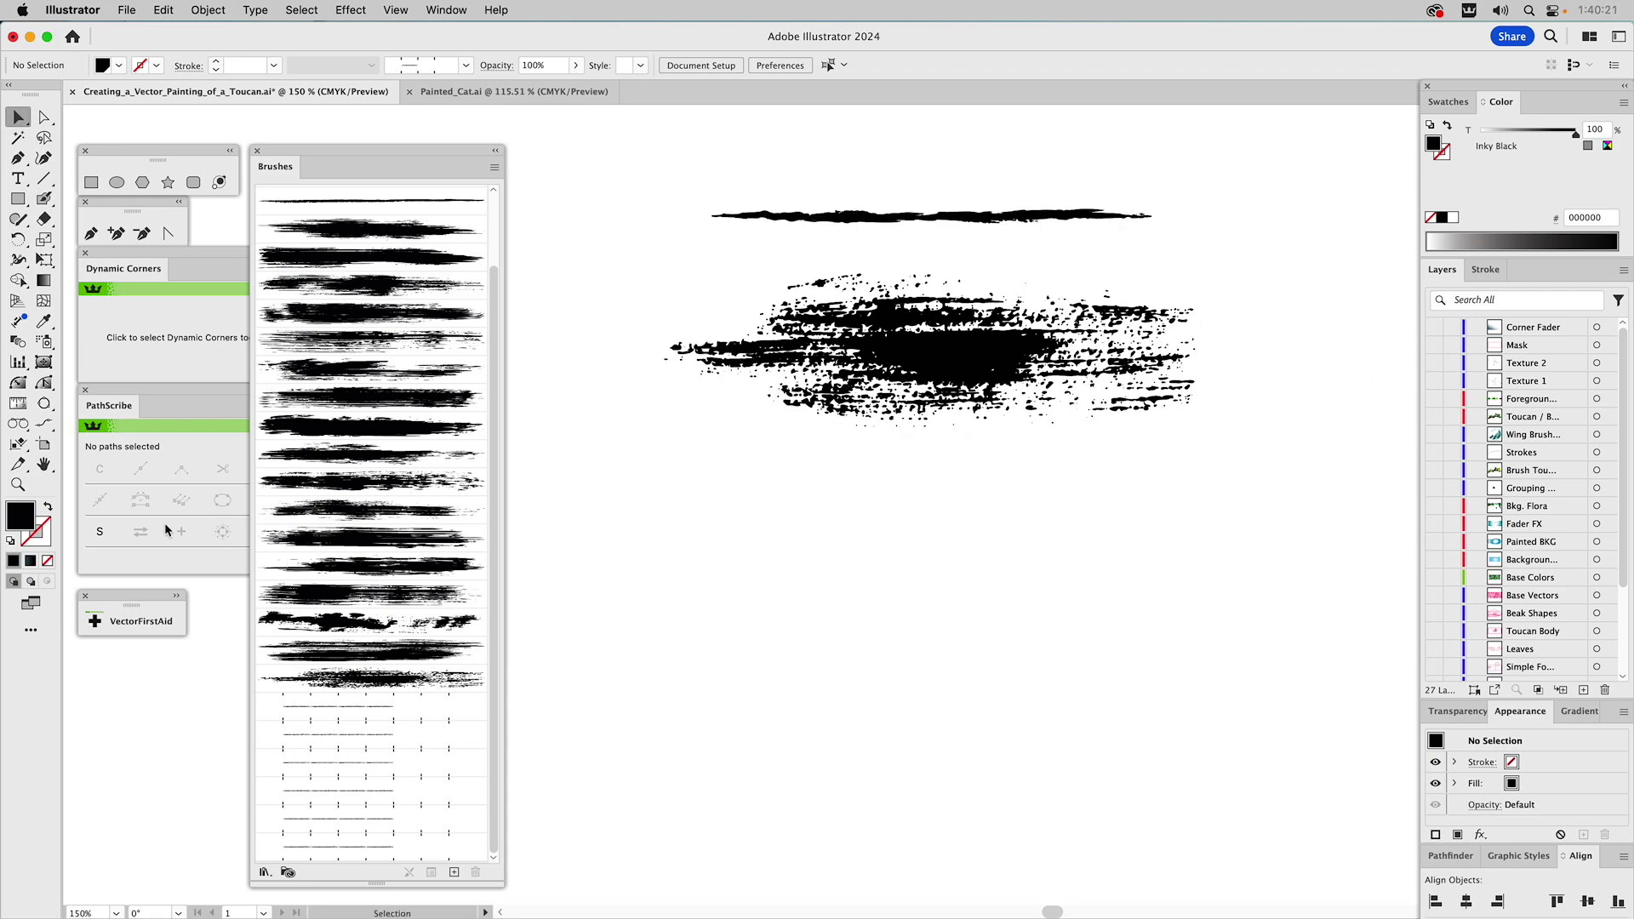
key("super+0")
key("space")
mouse_move(502, 614)
left_mouse_down()
mouse_move(576, 565)
mouse_move(585, 485)
left_mouse_up()
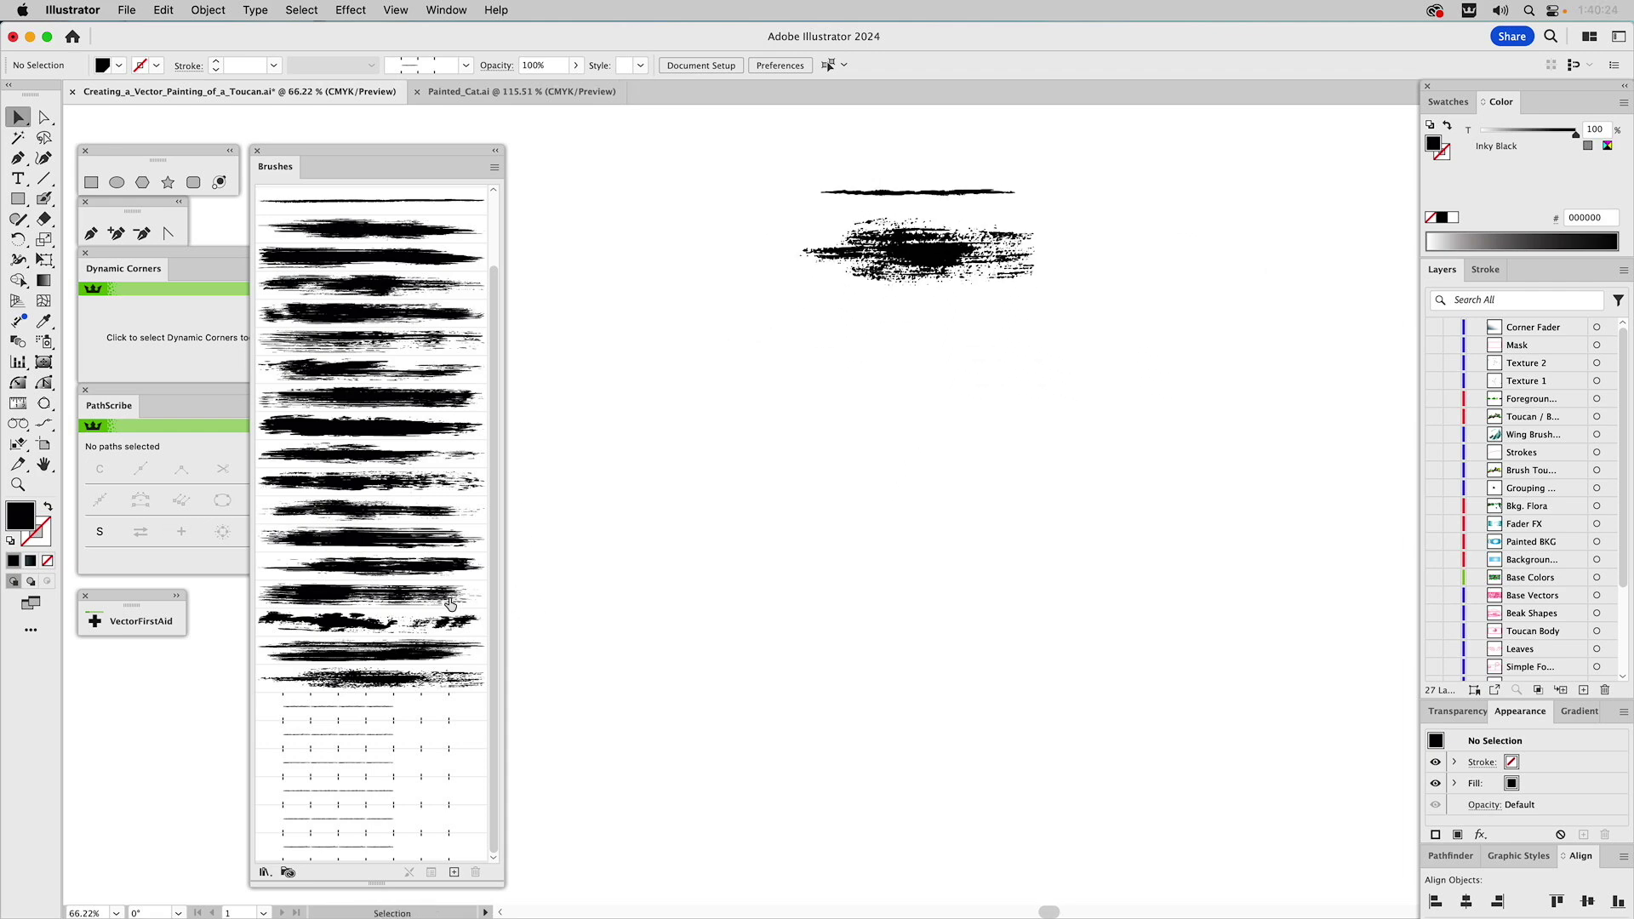
left_click(332, 686)
left_click(44, 199)
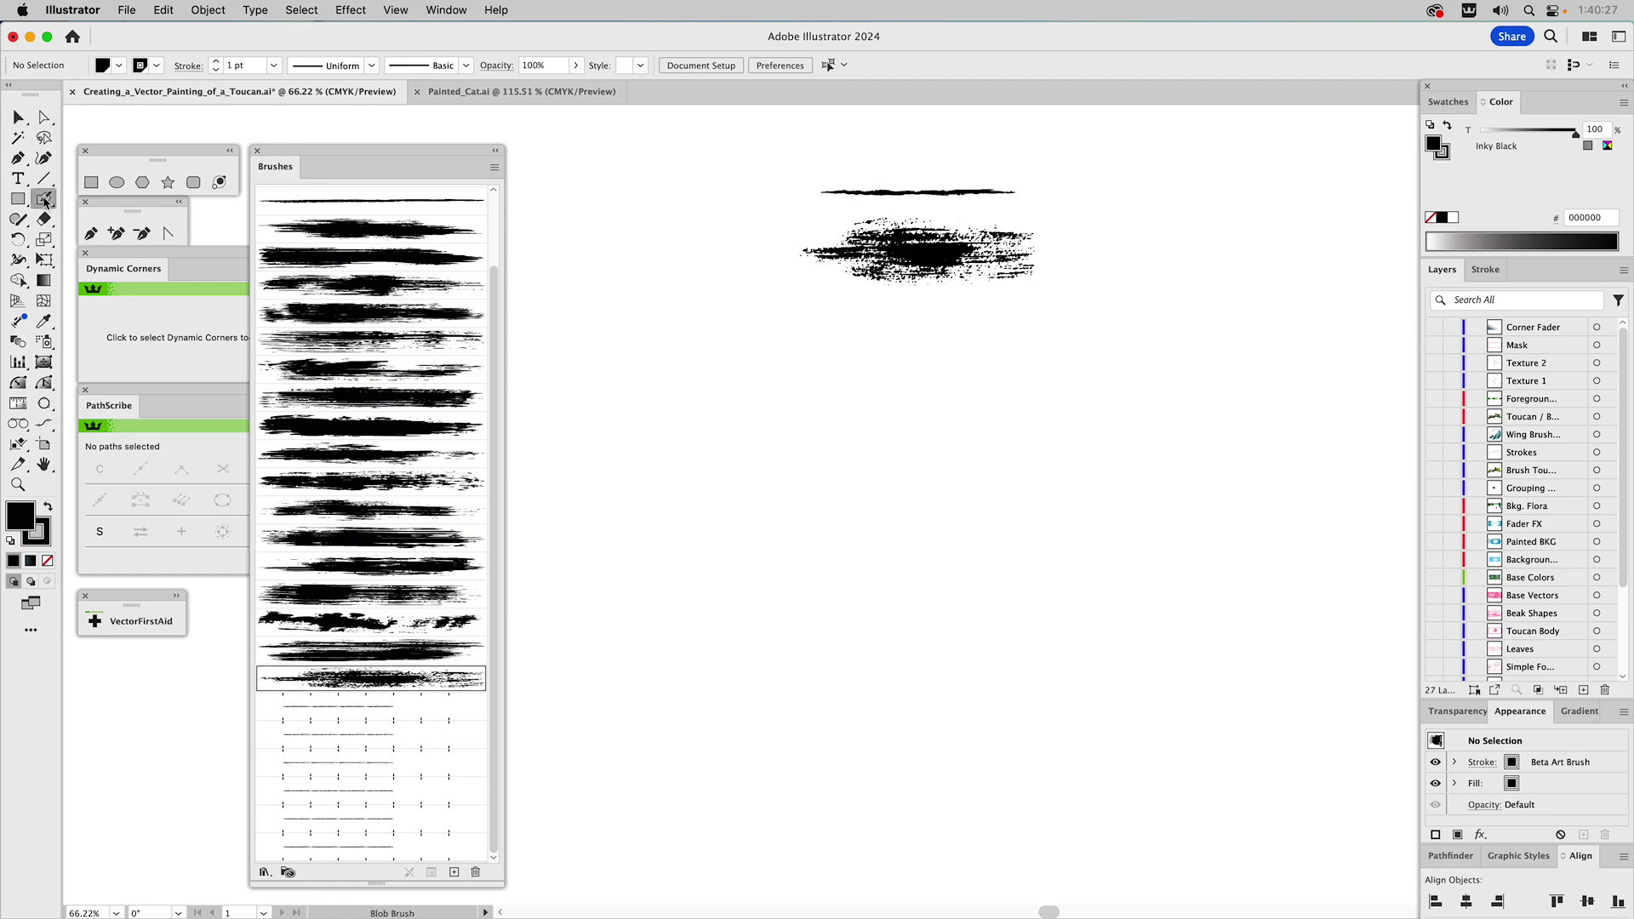
left_click(45, 199)
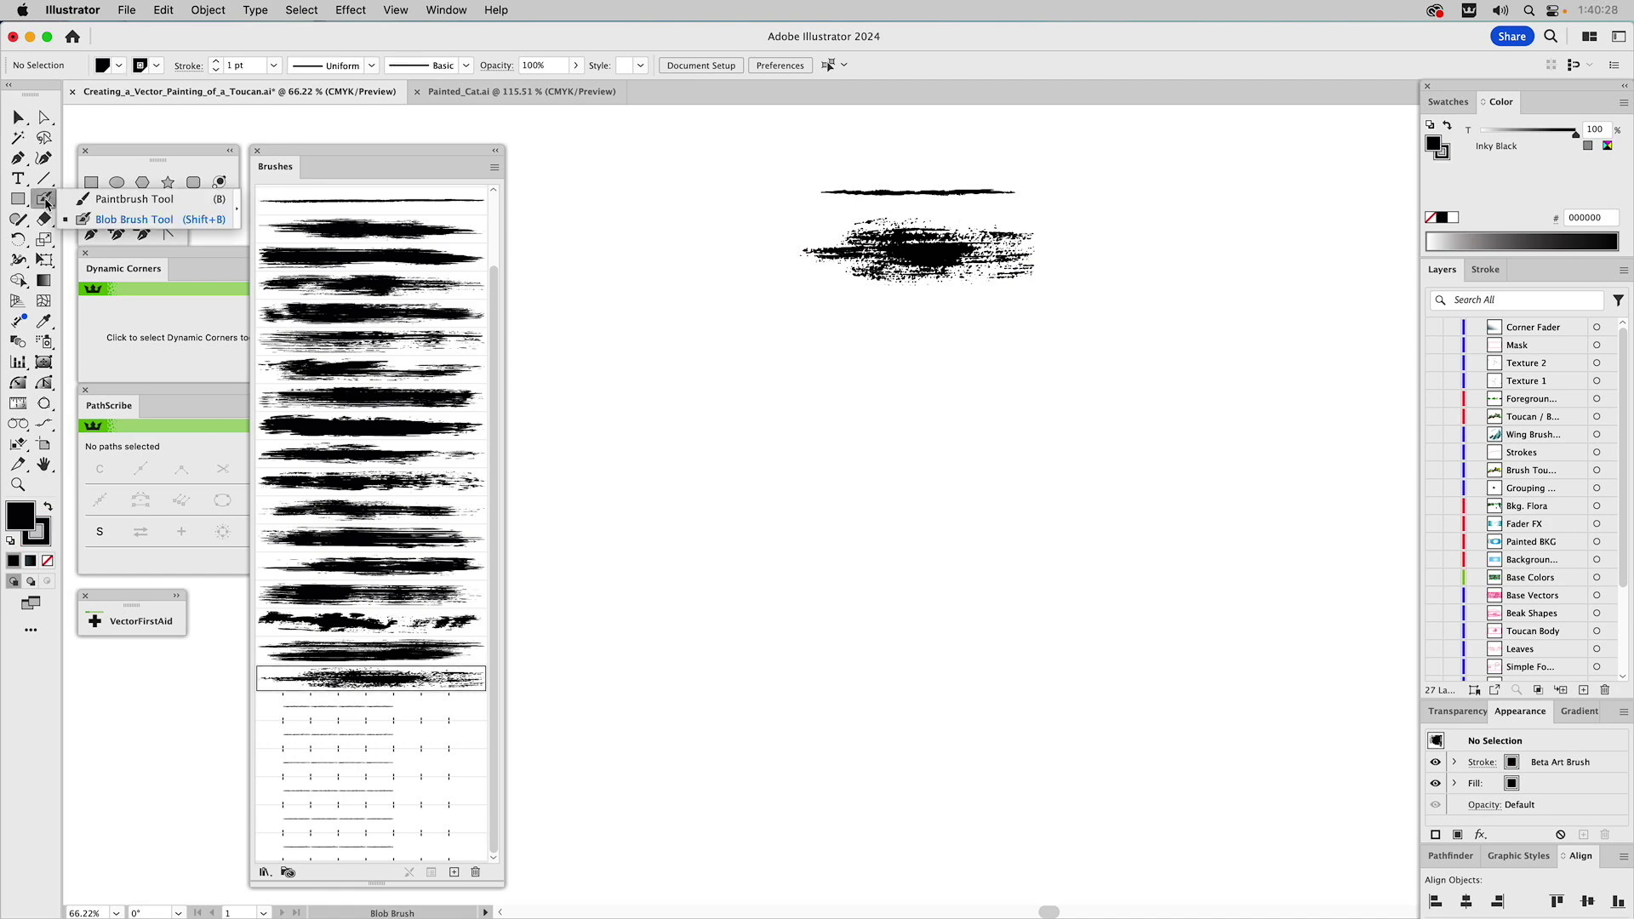
left_click(107, 201)
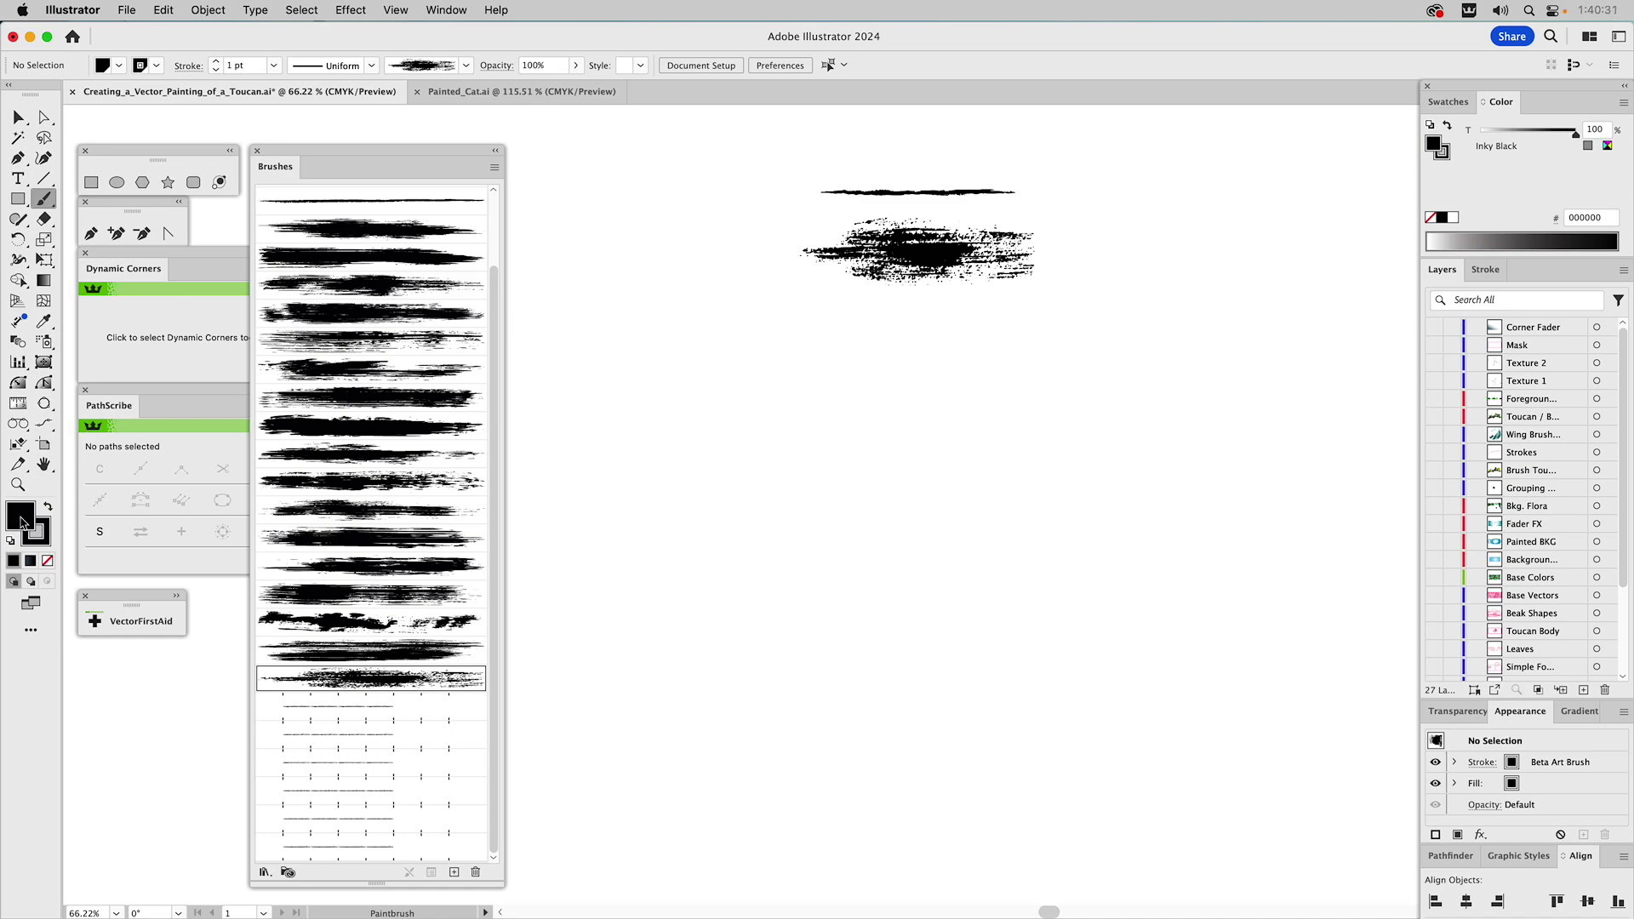
left_click(48, 561)
left_click(48, 542)
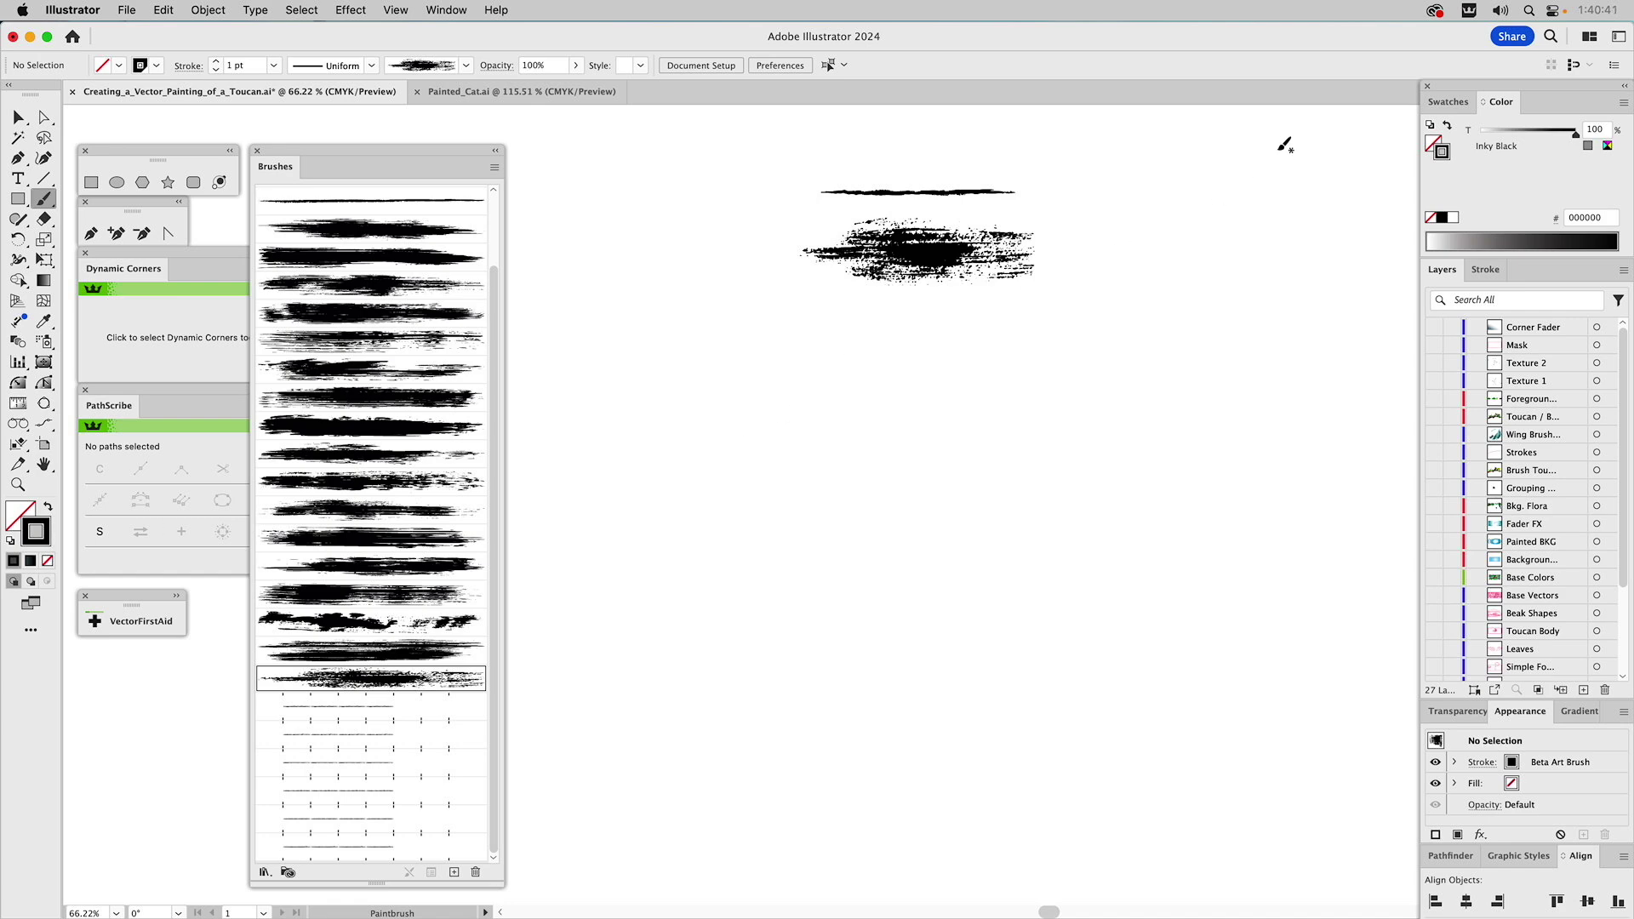
Choose an orange stroke swatch and paint a long wavy stroke from left to right below the black texture.
left_click(1448, 103)
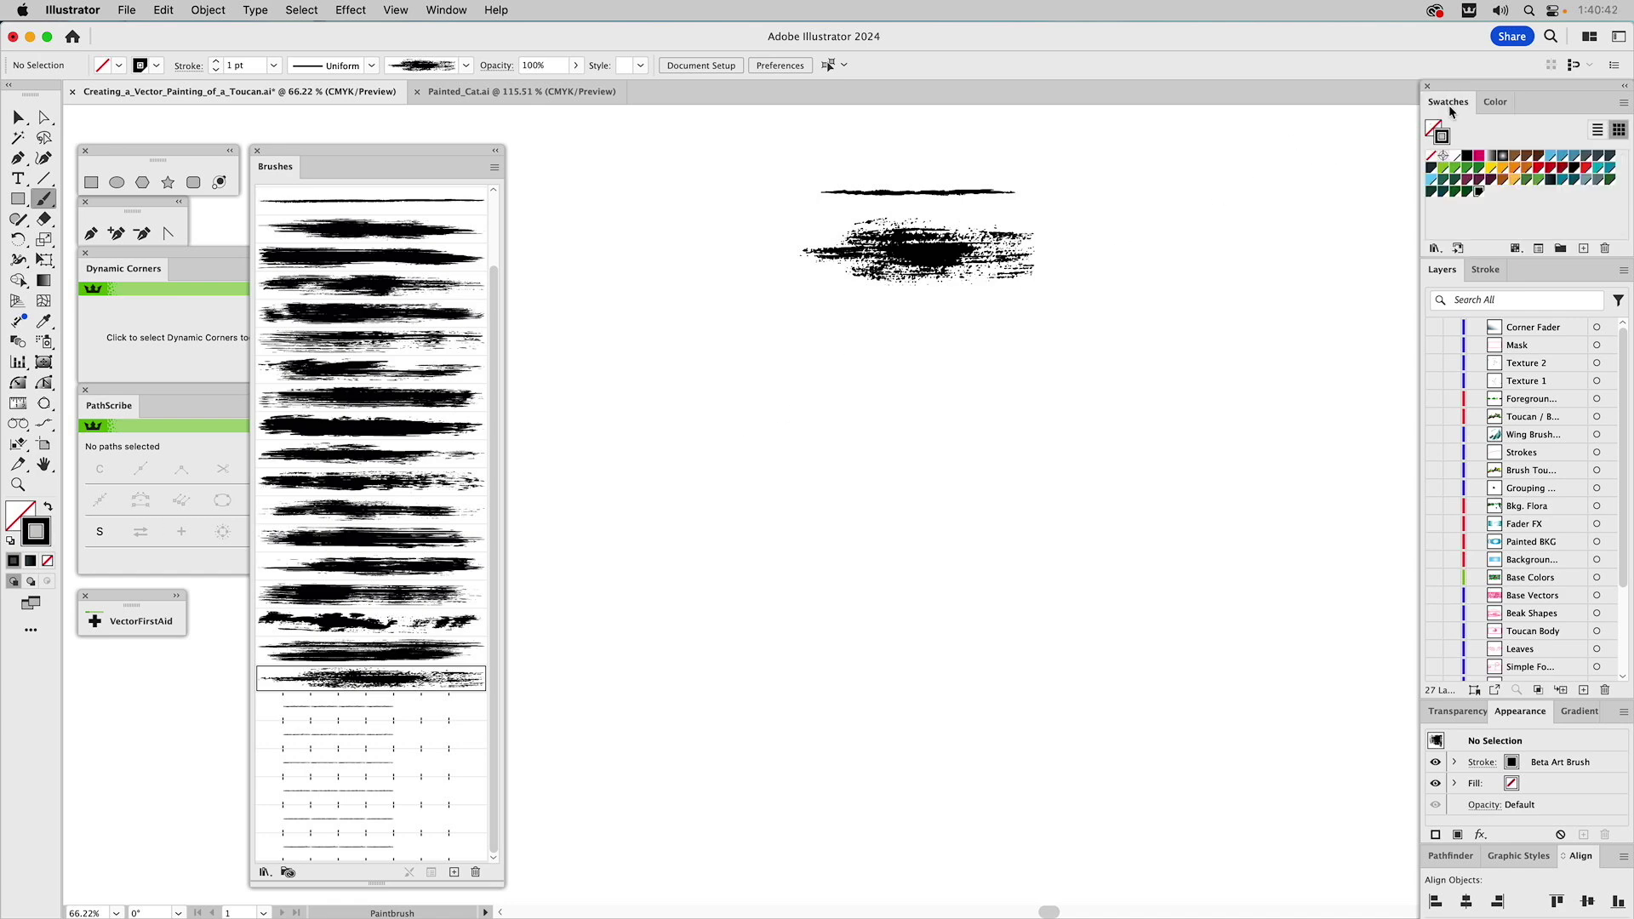
left_click(1527, 171)
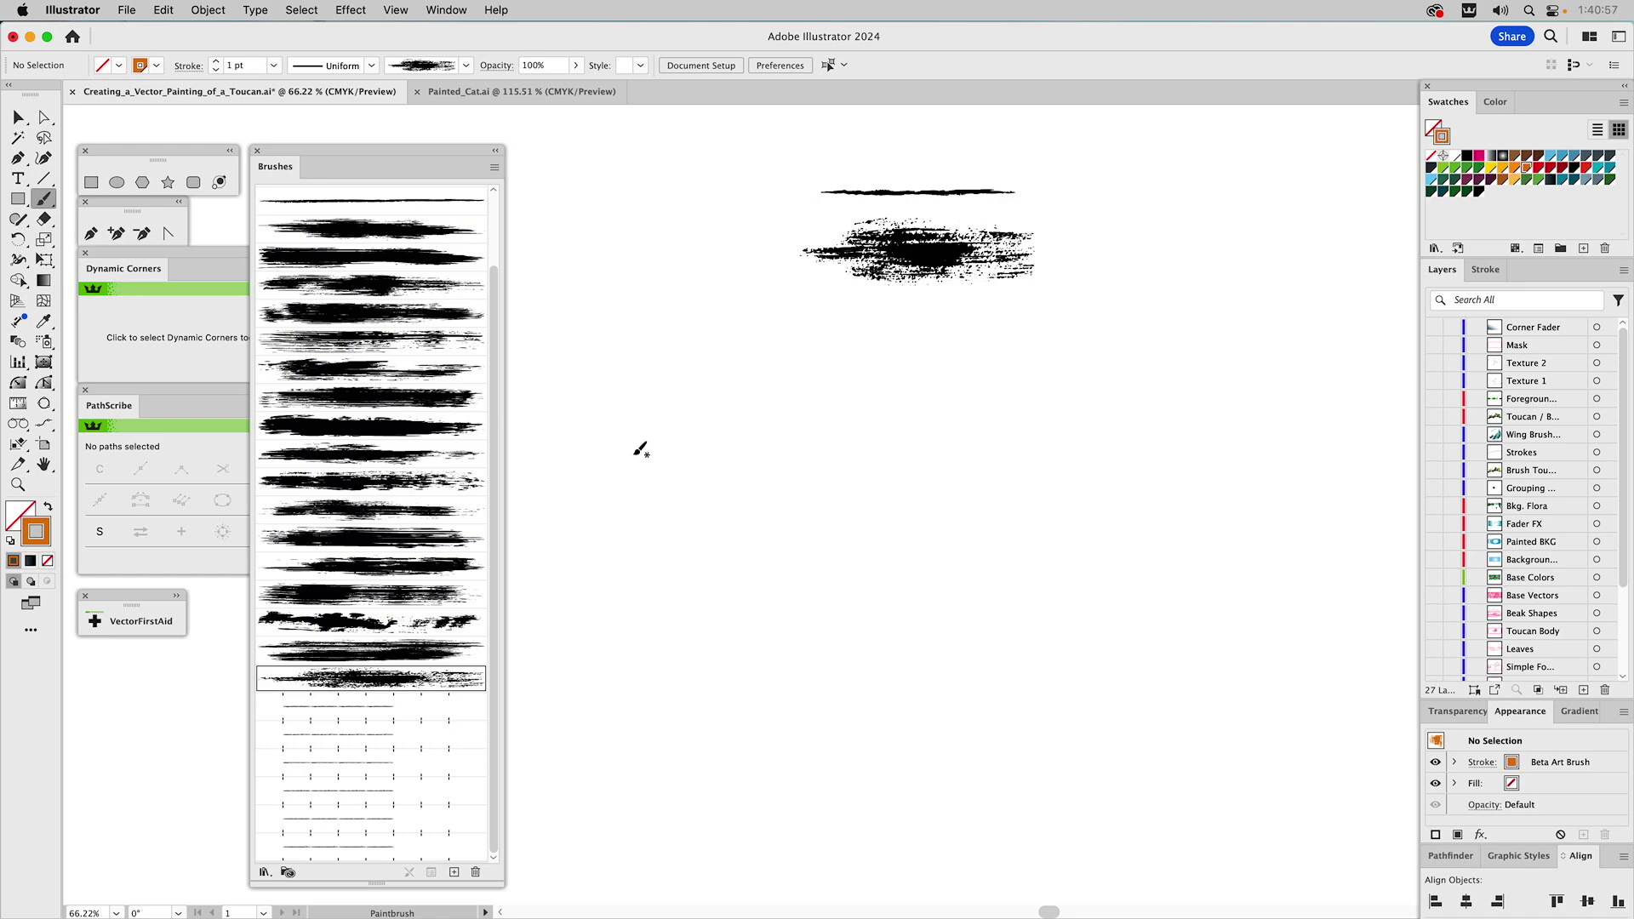
mouse_move(621, 466)
left_mouse_down()
mouse_move(660, 452)
mouse_move(1158, 504)
mouse_move(1265, 433)
left_mouse_up()
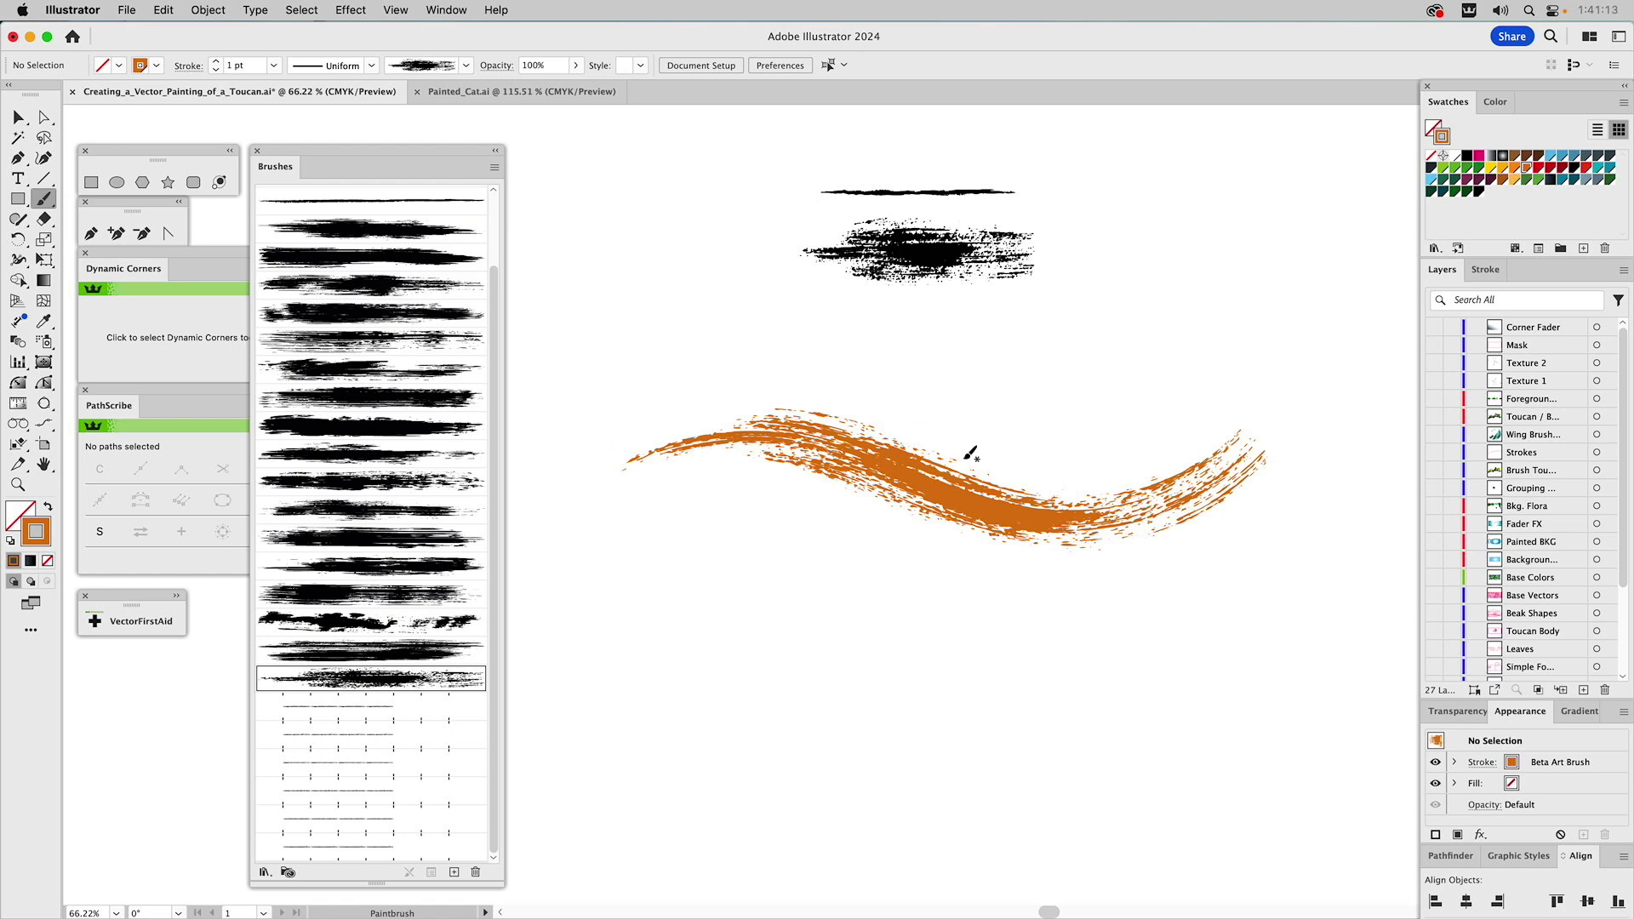
Try a second orange wavy stroke about 10.1 in wide, painted left to right above the first, and delete it.
mouse_move(642, 375)
left_mouse_down()
mouse_move(741, 352)
mouse_move(1017, 397)
mouse_move(1181, 321)
left_mouse_up()
key("v")
left_click(900, 366)
key("b")
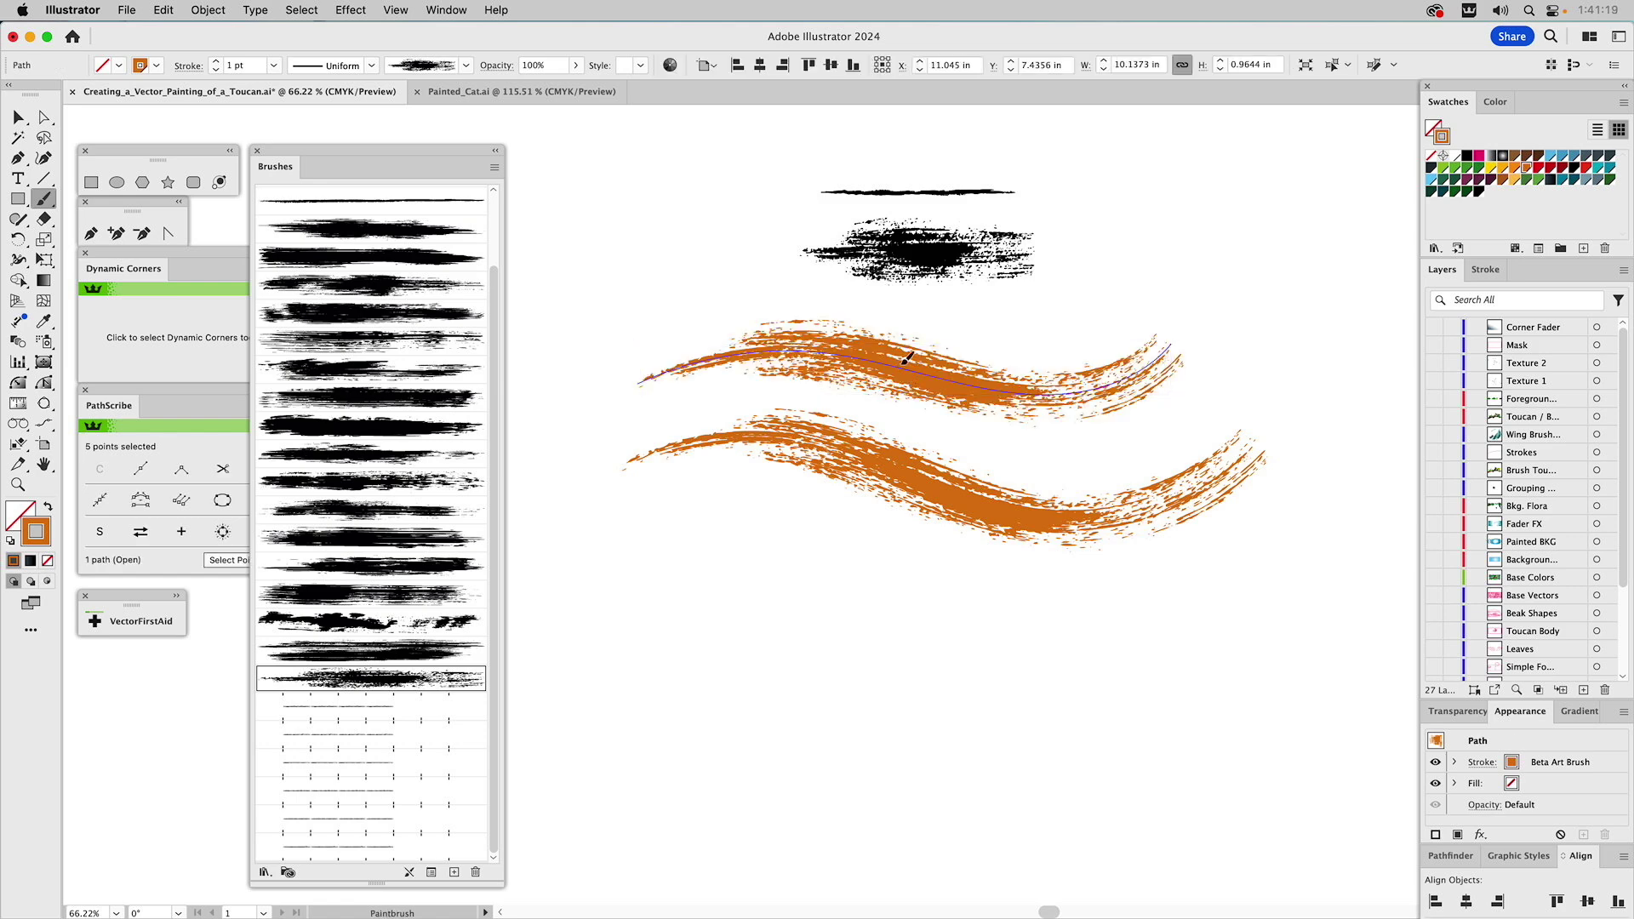
key("Delete")
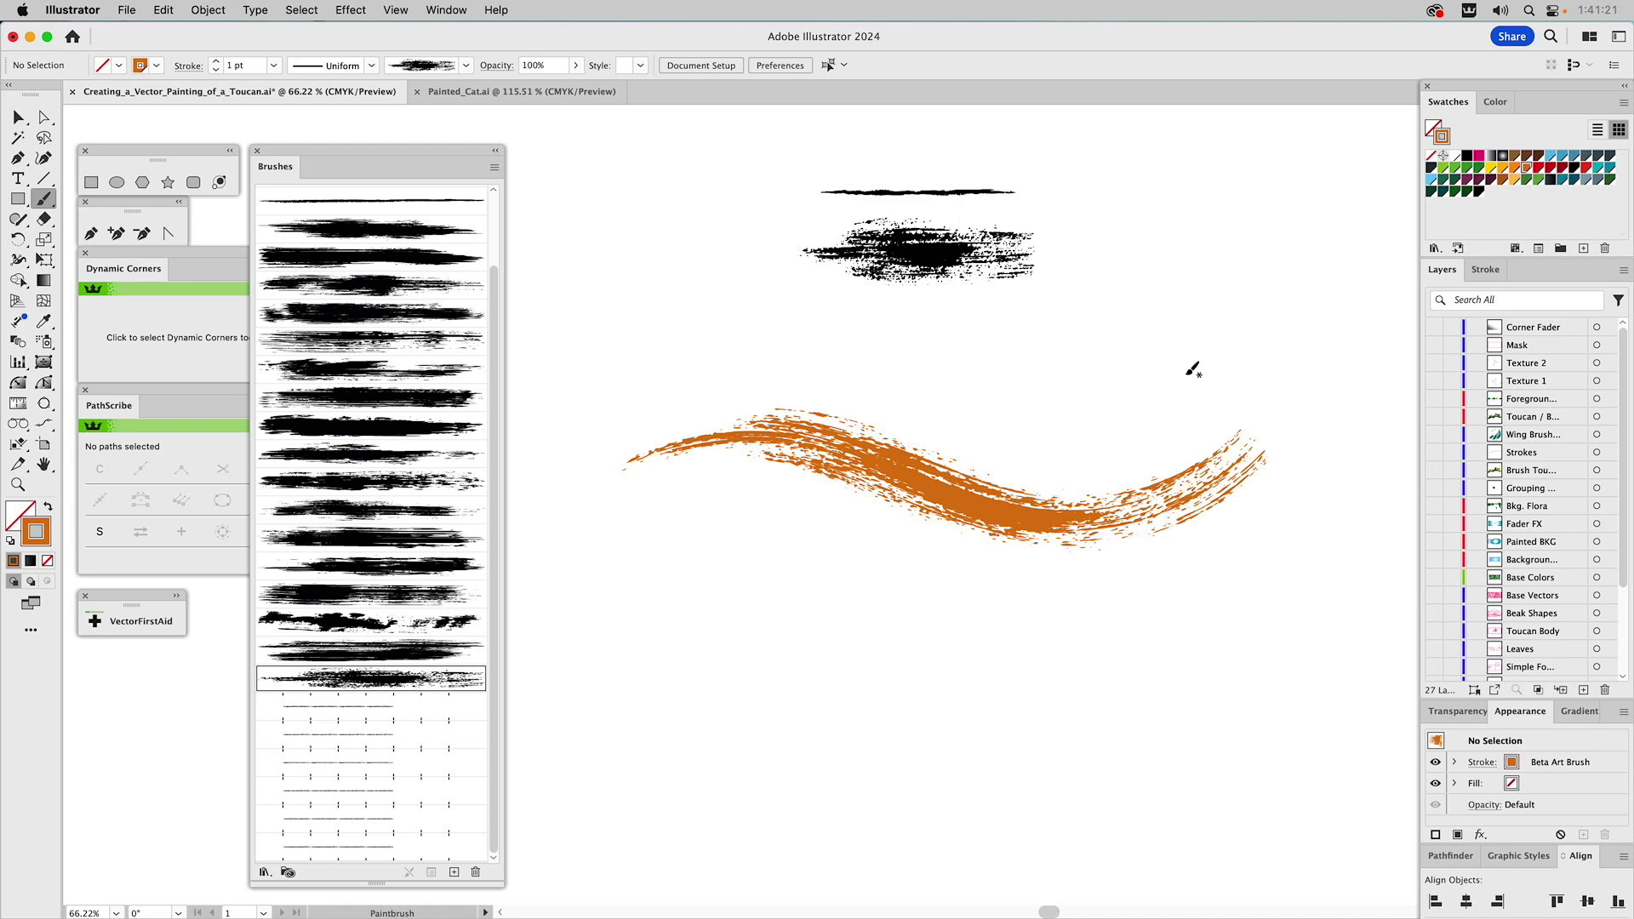
Try an orange stroke about 9.1 in wide, painted right to left above the wavy stroke, and delete it.
mouse_move(1183, 365)
left_mouse_down()
mouse_move(965, 377)
mouse_move(711, 335)
left_mouse_up()
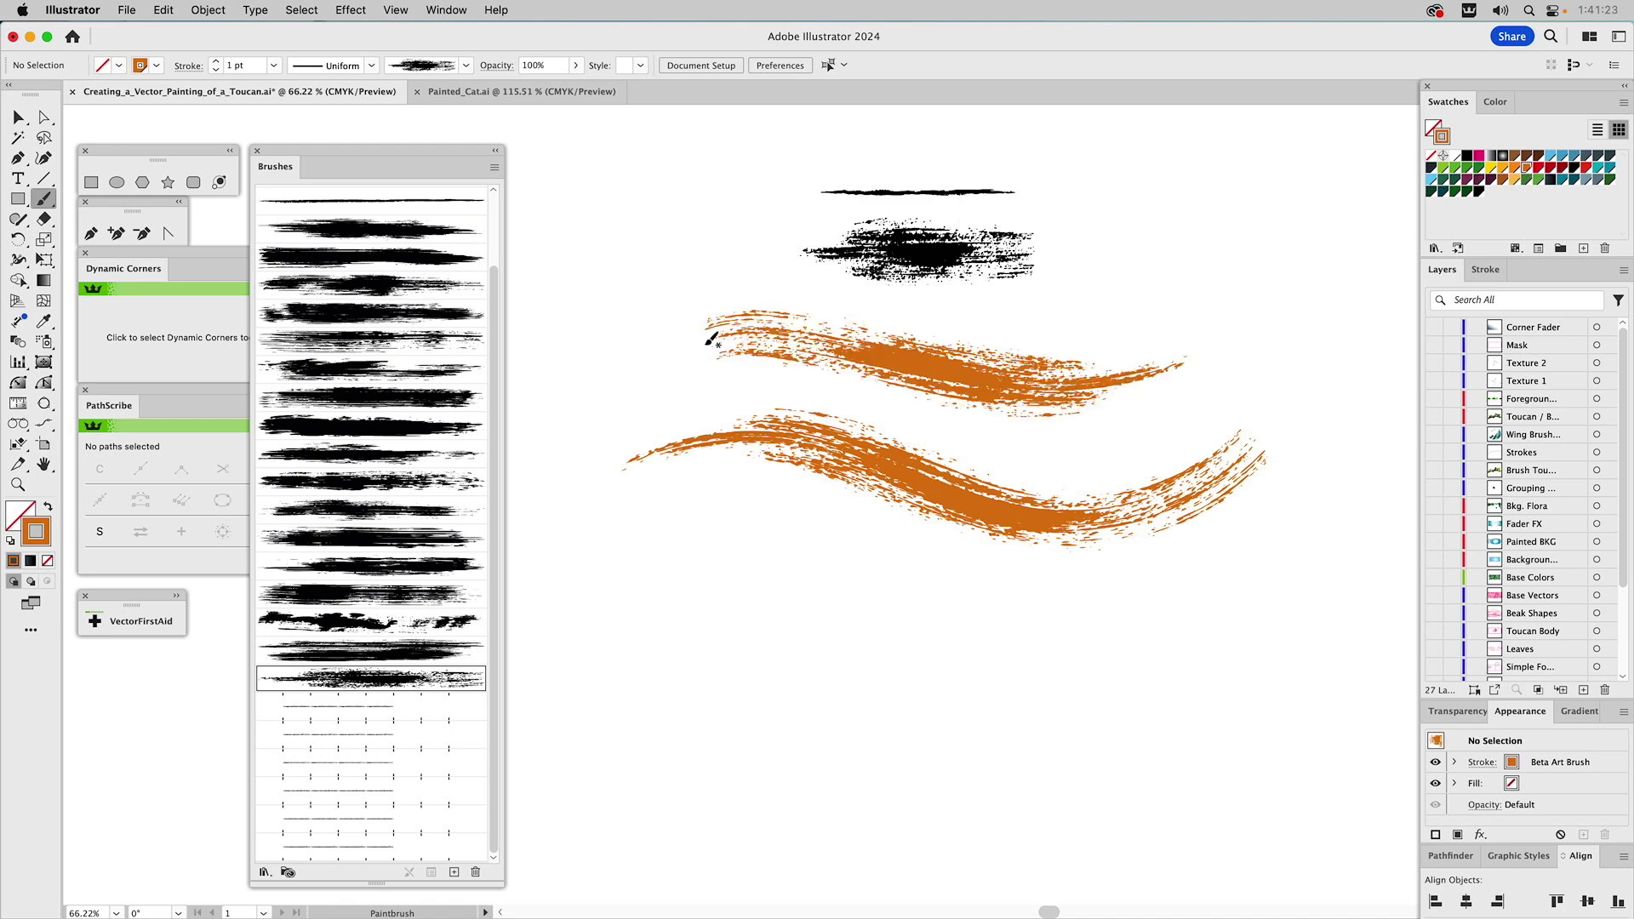
left_click(938, 355, "super")
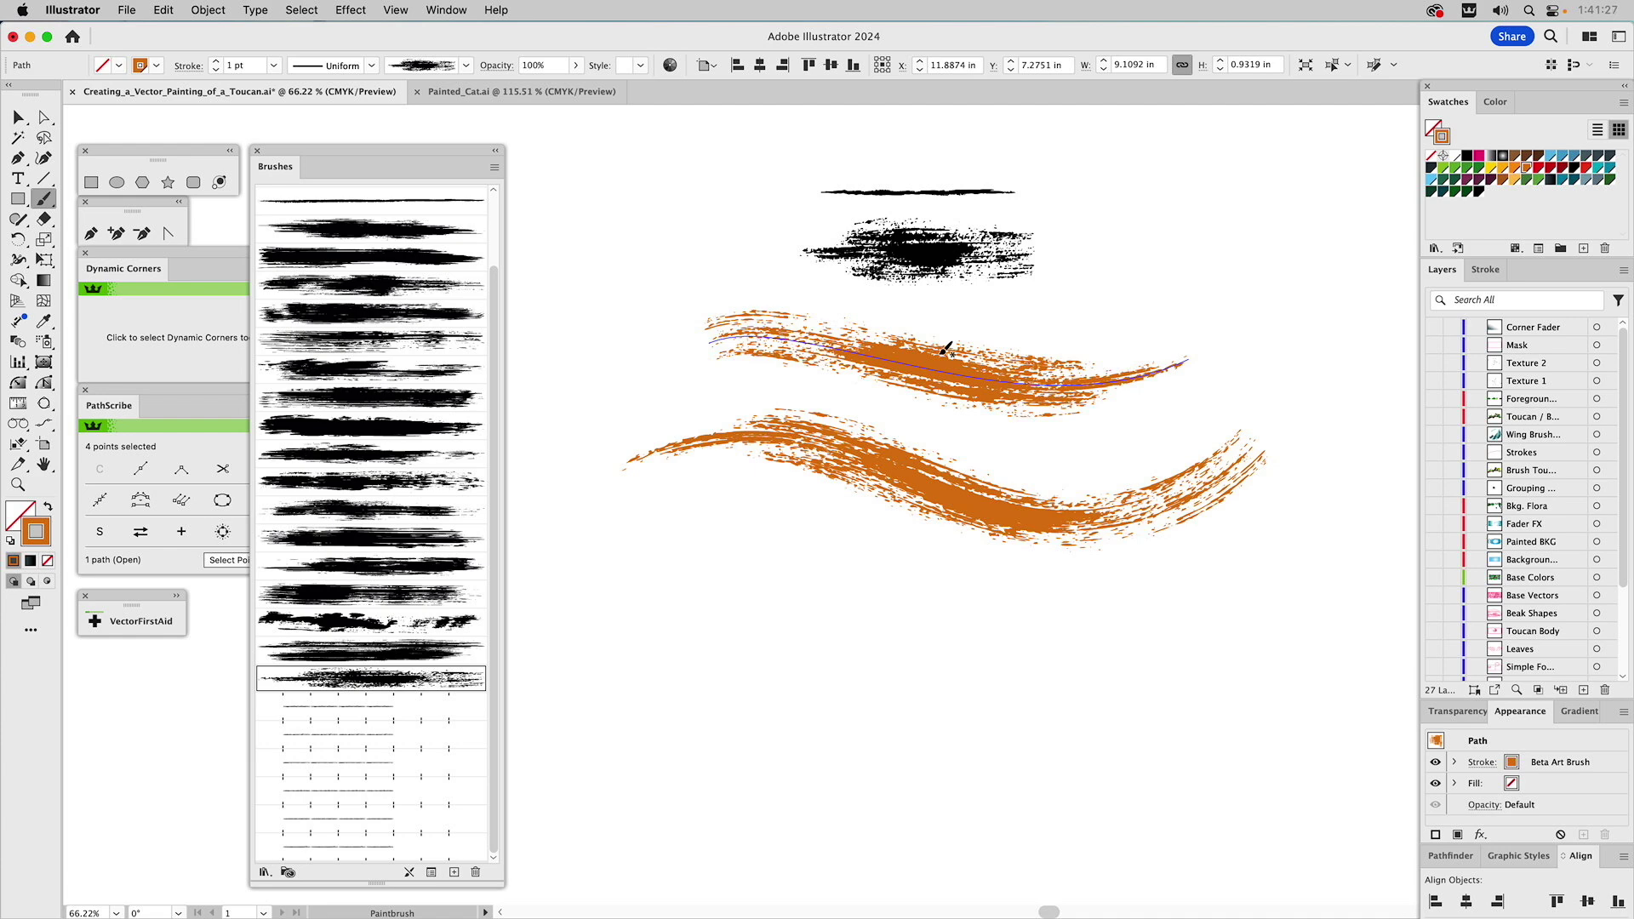
key("Delete")
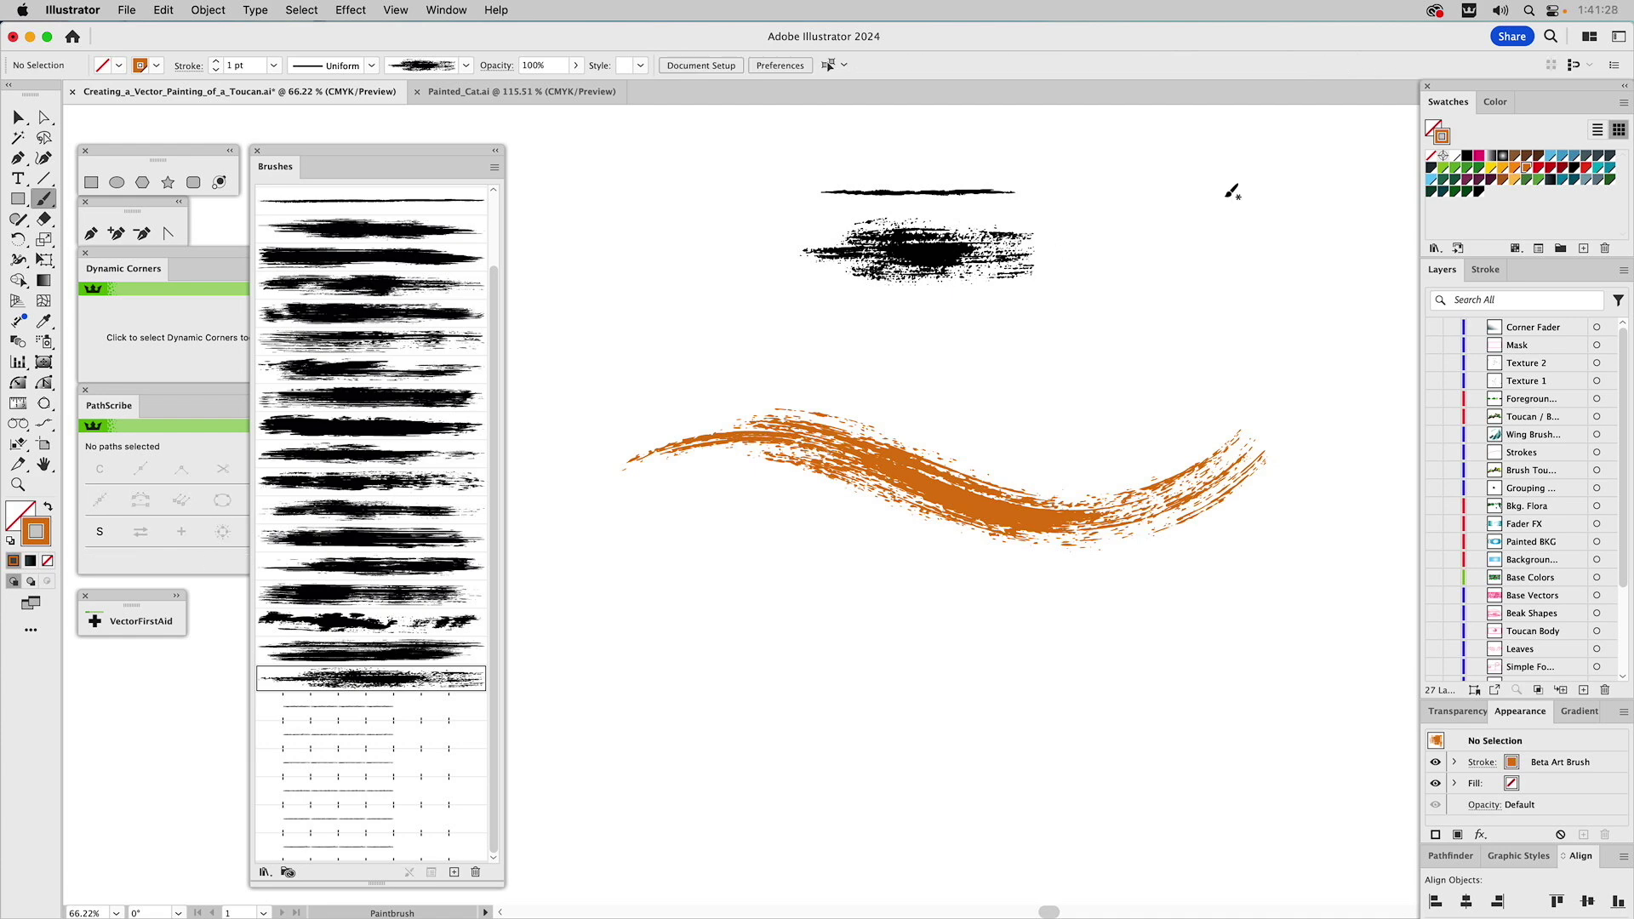
Paint a light blue stroke from right to left across the orange one, using the Multiply blending mode.
left_click(1561, 159)
left_click(1457, 711)
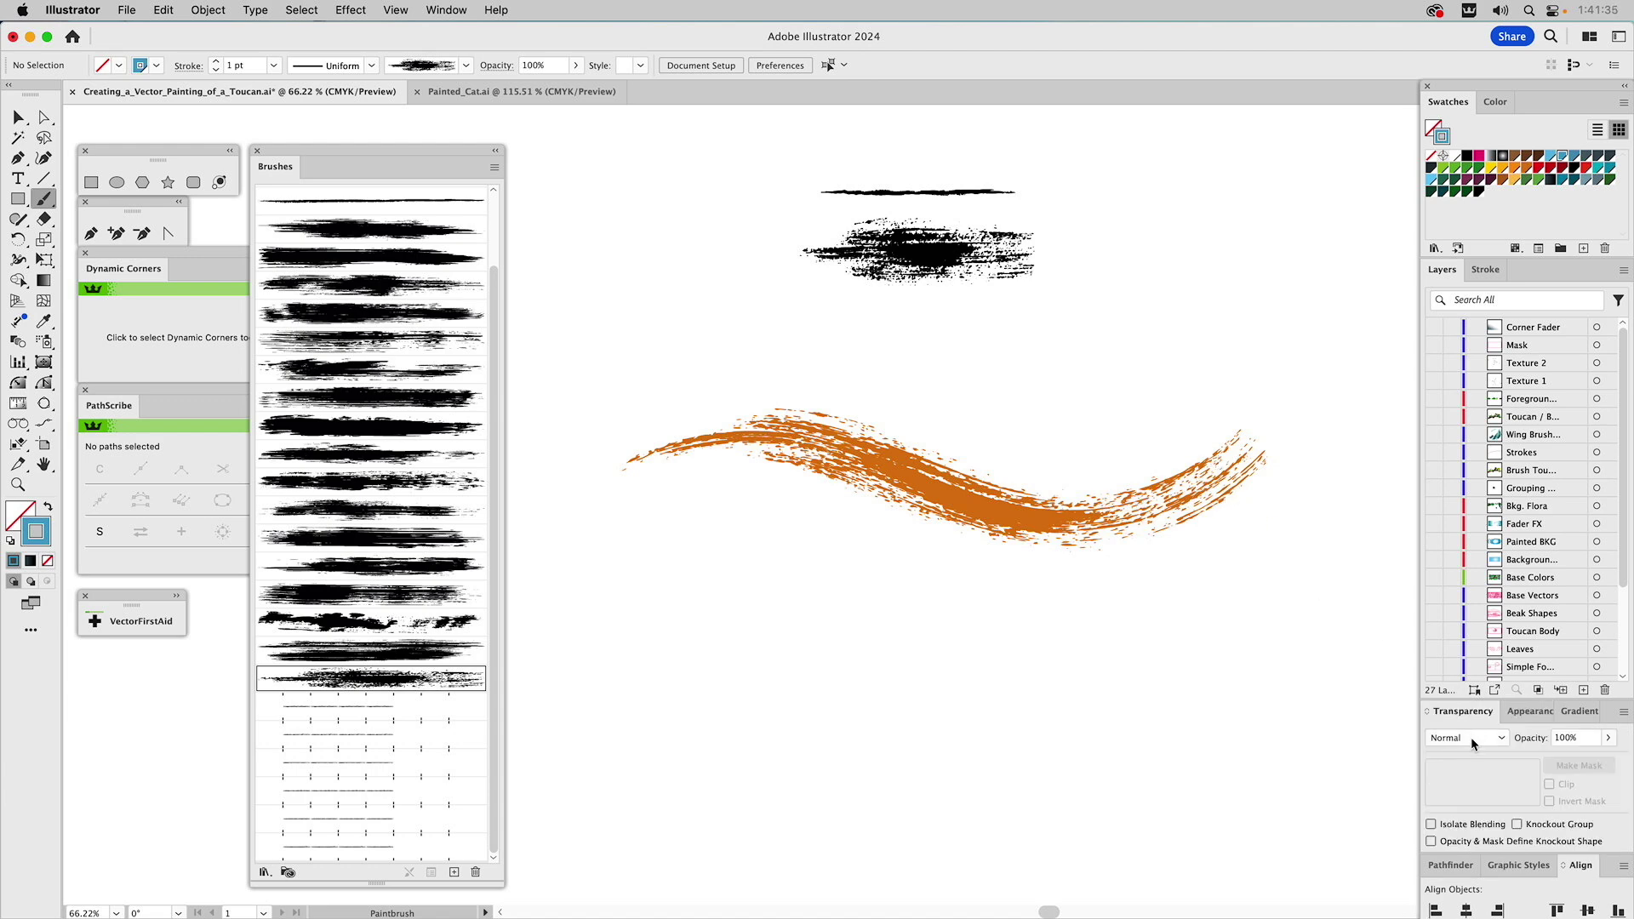
left_click(1470, 737)
left_click(1484, 466)
mouse_move(1210, 494)
left_mouse_down()
mouse_move(955, 476)
mouse_move(721, 492)
left_mouse_up()
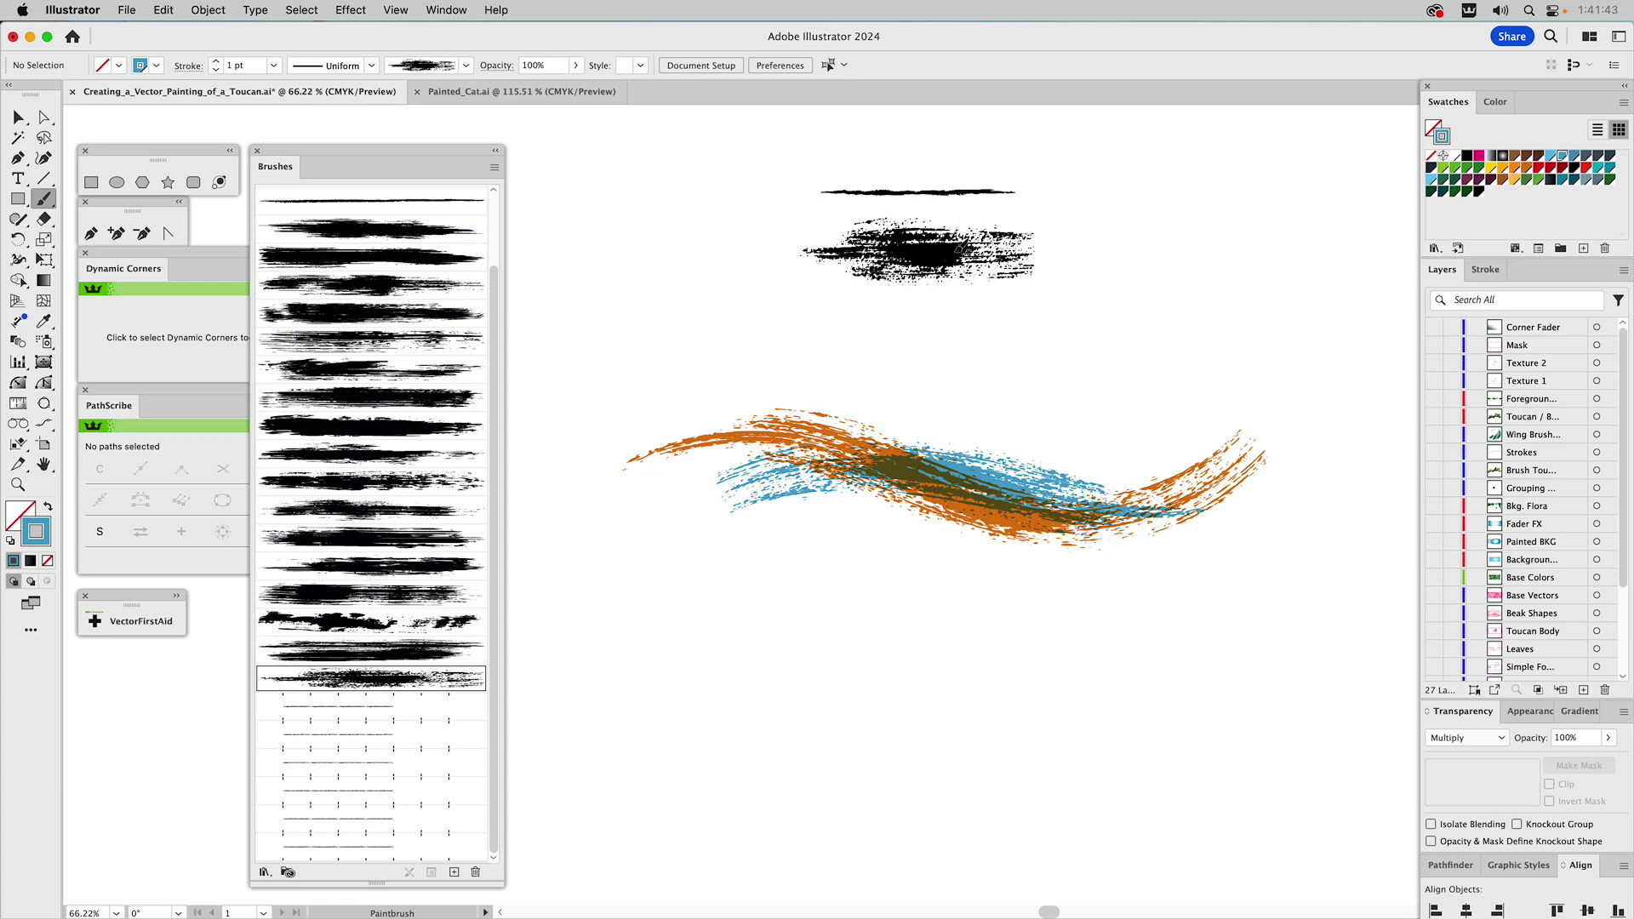
Try a looping blue Beta Art Brush stroke about 12.4 by 3.4 in below the overlapping strokes, and delete it.
left_click(341, 851)
mouse_move(644, 652)
left_mouse_down()
mouse_move(672, 618)
mouse_move(754, 781)
mouse_move(964, 754)
left_mouse_up()
mouse_move(995, 697)
left_mouse_down()
mouse_move(1302, 723)
mouse_move(1187, 760)
left_mouse_up()
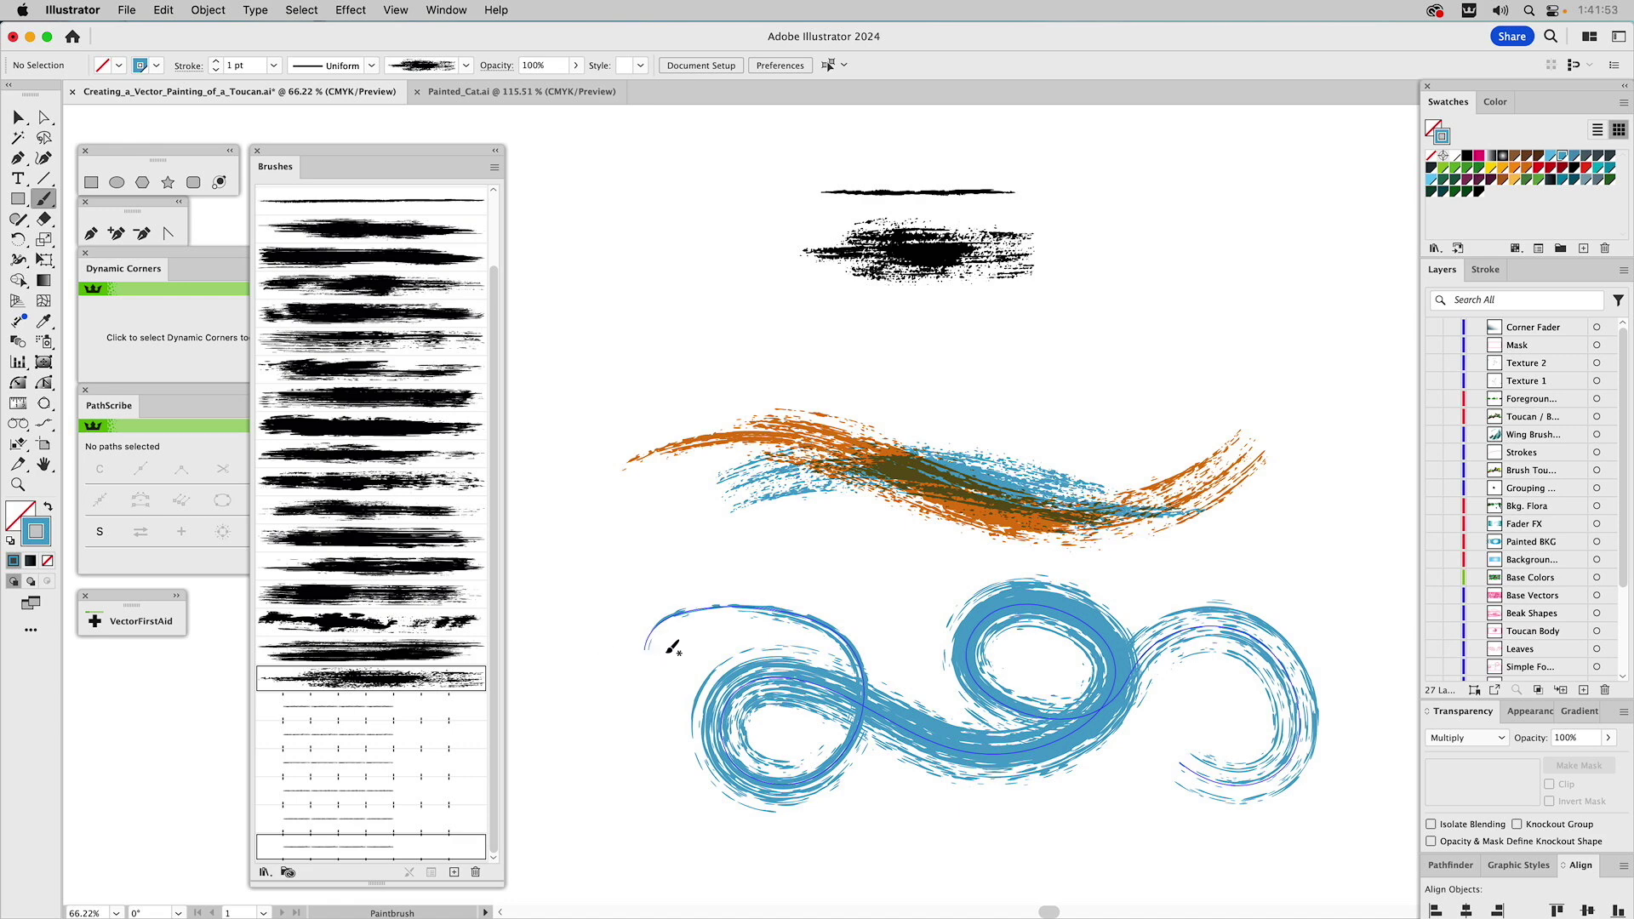
key("v")
left_click_drag(902, 608, 794, 711)
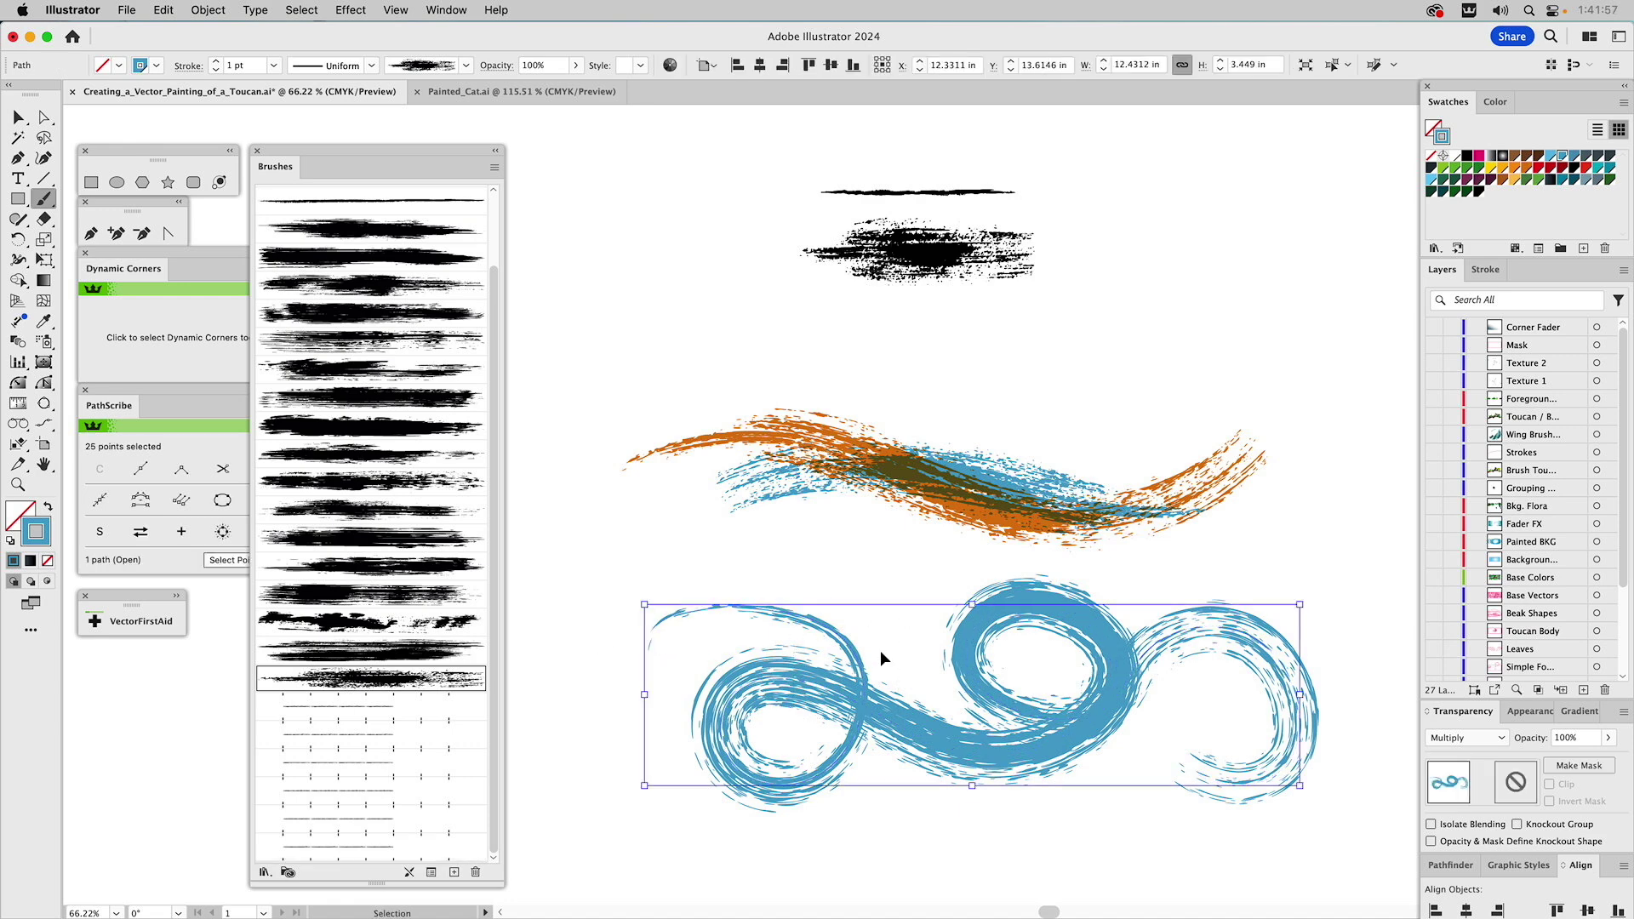
key("b")
key("Delete")
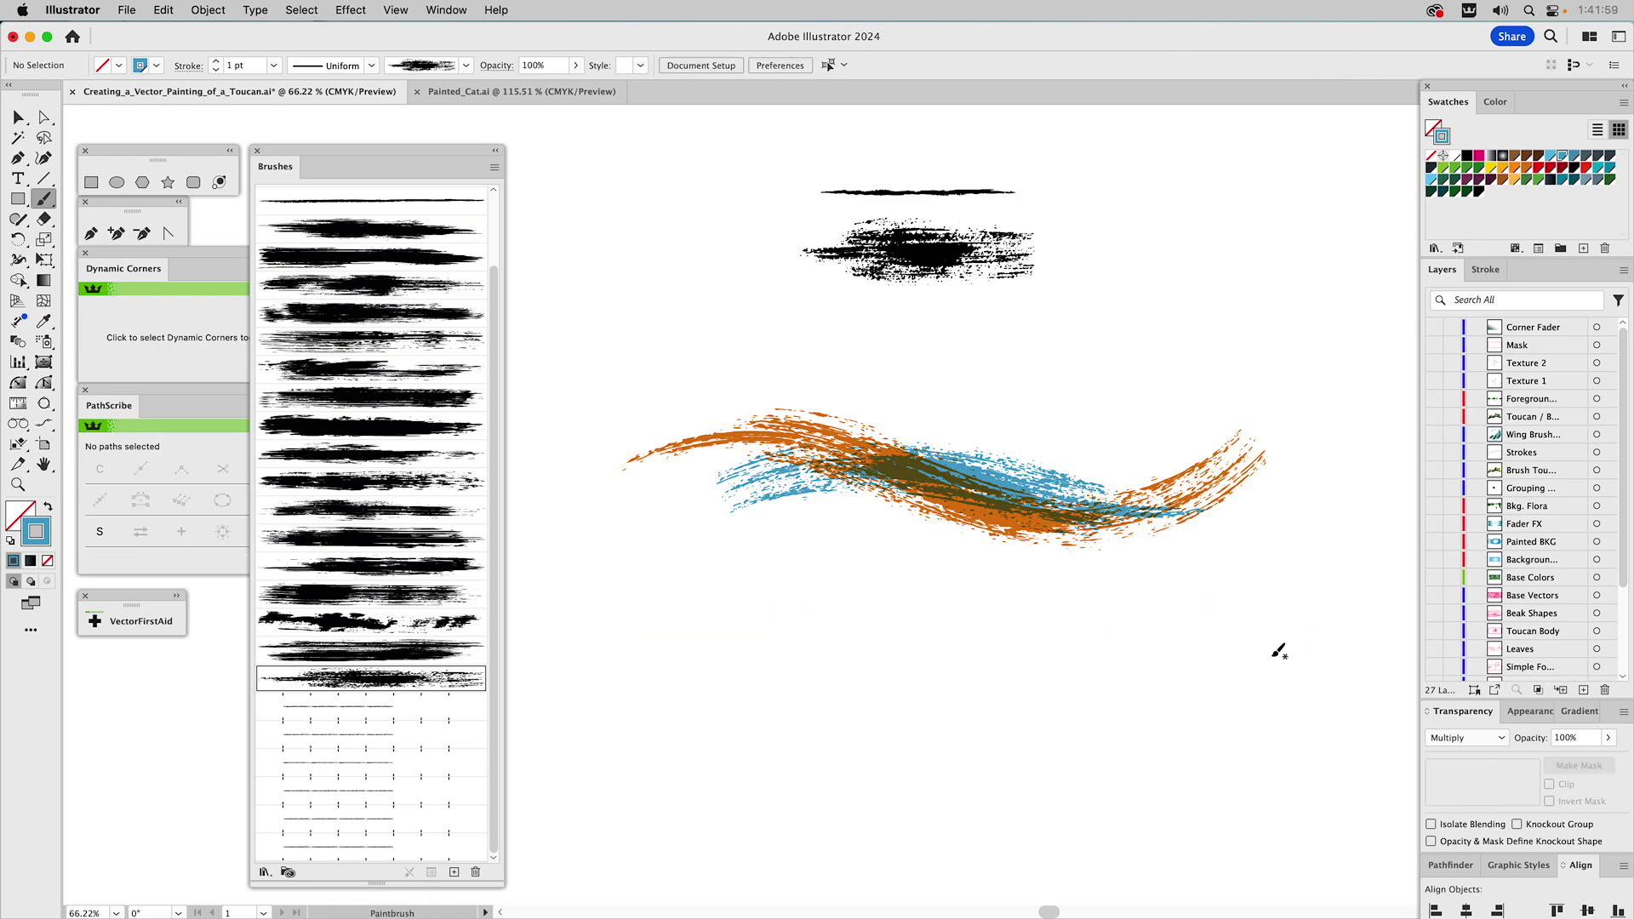
Paint a looping blue line with Beta Line Work Brush below the overlapping strokes, and select it.
left_click(360, 851)
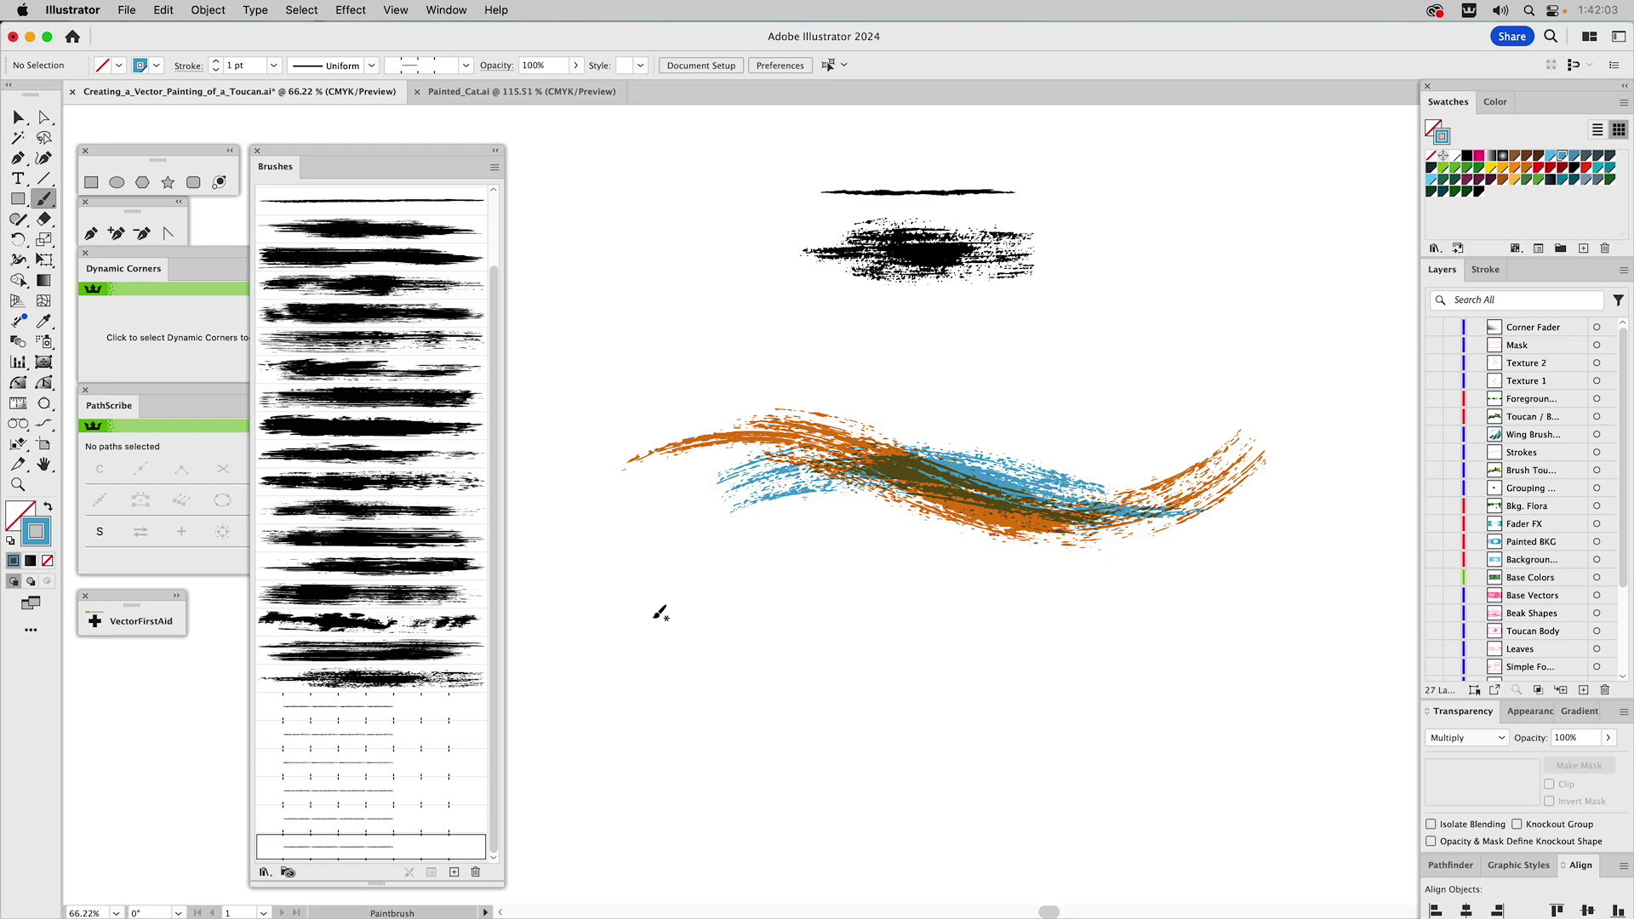
mouse_move(653, 616)
left_mouse_down()
mouse_move(750, 585)
mouse_move(834, 684)
mouse_move(735, 714)
mouse_move(755, 657)
mouse_move(891, 708)
mouse_move(1047, 707)
mouse_move(1008, 587)
mouse_move(930, 649)
mouse_move(1000, 783)
mouse_move(1143, 760)
mouse_move(1180, 622)
mouse_move(1273, 645)
mouse_move(1294, 733)
left_mouse_up()
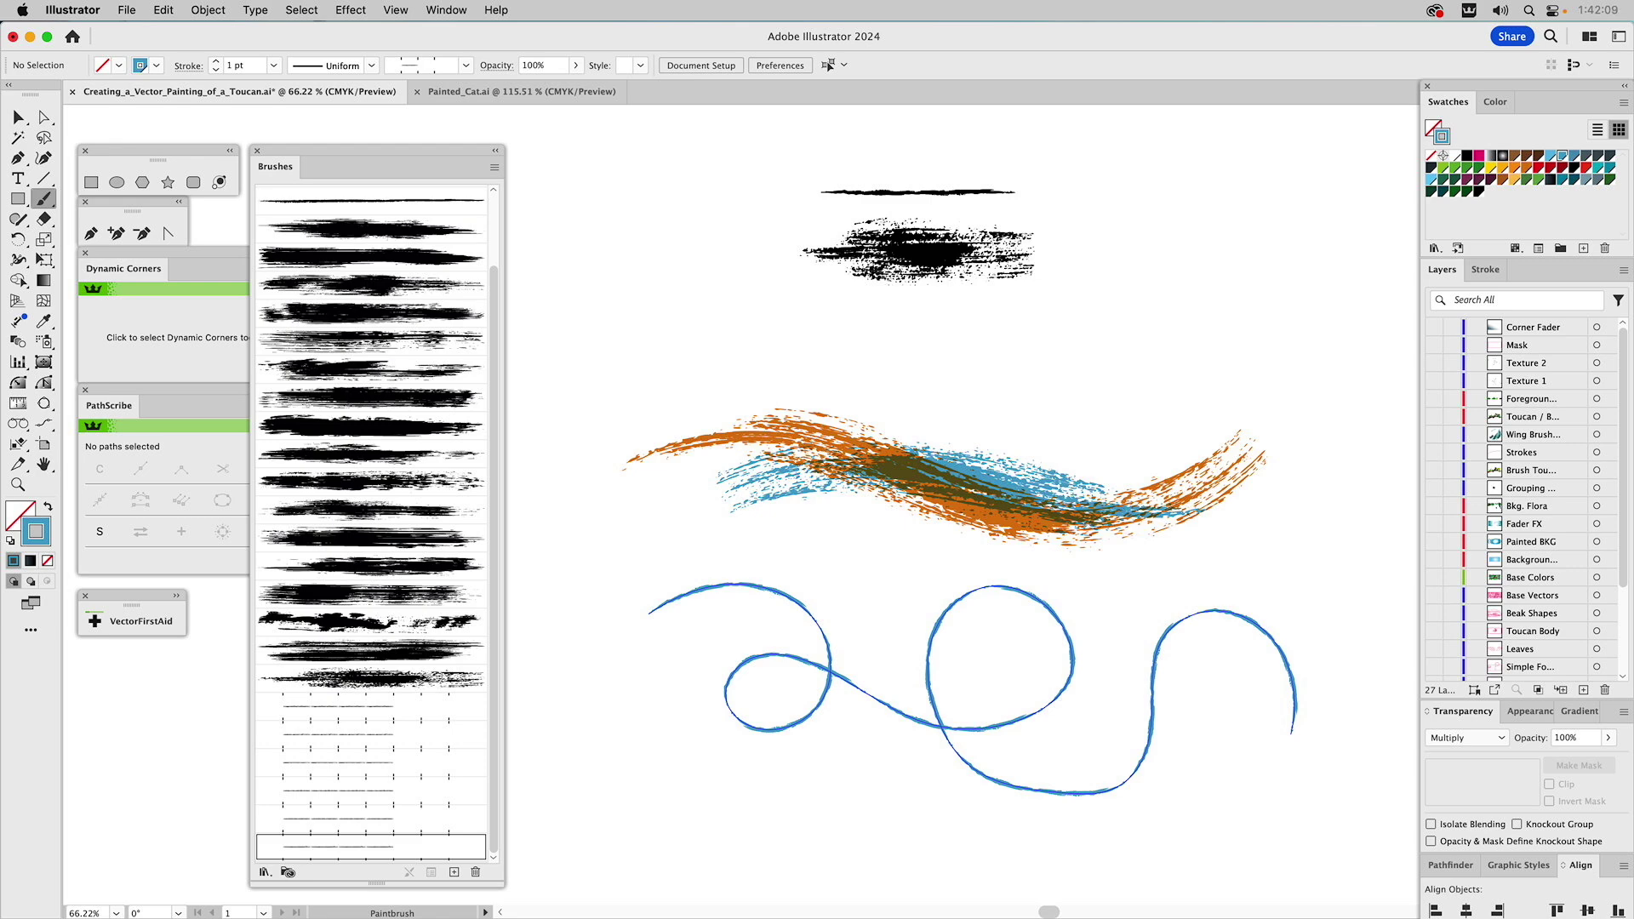
key("v")
left_click(1283, 618)
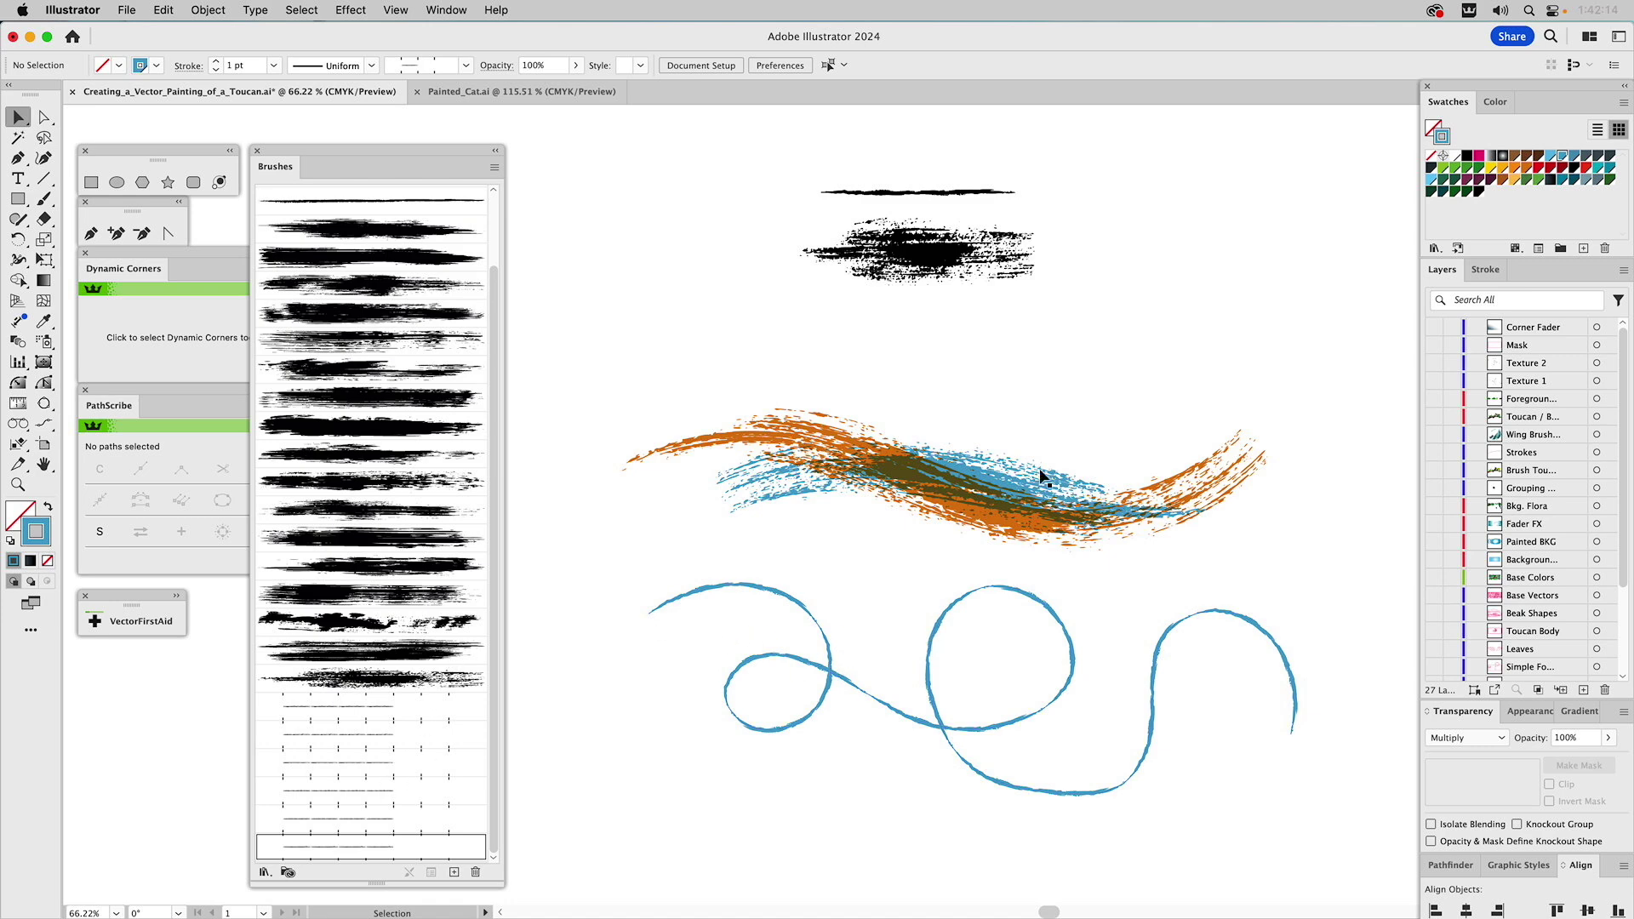
left_click(1052, 611)
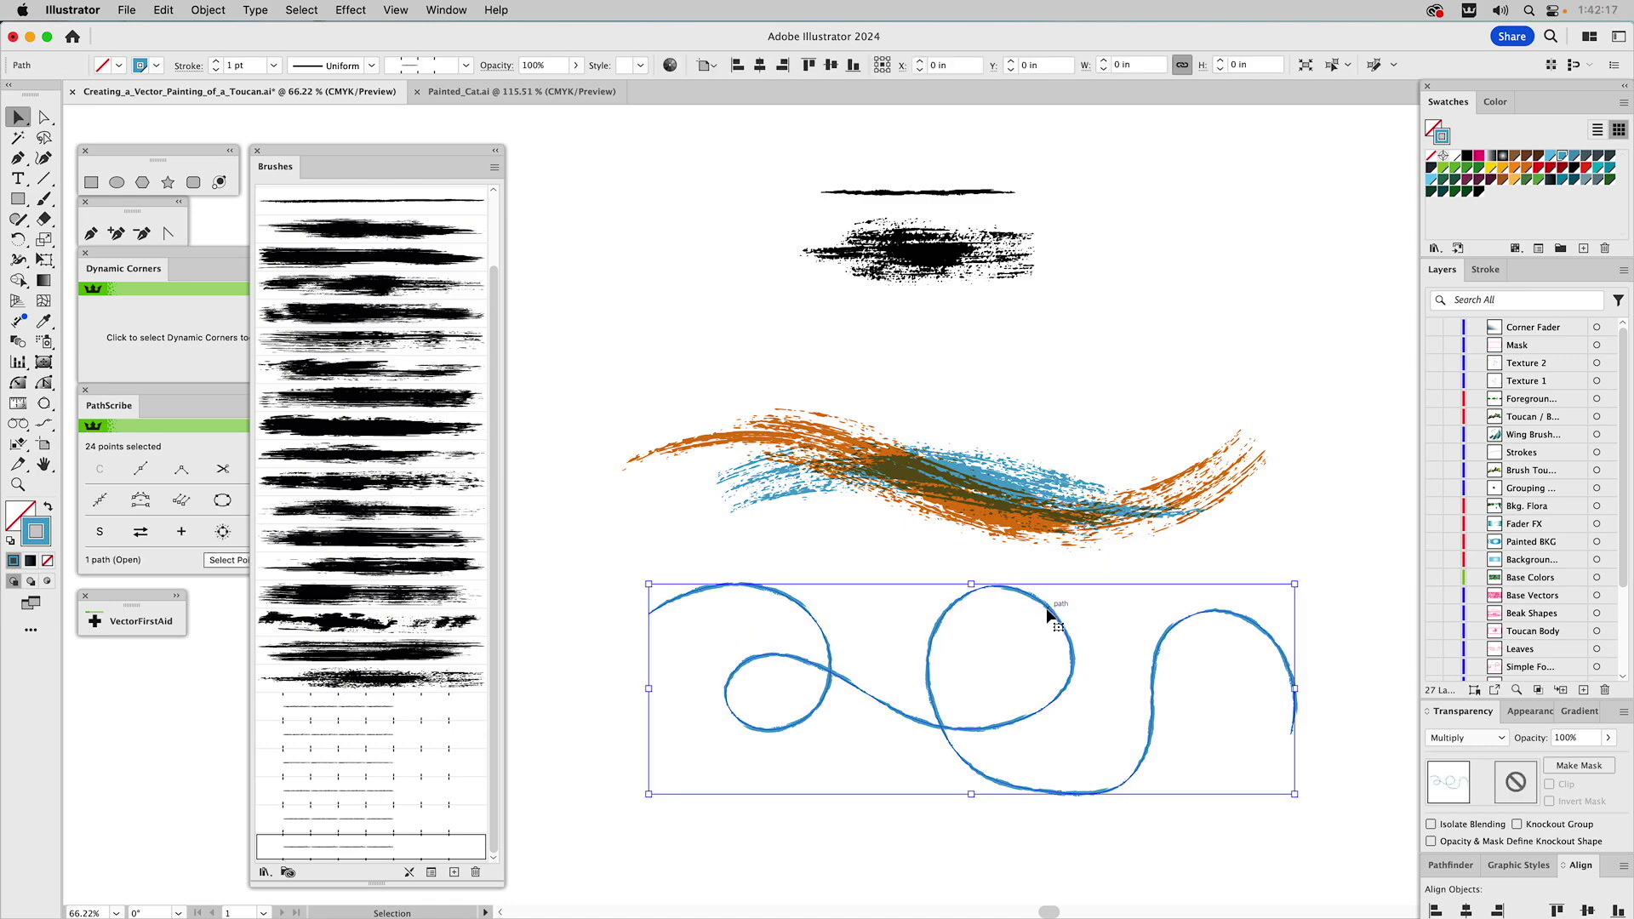
Set the looping blue line's stroke weight to 2 pt and deselect it.
left_click(1485, 268)
left_click(1489, 293)
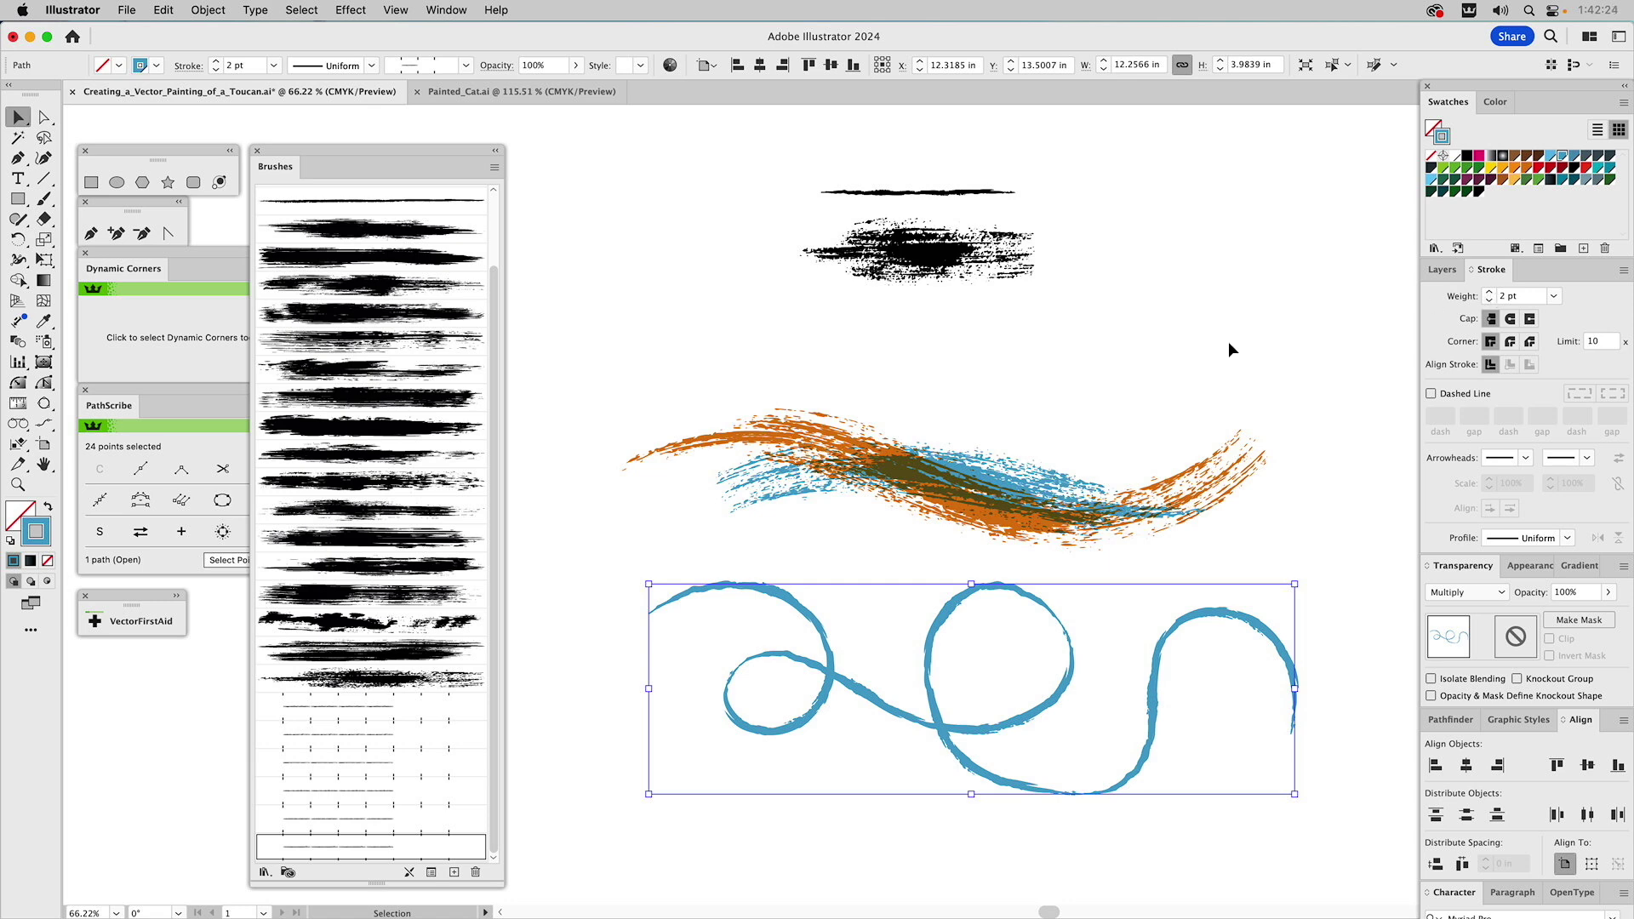
left_click(1310, 245)
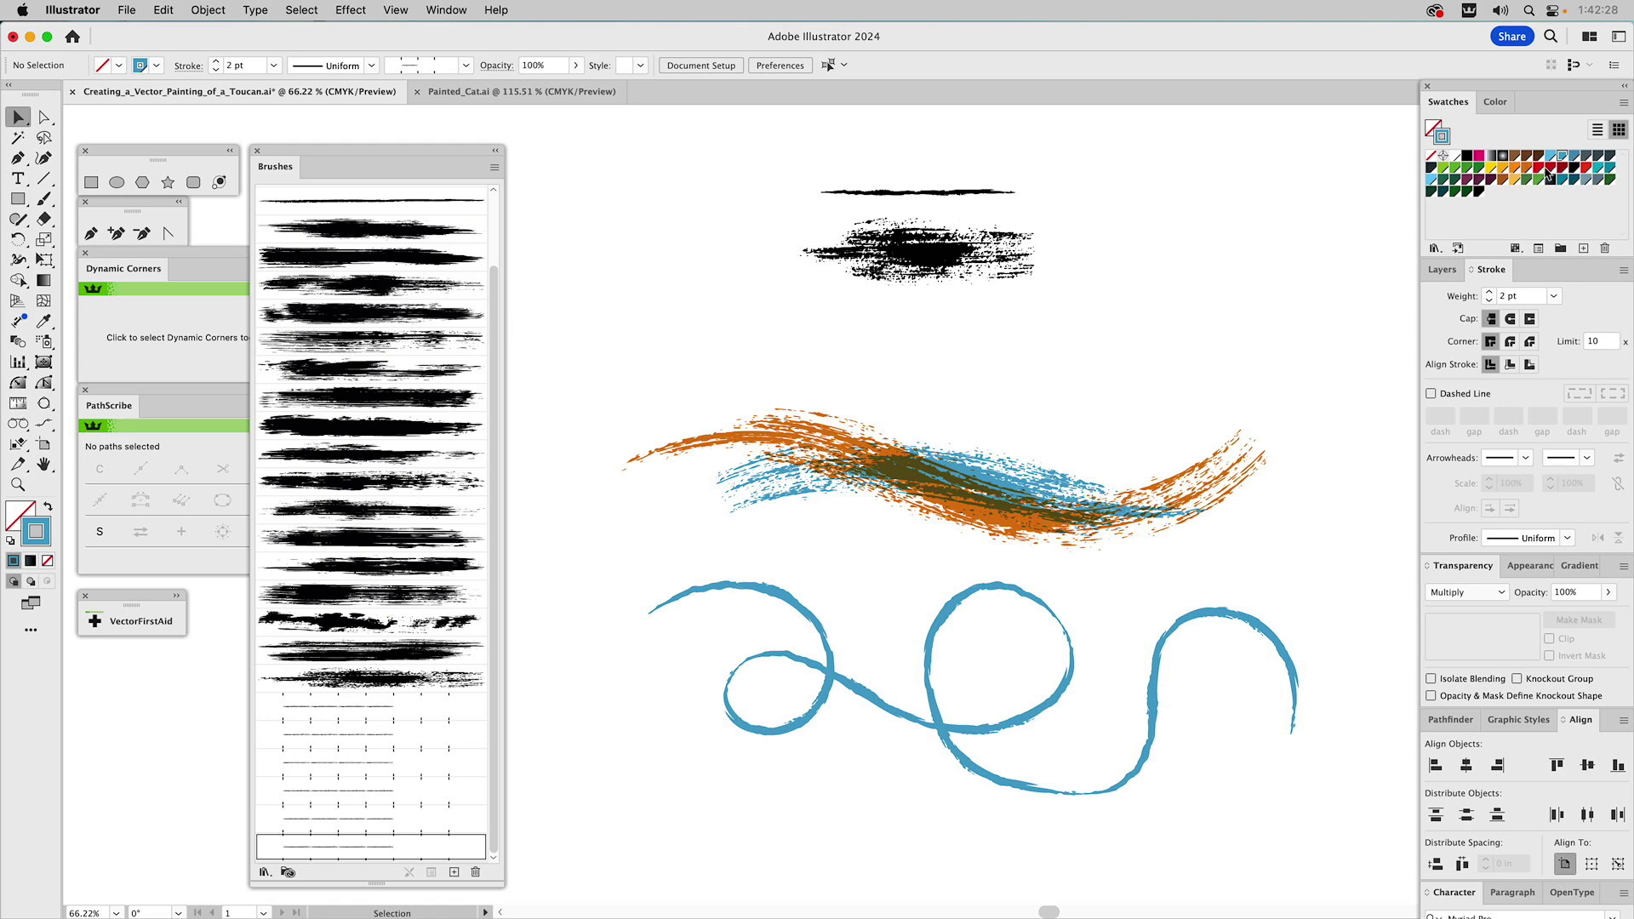
Paint a looping green line about 12.2 by 5.1 in across the looping blue one with the same line brush.
left_click(1468, 167)
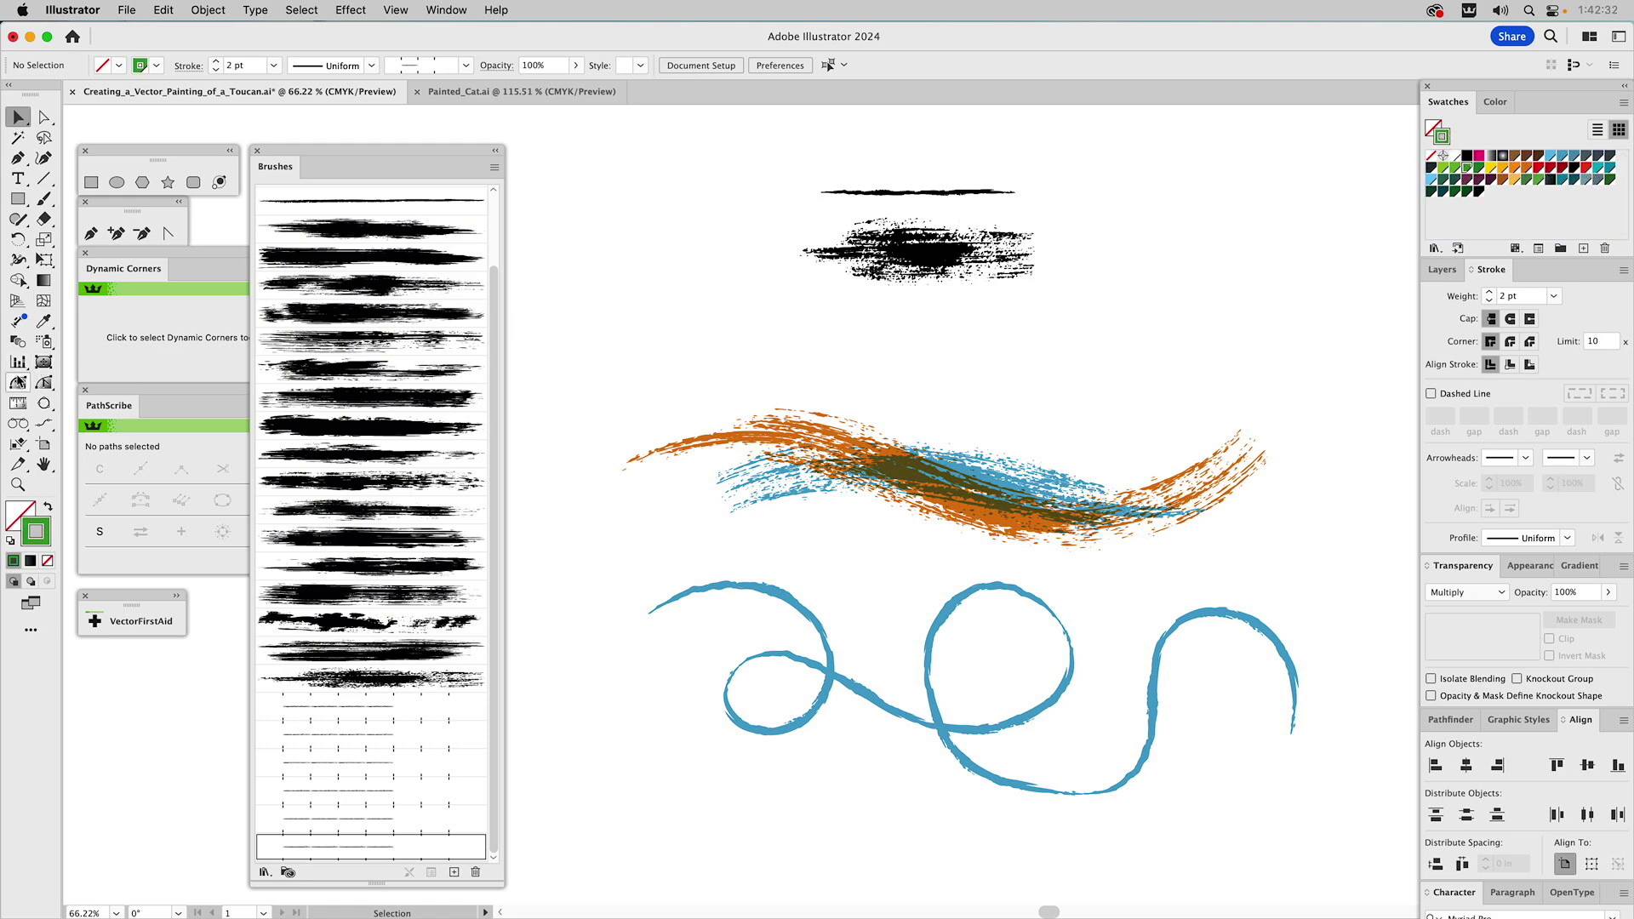
left_click(46, 202)
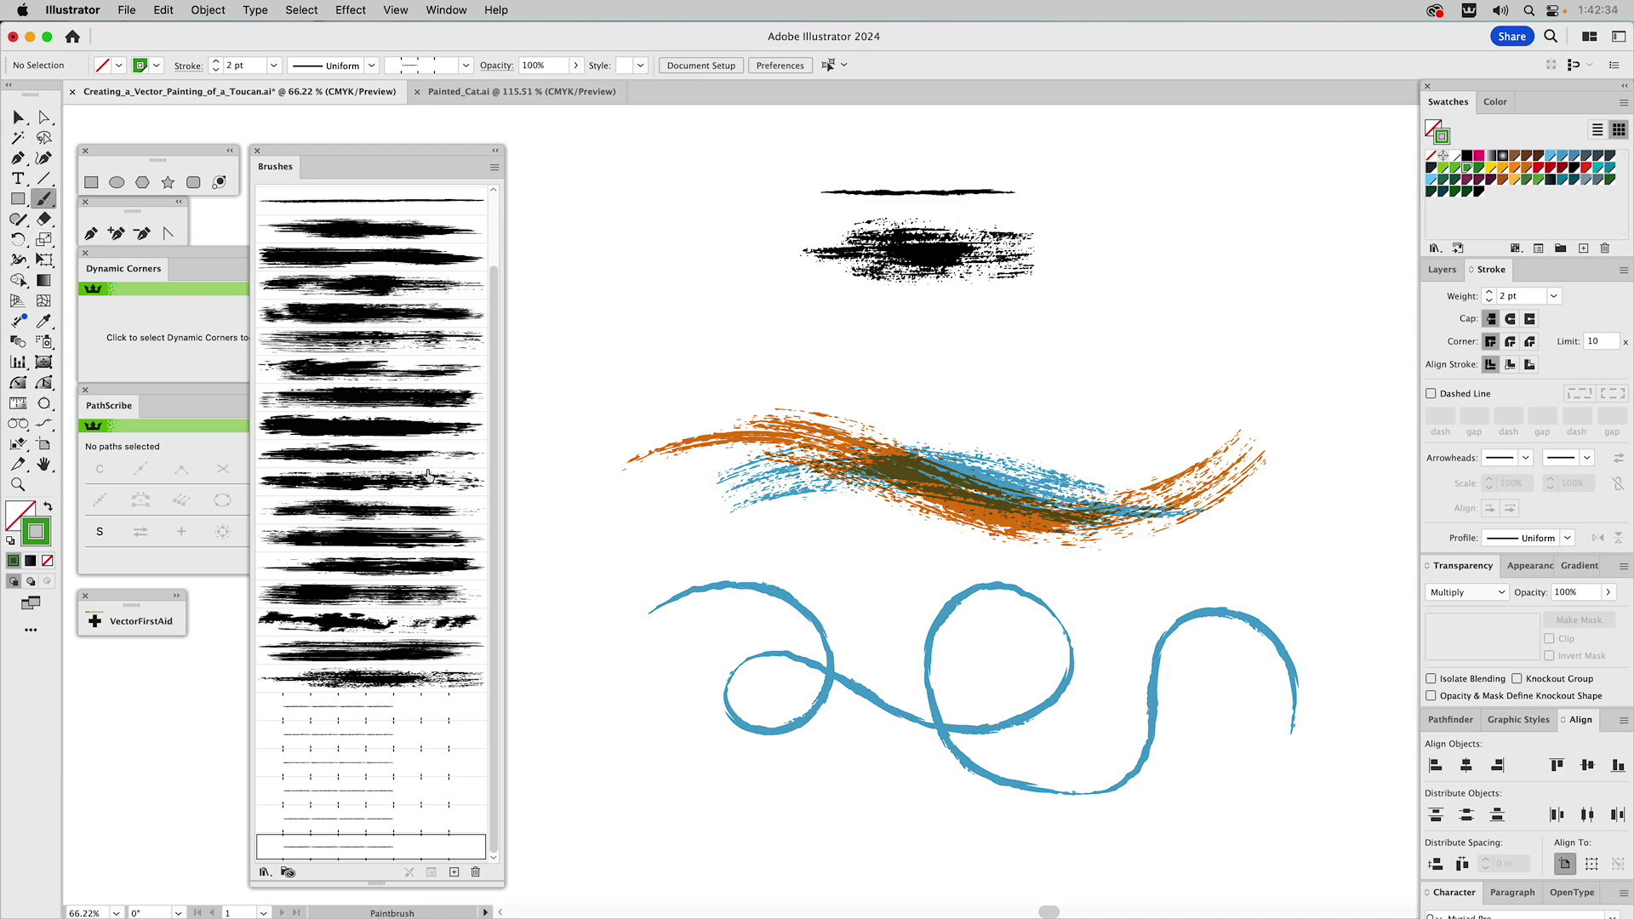
mouse_move(696, 618)
left_mouse_down()
mouse_move(730, 655)
mouse_move(874, 594)
left_mouse_up()
mouse_move(962, 703)
left_mouse_down()
mouse_move(1060, 653)
mouse_move(1056, 802)
mouse_move(1005, 665)
mouse_move(1222, 733)
mouse_move(1082, 739)
mouse_move(1237, 702)
mouse_move(1334, 566)
mouse_move(1246, 582)
left_mouse_up()
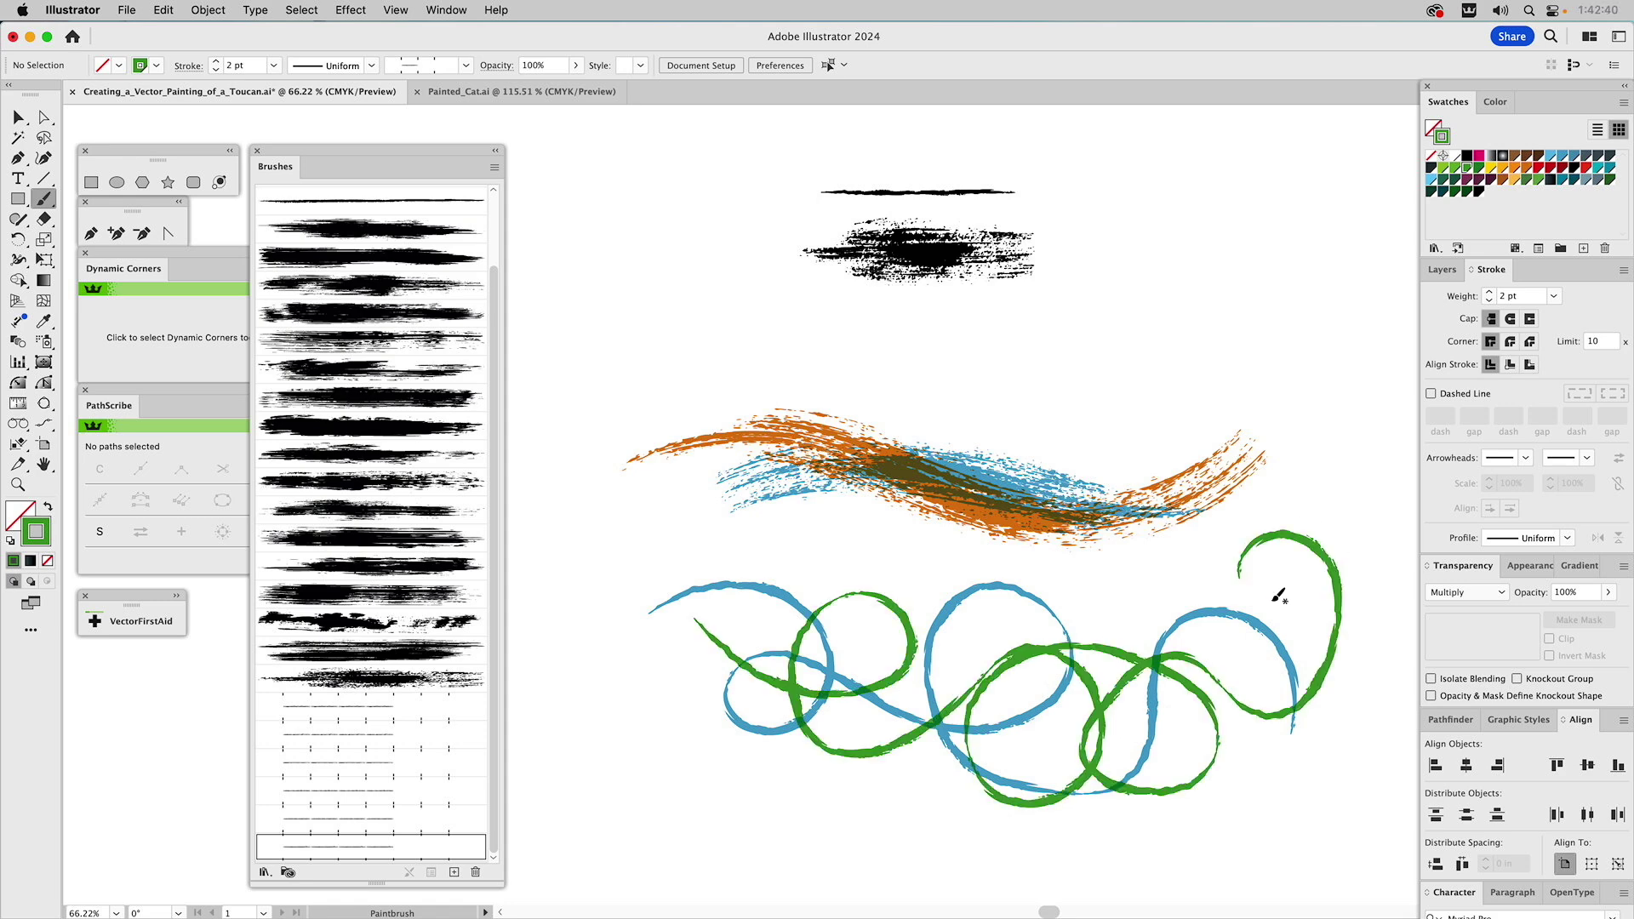
Set the looping green line's opacity to 50% and deselect it.
left_click(1318, 549, "super")
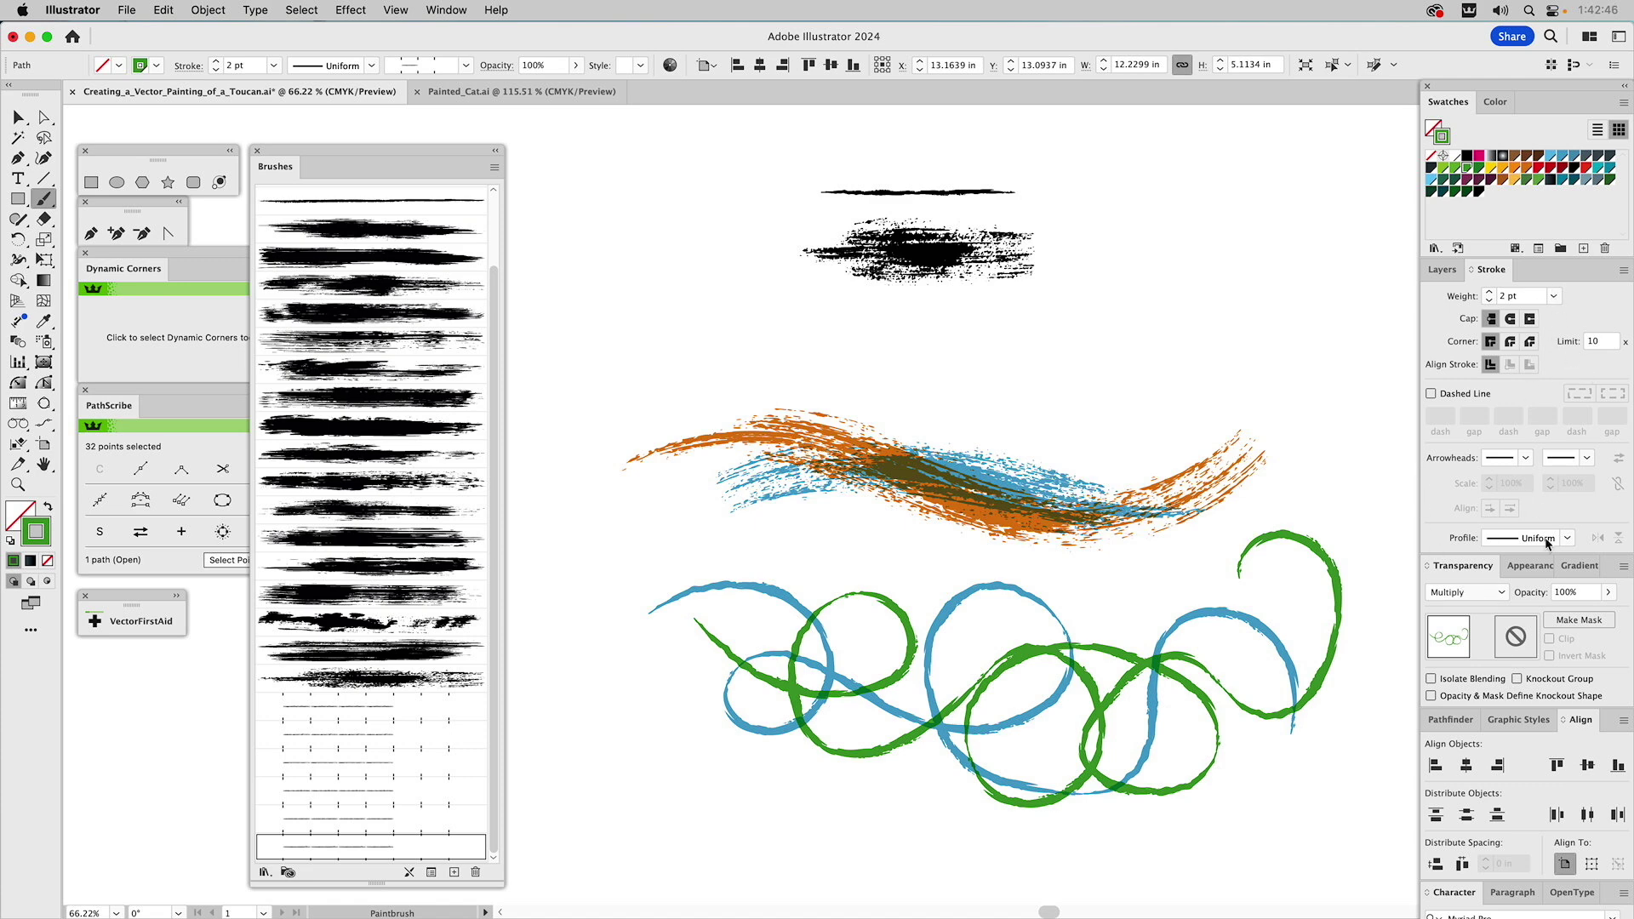
left_click(1566, 593)
type("50")
key("Return")
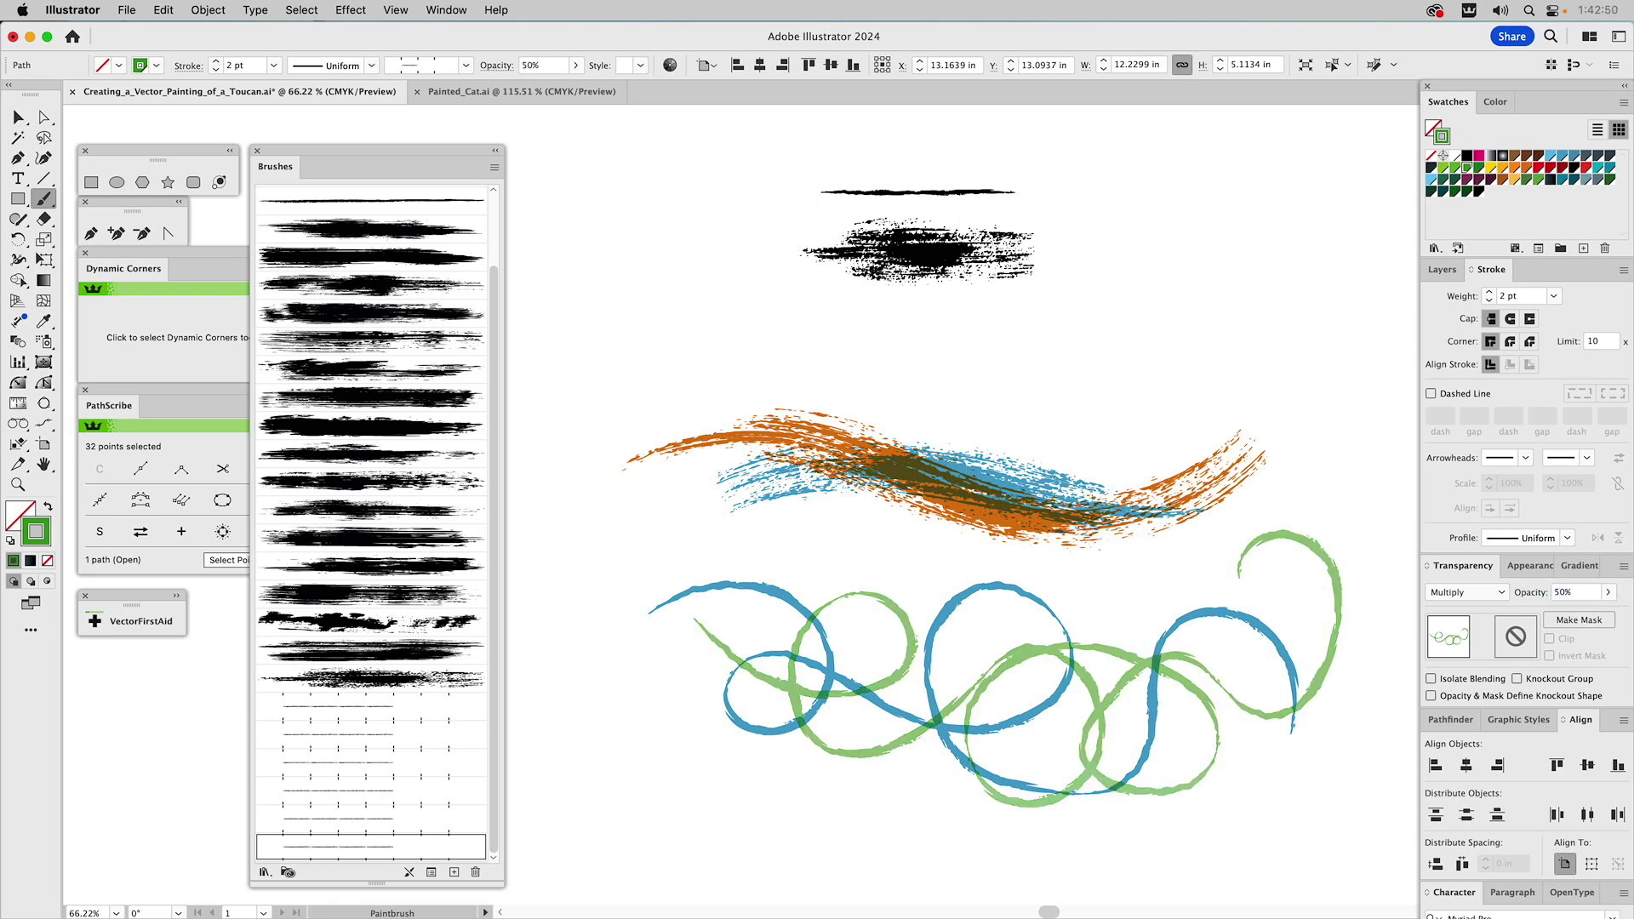
key("v")
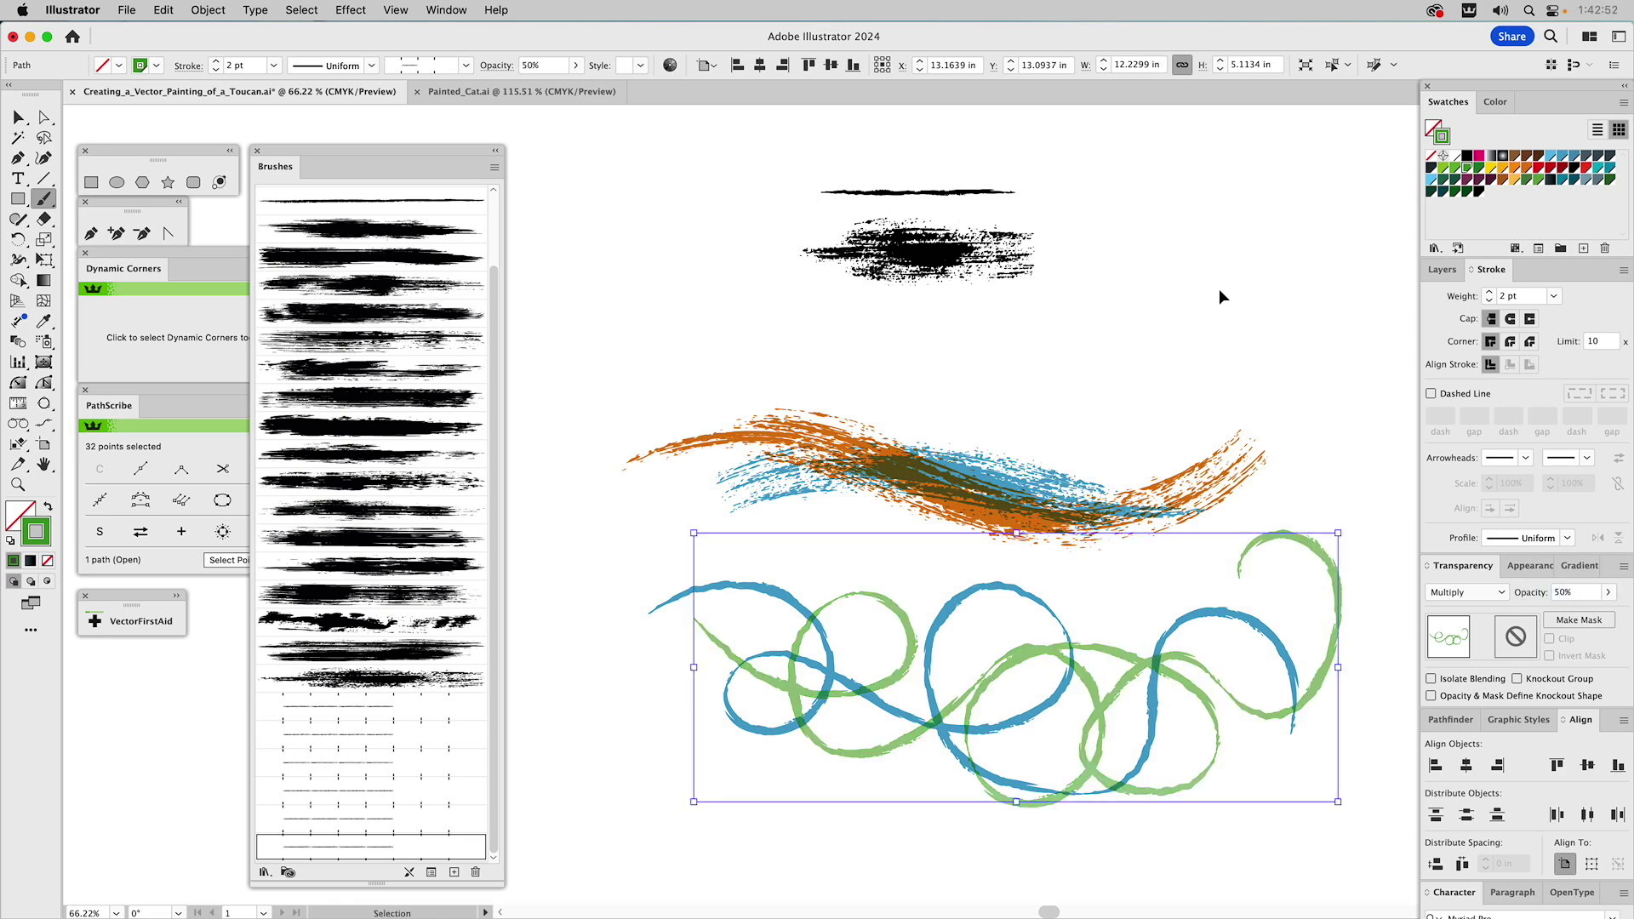
left_click(1218, 289, "super")
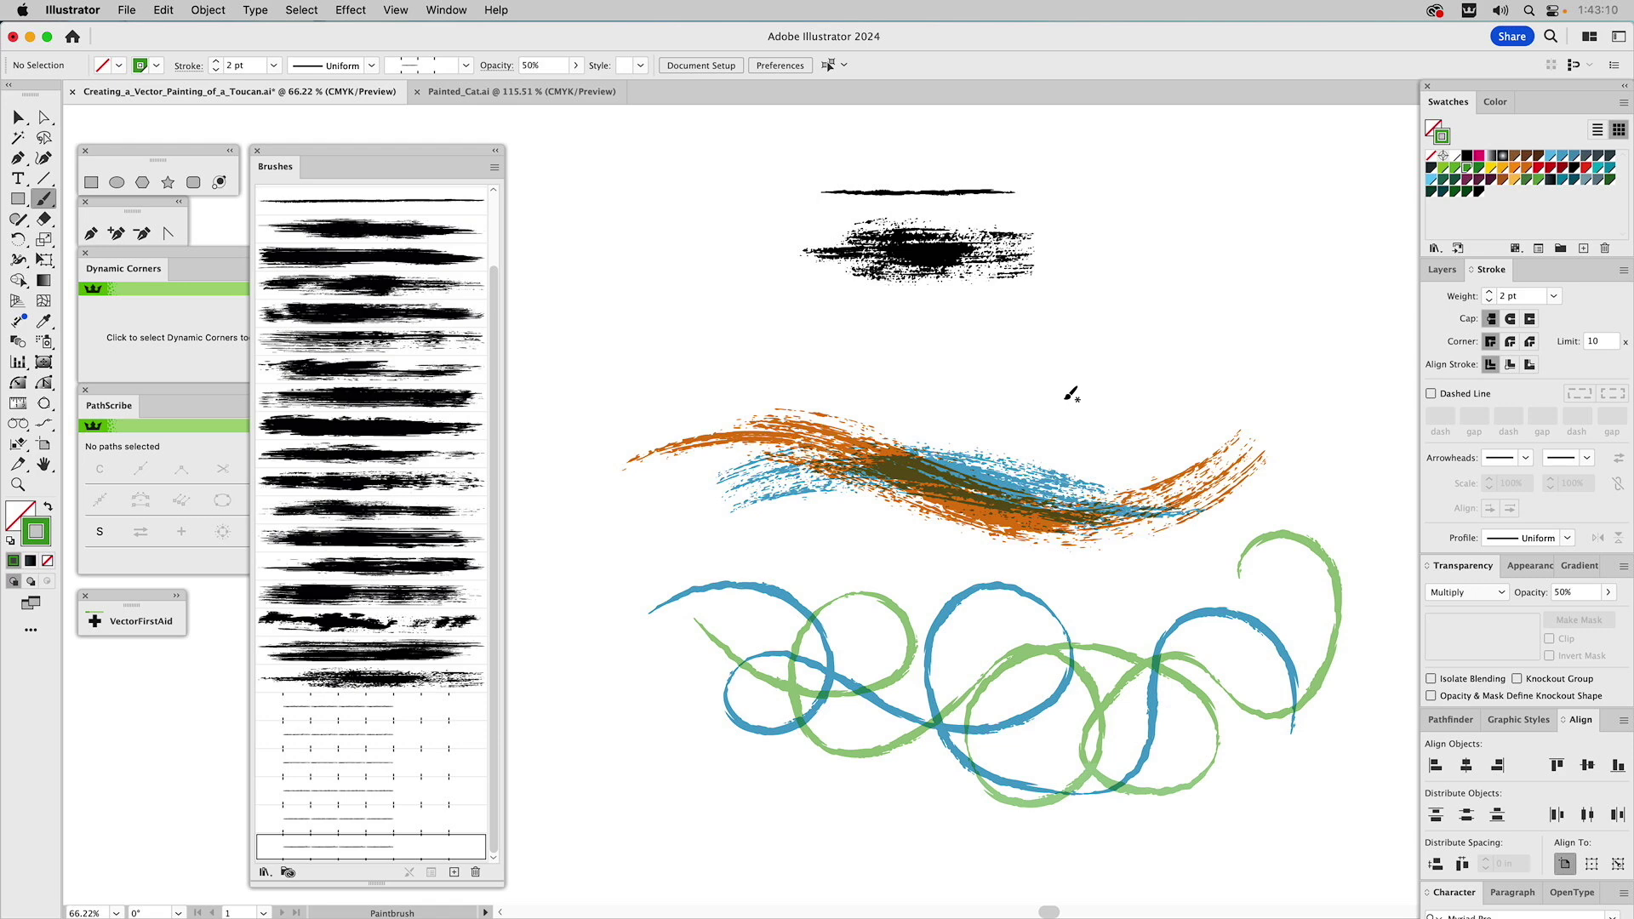
Hide the "Creating V..." layer, and show and activate the "Cleaning ..." layer above it.
left_click(1442, 273)
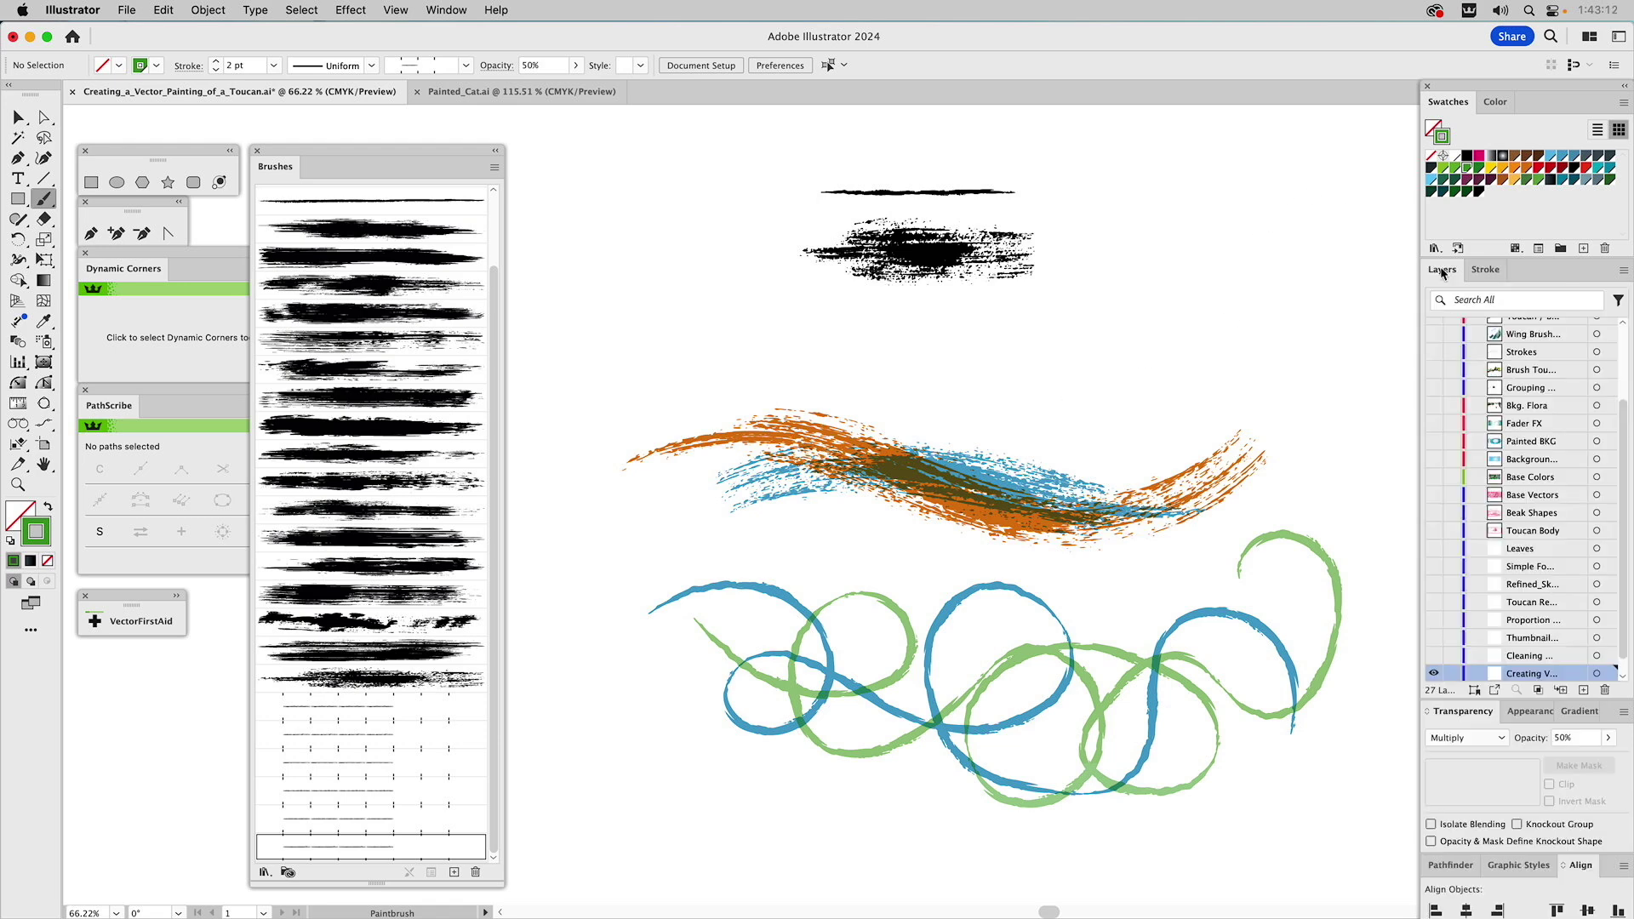
scroll(1473, 508, "down", 1)
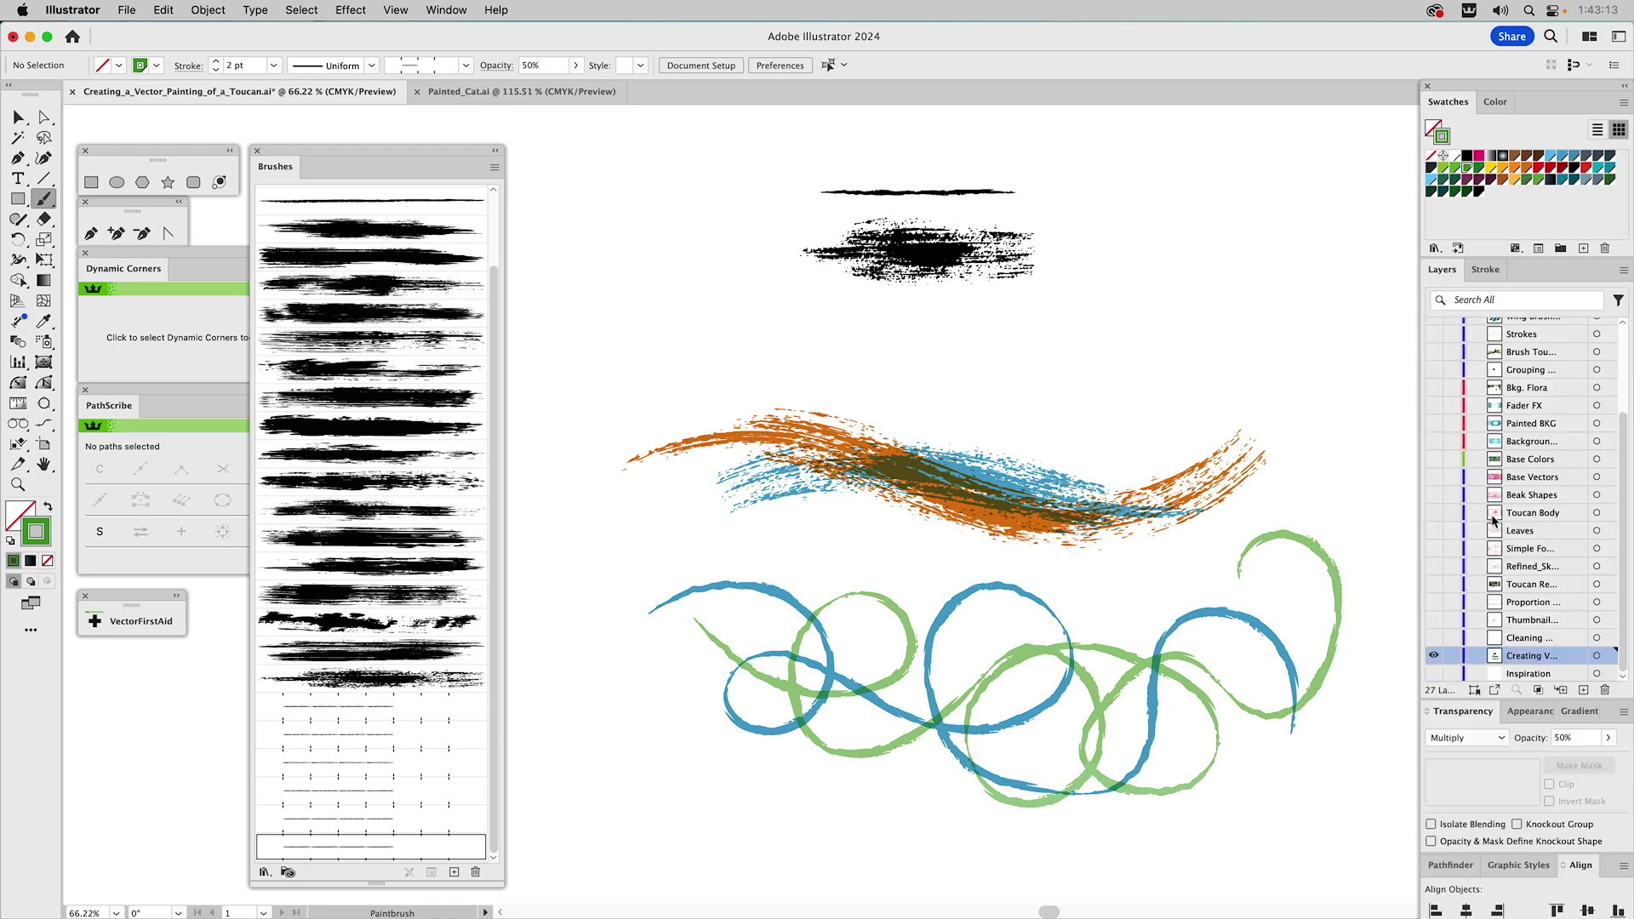
left_click(1432, 657, "super")
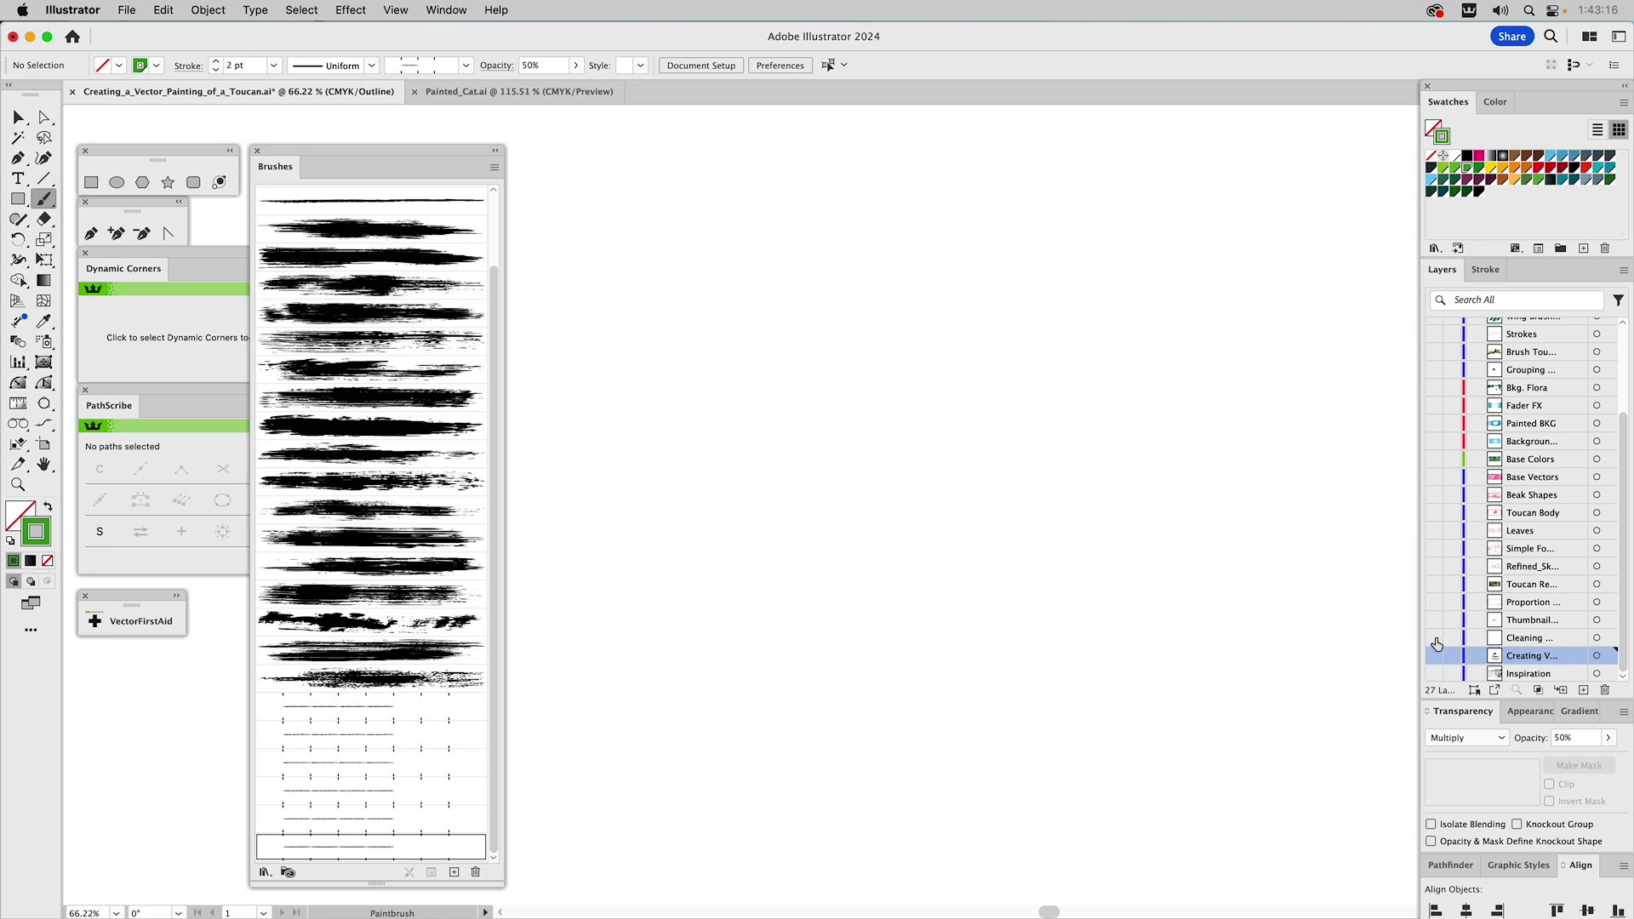
left_click(1435, 640, "super")
left_click(1529, 640)
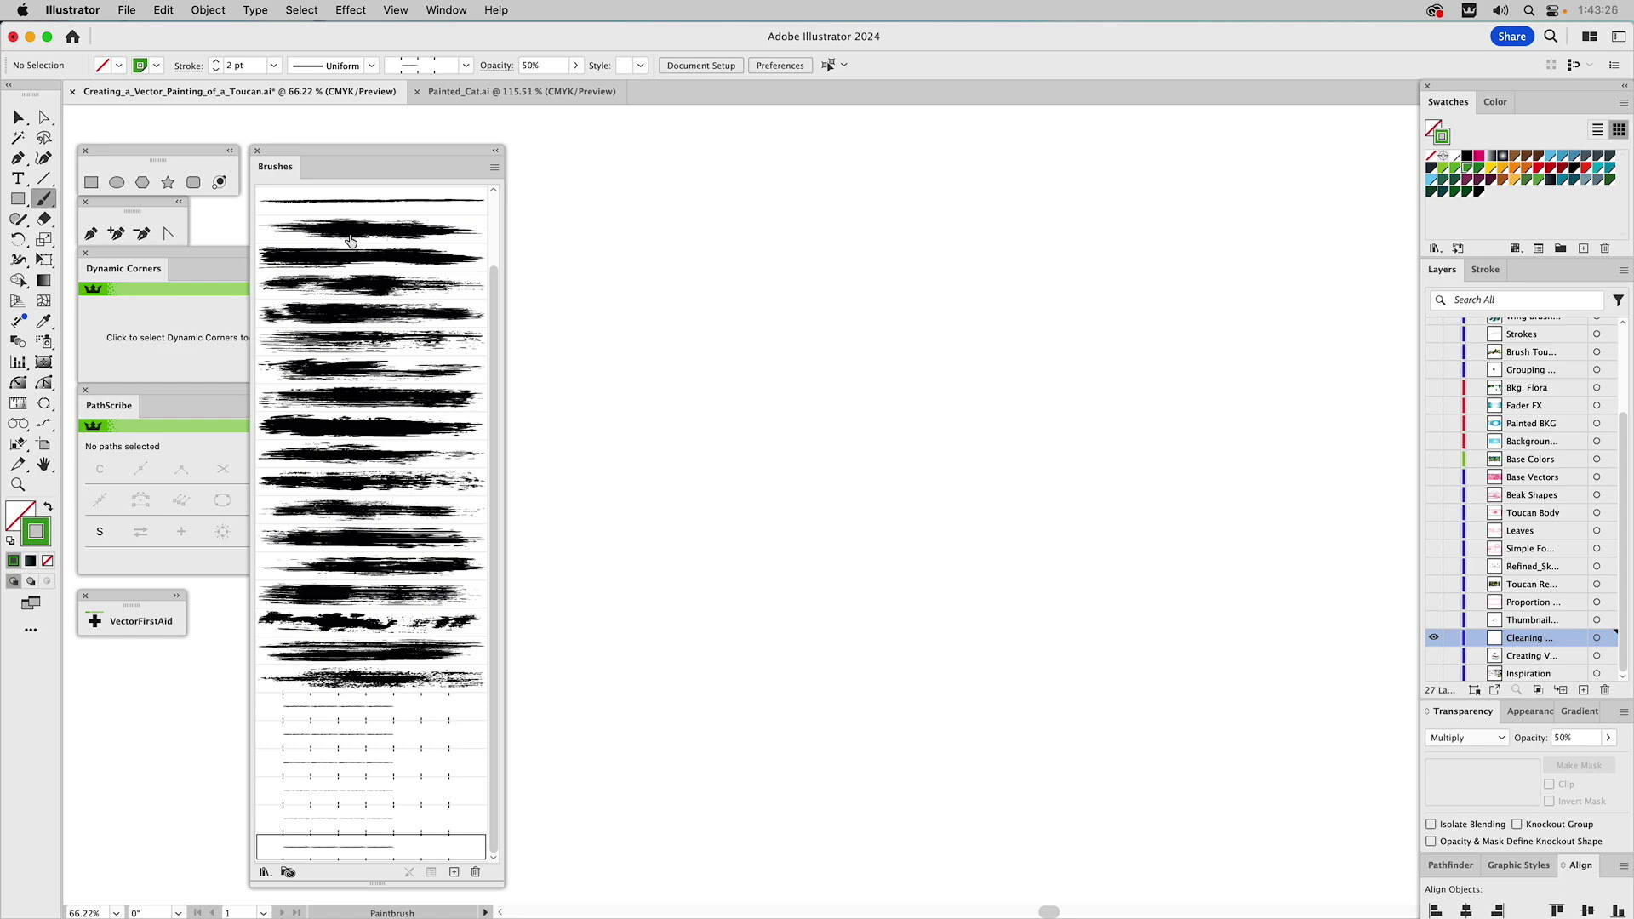
Place the source artwork of the second-to-last art brush in the middle of the empty canvas.
left_click(336, 651)
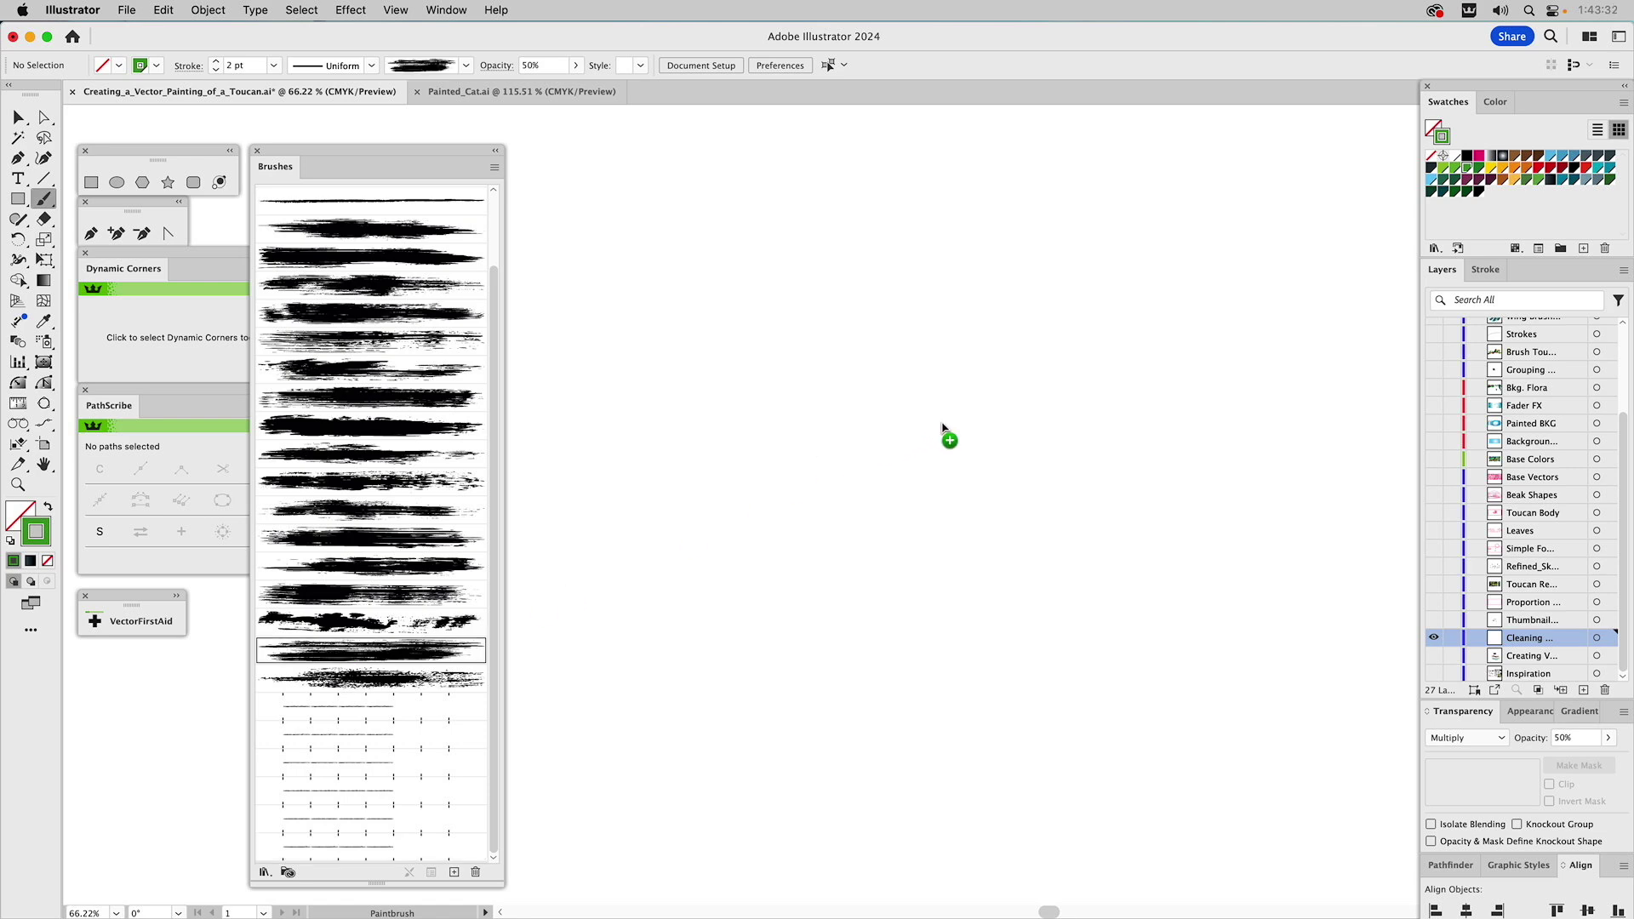
left_click_drag(942, 428, 942, 428)
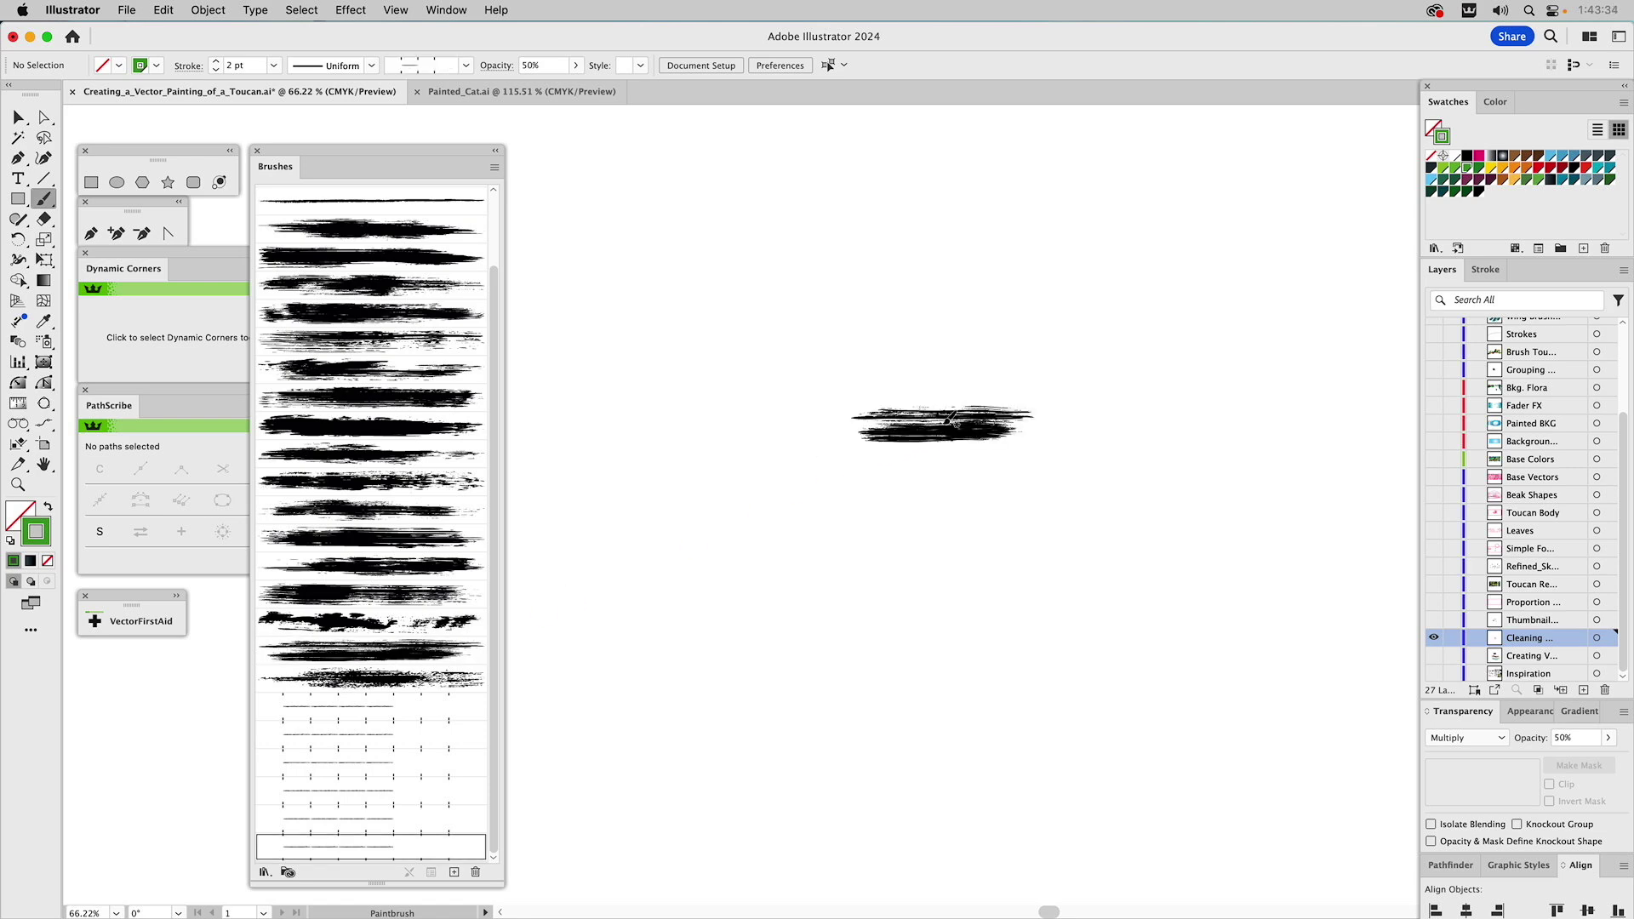
key("v")
key("z")
left_click_drag(800, 345, 1108, 513)
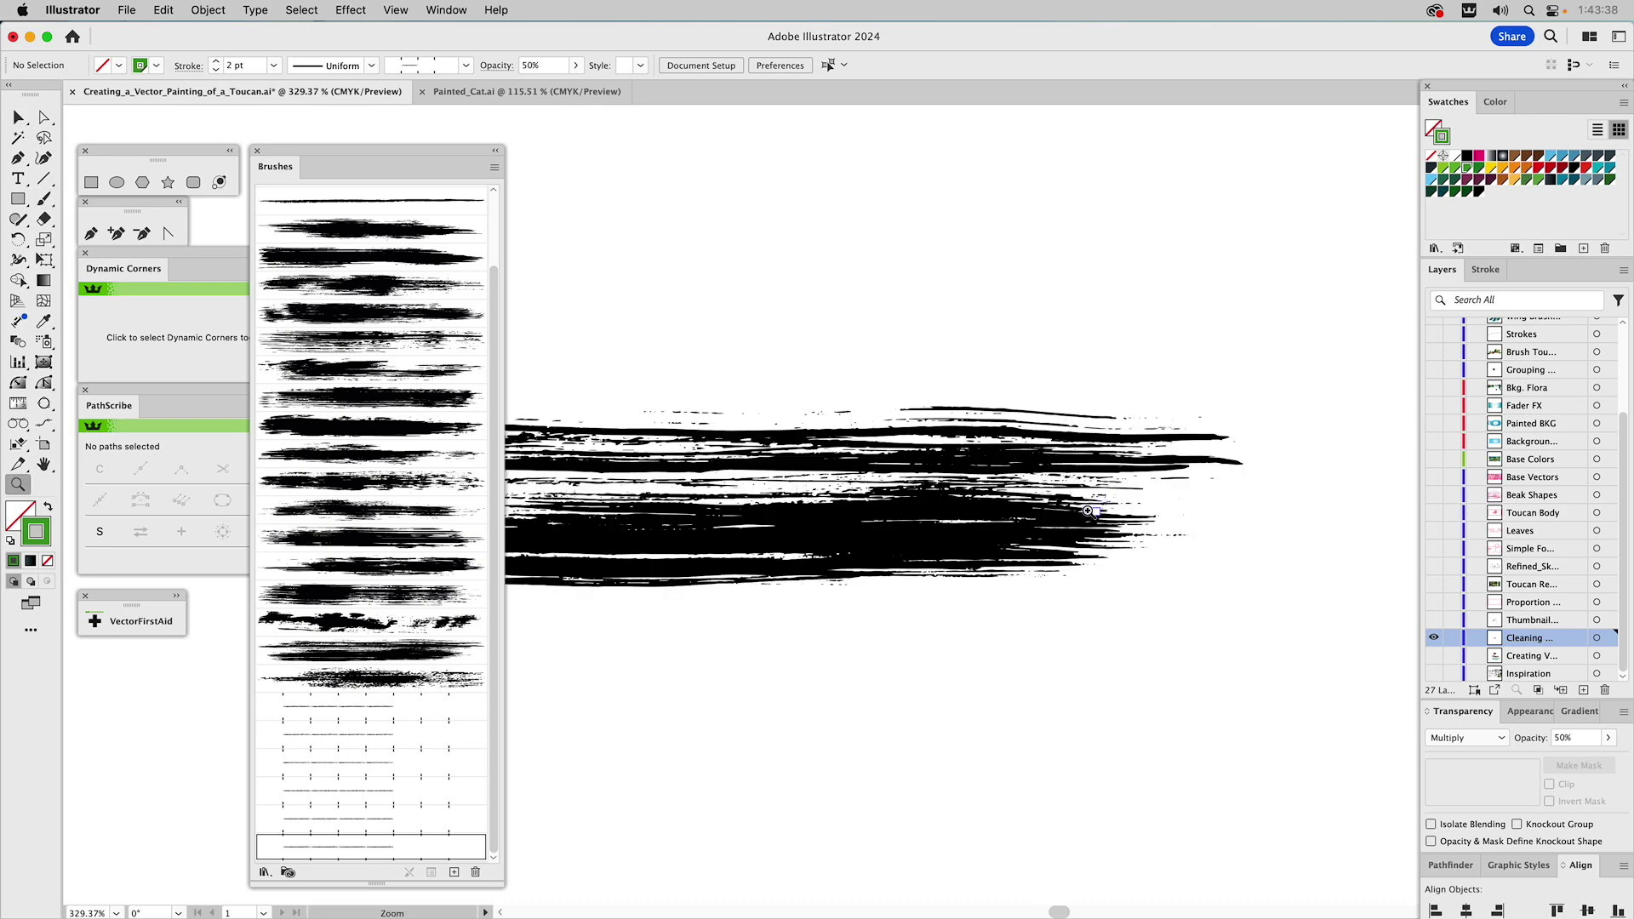
left_click(950, 468, "alt")
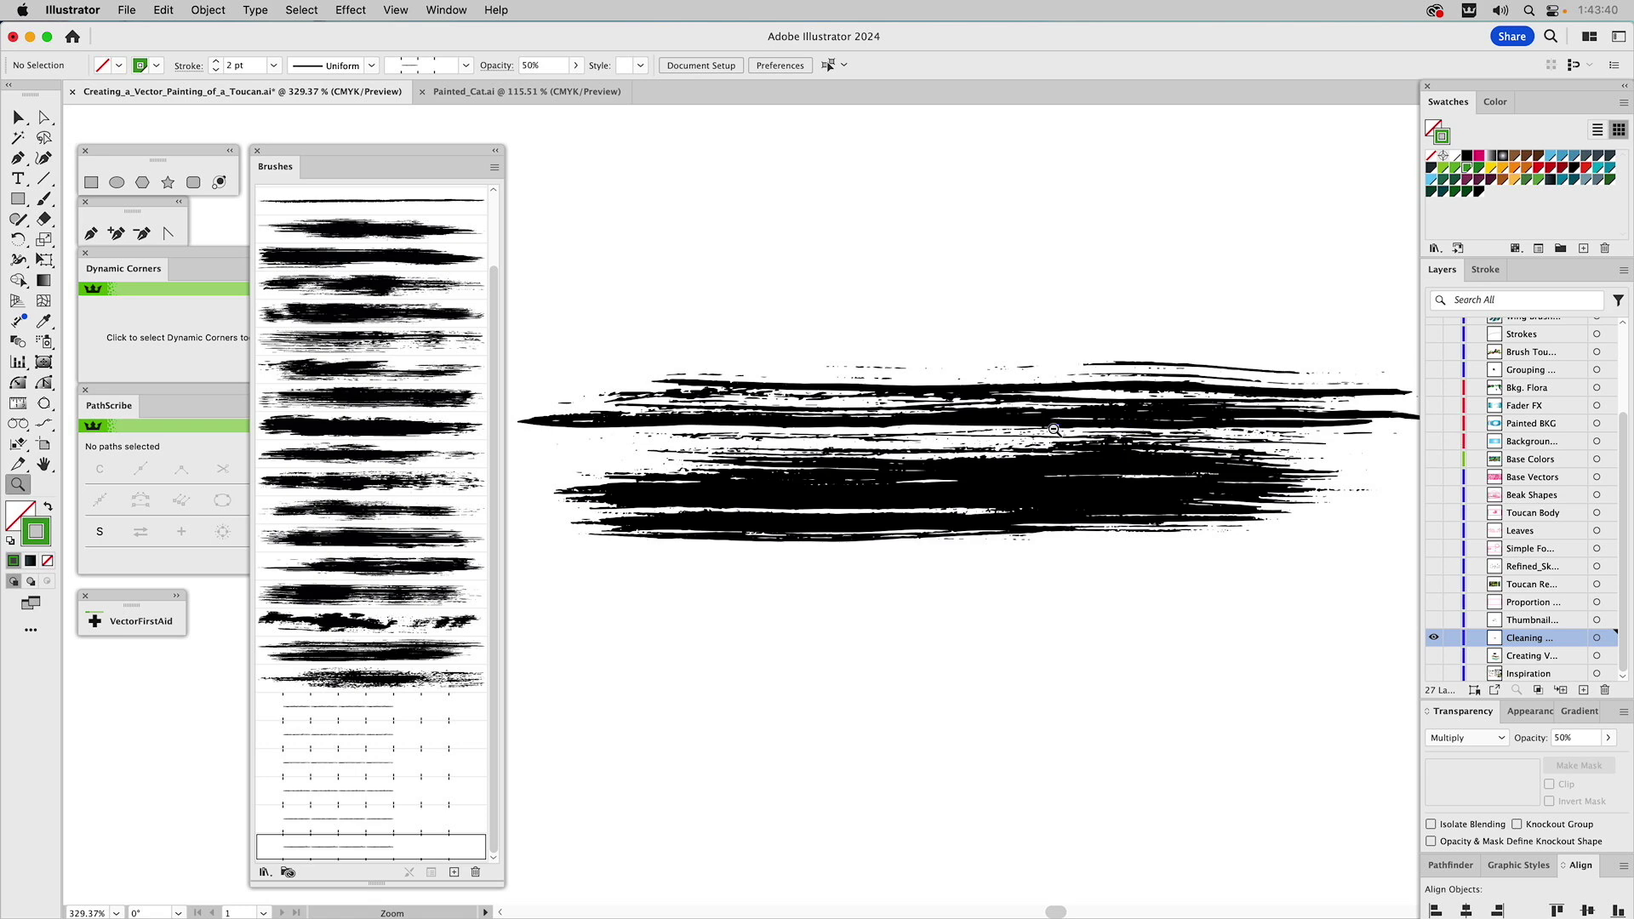
scroll(978, 425, "left", 5)
scroll(978, 425, "down", 2)
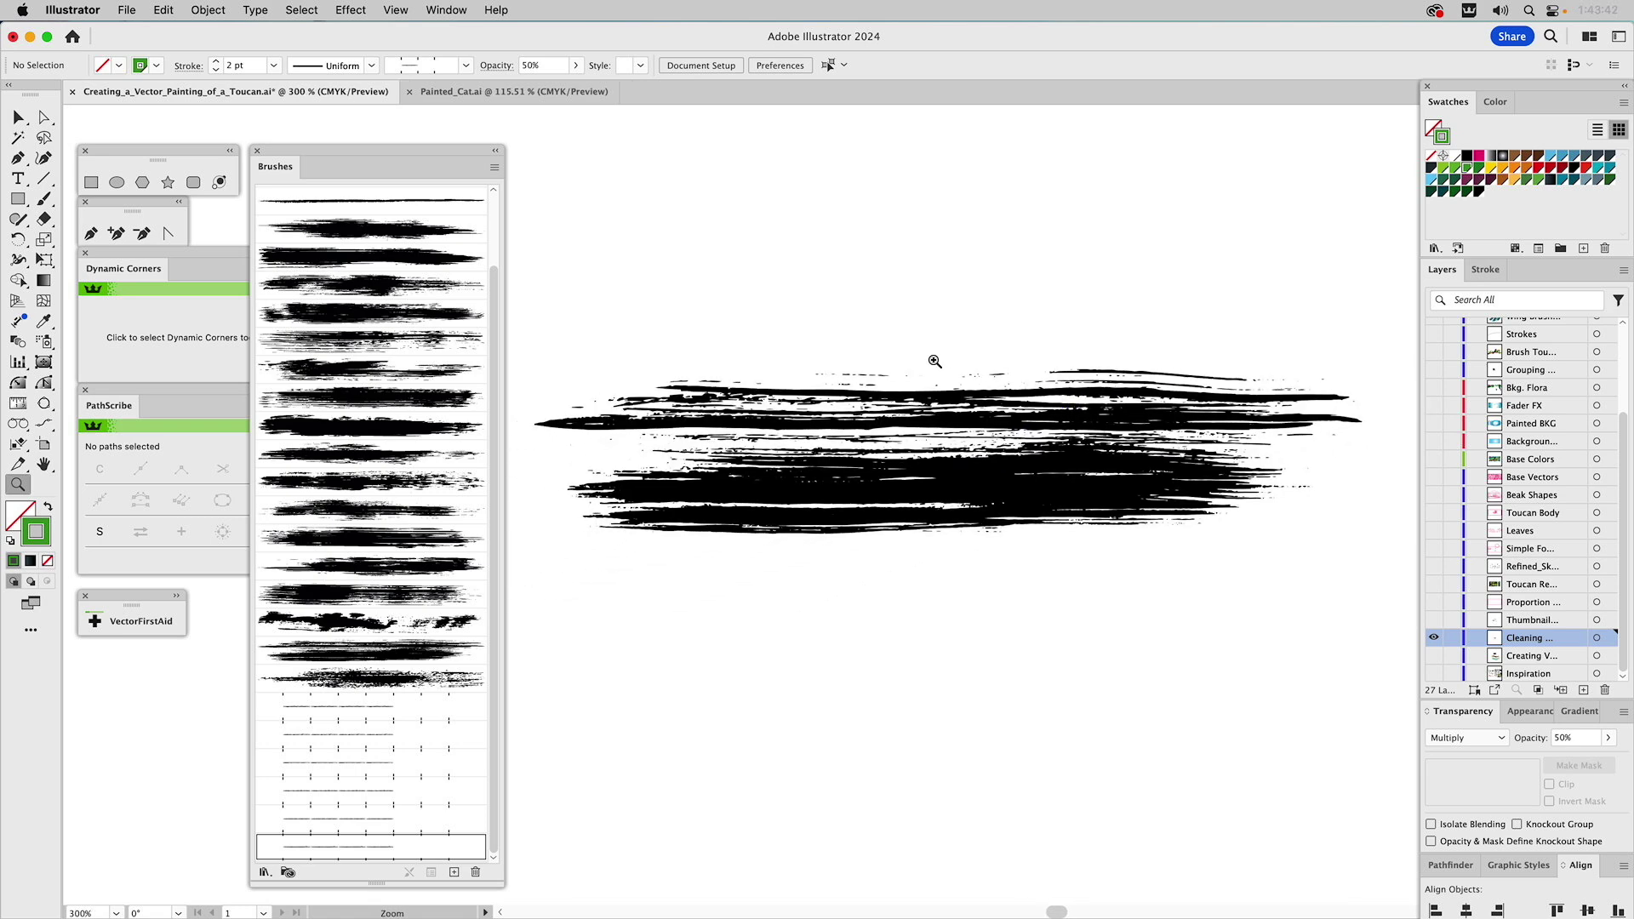
Select the invisible bounding rectangle around the brush artwork to examine its fill and stroke, and deselect it.
key("v")
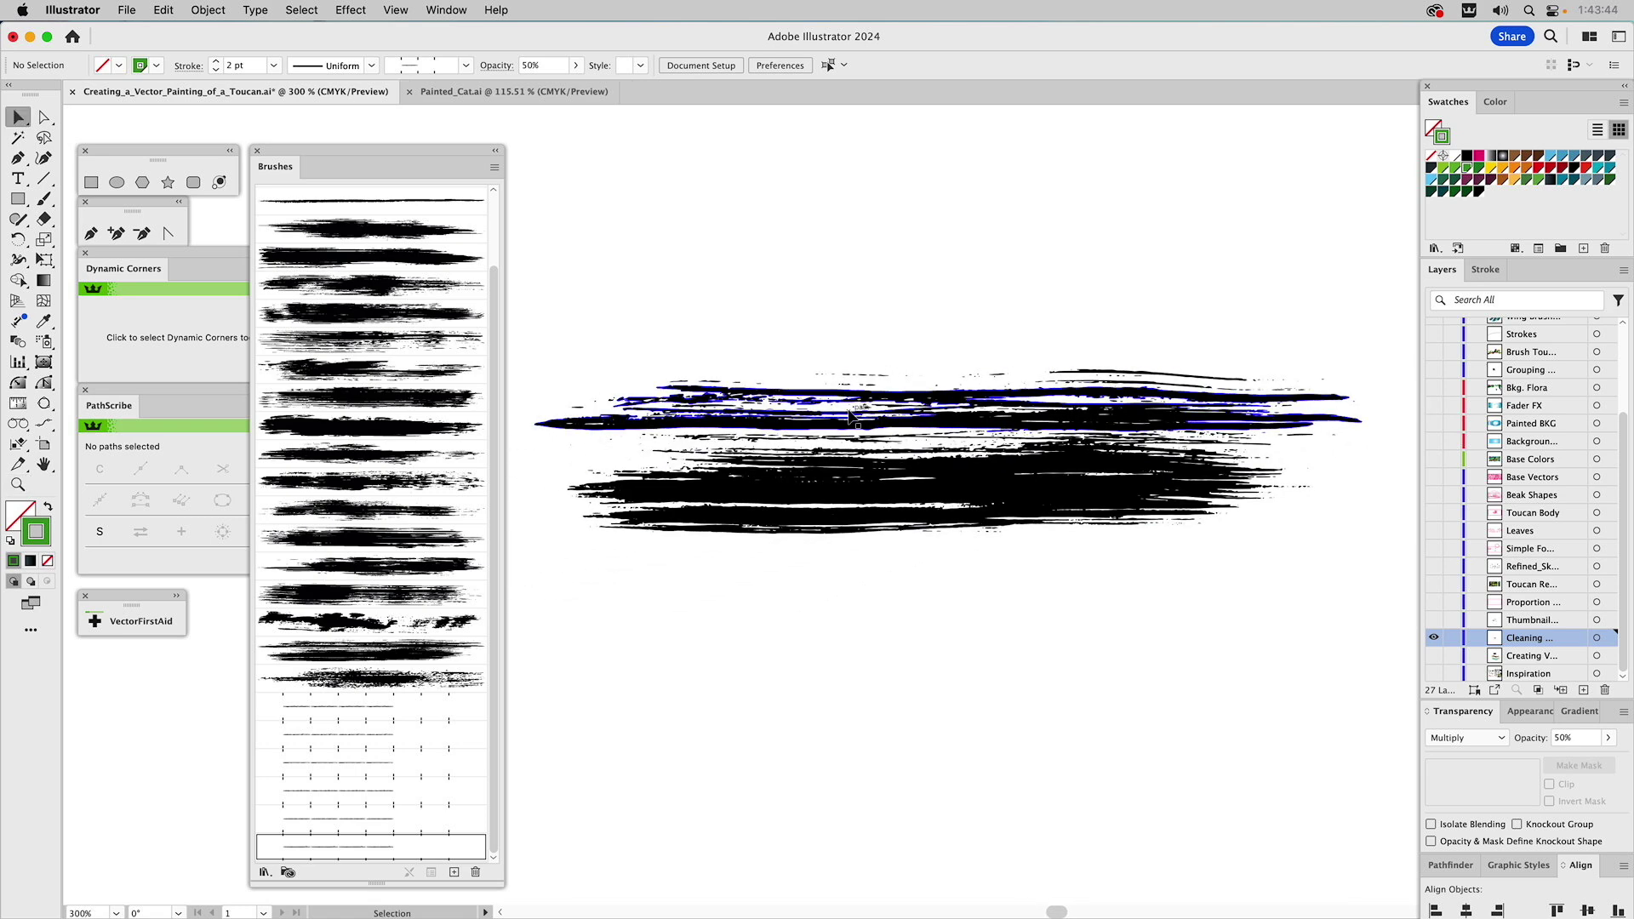
left_click(848, 412)
left_click(620, 354)
key("a")
left_click(591, 375)
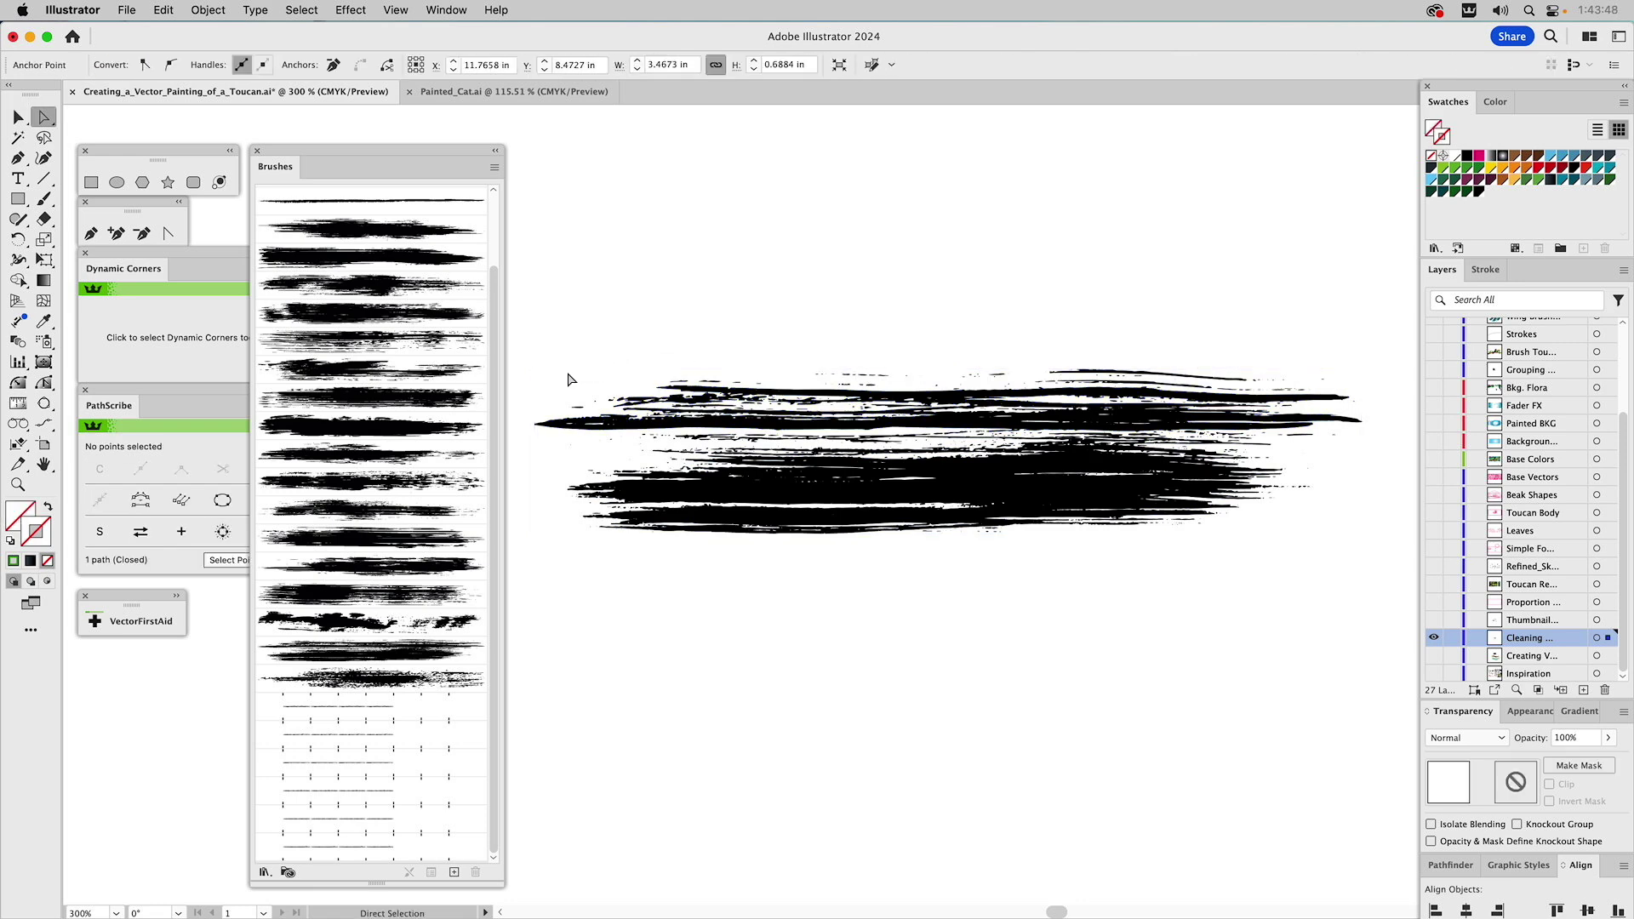
key("v")
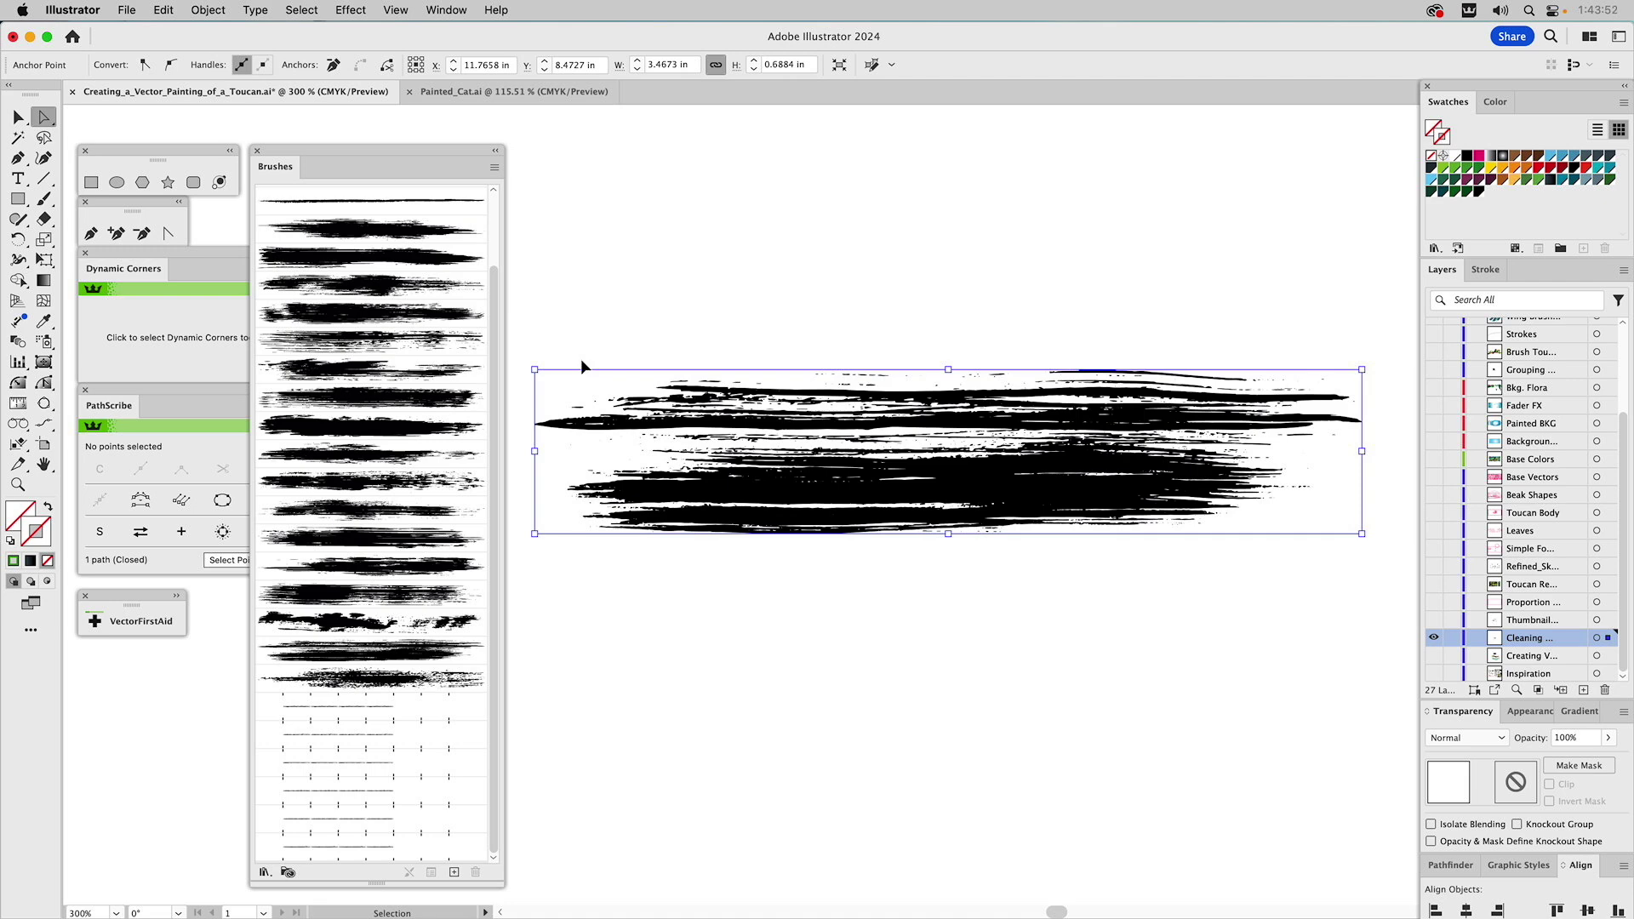
key("a")
left_click(1436, 132)
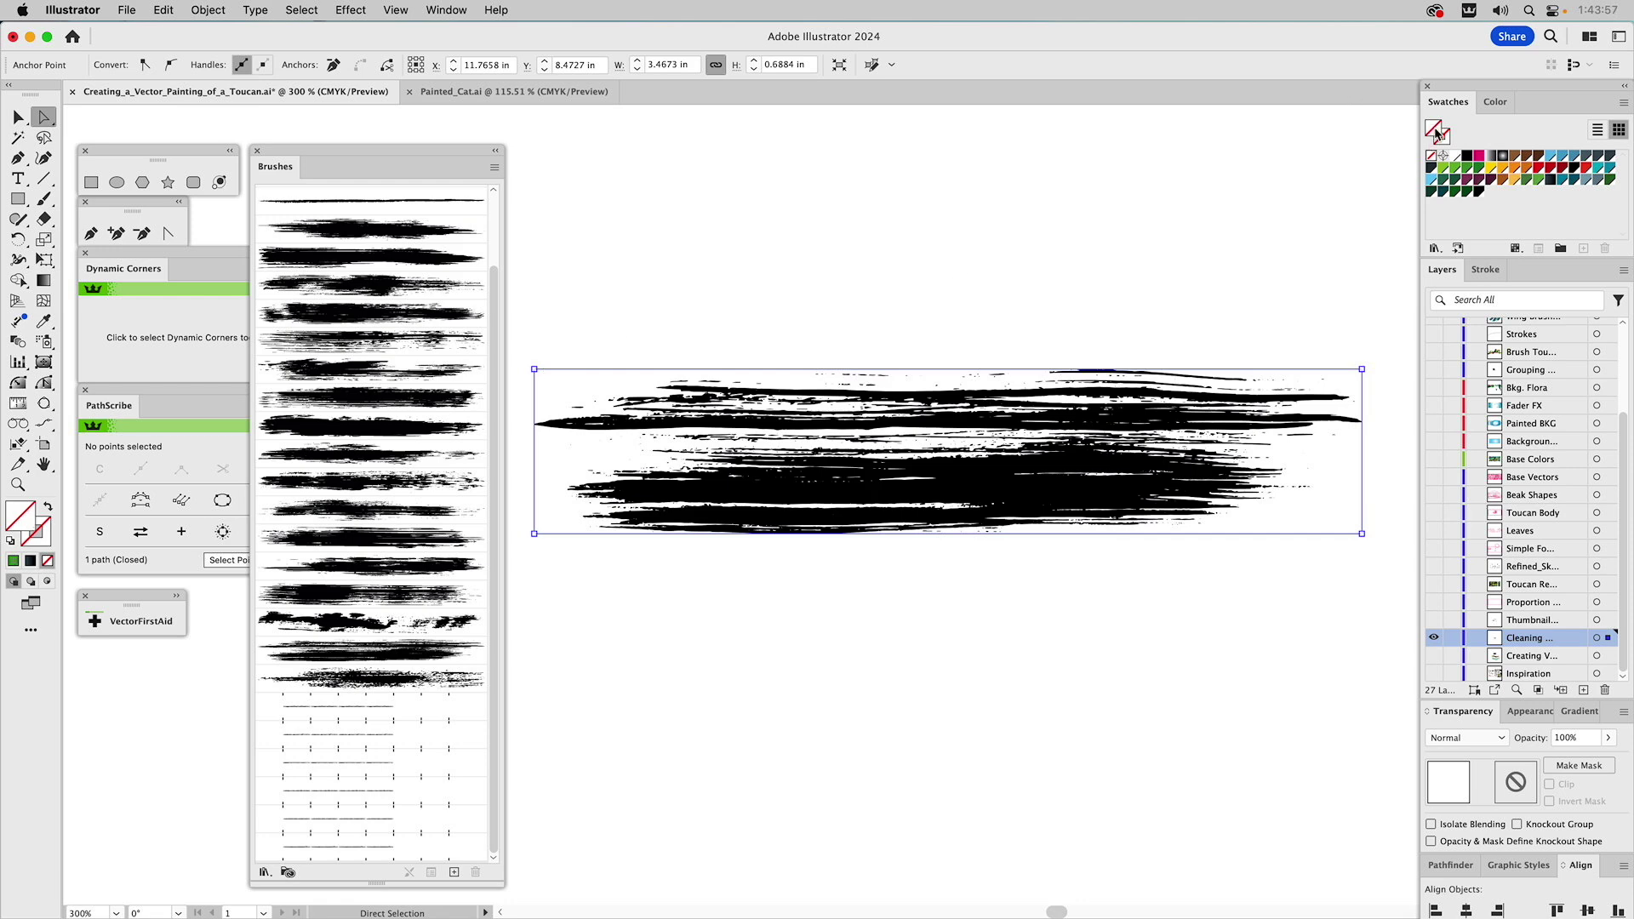
left_click(1270, 264)
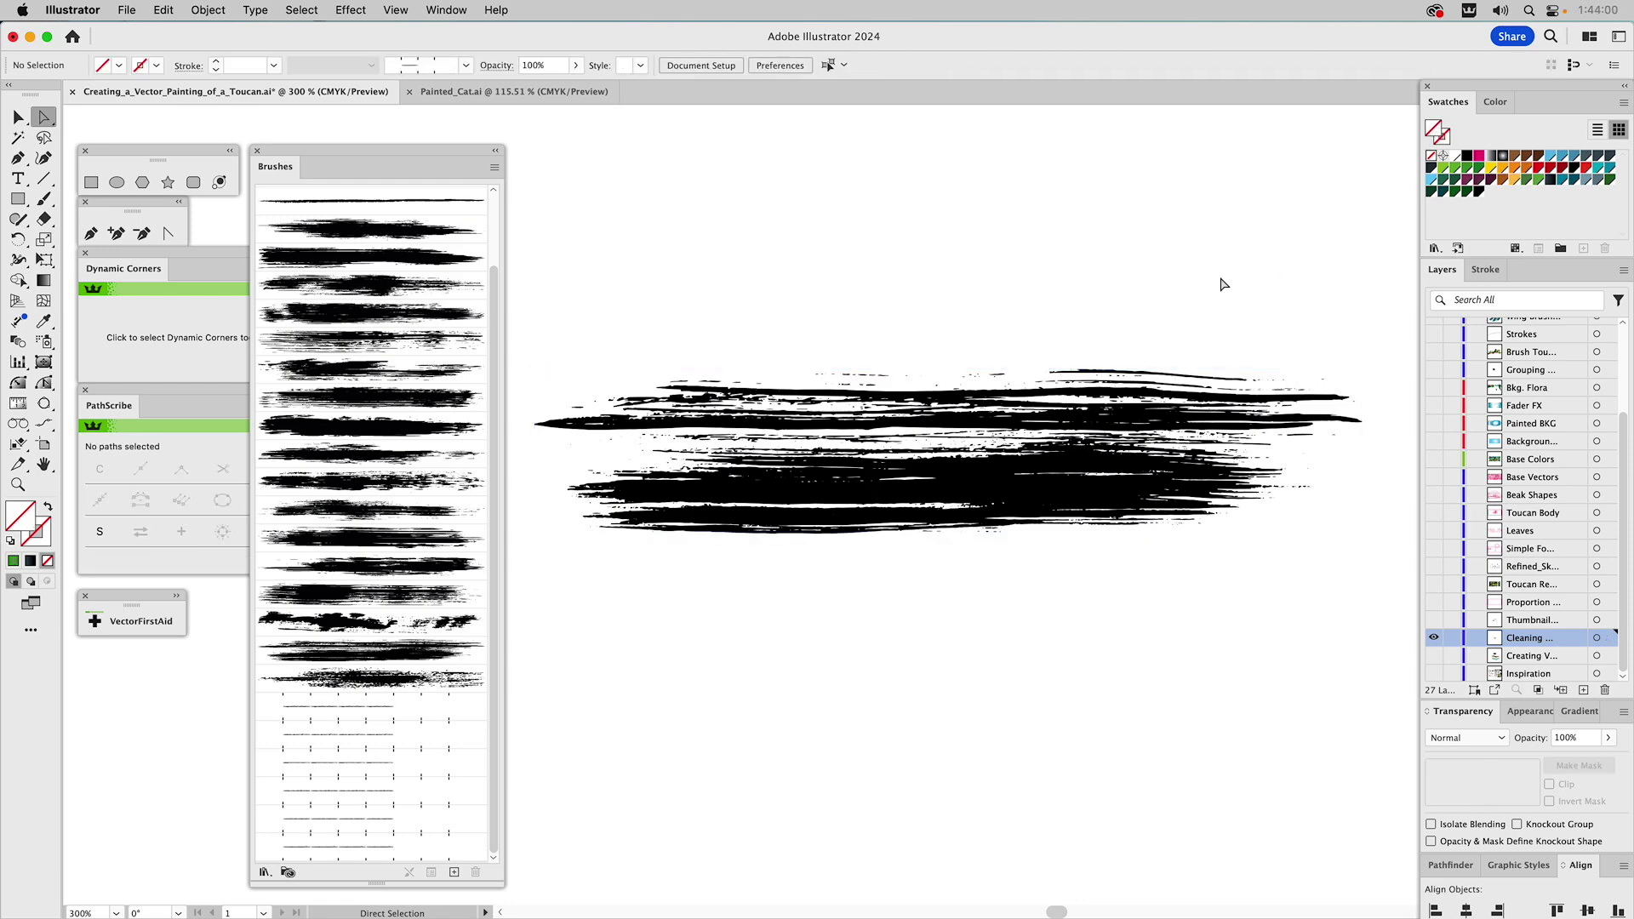
Simplify the brush artwork's paths with a 61% simplify curve and a 71° corner point angle threshold.
key("v")
left_click(1076, 422)
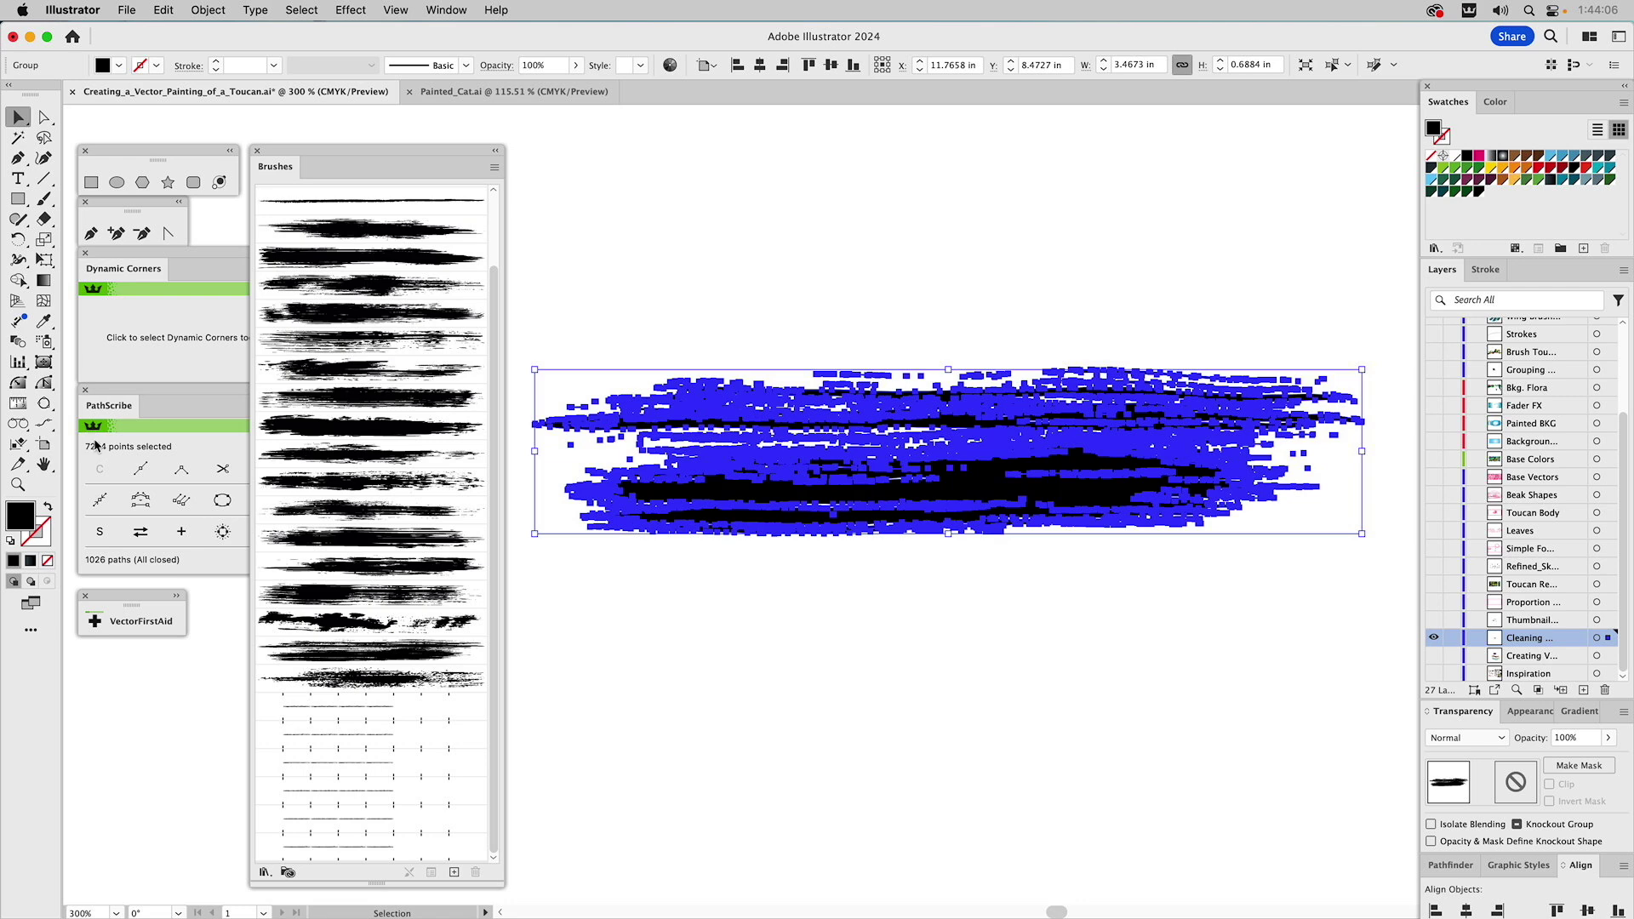
left_click(209, 10)
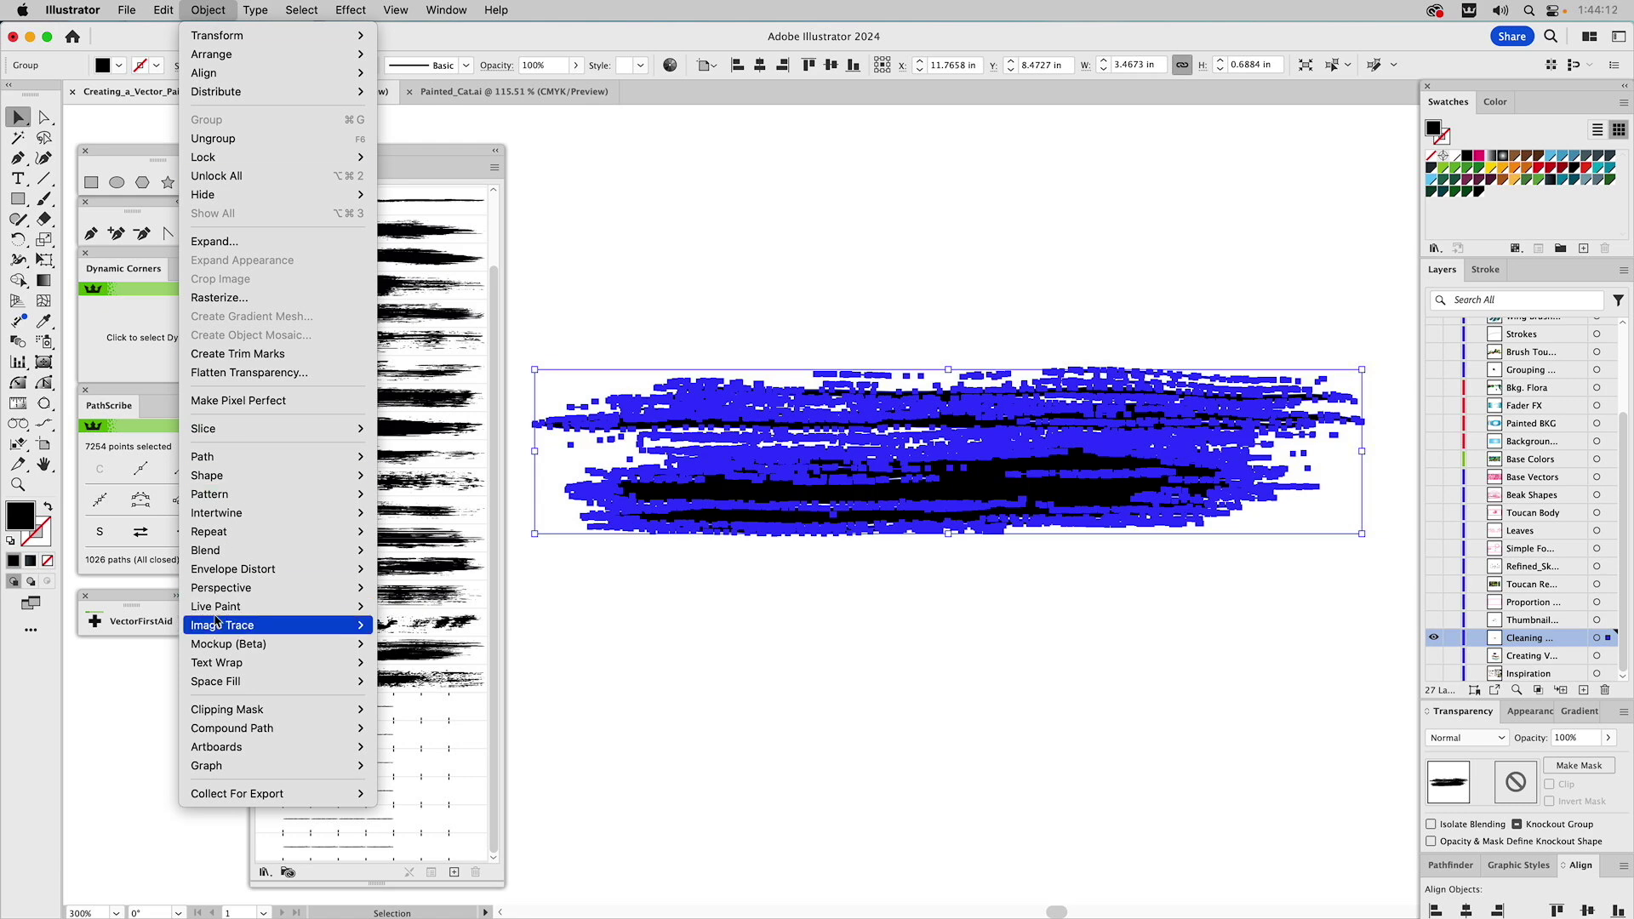
mouse_move(220, 464)
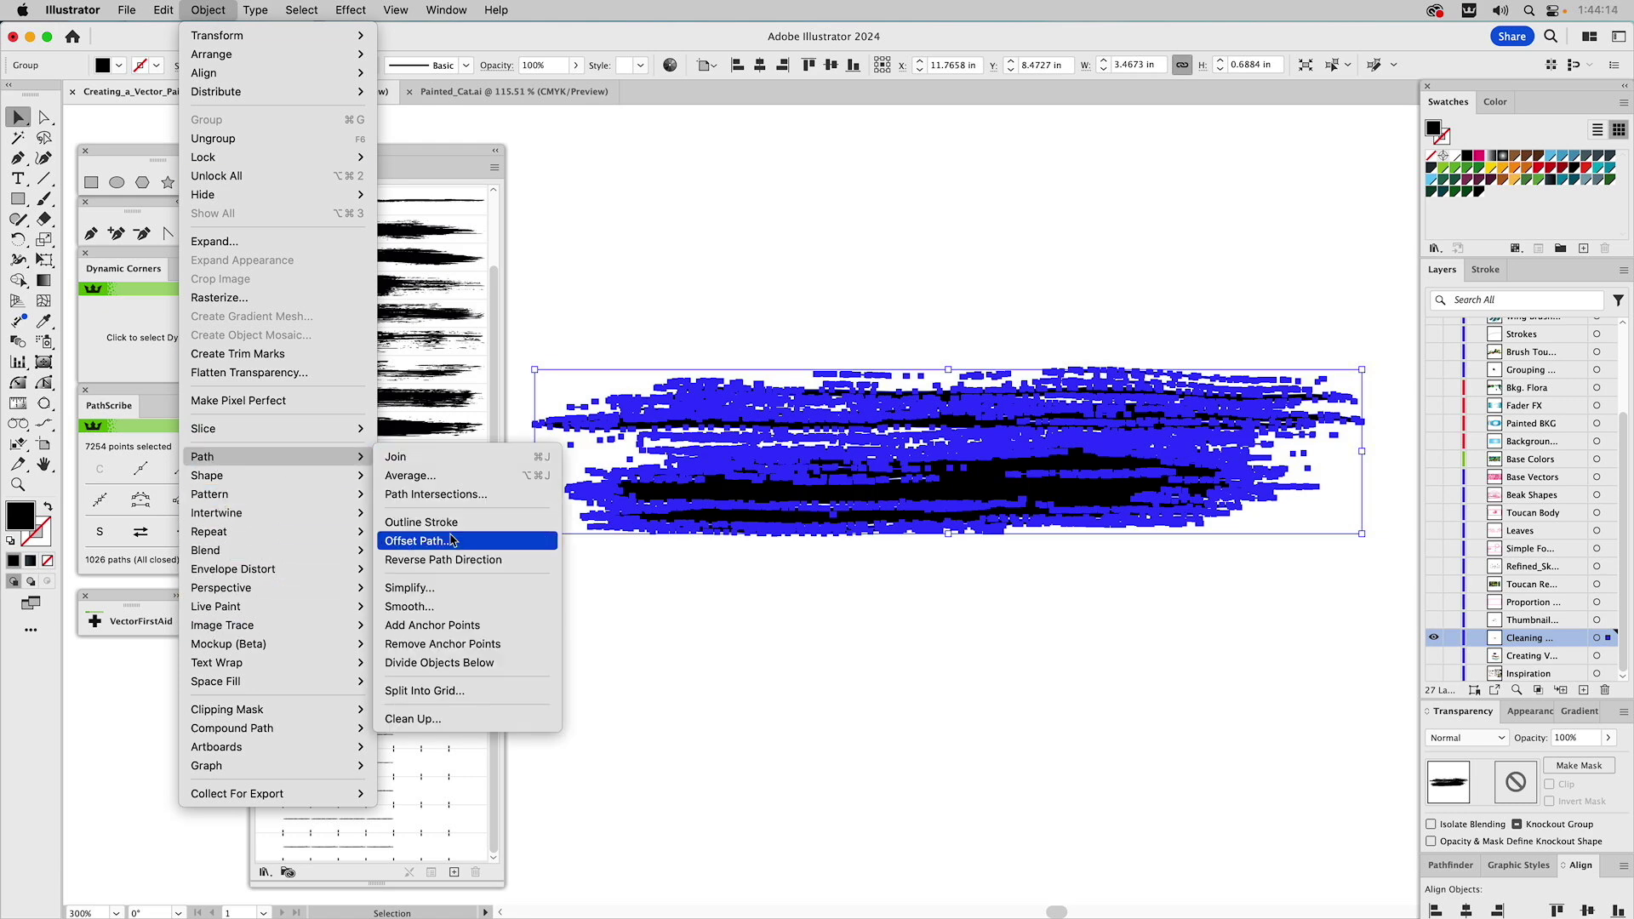
left_click(436, 588)
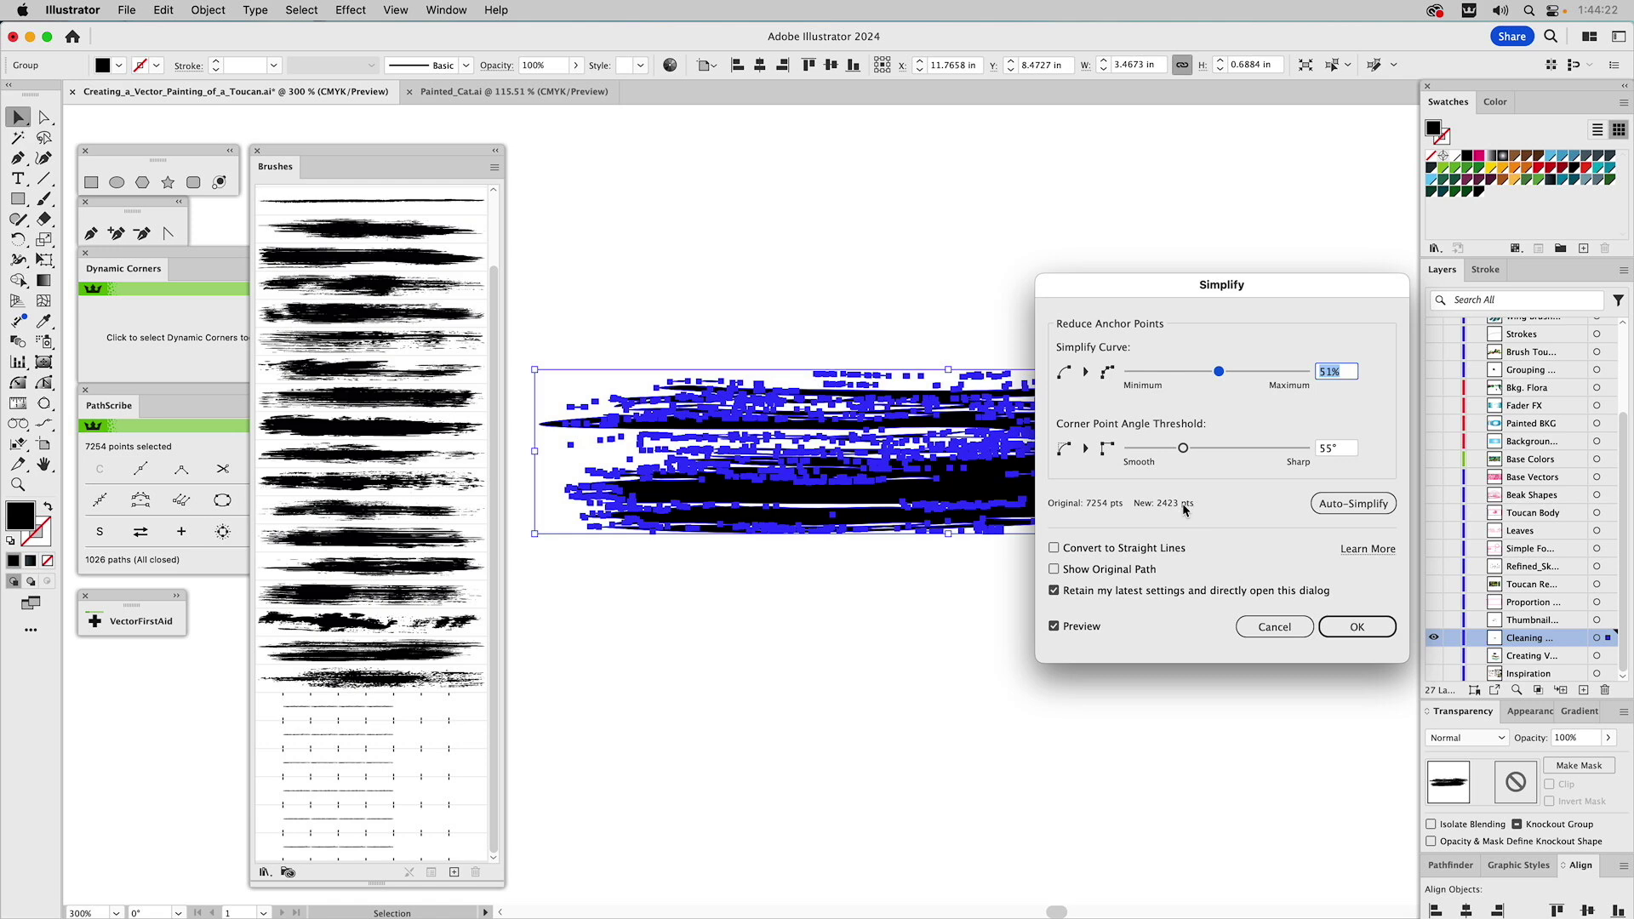
left_click_drag(1183, 449, 1198, 451)
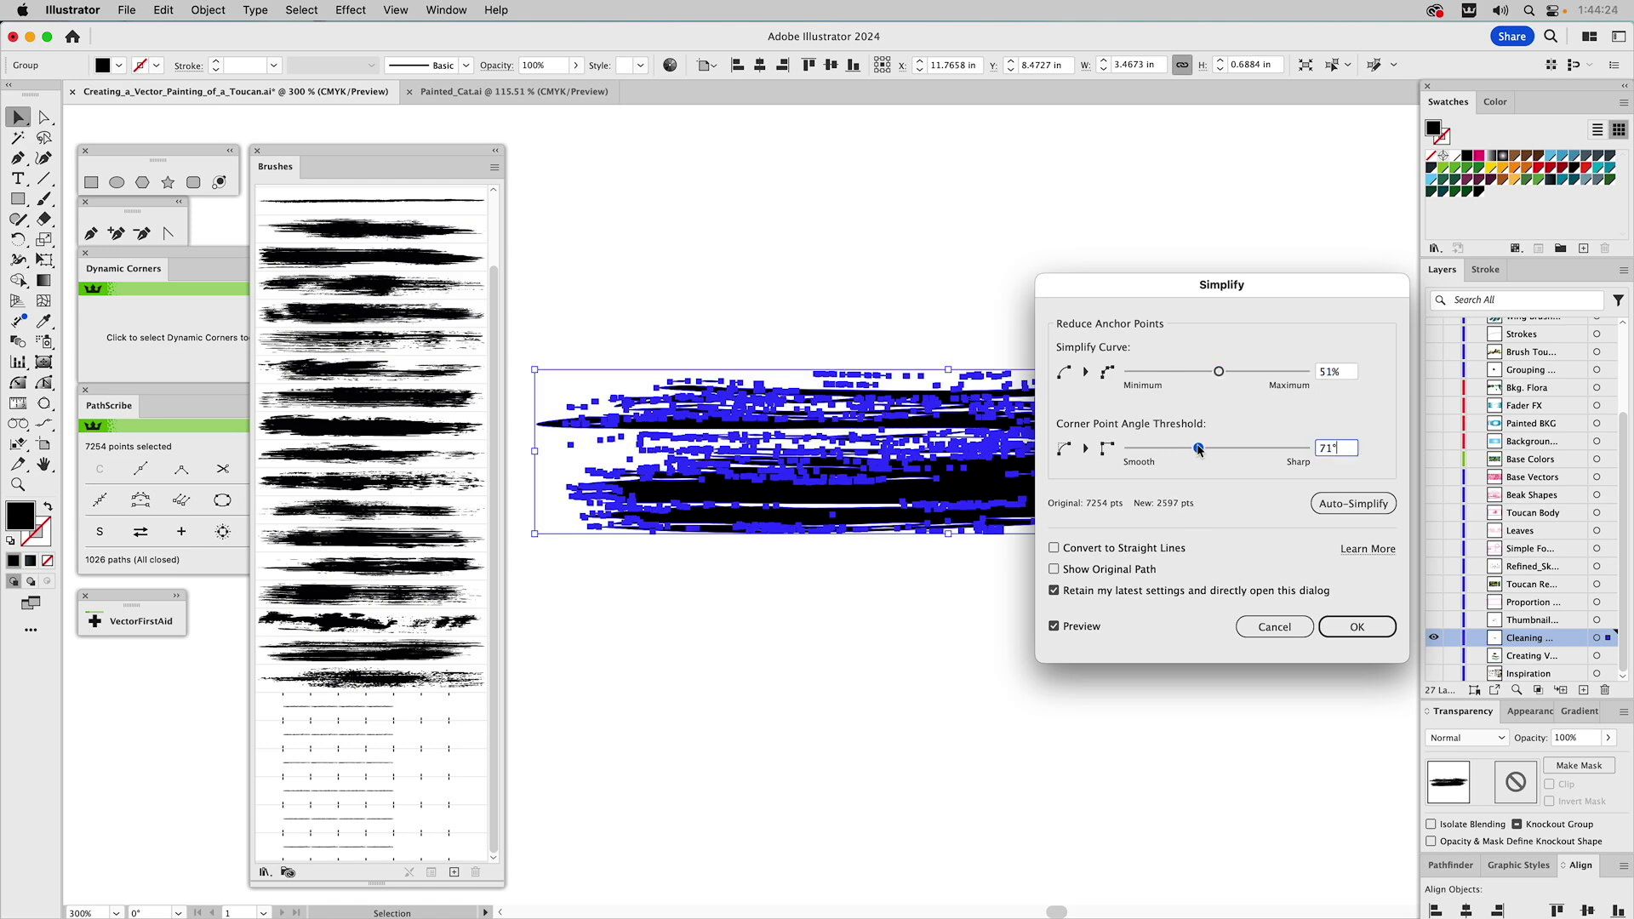
mouse_move(1218, 372)
left_mouse_down()
mouse_move(1183, 375)
mouse_move(1266, 373)
mouse_move(1248, 373)
left_mouse_up()
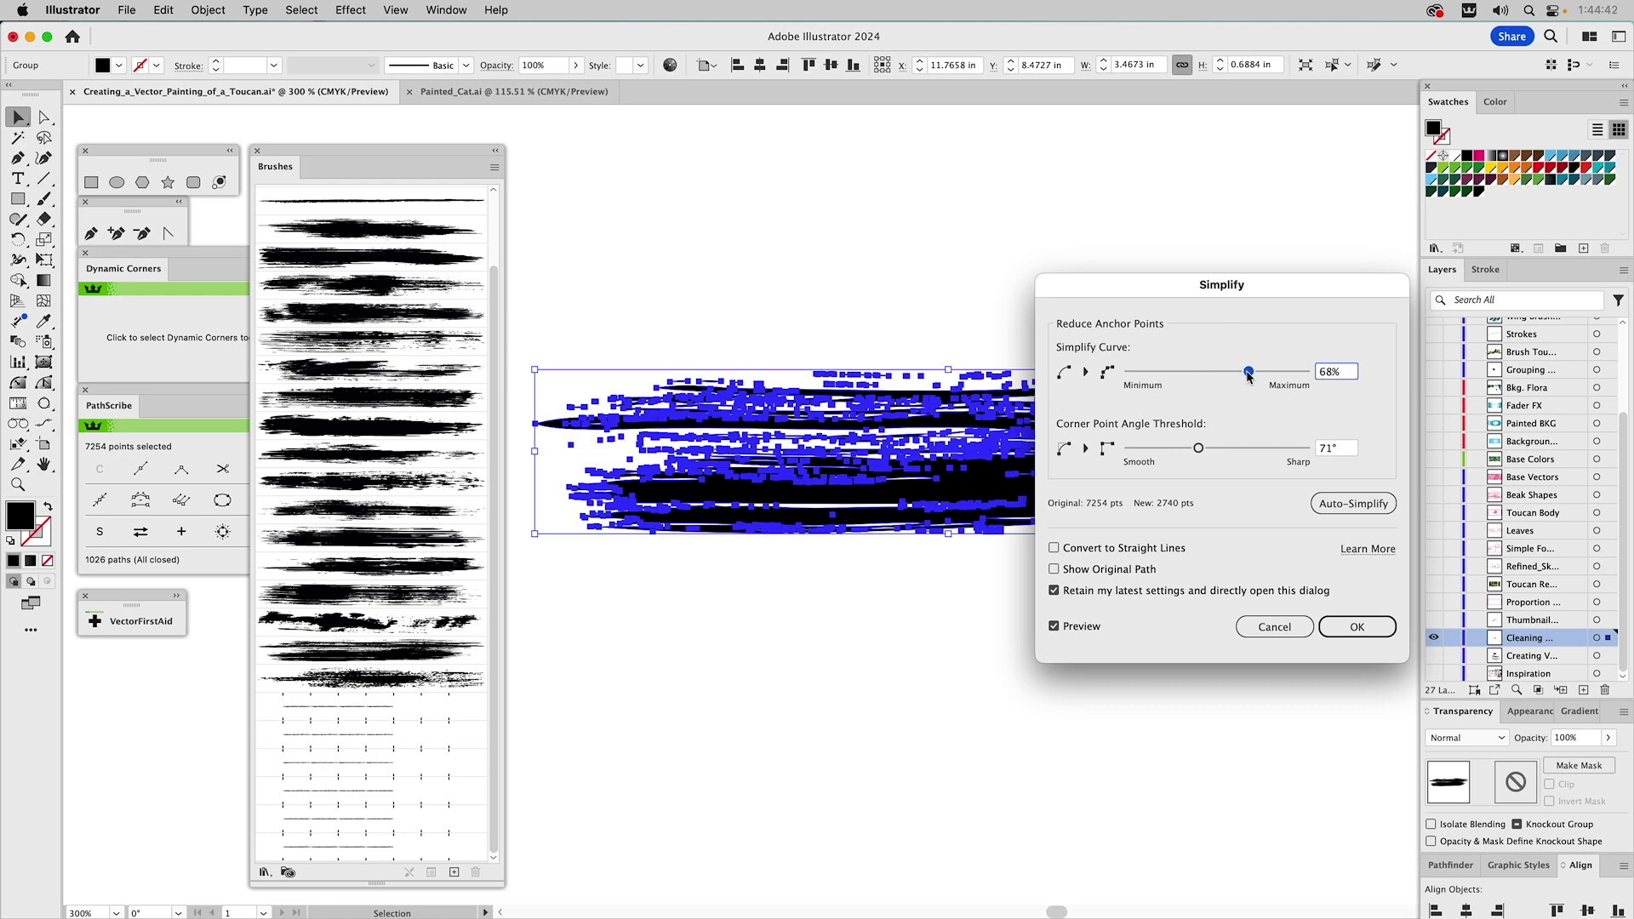
left_click_drag(1249, 375, 1236, 375)
left_click(1357, 626)
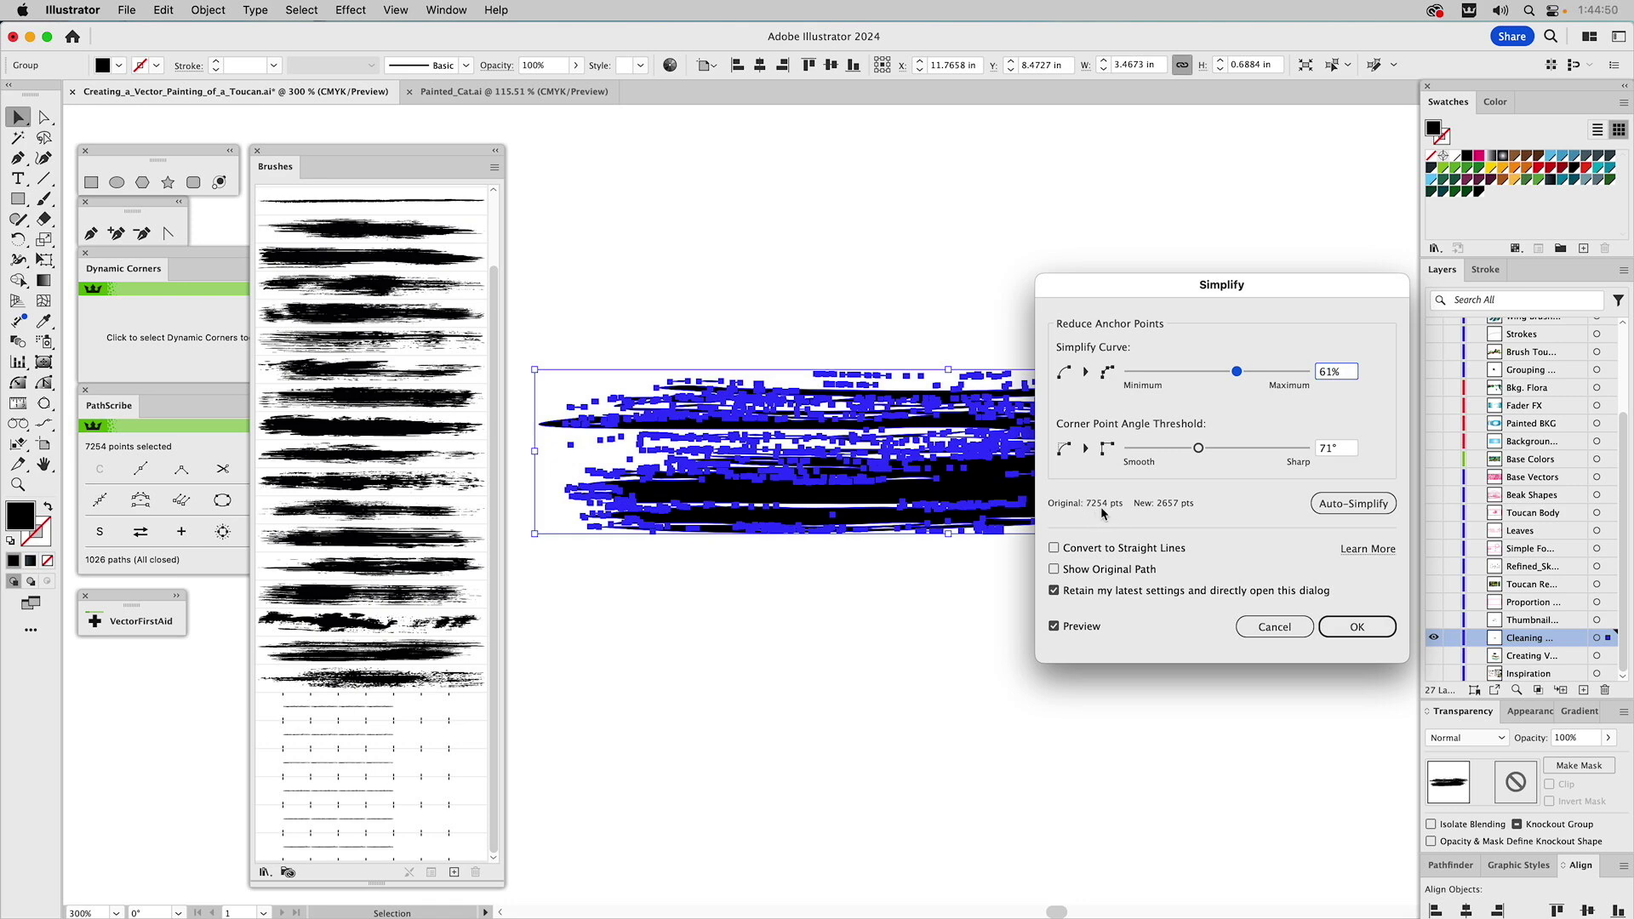
left_click(1345, 632)
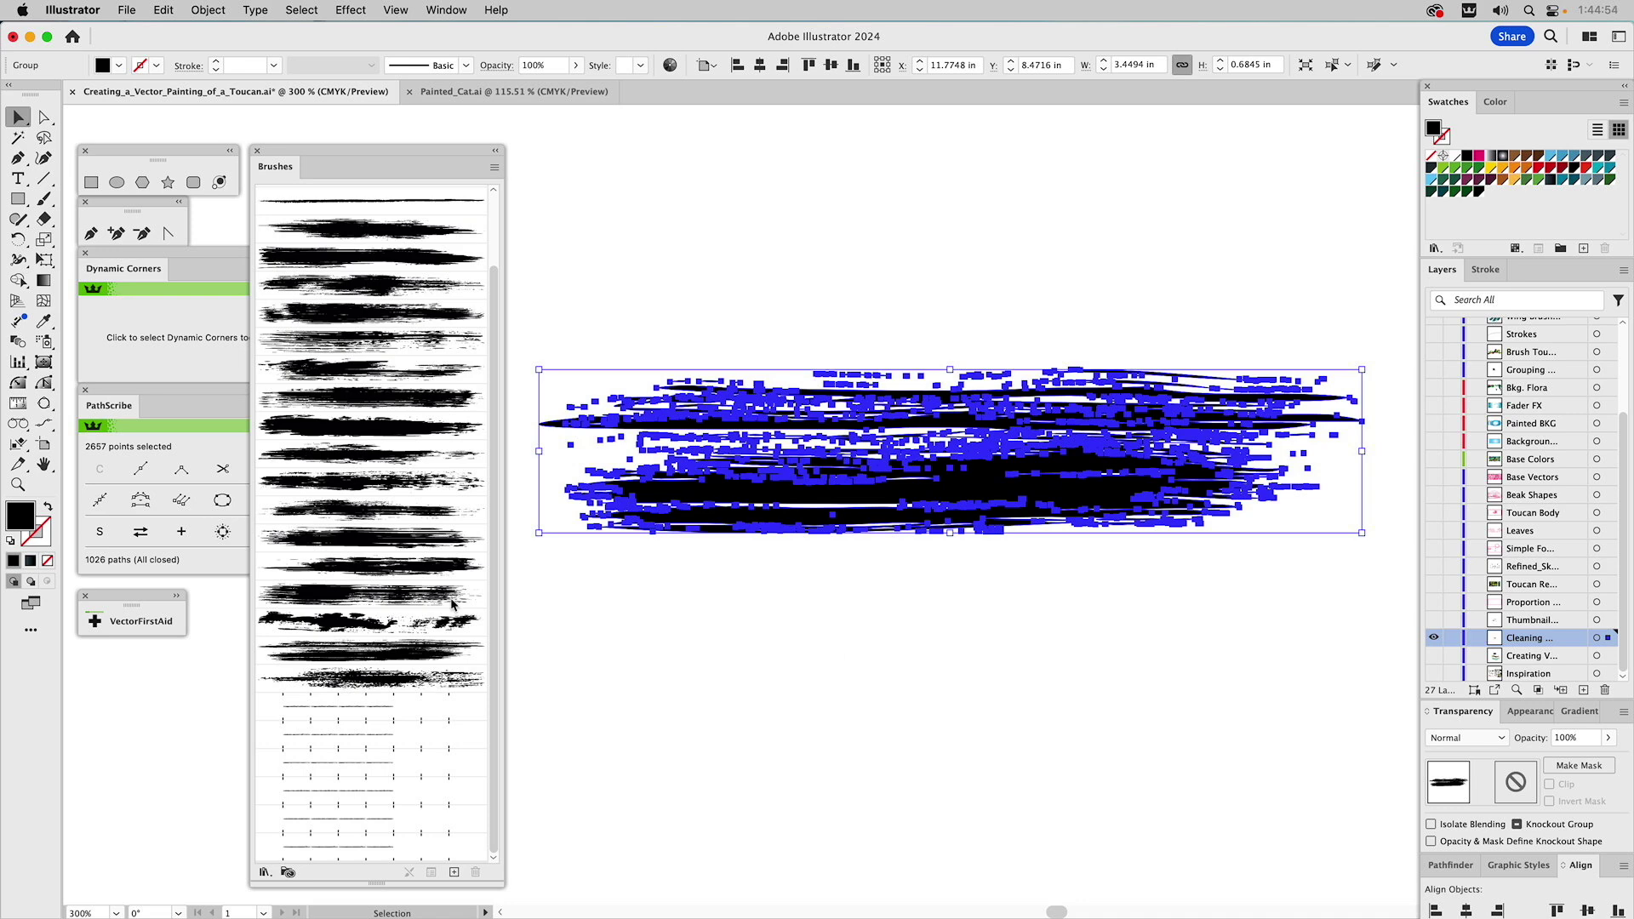
Check the simplified brush artwork for all issues with VectorFirstAid and fix everything it lists.
left_click_drag(141, 591, 723, 170)
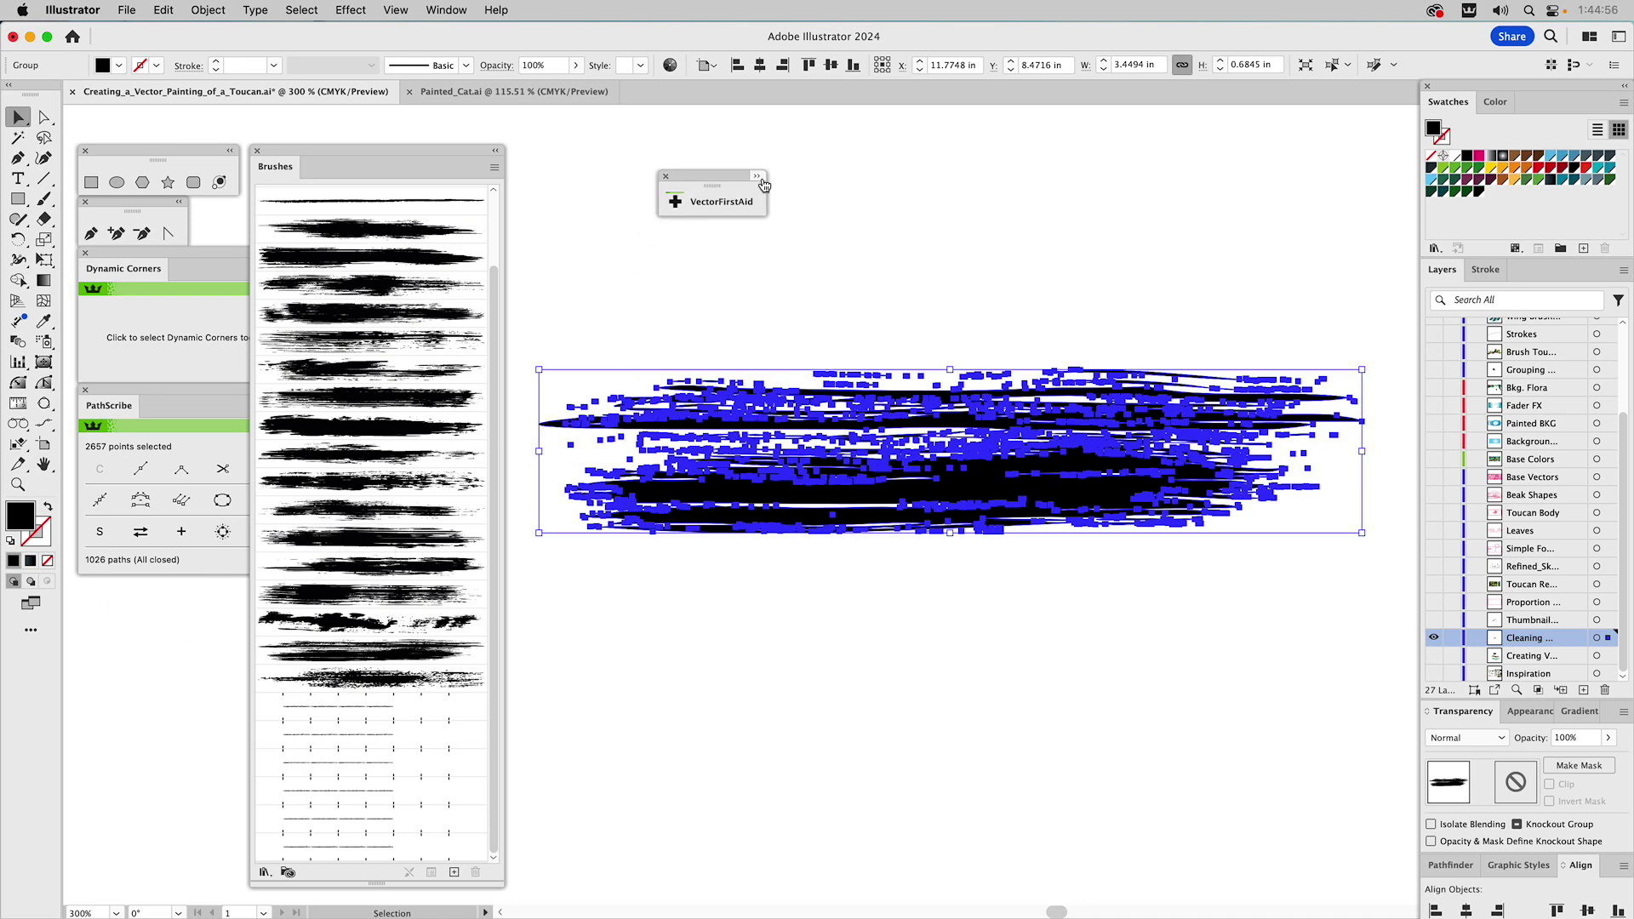
left_click(763, 176)
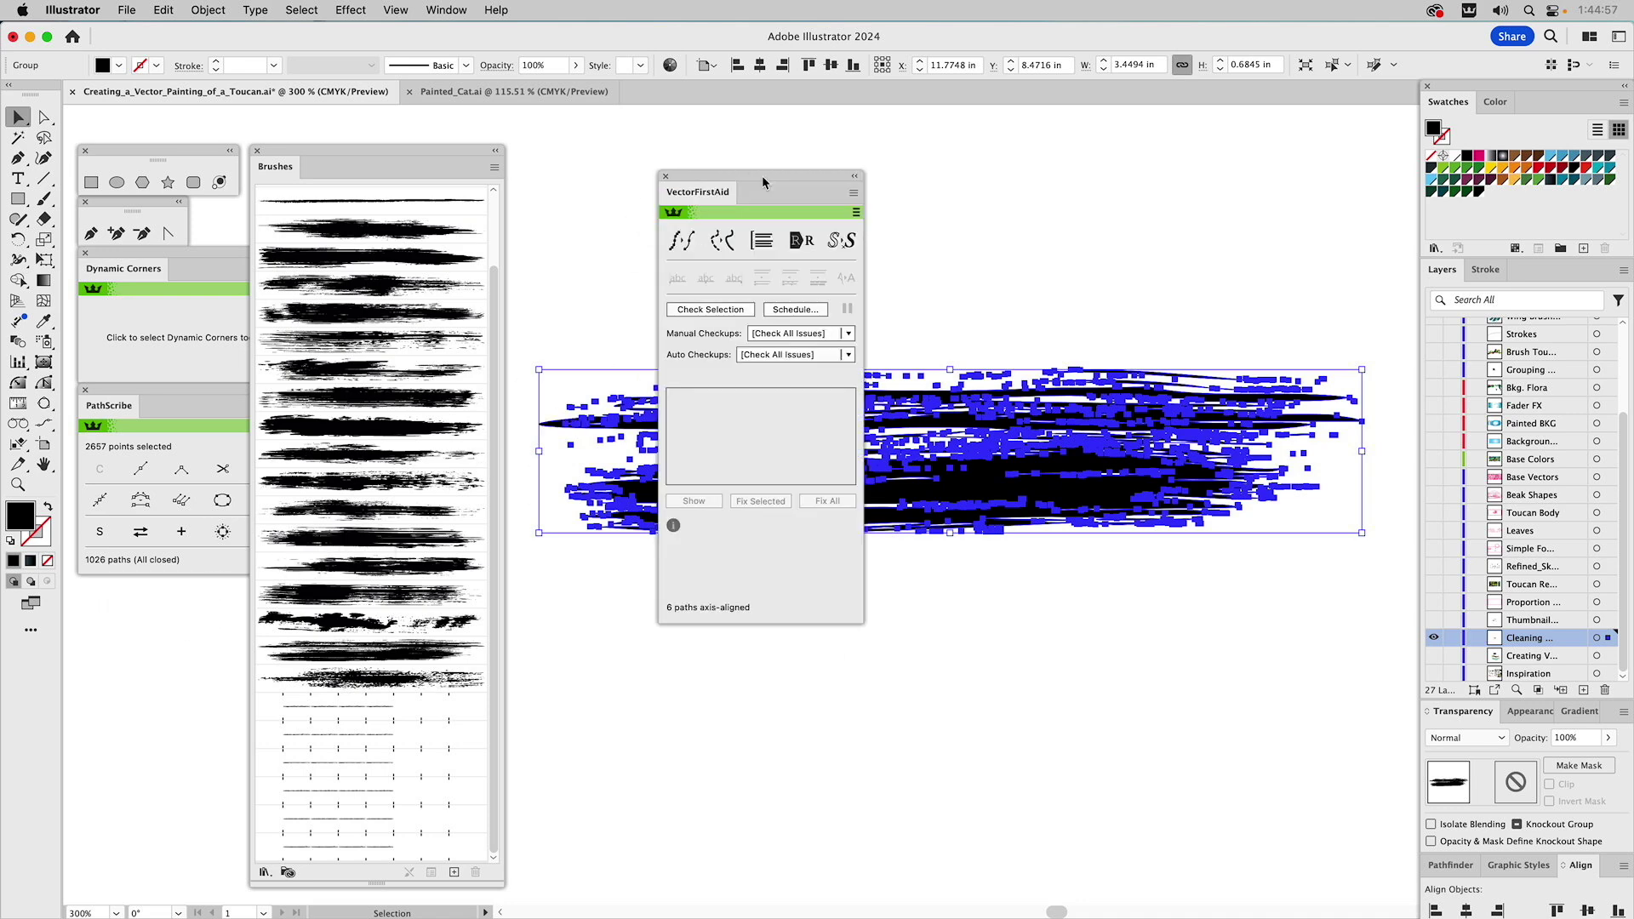
left_click(697, 309)
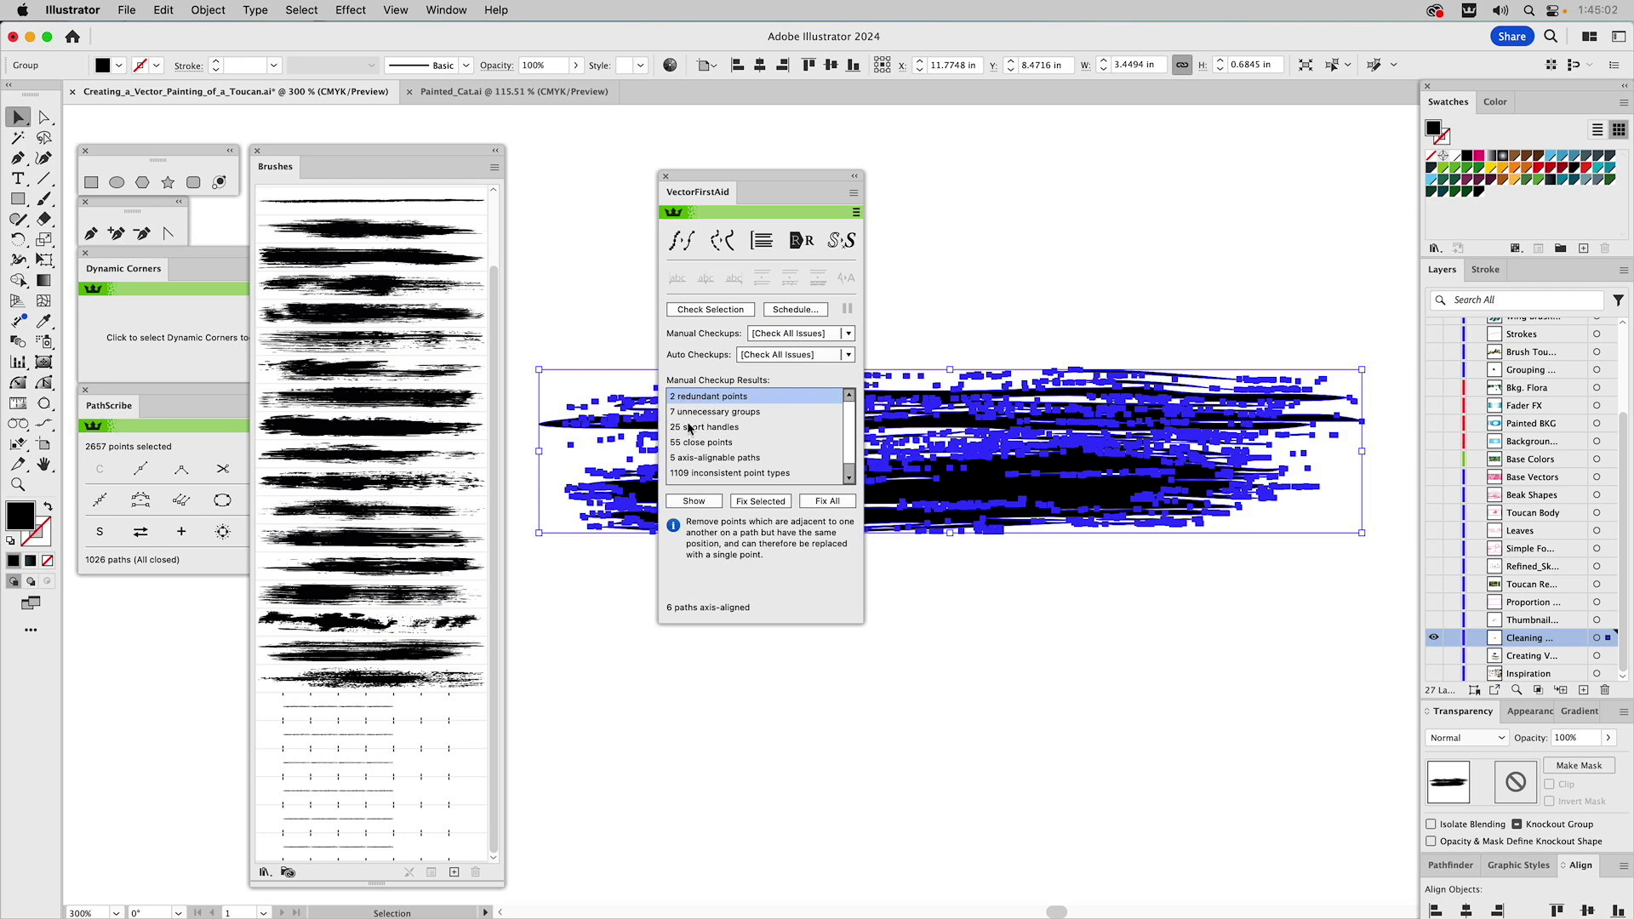
left_click(822, 500)
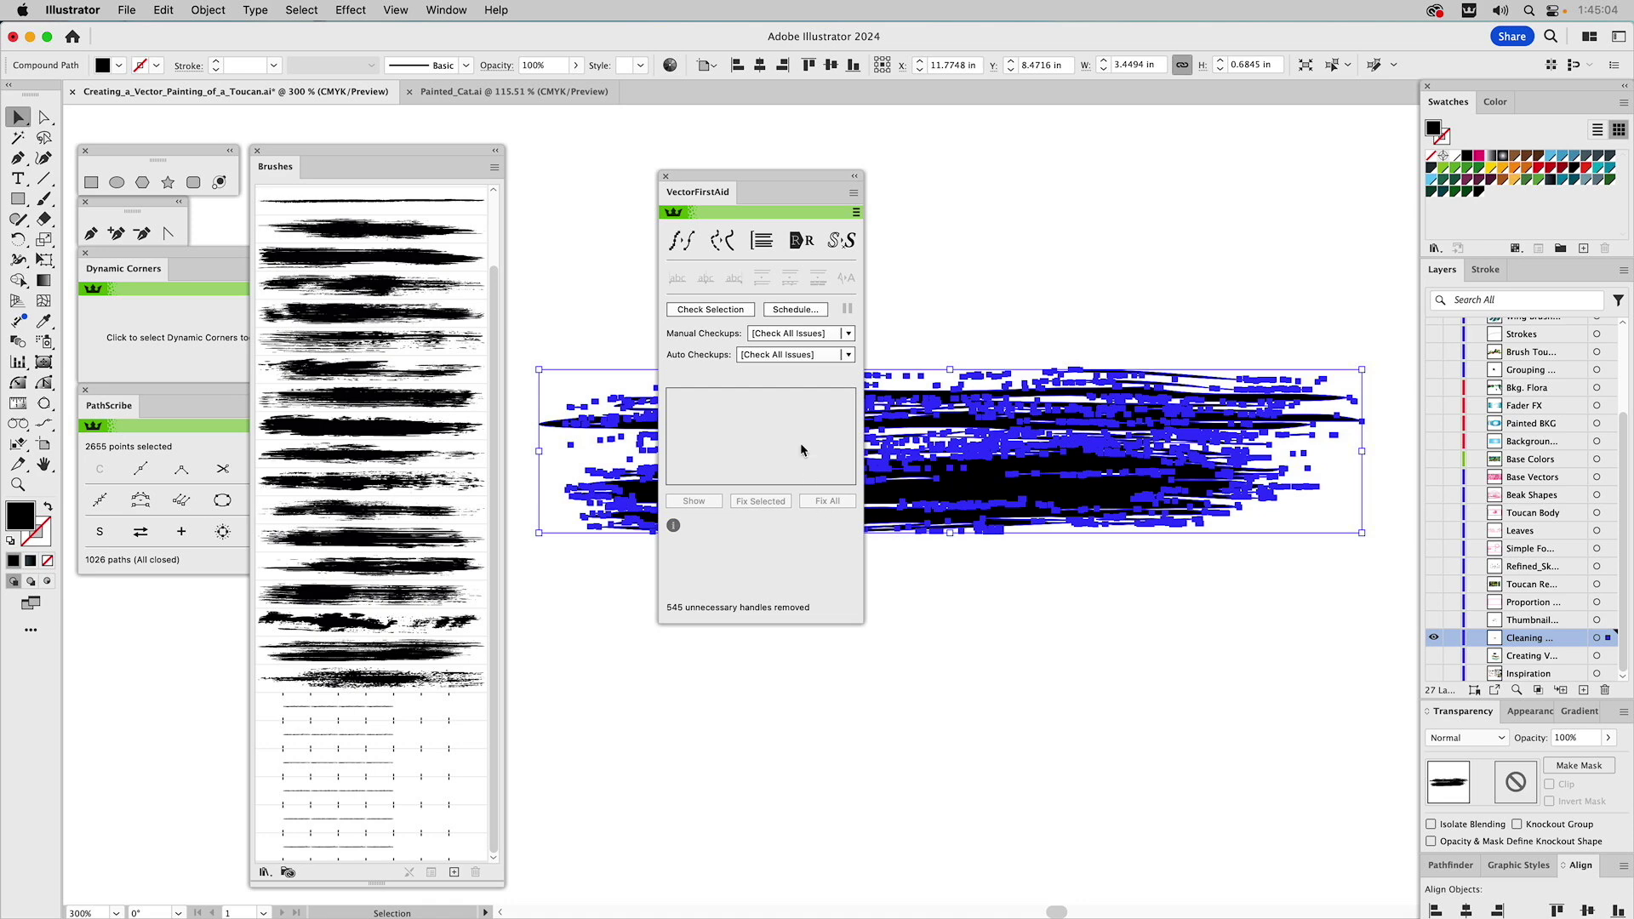
Recheck the brush artwork with VectorFirstAid, fix all remaining issues, and store the collapsed VectorFirstAid panel below PathScribe.
left_click(711, 309)
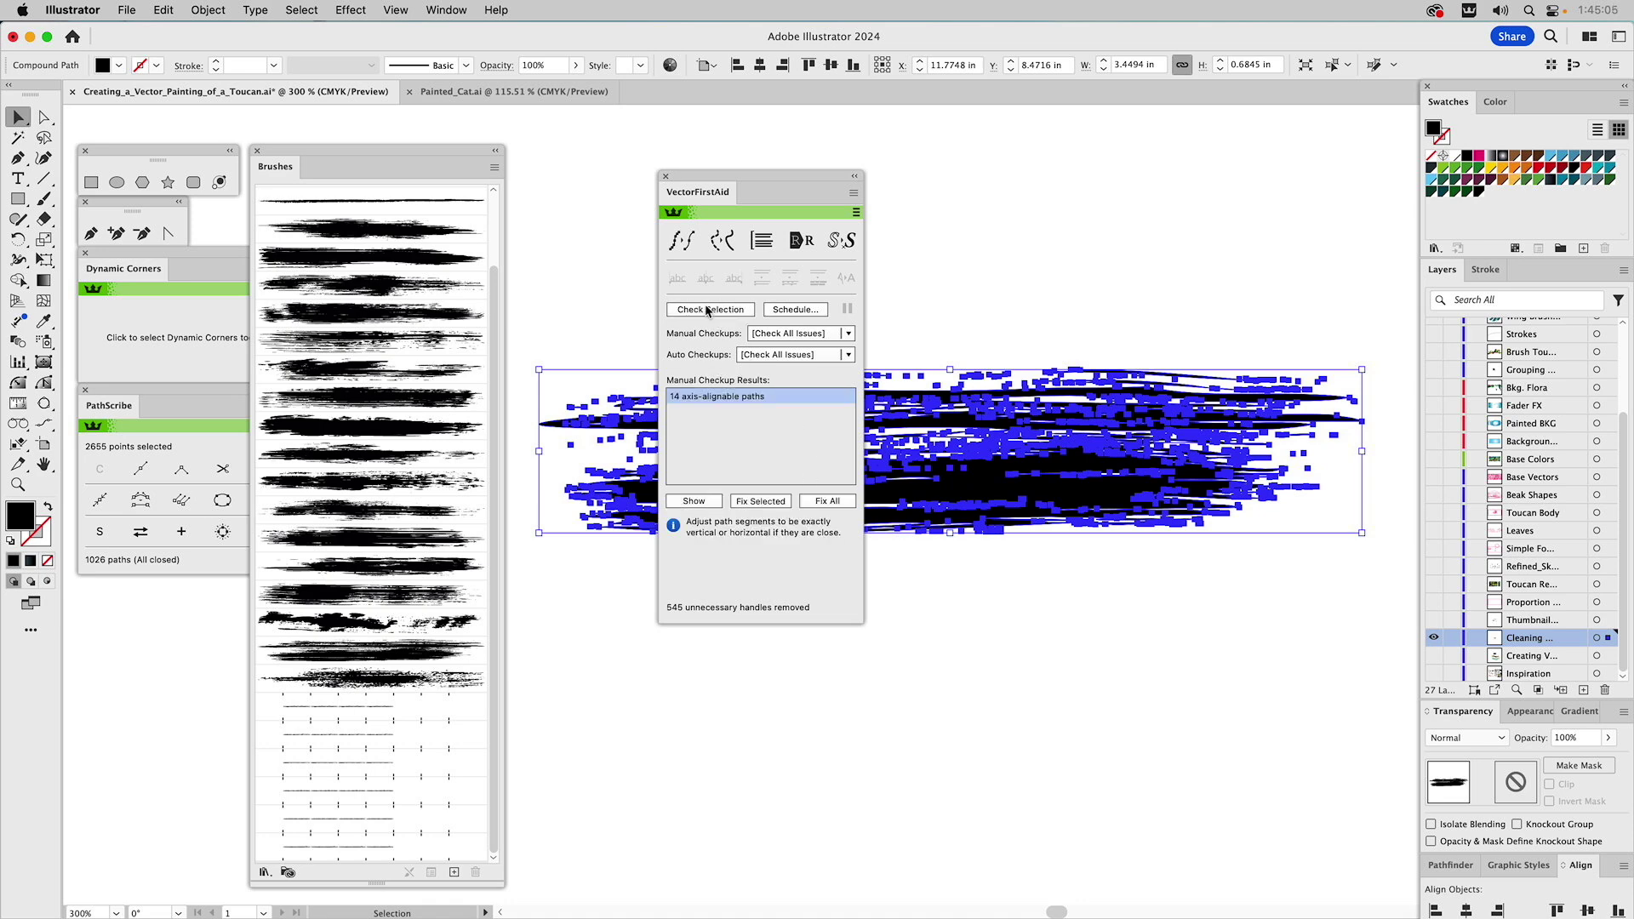
left_click(825, 501)
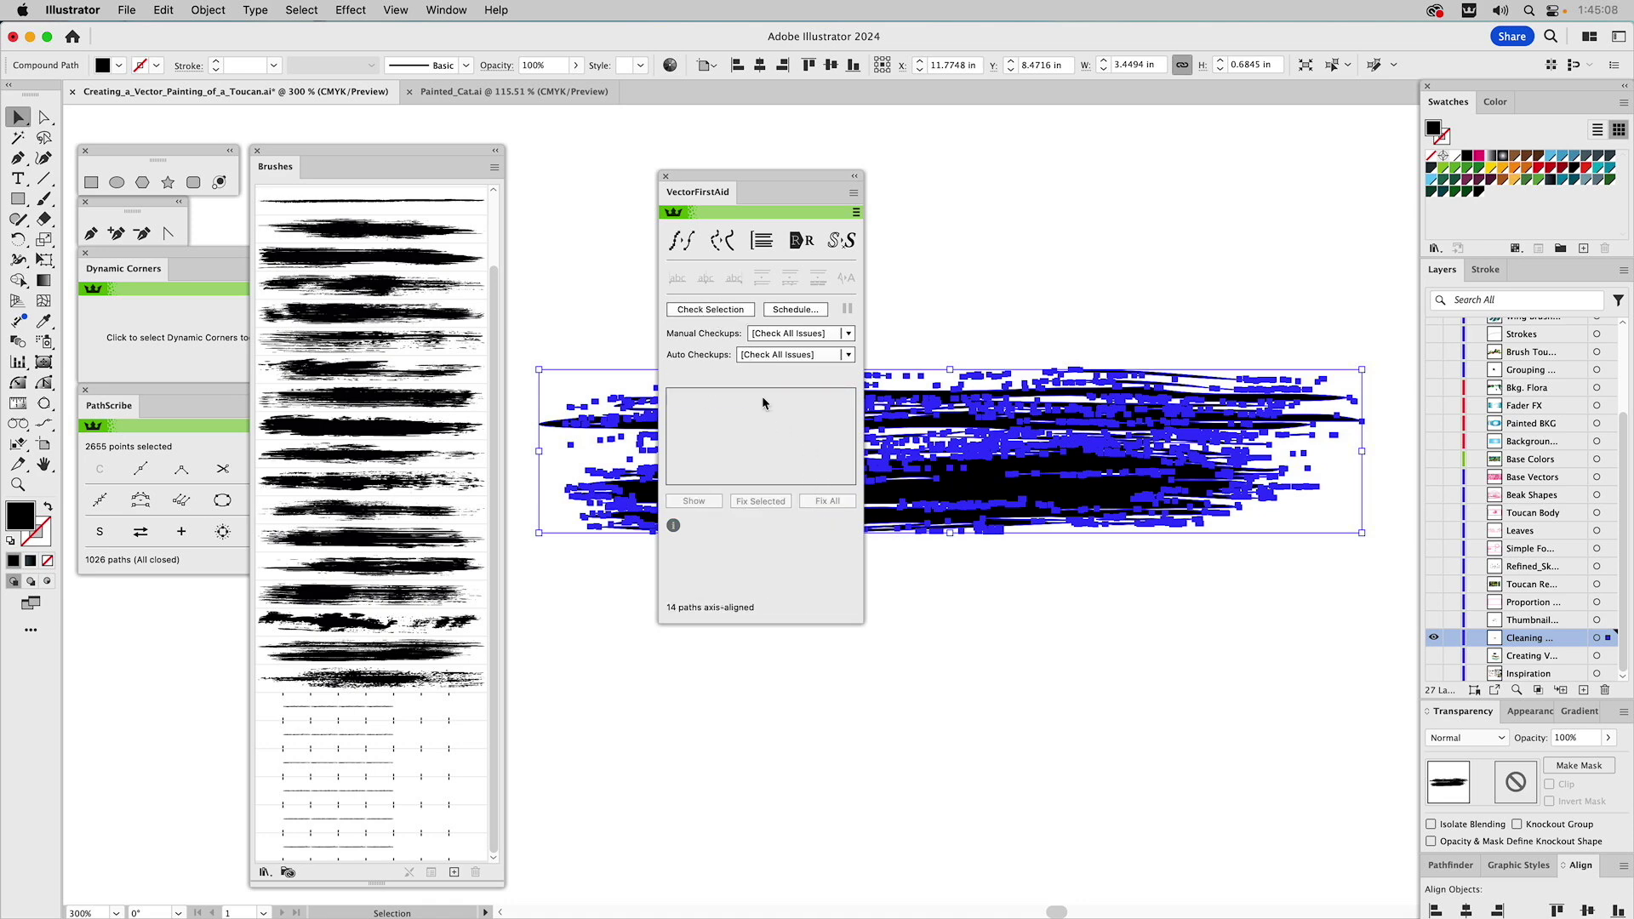
left_click(720, 314)
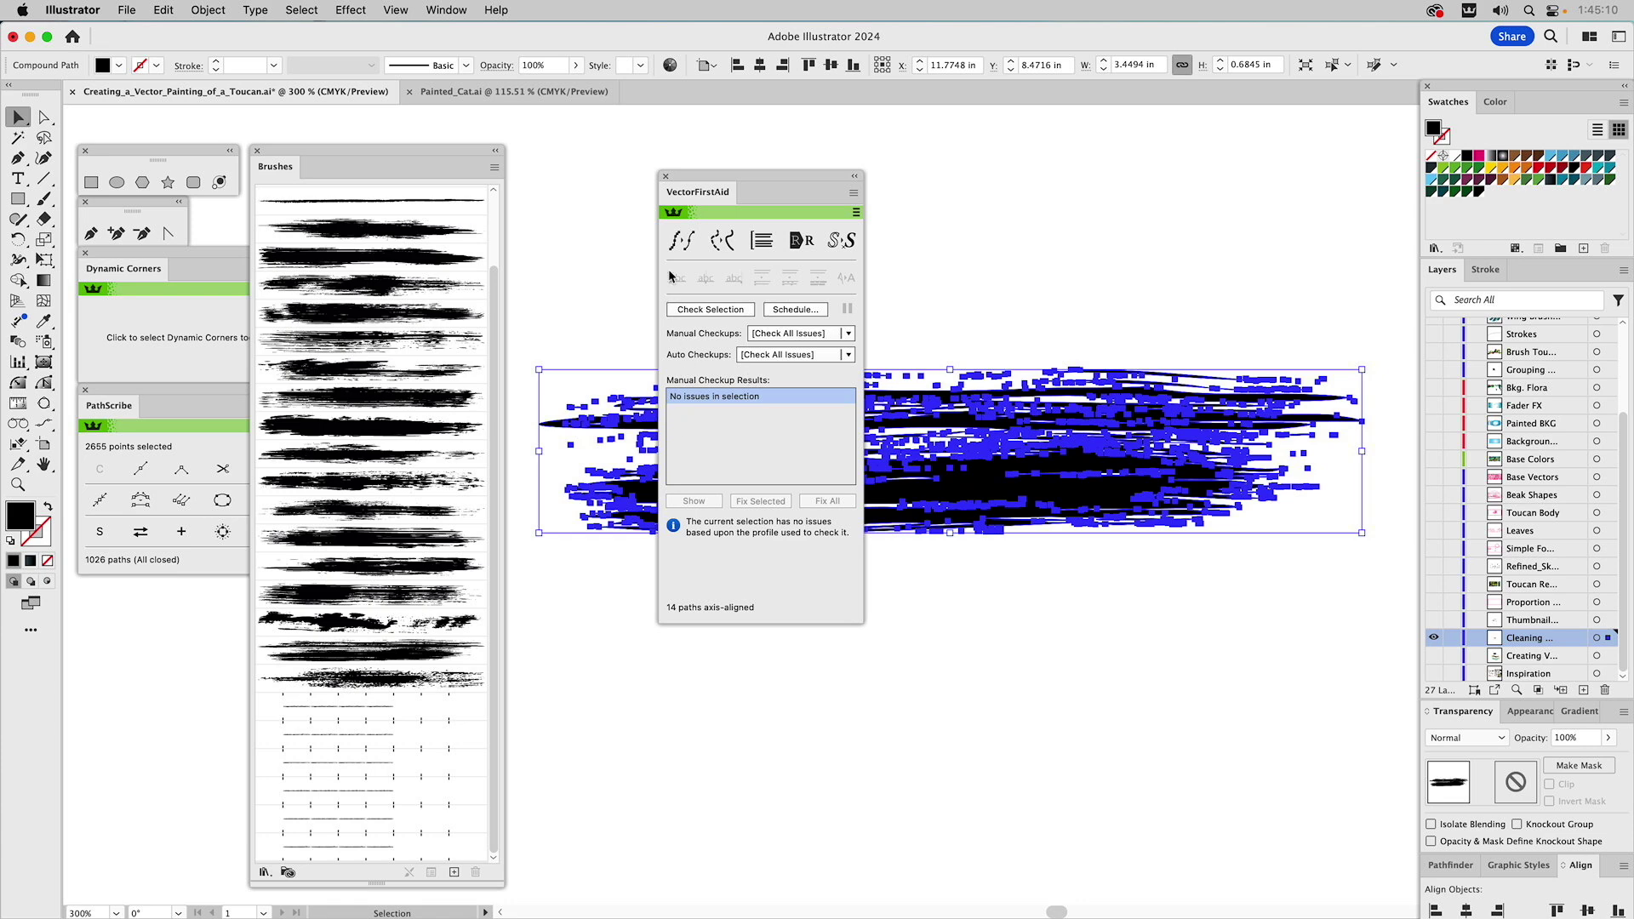
left_click(855, 175)
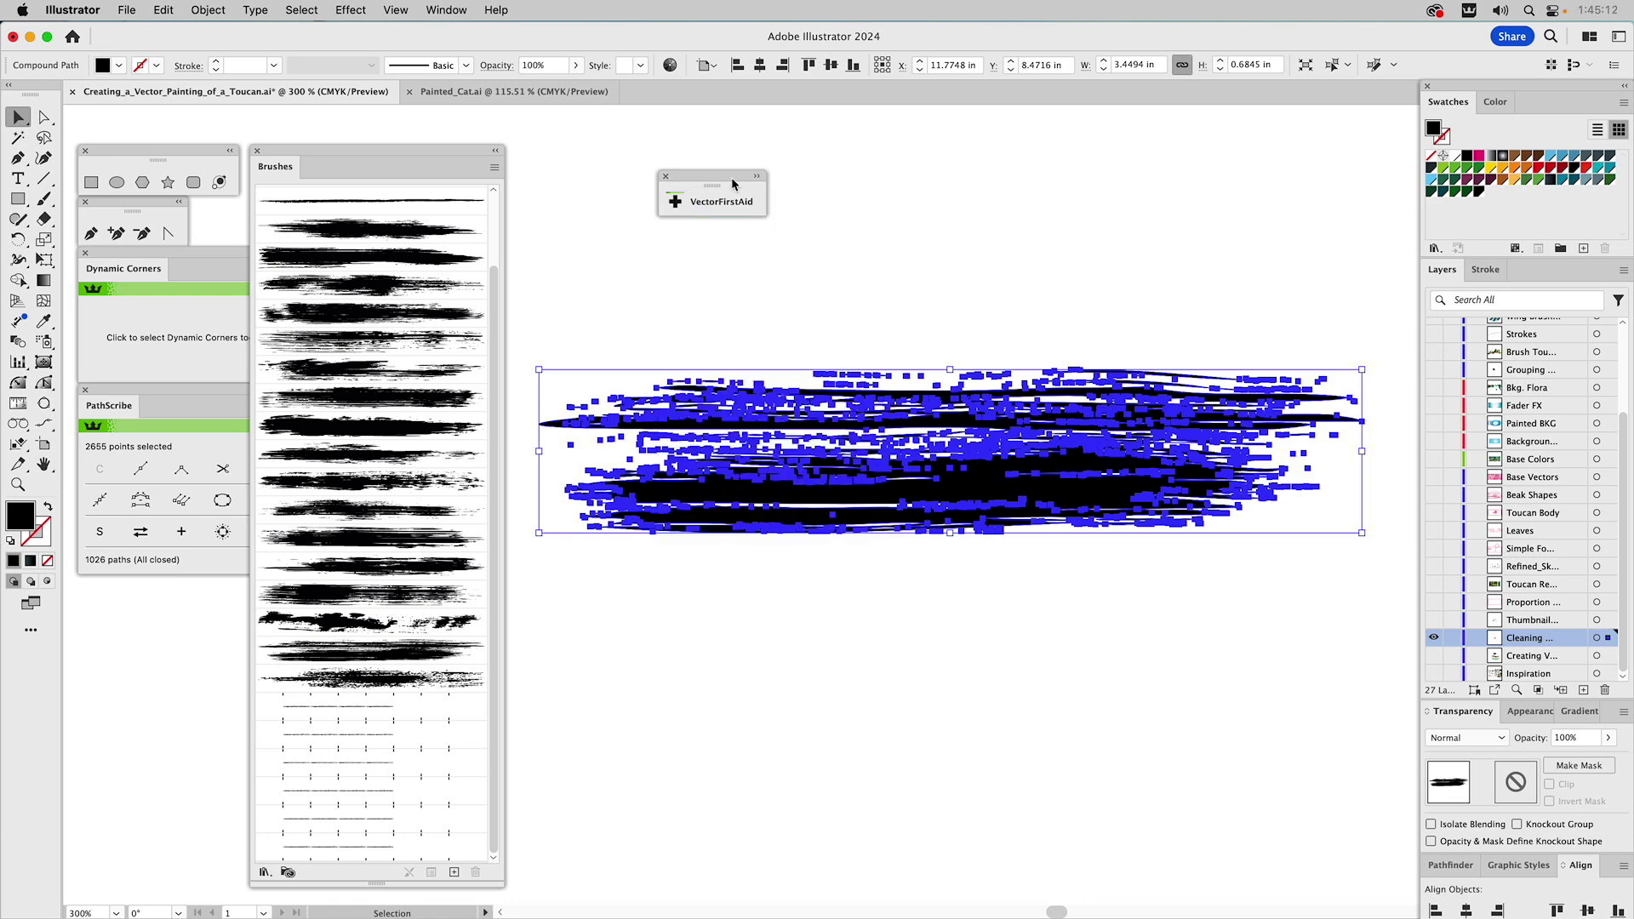
left_click_drag(727, 174, 148, 593)
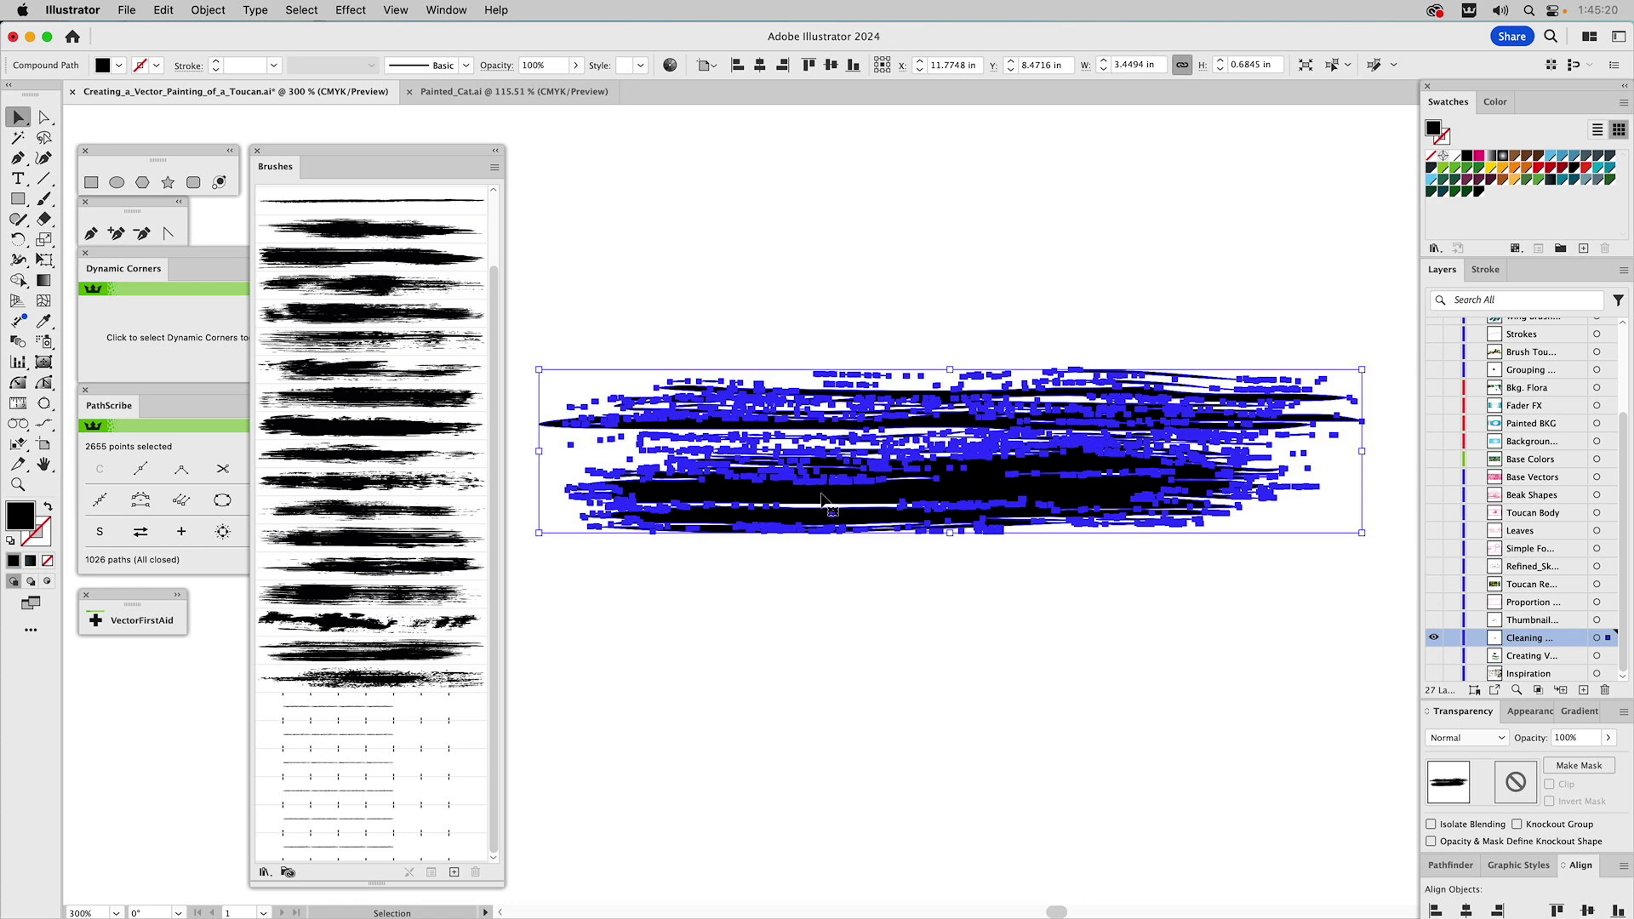
Replace the DragStrip_Brush5 art brush with the cleaned artwork, keeping its options and applying the change to existing strokes.
mouse_move(822, 502)
left_mouse_down()
mouse_move(663, 647)
mouse_move(453, 653)
left_mouse_up()
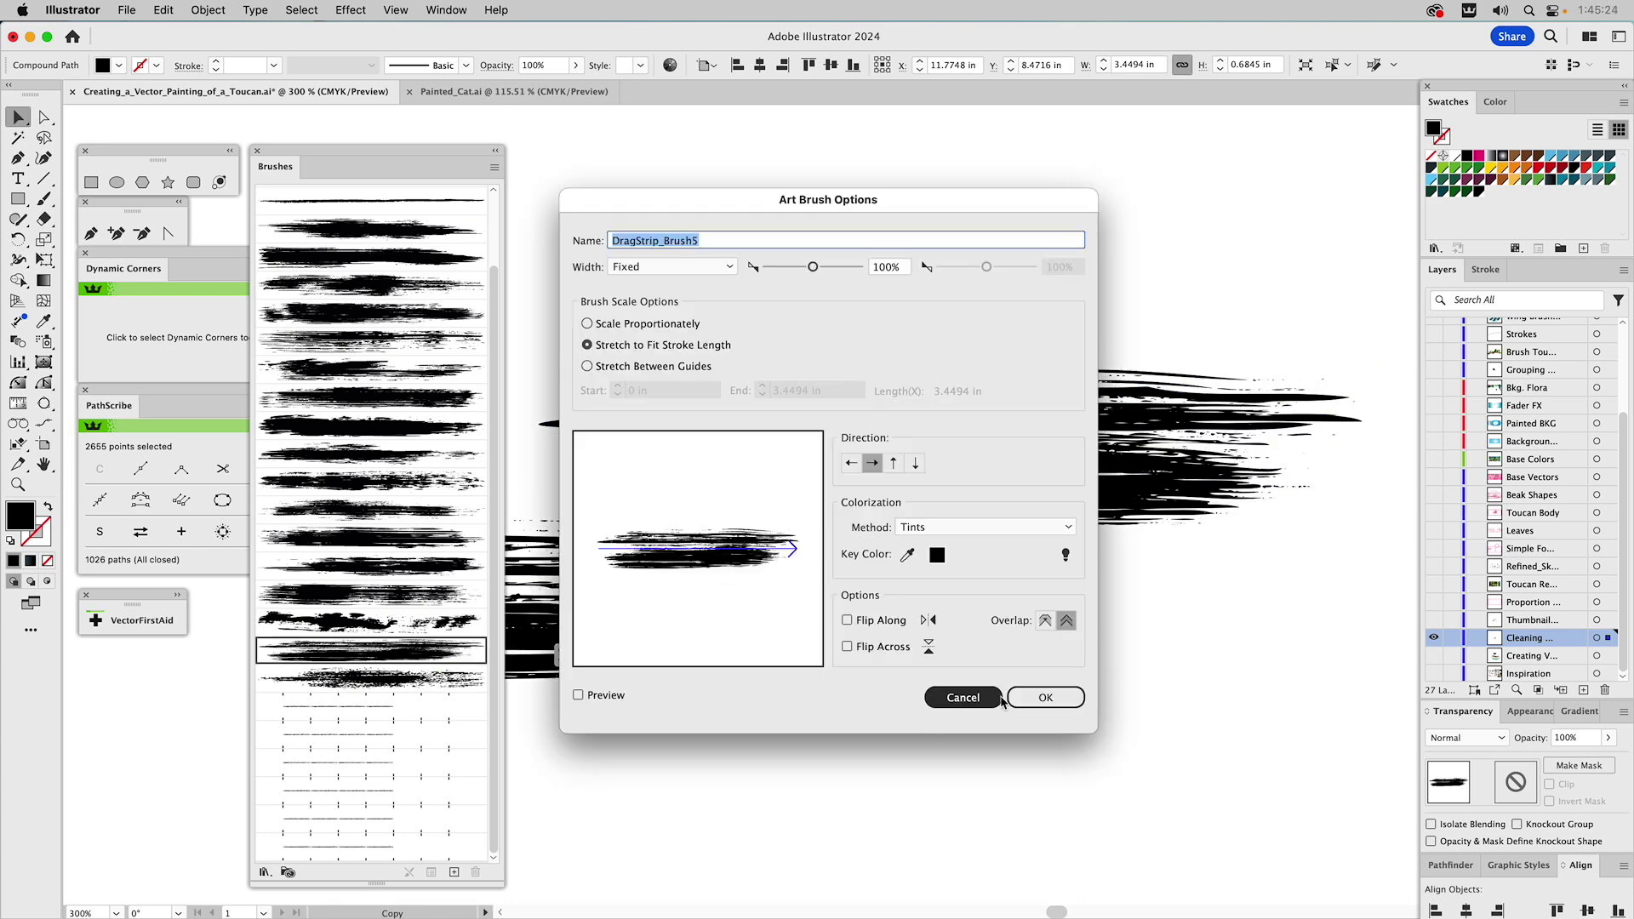
left_click(1045, 700)
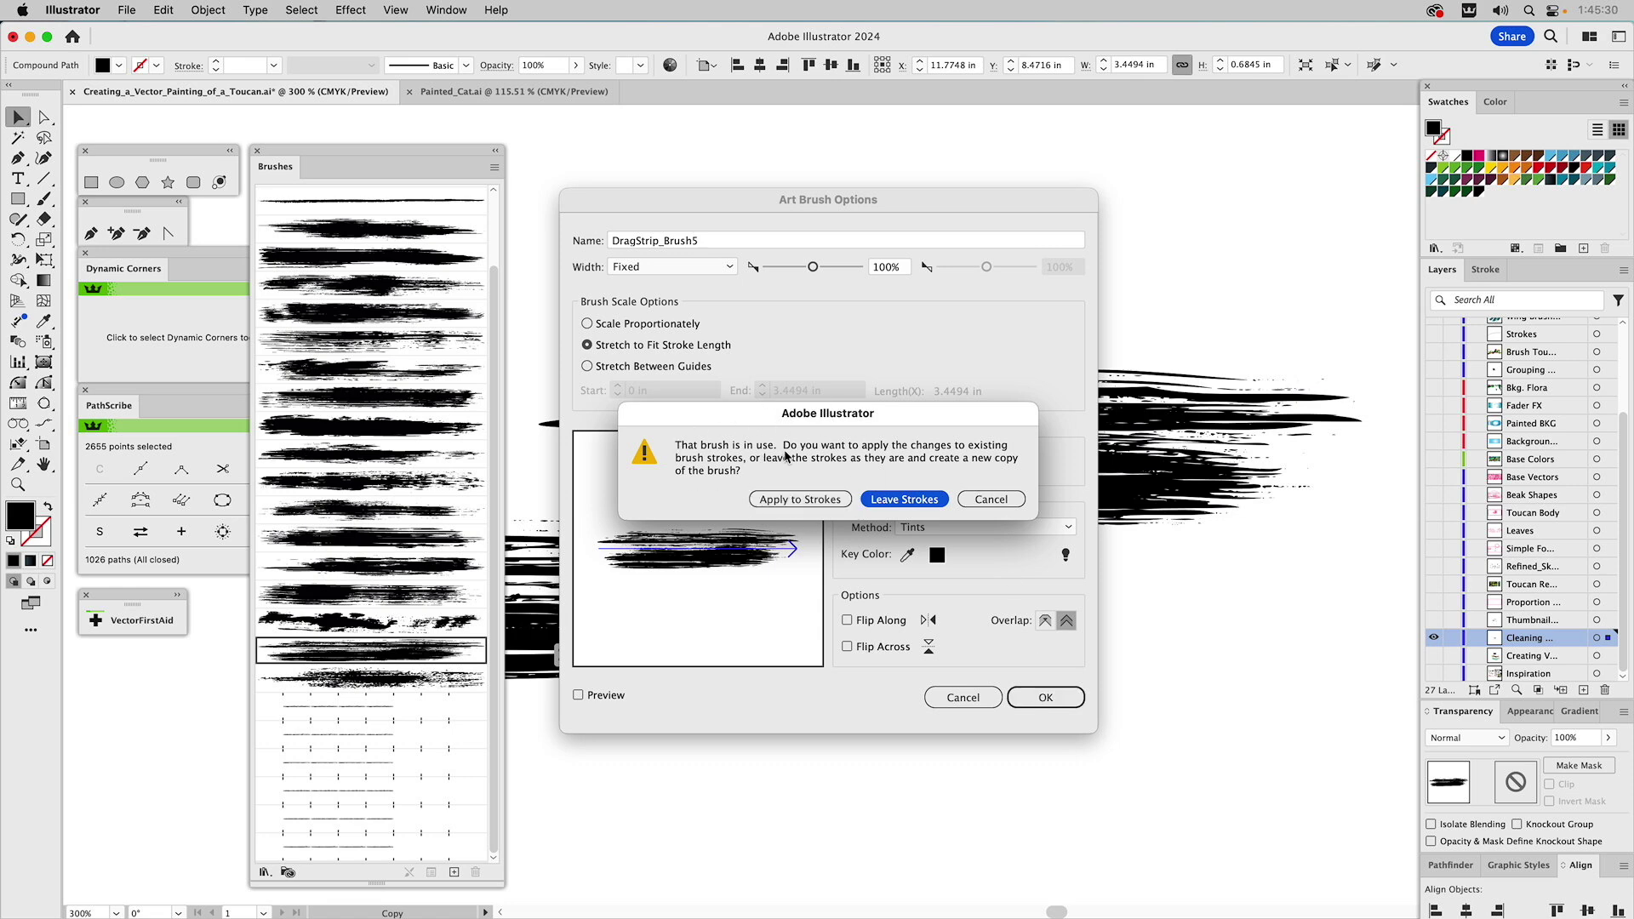
left_click(788, 502)
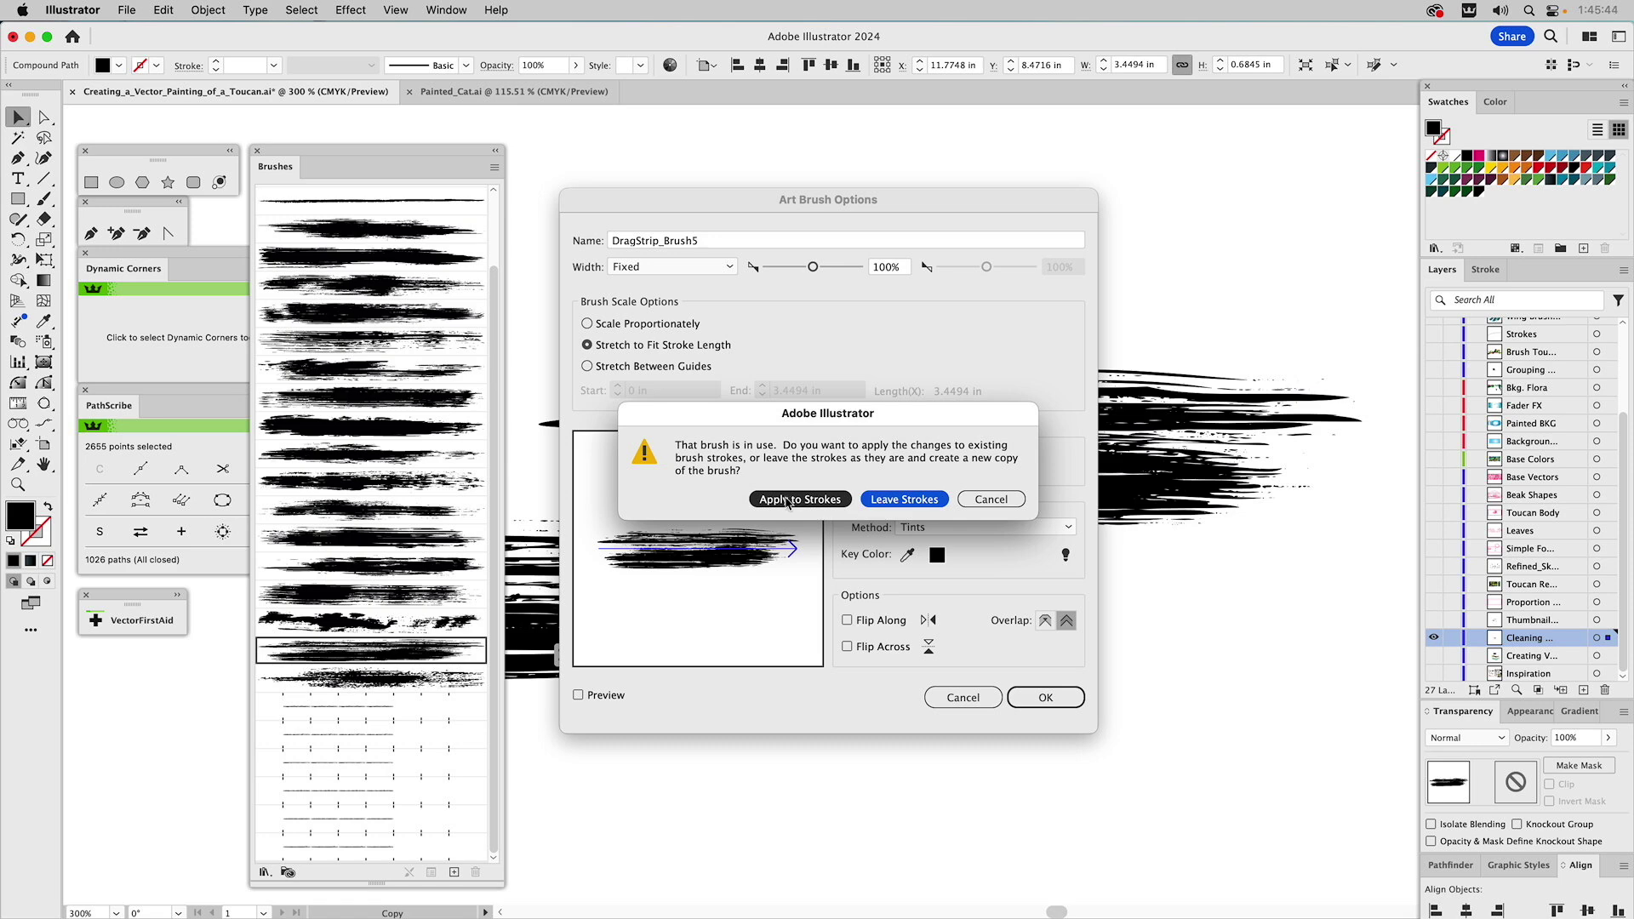
left_click(786, 500)
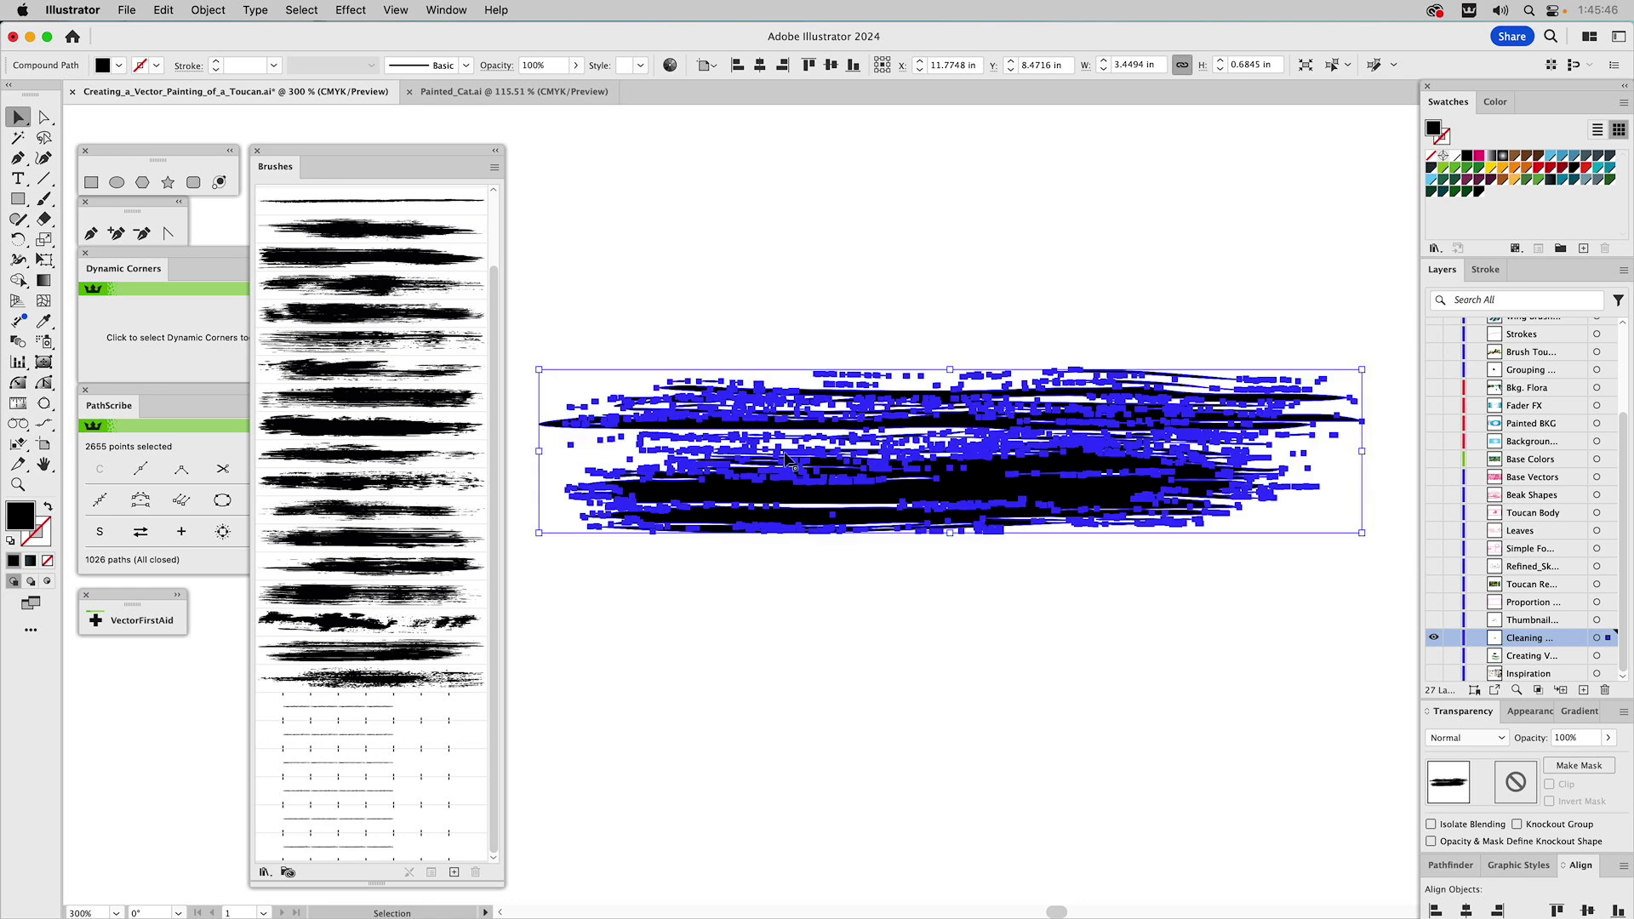
left_click(787, 311)
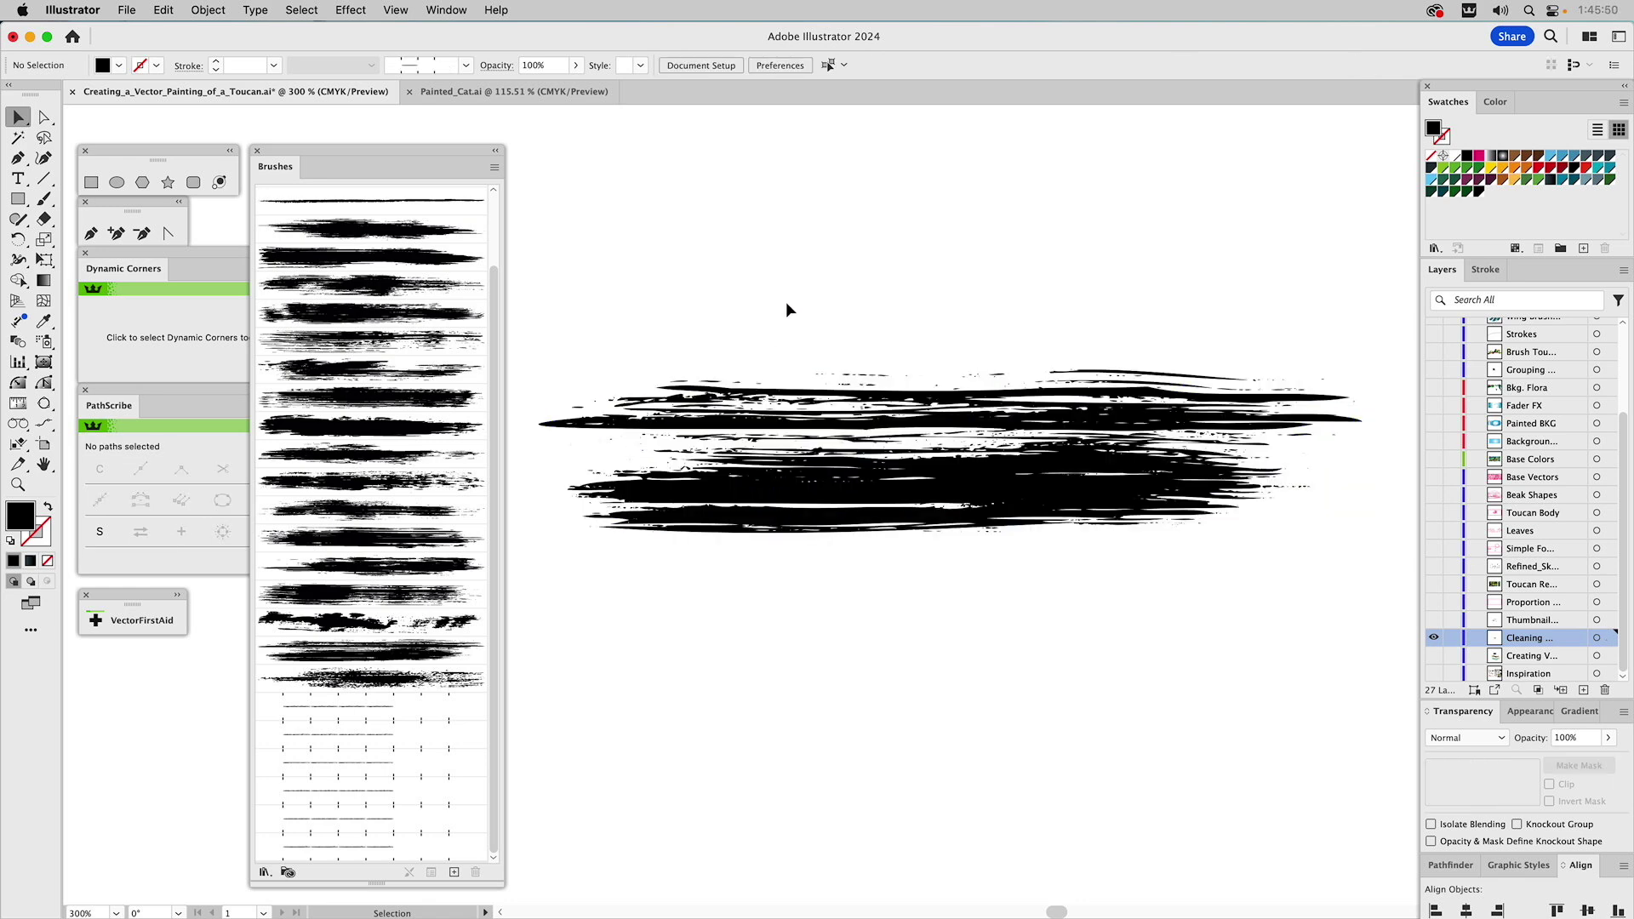
Fit the artboard in view, hide the brush-cleaning layer, and show the thumbnail sketch with its proportion frame.
key("super+0")
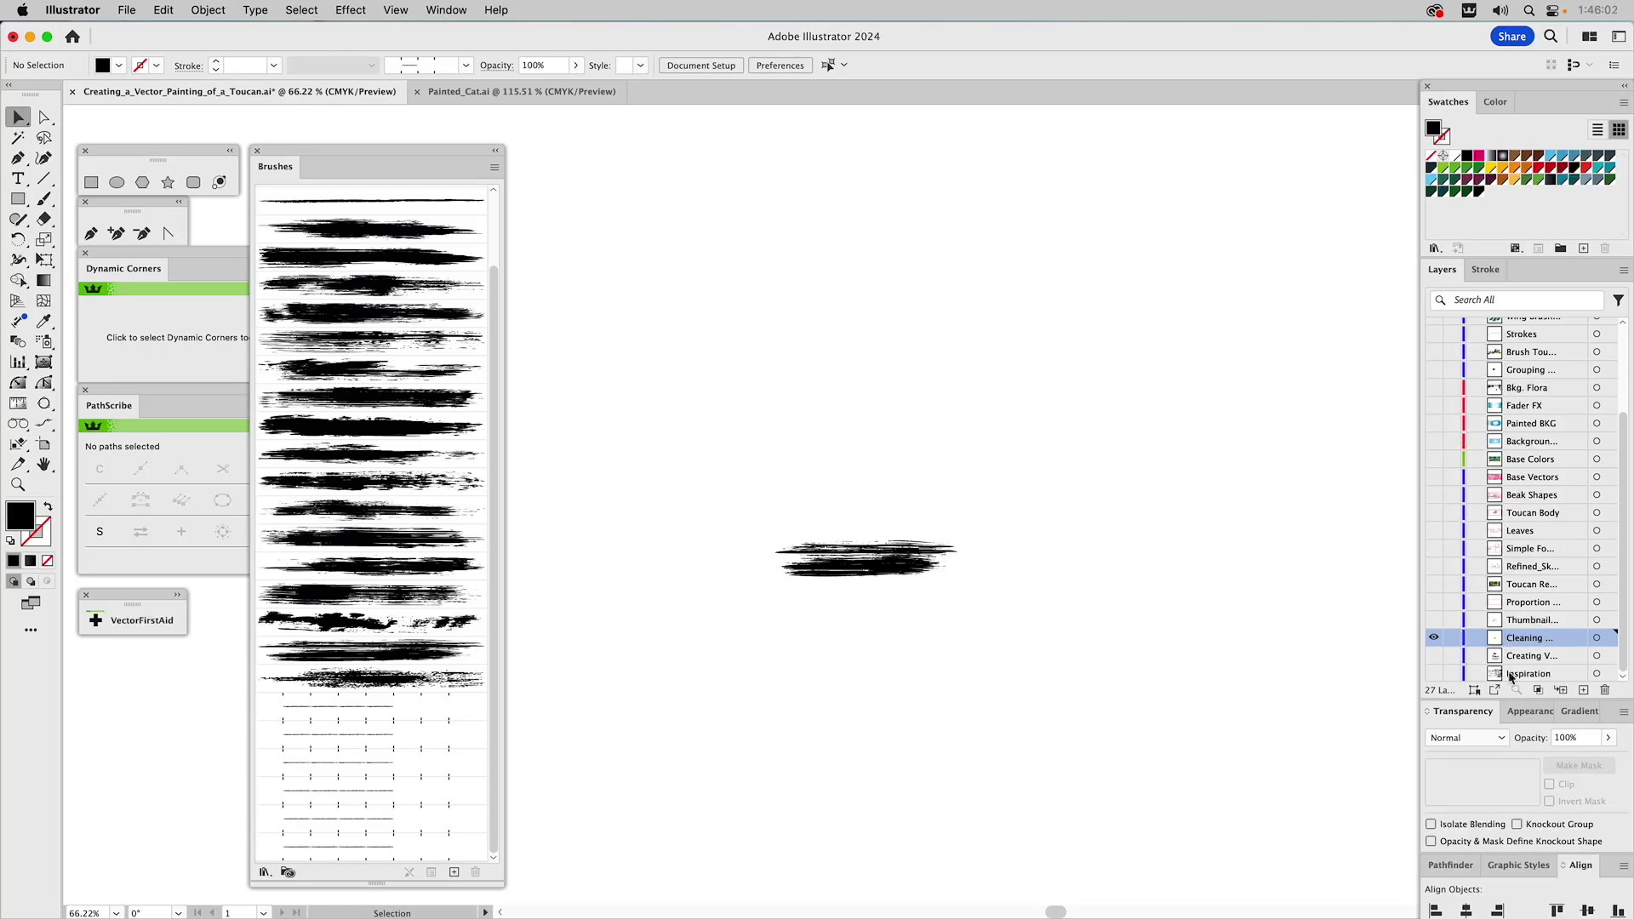
left_click(1434, 640)
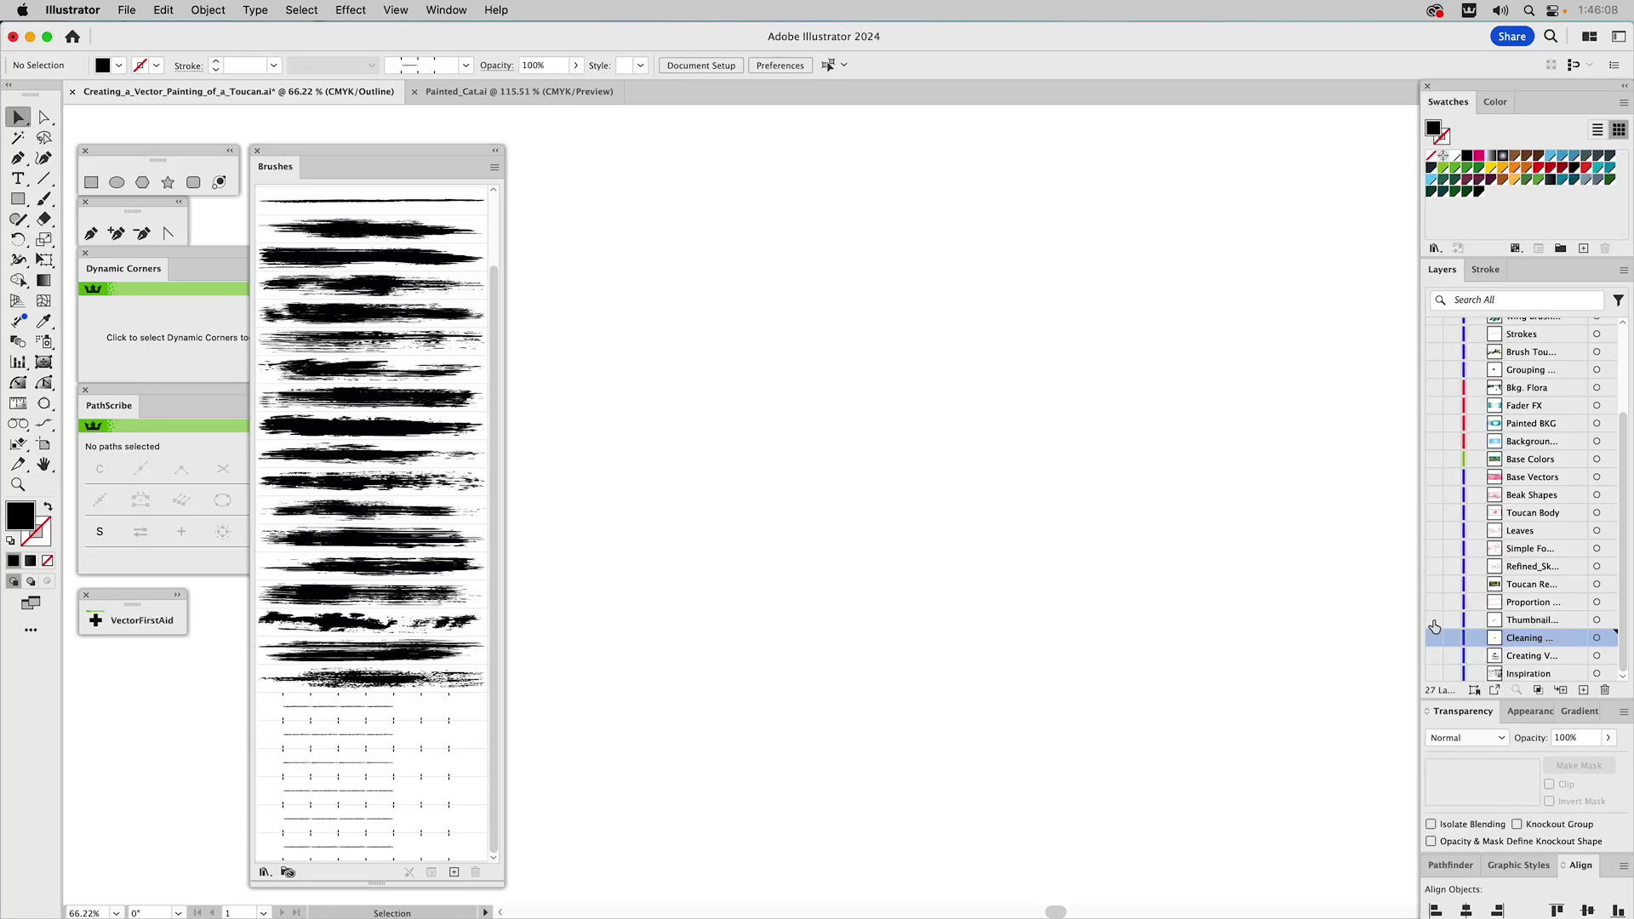
left_click(1436, 620)
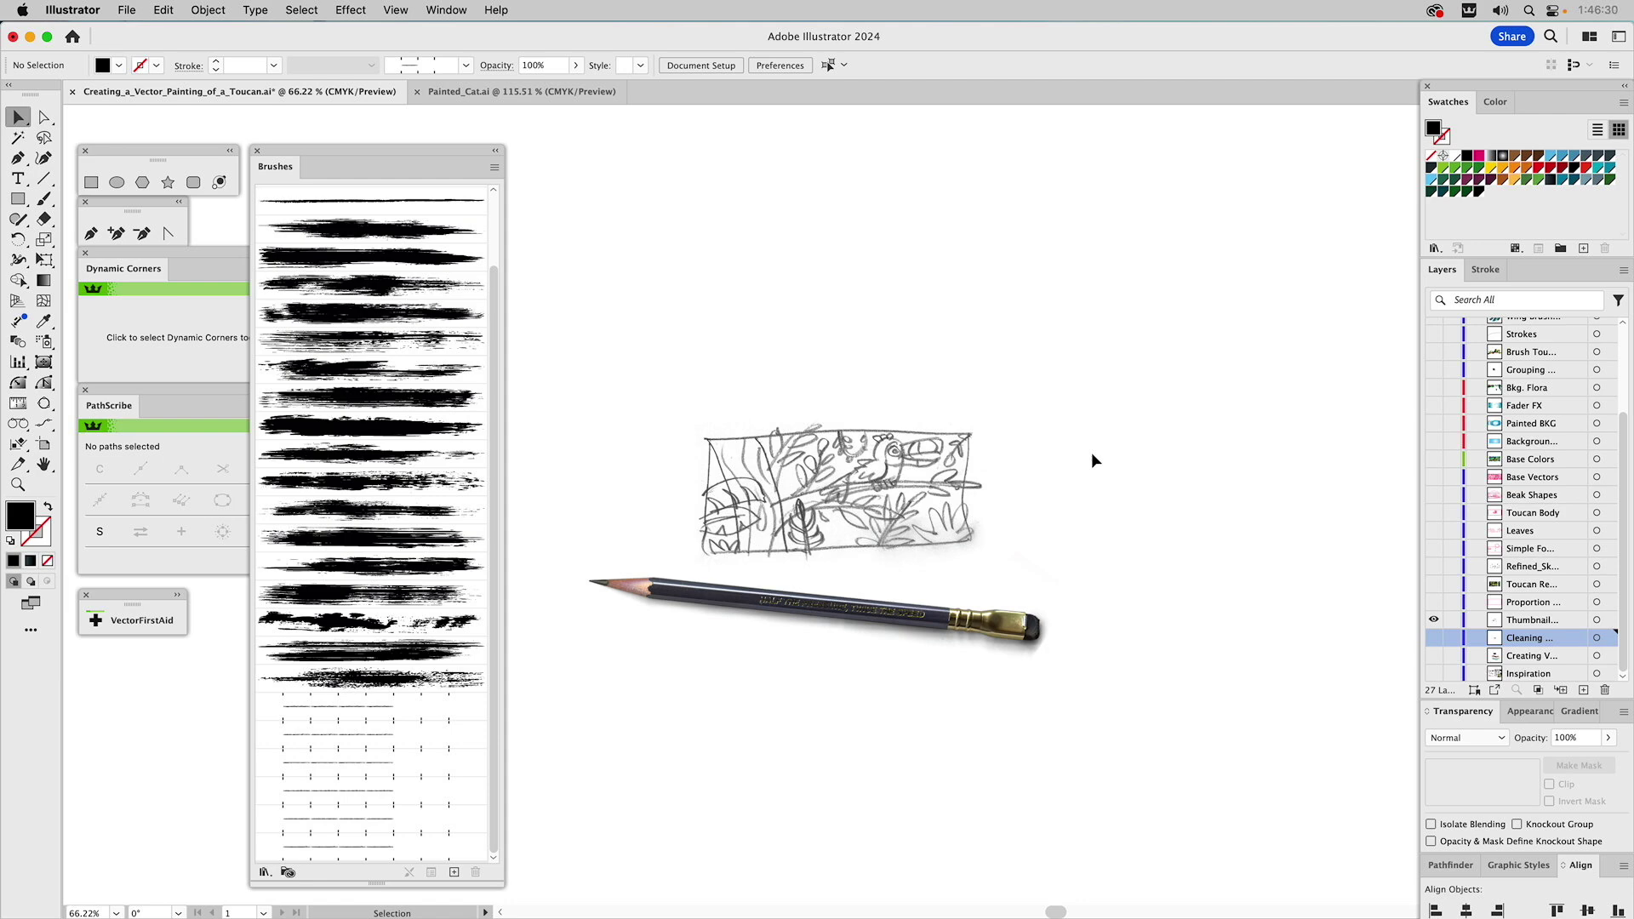
left_click(1434, 602)
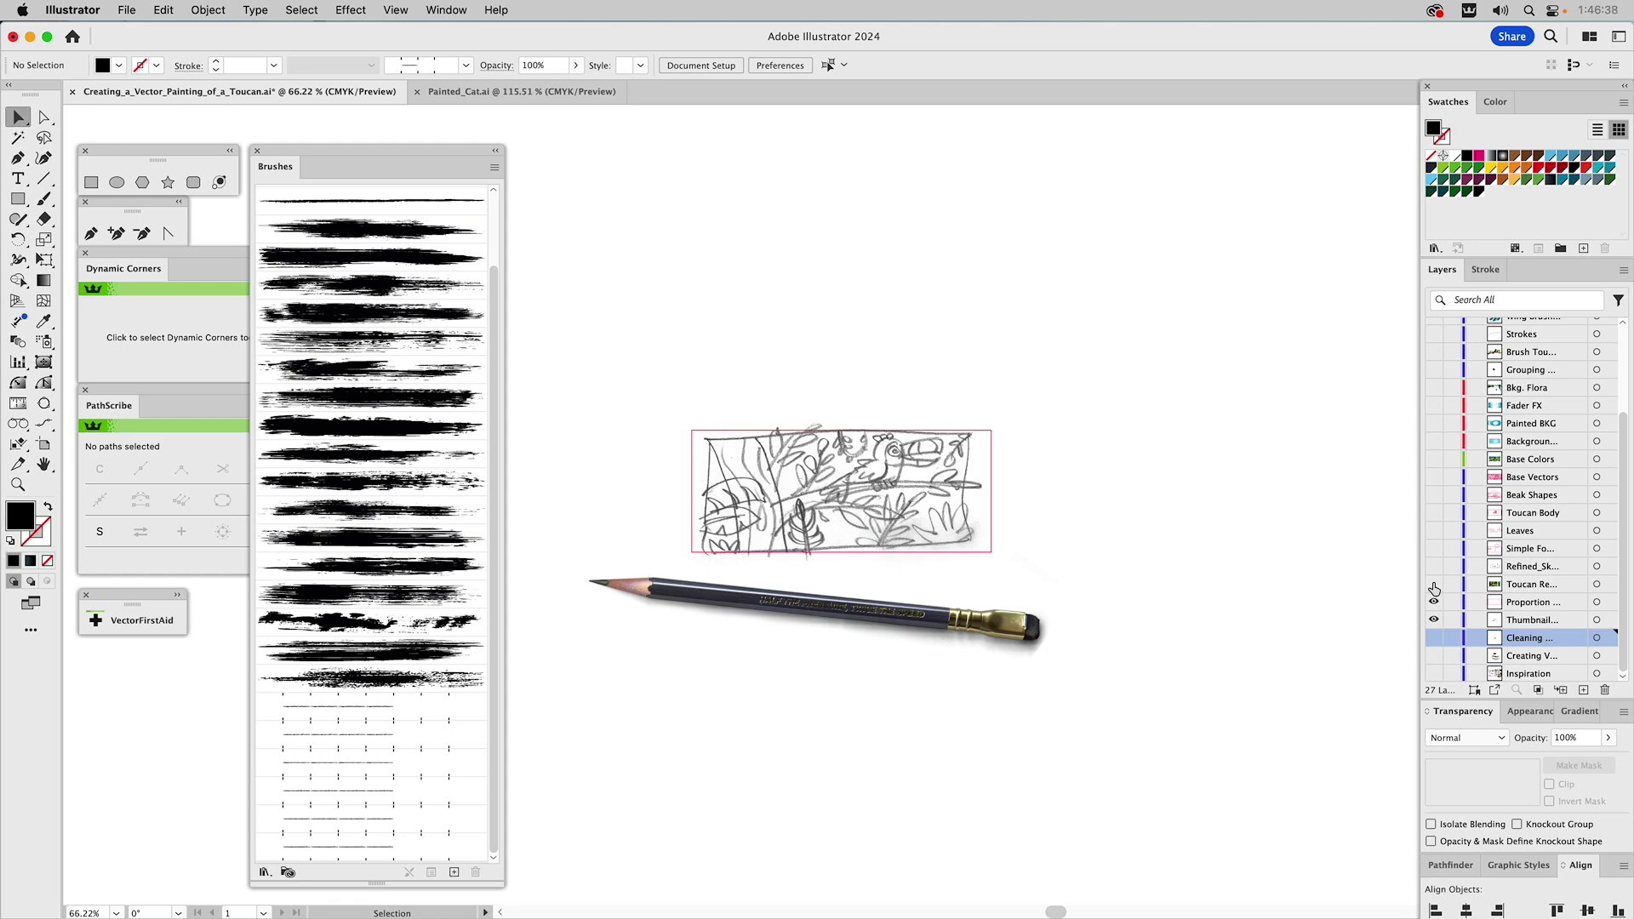
Show only the toucan reference photo layer and collapse the Brushes panel to uncover the photos.
left_click(1434, 586, "alt")
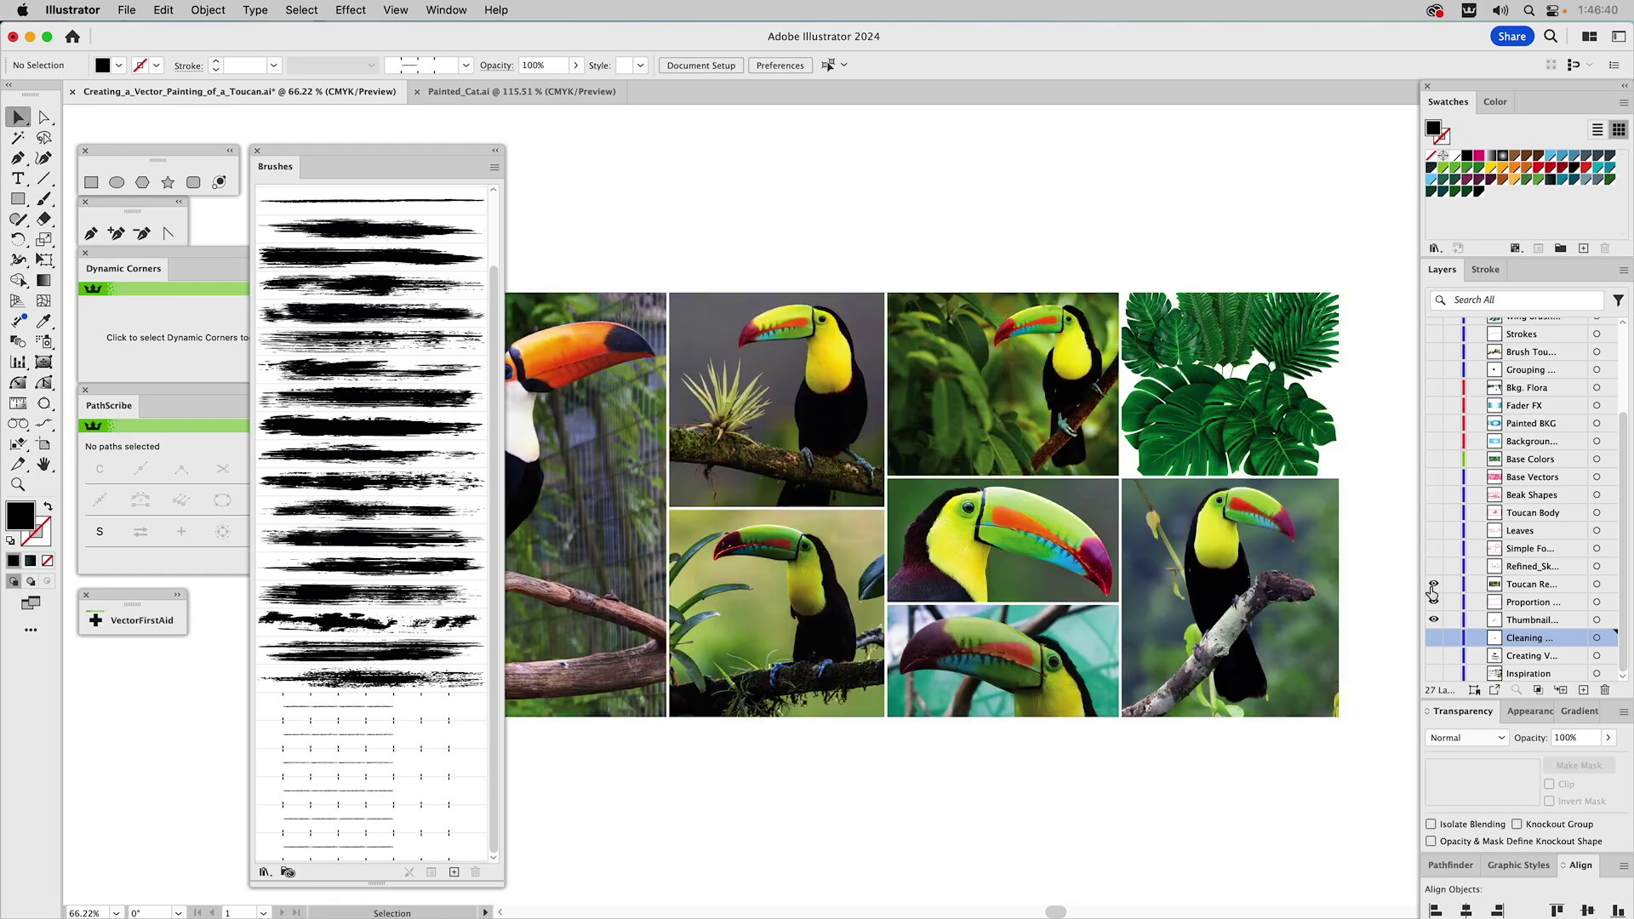
left_click(1523, 587)
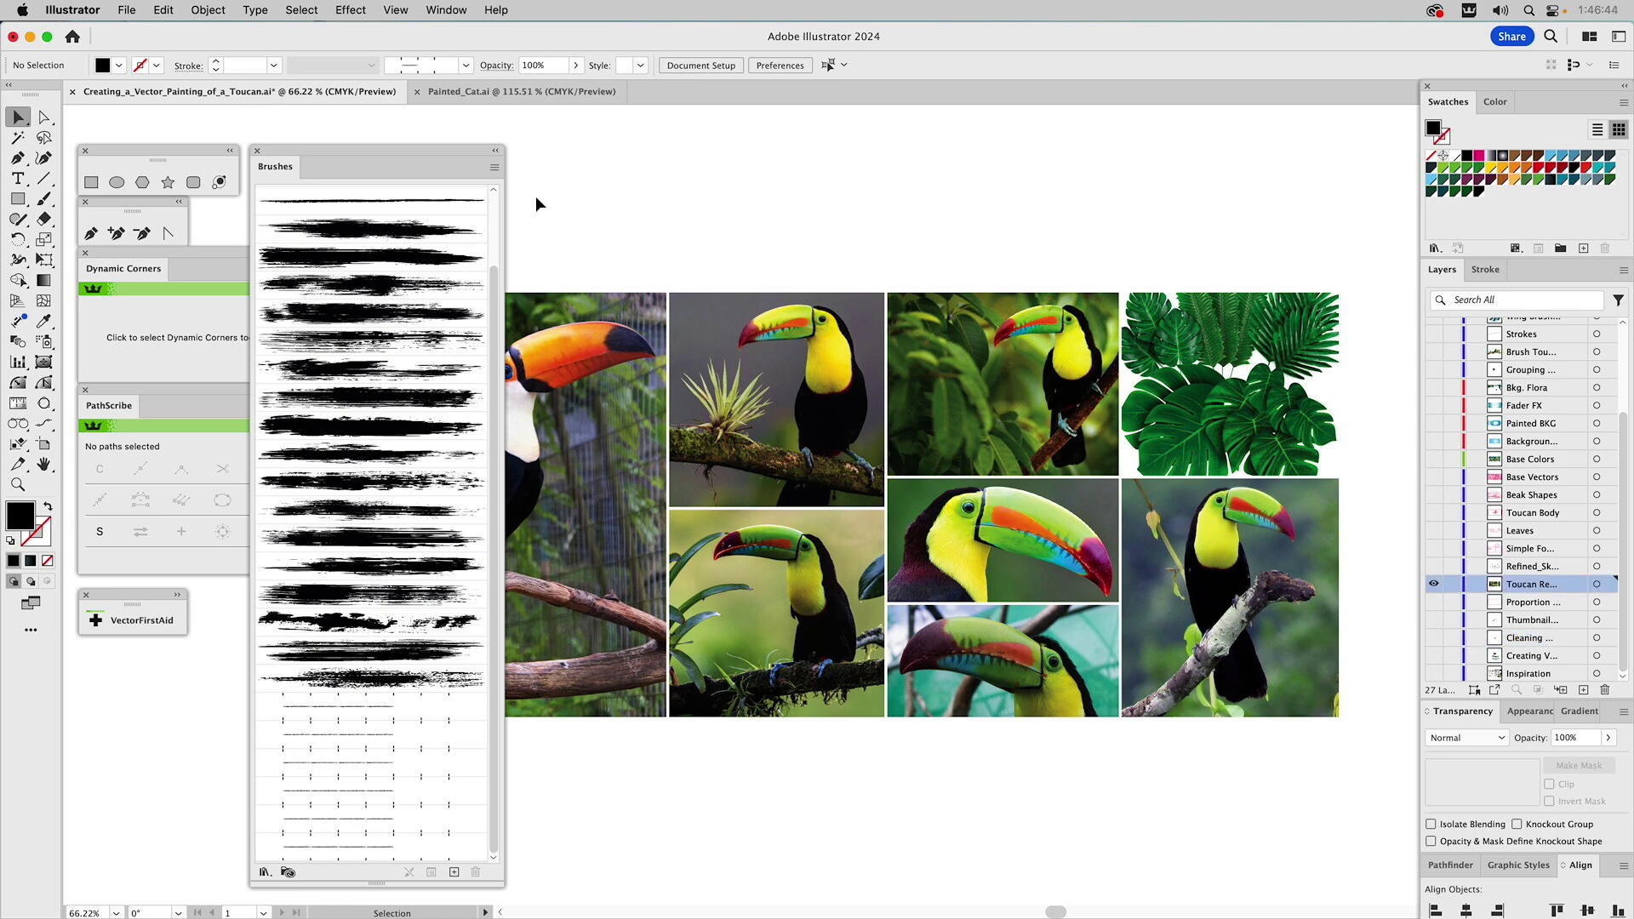
left_click(496, 150)
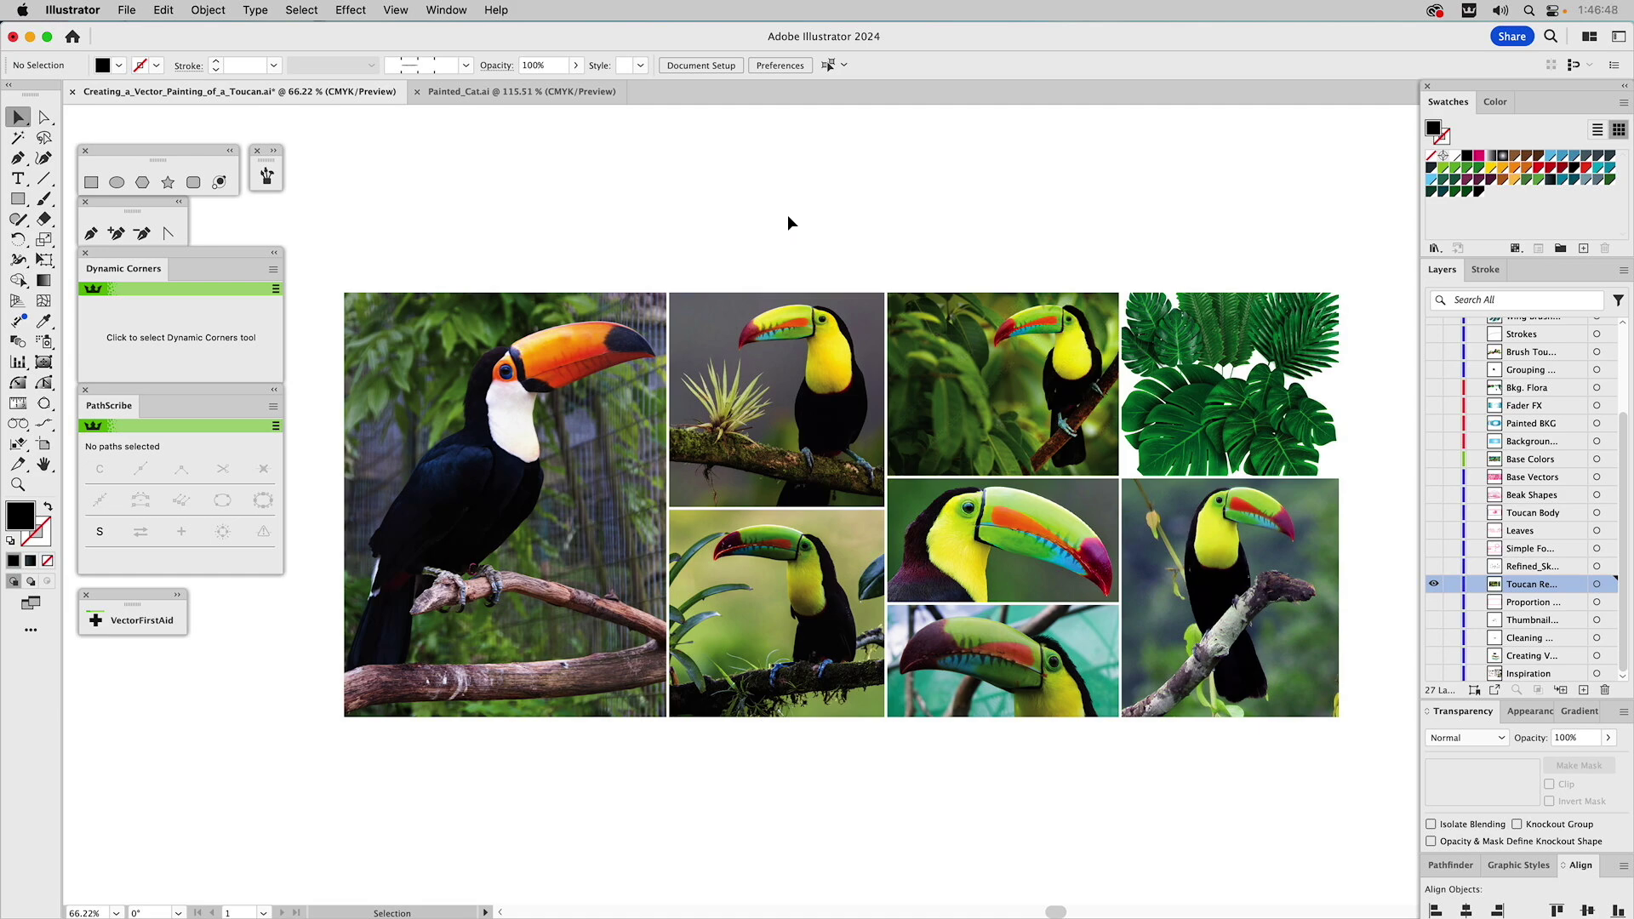
Show the refined sketch layer instead of the reference photos and lock it with the sketch image at 15% opacity.
left_click(1435, 567)
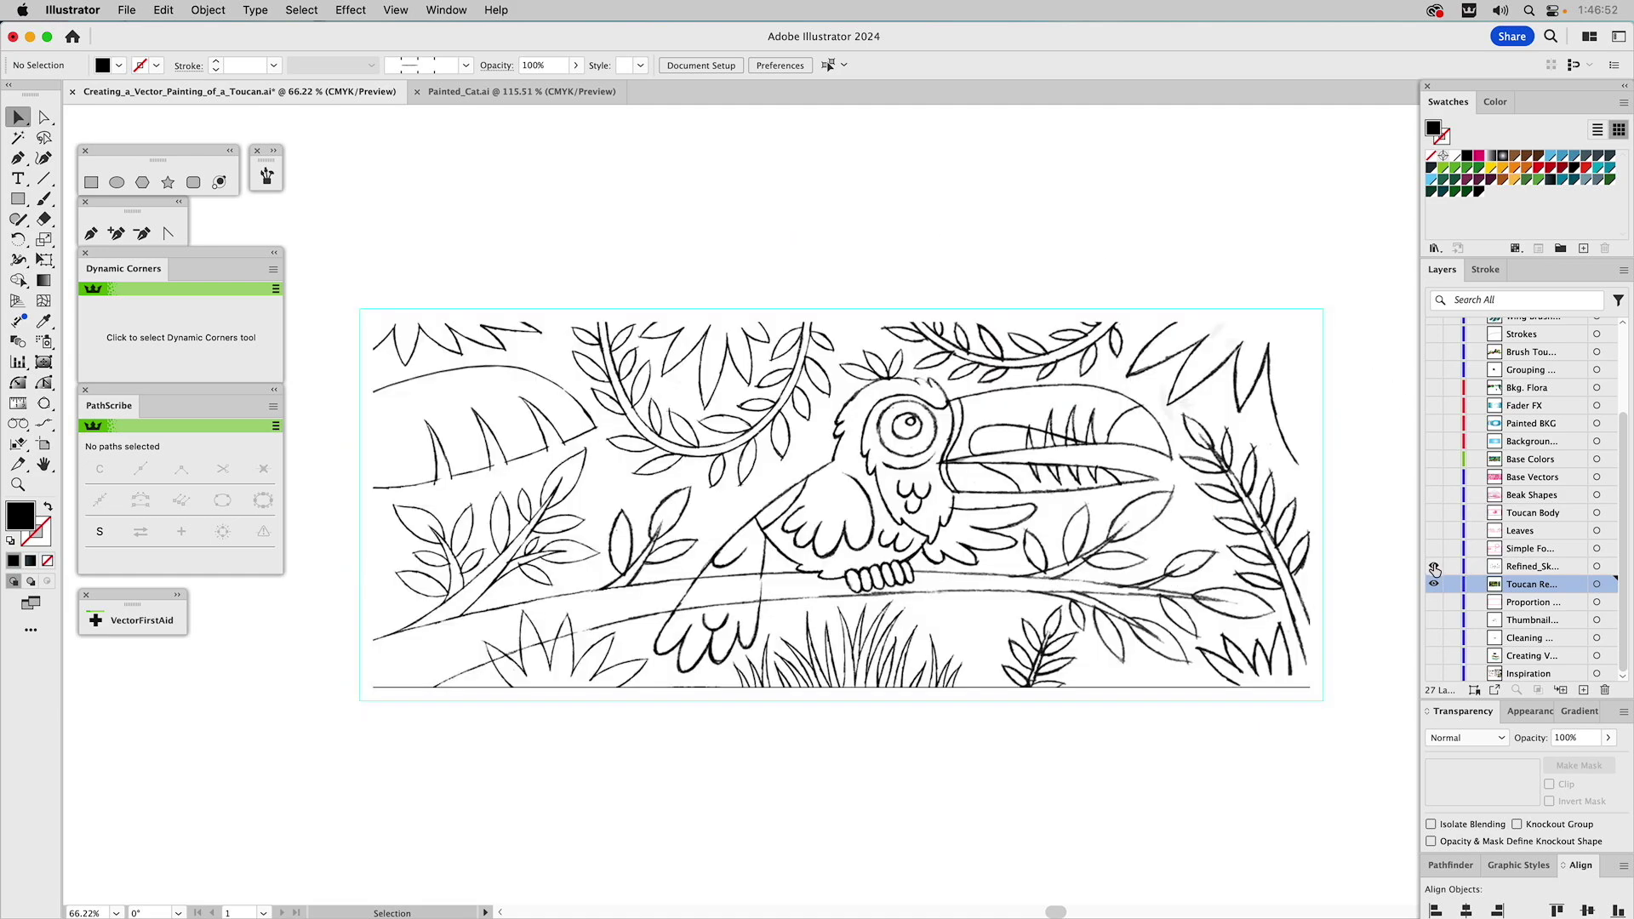
left_click(1284, 549)
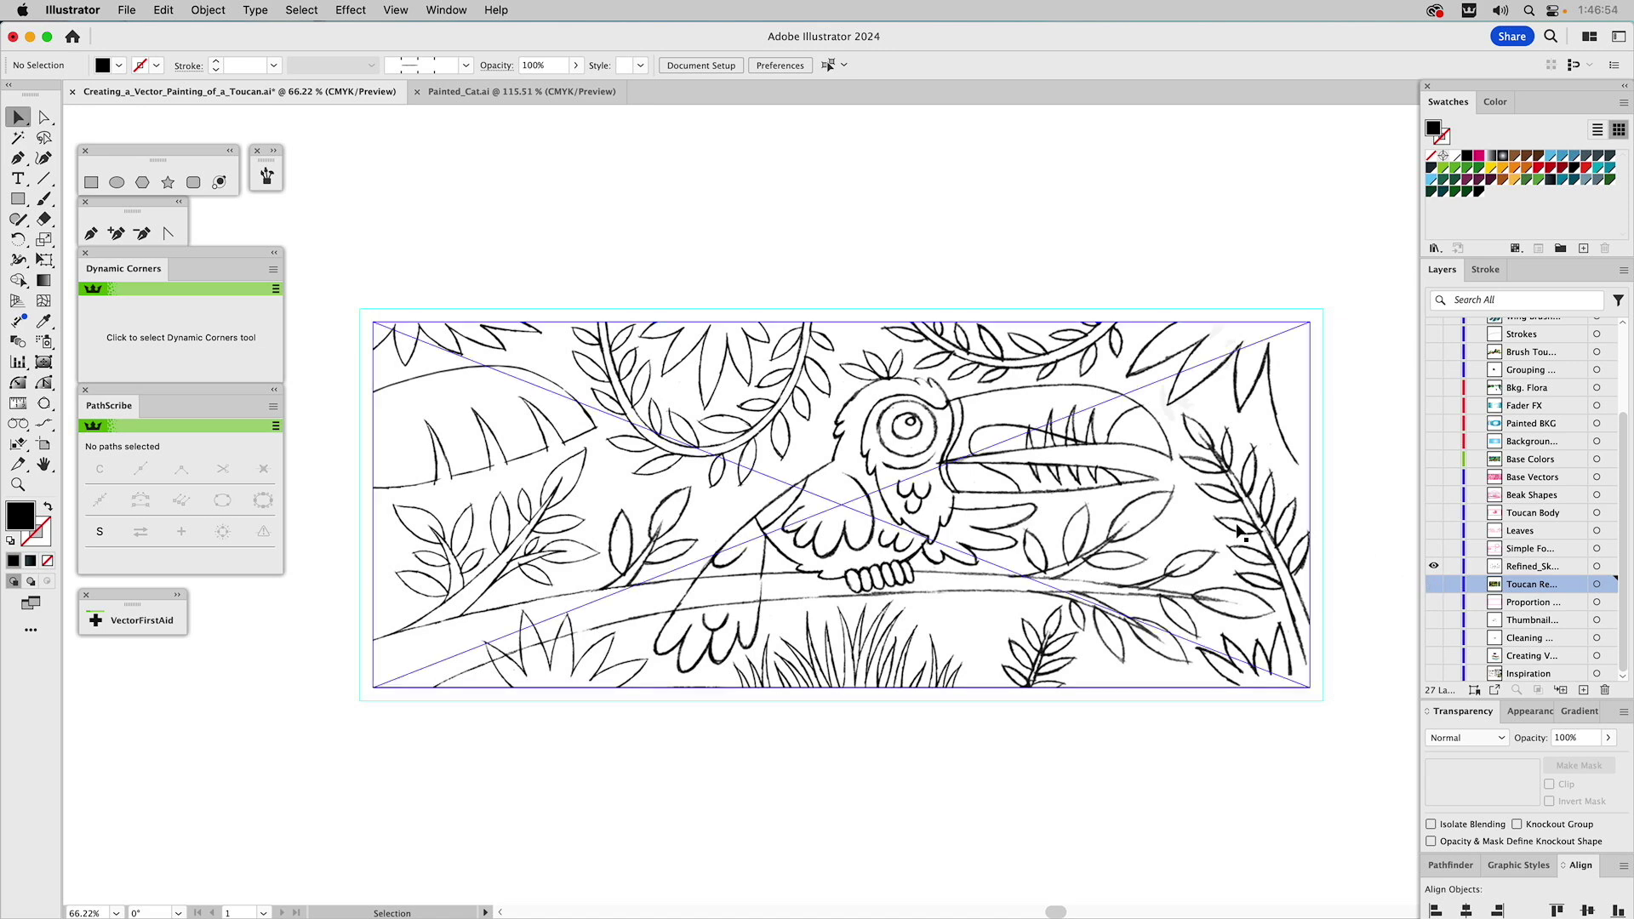
left_click(1570, 738)
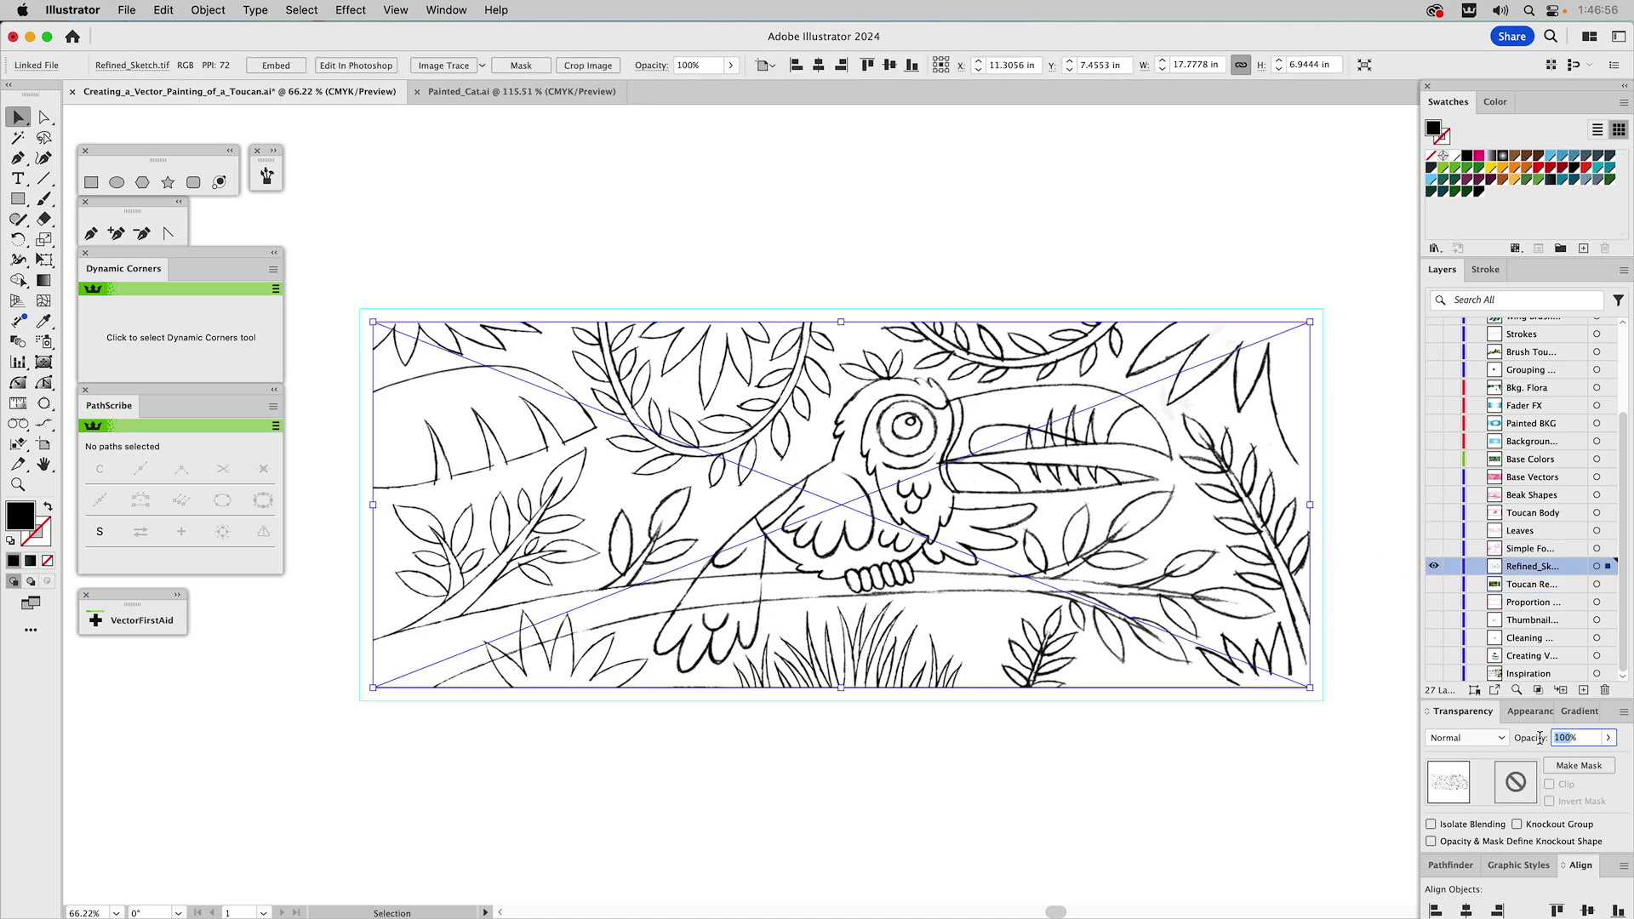
type("15")
key("Return")
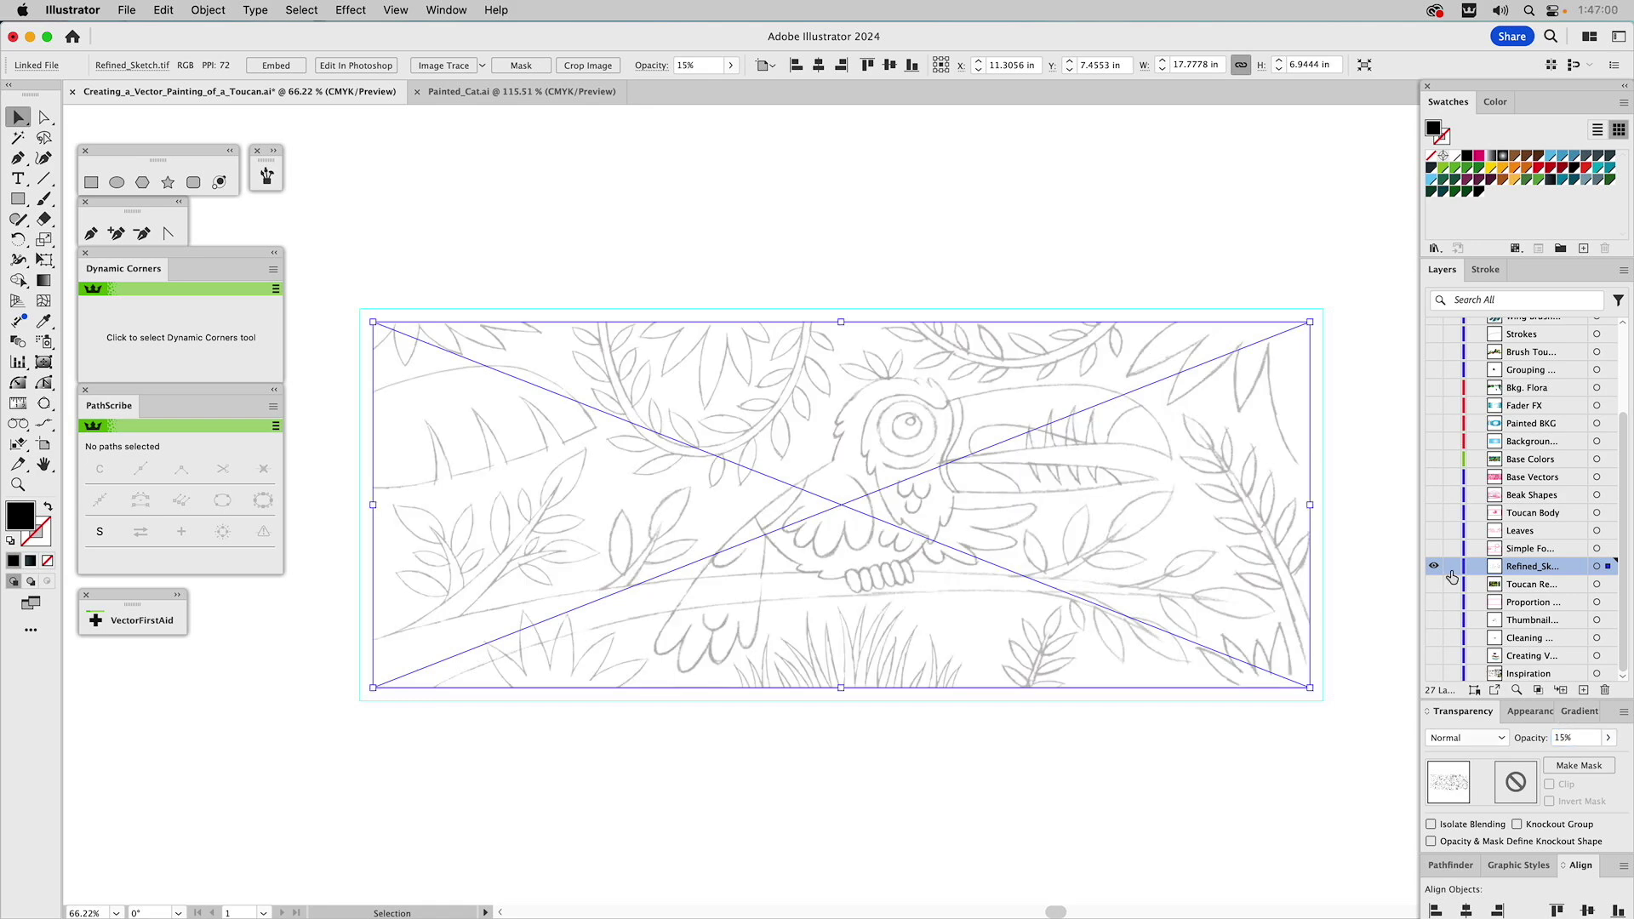
left_click(1452, 566)
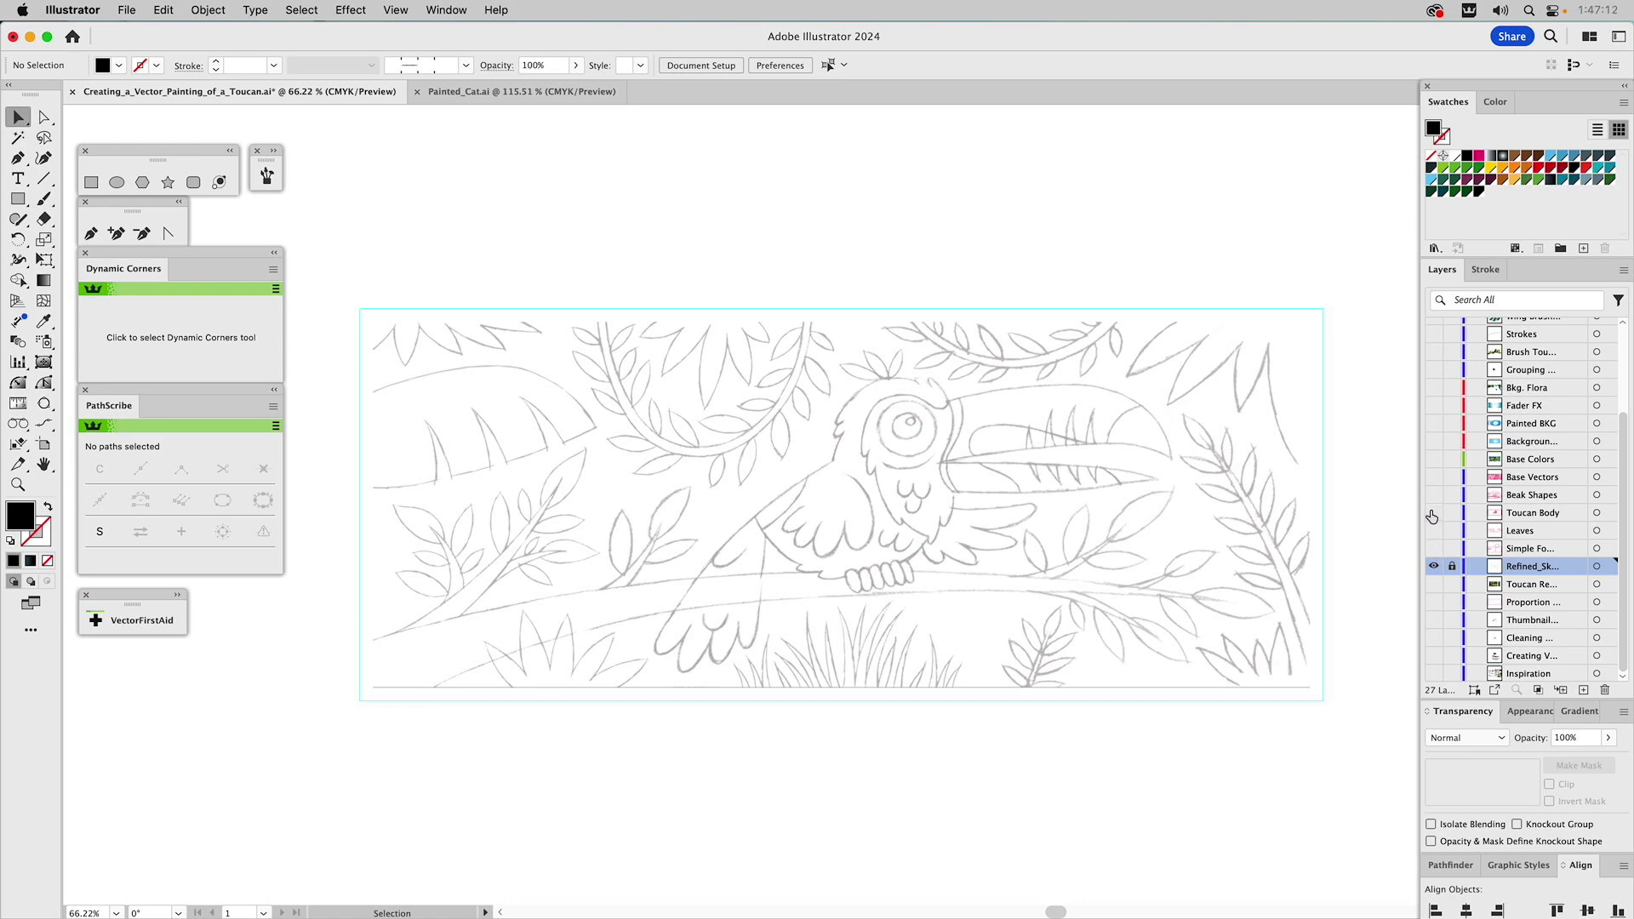
Show the simple forms layer and subtract the inner circle from the outer one with Minus Front to form a ring.
left_click(1434, 548)
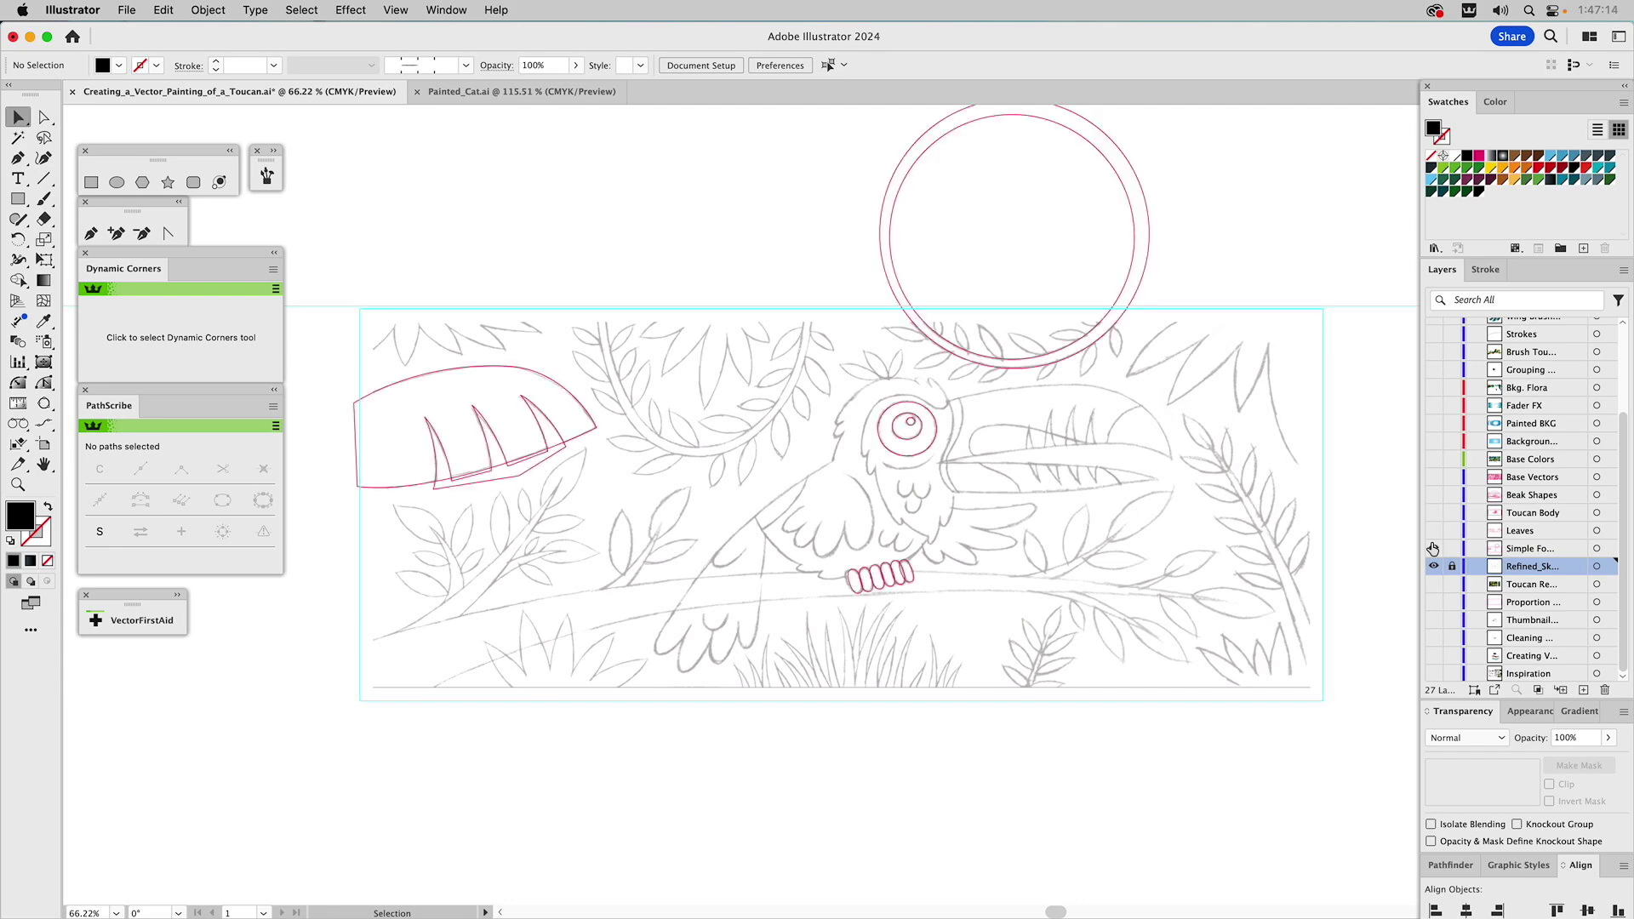
left_click(1123, 192)
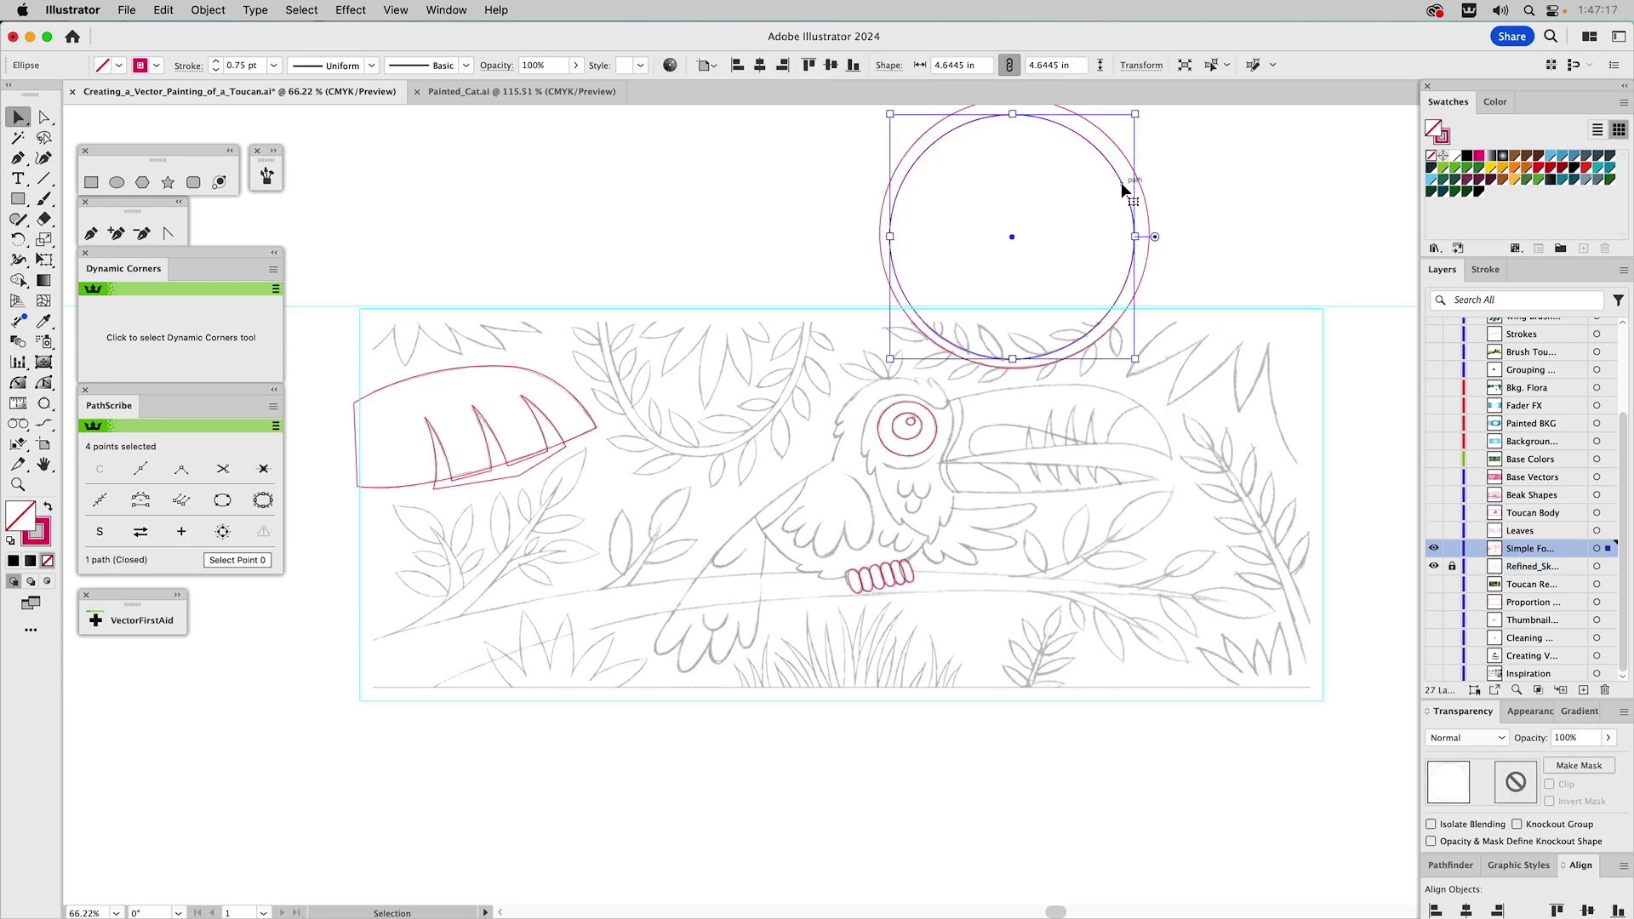
left_click(1266, 213)
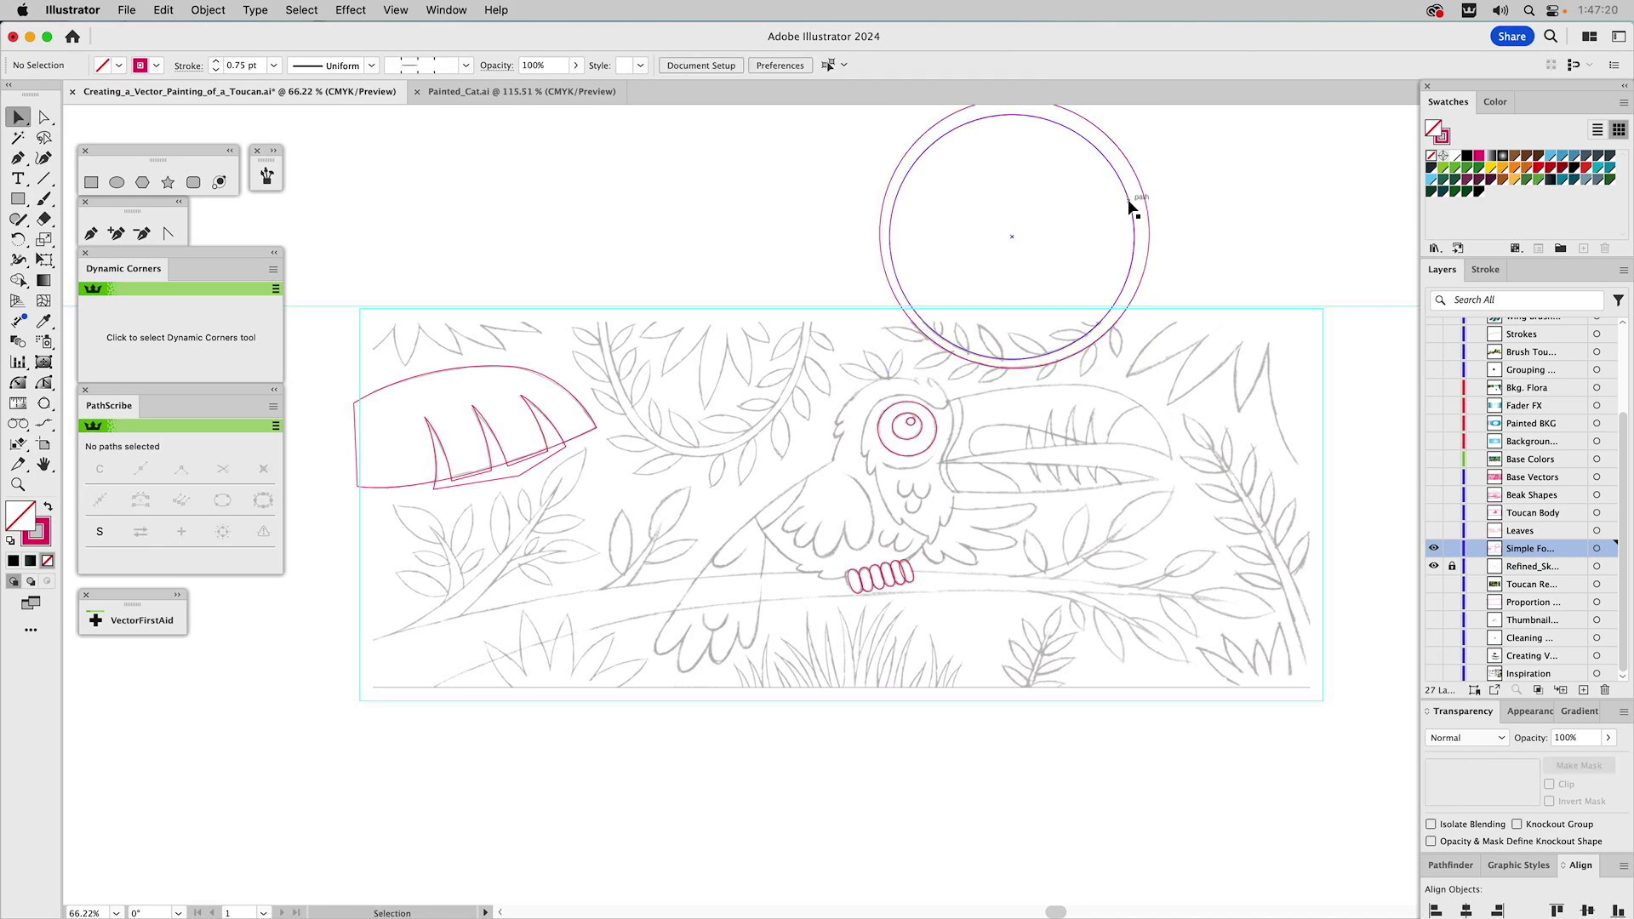
left_click(1130, 207)
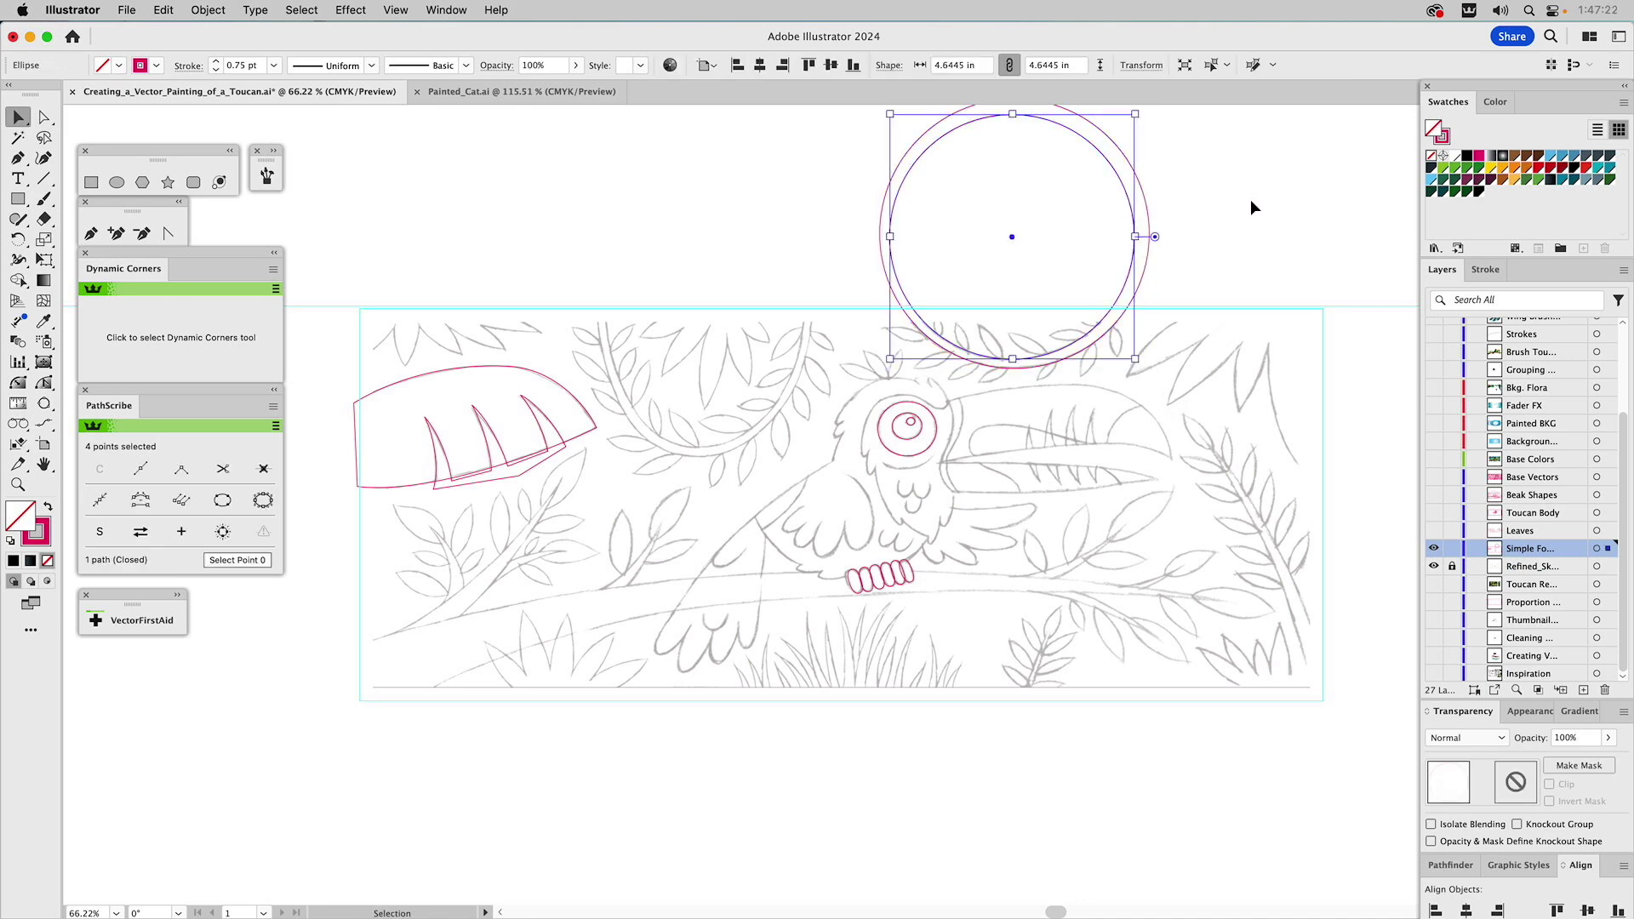
left_click(1144, 197, "shift")
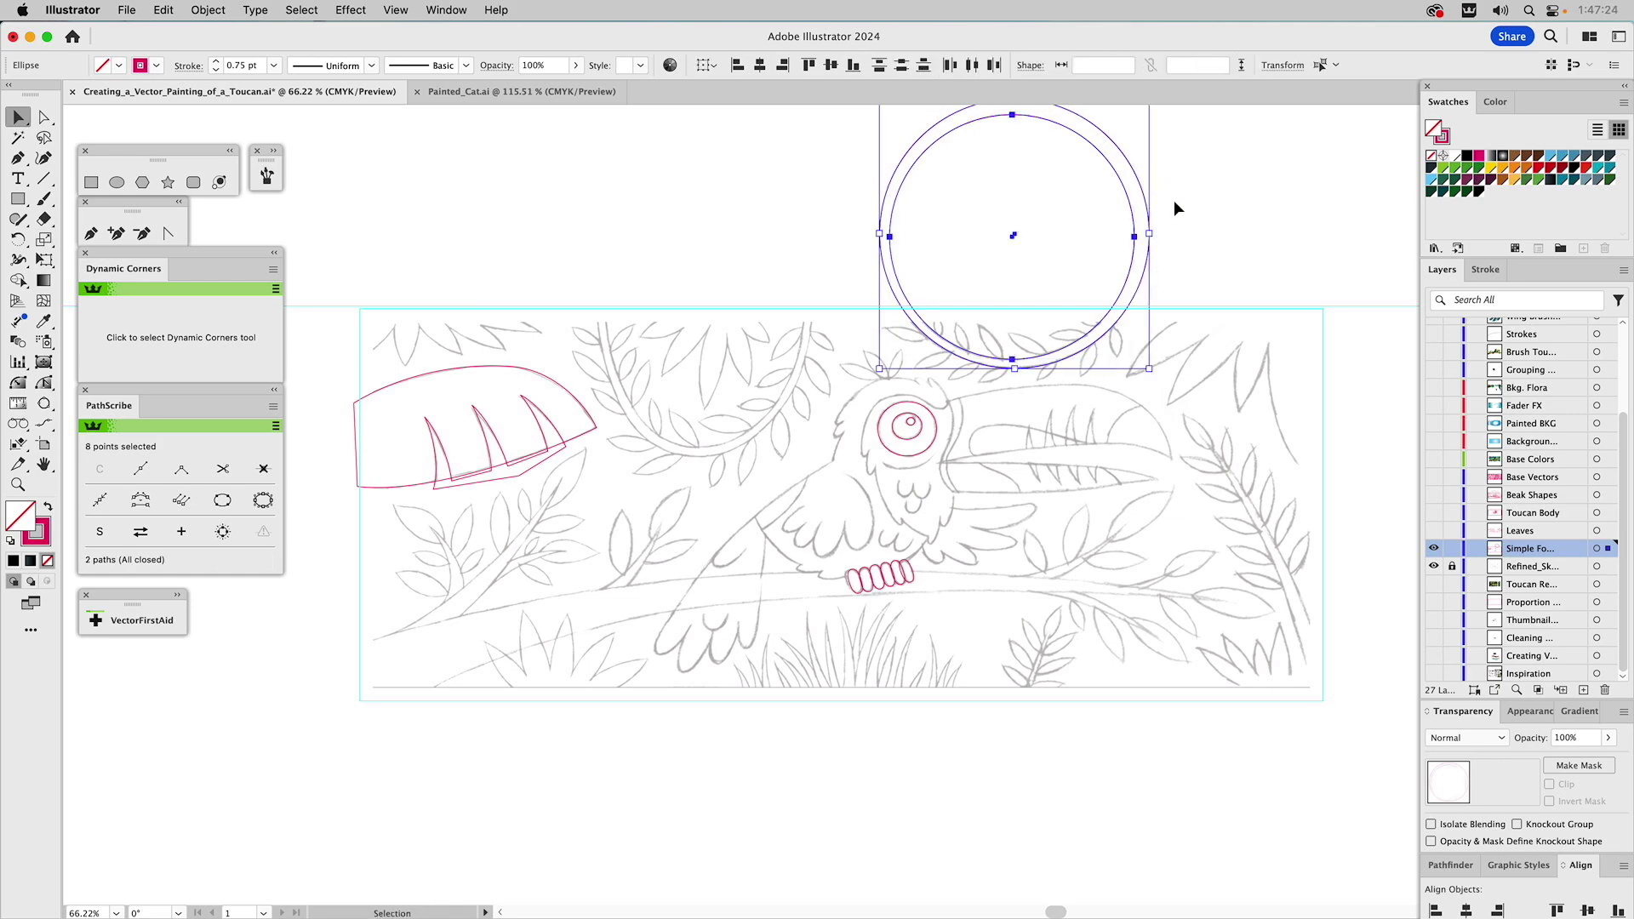
left_click(1450, 865)
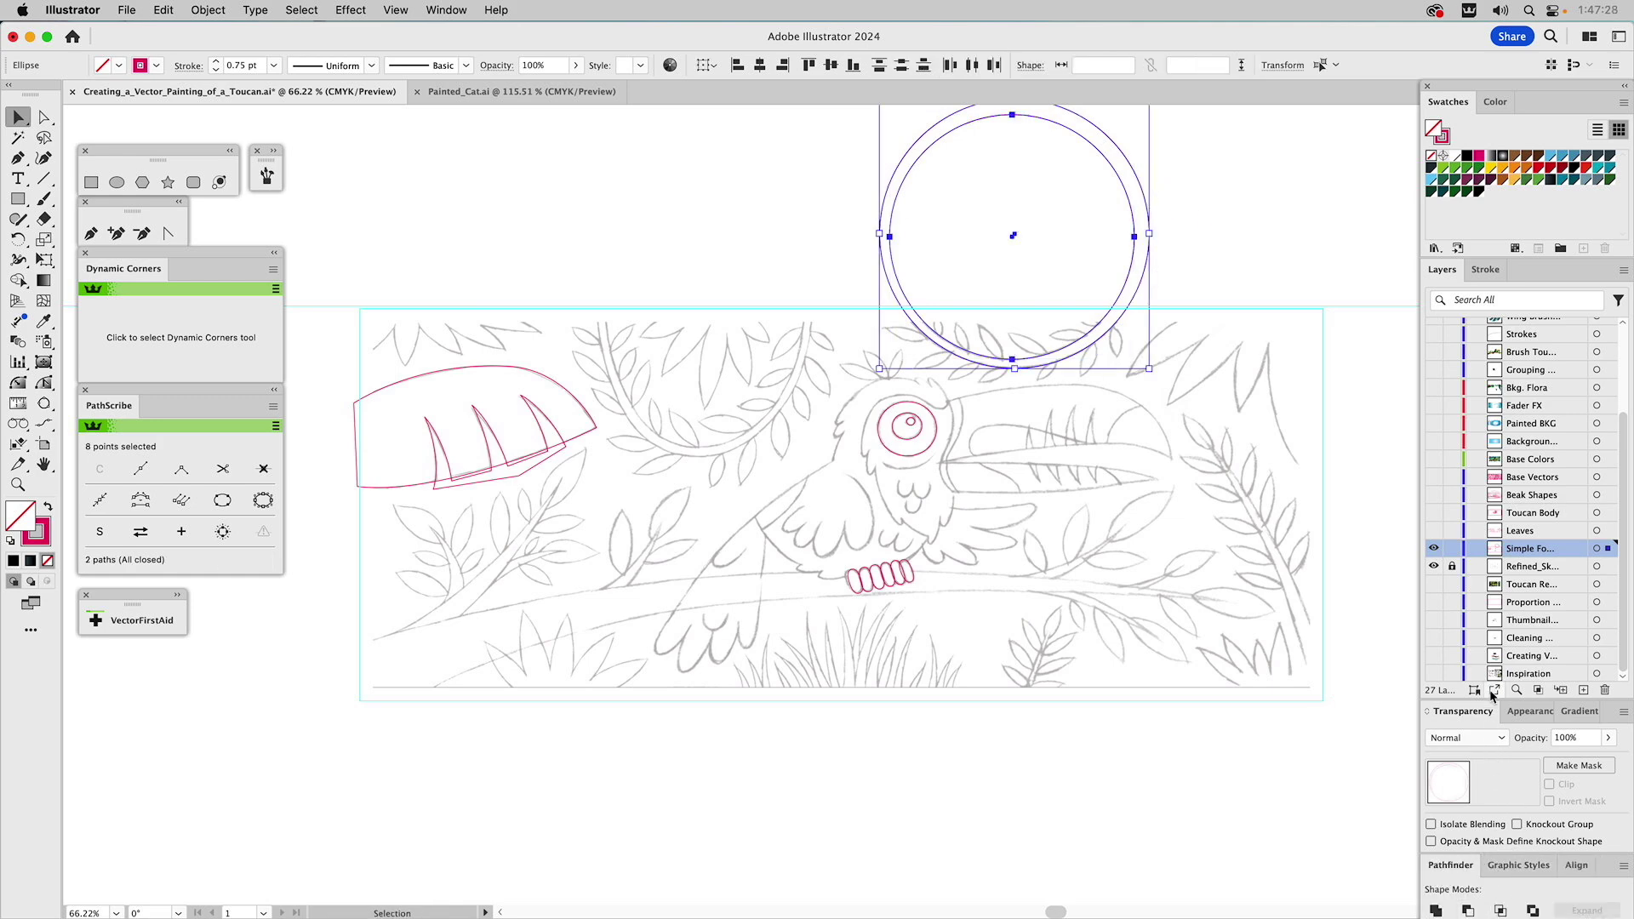
left_click_drag(1491, 699, 1491, 632)
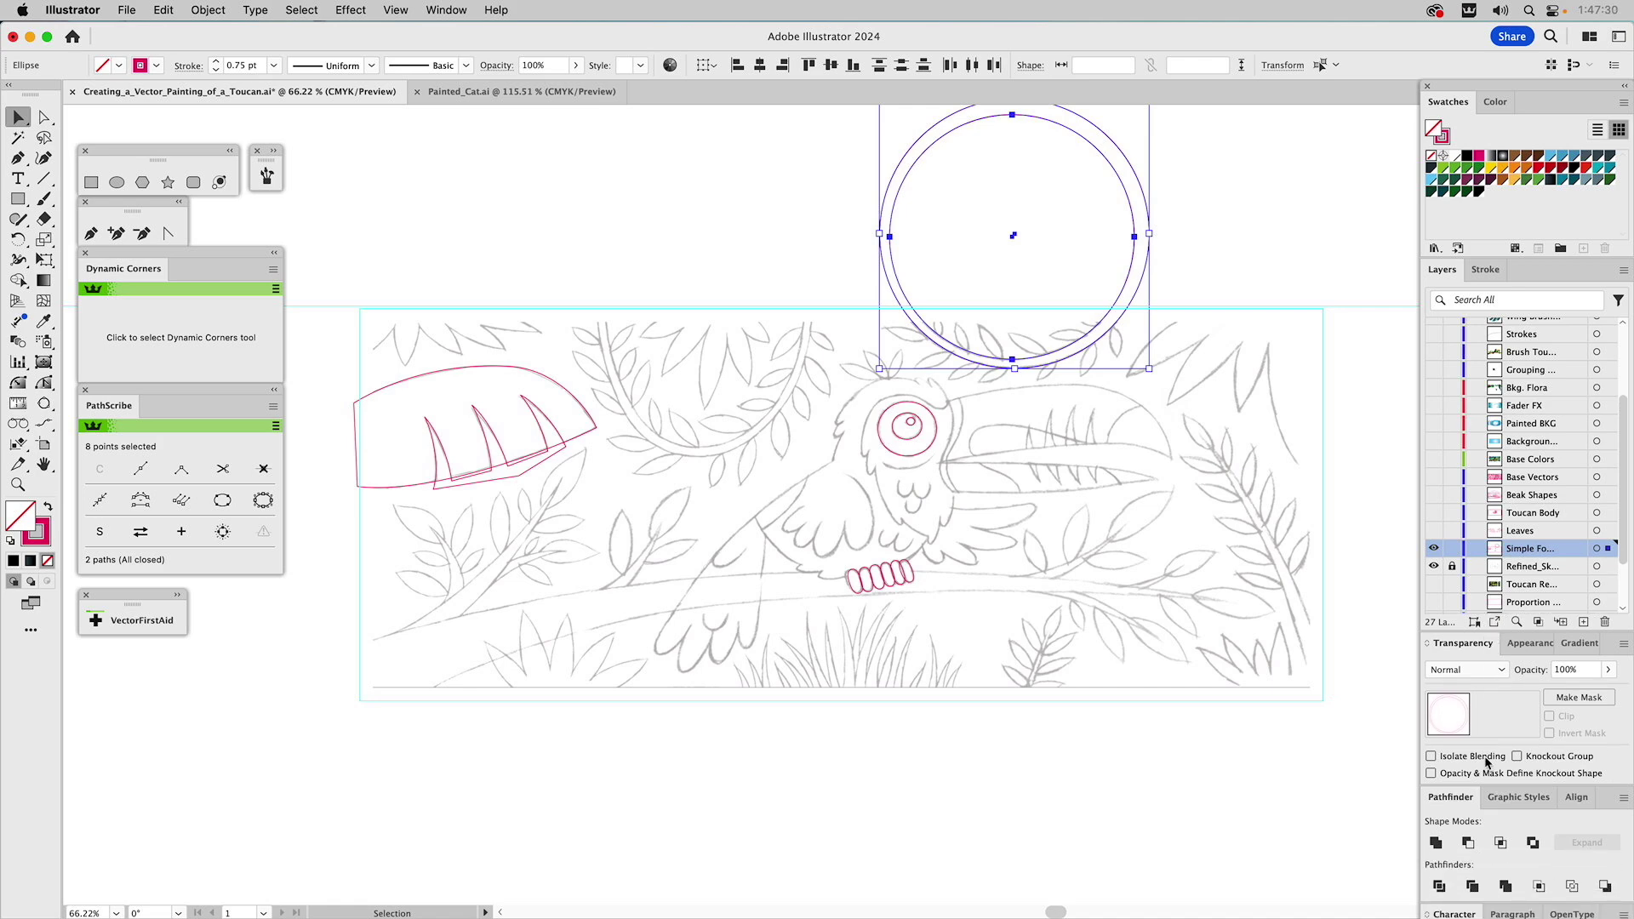
left_click(1467, 842)
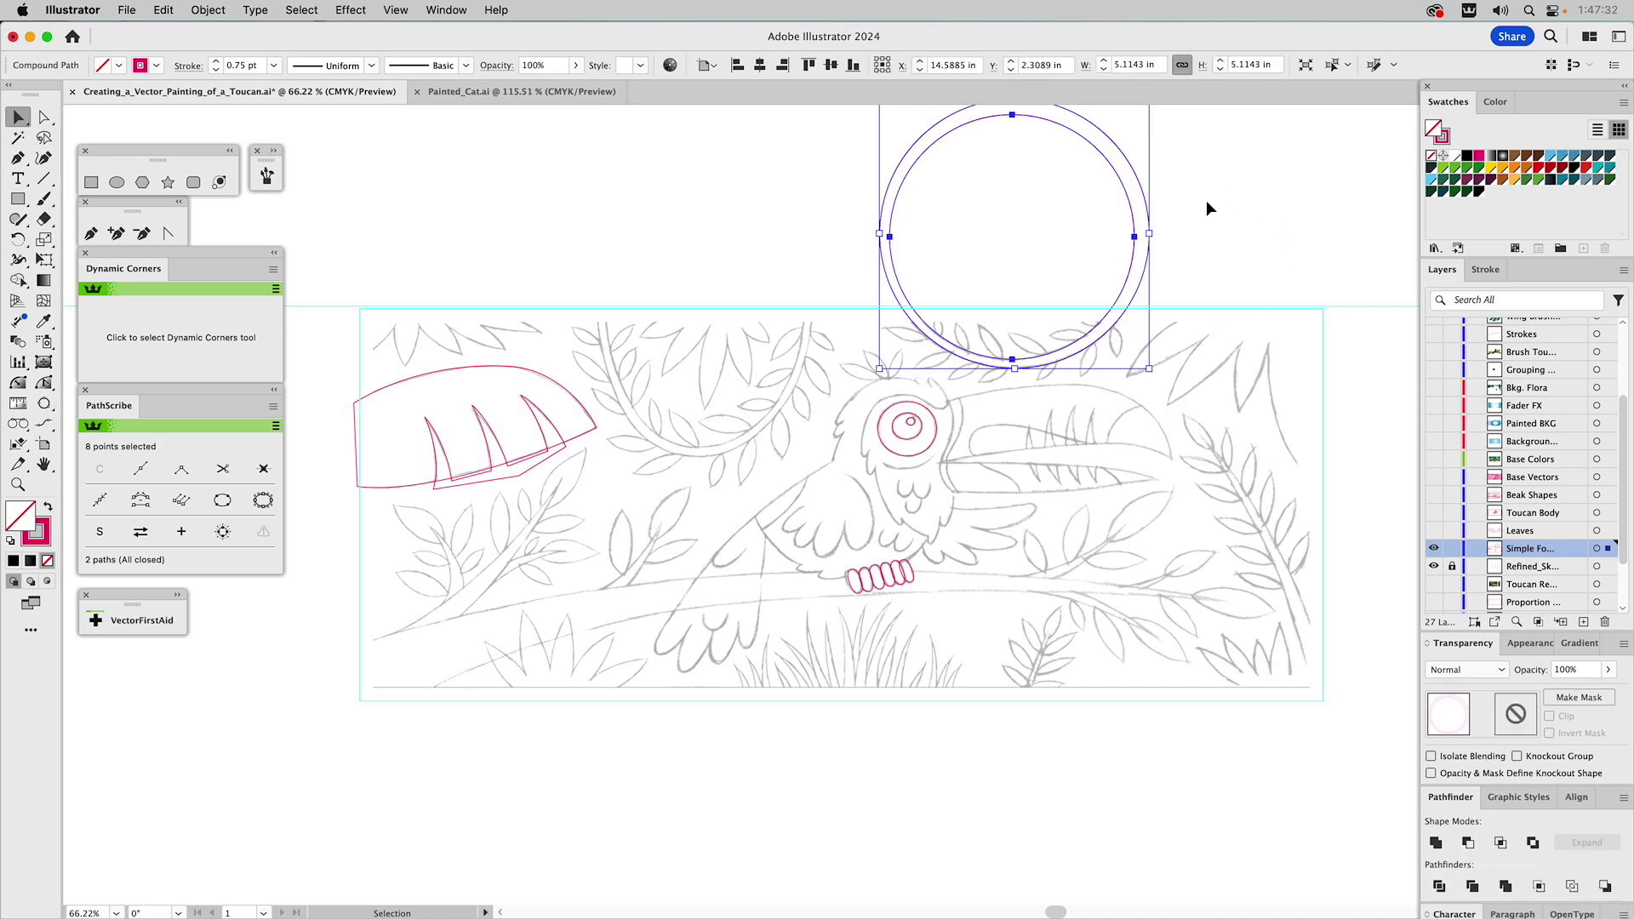
Draw a rectangle about 6.85 × 4.27 in over the ring's part above the artboard and subtract it with Minus Front.
left_click(92, 182)
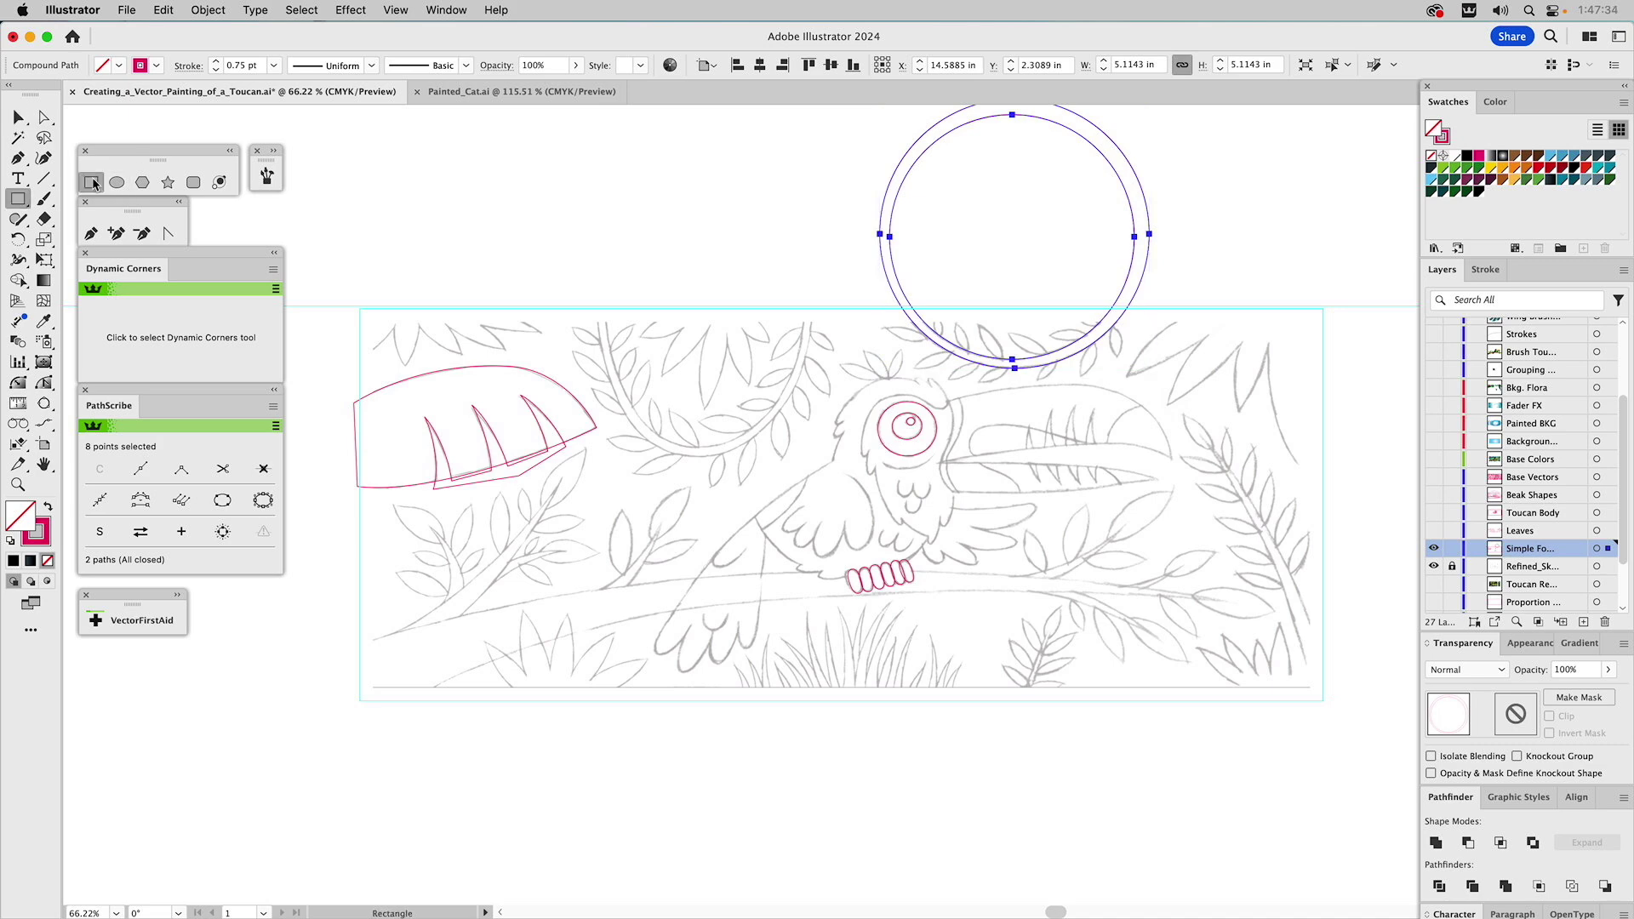
left_click_drag(936, 199, 925, 246)
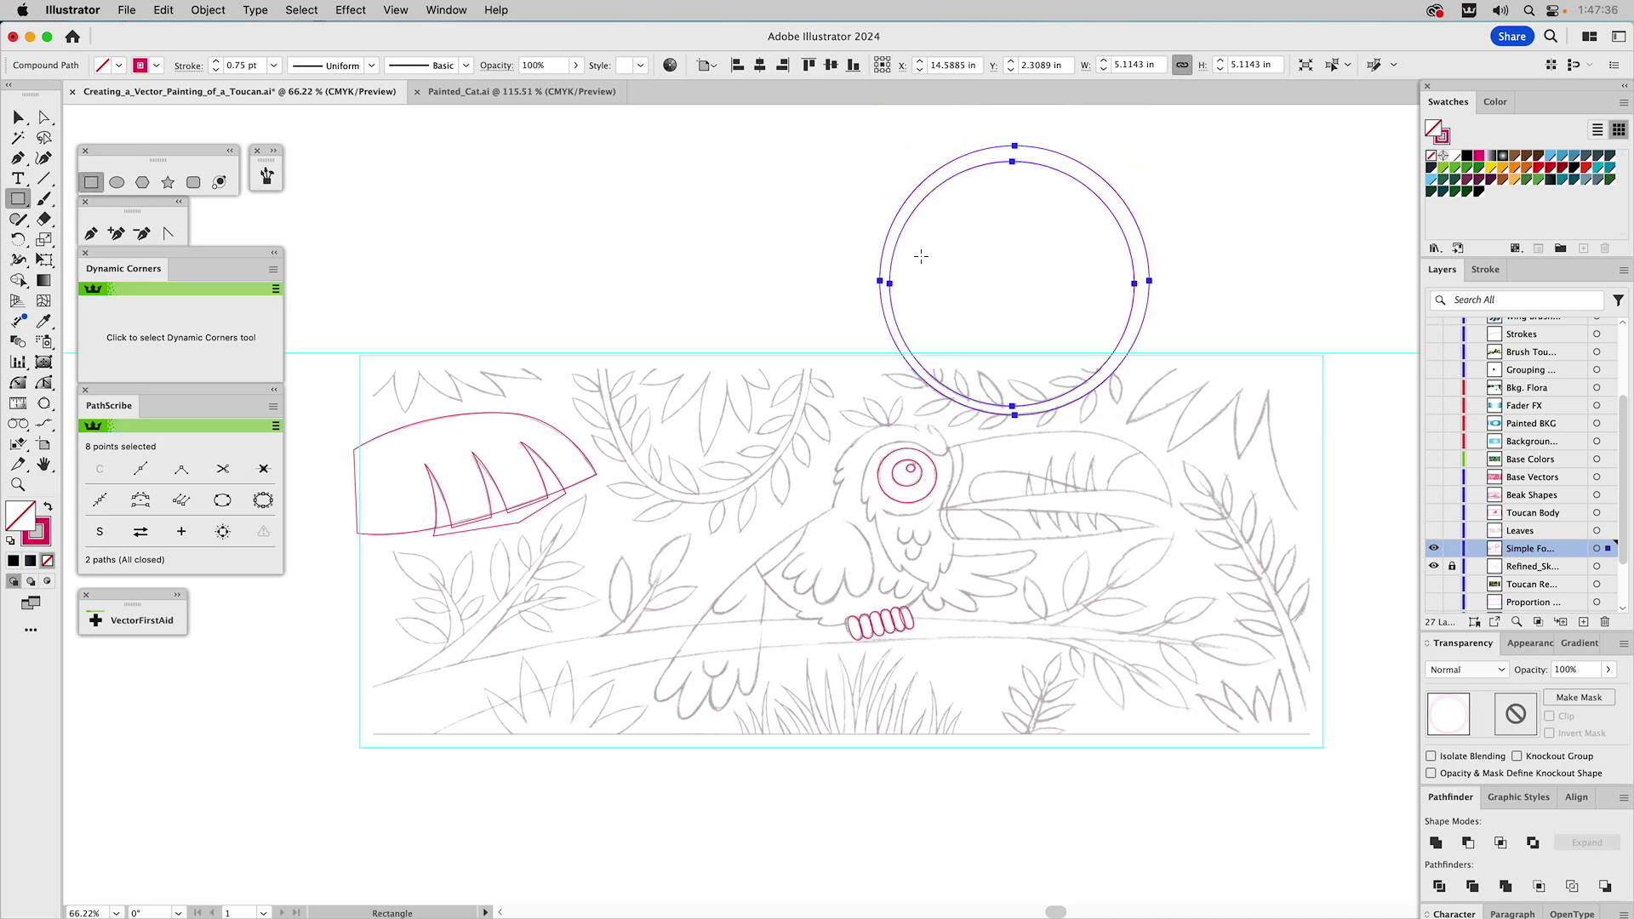
left_click_drag(823, 126, 1182, 352)
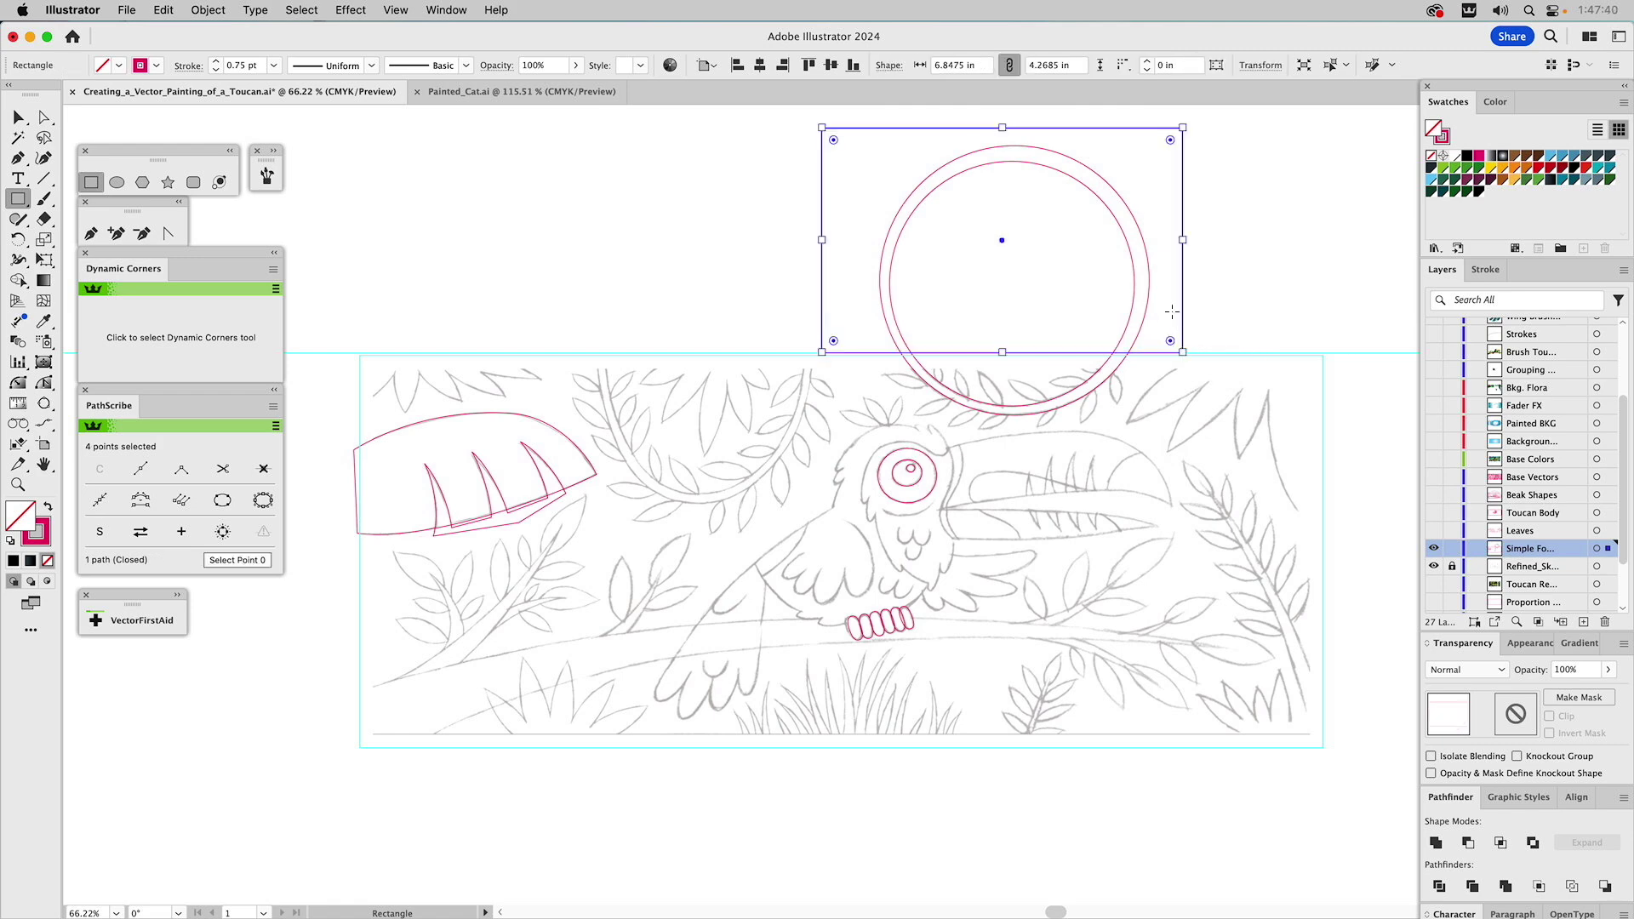
key("v")
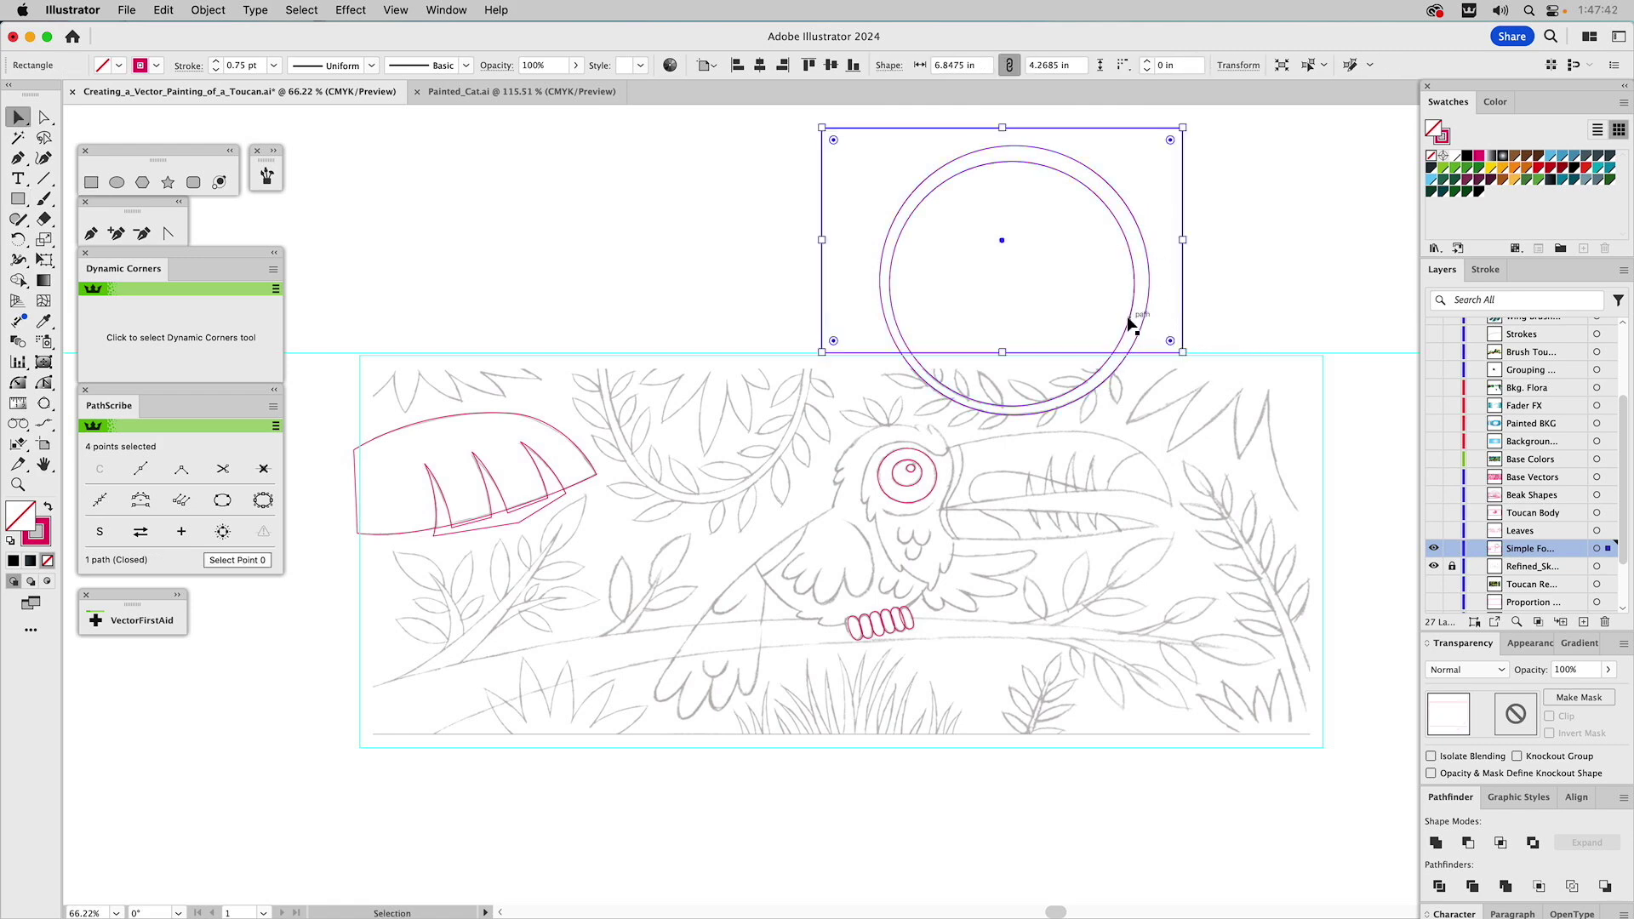
left_click(1142, 233, "shift")
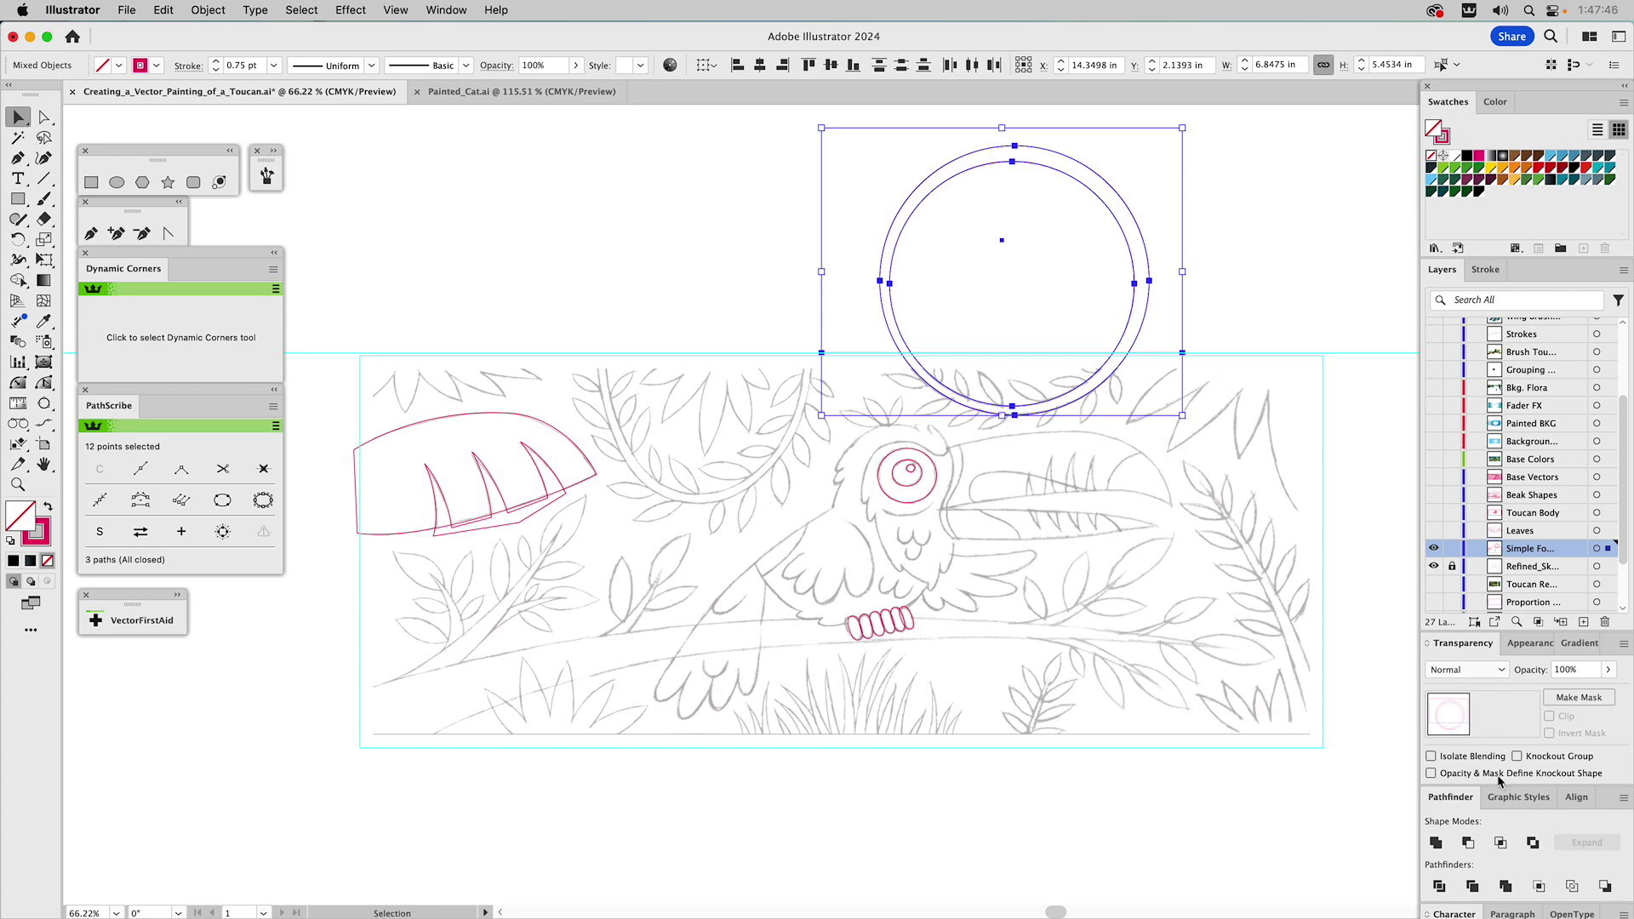
left_click(1468, 842)
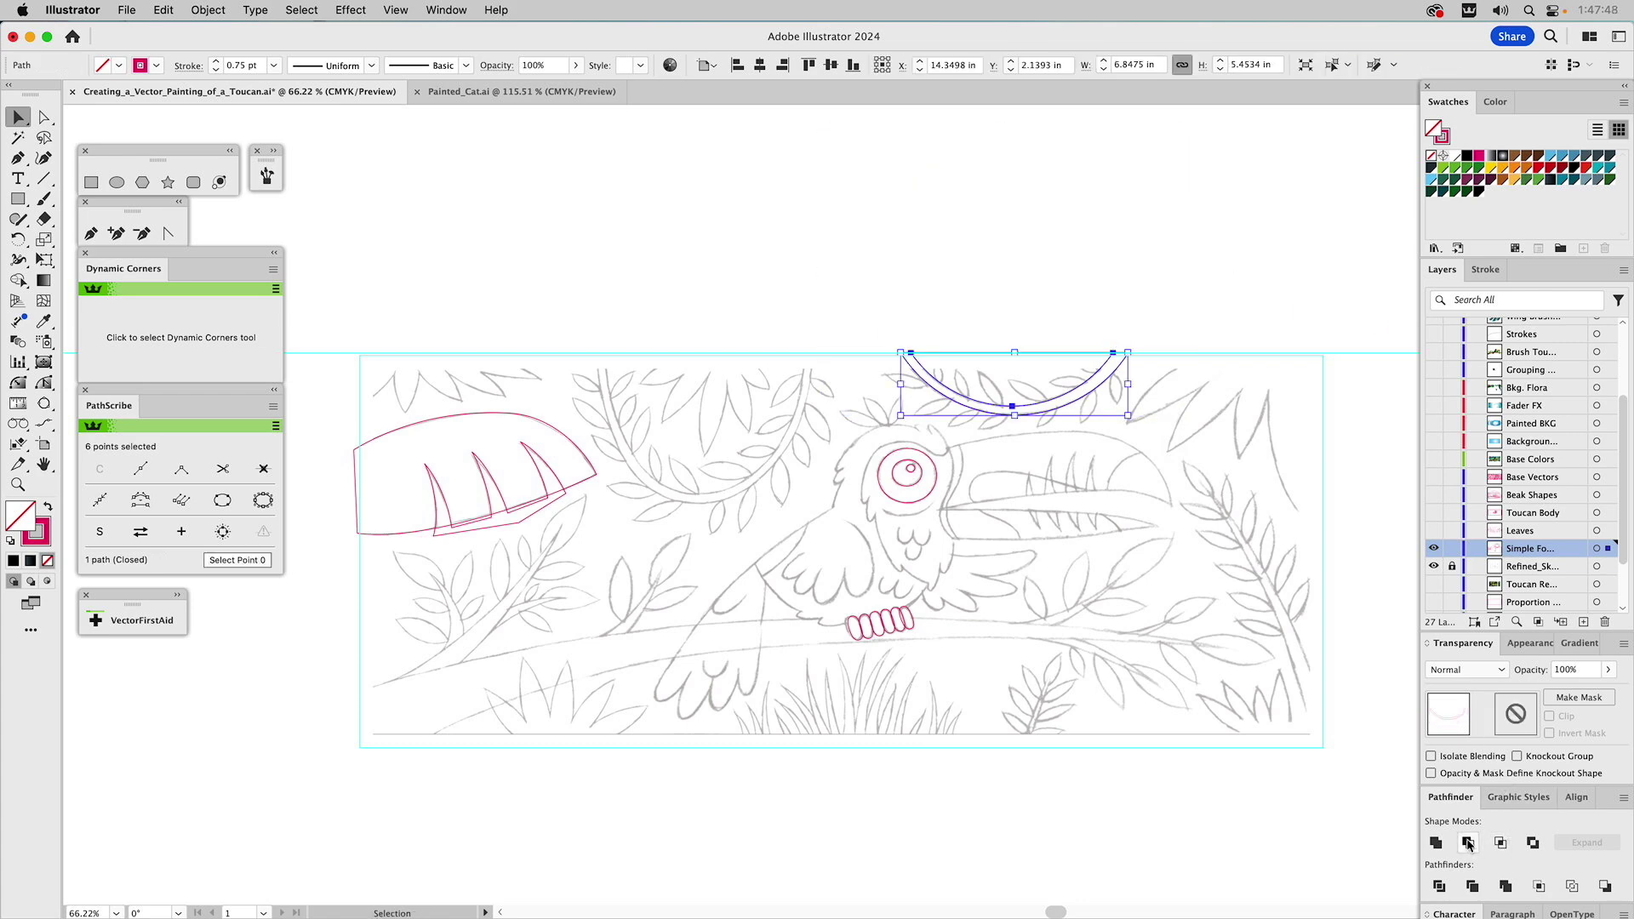
left_click(941, 264)
Subtract the spiked notch shape from the large leaf outline with Minus Front.
scroll(817, 267, "left", 5)
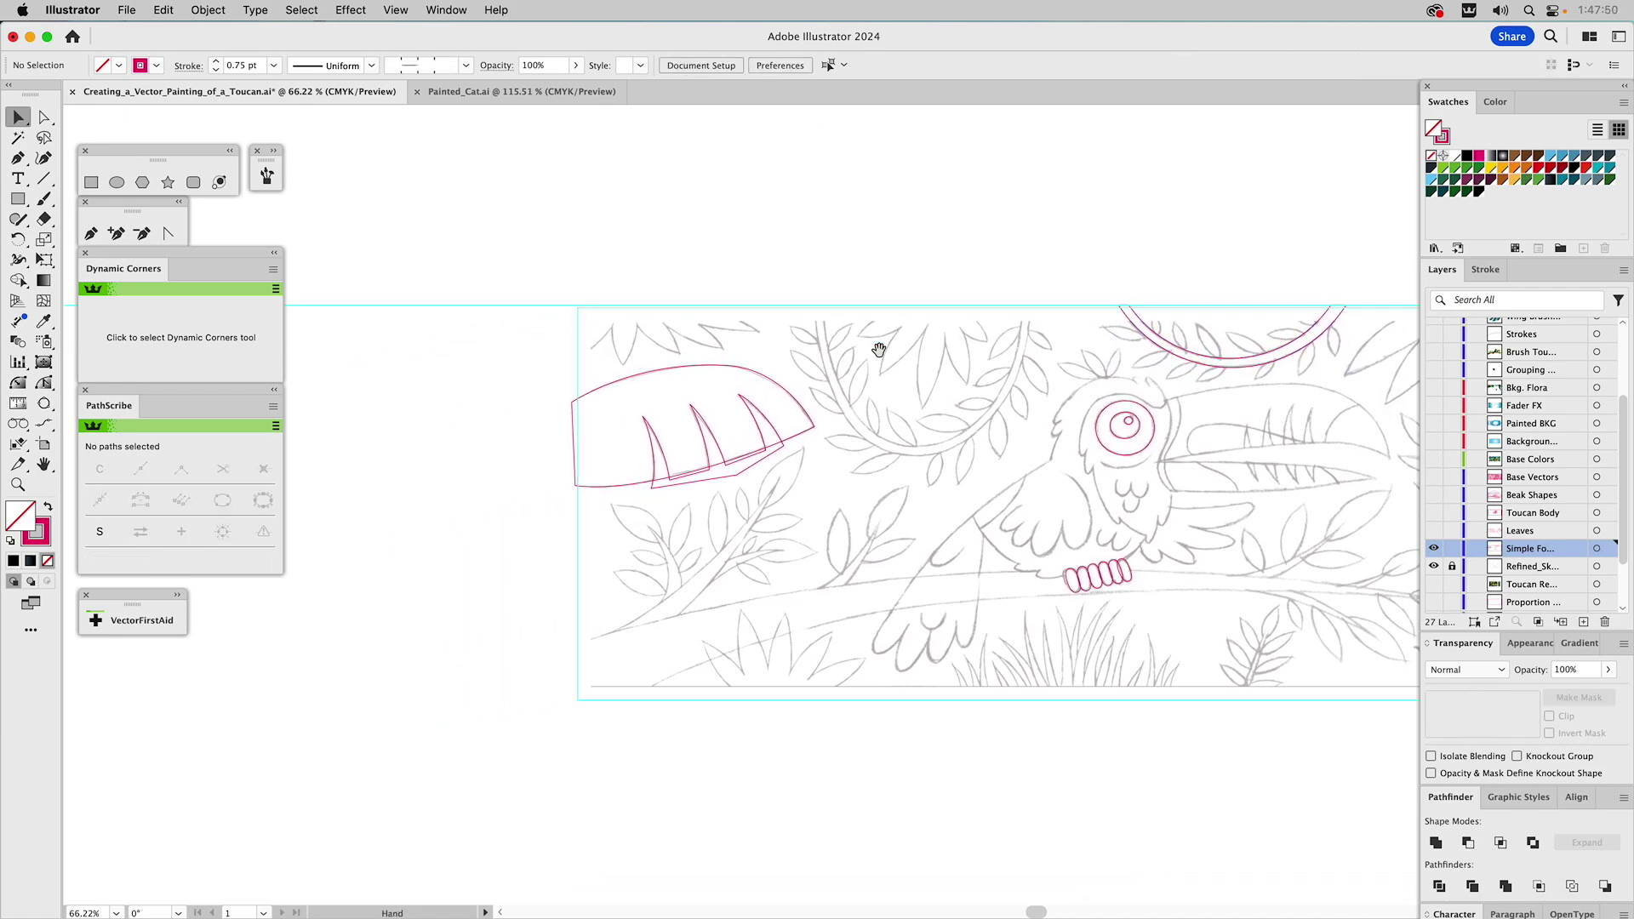
left_click(756, 412)
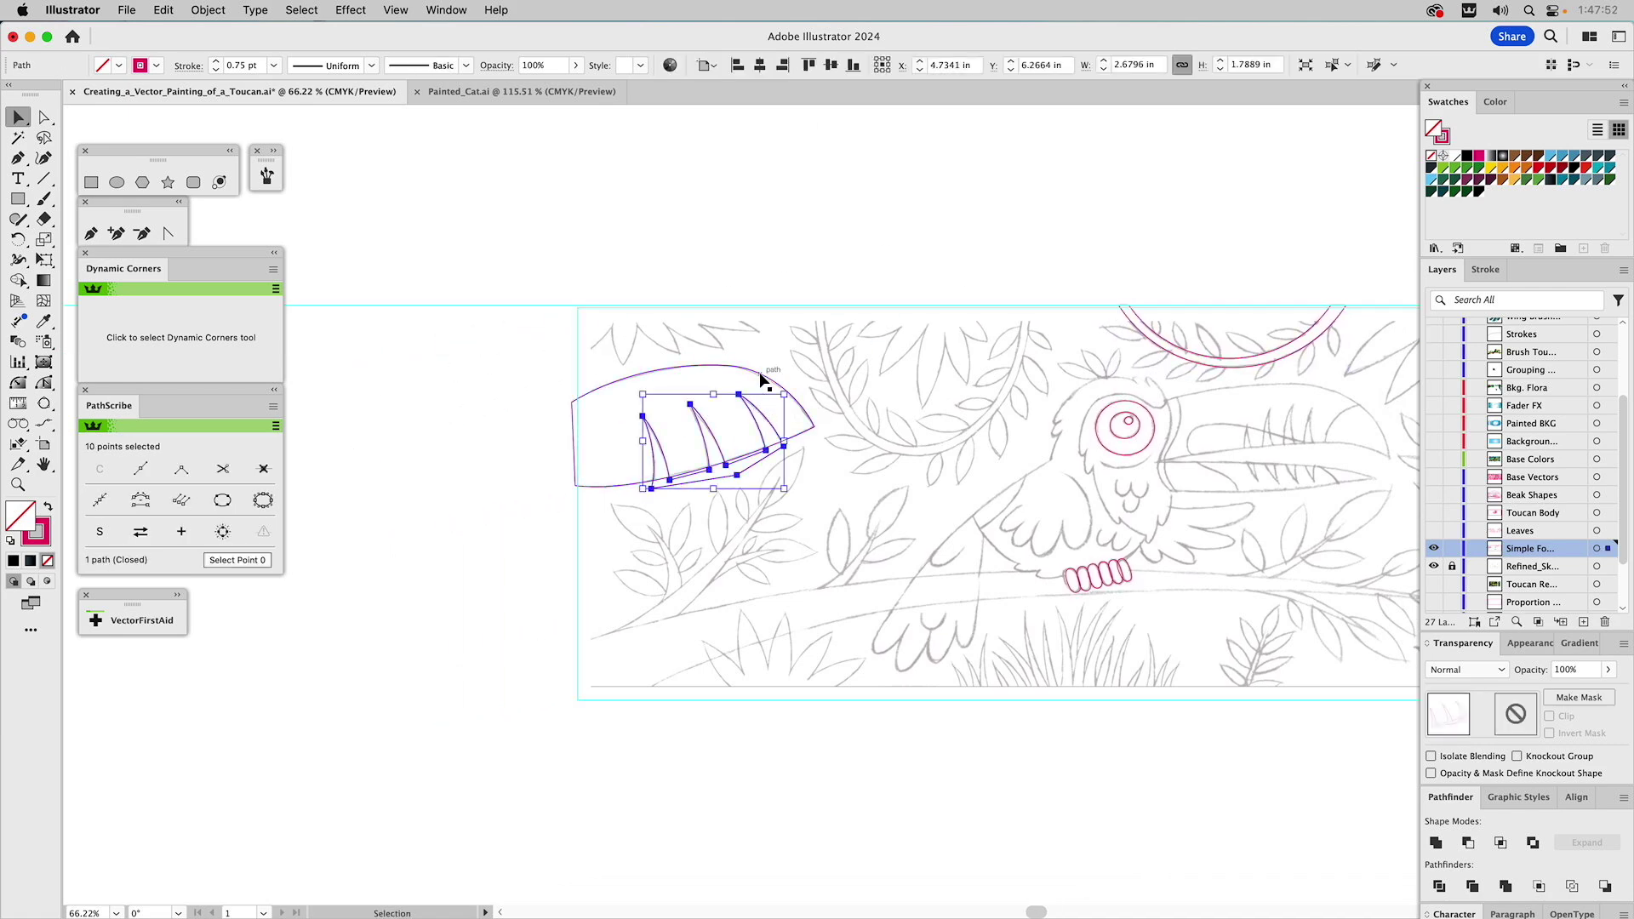
left_click(760, 374, "shift")
left_click(1468, 843)
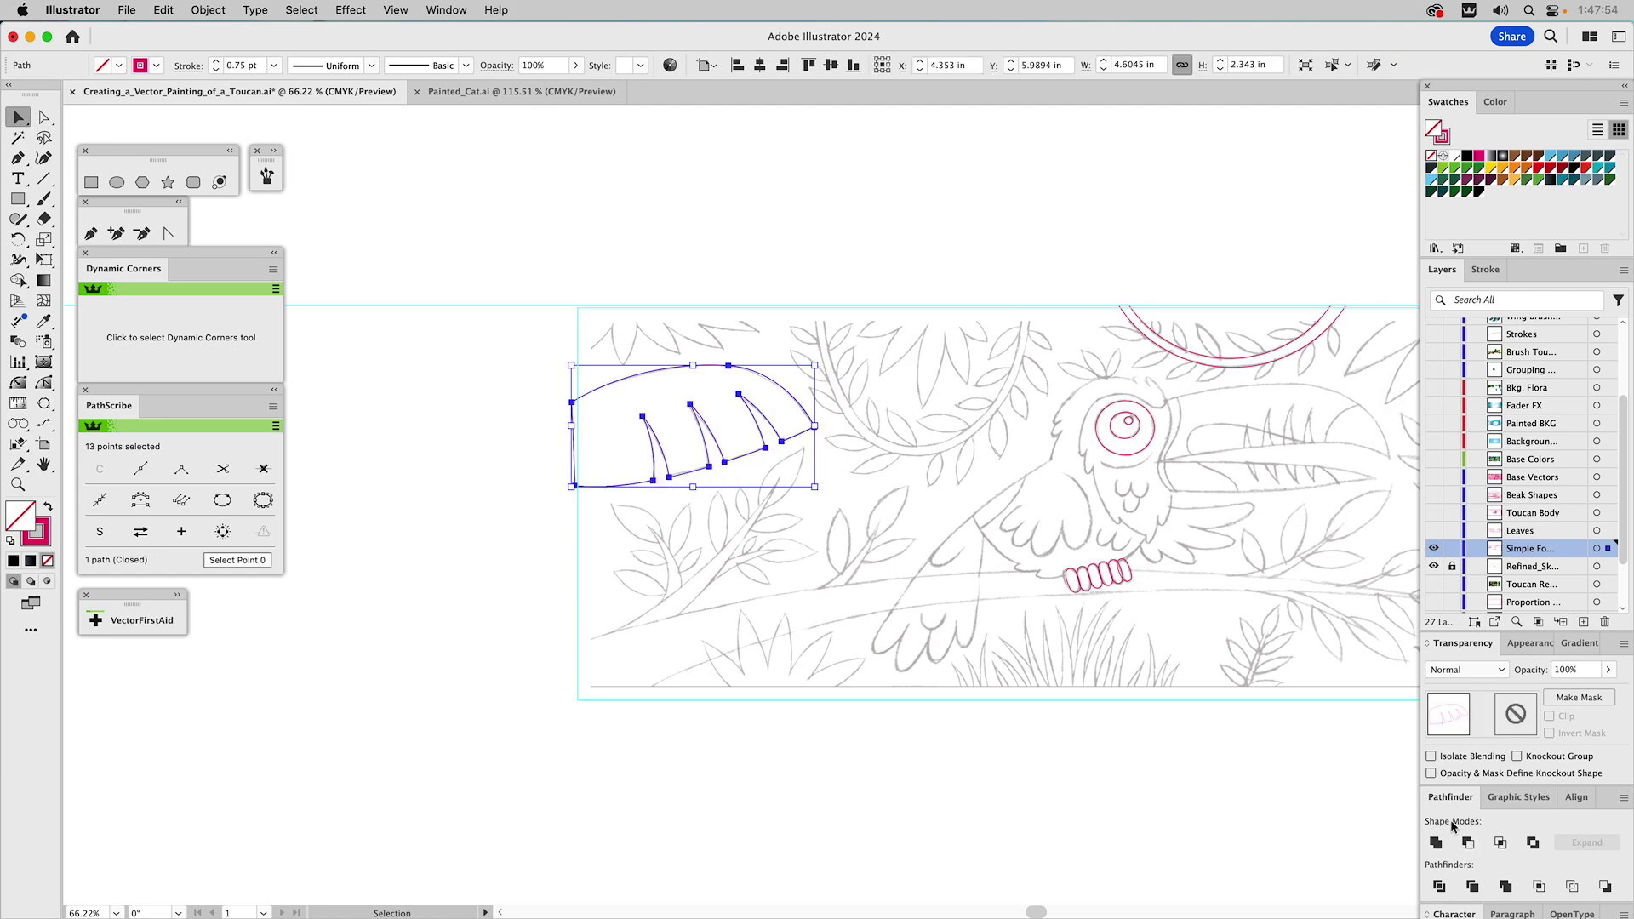
left_click(923, 214)
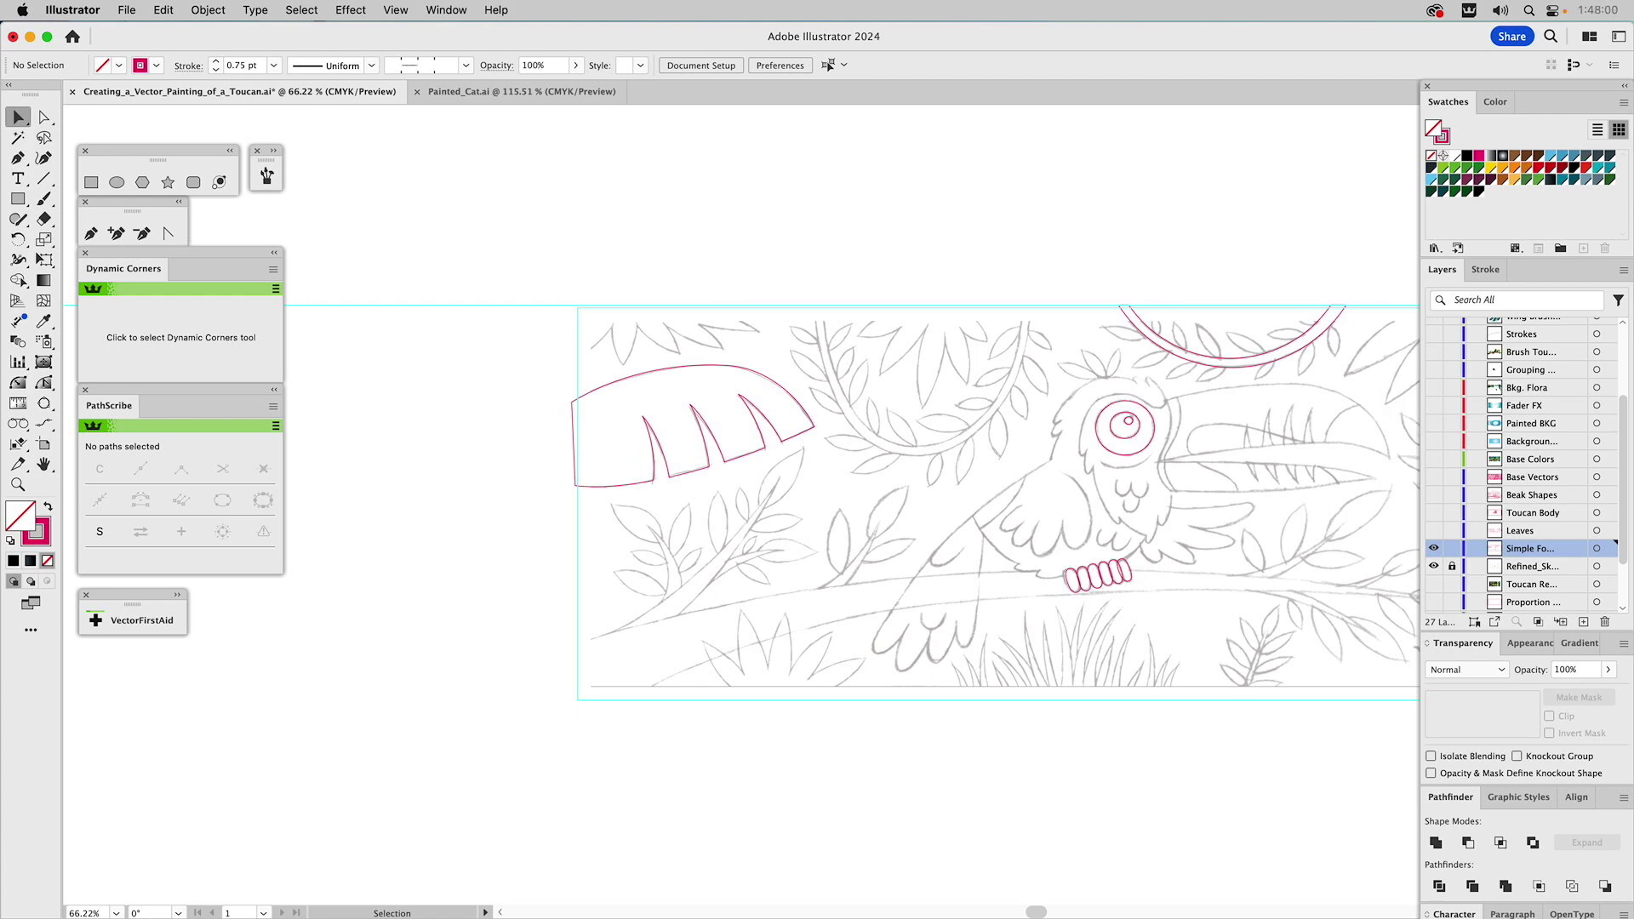
Show the Leaves, Toucan Body and Beak Shapes layers over the refined sketch.
key("space")
left_click_drag(1084, 171, 921, 196)
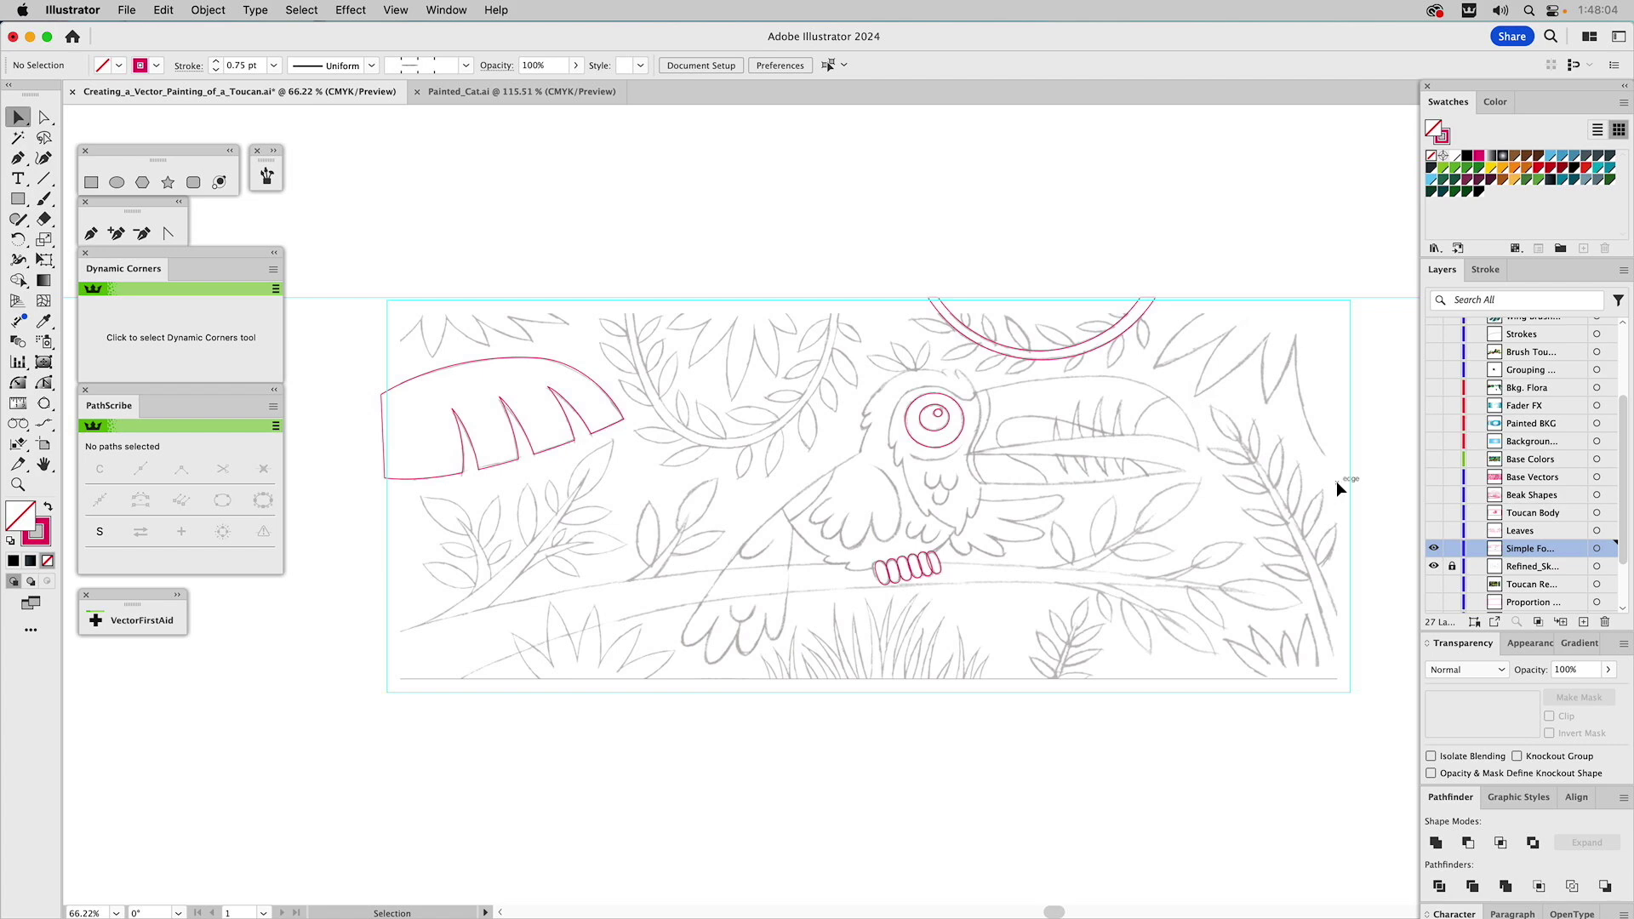
left_click(1433, 531)
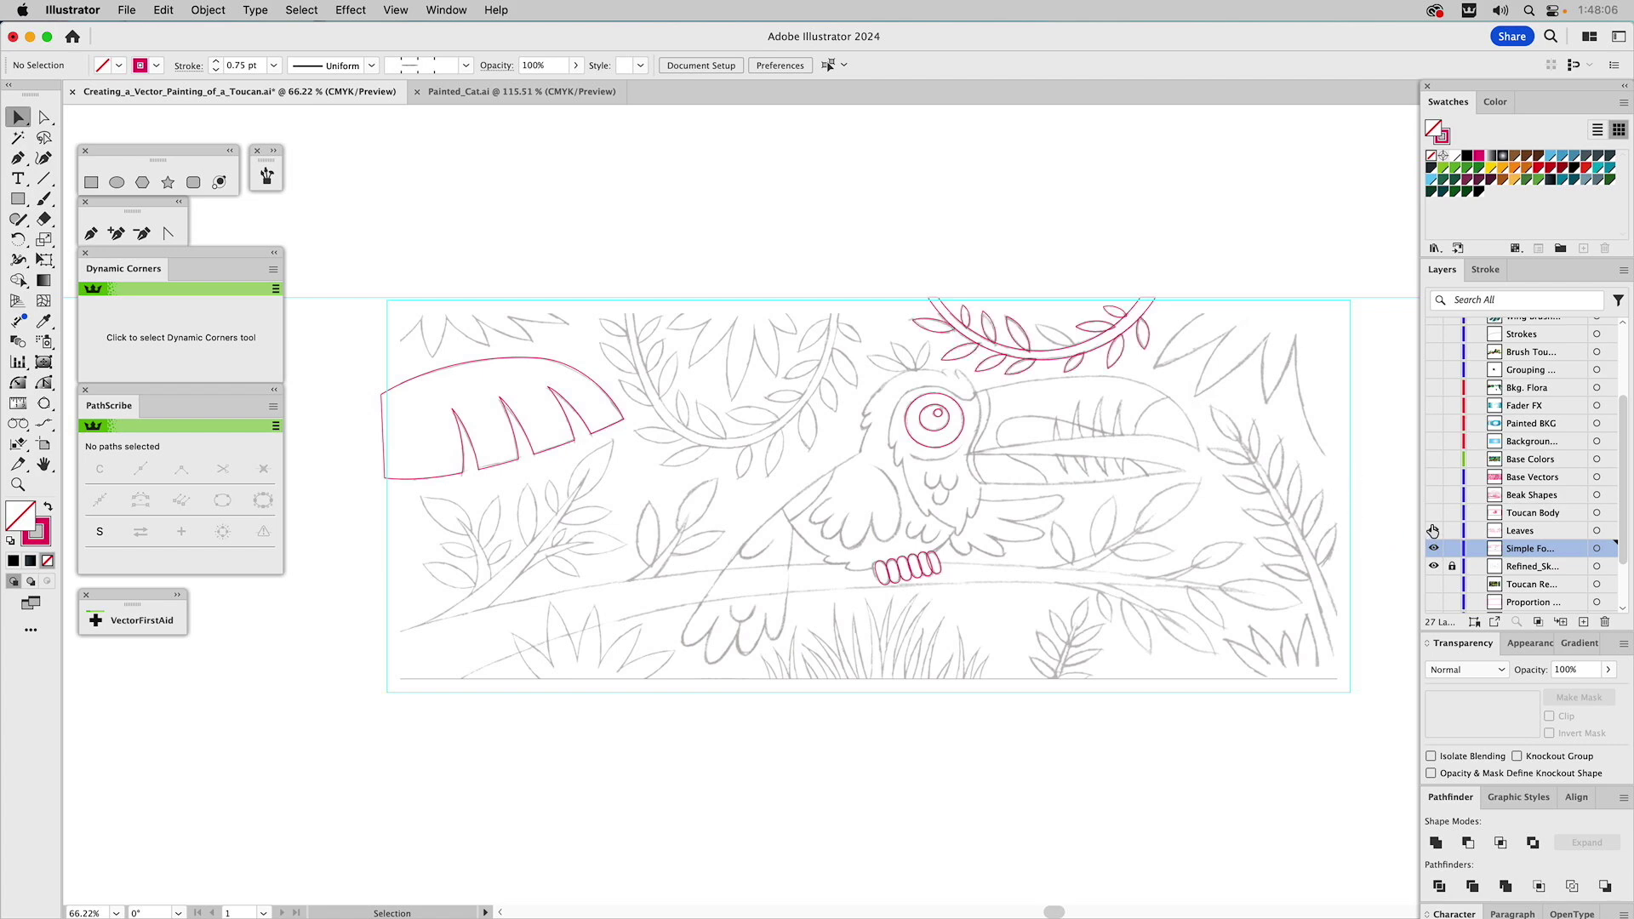
left_click(1433, 531)
left_click(1433, 531)
left_click(1433, 513)
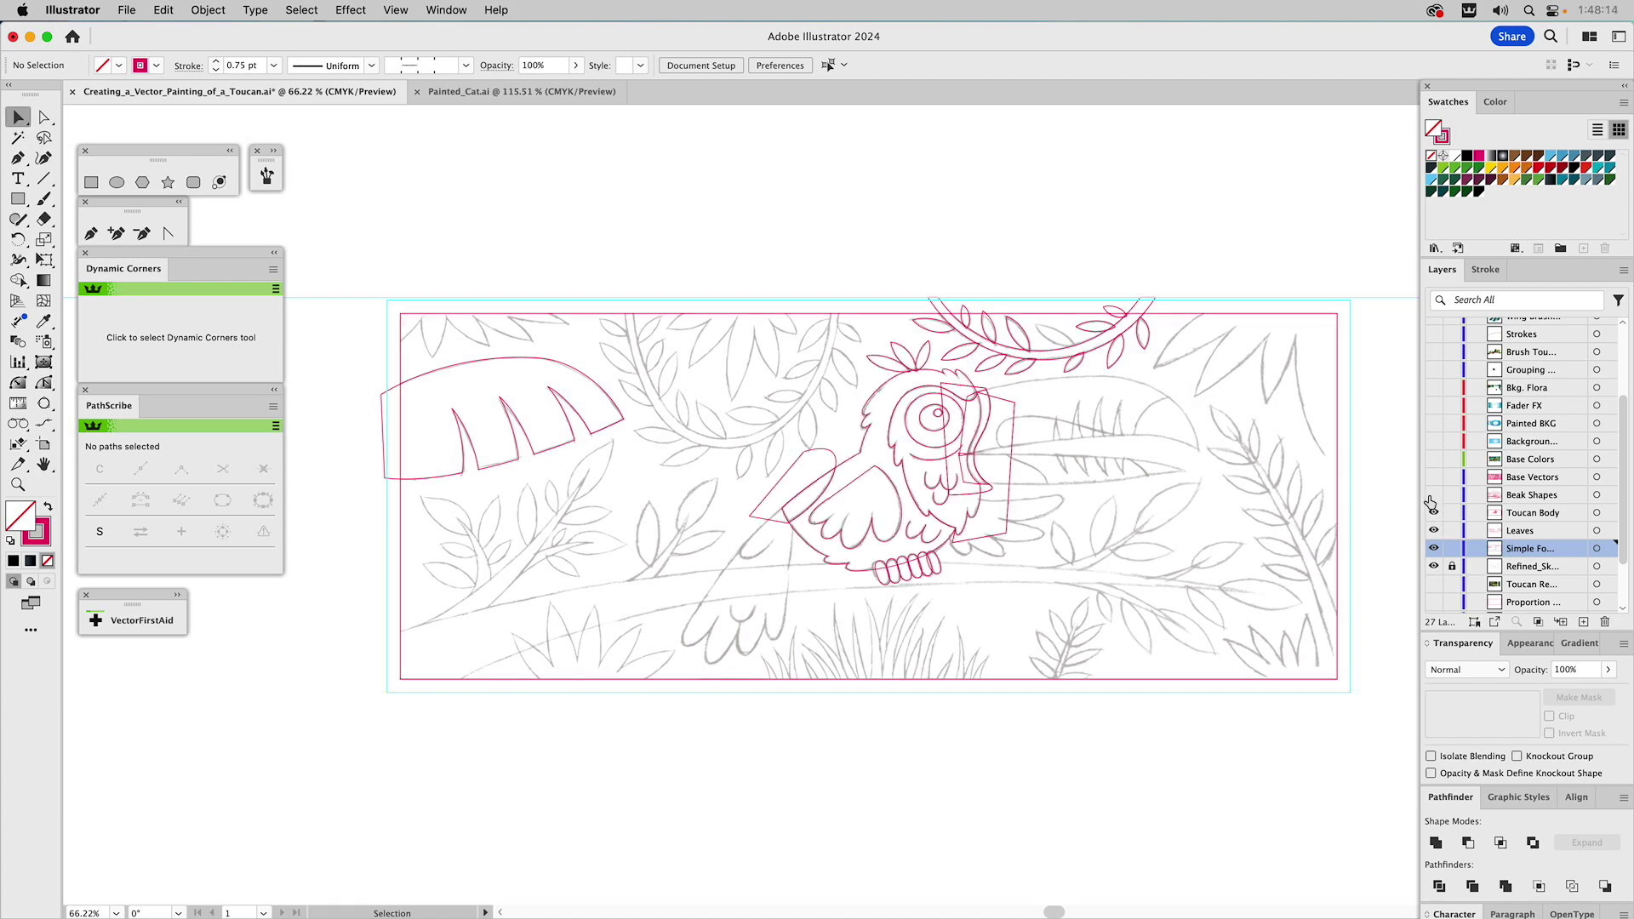
left_click(1433, 496)
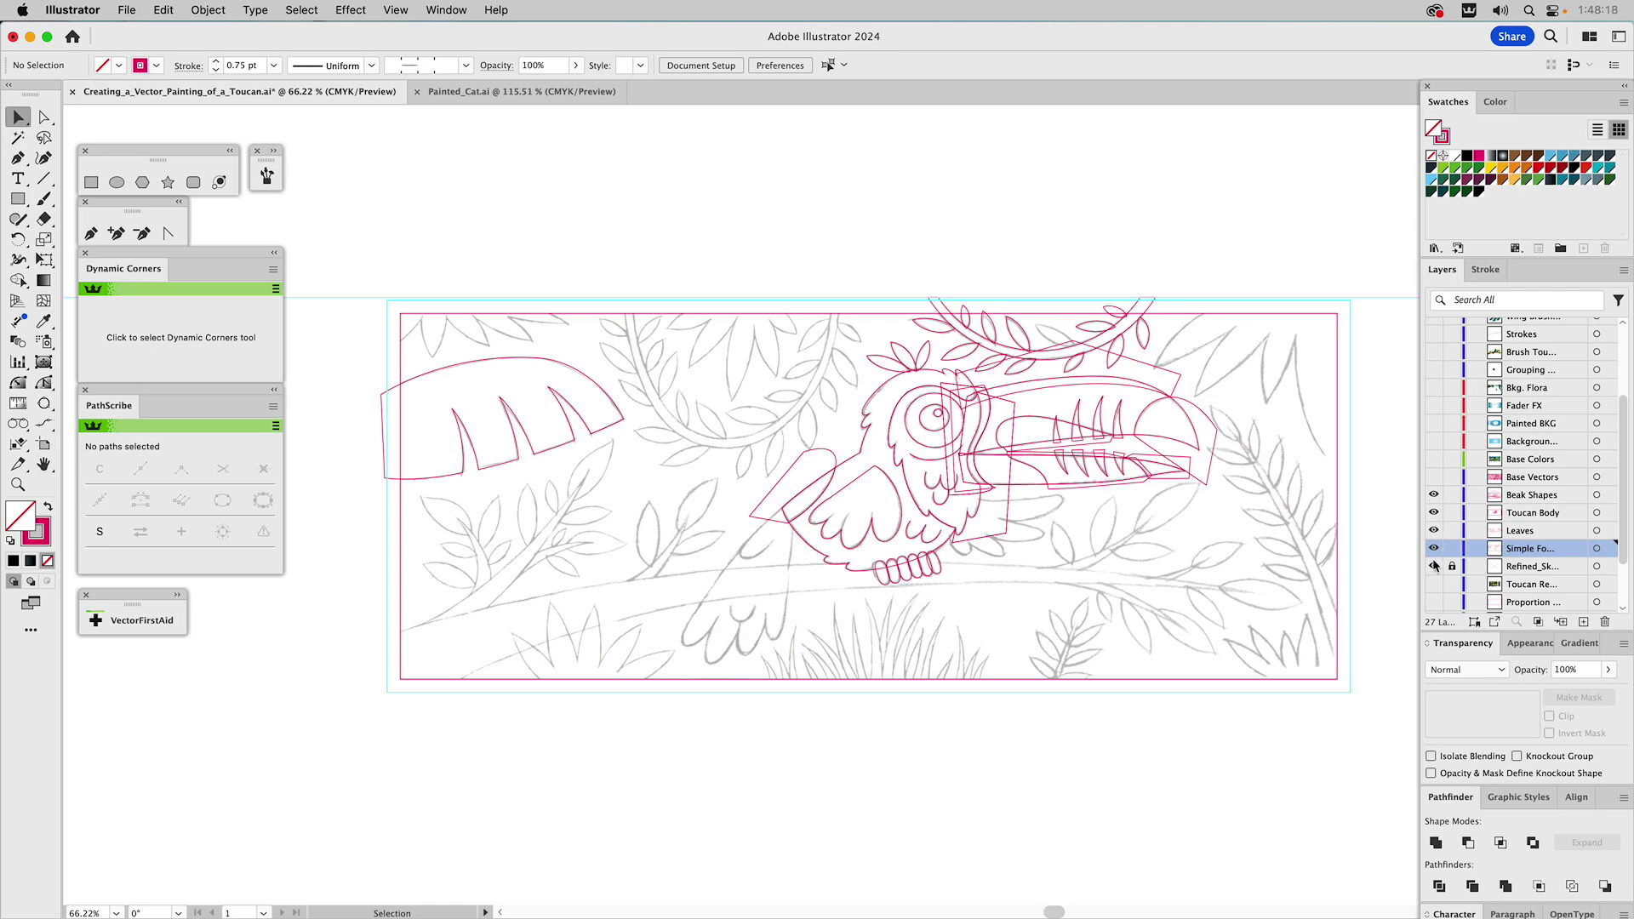
Hide the simple forms, leaves, body and beak layers, and show the Base Vectors and Base Colors layers.
left_click_drag(1433, 549, 1435, 481)
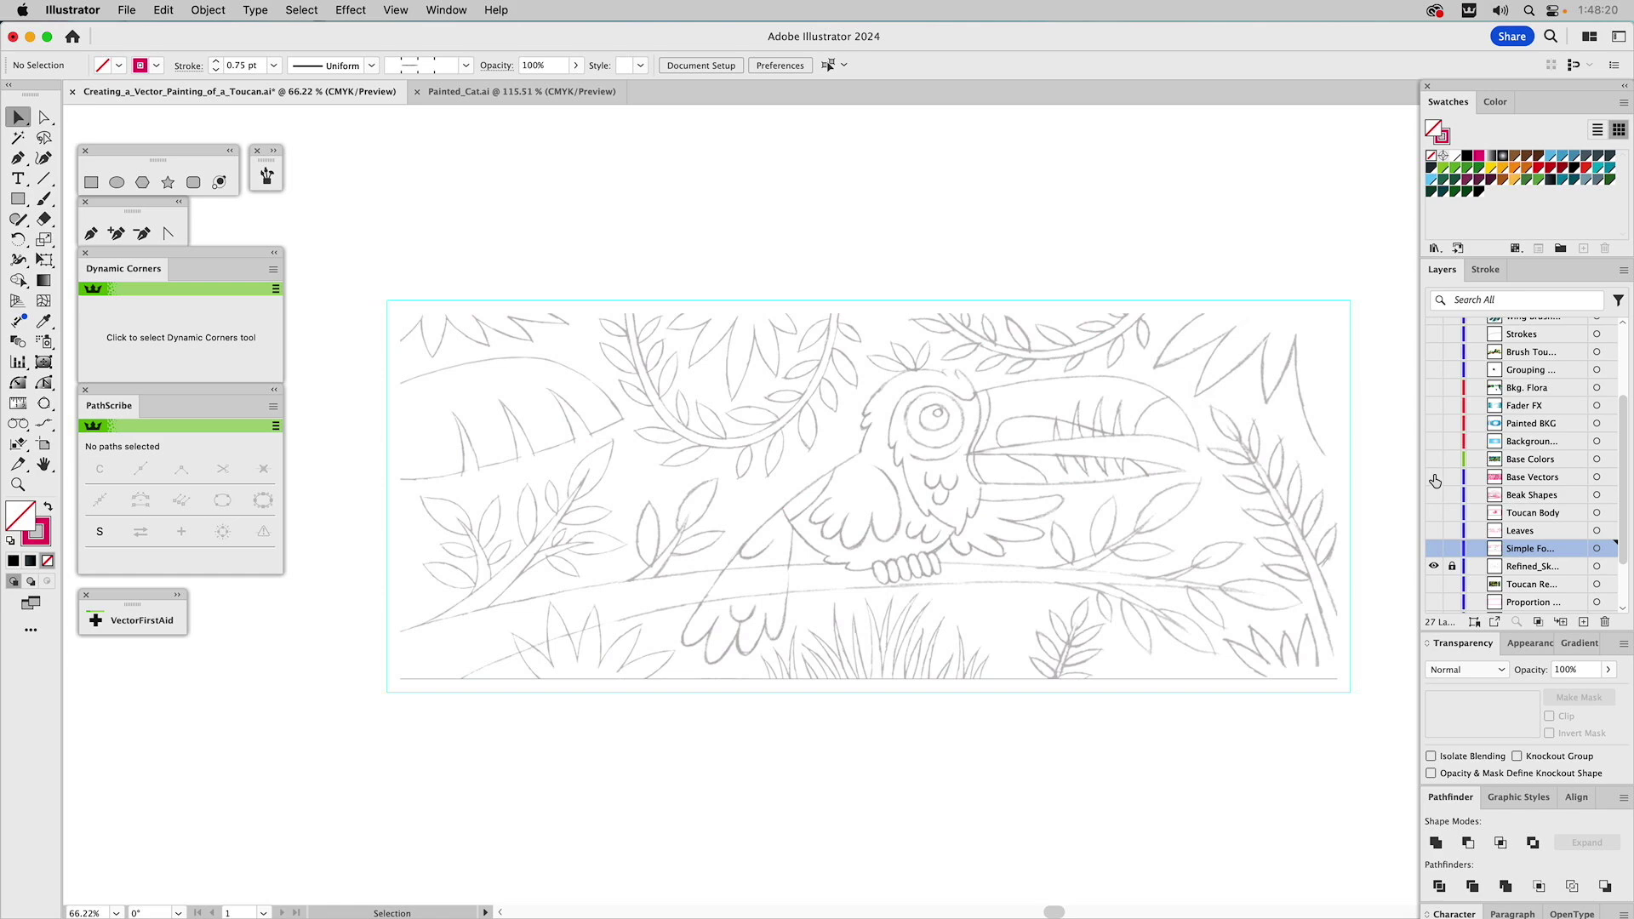
left_click(1434, 480)
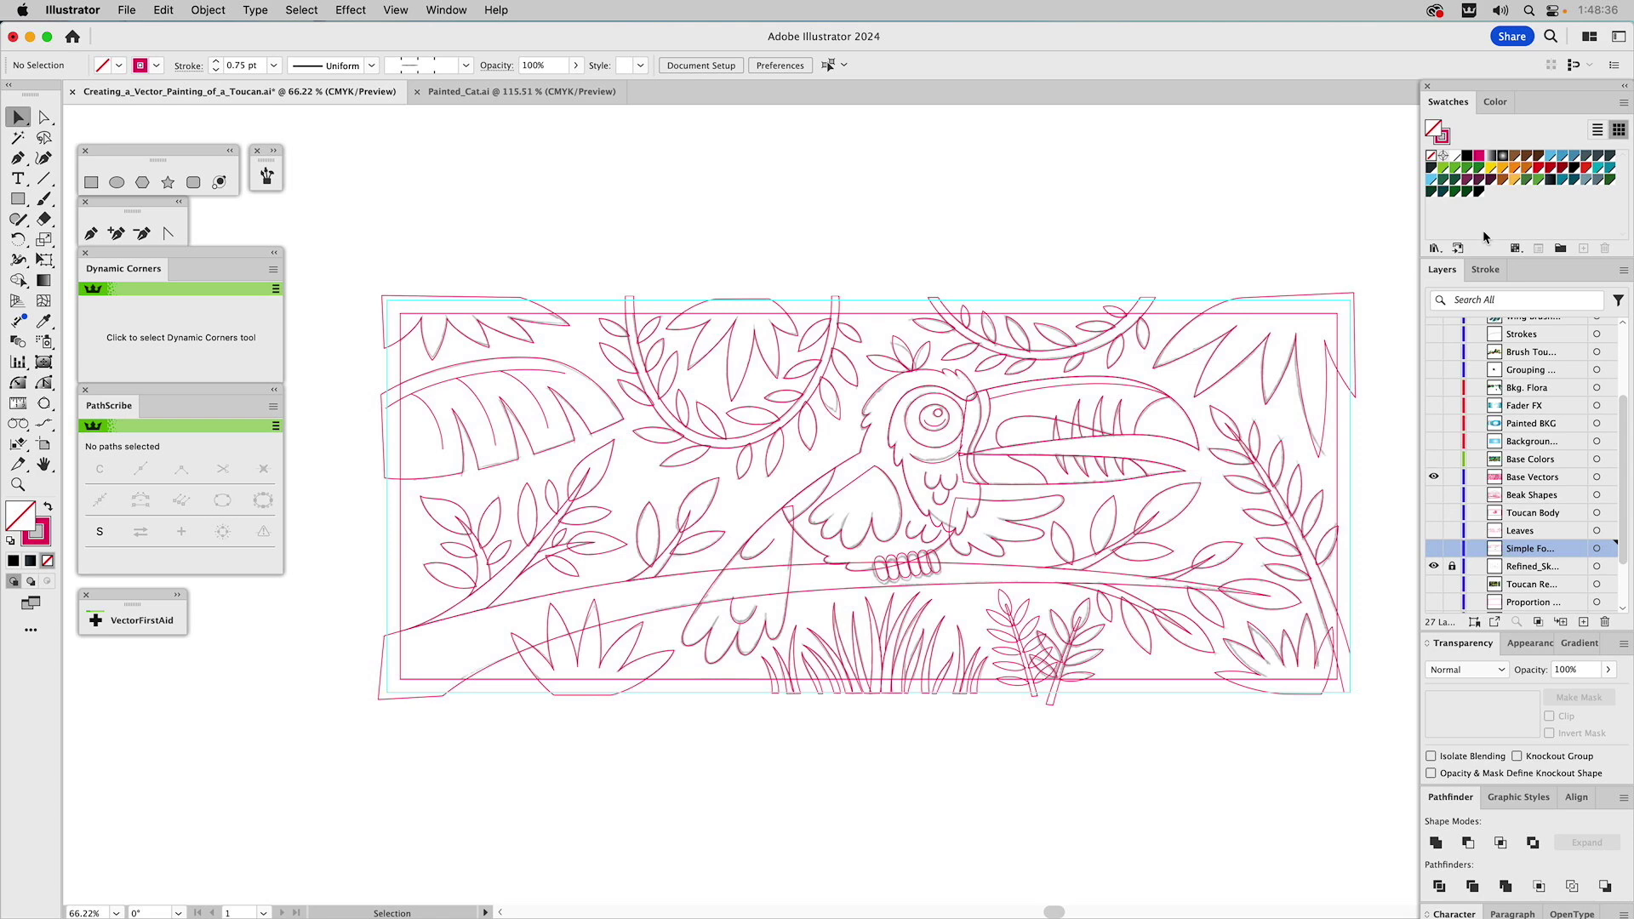
left_click(1433, 460)
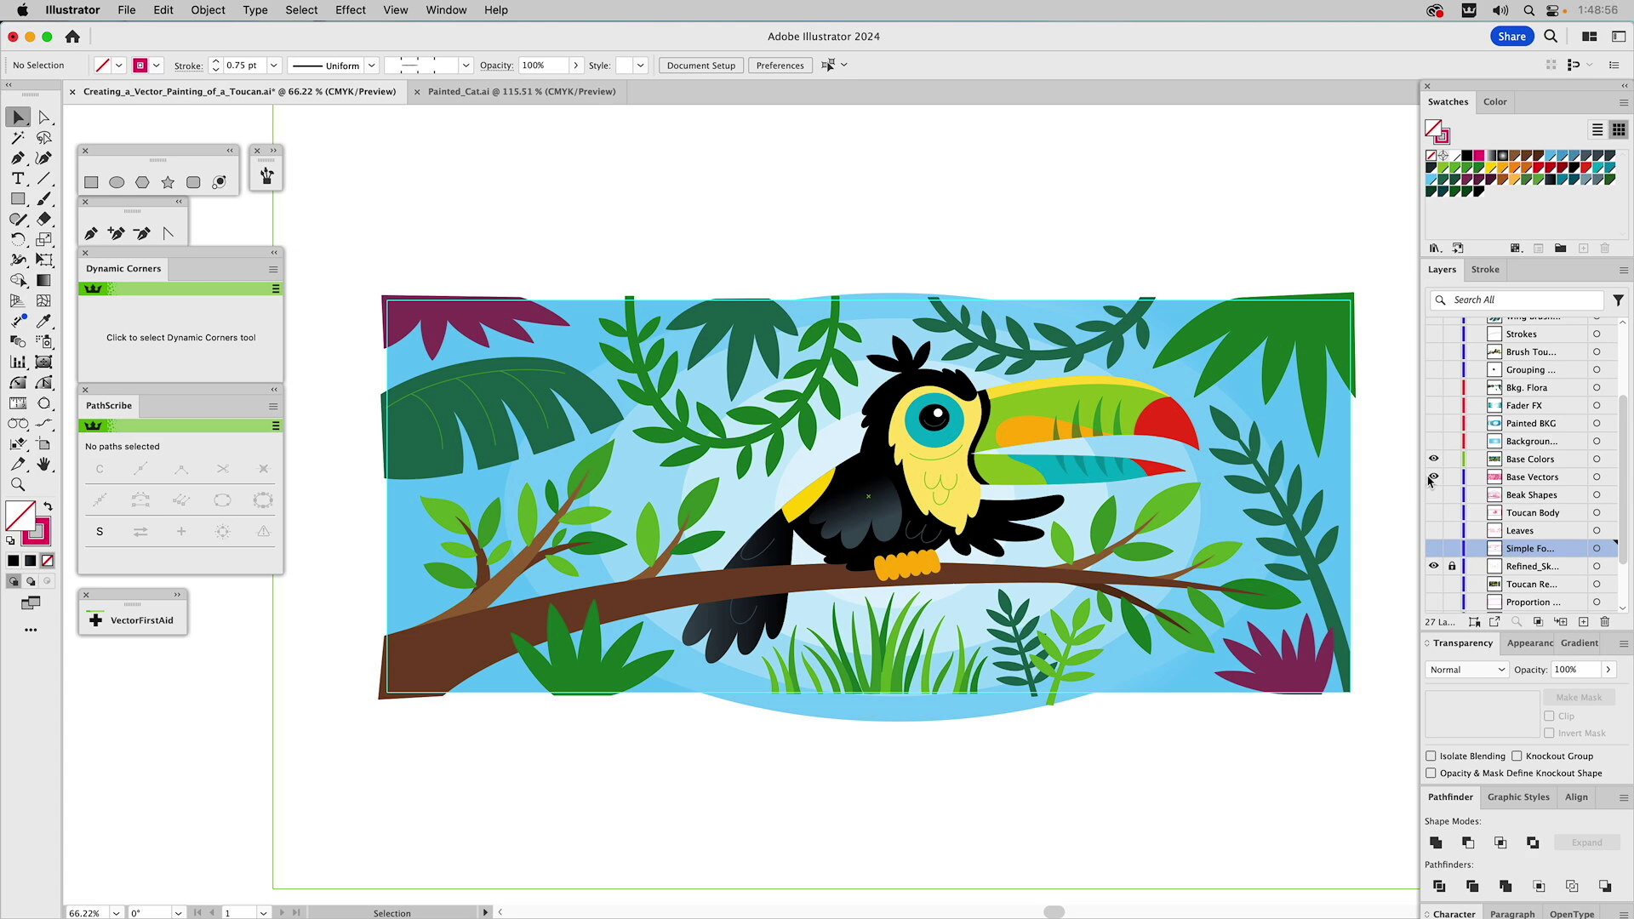
Hide the Base Colors, Base Vectors and refined sketch layers, and show only the brush layer with the toucan on its branch in Preview mode.
scroll(1487, 425, "up", 2)
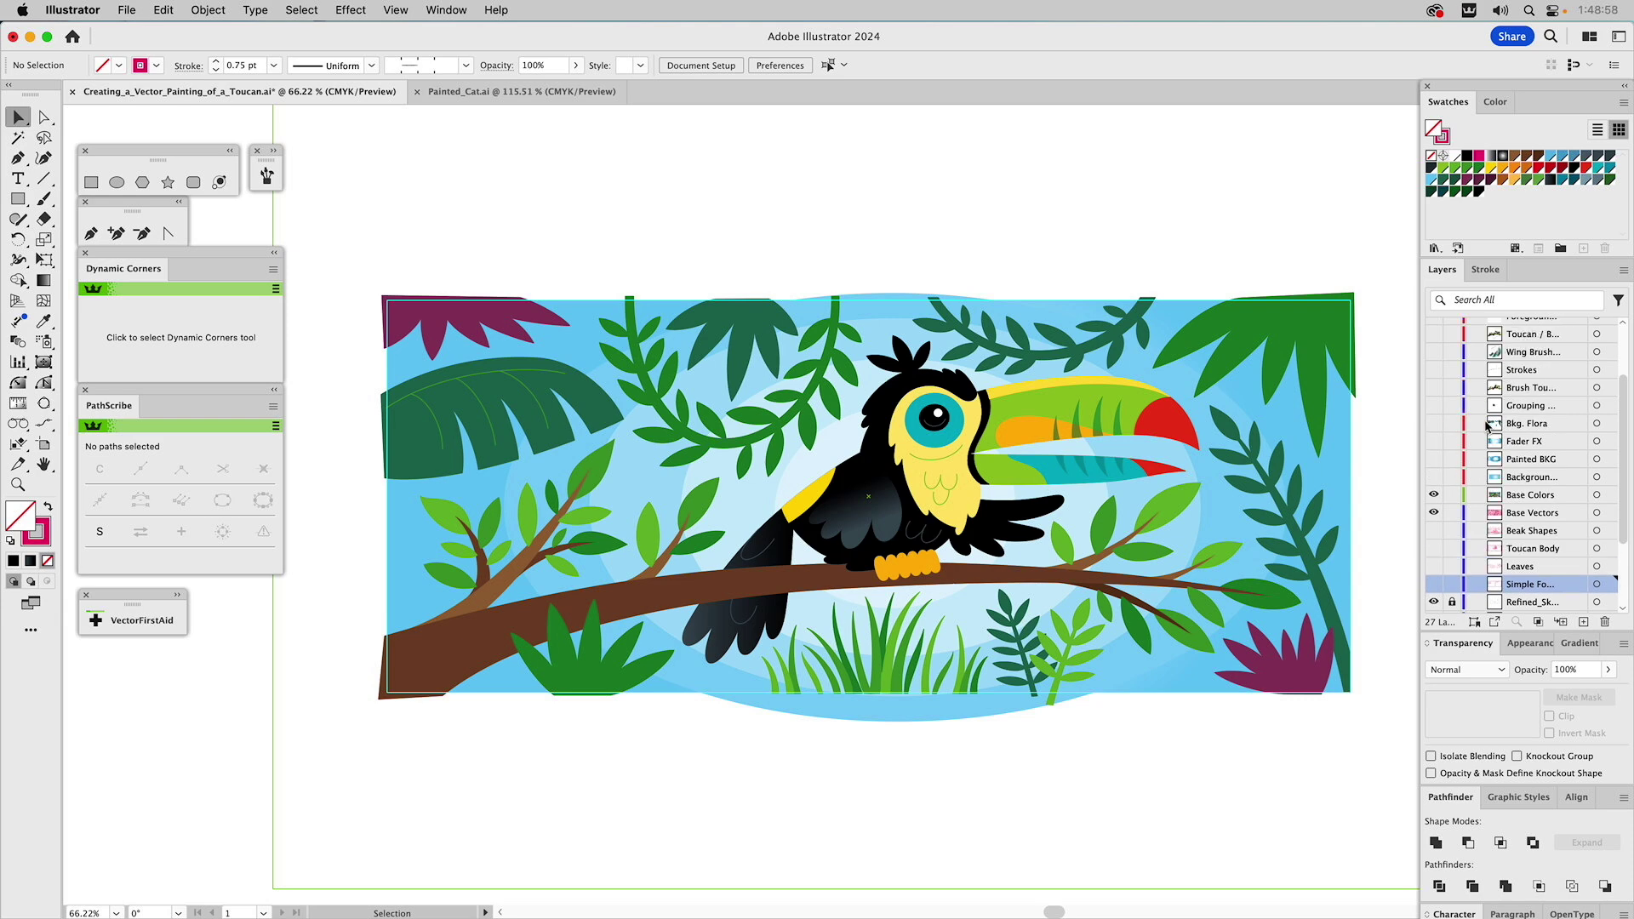
scroll(1486, 429, "up", 1)
left_click_drag(1433, 530, 1433, 512)
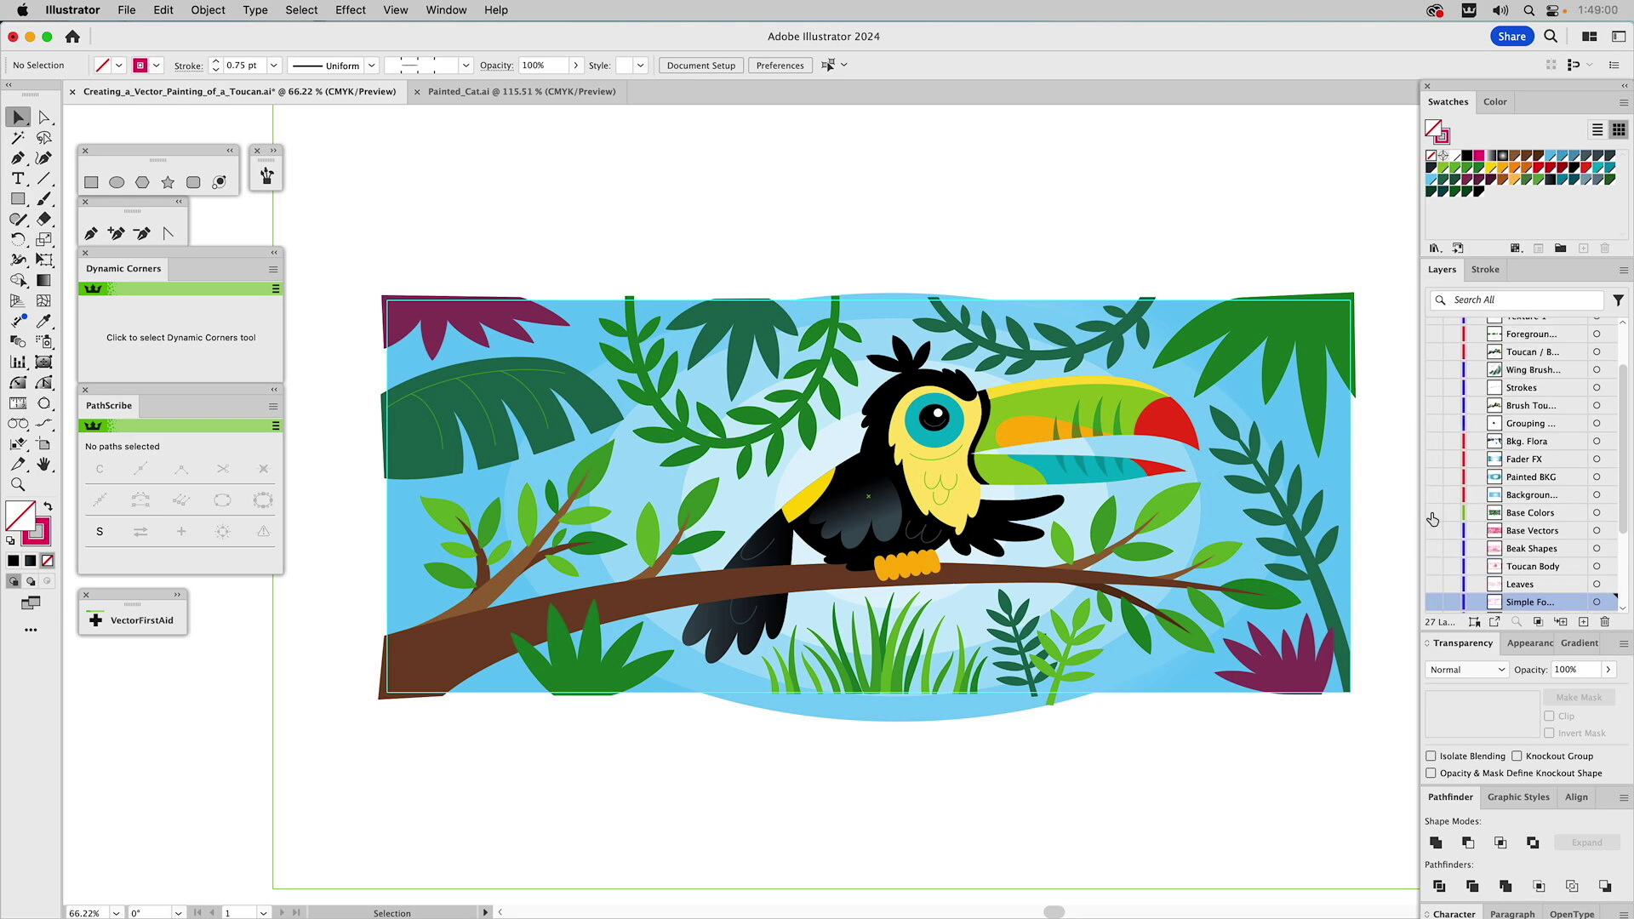
scroll(1466, 565, "down", 2)
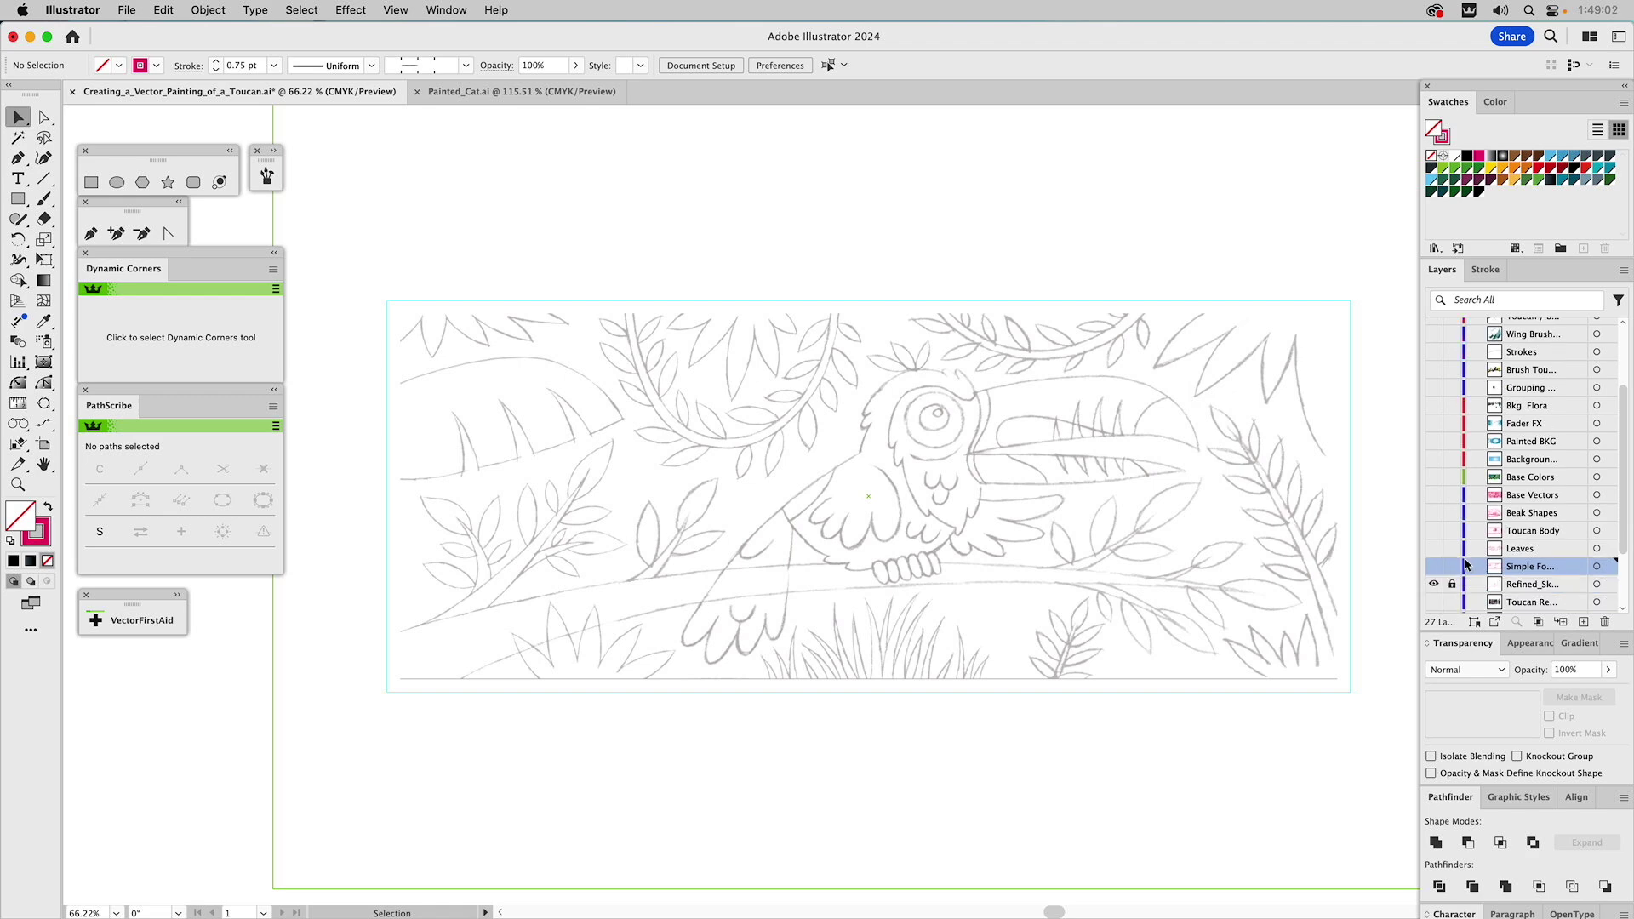
left_click(1433, 584)
scroll(1496, 498, "up", 4)
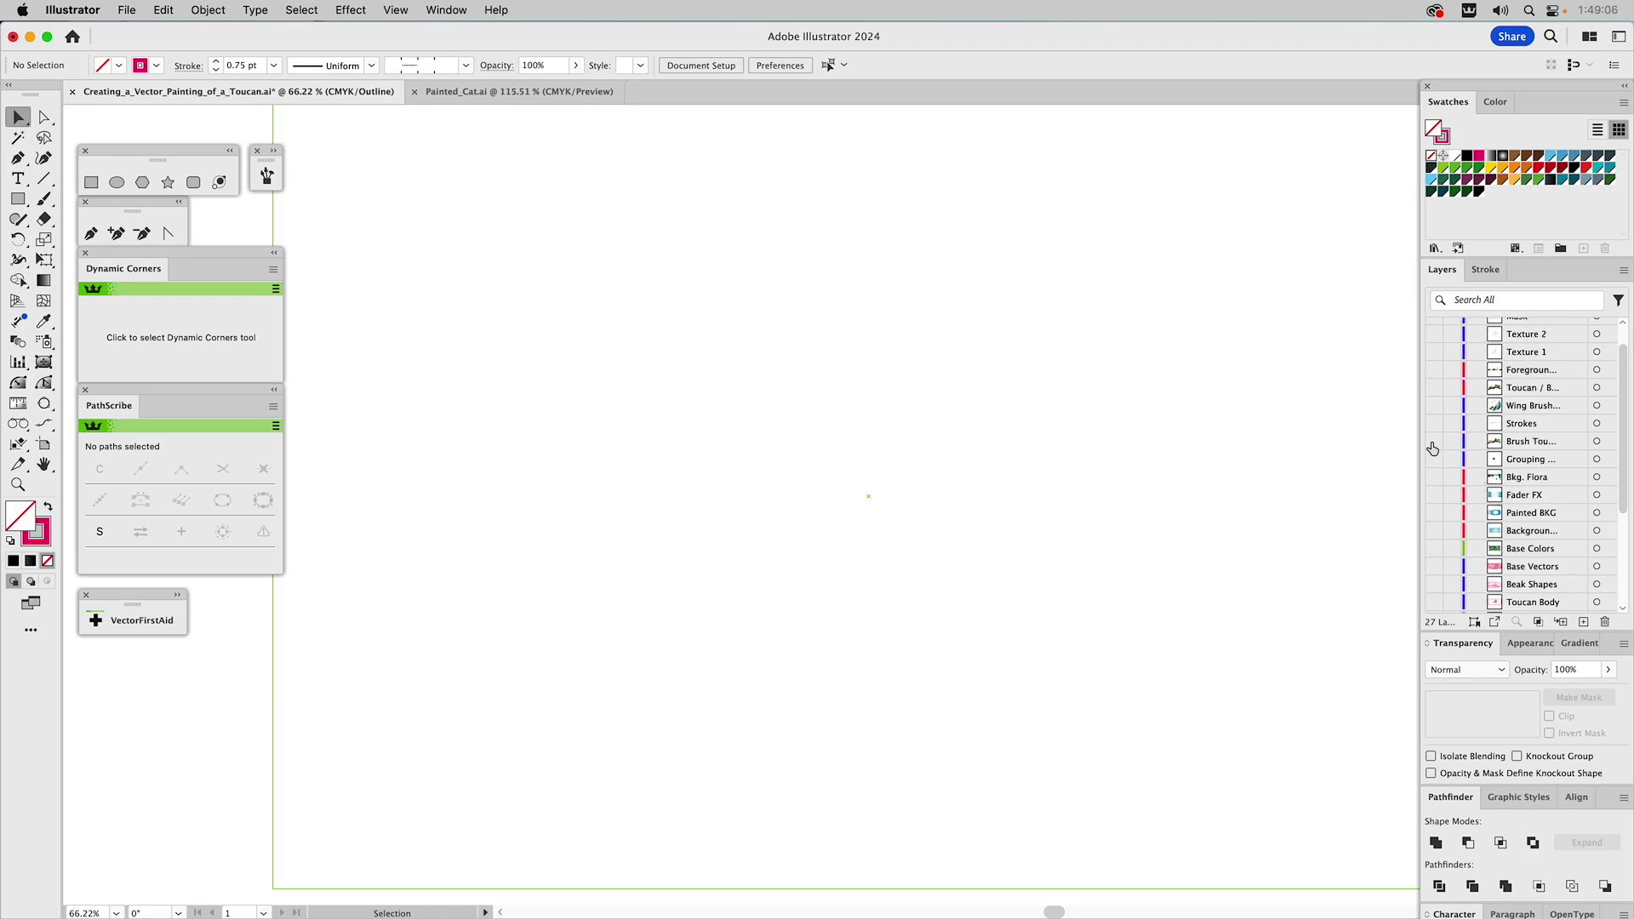
key("super+y")
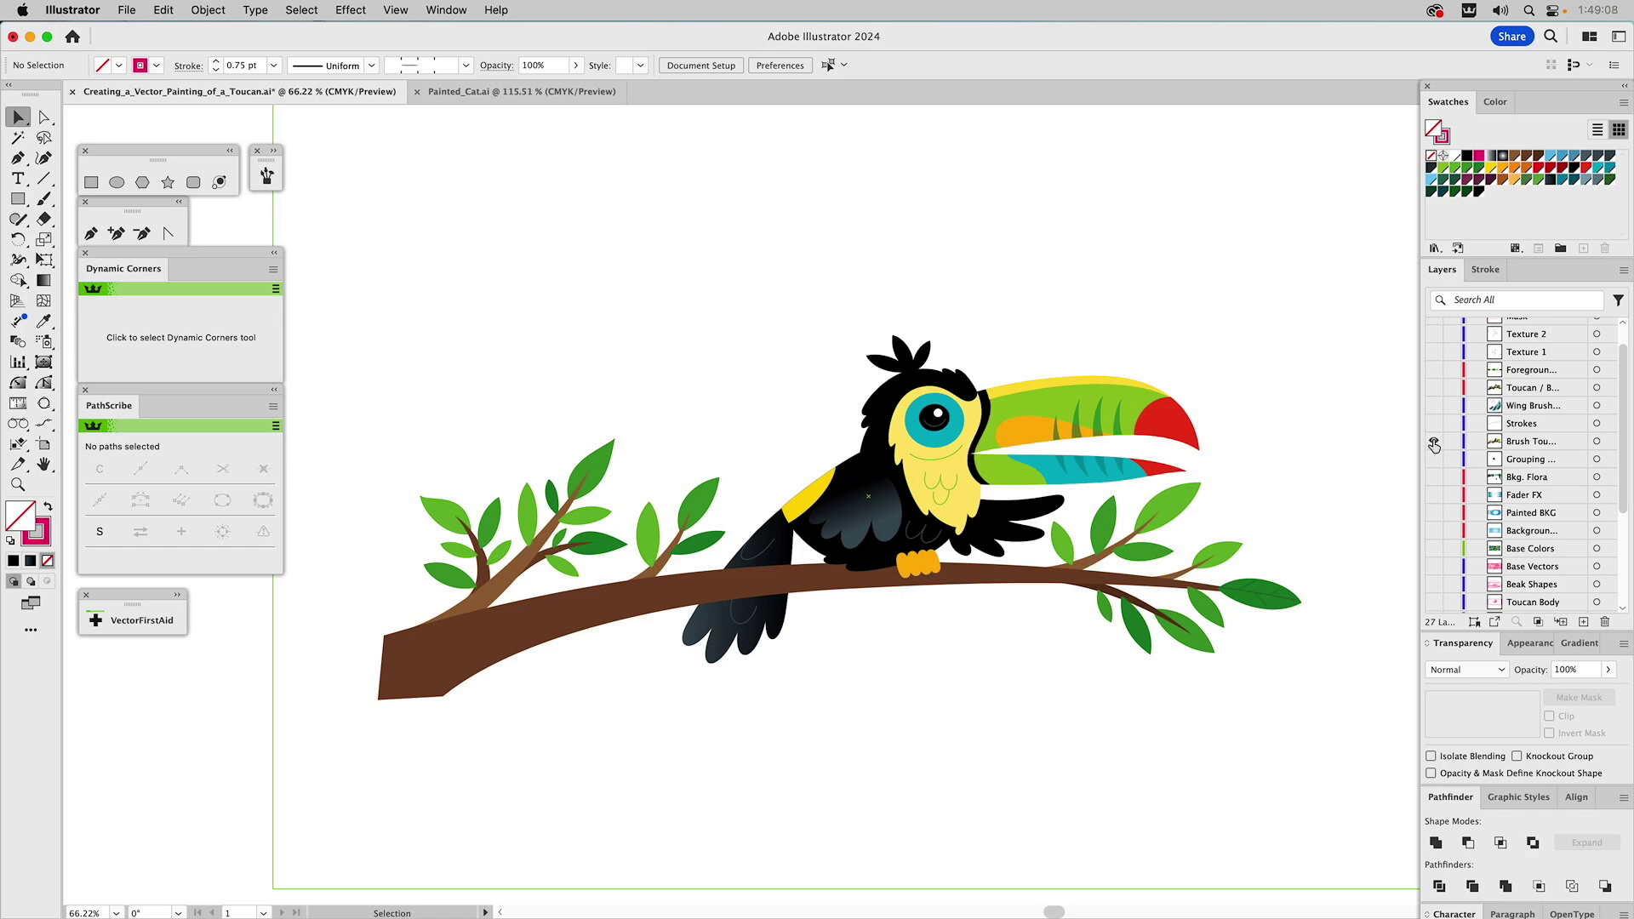
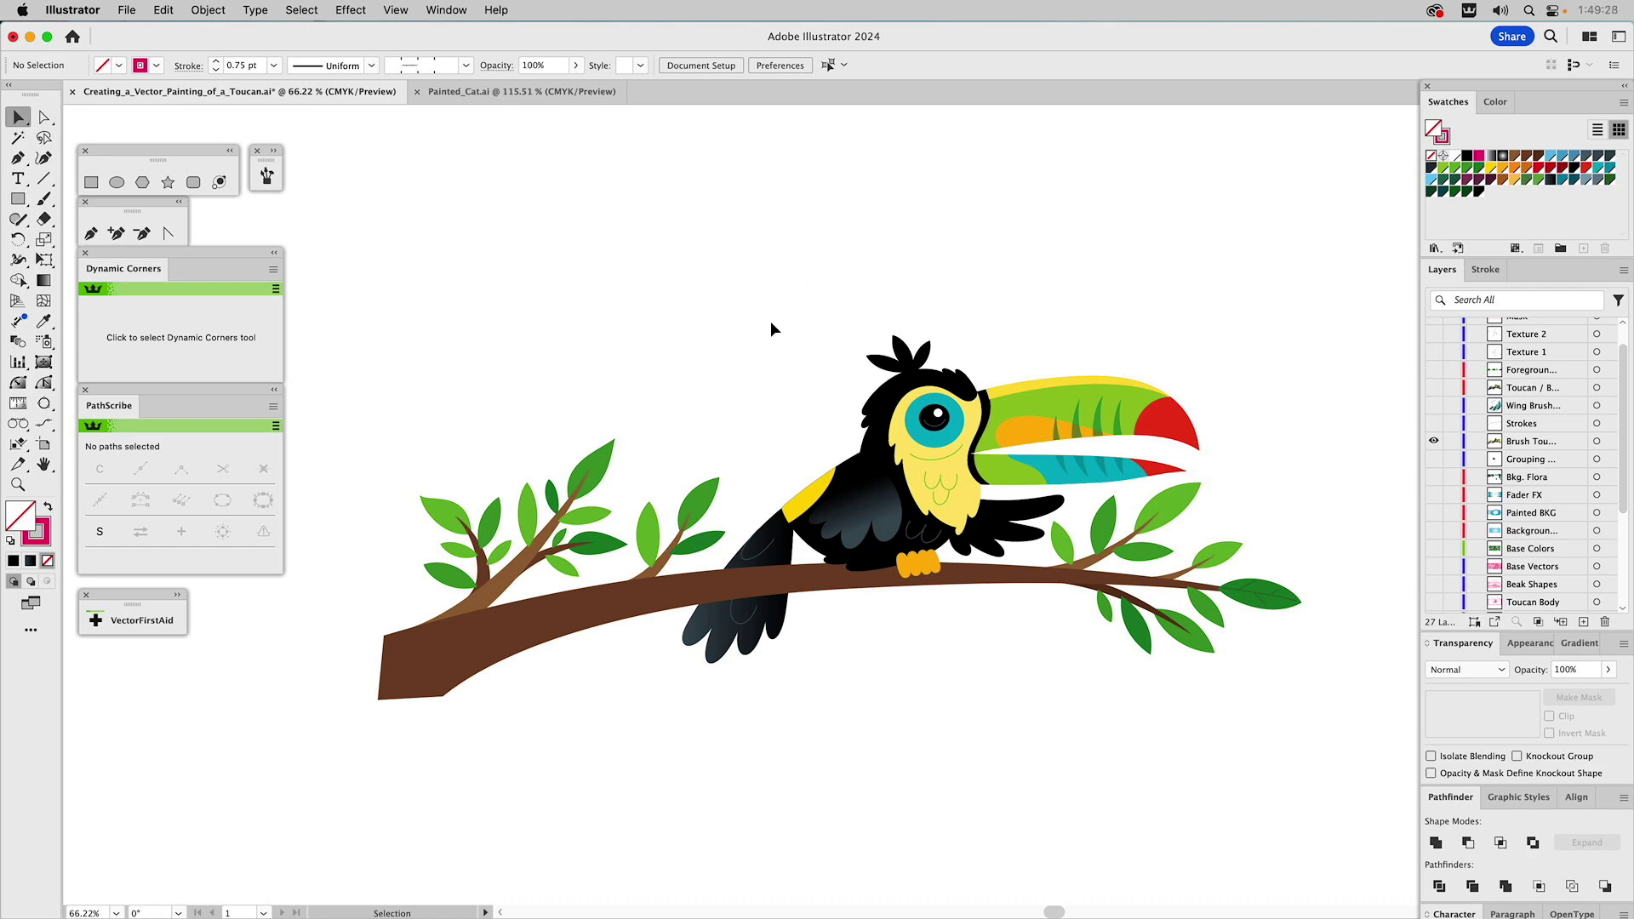
Apply the first pattern brush below the art brushes to all three crest feathers on the toucan's head.
key("z")
left_click_drag(786, 308, 1039, 544)
left_click_drag(608, 160, 1157, 711)
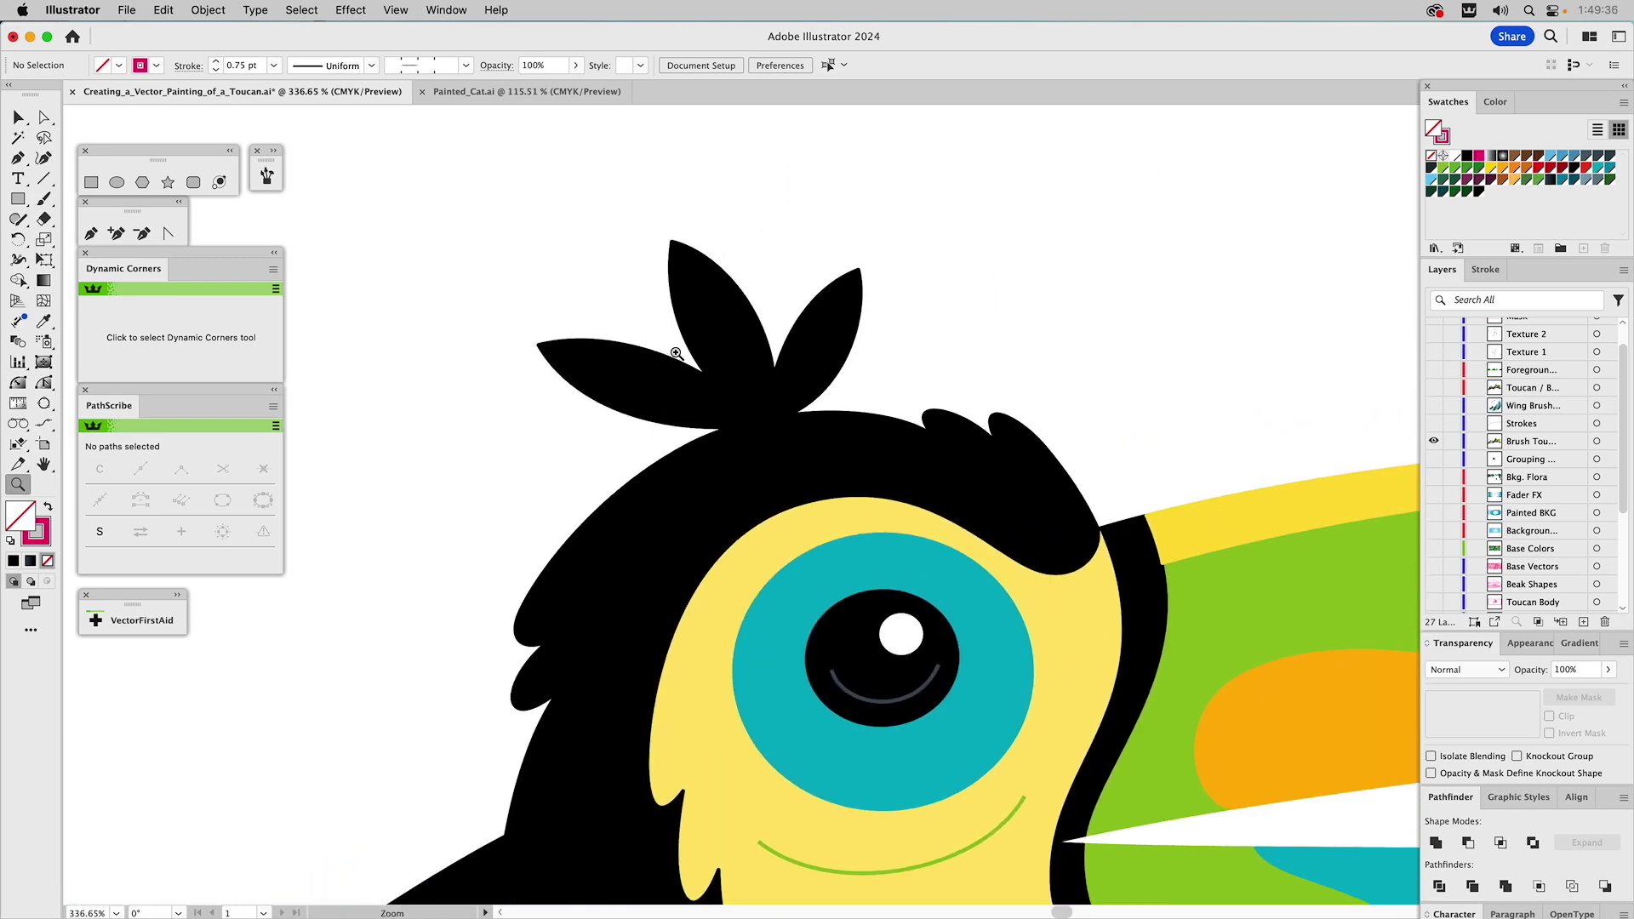
left_click(279, 157)
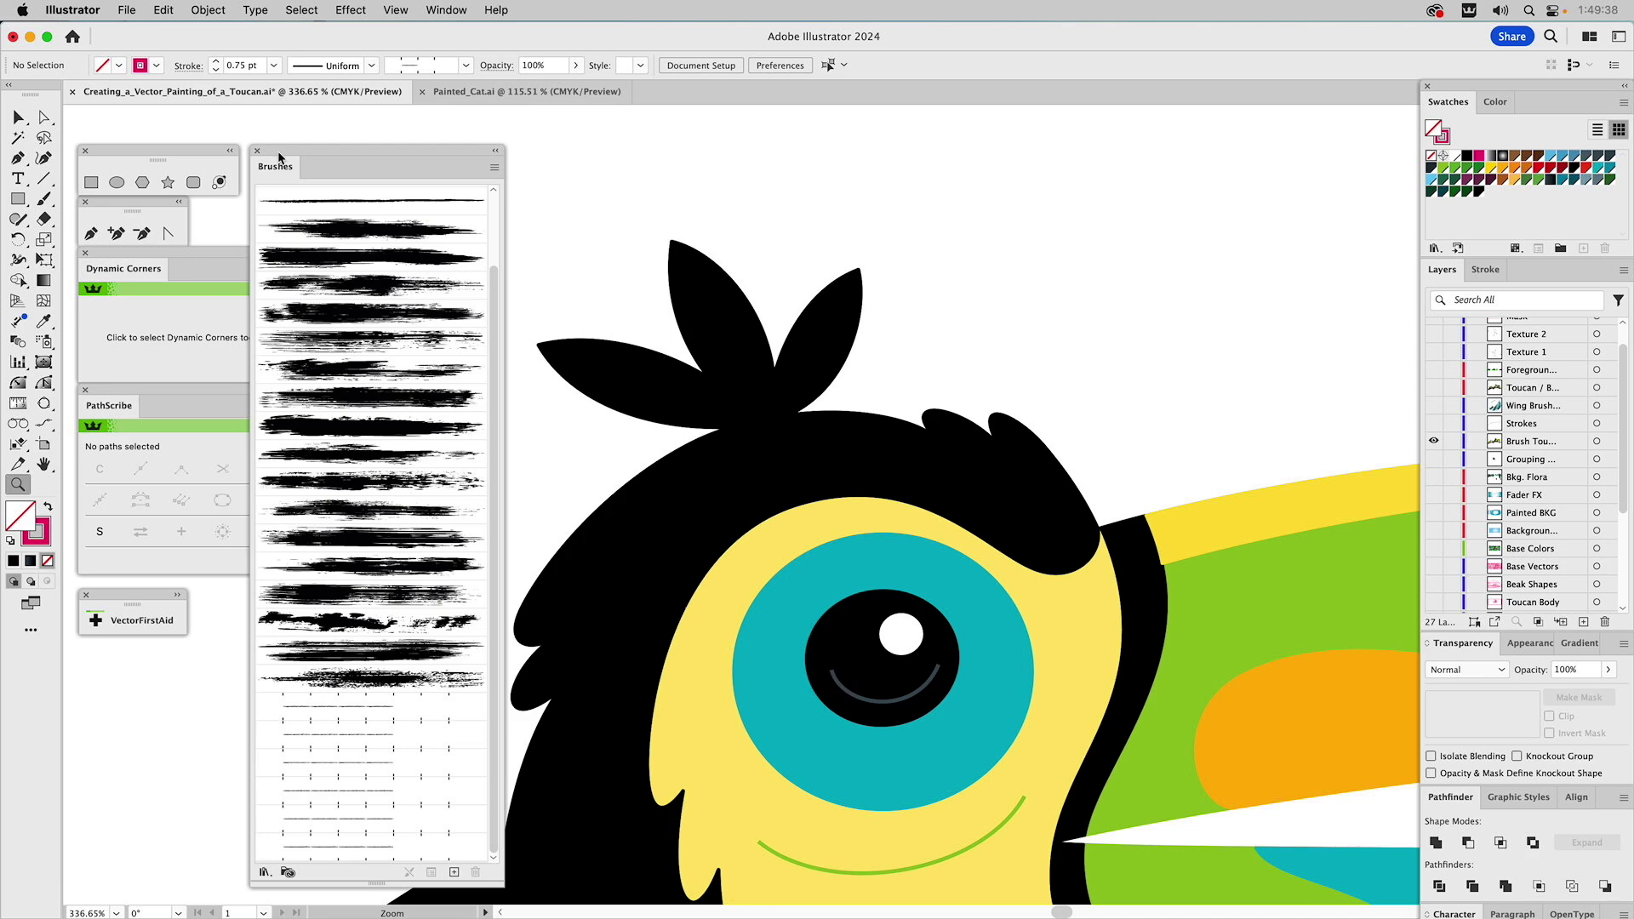
key("v")
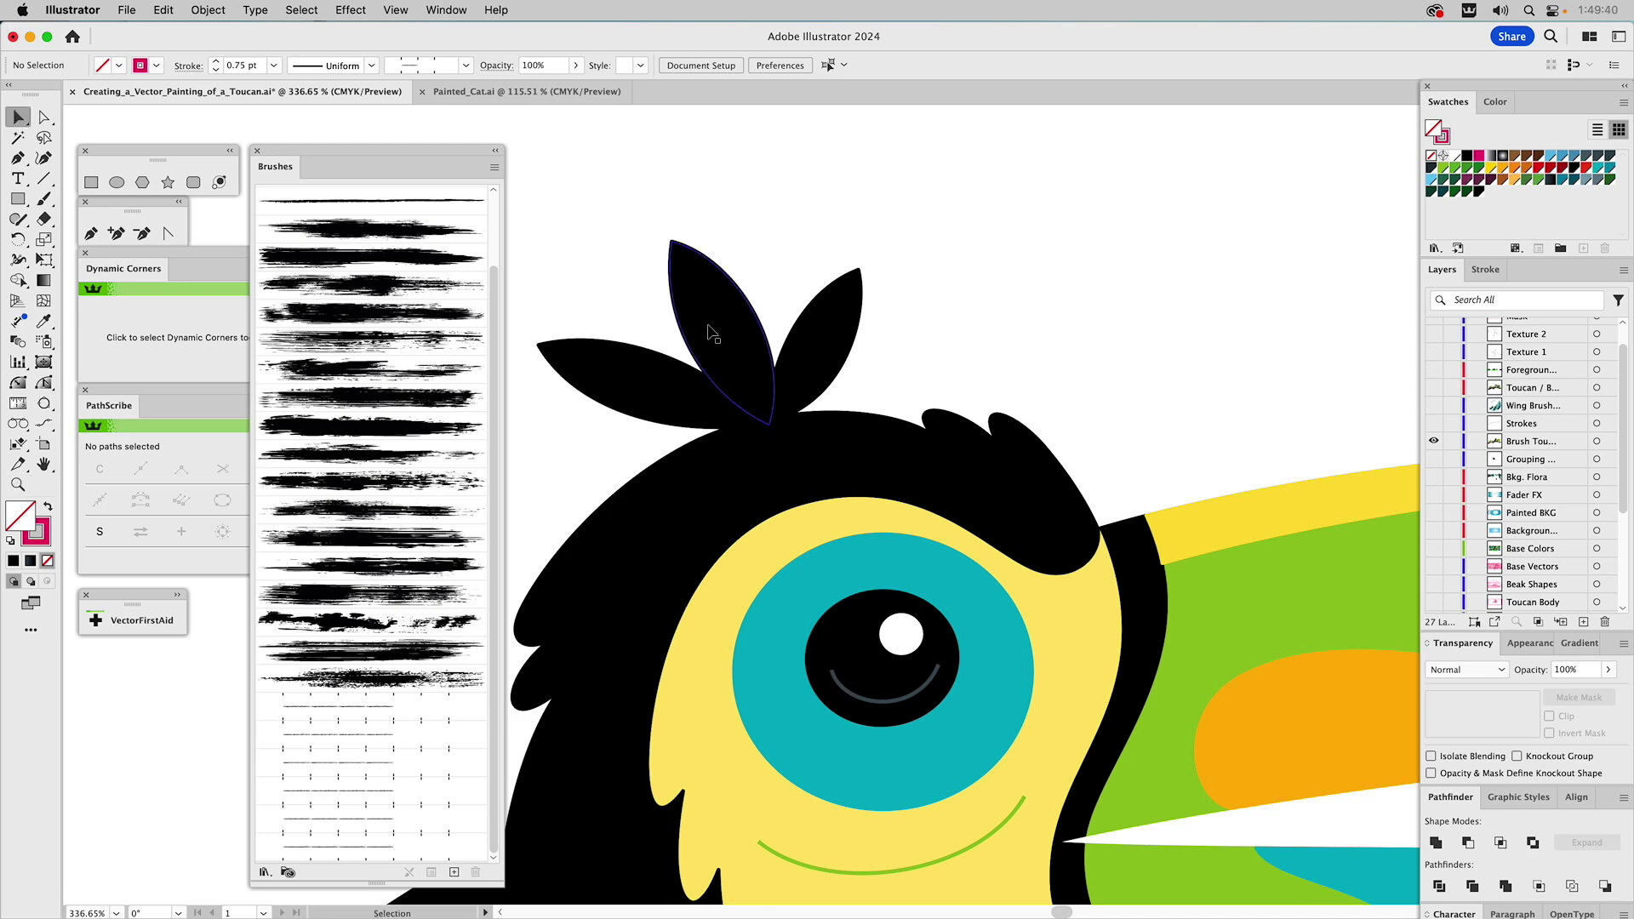
left_click(713, 334)
left_click(582, 352)
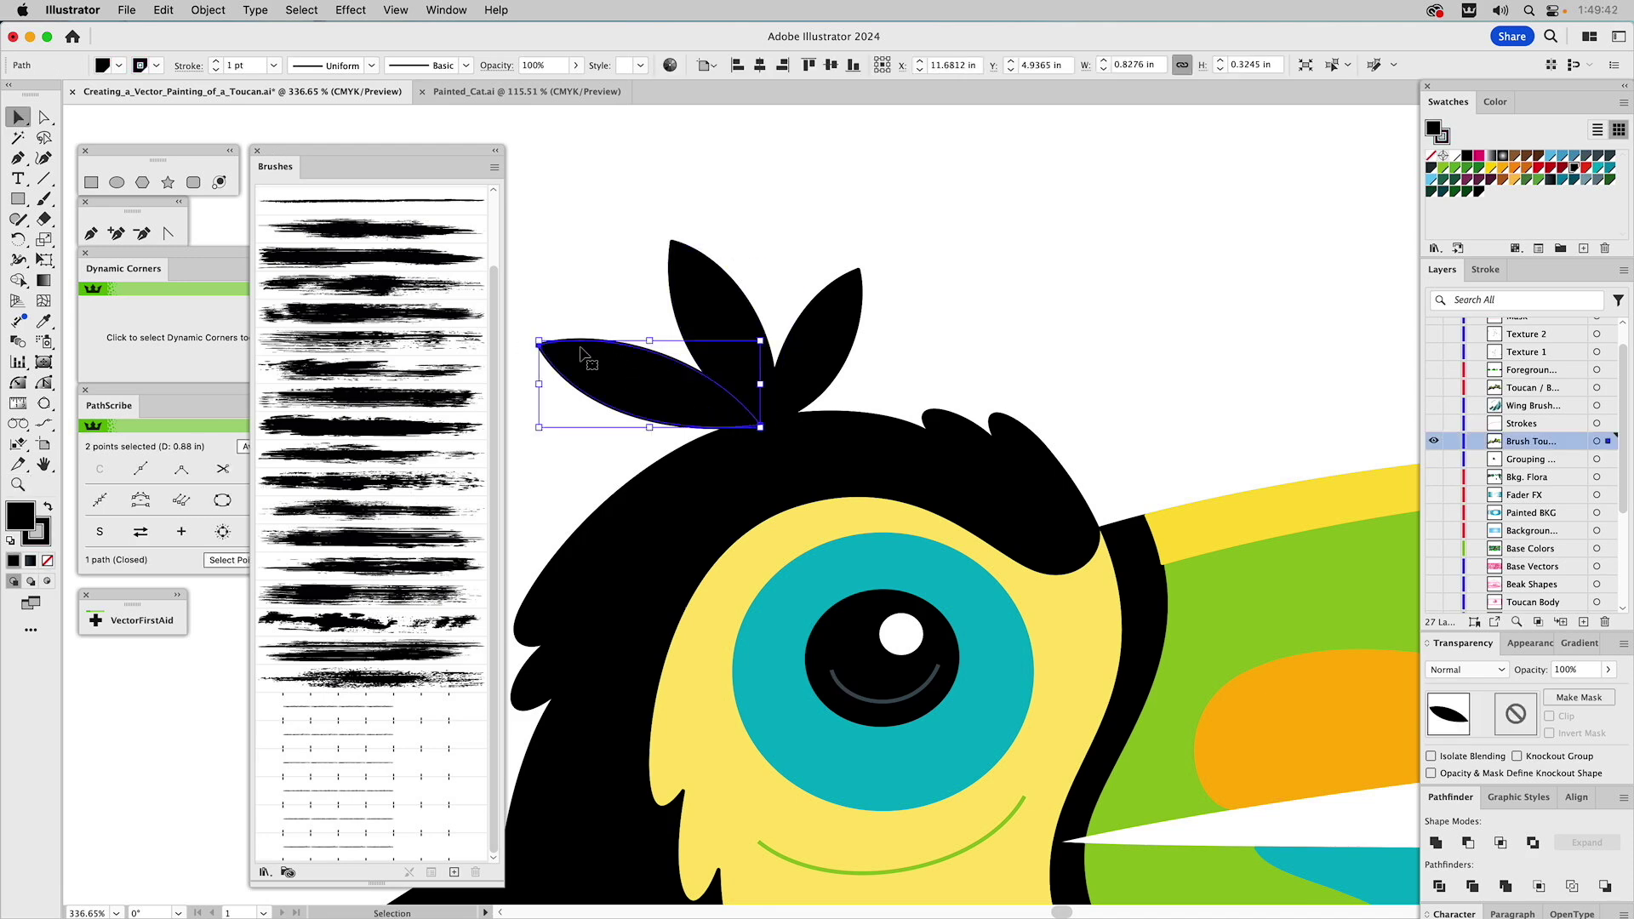
left_click(719, 293)
left_click(829, 323)
left_click(717, 311, "shift")
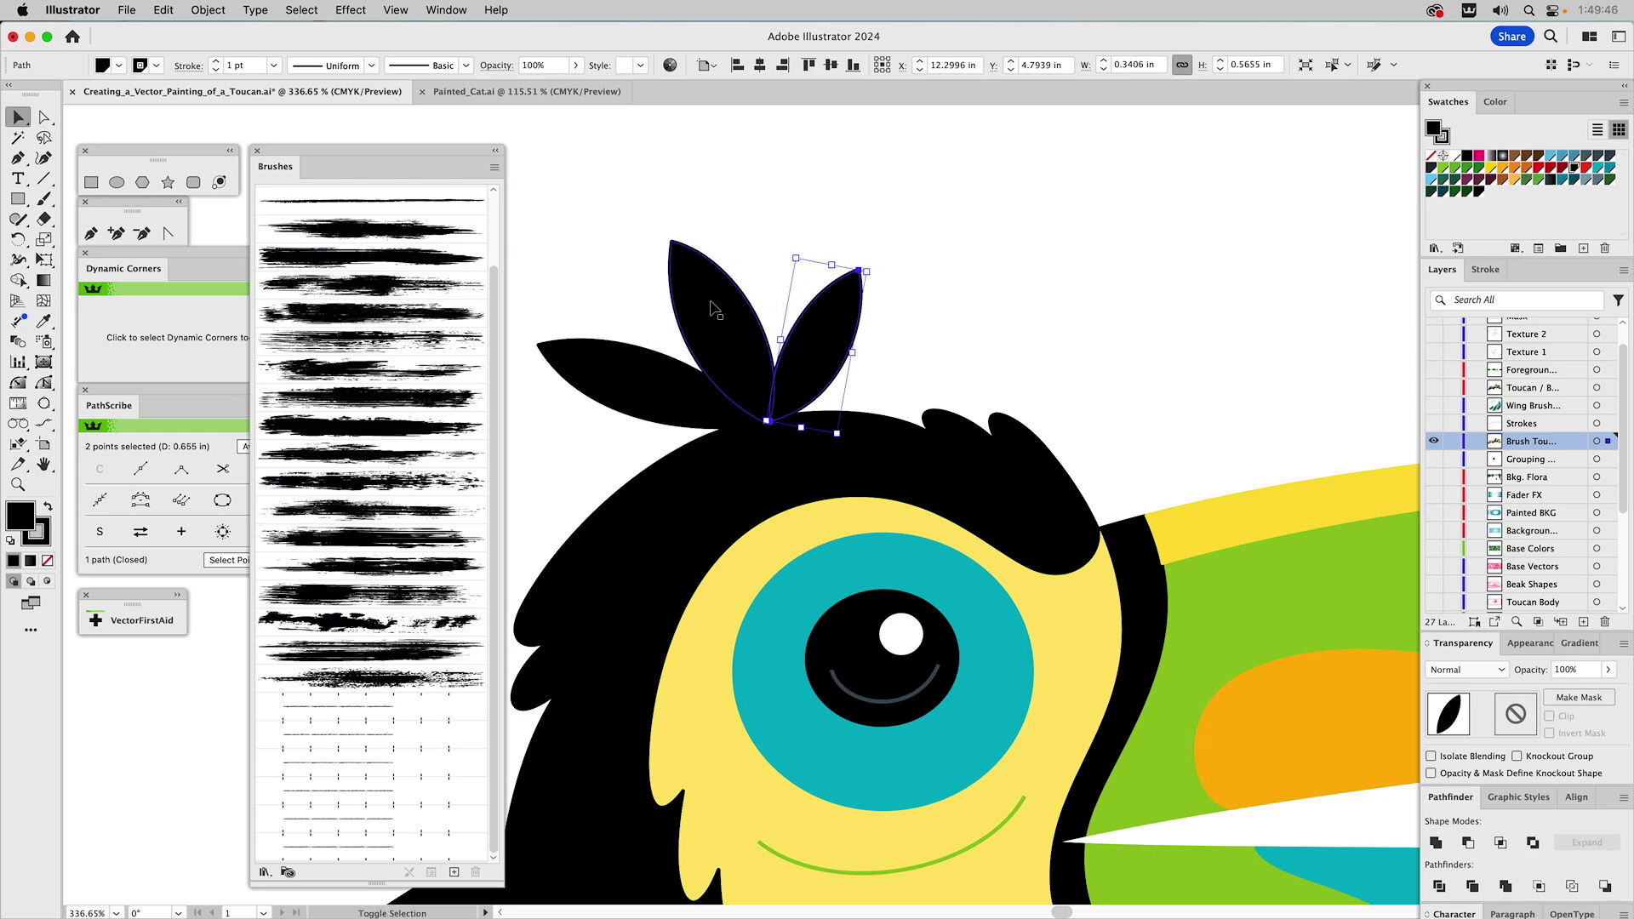
left_click(610, 378, "shift")
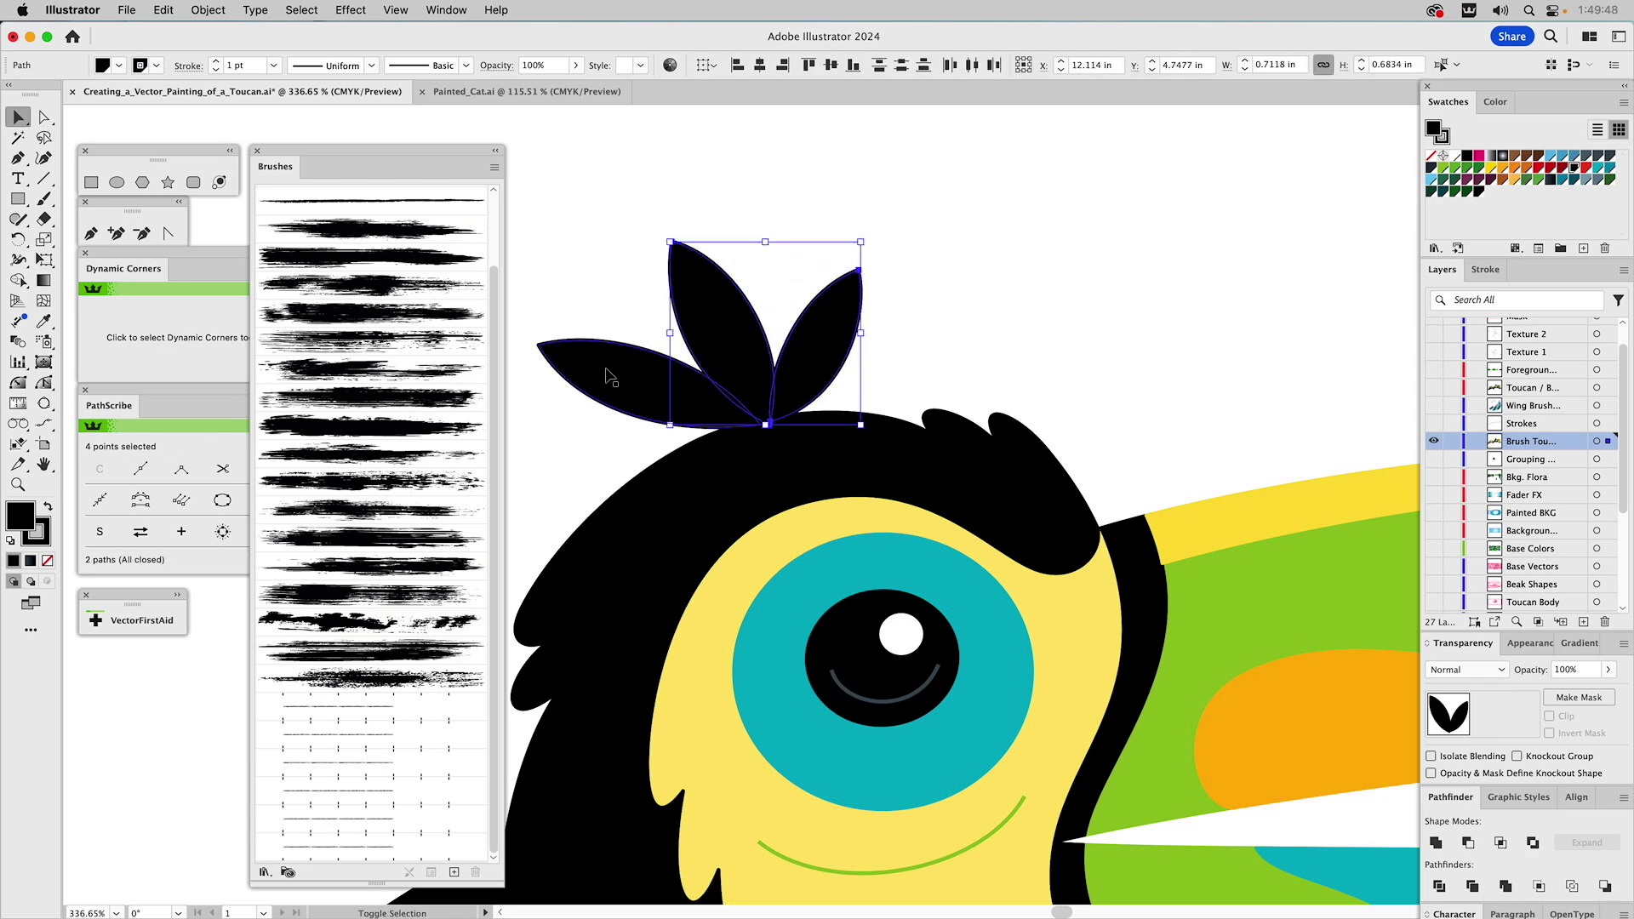
left_click(609, 378, "shift")
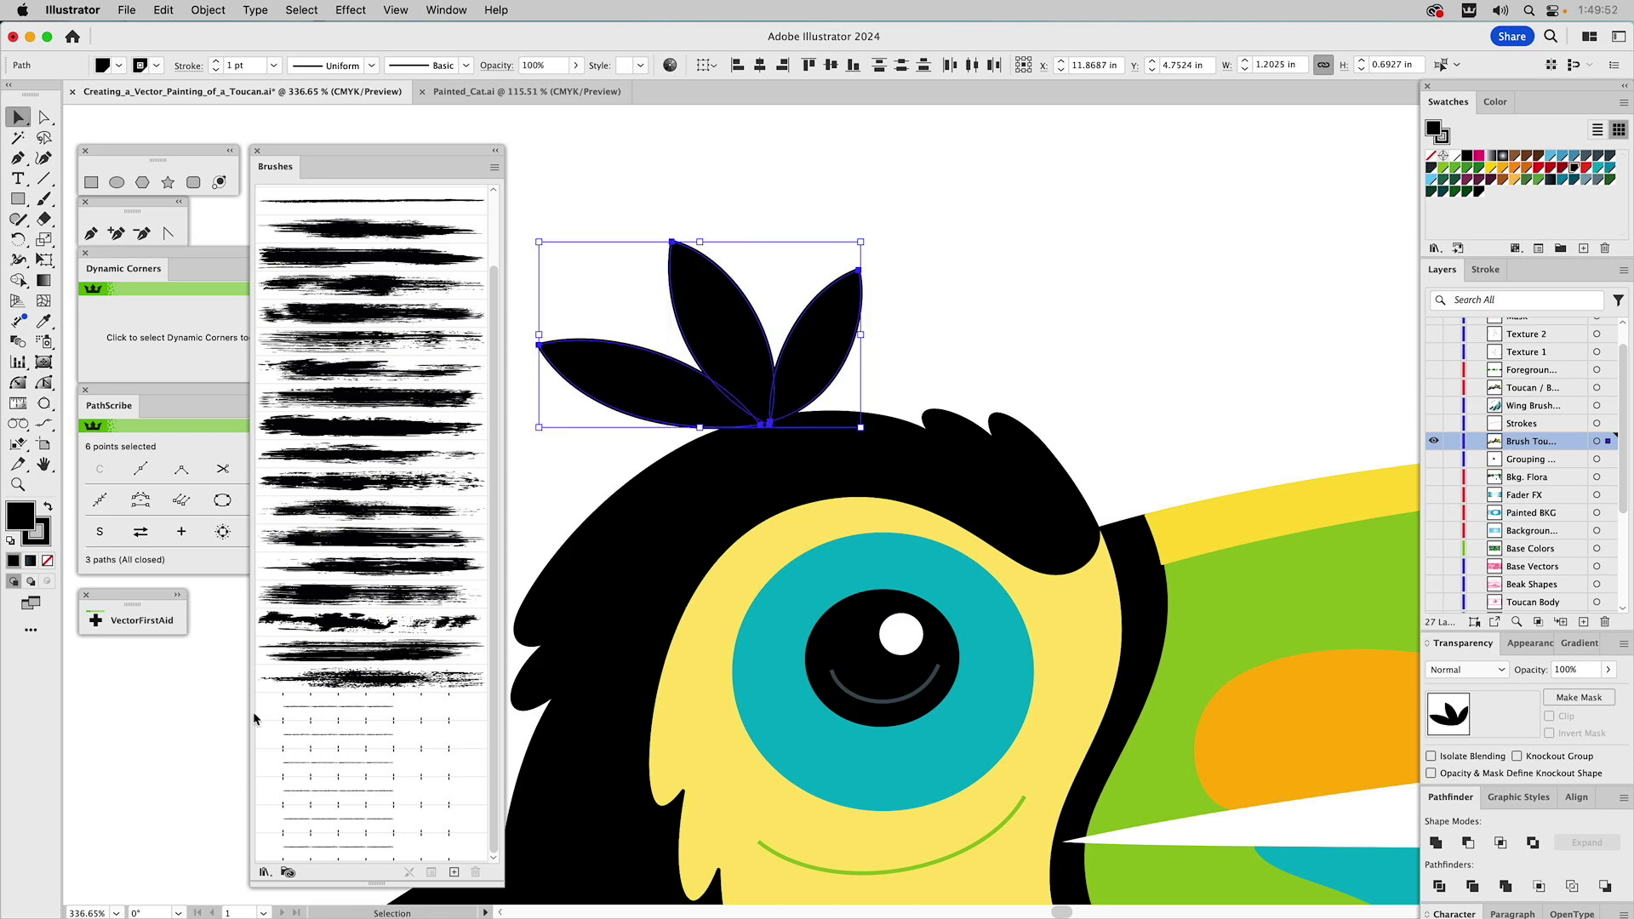
left_click(324, 711)
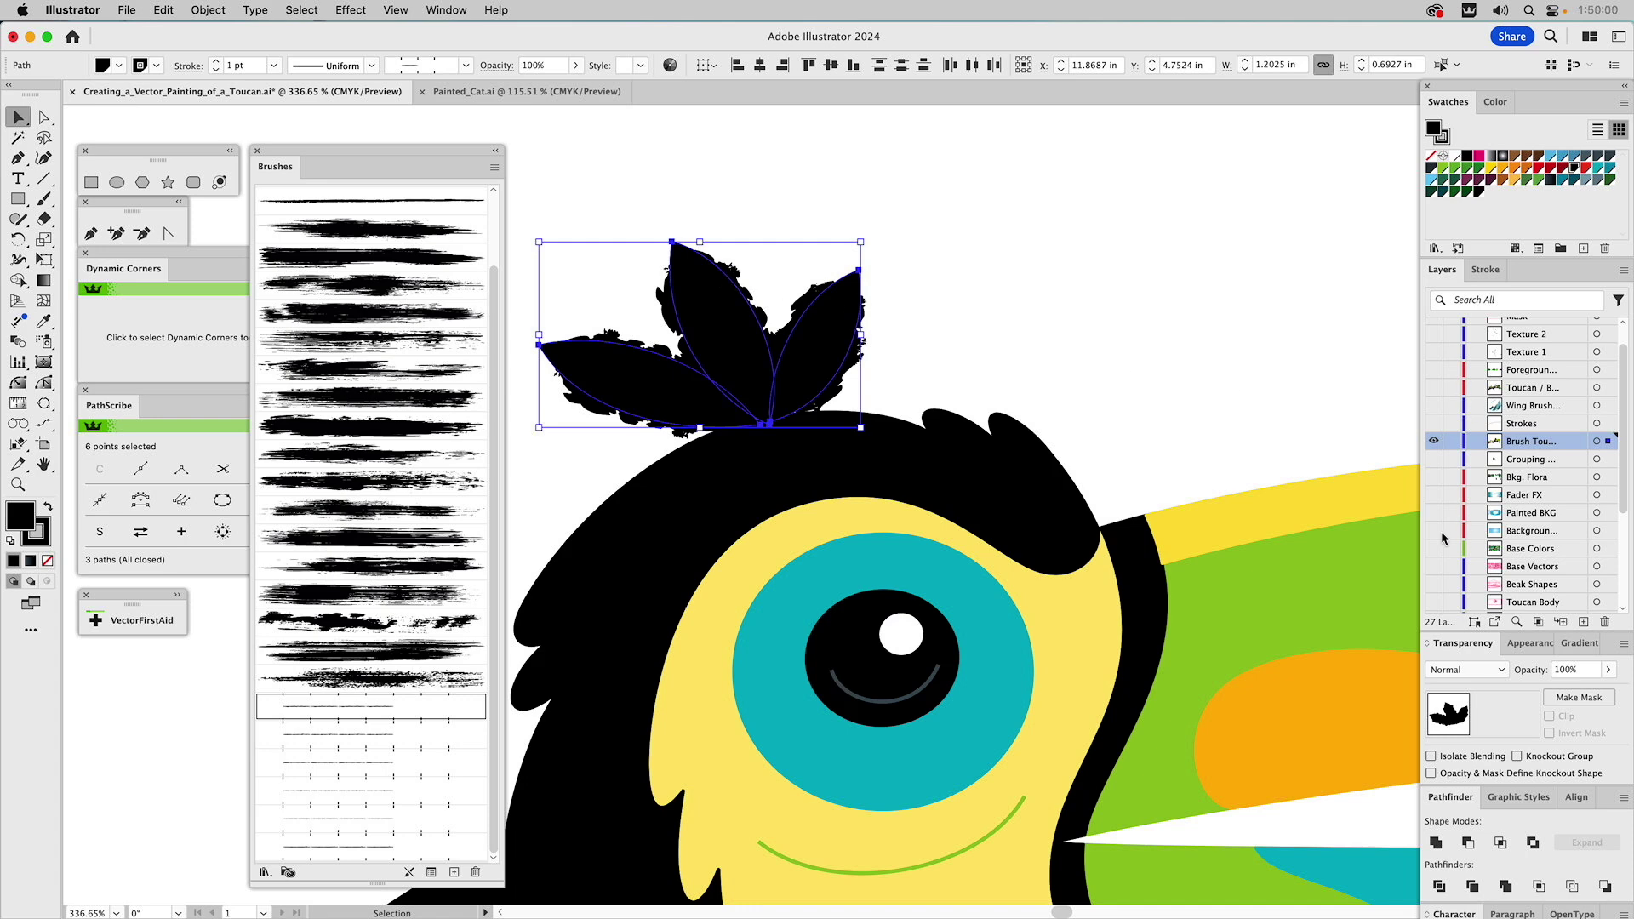
Set the stroke weight of the three crest feathers to 0.5 pt and deselect them.
left_click(1488, 270)
double_click(1501, 297)
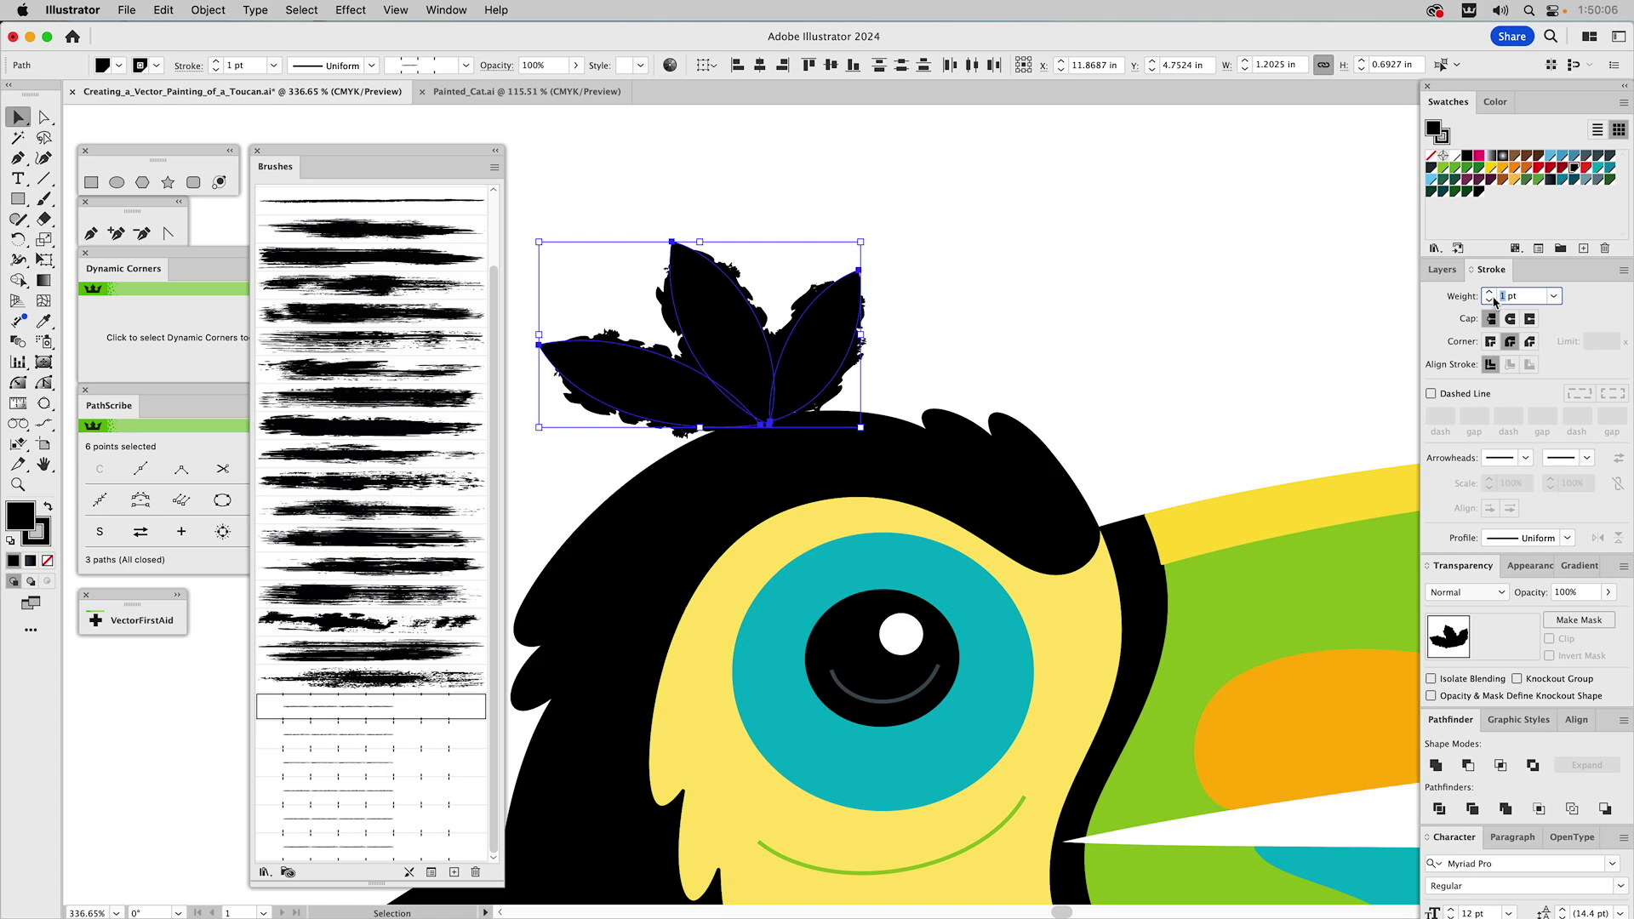
type(".5")
key("Return")
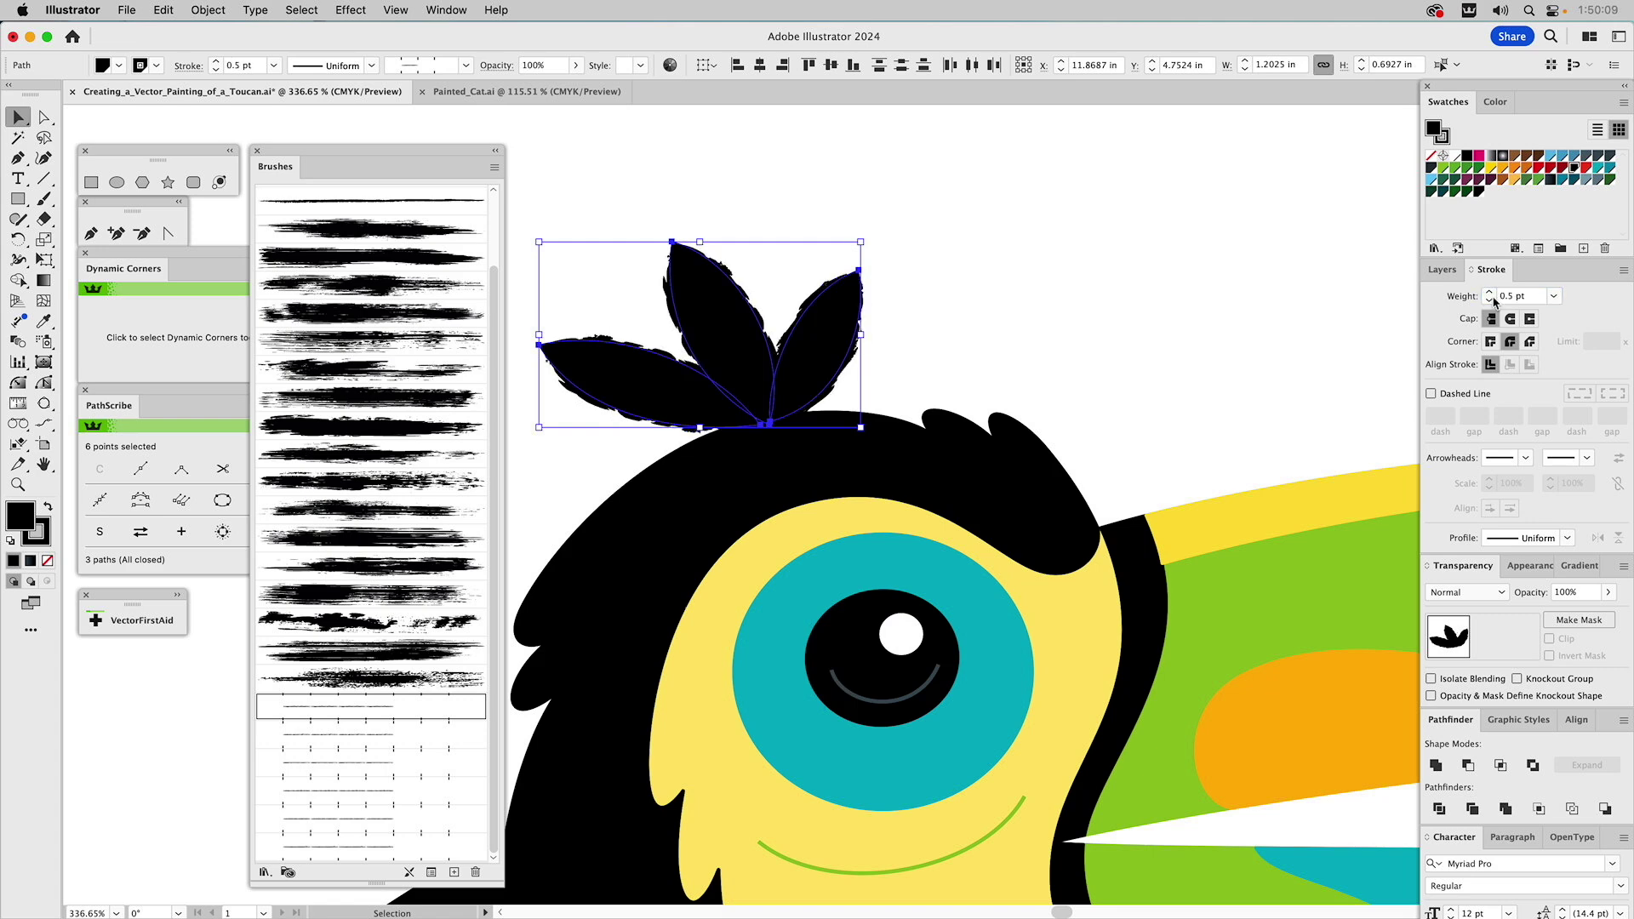
left_click(1014, 175)
Apply the second pattern brush to the leftmost crest feather.
left_click(587, 355)
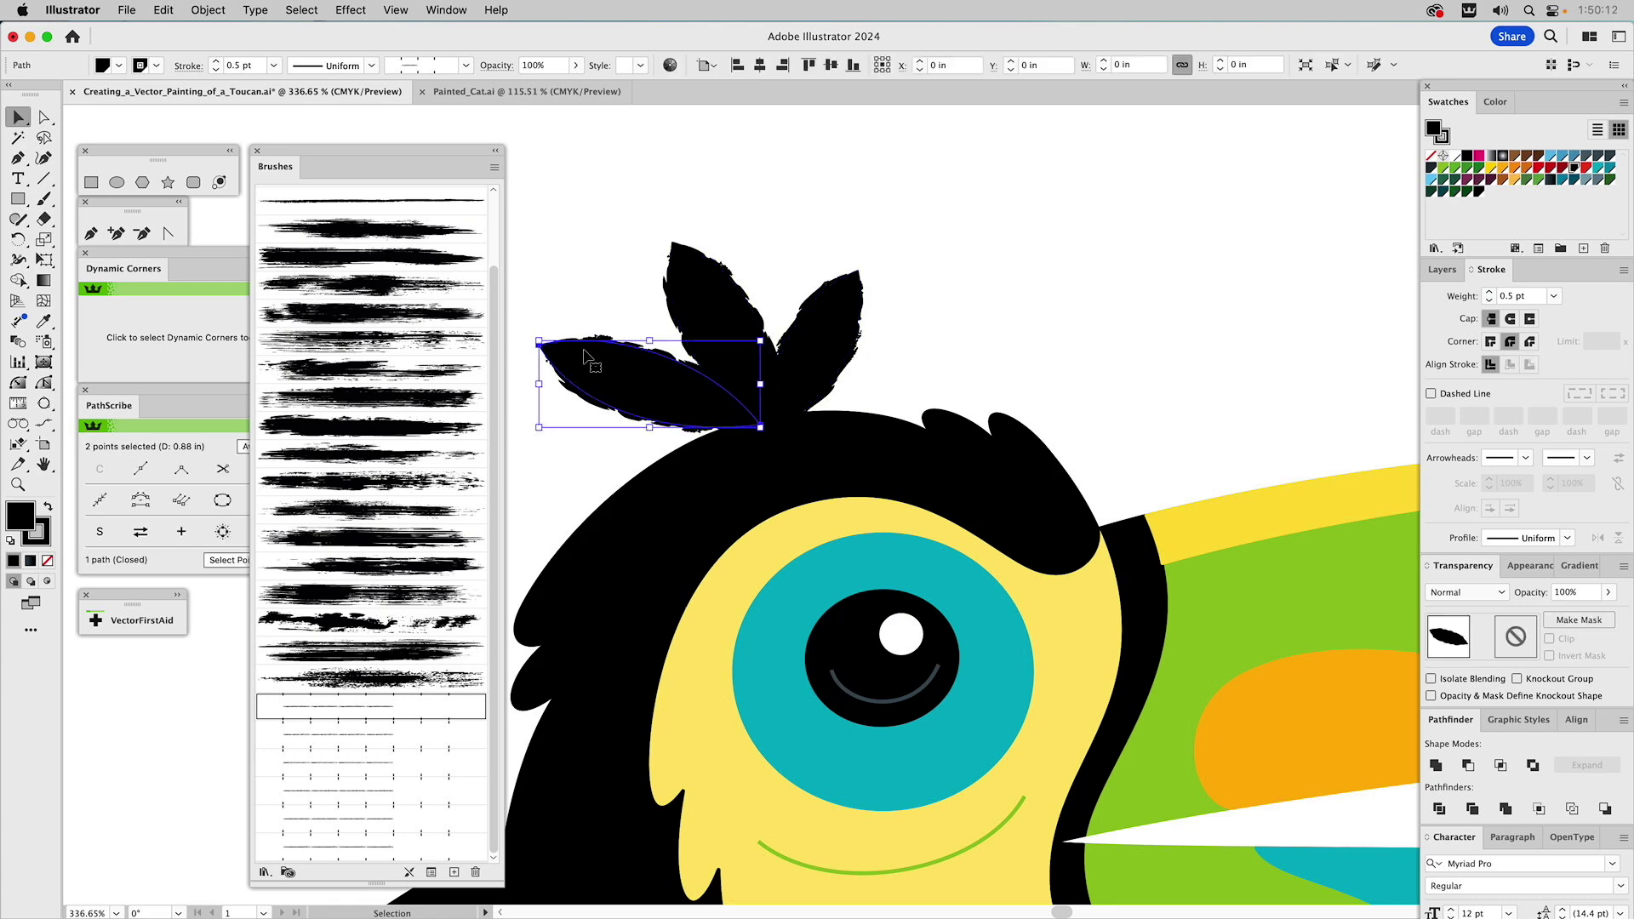
left_click(353, 739)
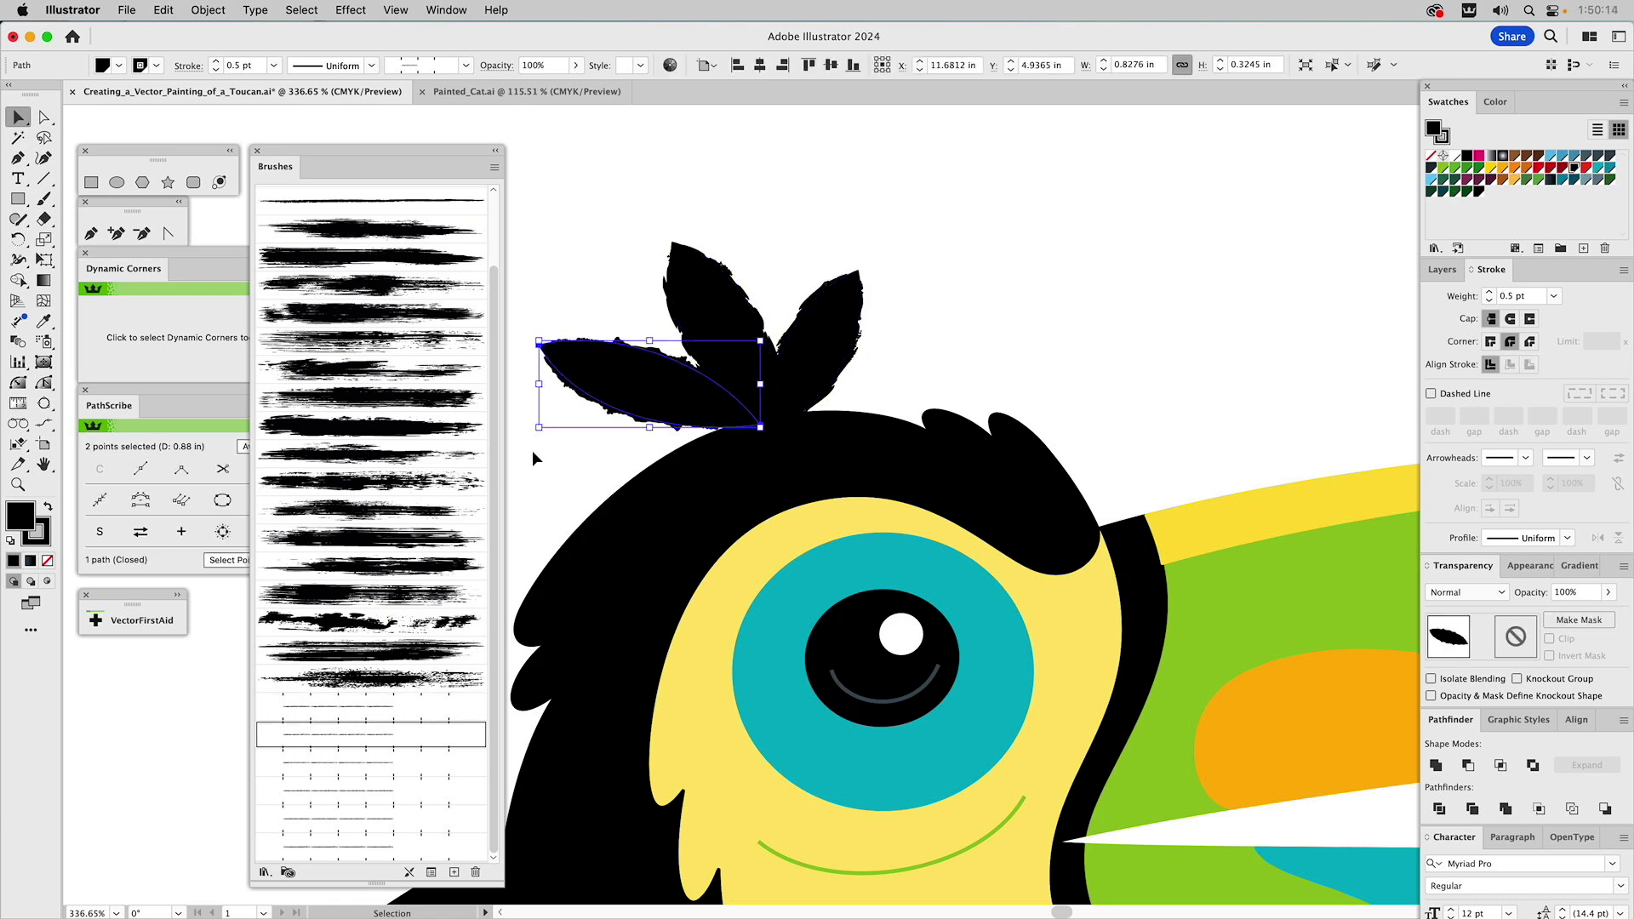
Apply the first pattern brush below the art brushes to the toucan's black head and body shape and set its stroke weight to 0.75 pt.
left_click(774, 201)
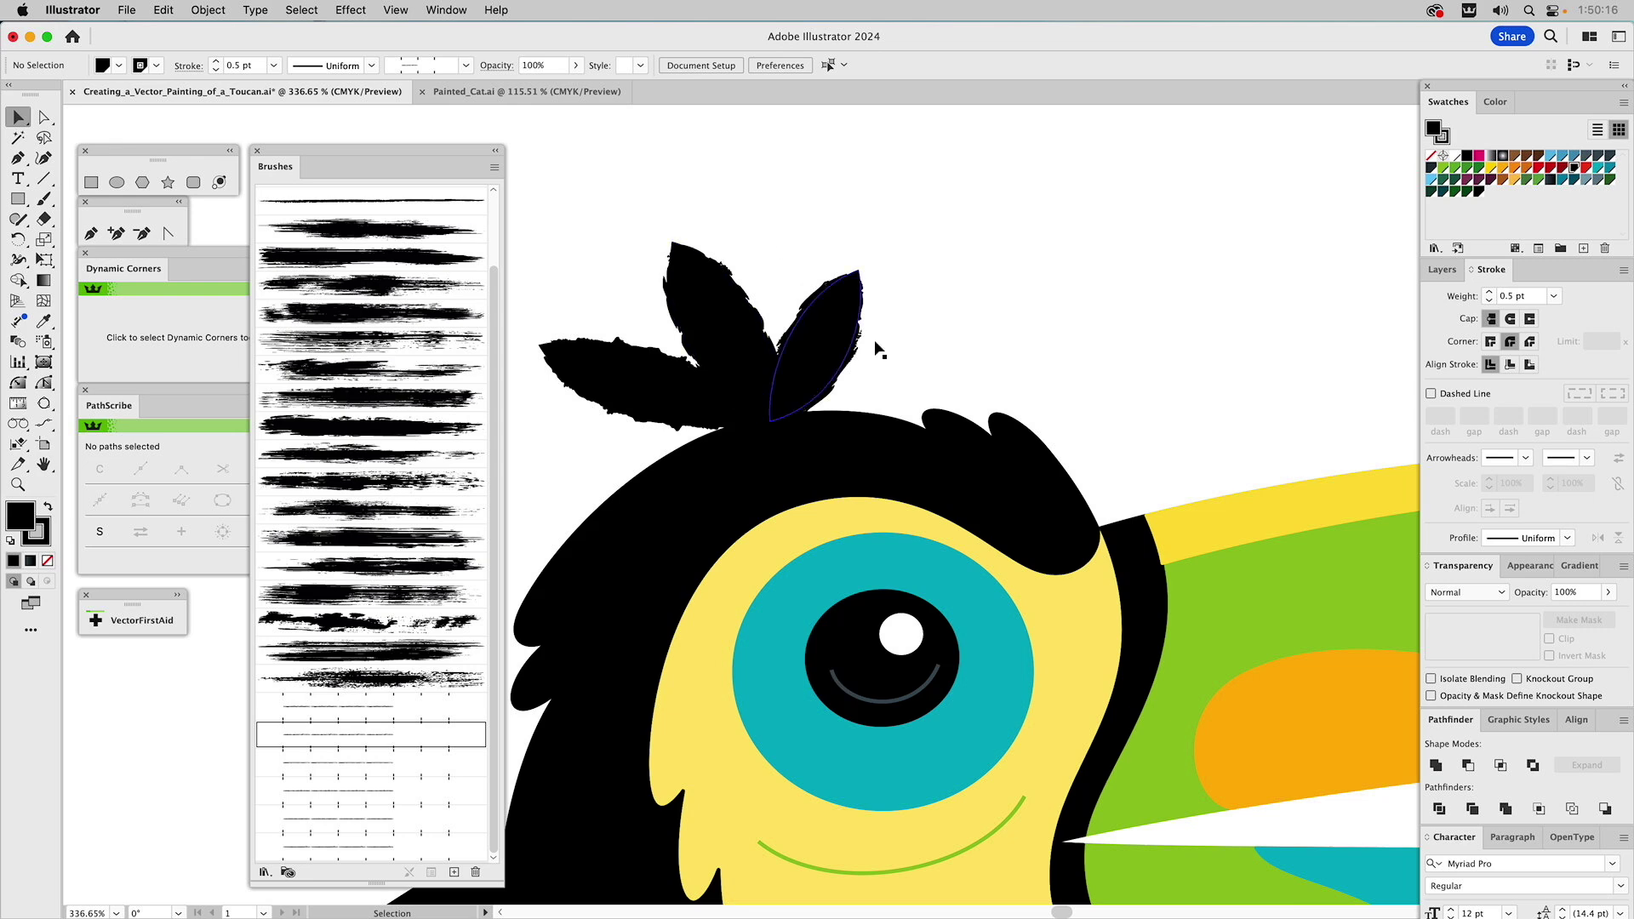
left_click_drag(988, 360, 1079, 273)
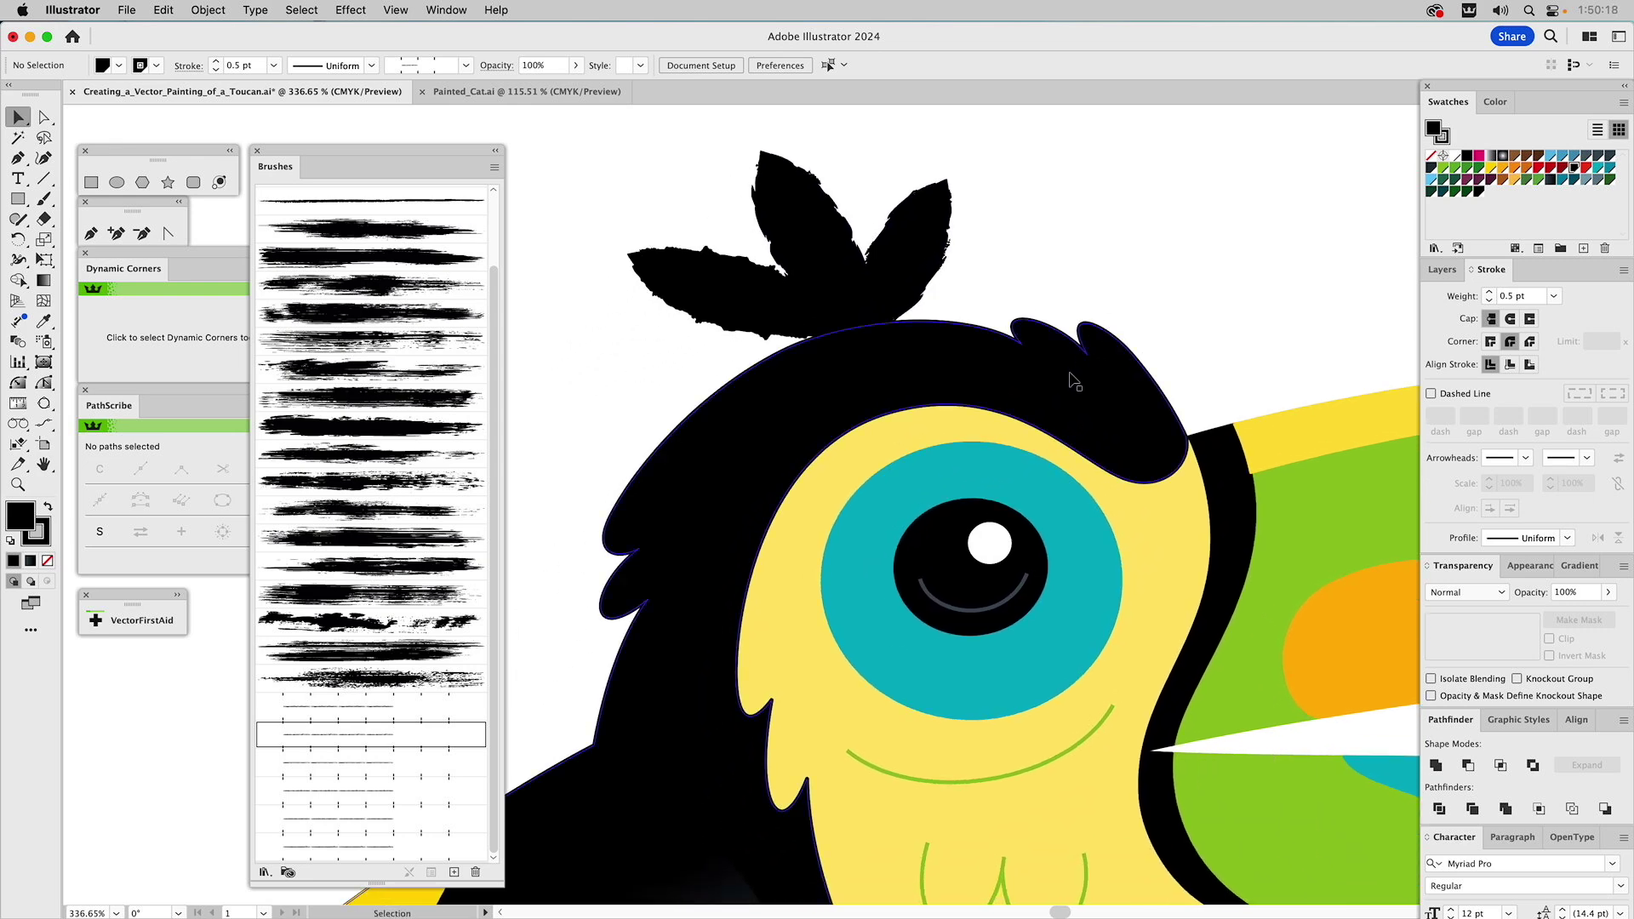
left_click(1060, 375)
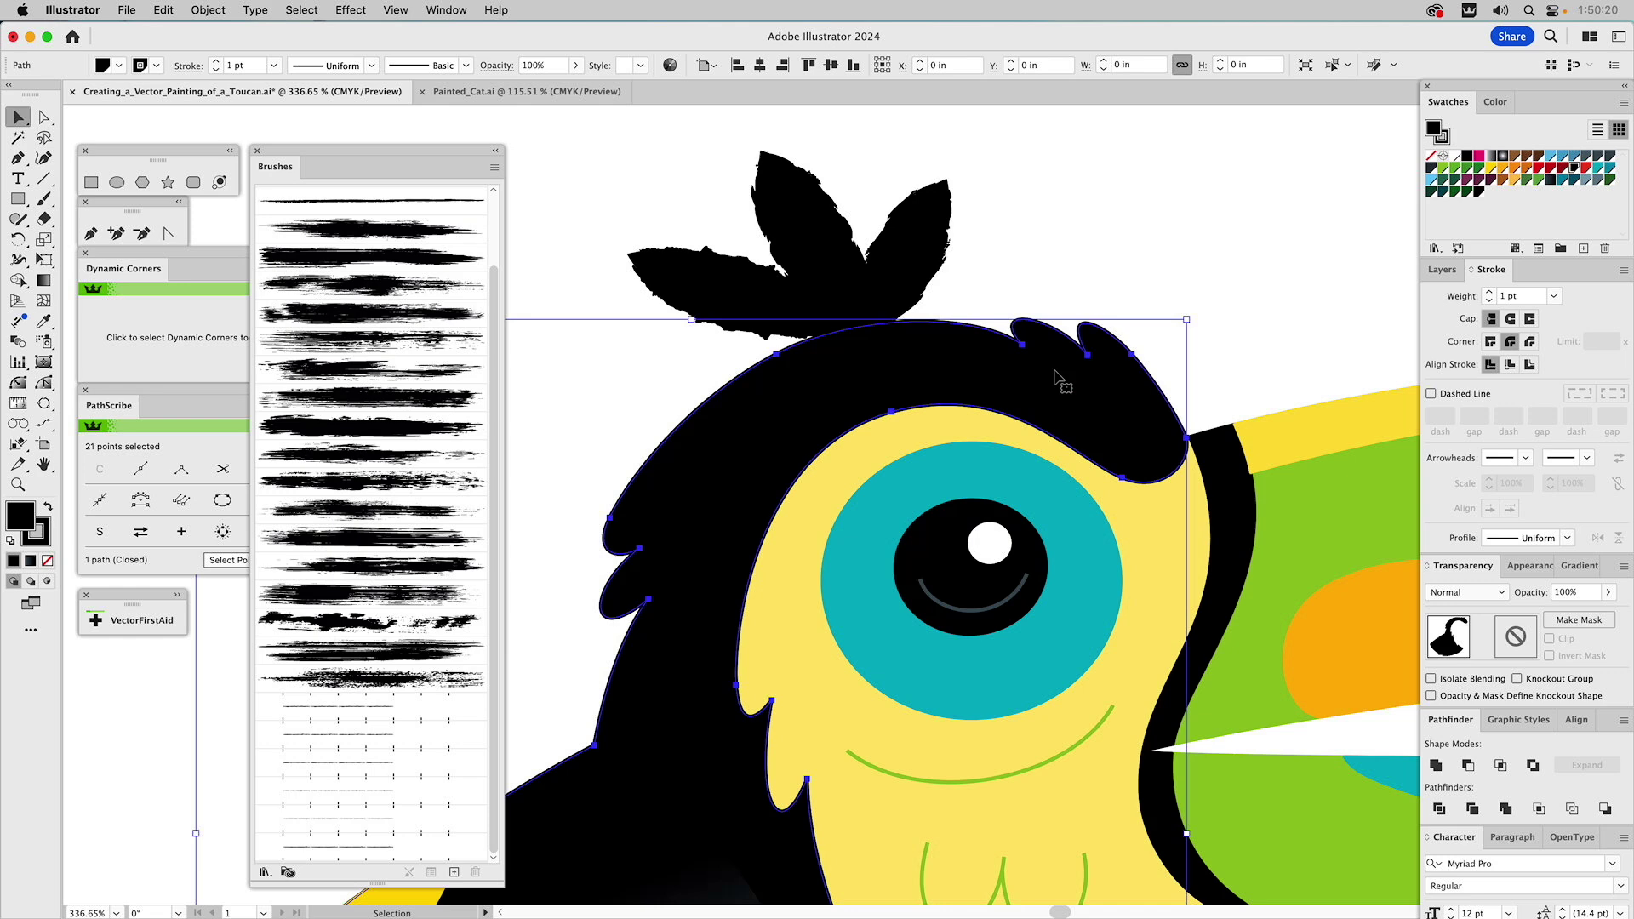
left_click(365, 708)
left_click(1553, 295)
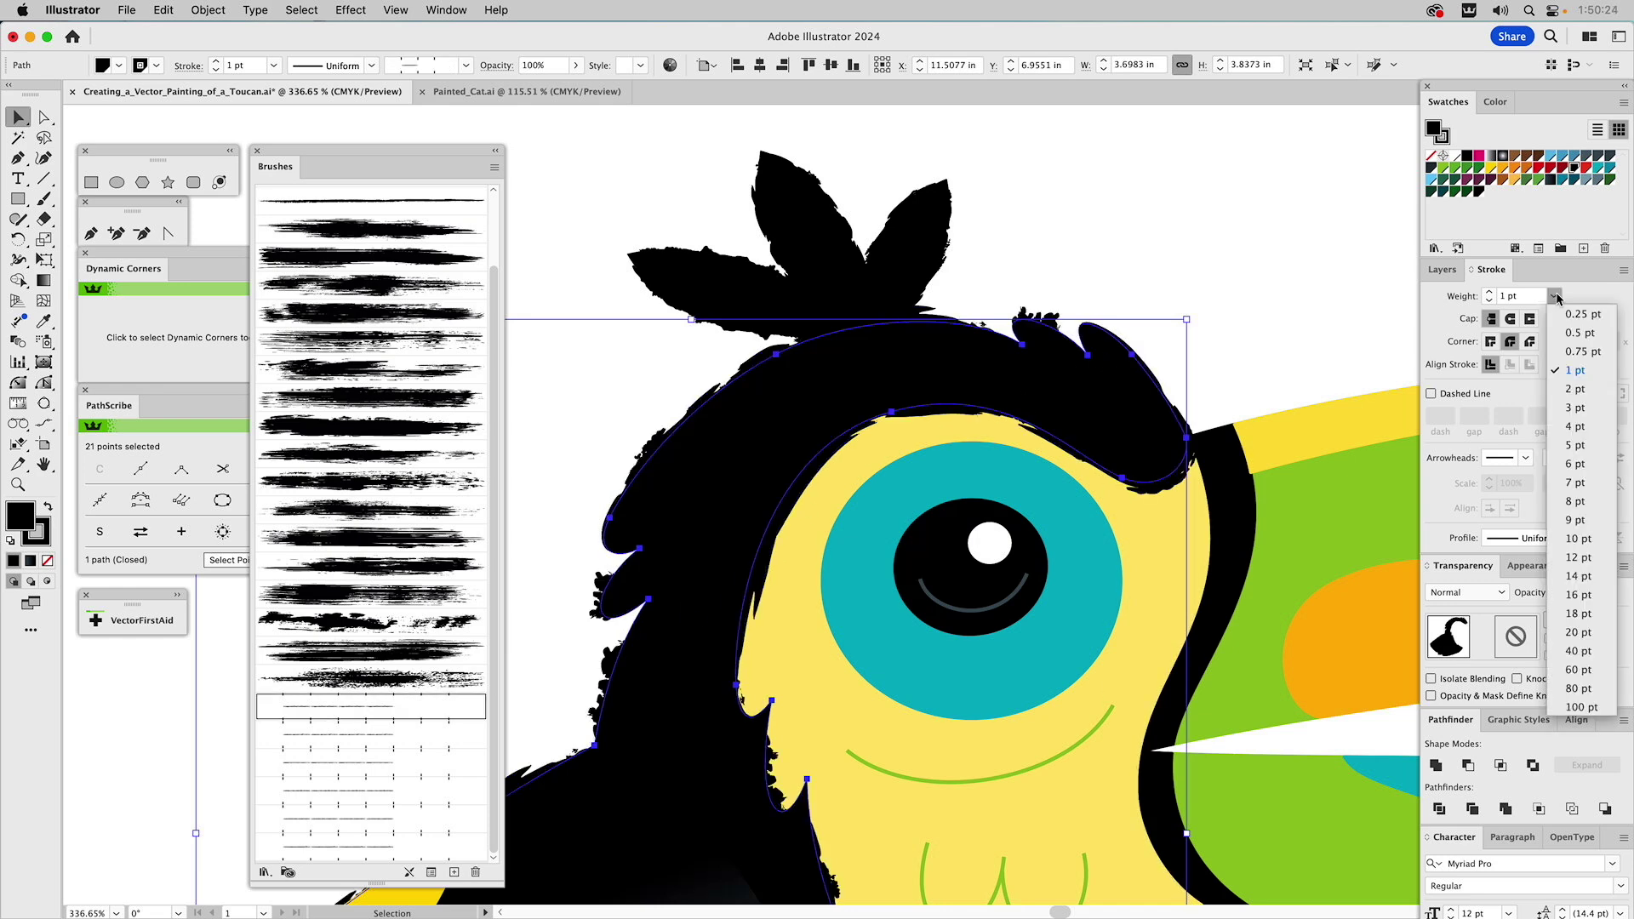
left_click(1577, 352)
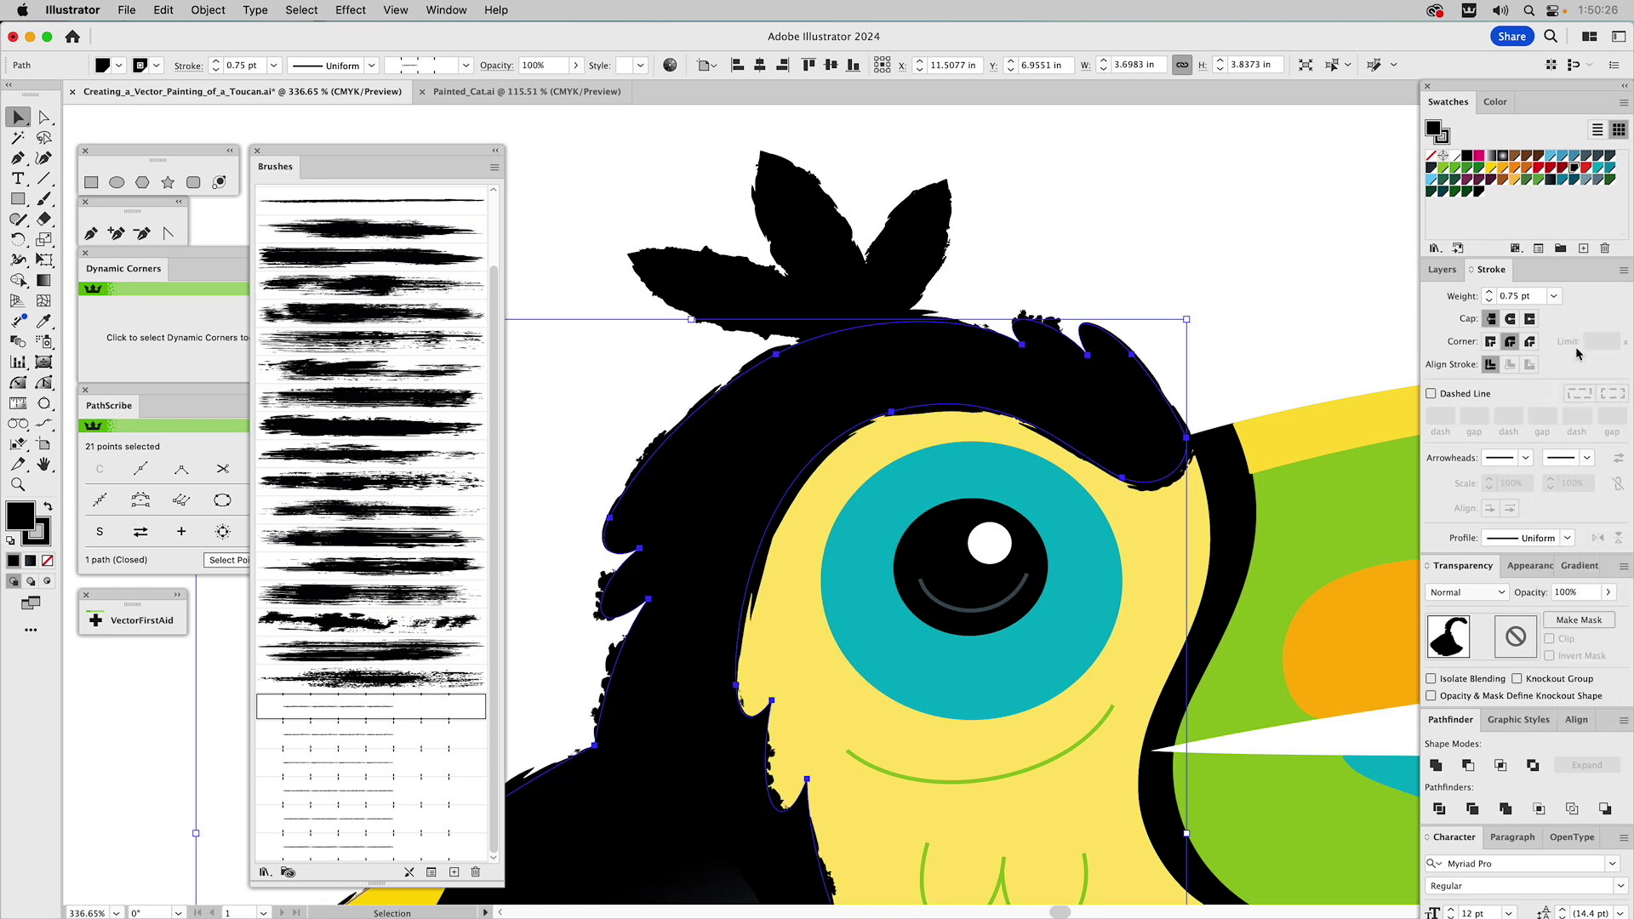
left_click(1293, 232)
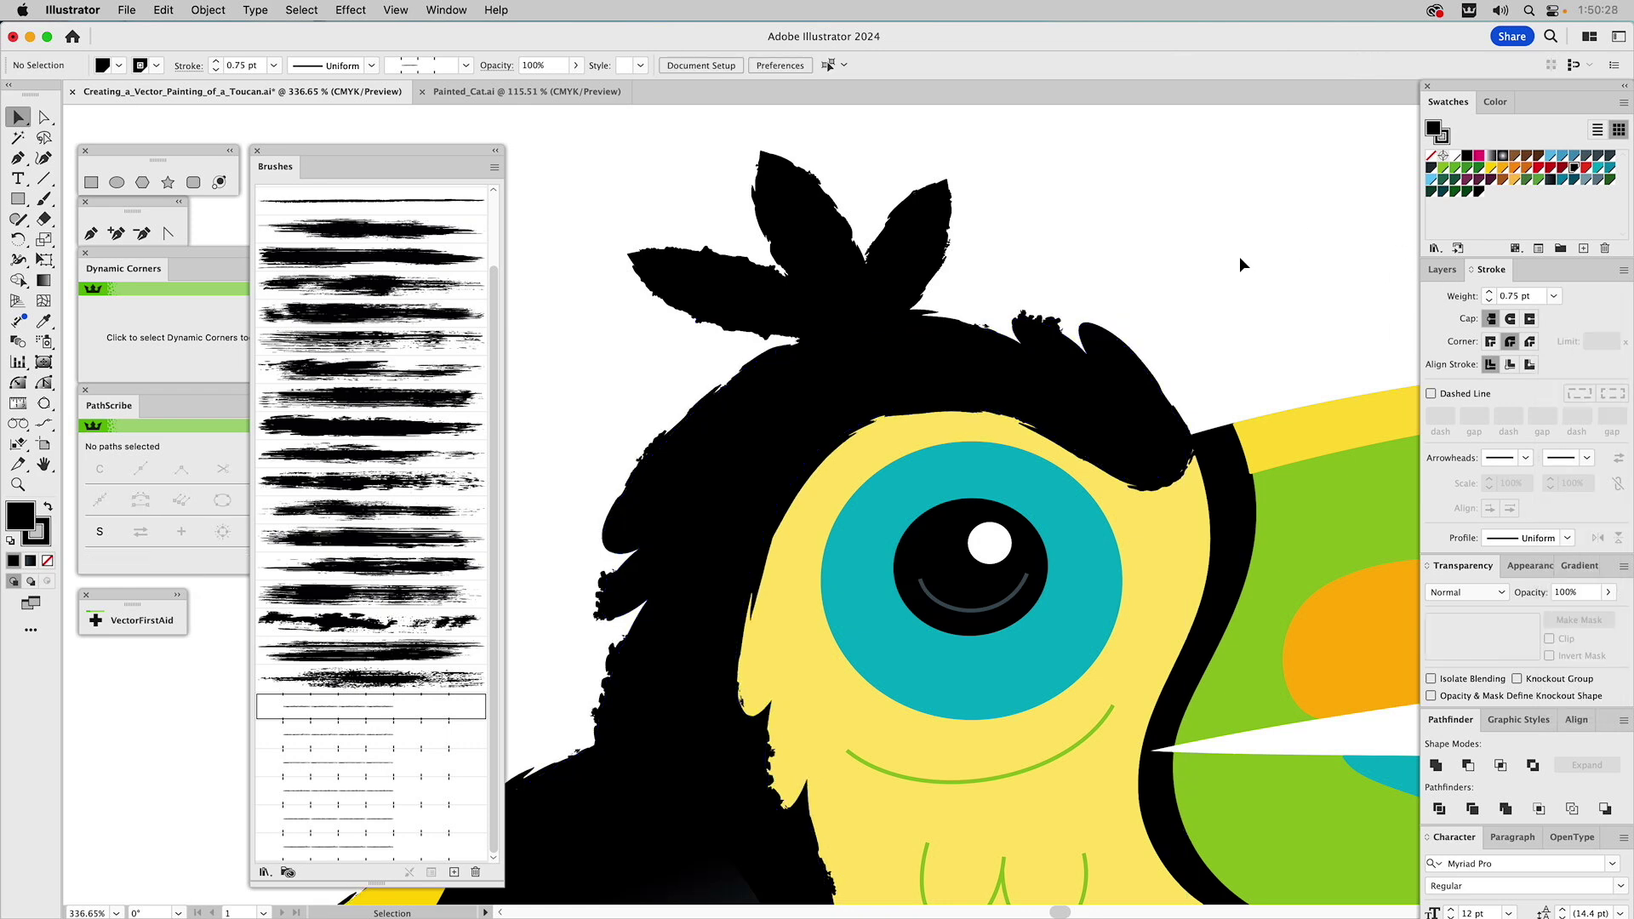
Slightly round the two inward corner points between the feather tufts atop the black head shape, the left one by about 0.003 in.
left_click(1055, 372)
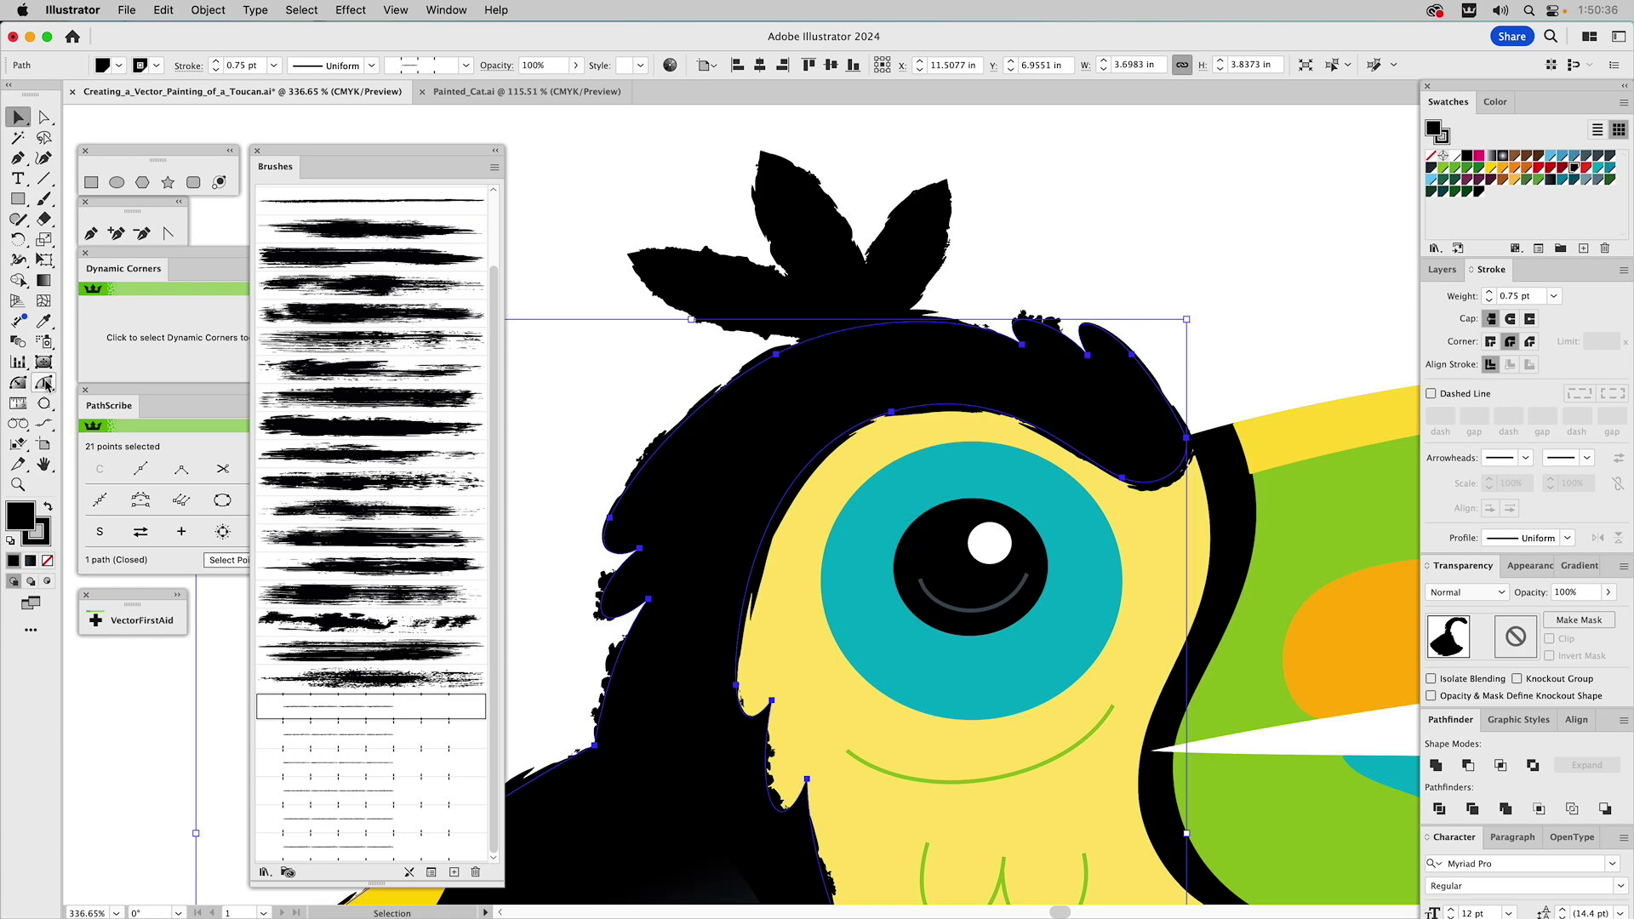
key("a")
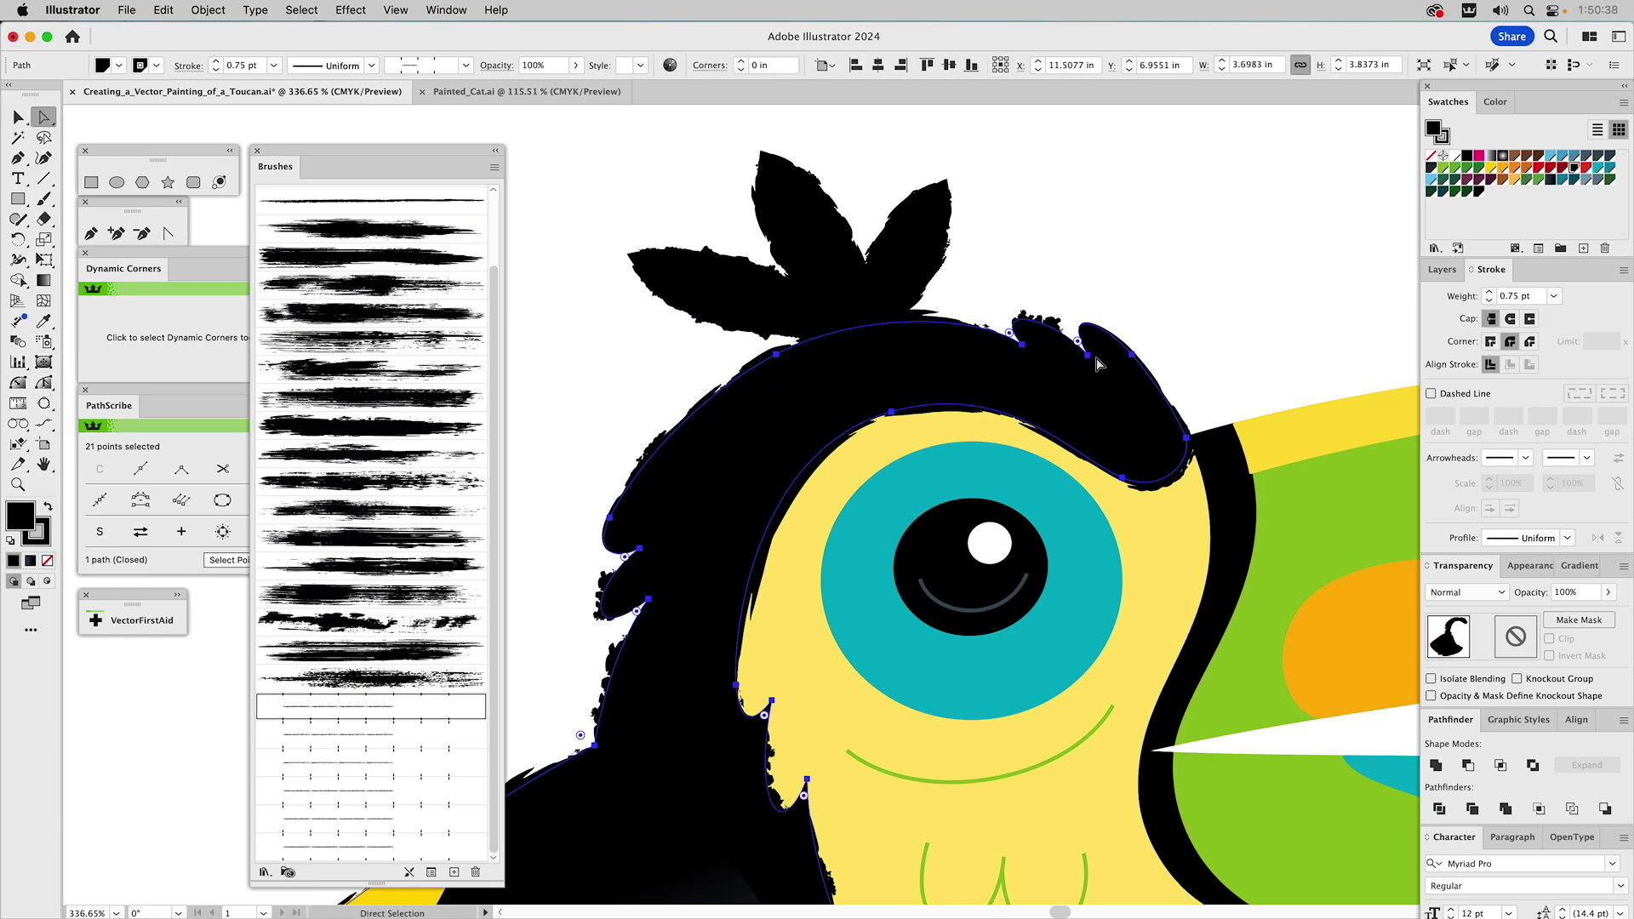
left_click(1083, 345)
left_click_drag(1077, 341, 1079, 347)
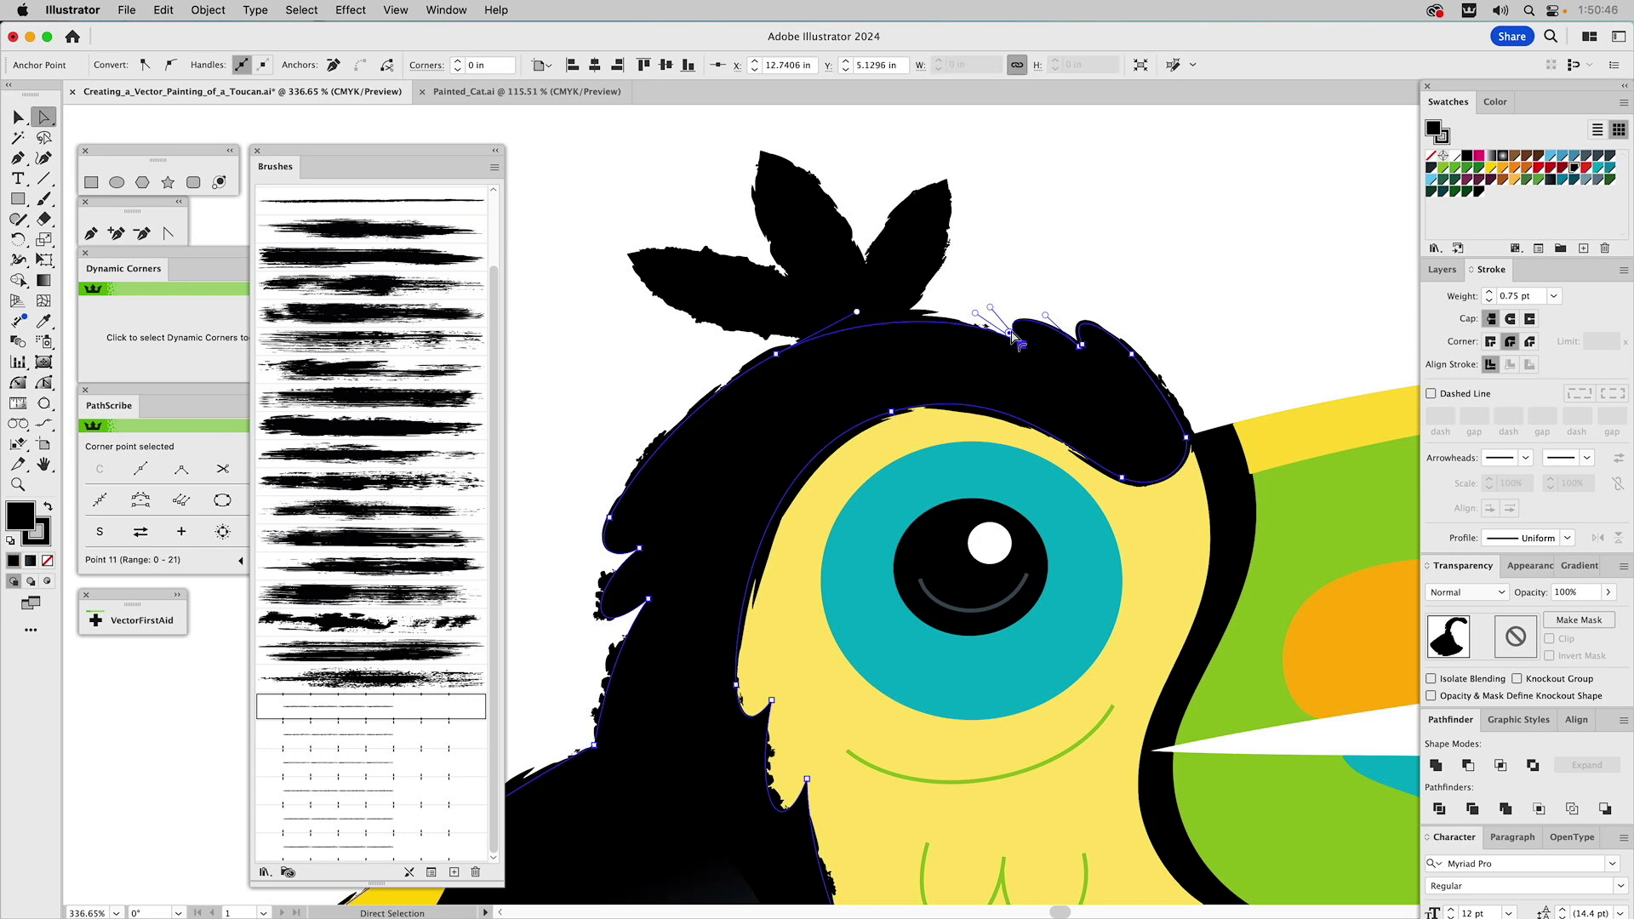
left_click_drag(1012, 339, 1018, 344)
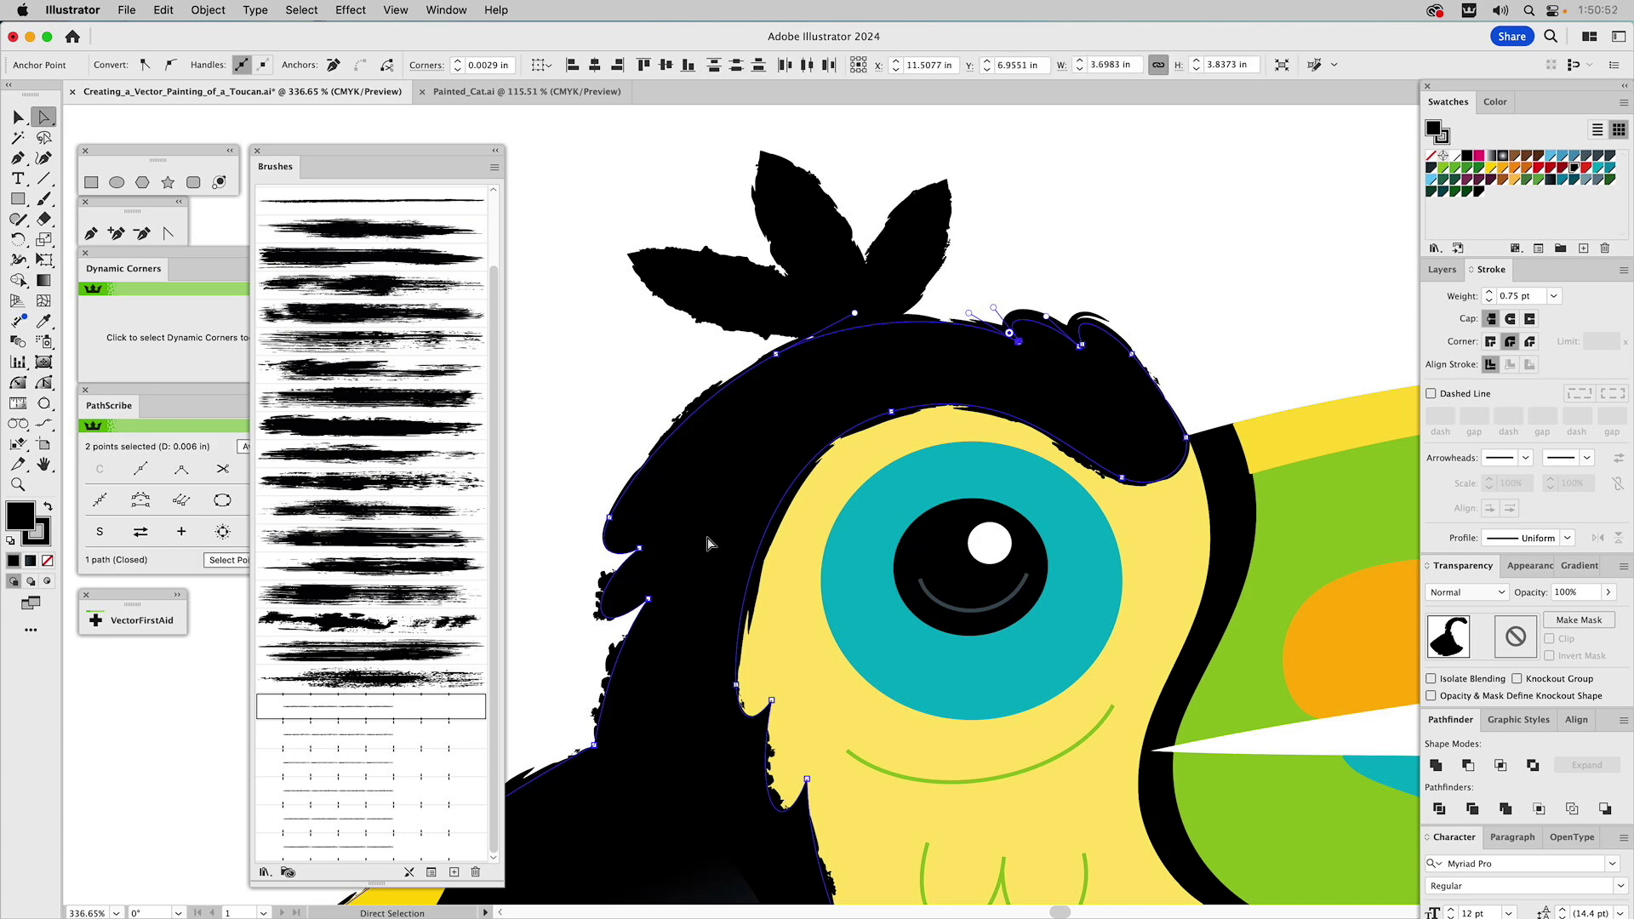
Round the upper notch in the feathers at the back of the toucan's black head to a corner radius of about 0.005 in.
left_click_drag(642, 550, 639, 549)
left_click(638, 550)
left_click_drag(627, 558, 637, 565)
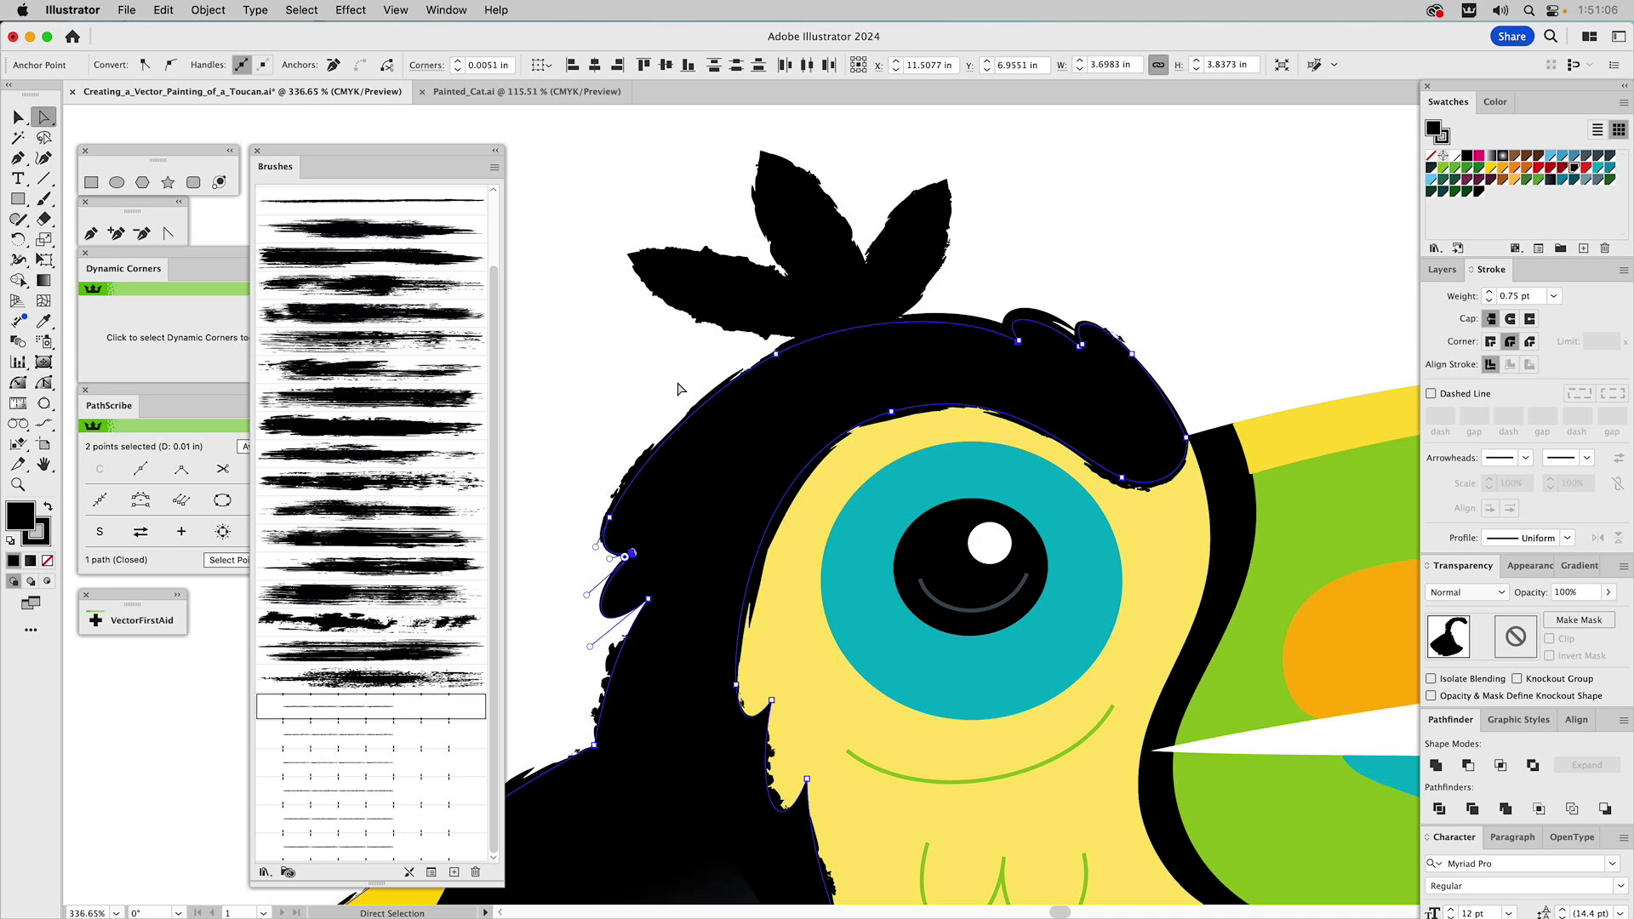
left_click(1101, 183, "super")
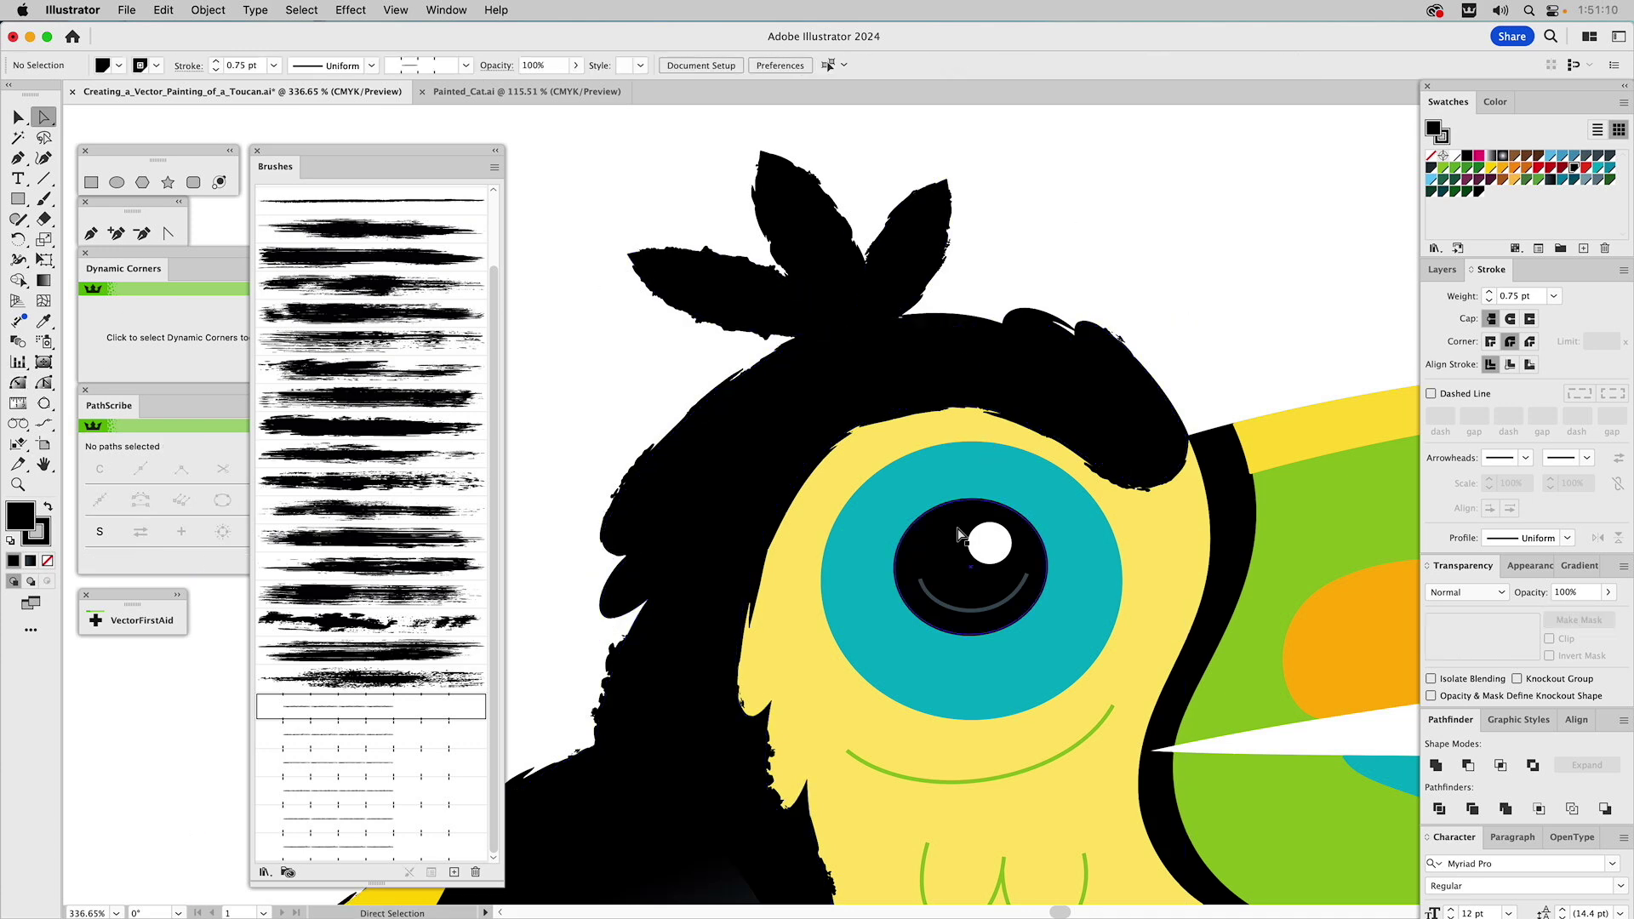
Apply the third rough-edged pattern brush to the black feather shape beside the yellow chest and set its stroke weight to 0.75 pt.
scroll(959, 535, "down", 10)
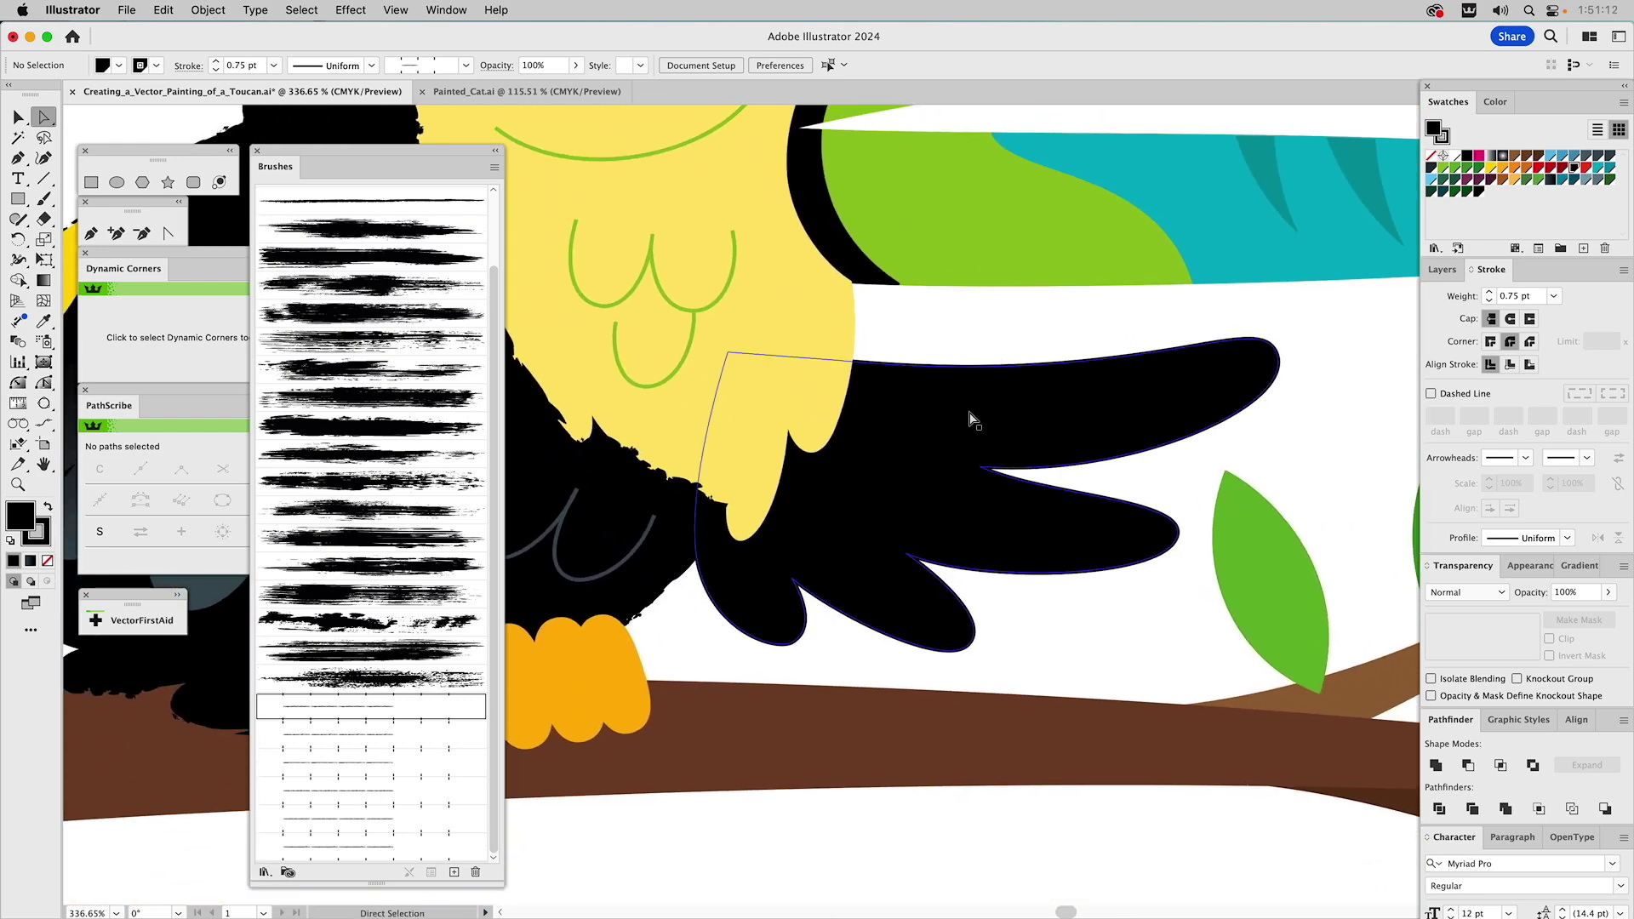
left_click(973, 417)
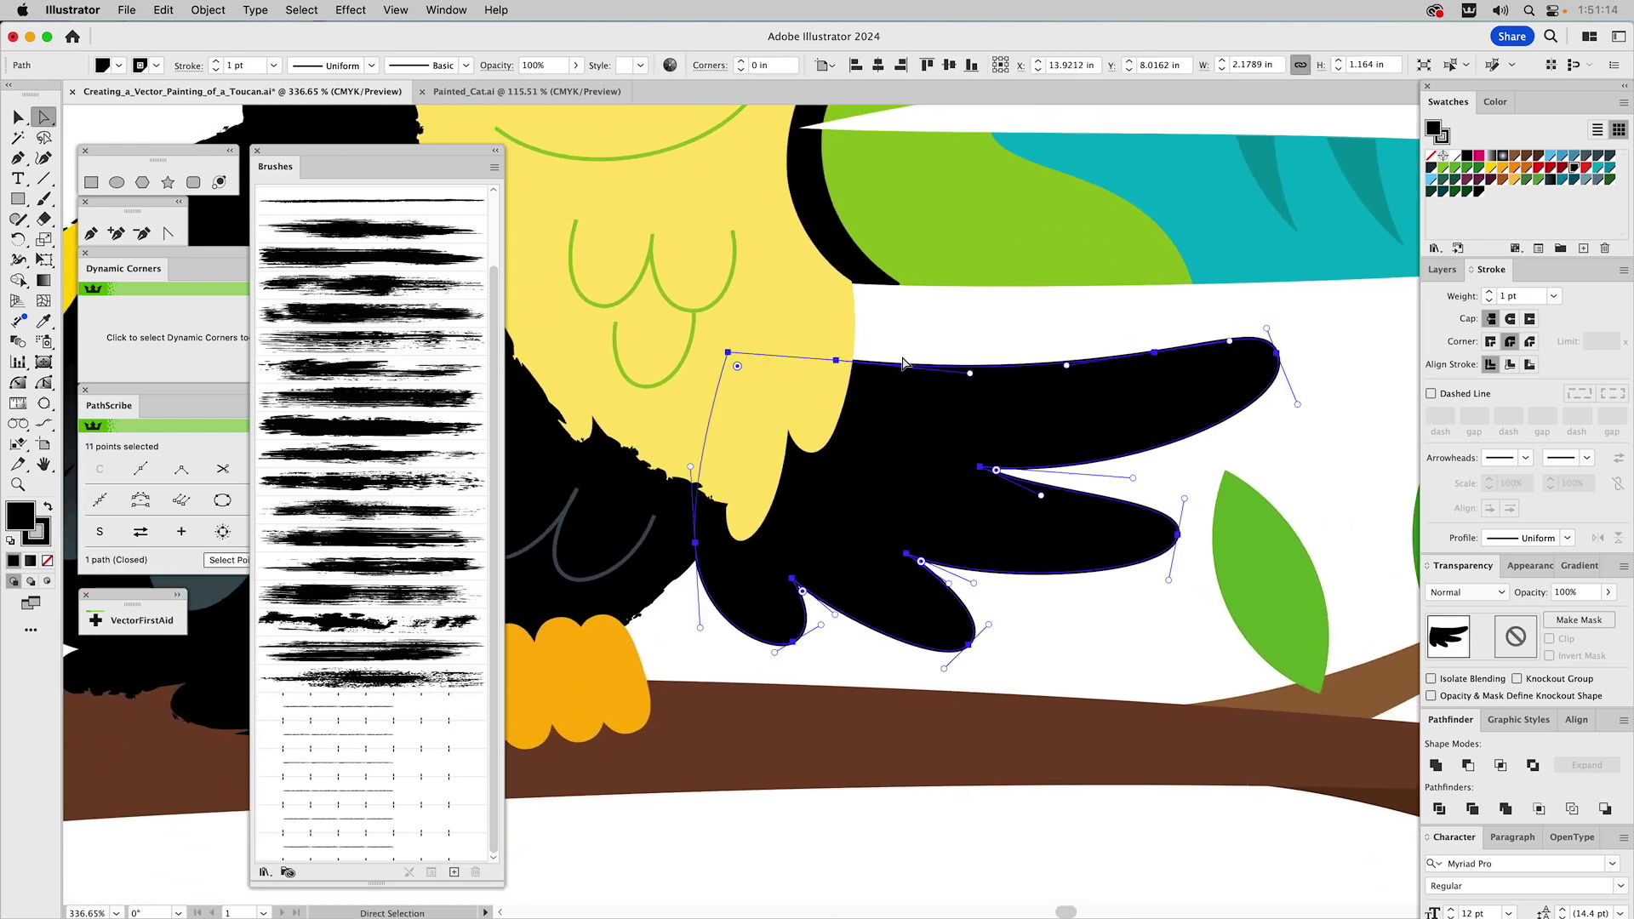
left_click(335, 769)
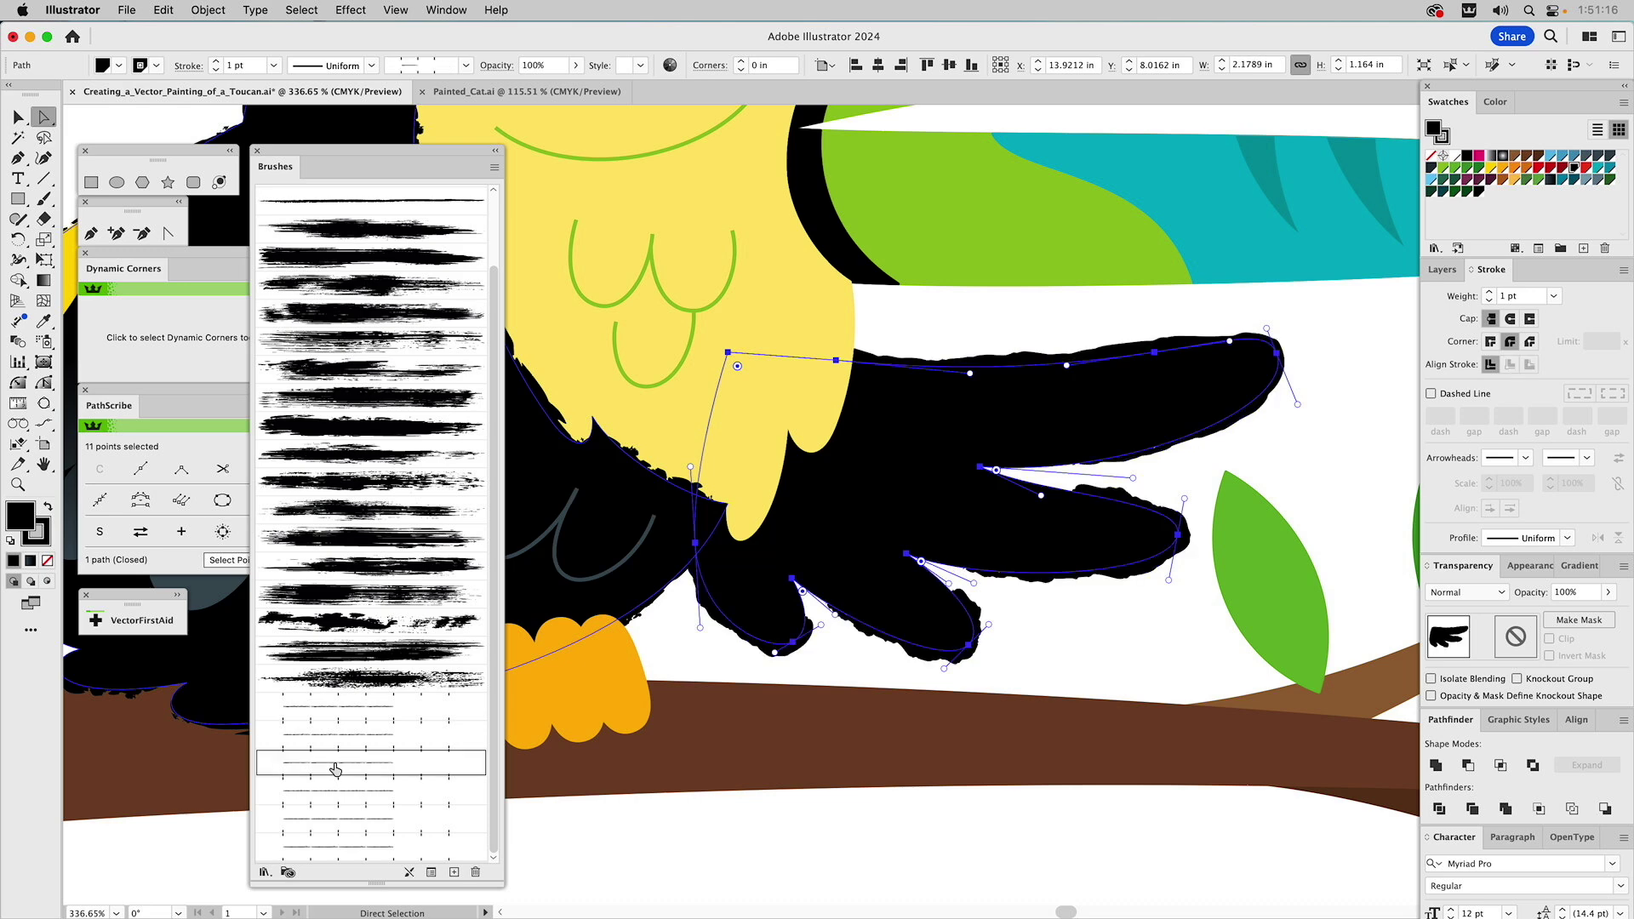
left_click(1553, 296)
left_click(1581, 352)
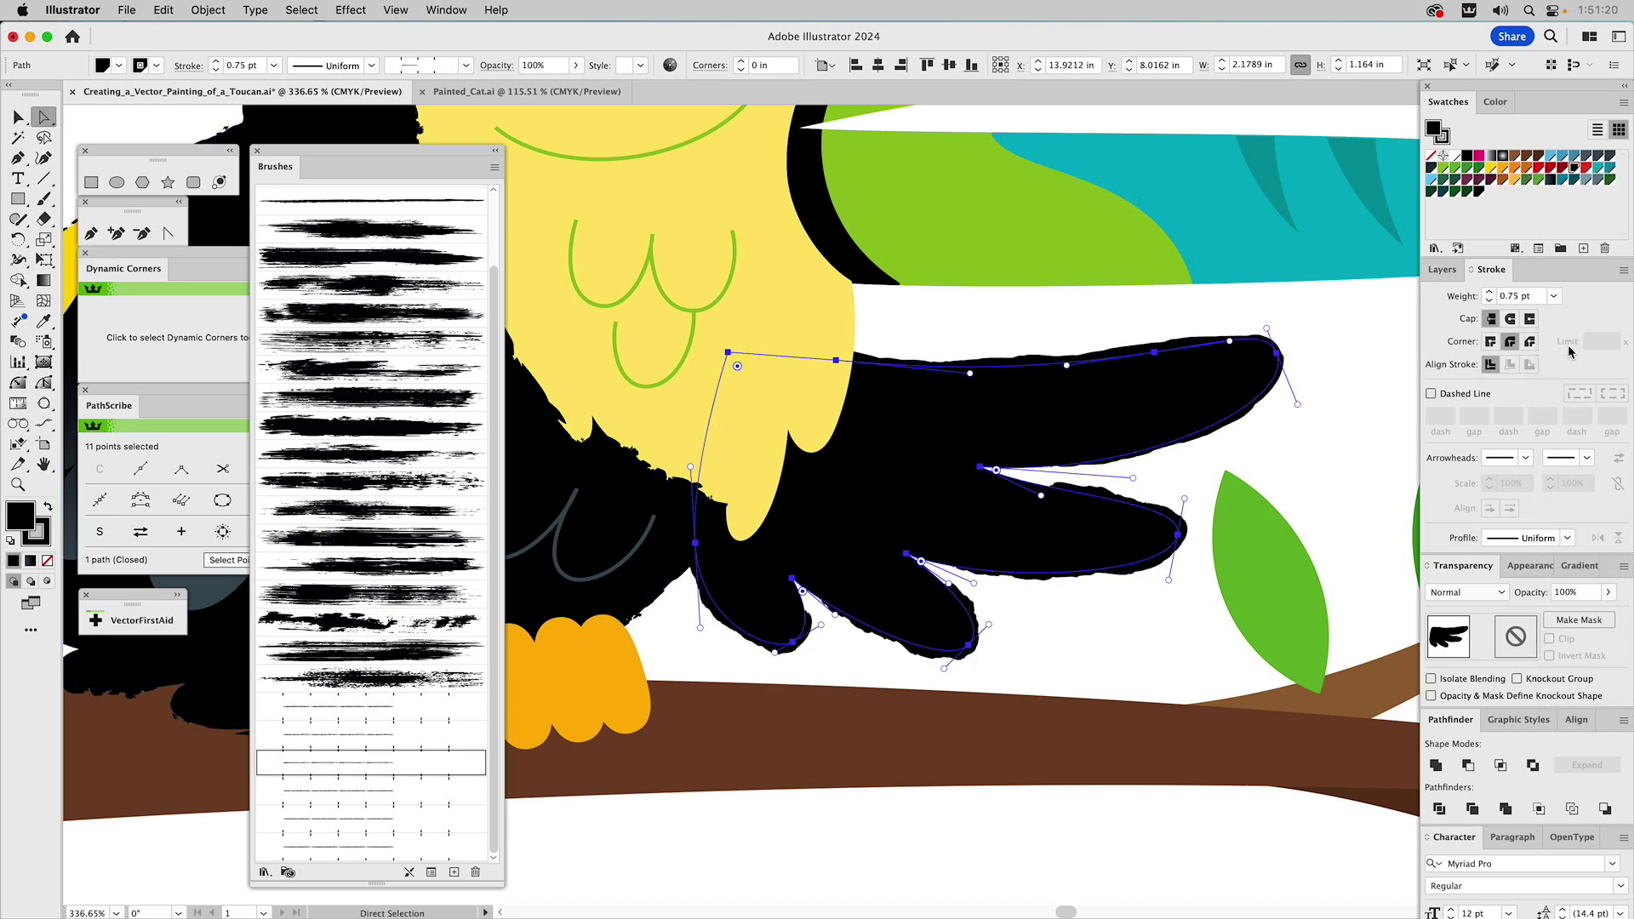
left_click(1336, 373)
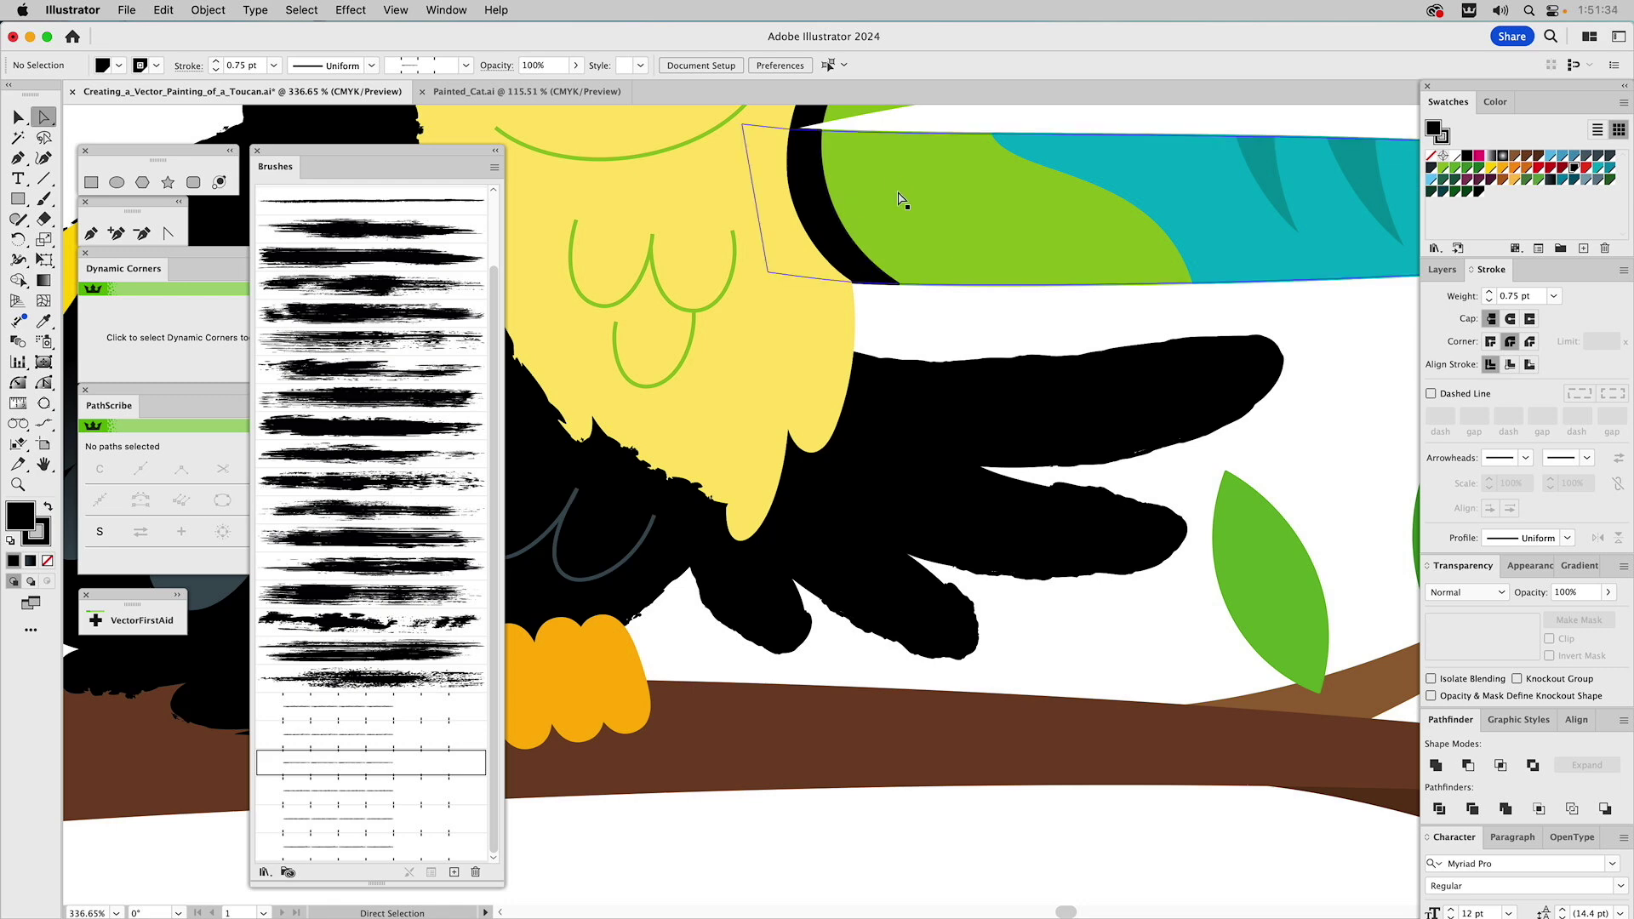
Apply the first rough-edged pattern brush to the outline of the dark green leaf at the branch tip.
key("space")
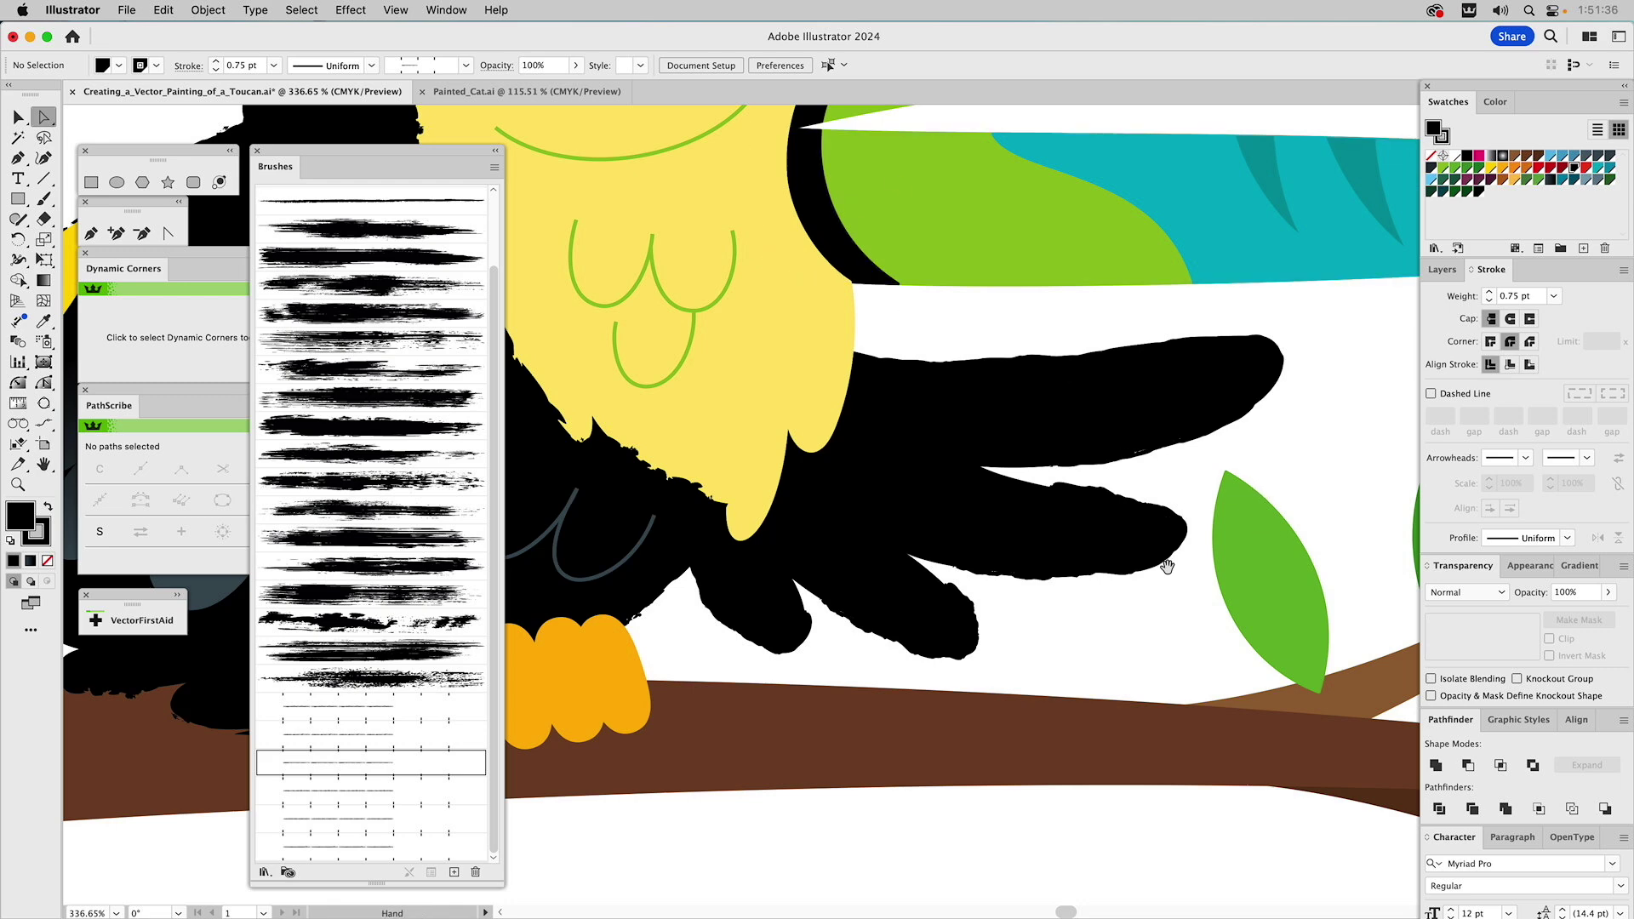
left_click_drag(1203, 569, 762, 460)
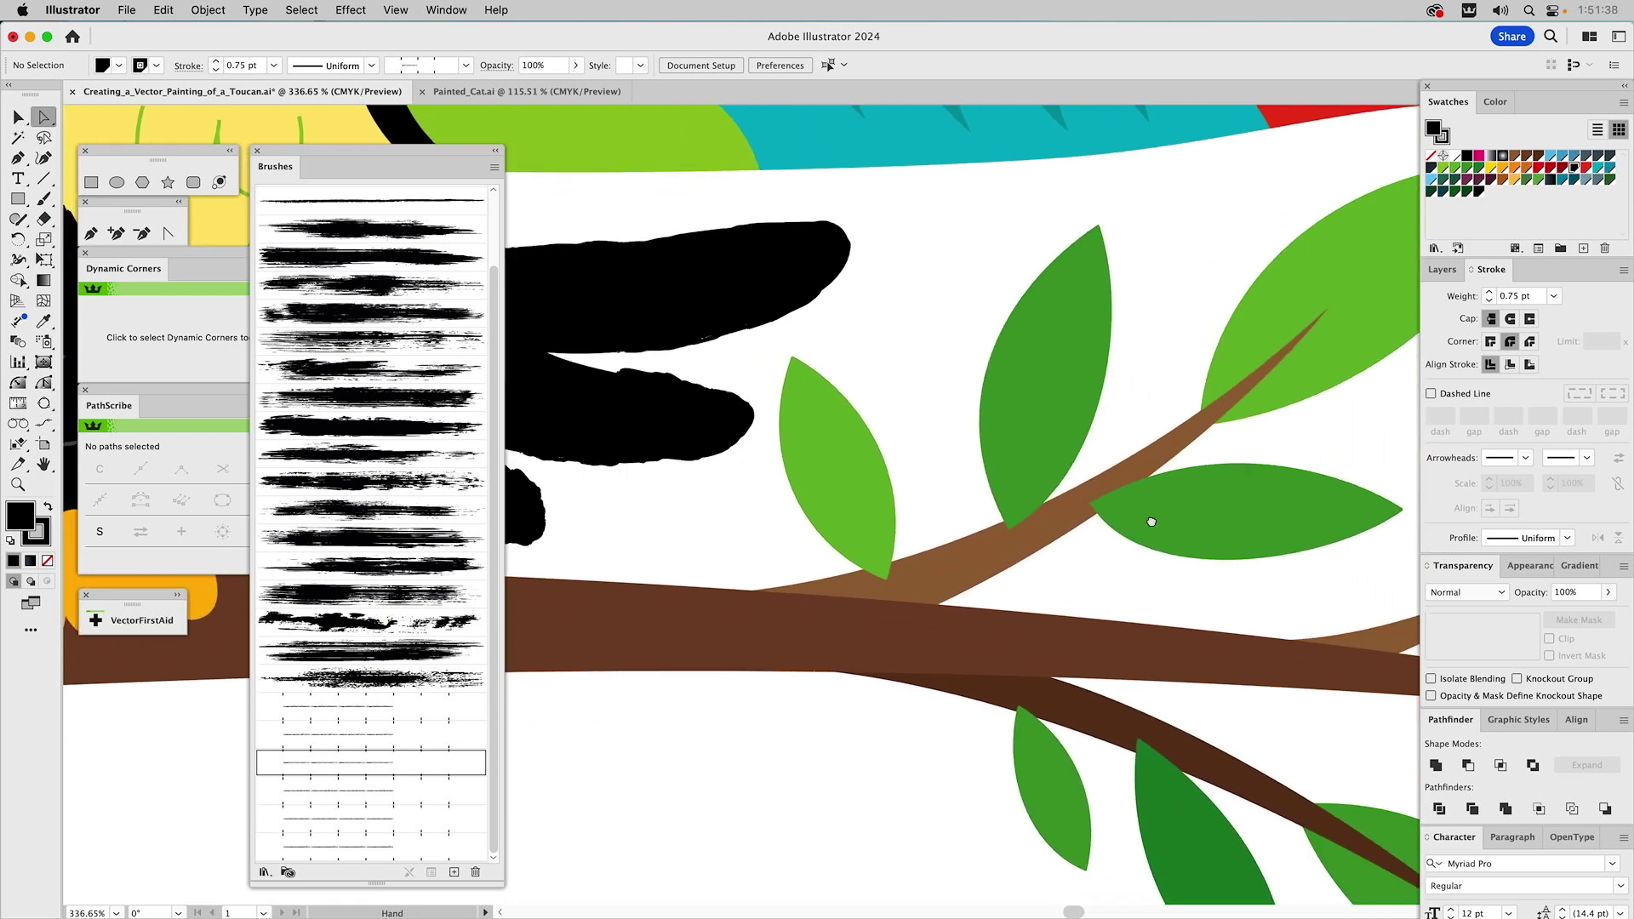
left_click_drag(1152, 521, 776, 431)
left_click_drag(1120, 478, 754, 386)
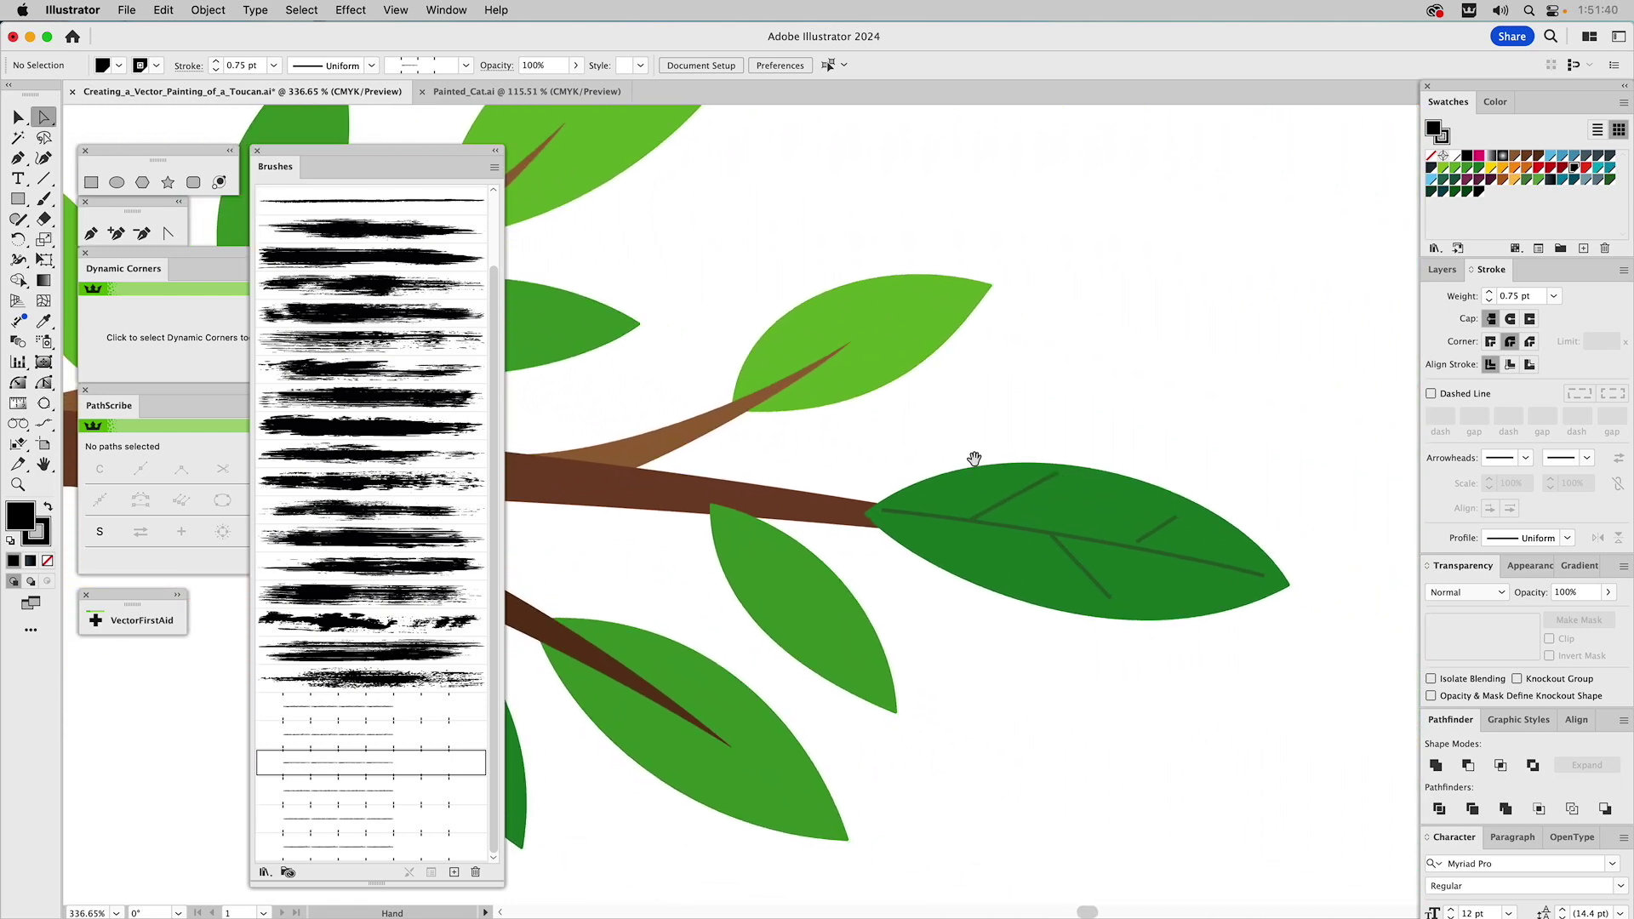
left_click_drag(974, 460, 911, 438)
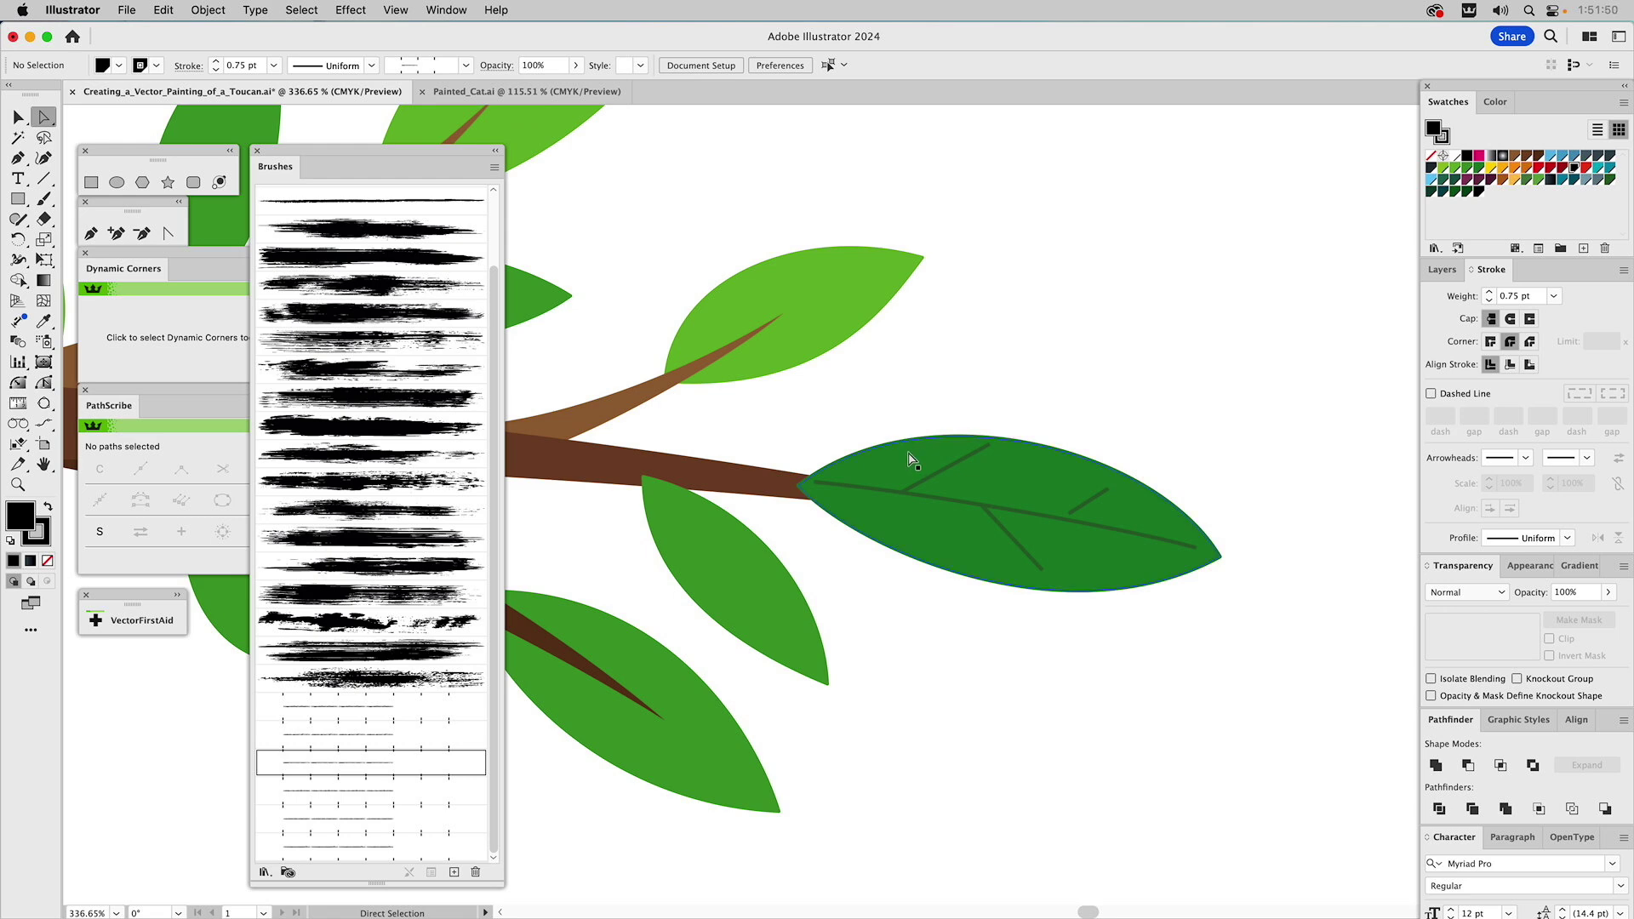
left_click(909, 460)
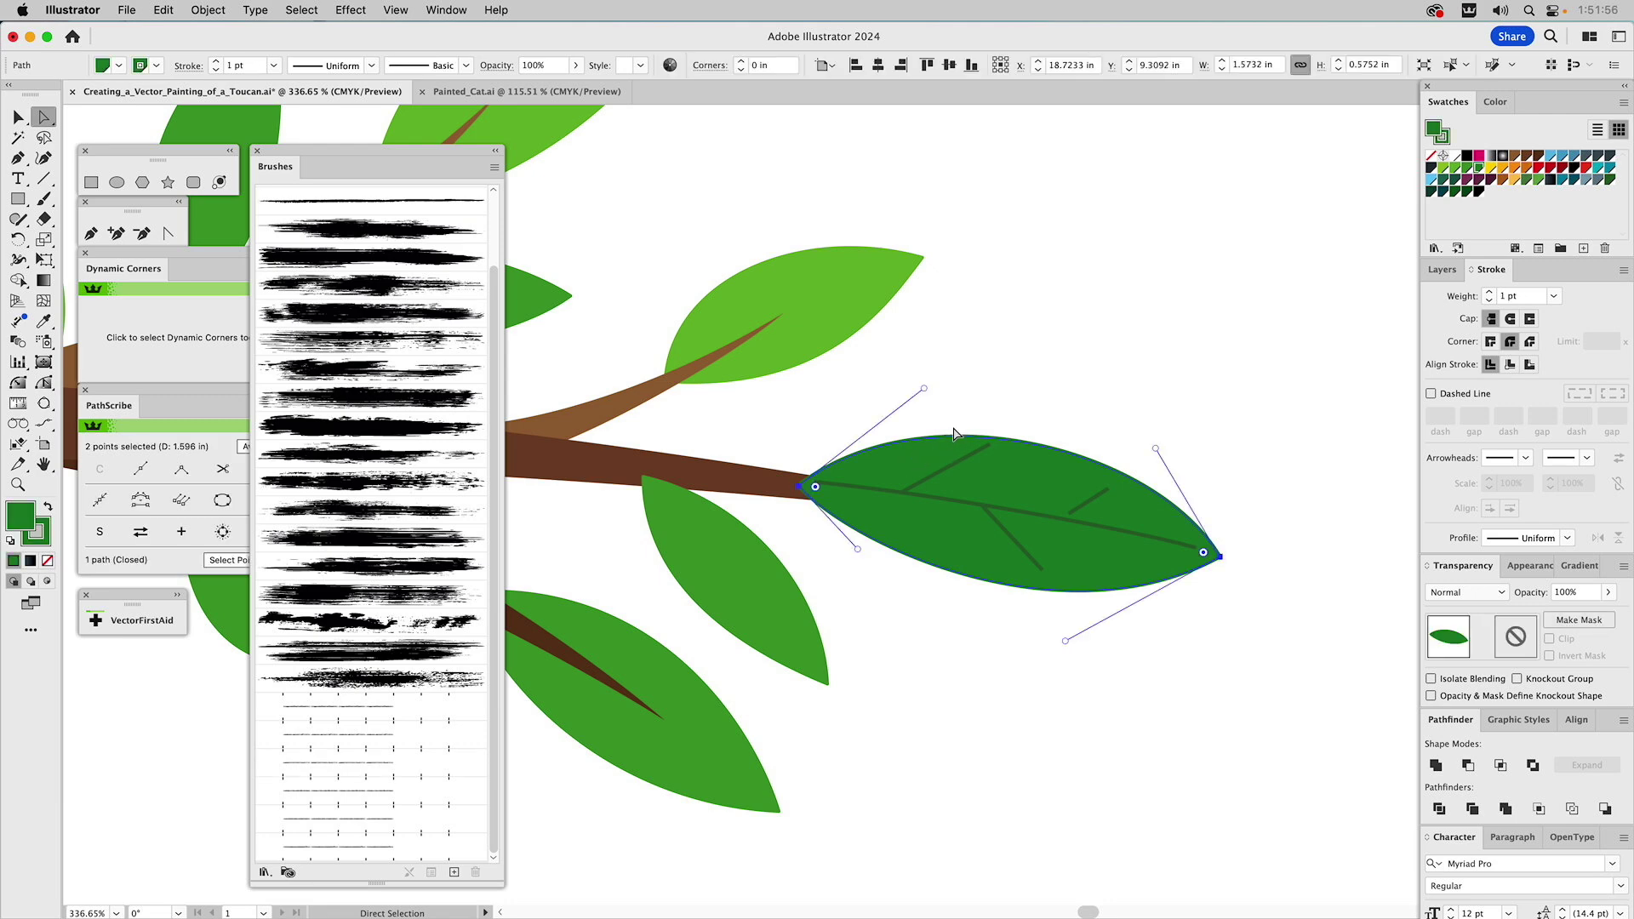
left_click(314, 709)
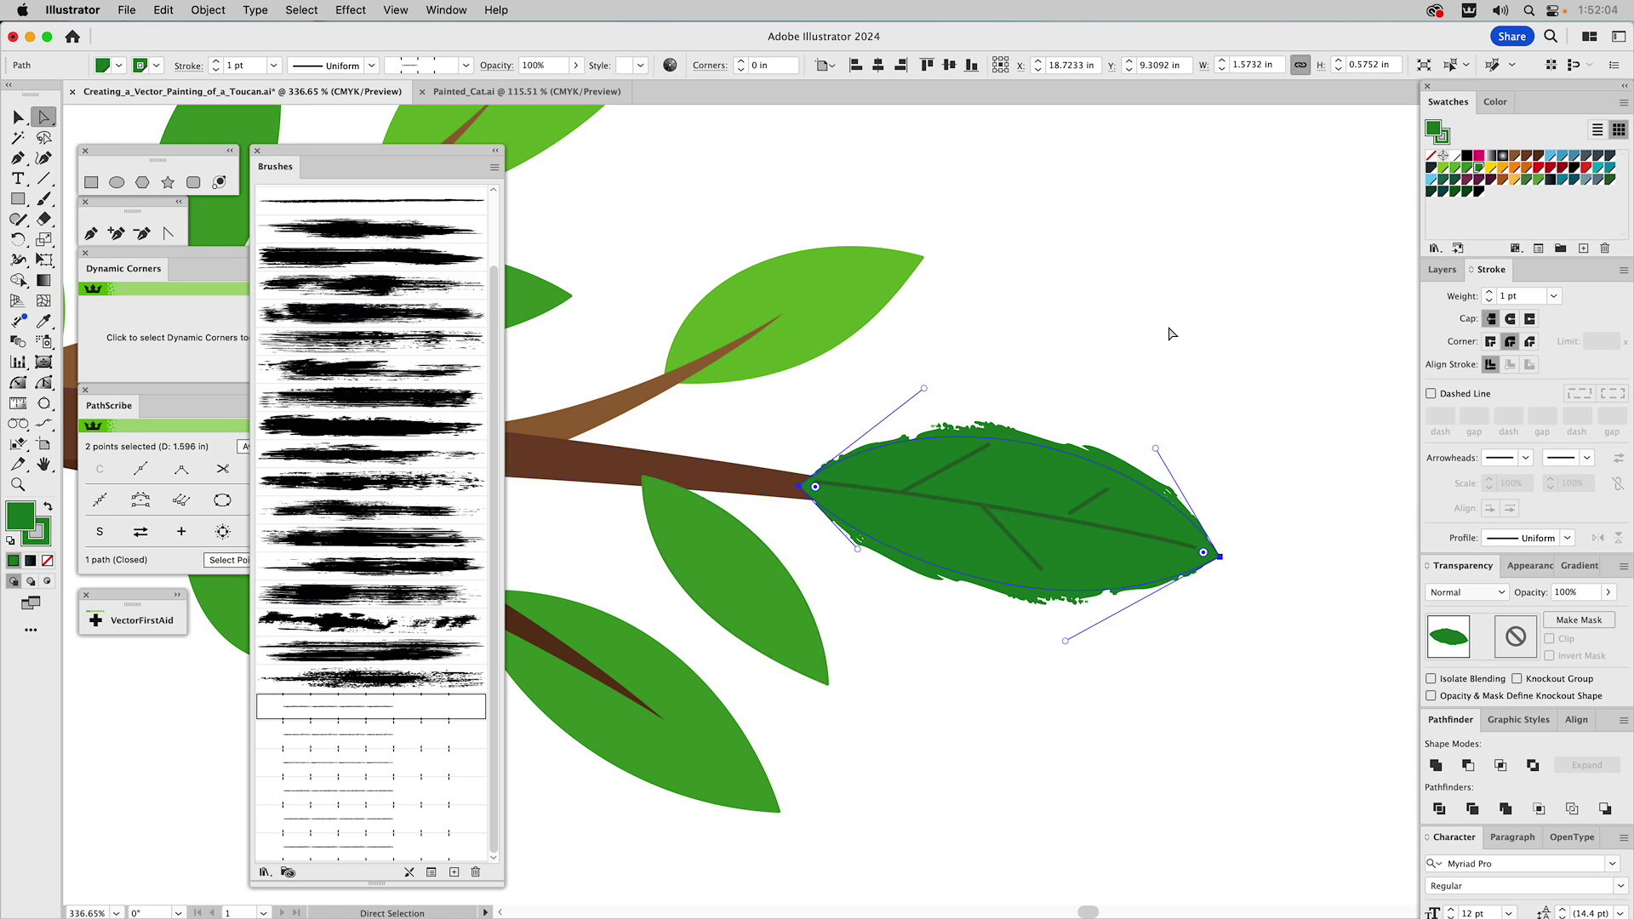
left_click(1013, 382)
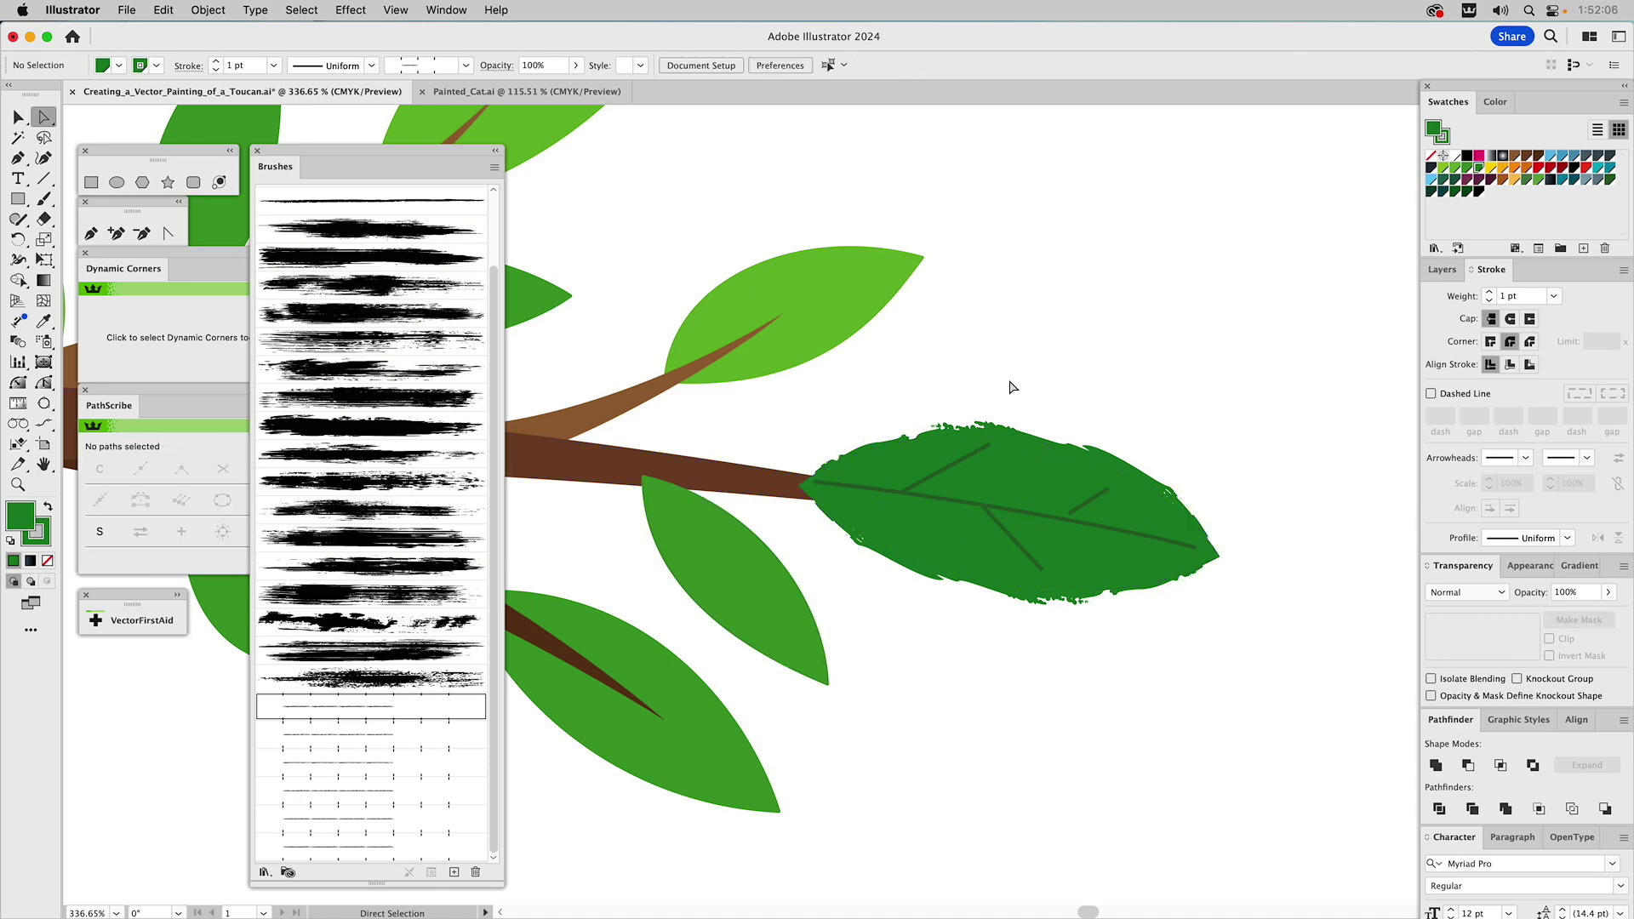
Apply the first rough pattern brush to the dark green leaf's central vein and set its stroke weight to 0.65 pt.
left_click(864, 489)
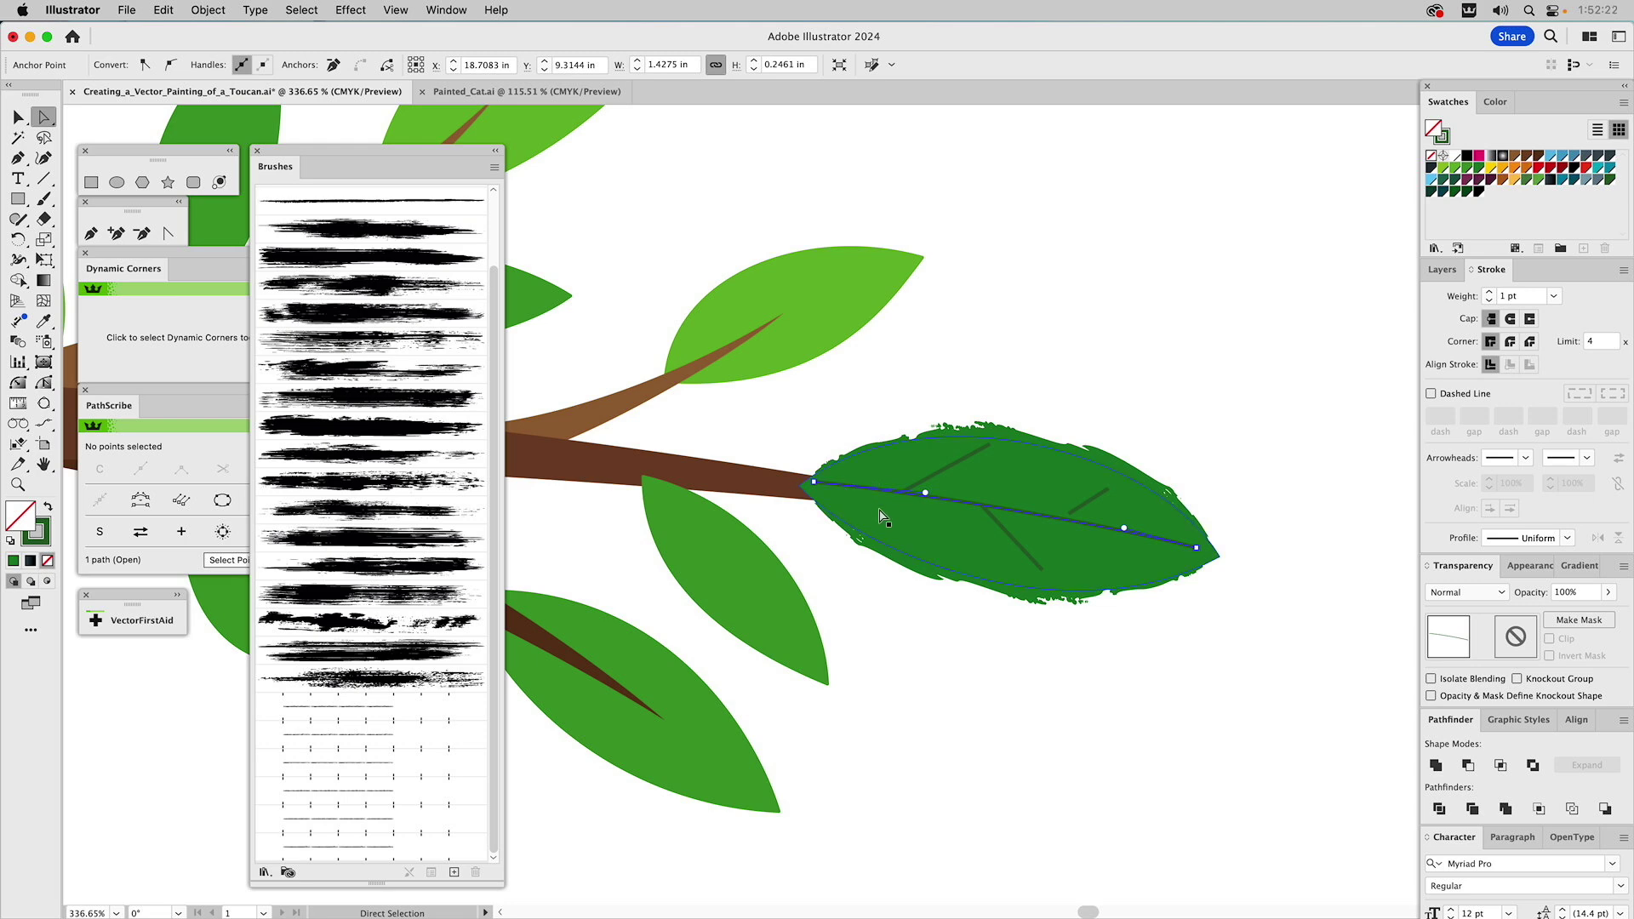
left_click(331, 710)
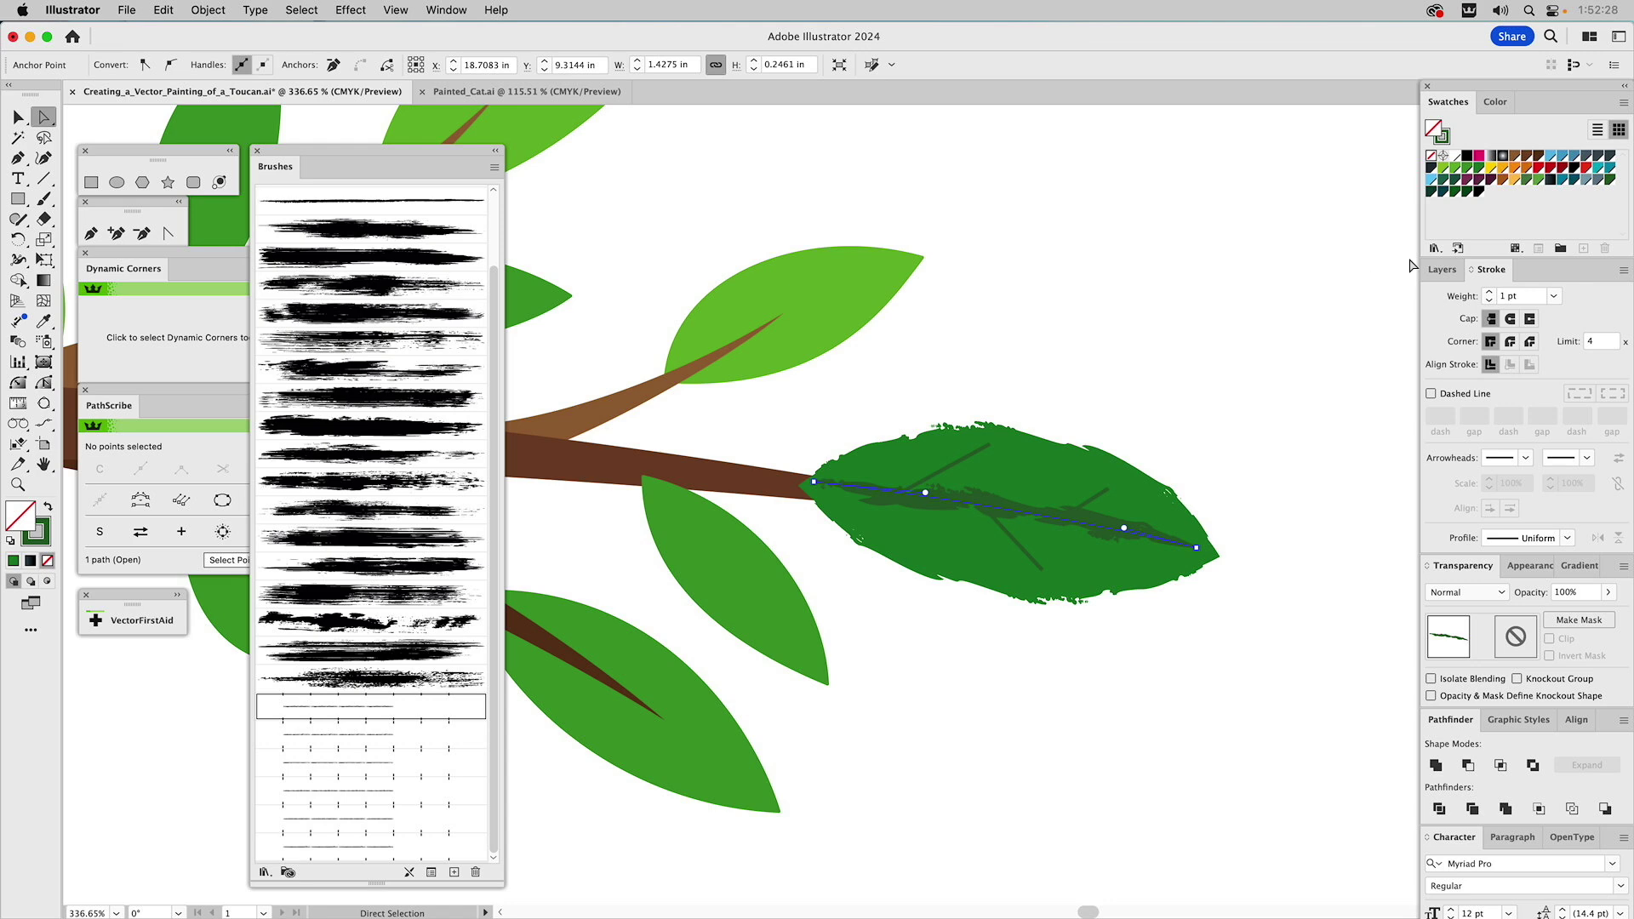
left_click(1496, 296)
type(".5")
key("Return")
left_click(1509, 295)
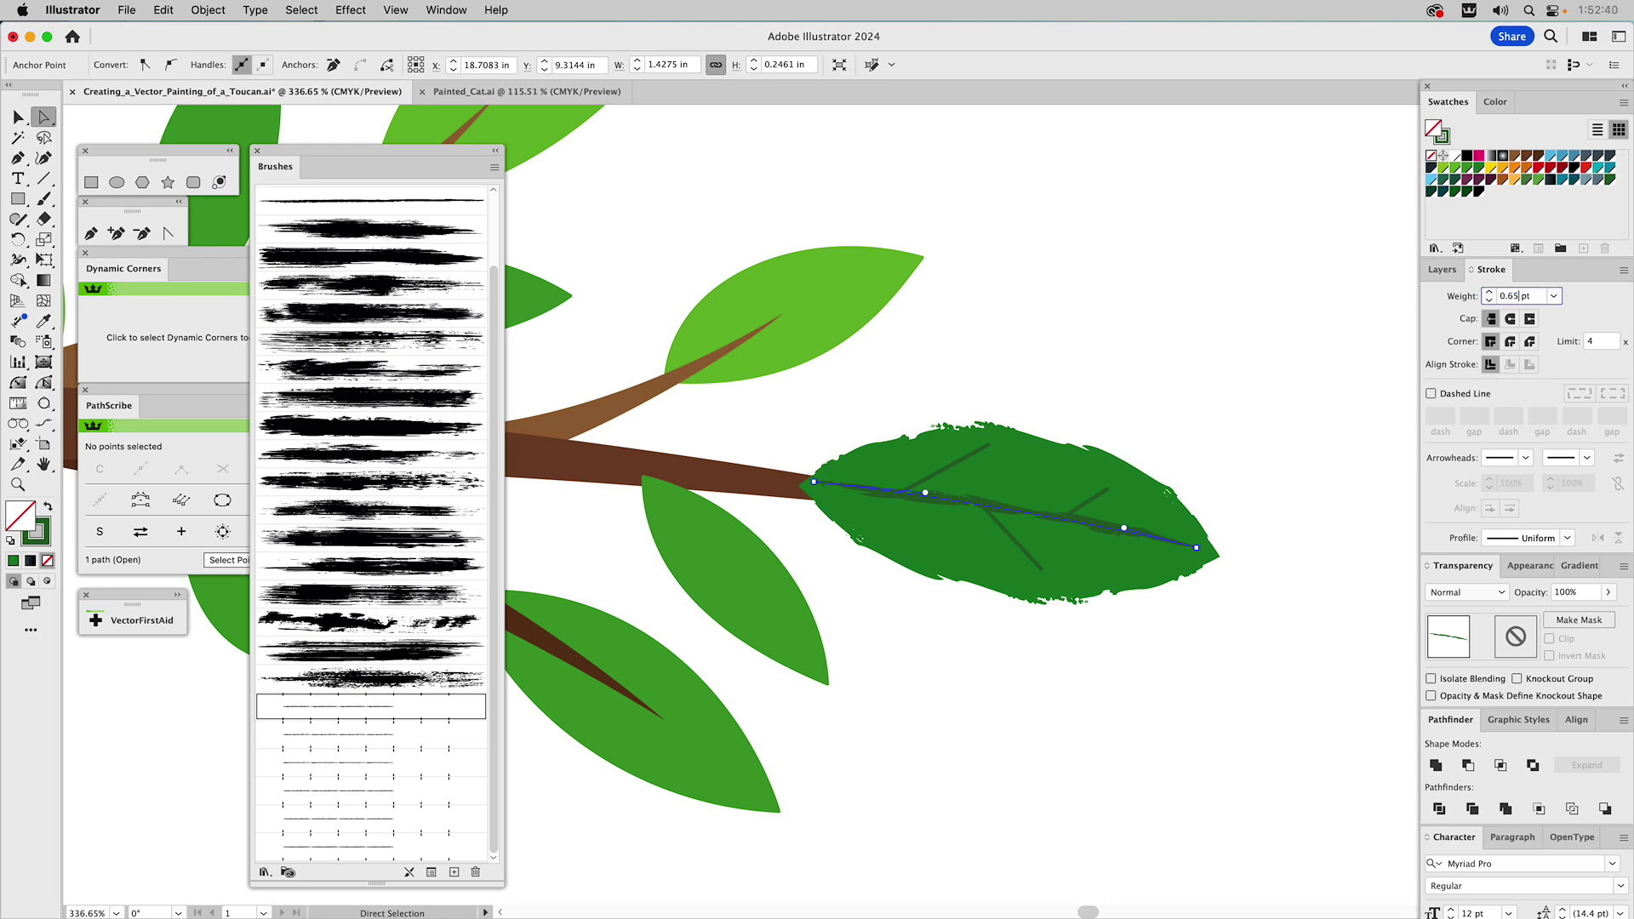
Set the central vein's blending mode to Multiply and its opacity to 60%.
left_click(1484, 593)
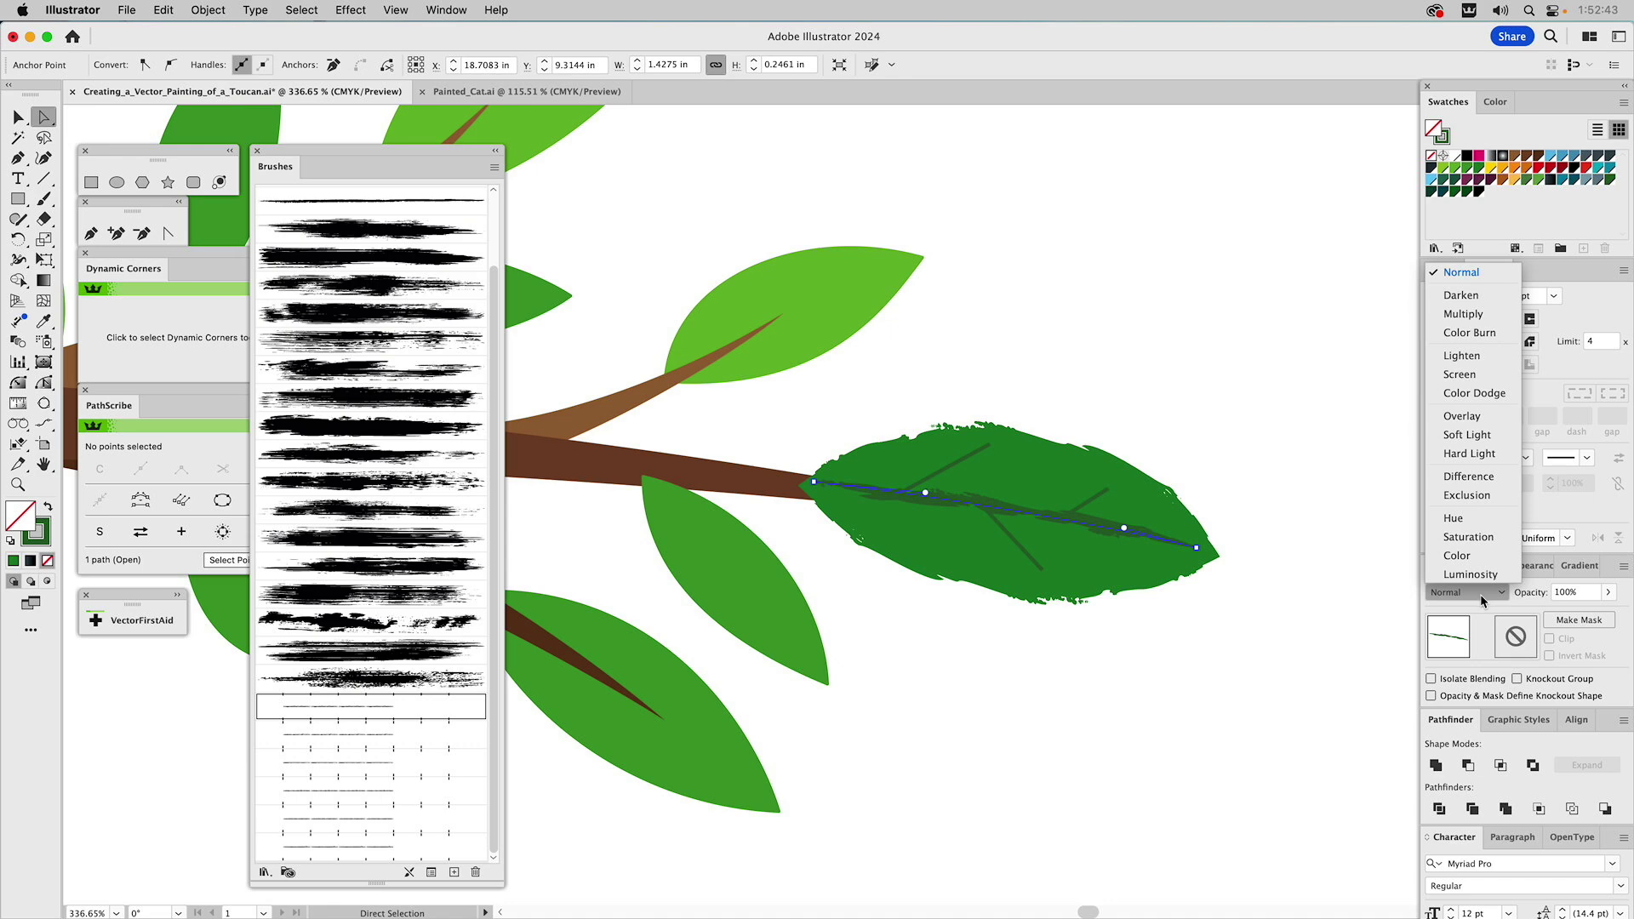
left_click(1464, 315)
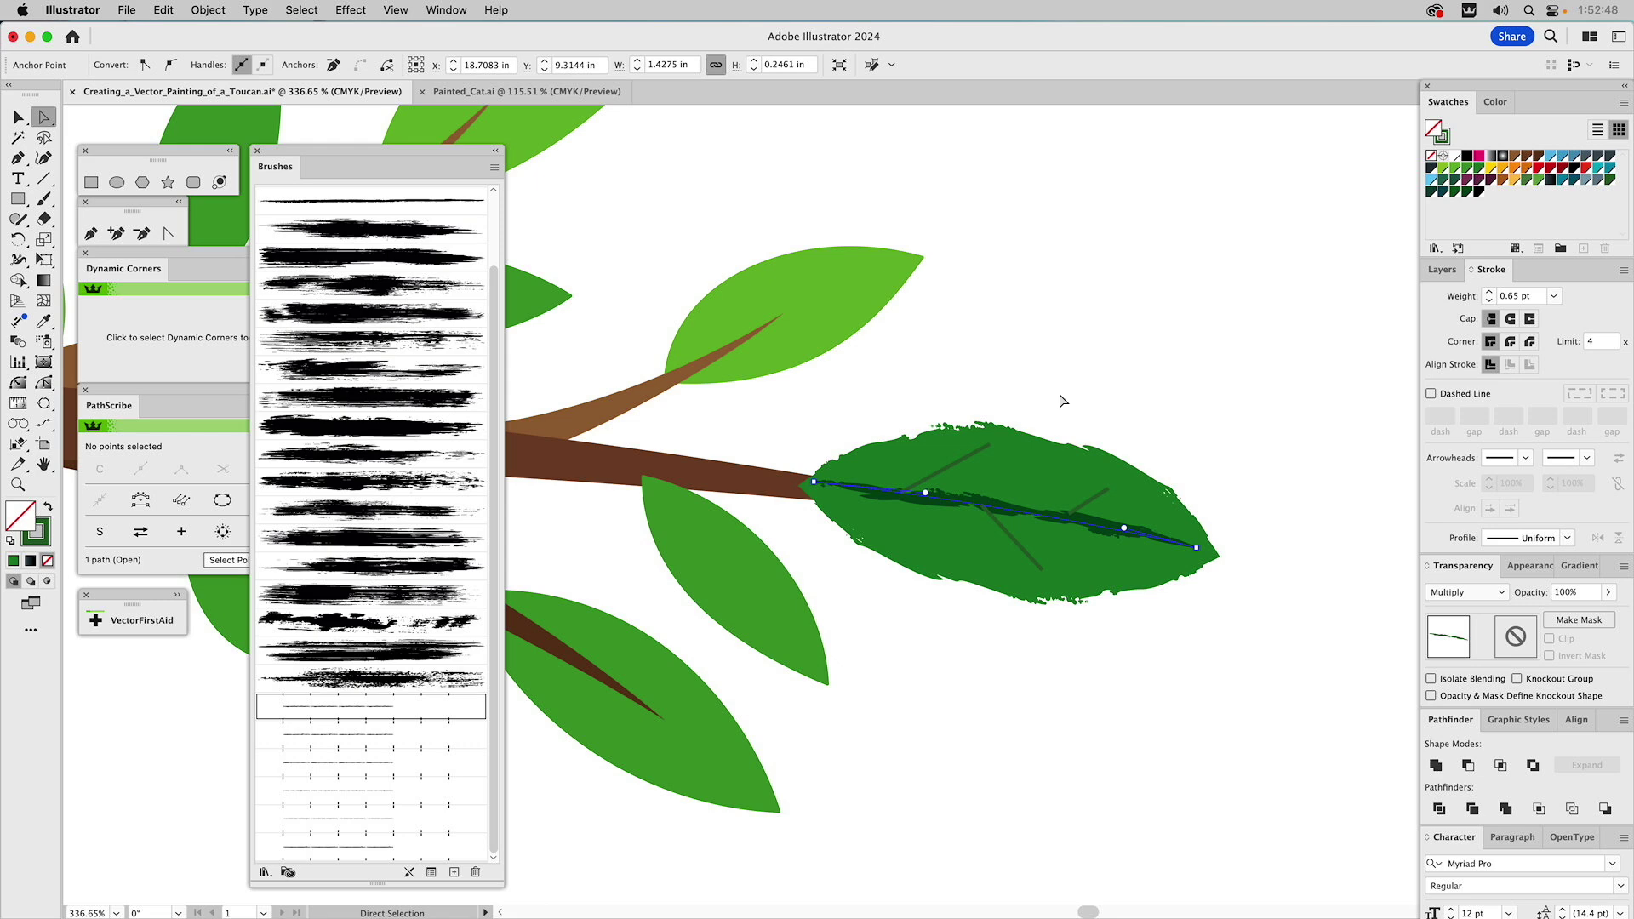
left_click(1566, 593)
type("80")
key("Return")
left_click(1561, 595)
type("60")
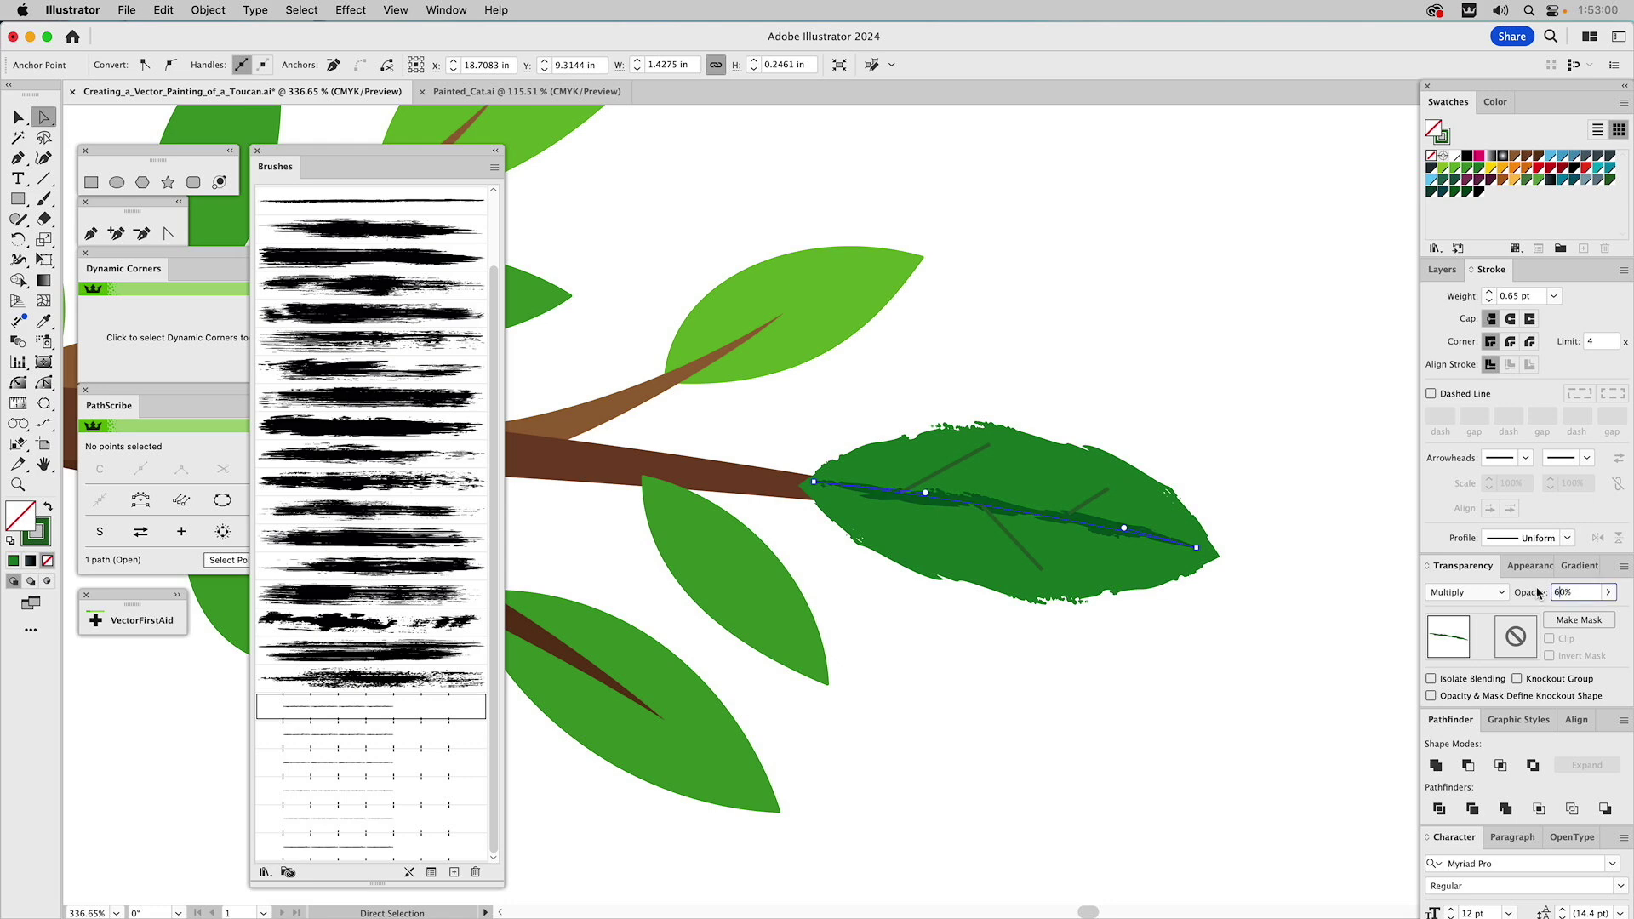
key("Return")
left_click(1052, 368)
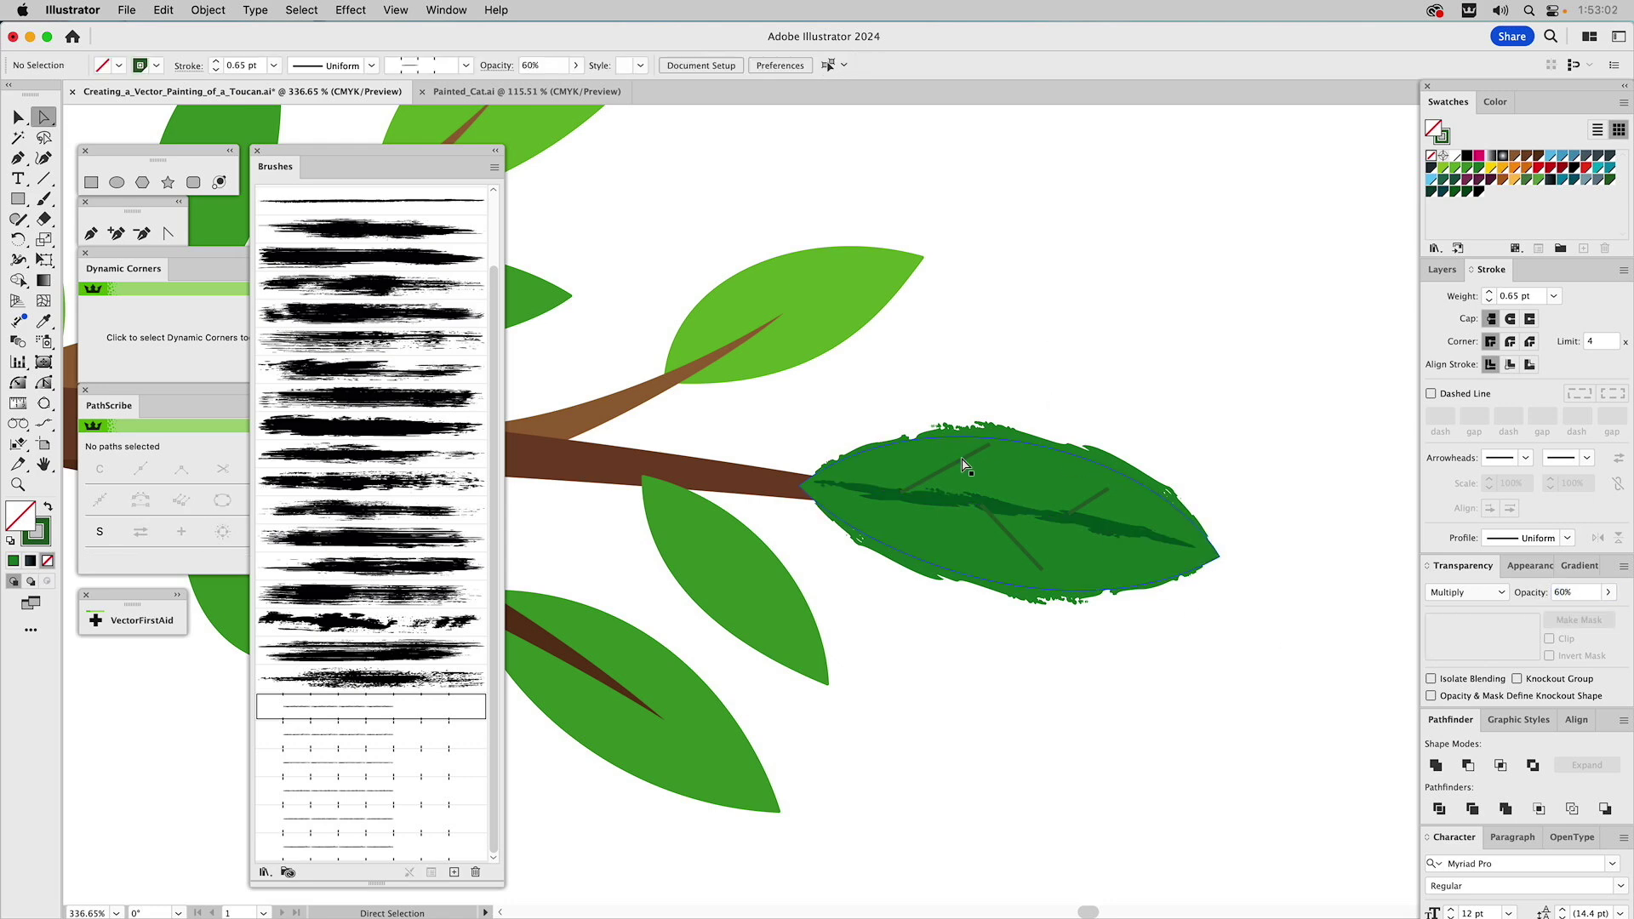
Give the leaf's three side veins the fifth rough pattern brush after trying the third and second, with a 0.5 pt stroke weight.
left_click(966, 457)
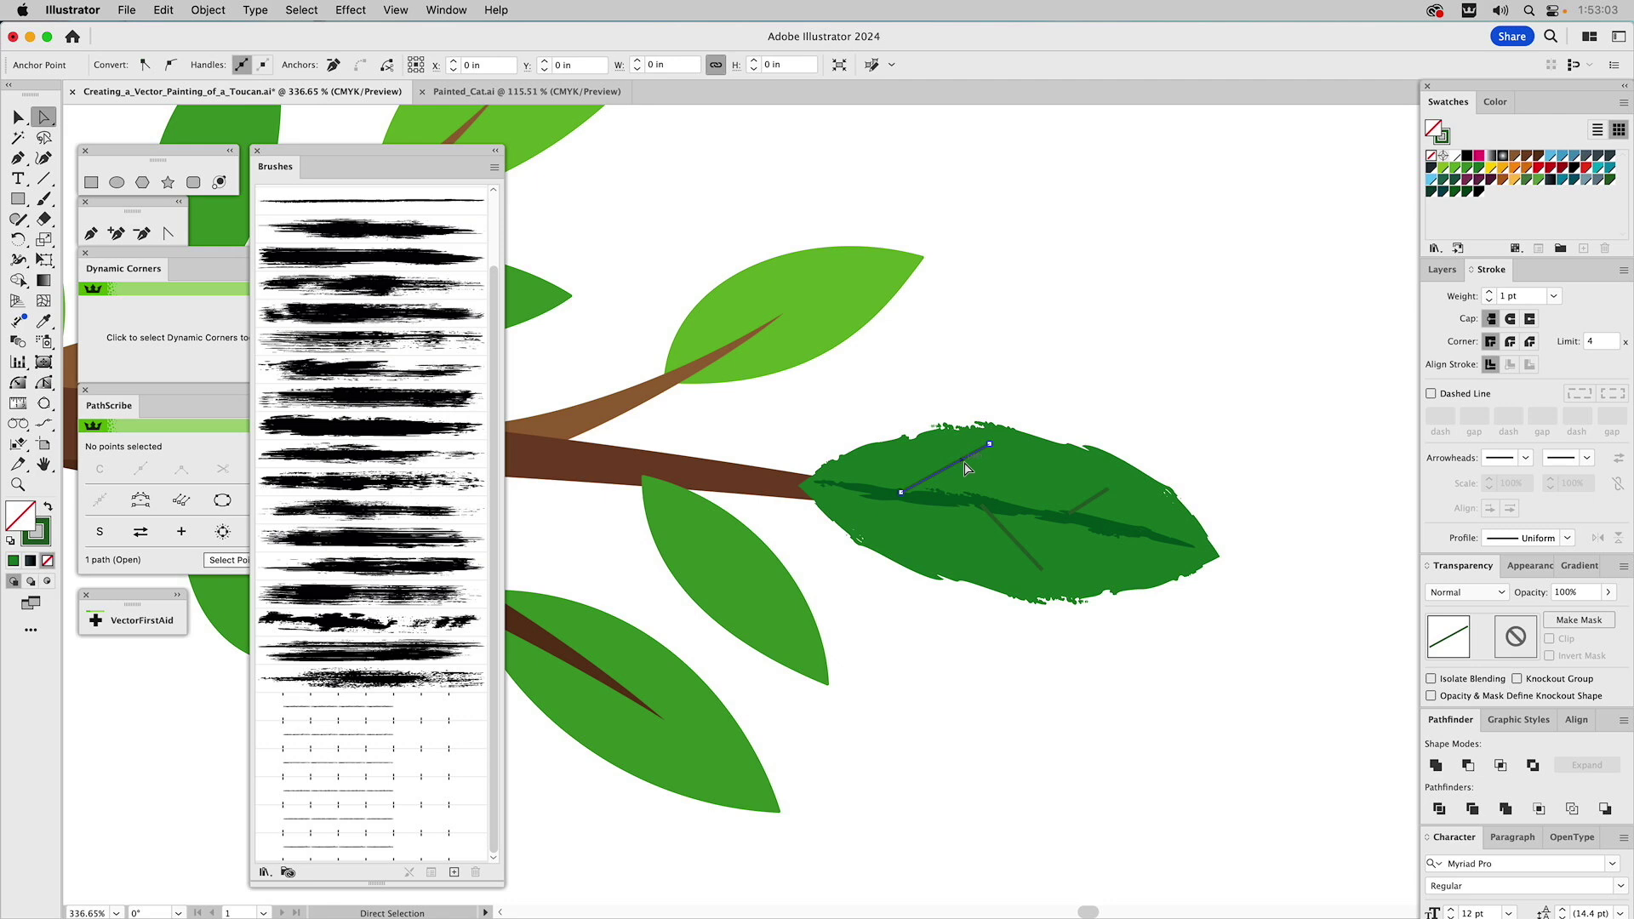
left_click(1015, 538, "shift")
left_click(1096, 500, "shift")
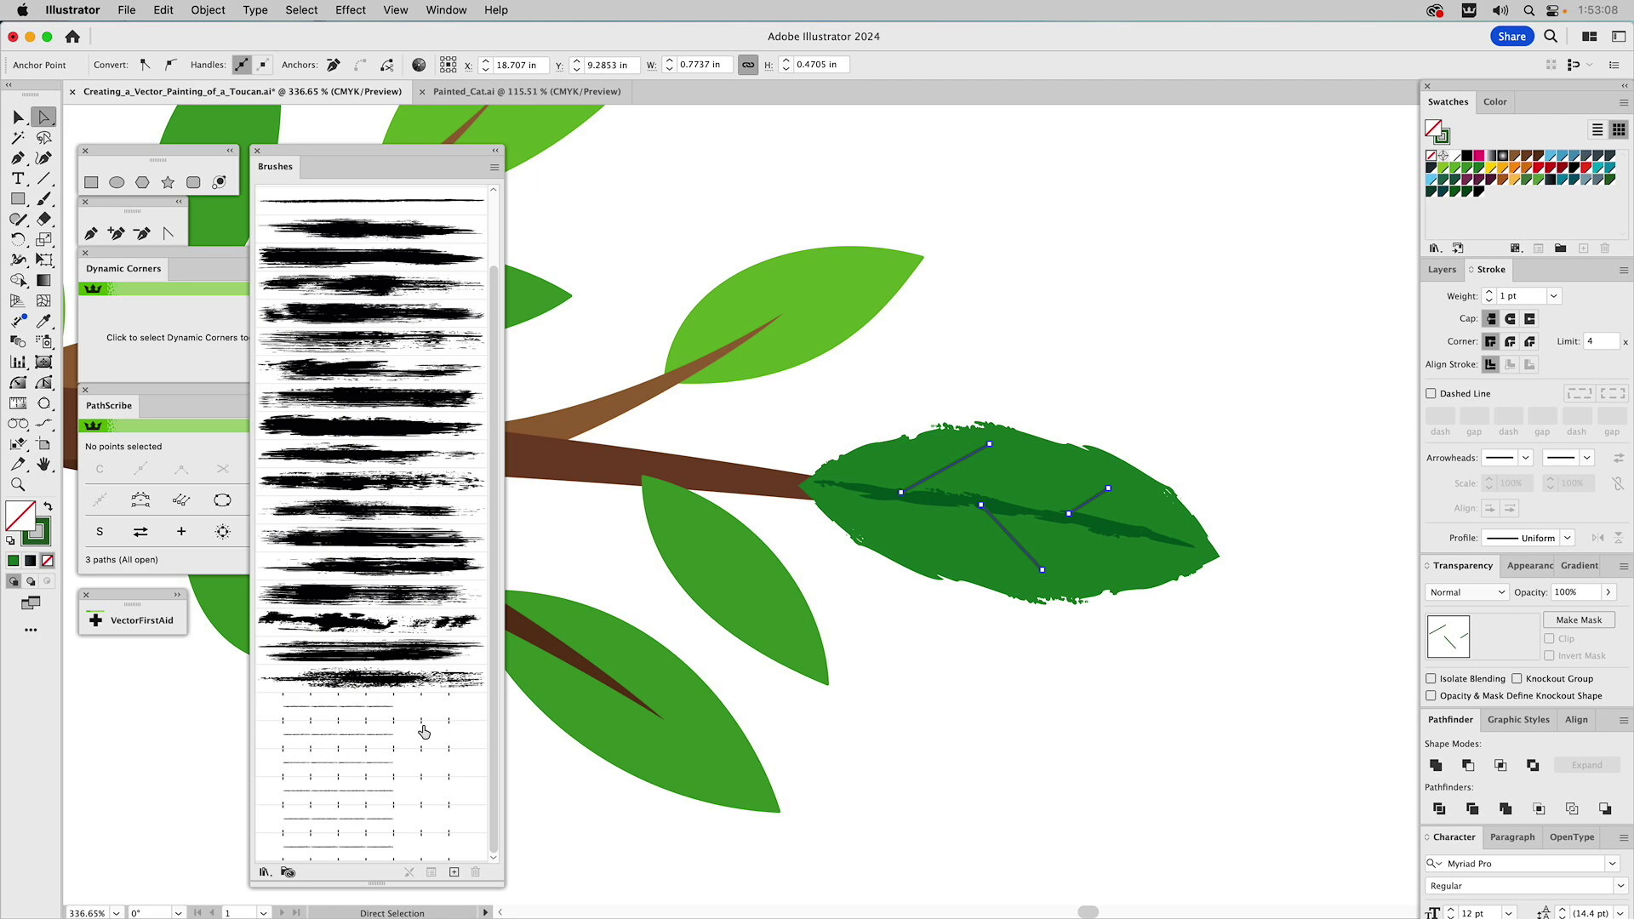
left_click(331, 766)
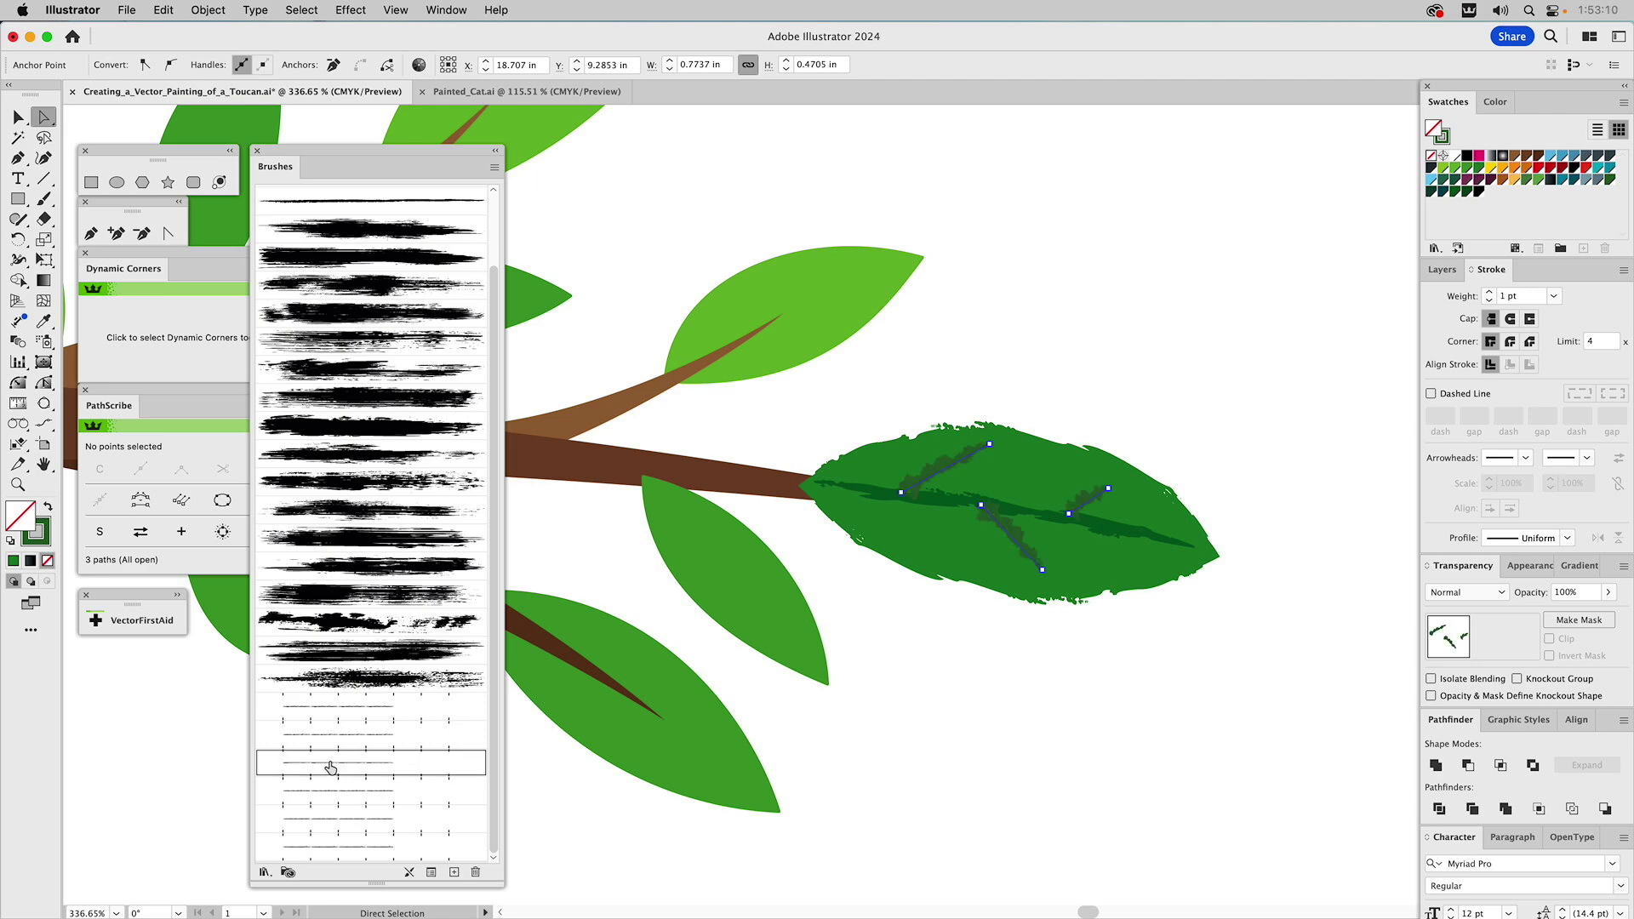
left_click(342, 735)
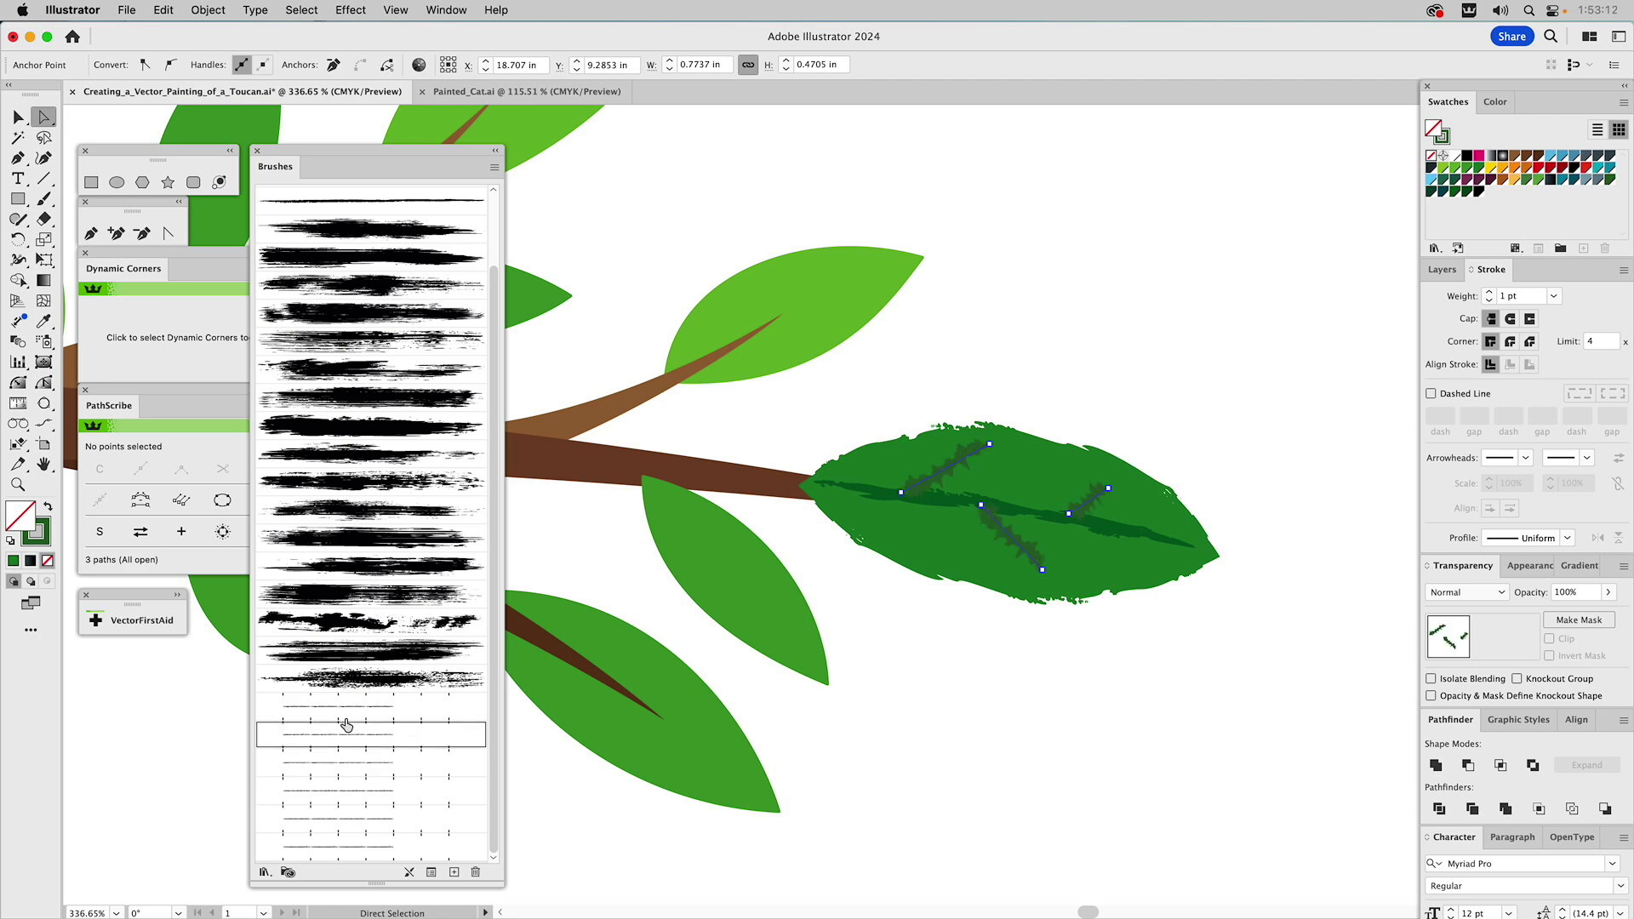
left_click(342, 819)
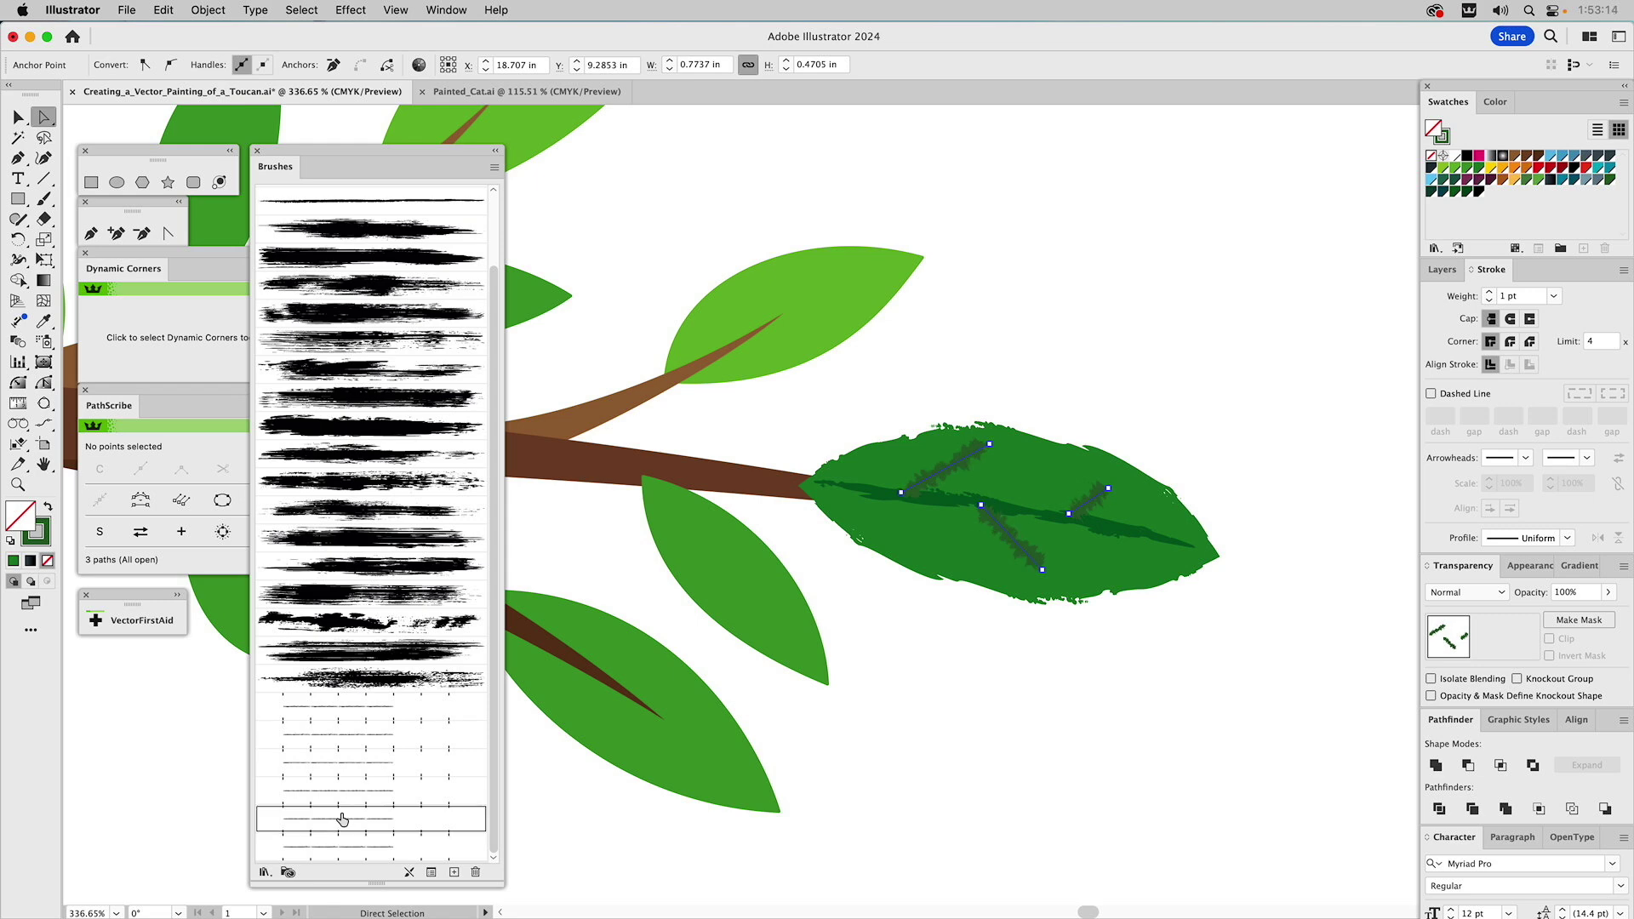
left_click(1552, 297)
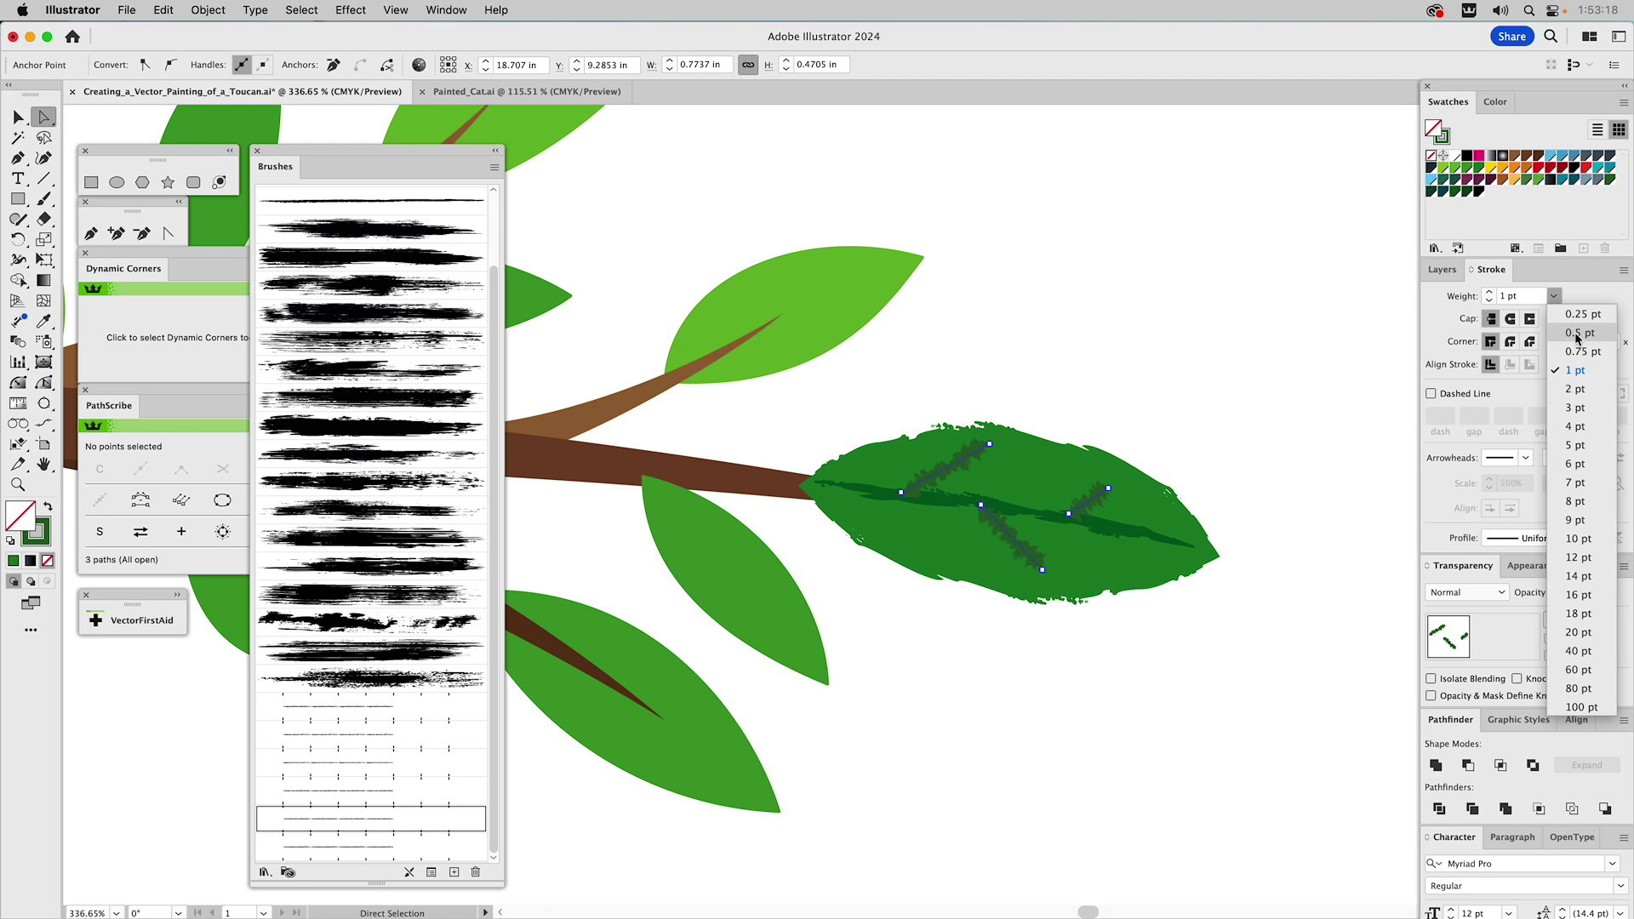
left_click(1577, 333)
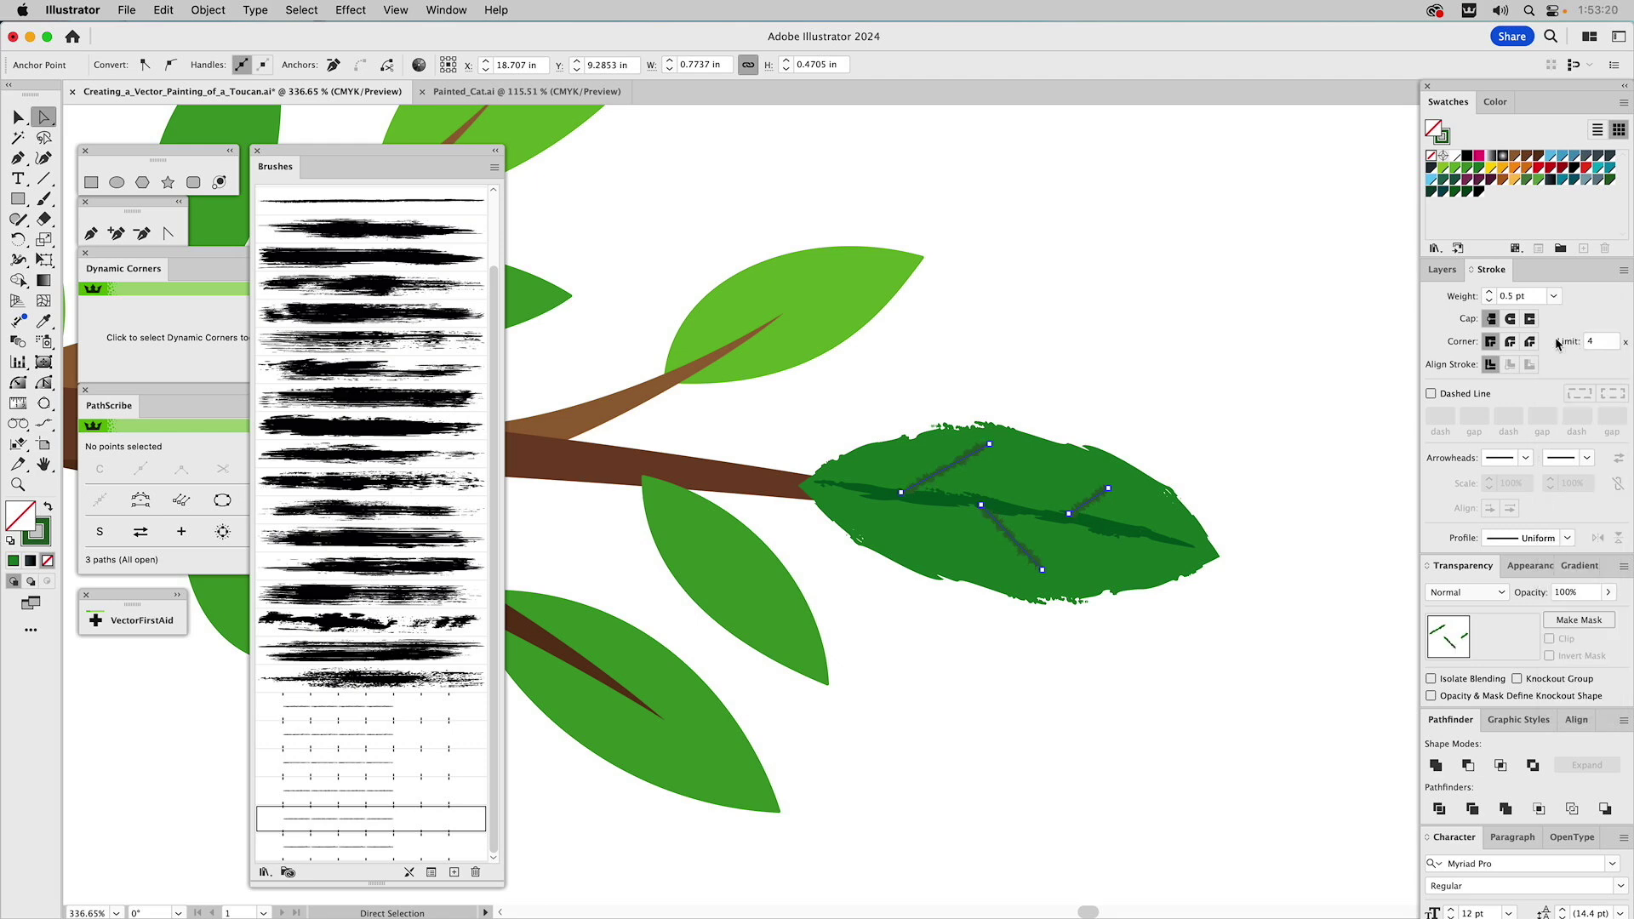
left_click(1128, 405)
Switch the leaf's lower side vein and short side vein near the leaf tip to the first rough pattern brush.
left_click(1003, 536)
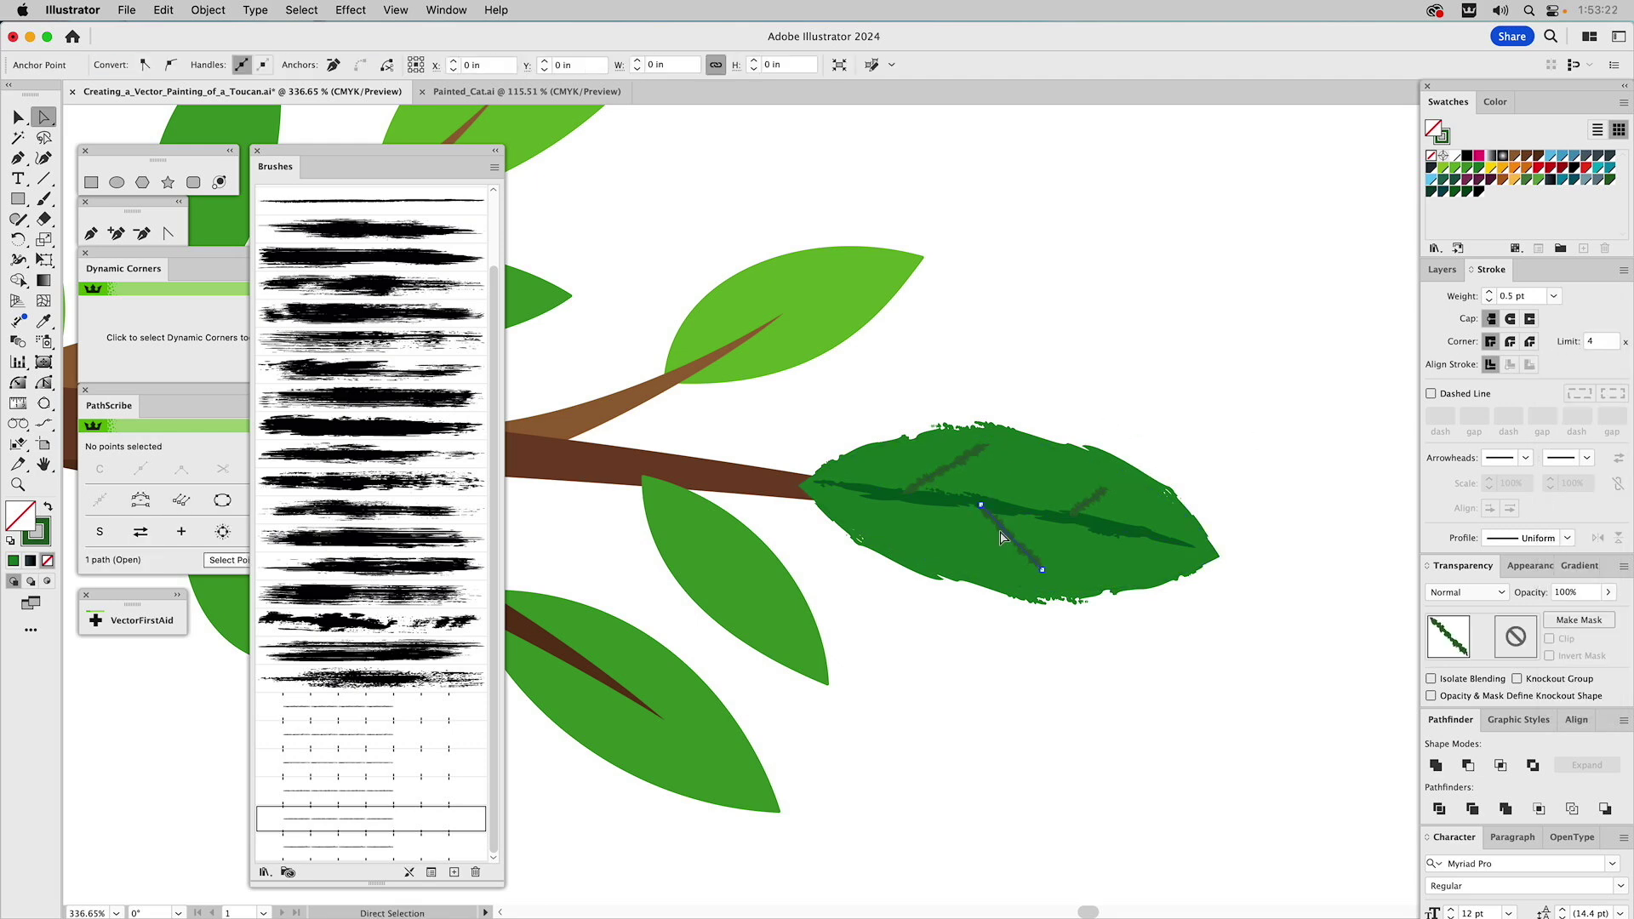
left_click(348, 708)
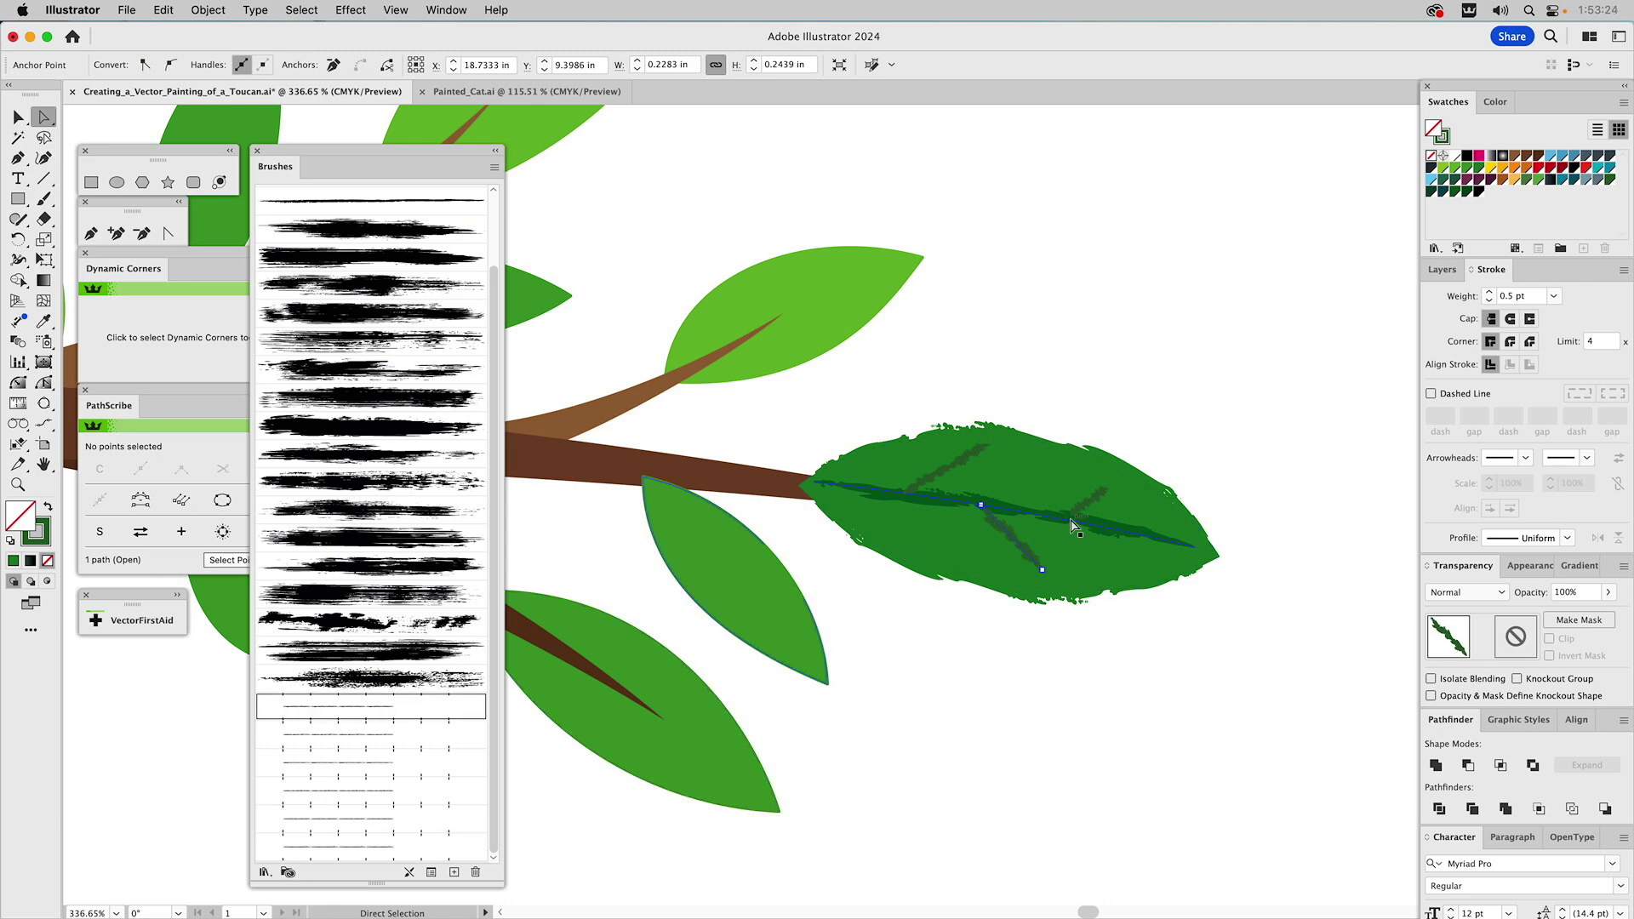
left_click(1091, 499)
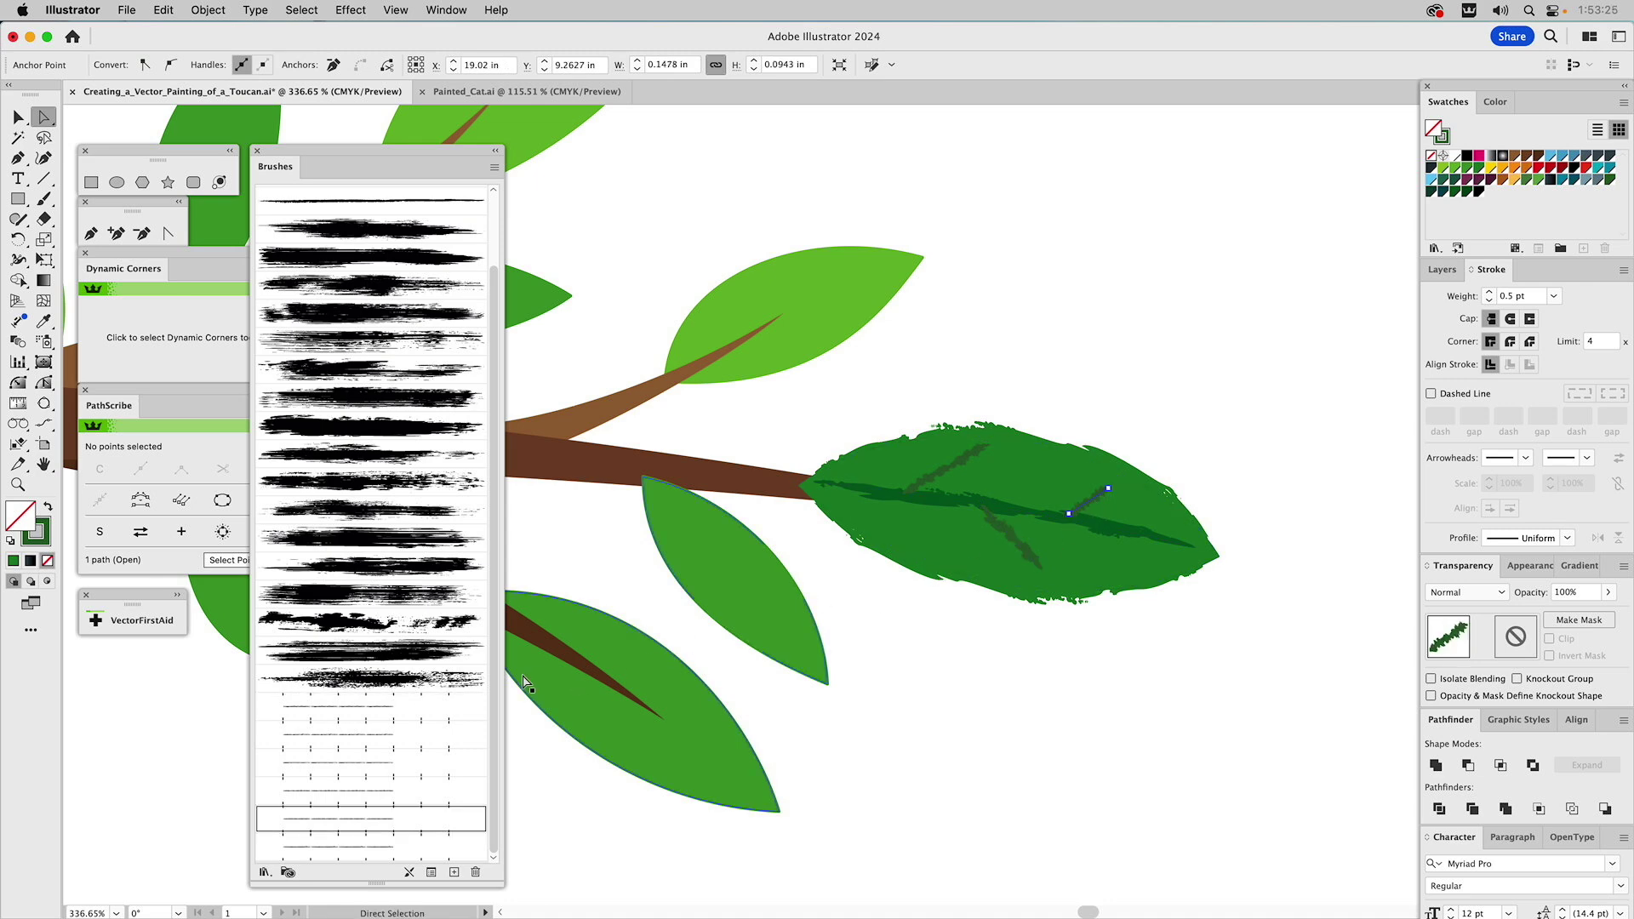
left_click(349, 708)
left_click(1049, 358)
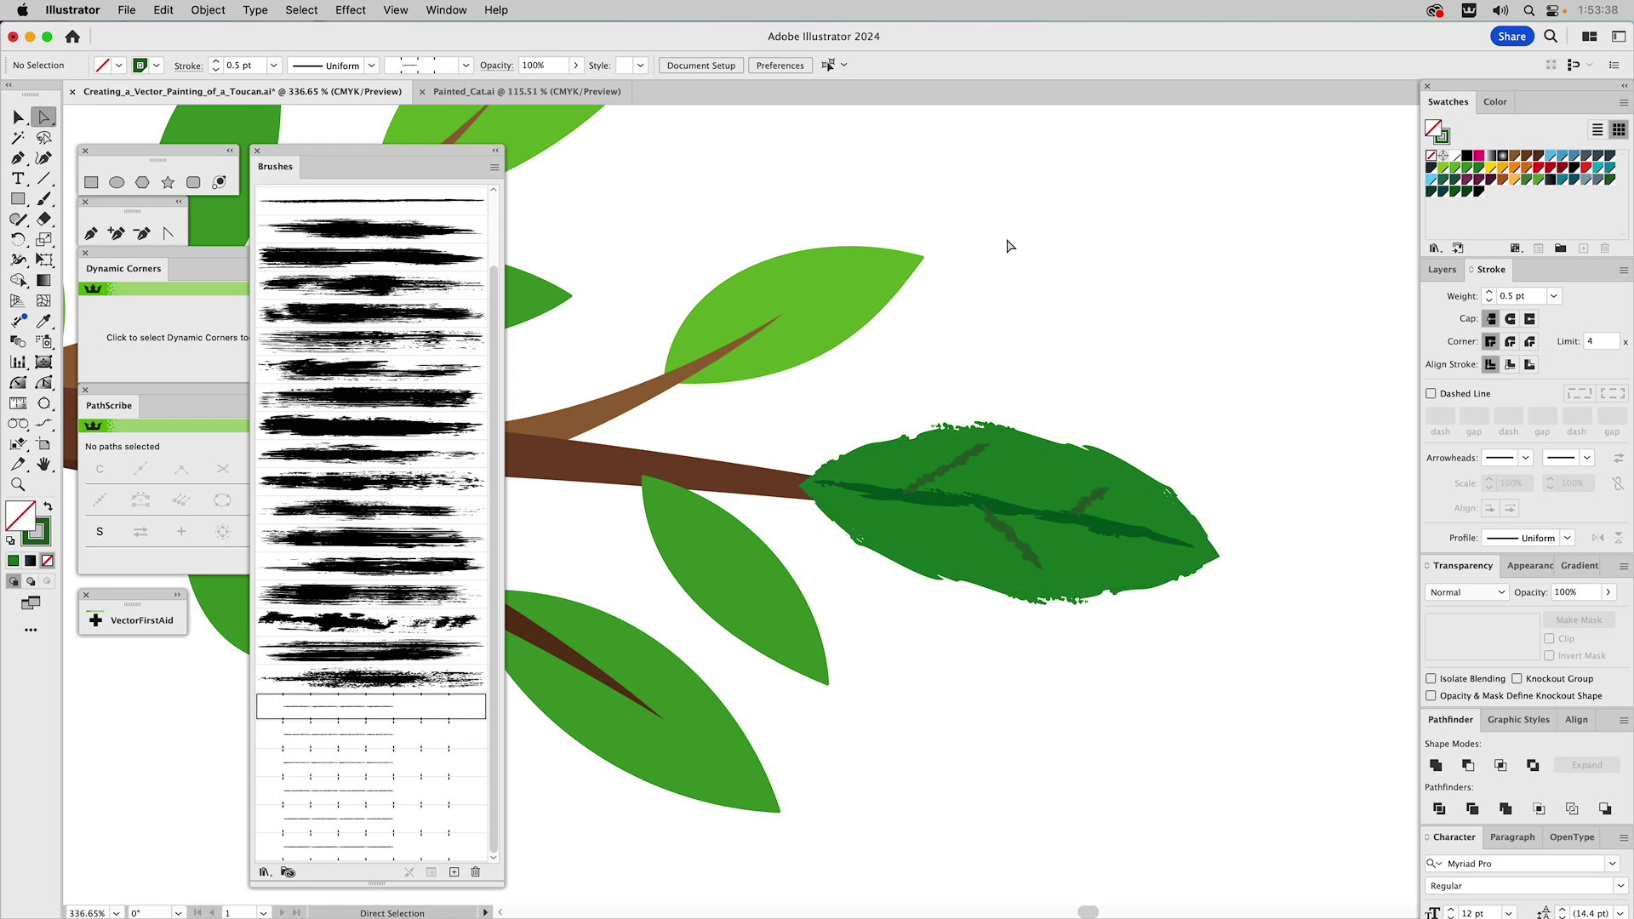
Set the stroke weight of the short side vein near the leaf tip to 0.25 pt.
left_click(1096, 506)
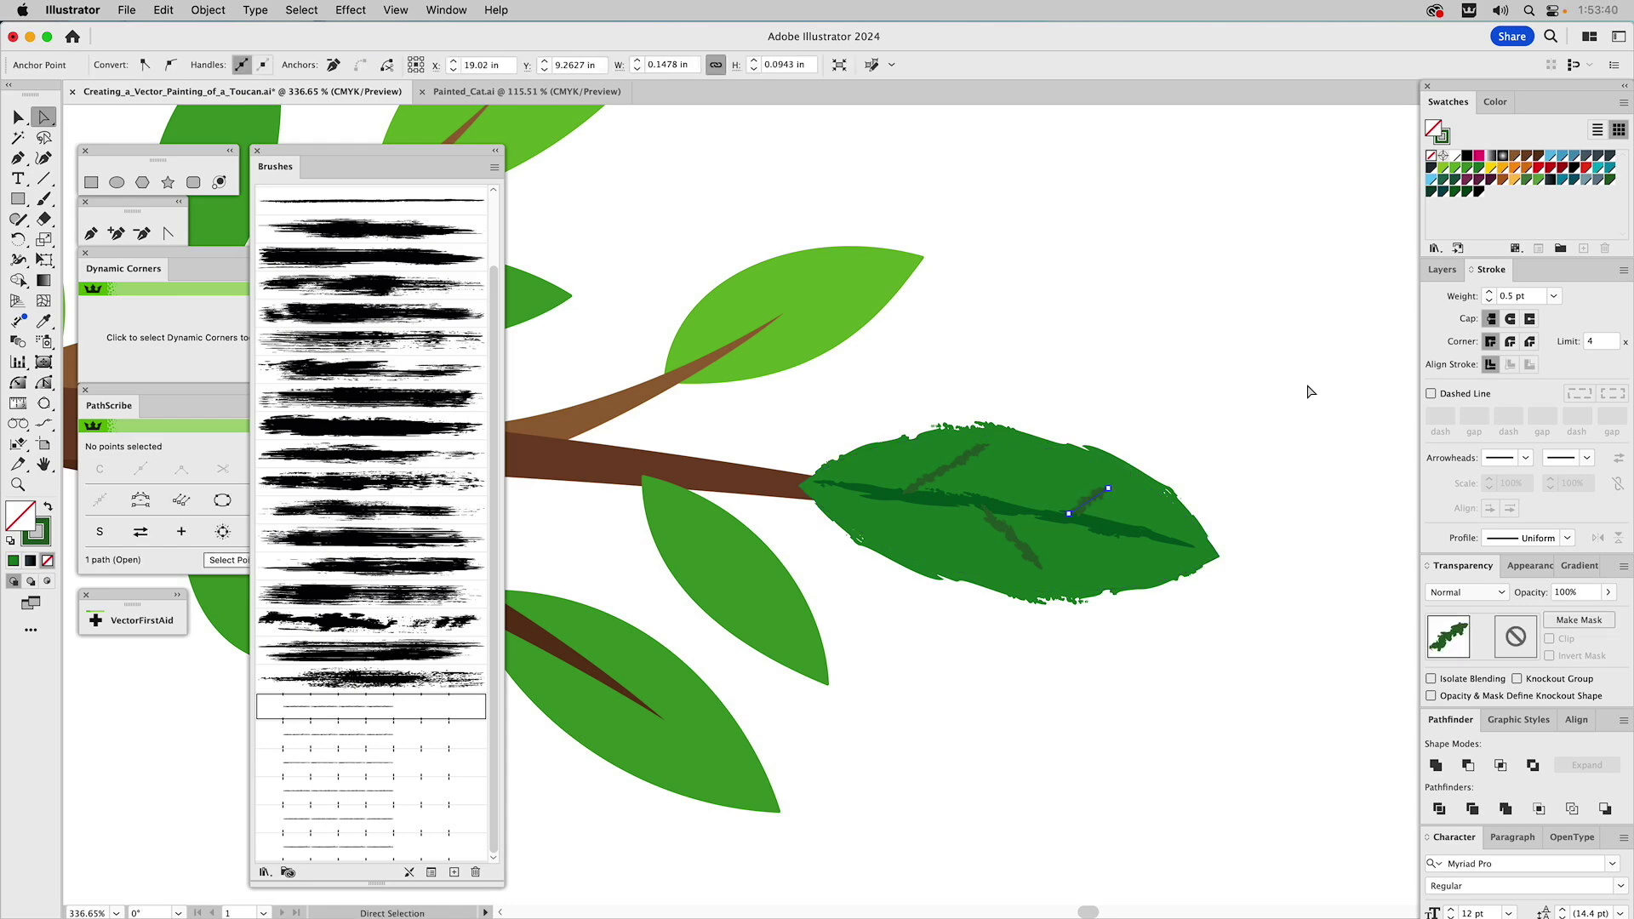
left_click(1553, 295)
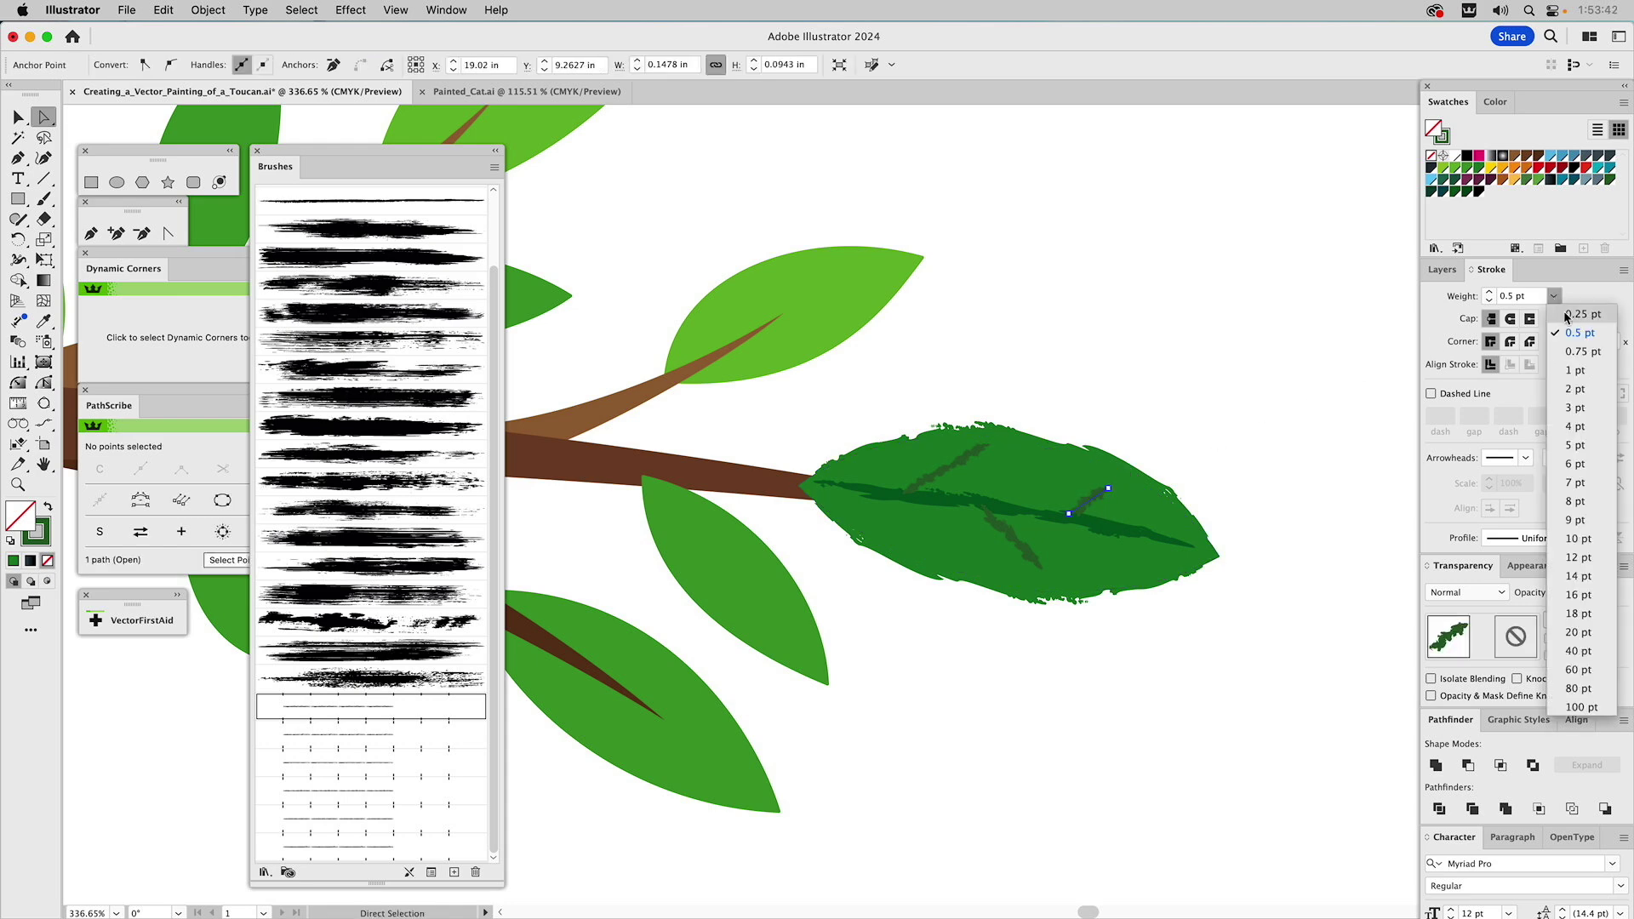
left_click(1568, 315)
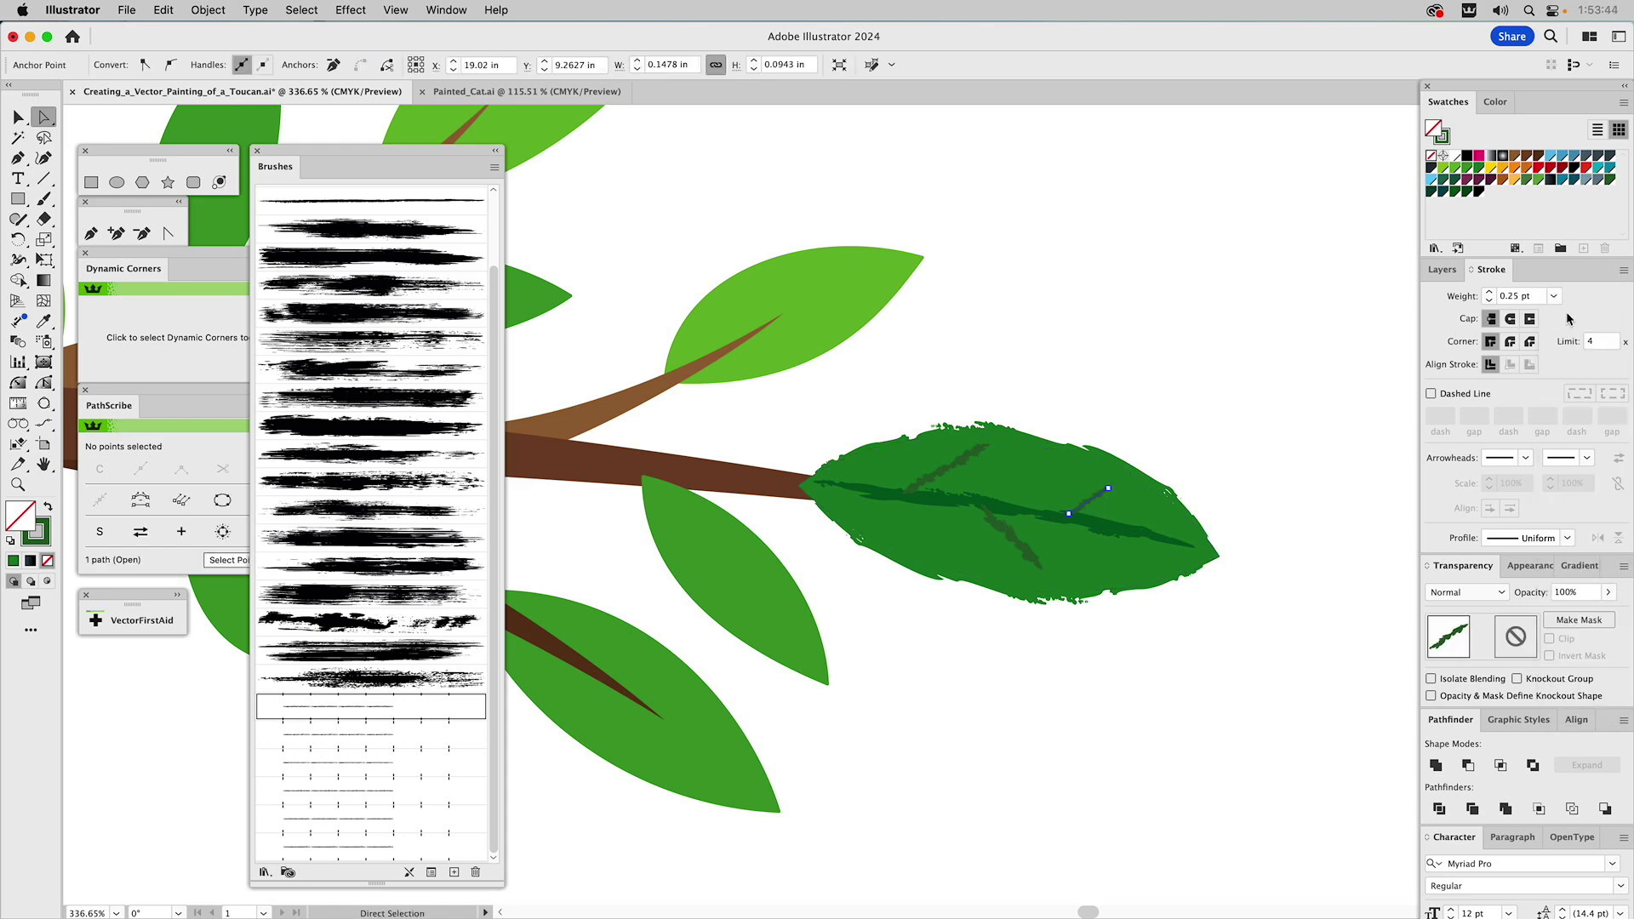
Set the short side vein's stroke weight to 0.45 pt and give all three side veins Multiply blending at 60% opacity.
left_click(1511, 295)
key("Return")
left_click(975, 465, "shift")
left_click(1005, 536, "shift")
left_click(1462, 592)
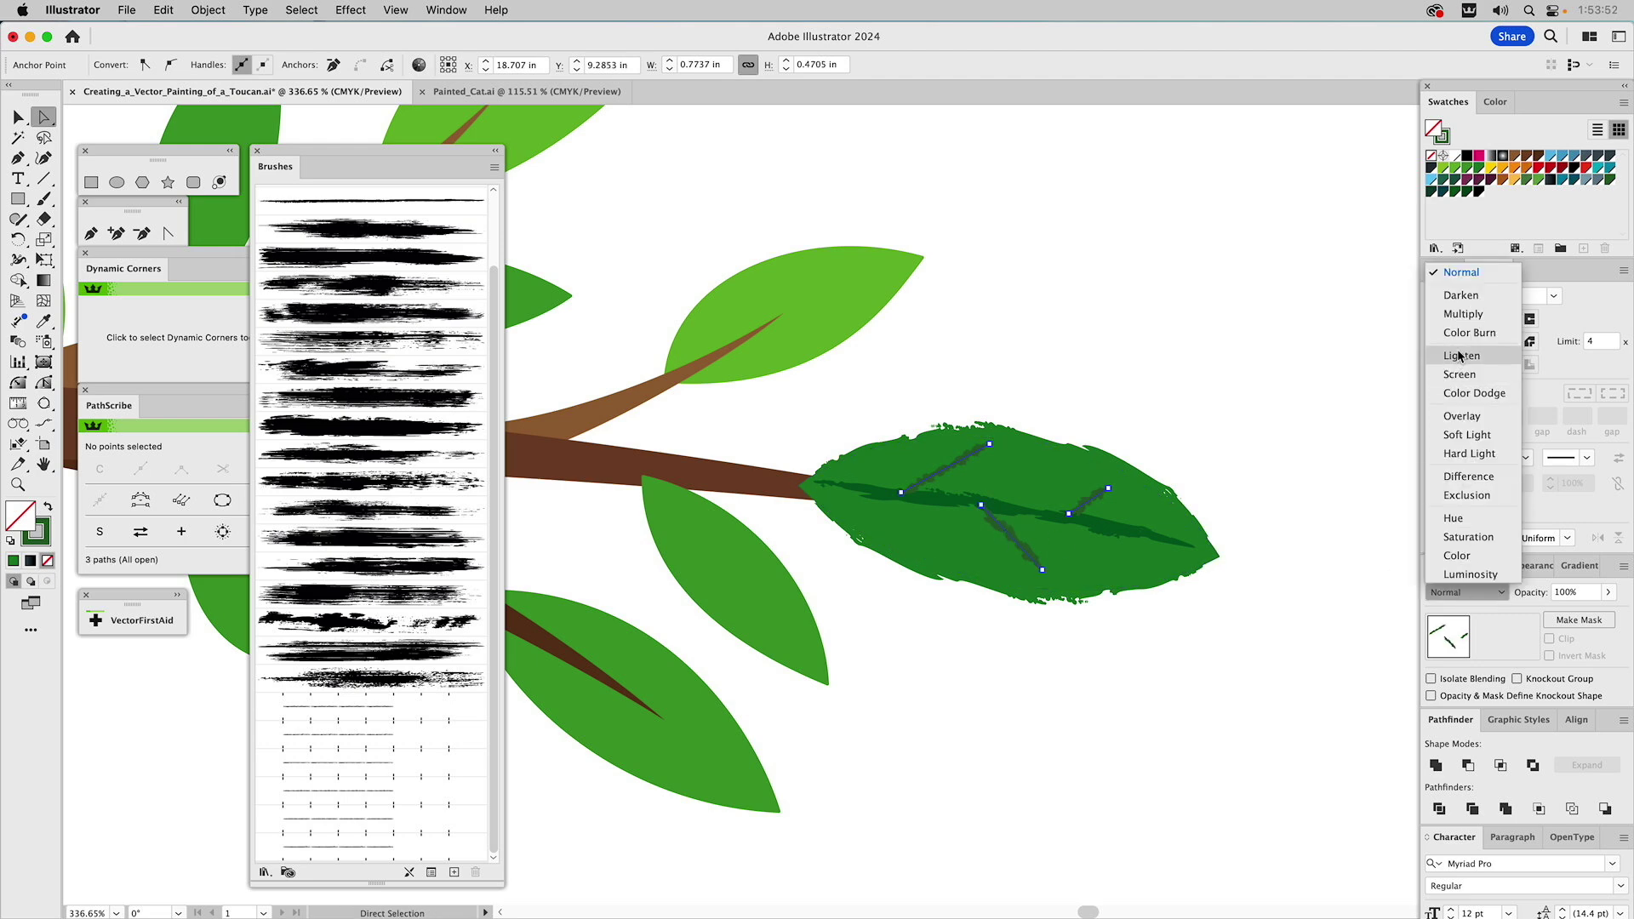
left_click(1463, 314)
left_click(1566, 592)
type("60")
key("Return")
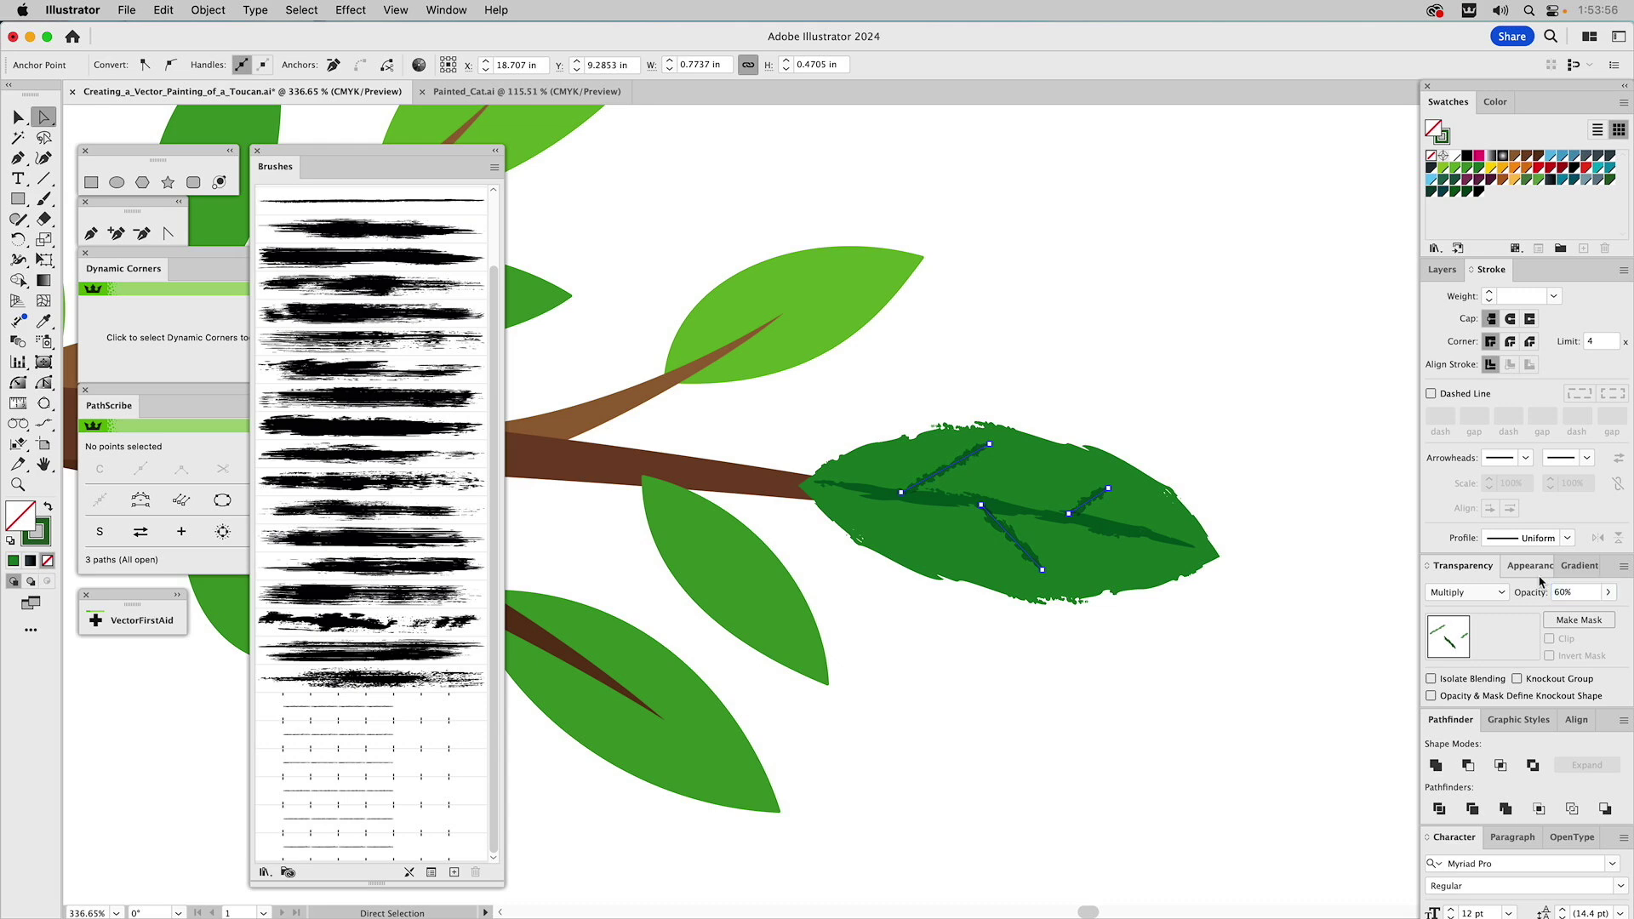
left_click(1097, 341)
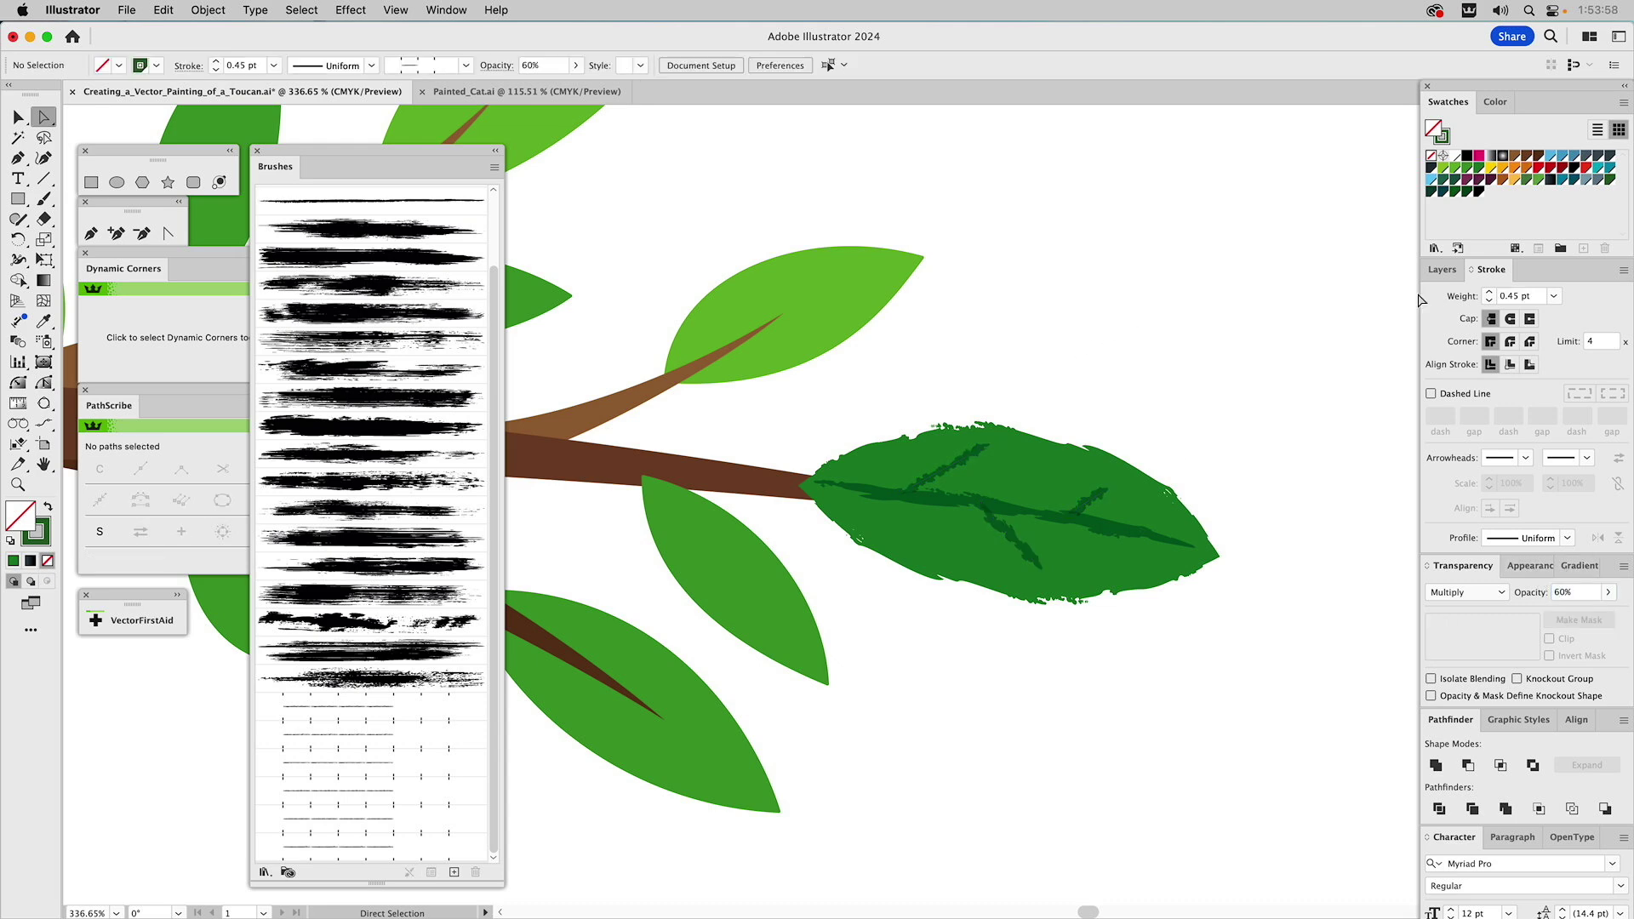
Paint a white highlight stroke in an arc along the leaf's upper half with the seventh visible rough brush and select it.
left_click(1442, 269)
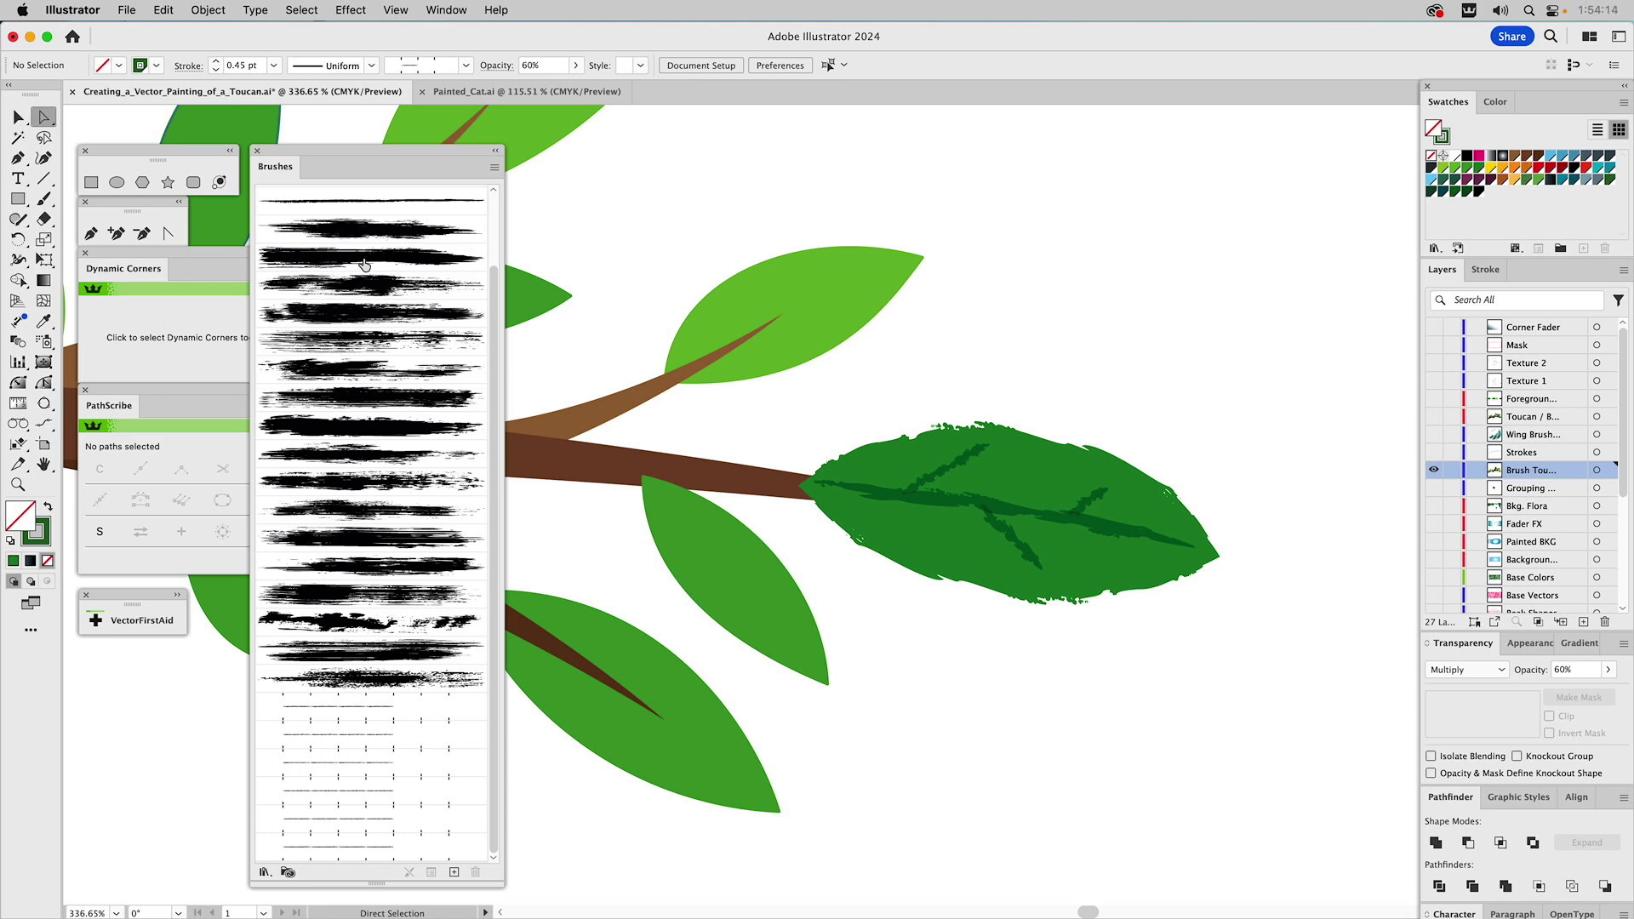
left_click(337, 372)
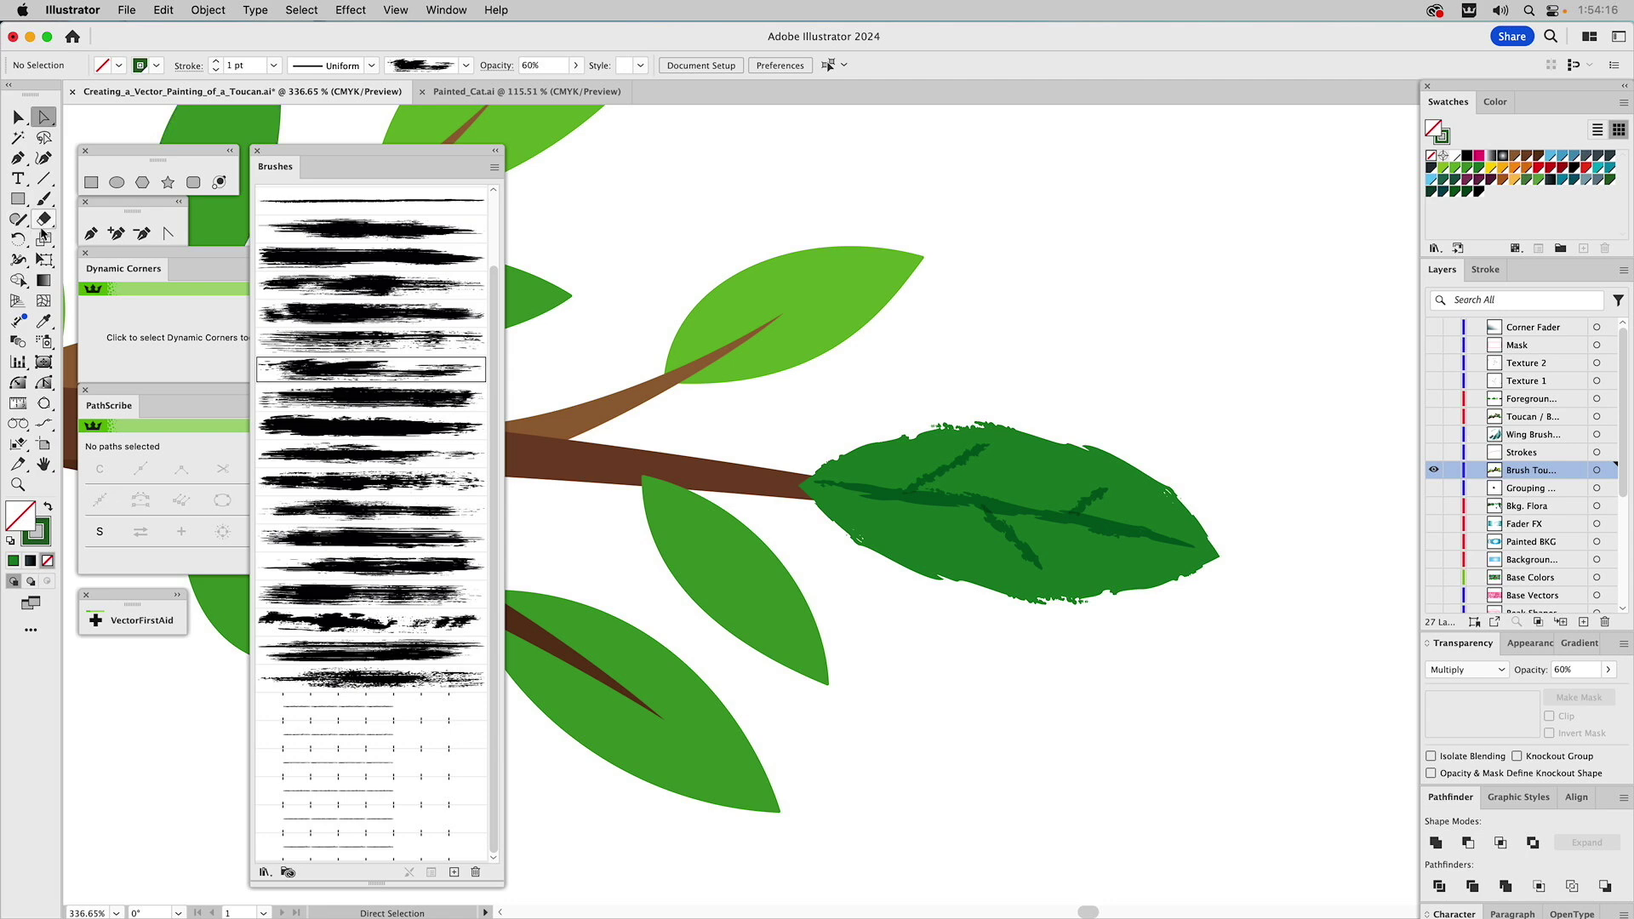
left_click(42, 200)
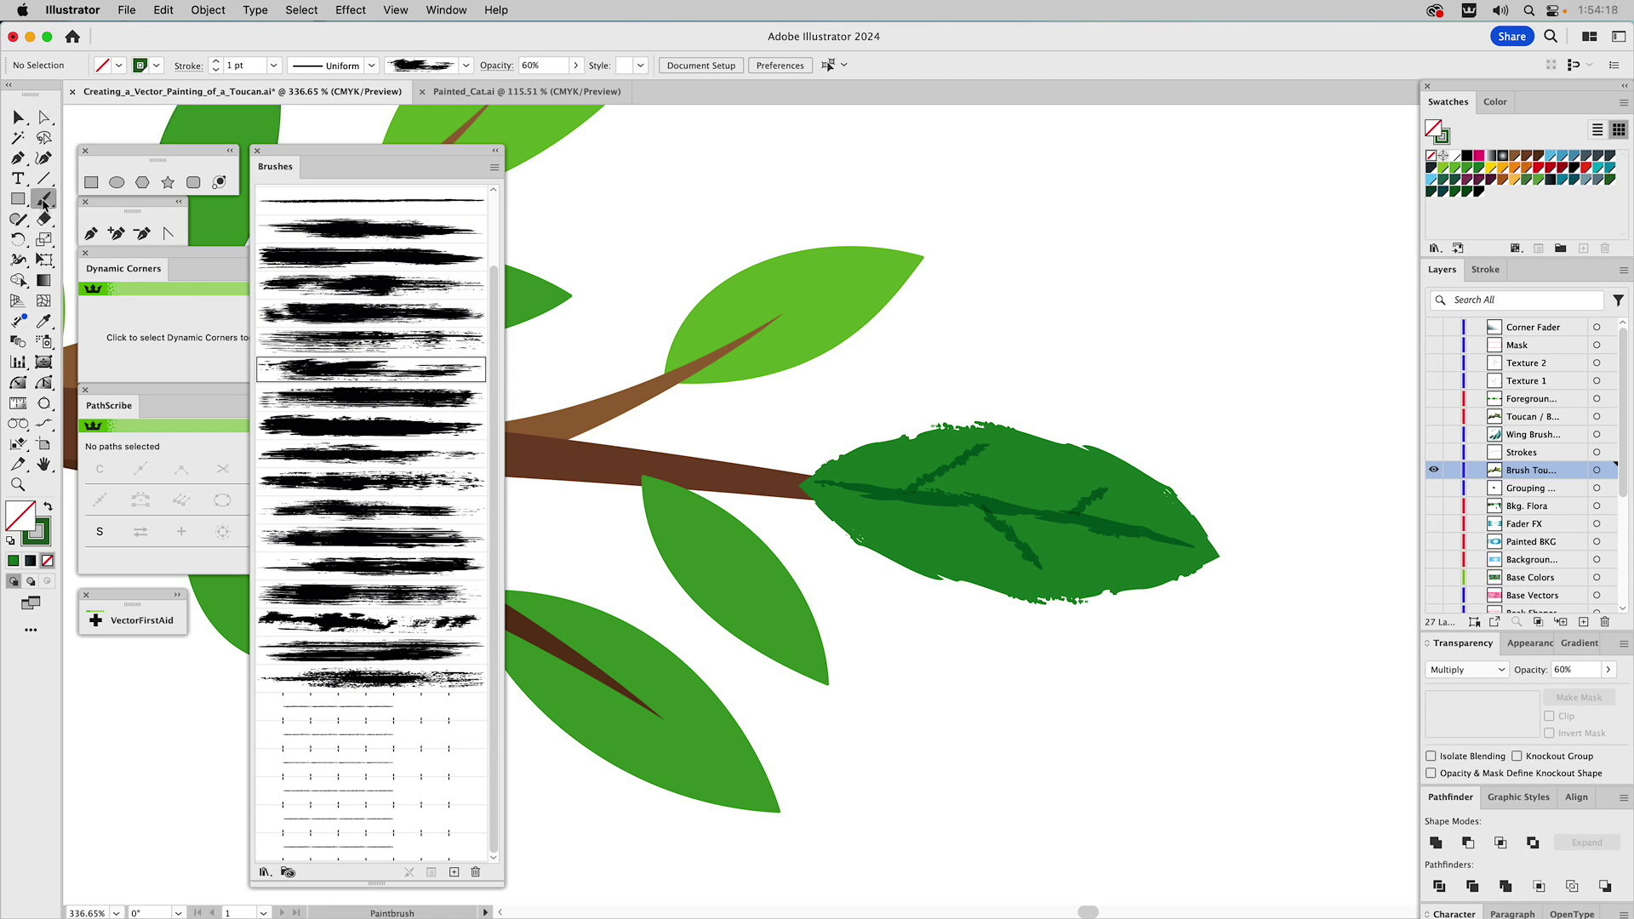
left_click(48, 532)
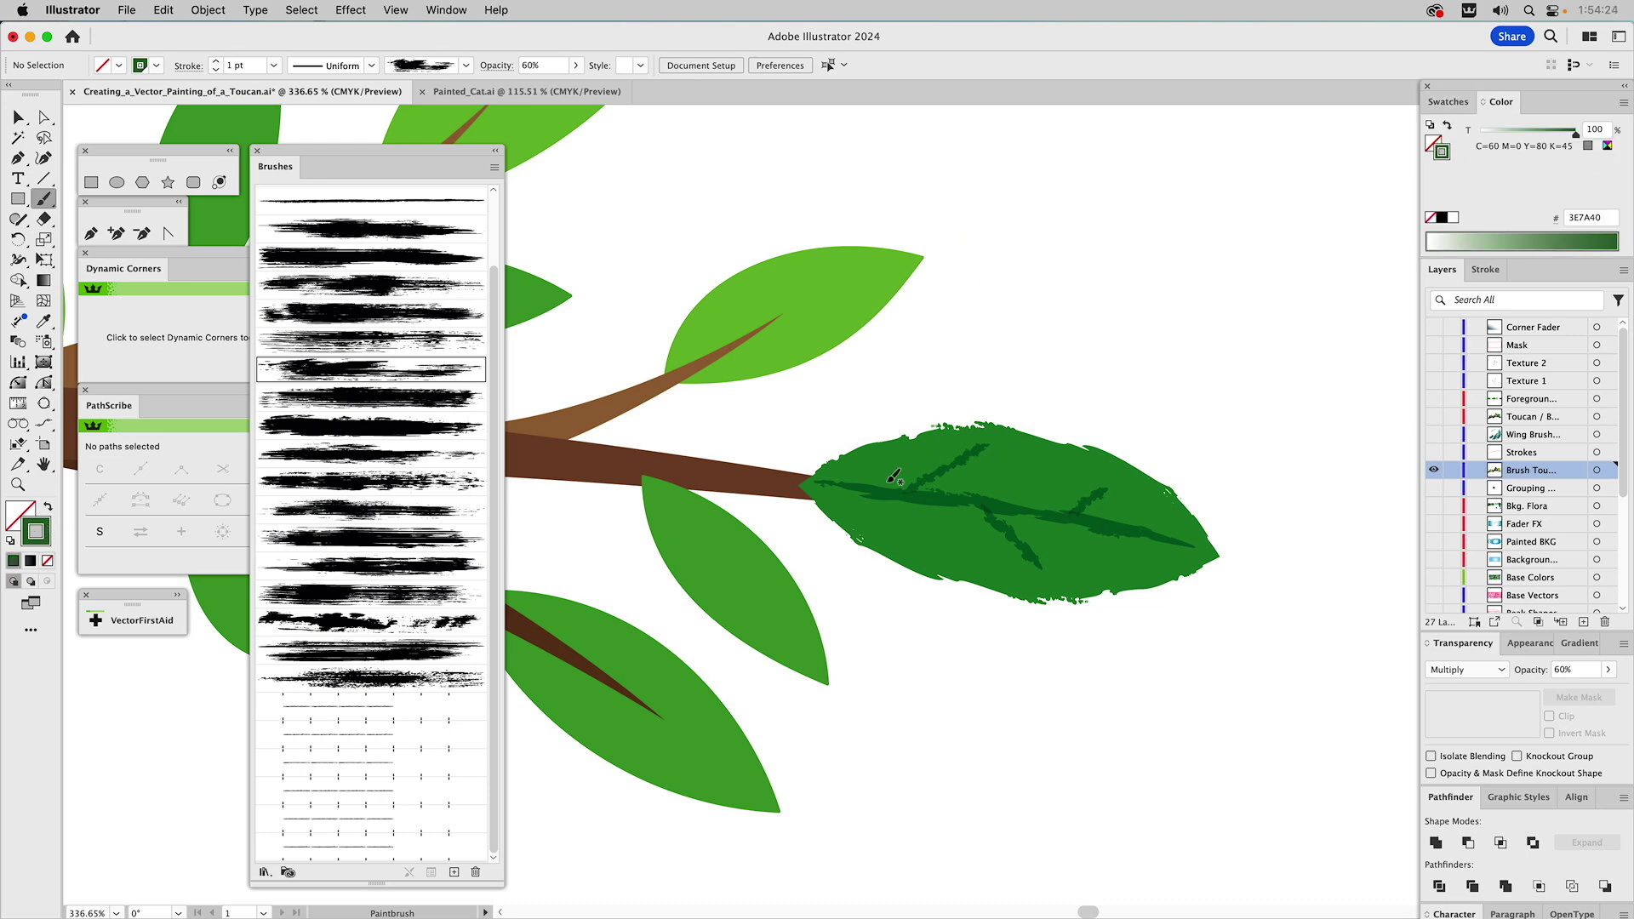
left_click(1449, 103)
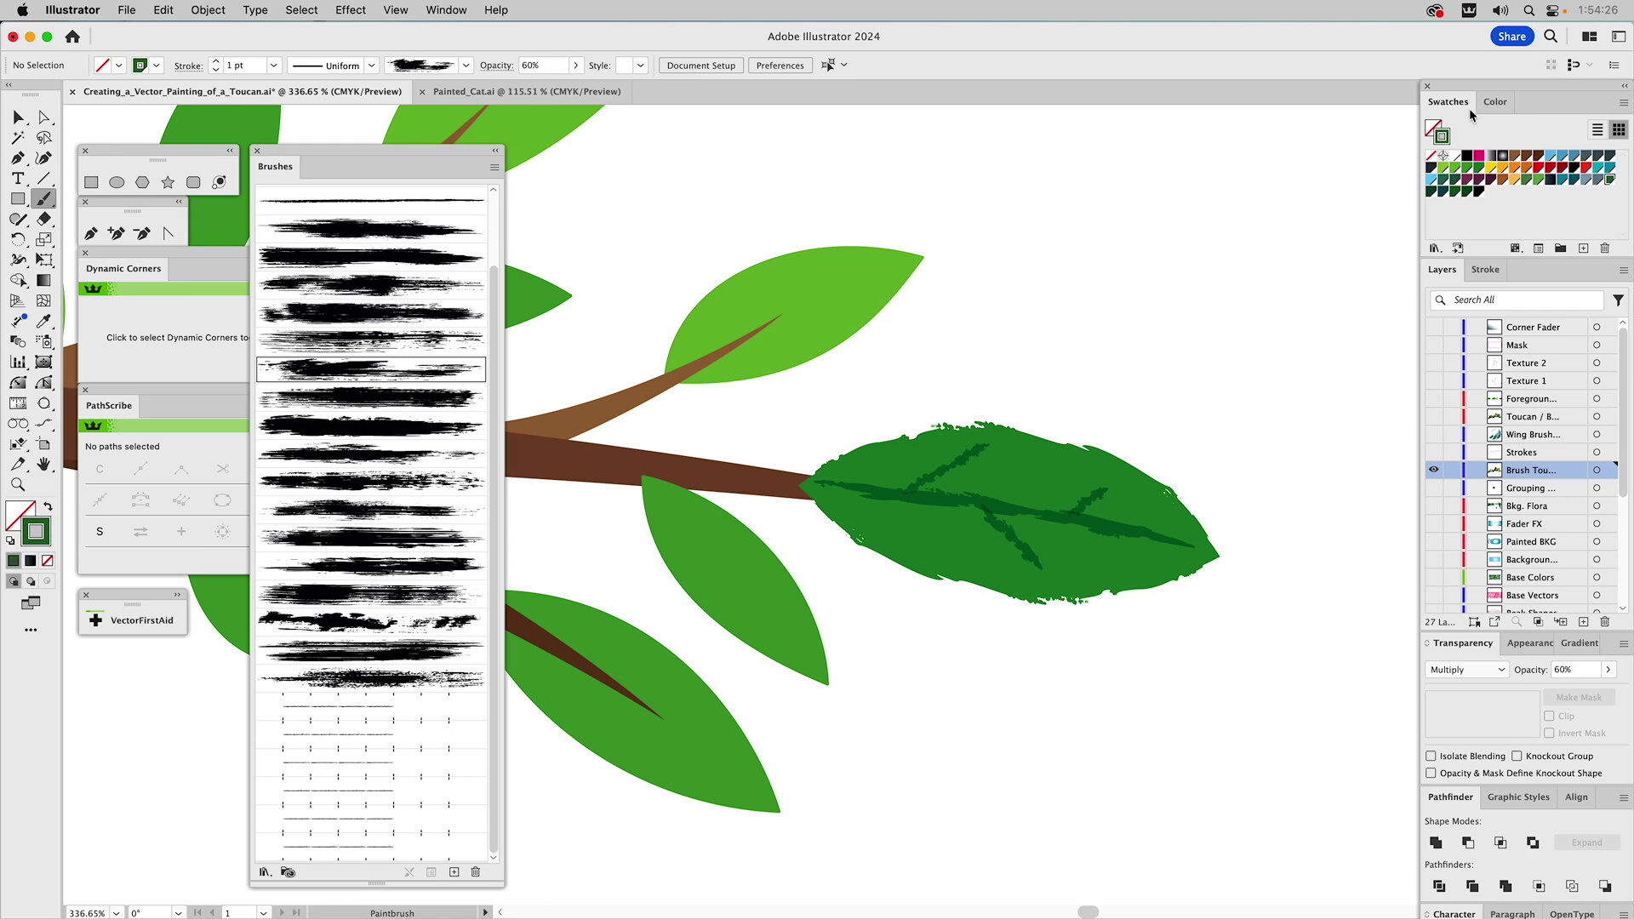
left_click(1455, 157)
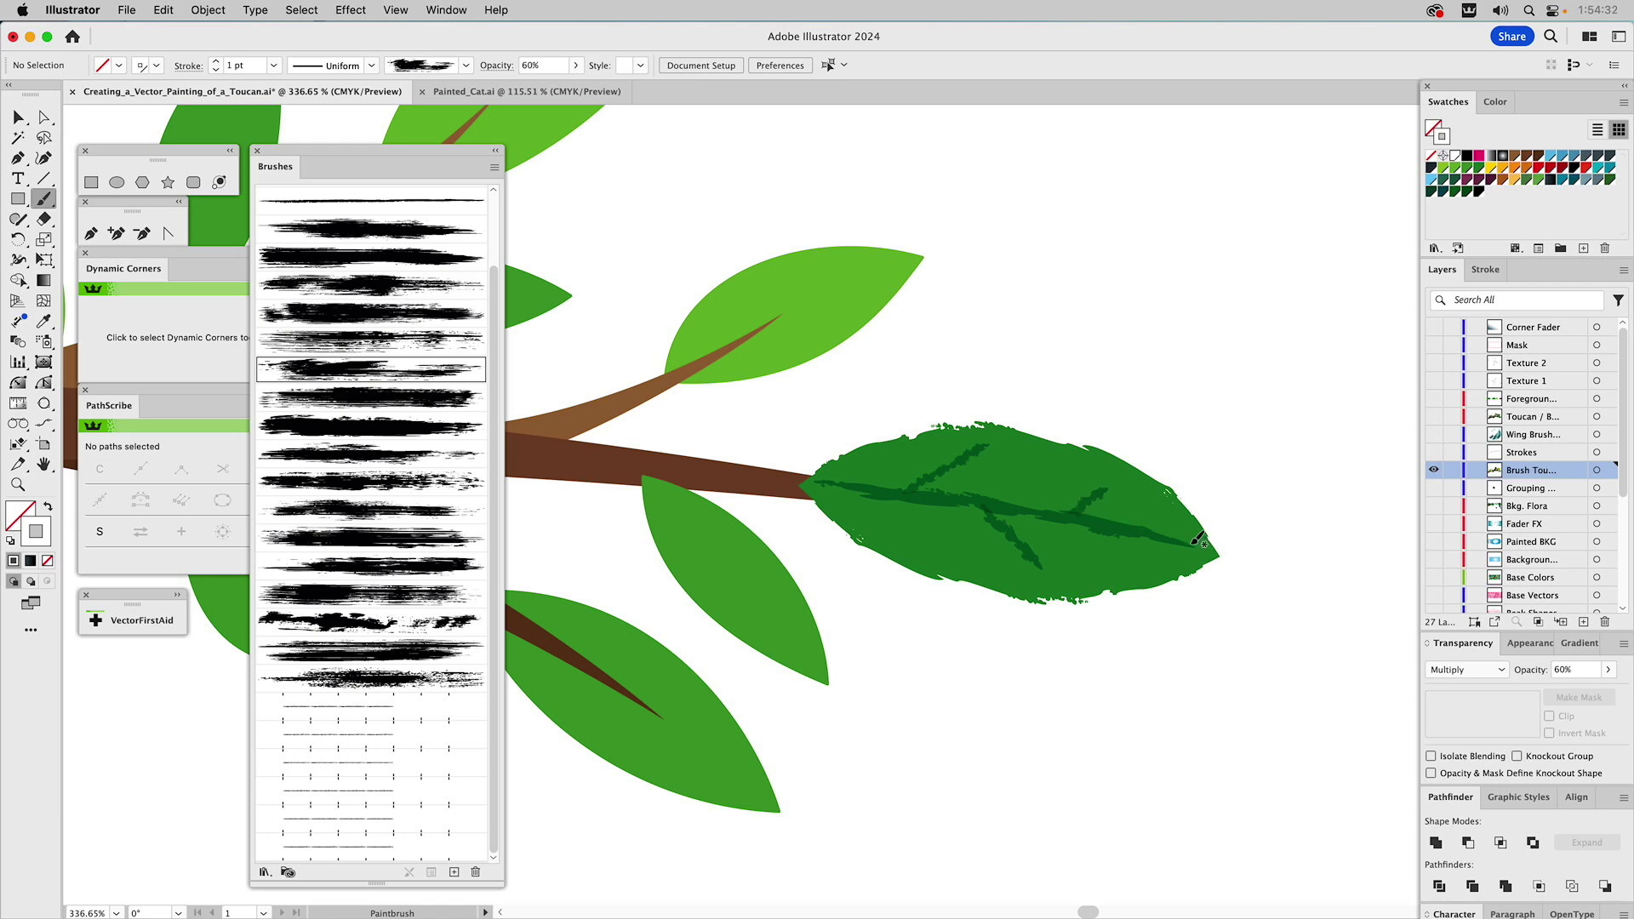
mouse_move(1198, 537)
left_mouse_down()
mouse_move(1138, 497)
mouse_move(995, 454)
mouse_move(849, 466)
left_mouse_up()
left_click(1030, 461, "super")
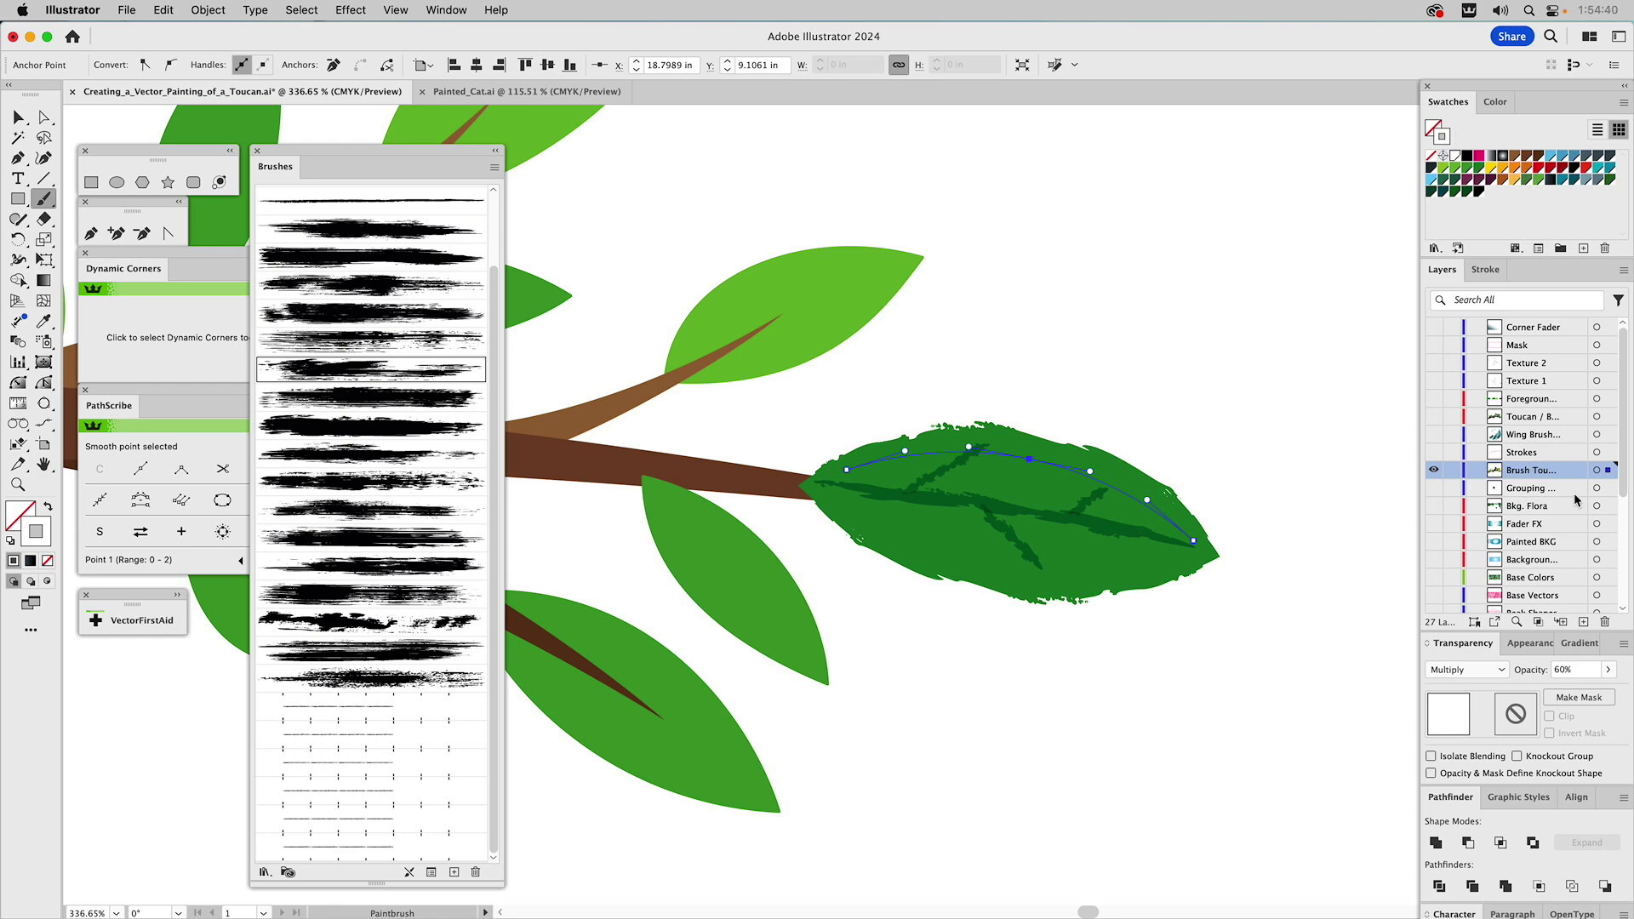
Set the white highlight stroke's blending mode to Normal and its weight to 0.4 pt.
left_click(1476, 673)
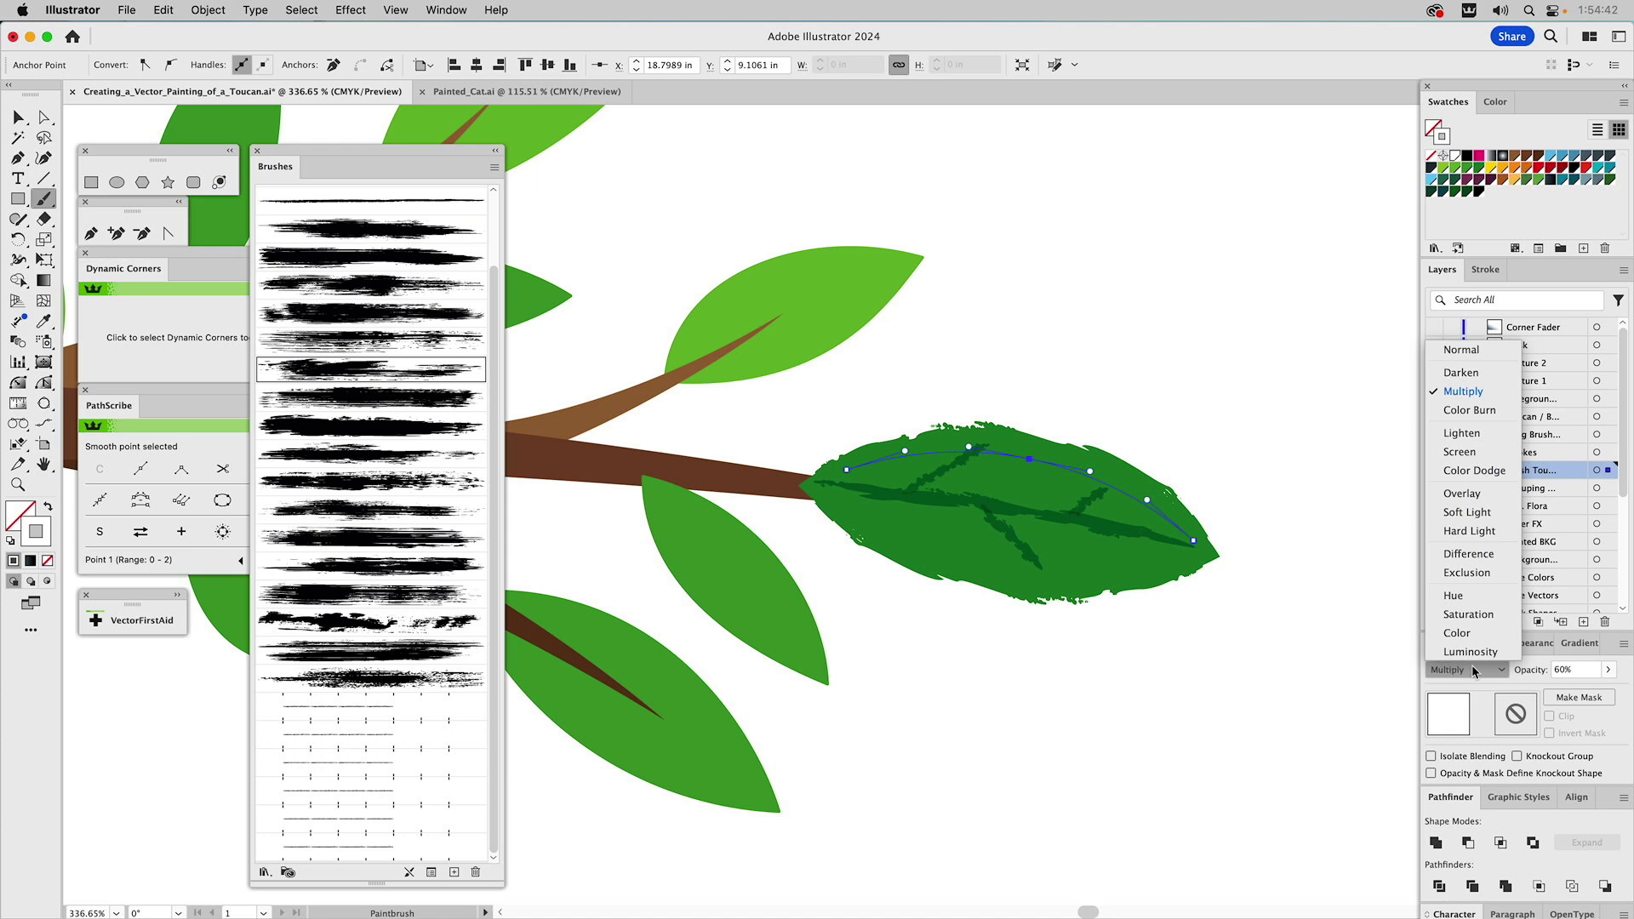
left_click(1462, 351)
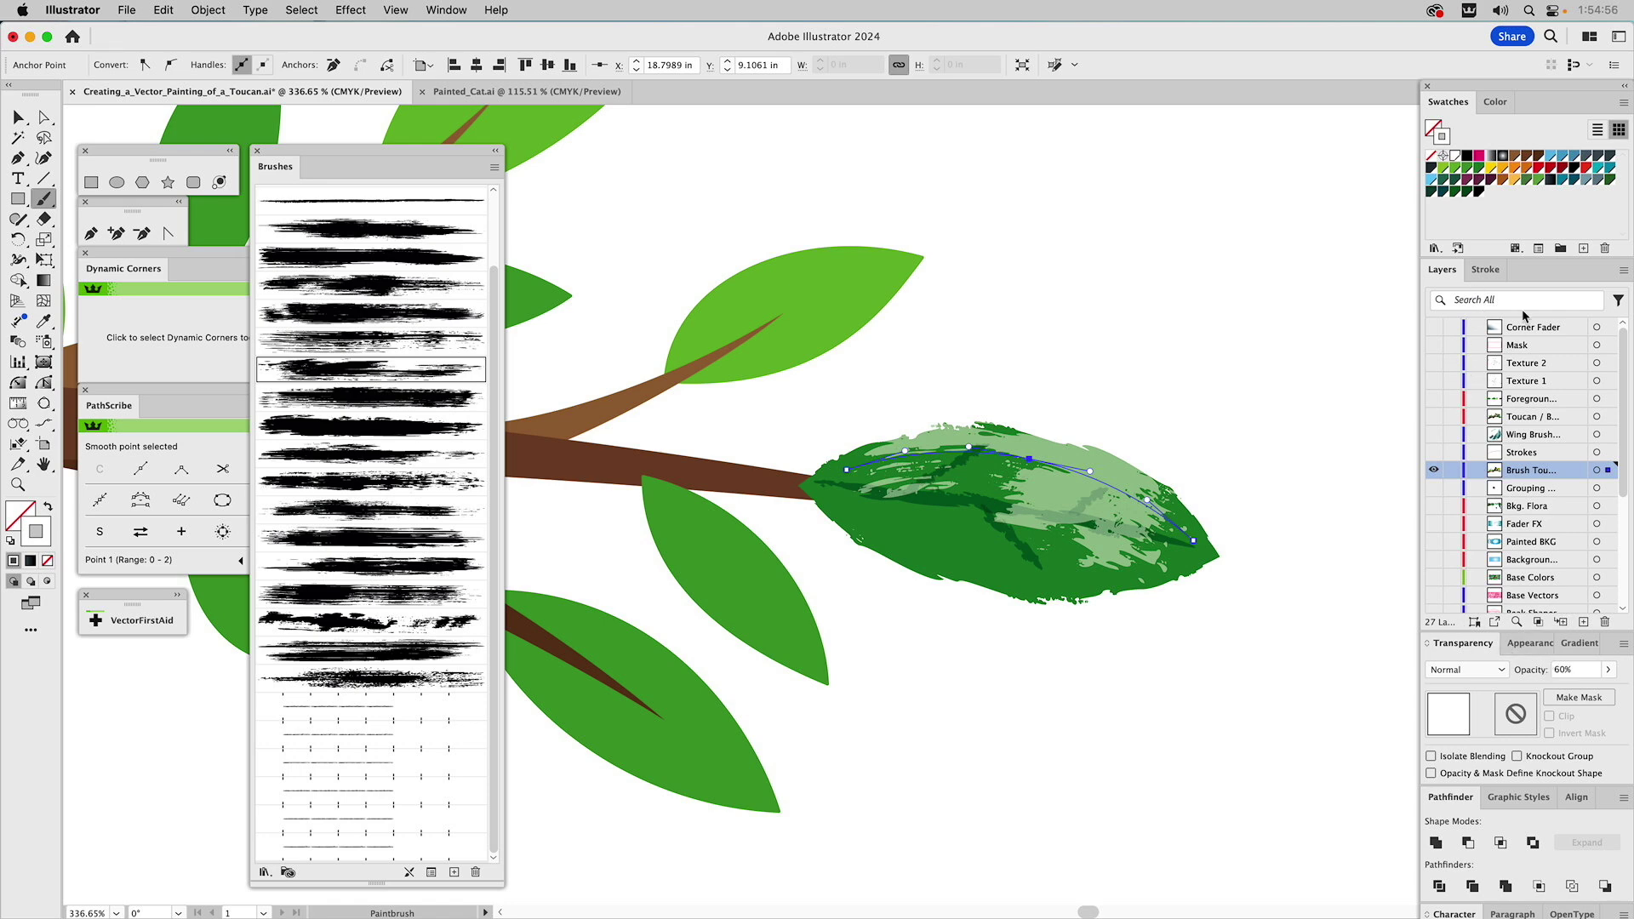
left_click(1486, 272)
left_click(1504, 297)
left_click(1489, 301)
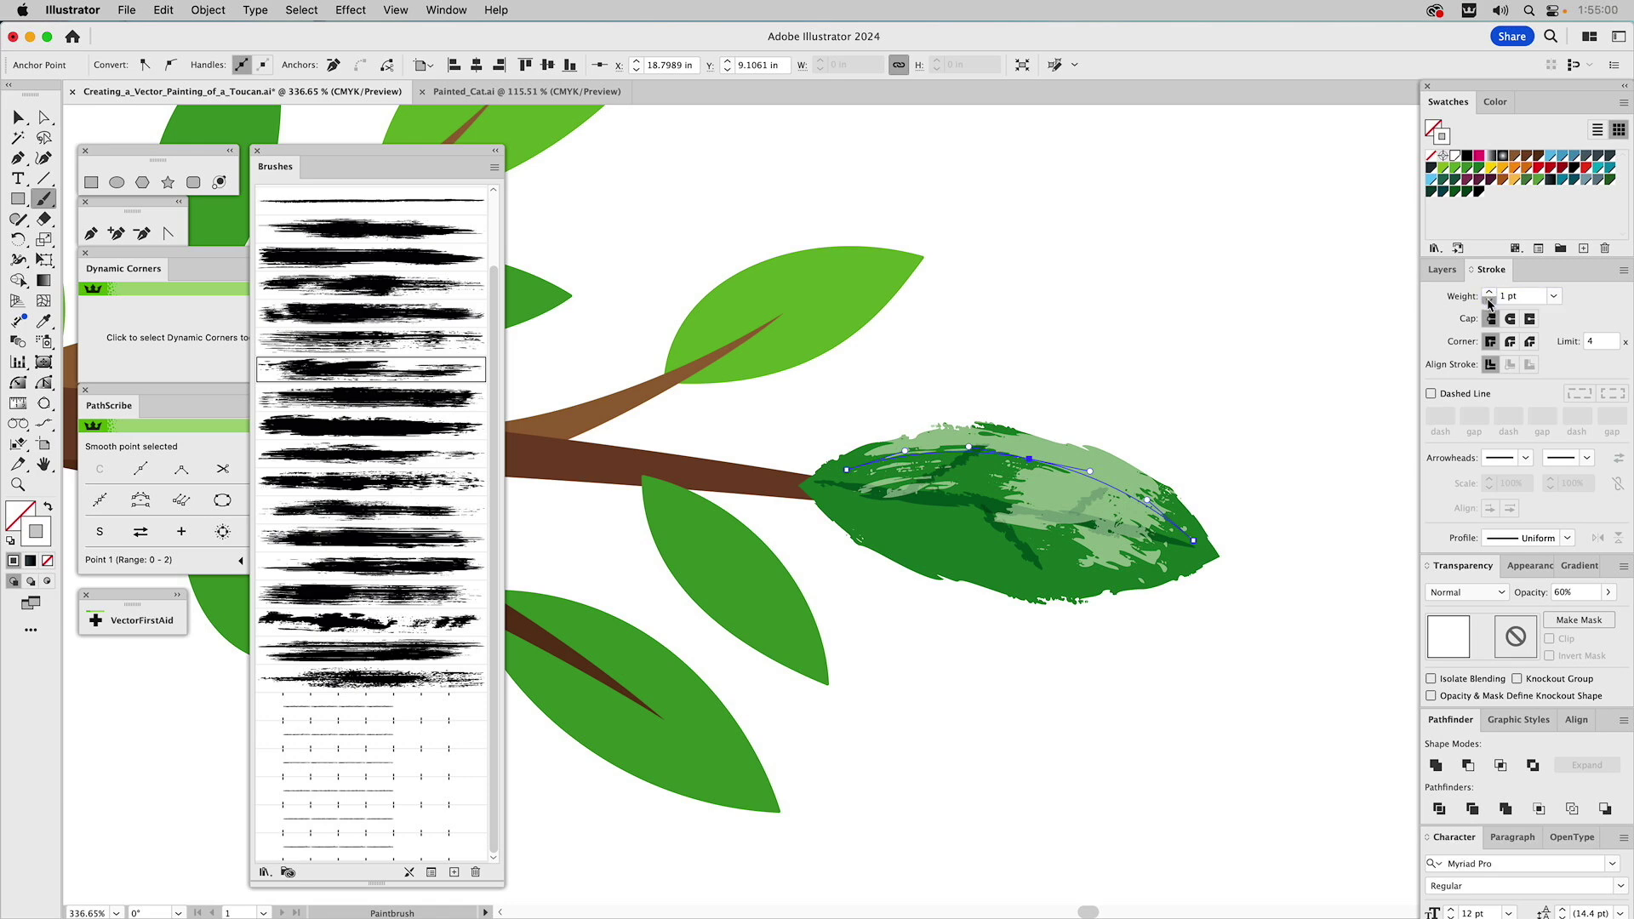
left_click(1489, 300)
left_click(1489, 301)
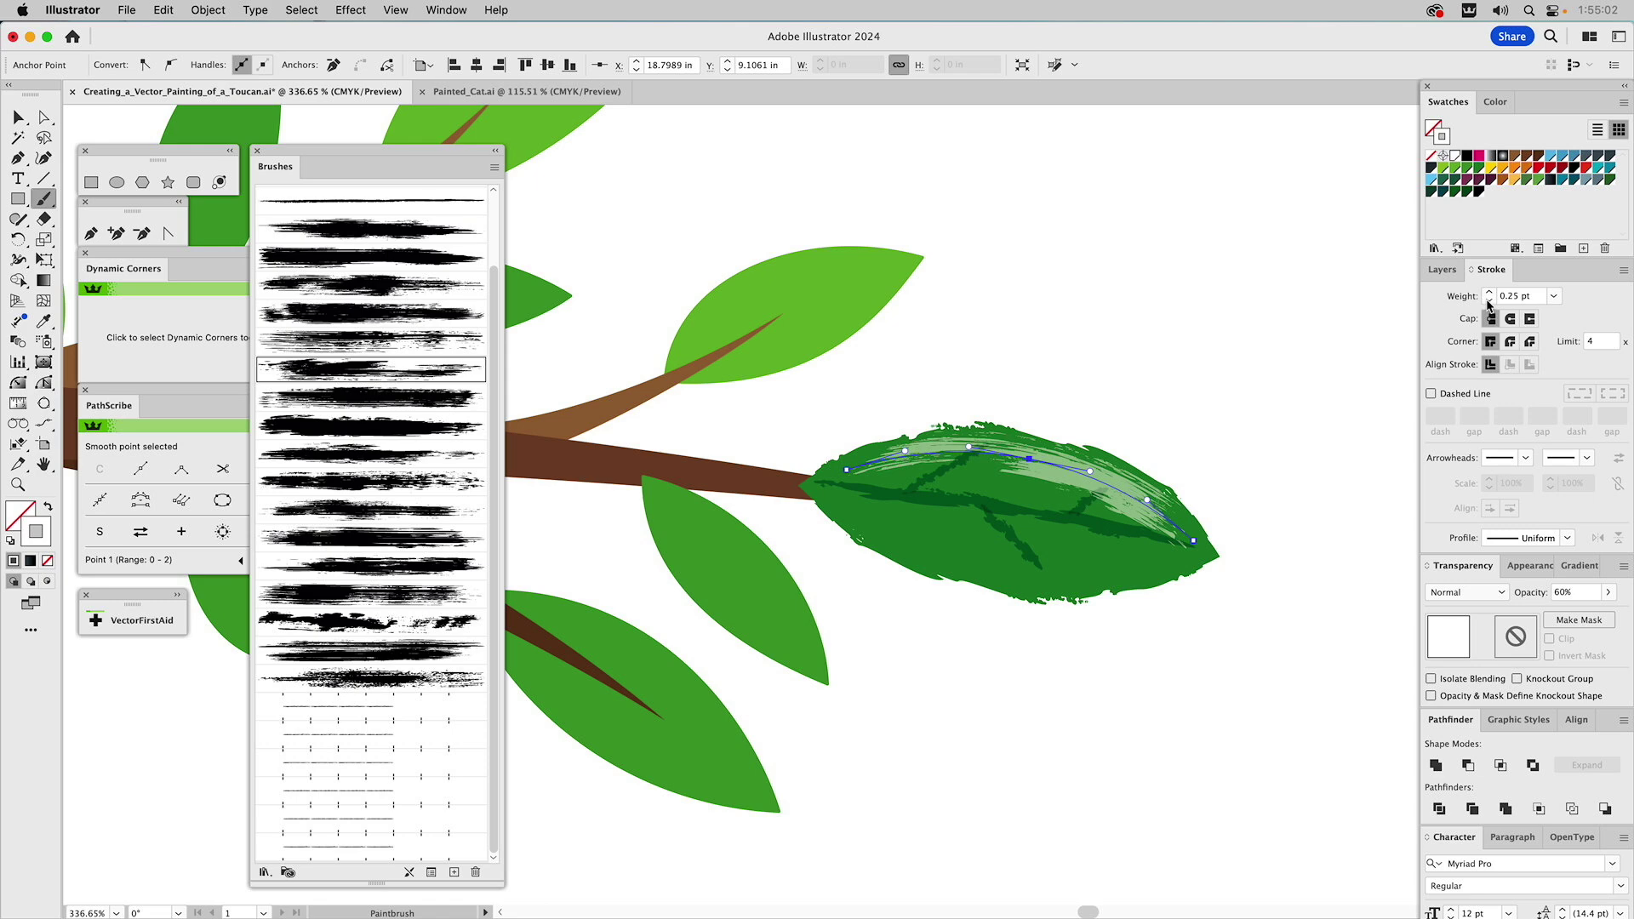
left_click(1510, 296)
key("BackSpace")
type("3")
type("4")
key("Return")
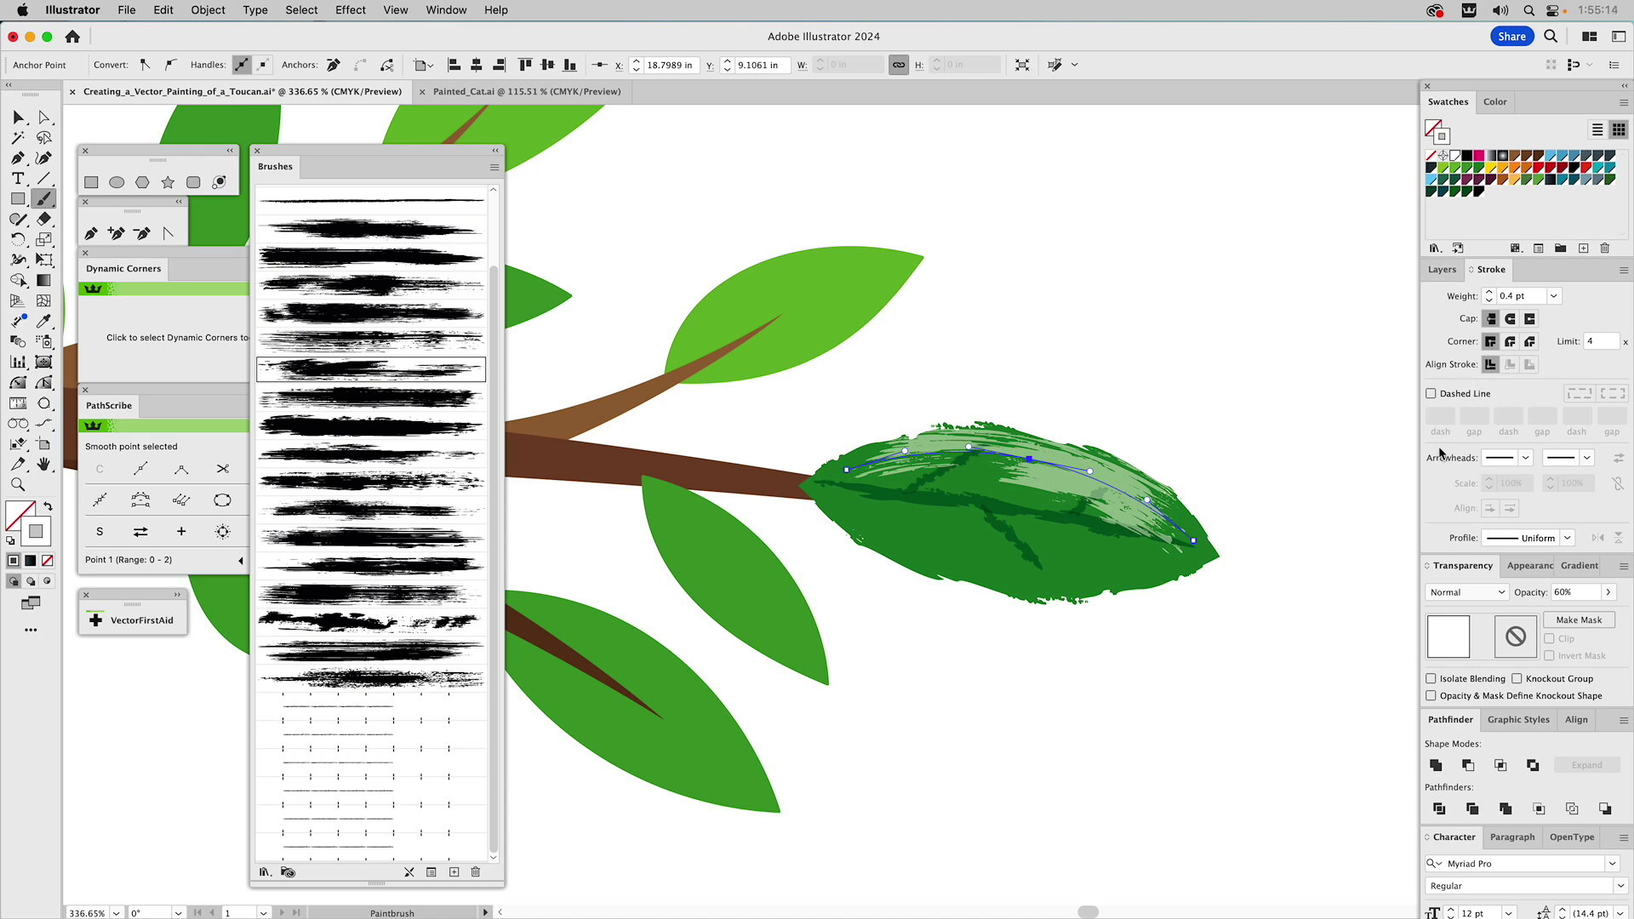
Set the white highlight's opacity to 24% after trying 20%, and deselect it.
left_click(1563, 596)
type("20")
key("Return")
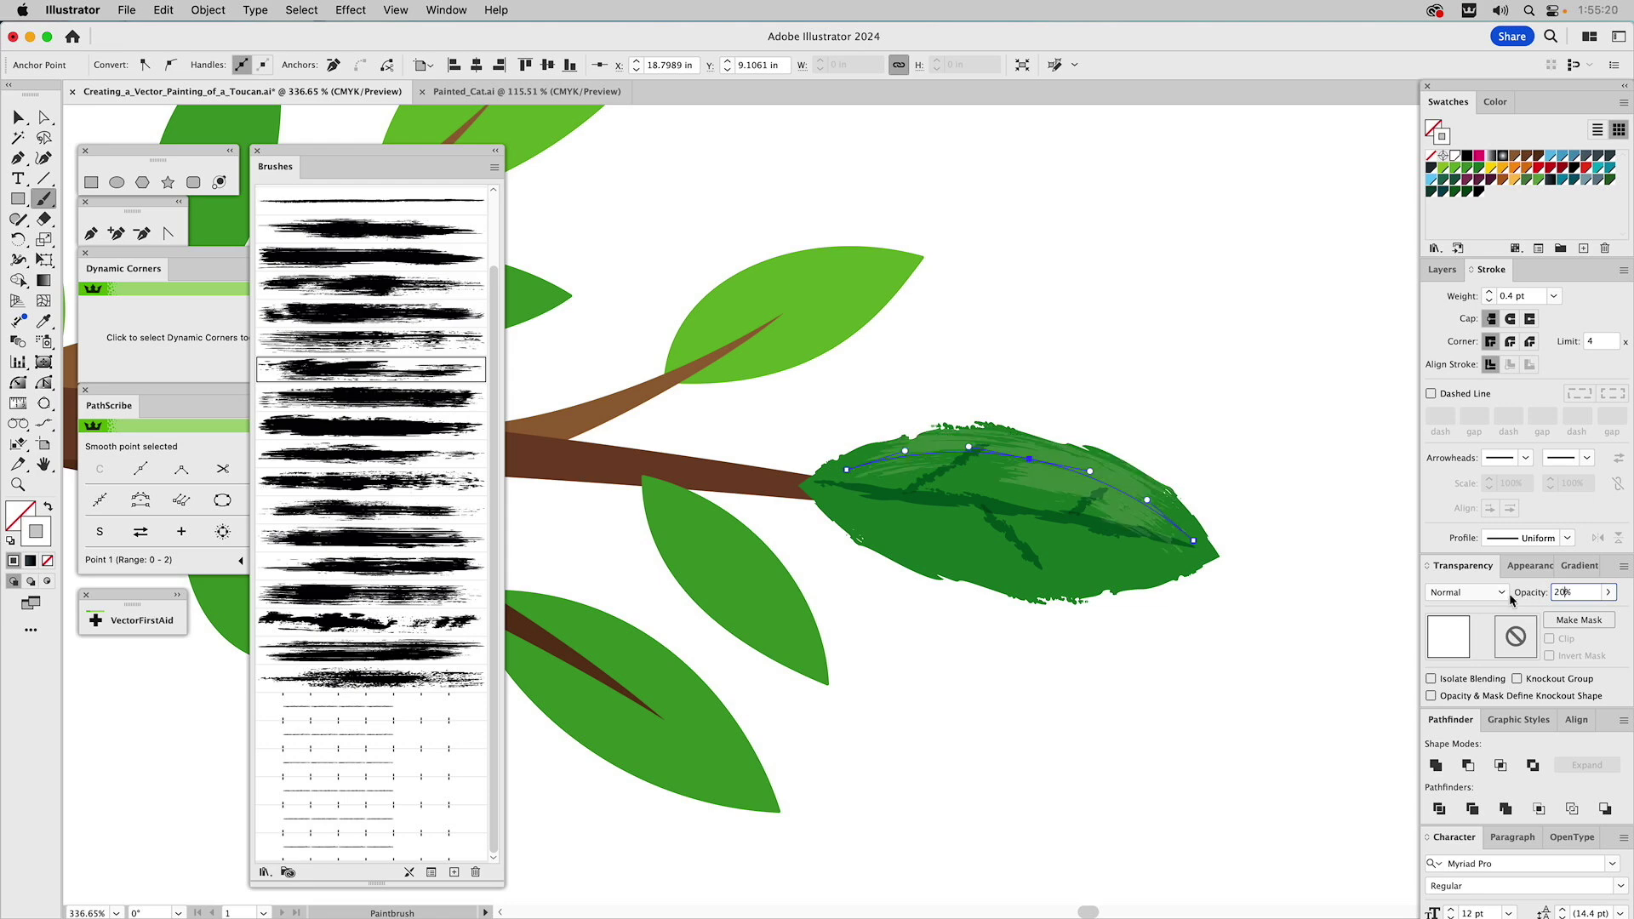
left_click(1563, 592)
type("24")
key("Return")
key("super+shift+a")
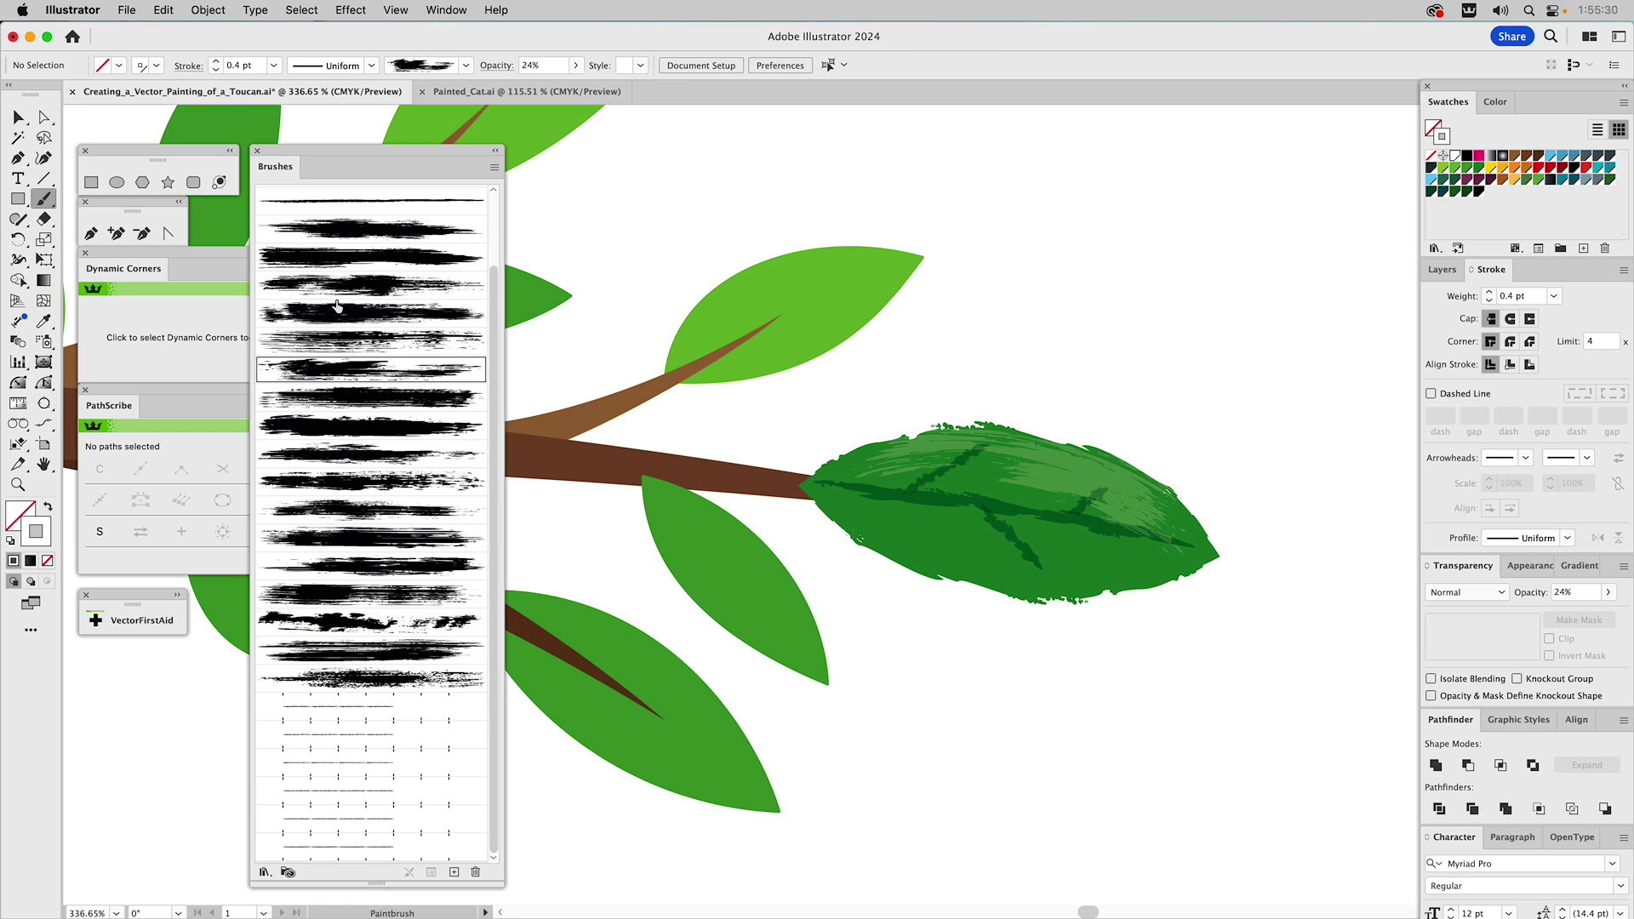
Paint a curved stroke along the leaf's lower half with the fifth visible rough brush and color it dark green.
left_click(315, 320)
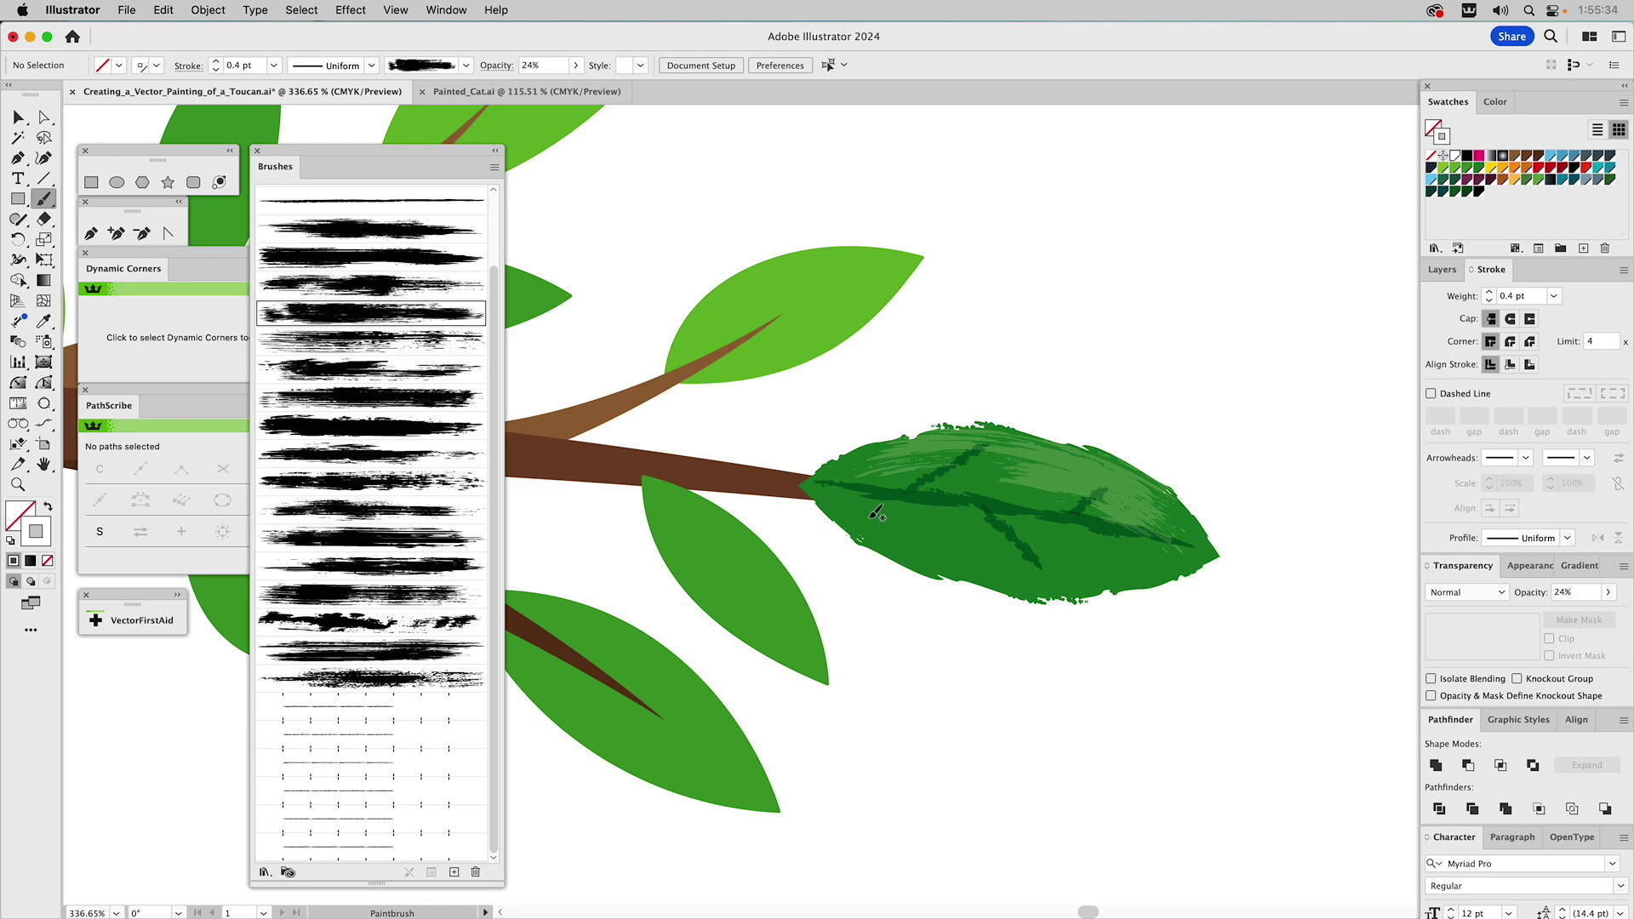
mouse_move(849, 510)
left_mouse_down()
mouse_move(1027, 571)
mouse_move(1184, 551)
left_mouse_up()
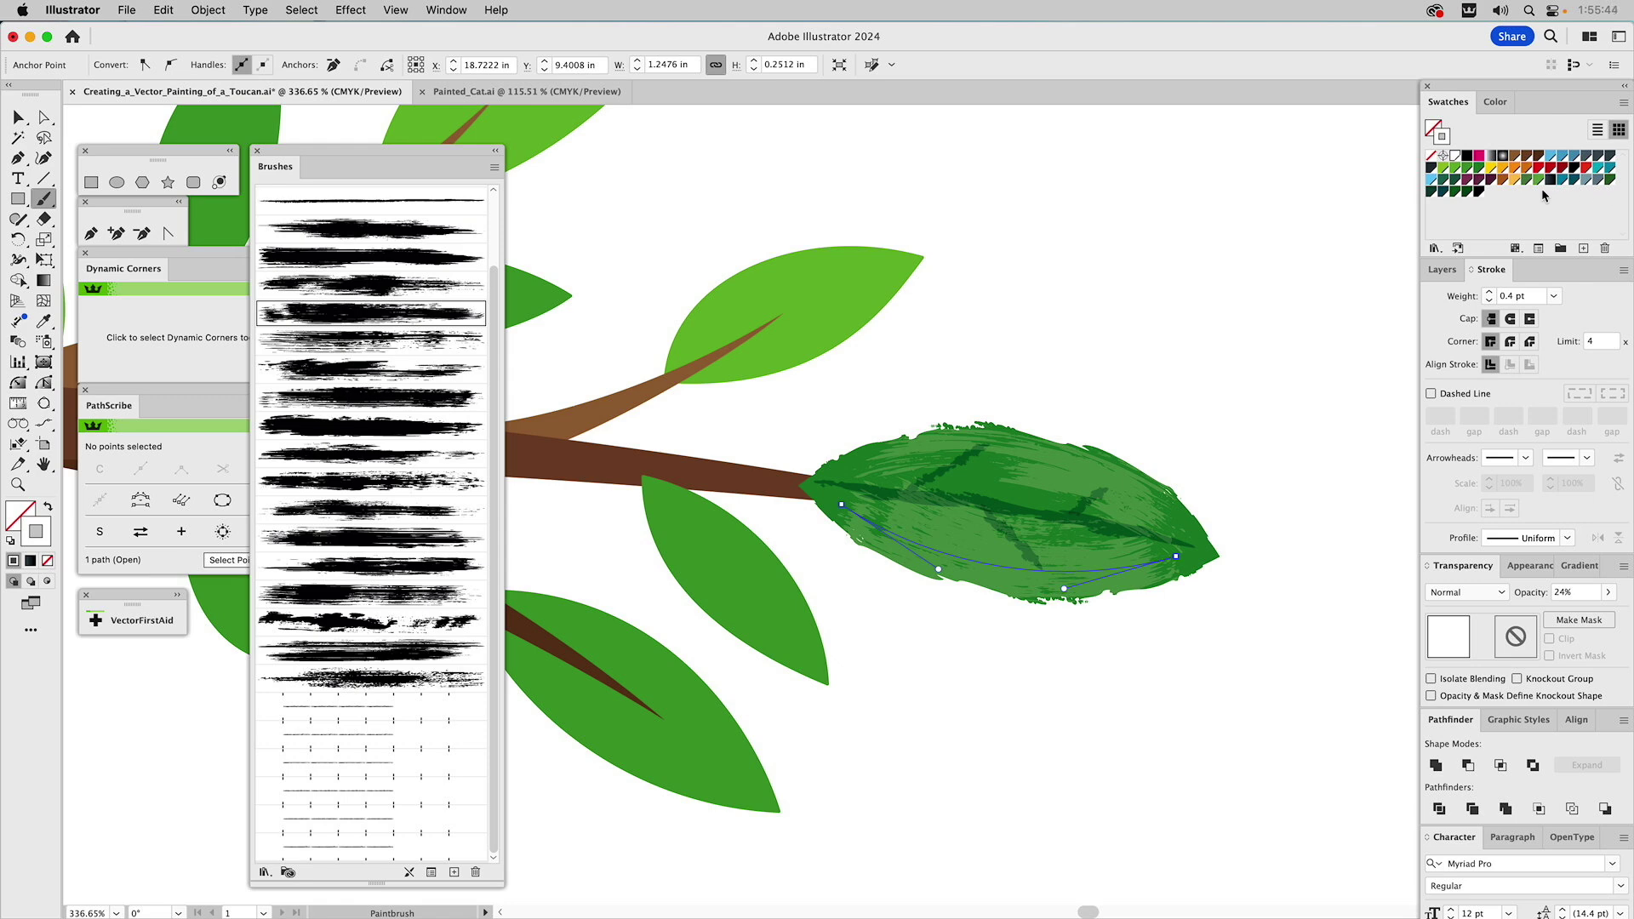
left_click_drag(1526, 180, 1447, 138)
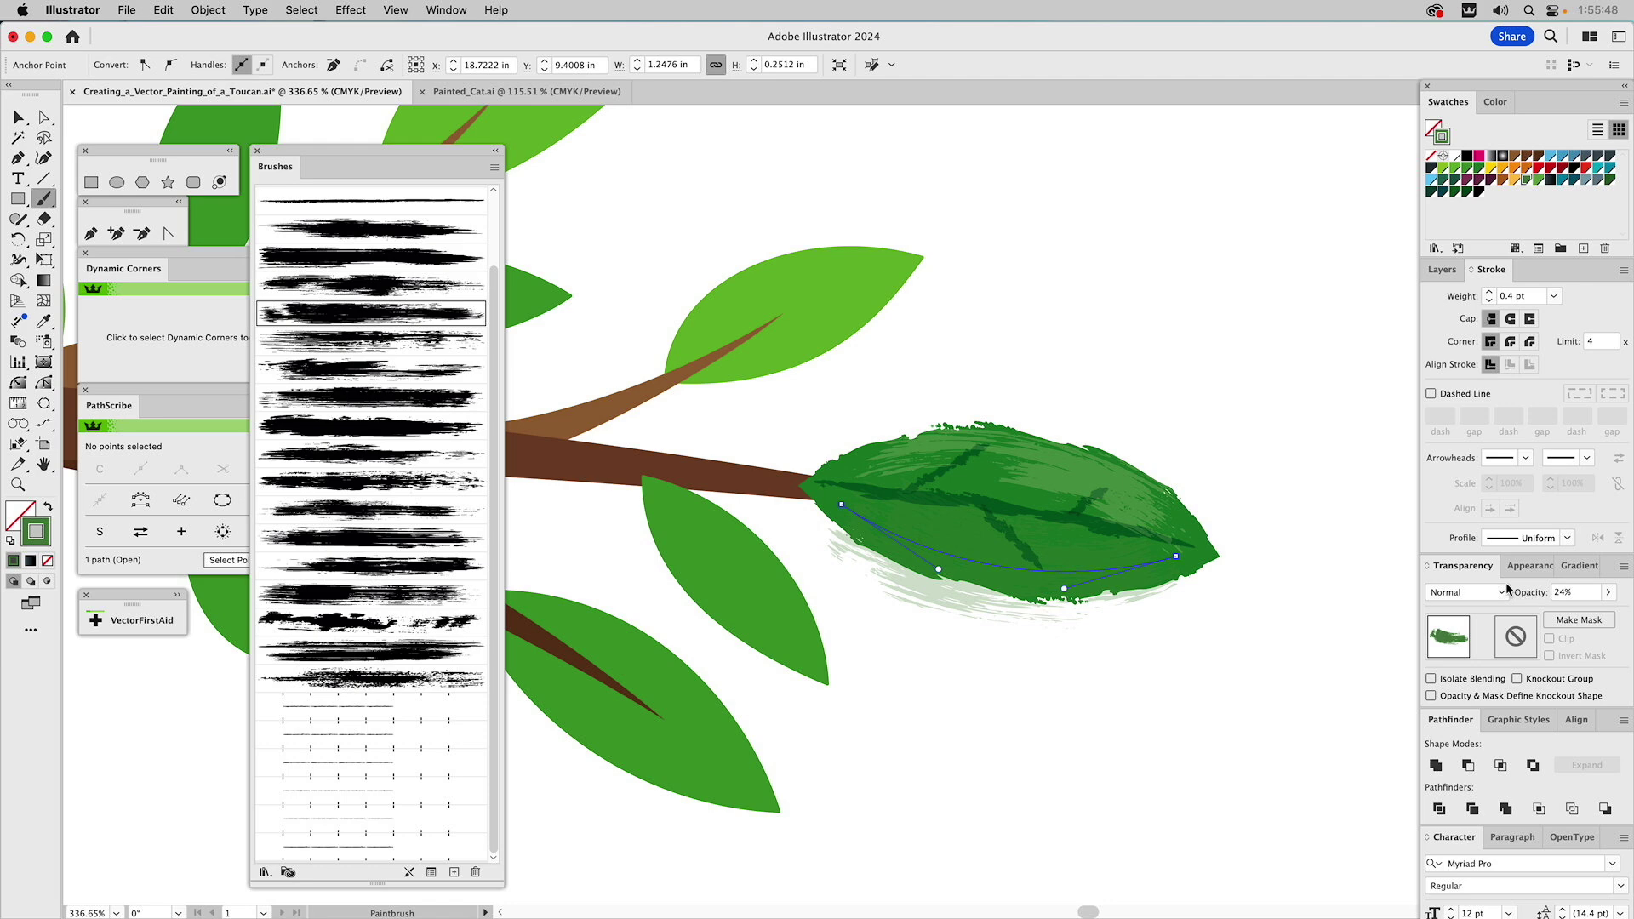
Set the dark green shadow stroke's blending mode to Multiply and its opacity to 60%.
left_click(1482, 595)
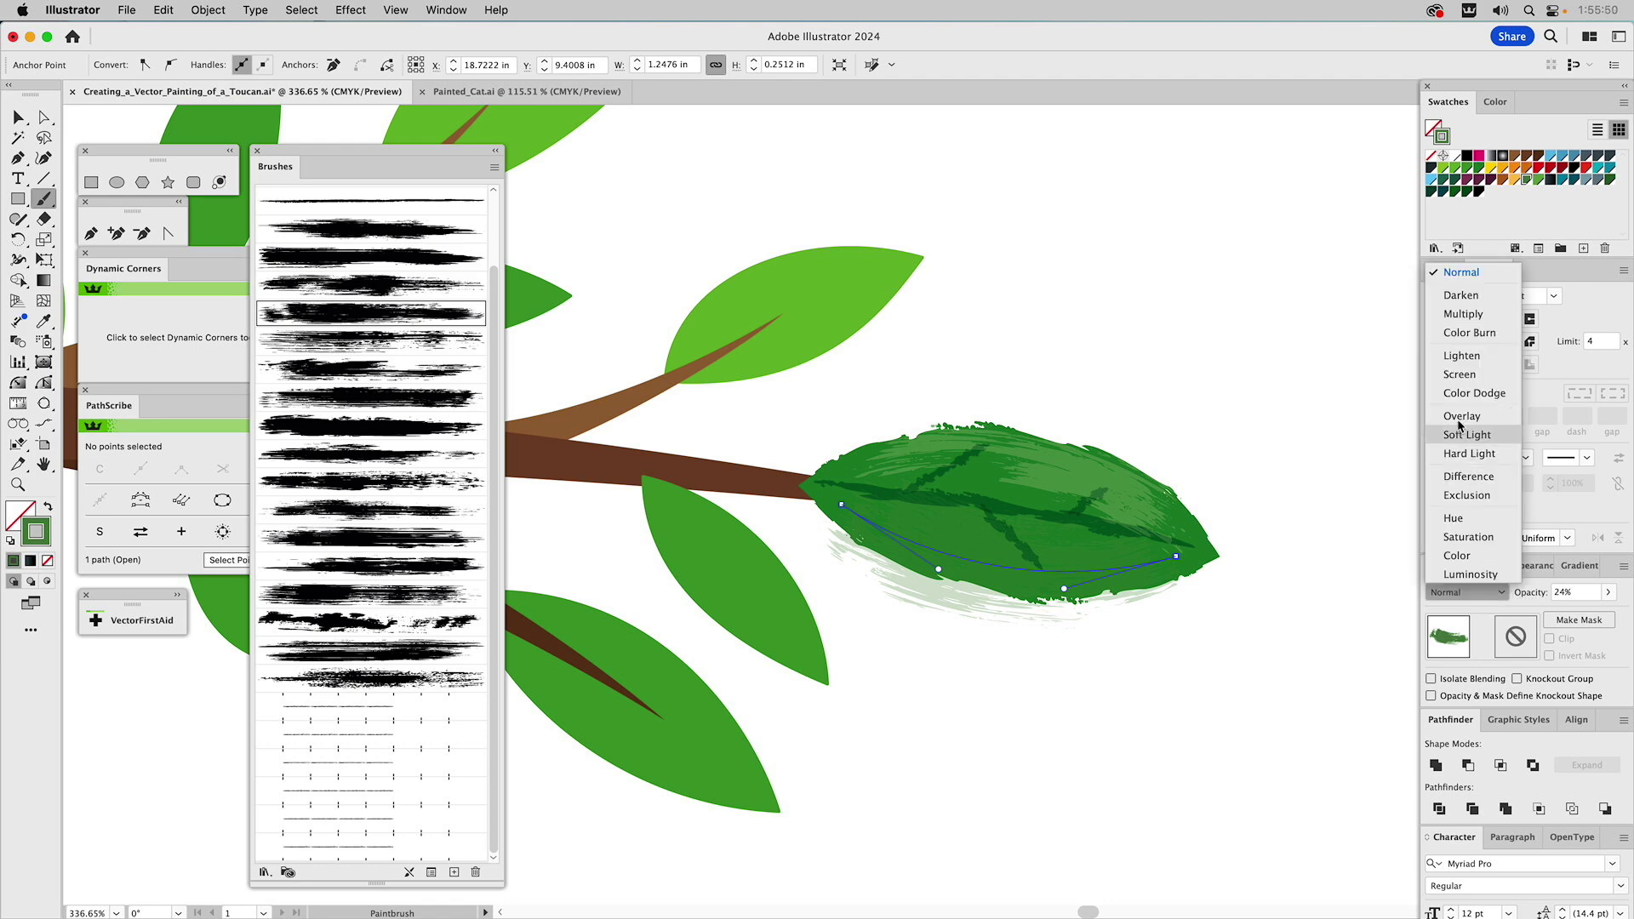
left_click(1458, 315)
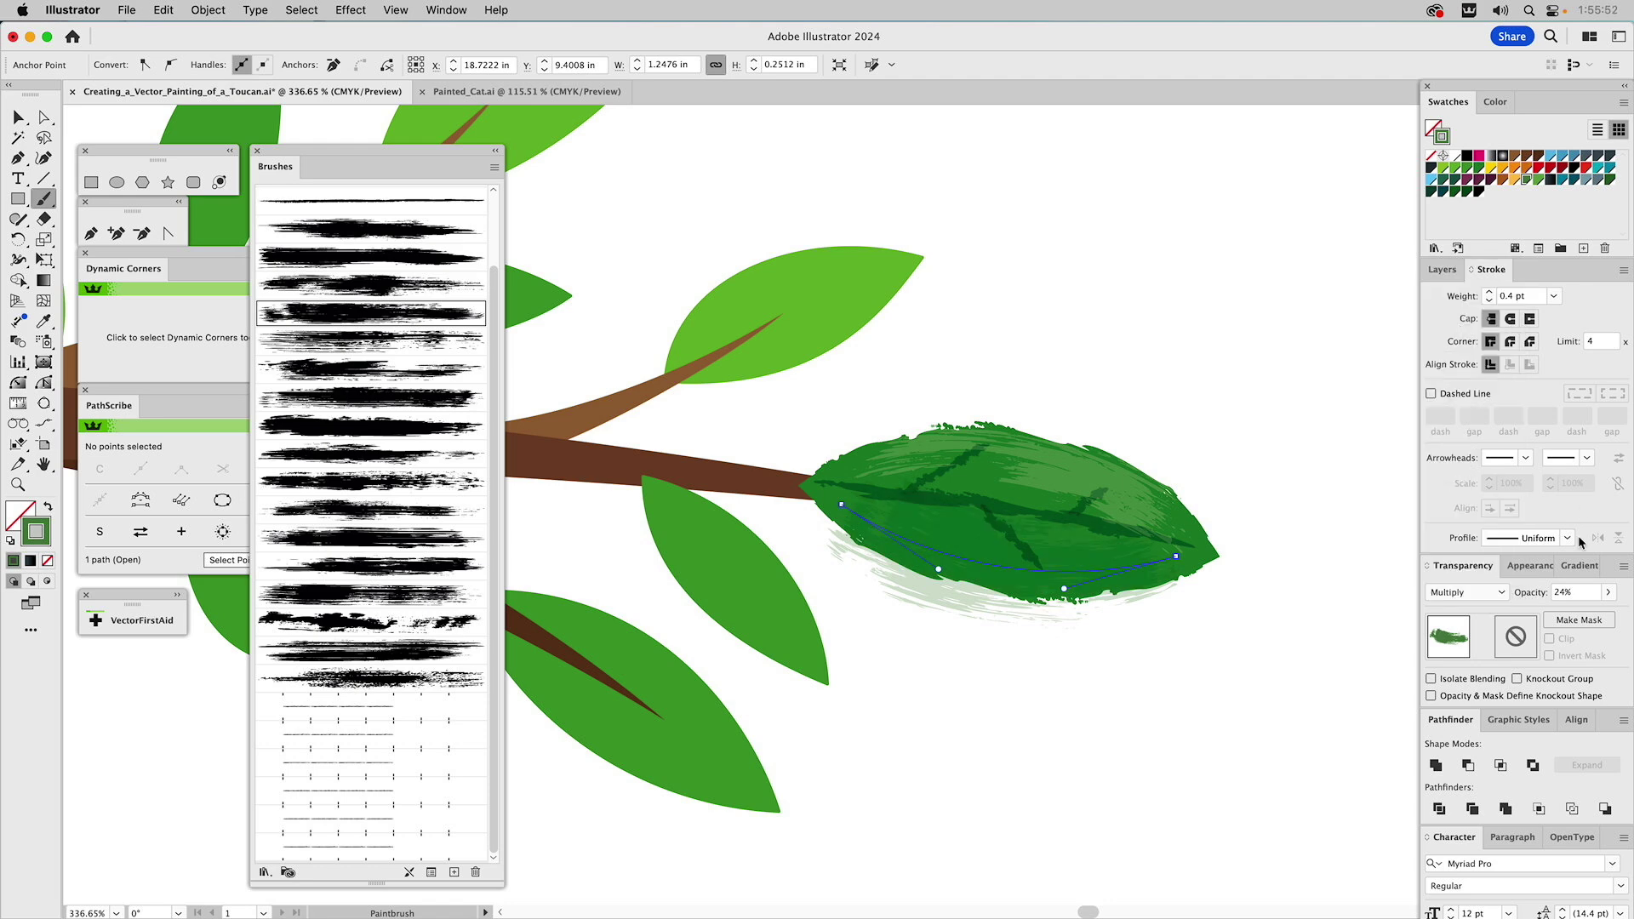
double_click(1565, 593)
type("60")
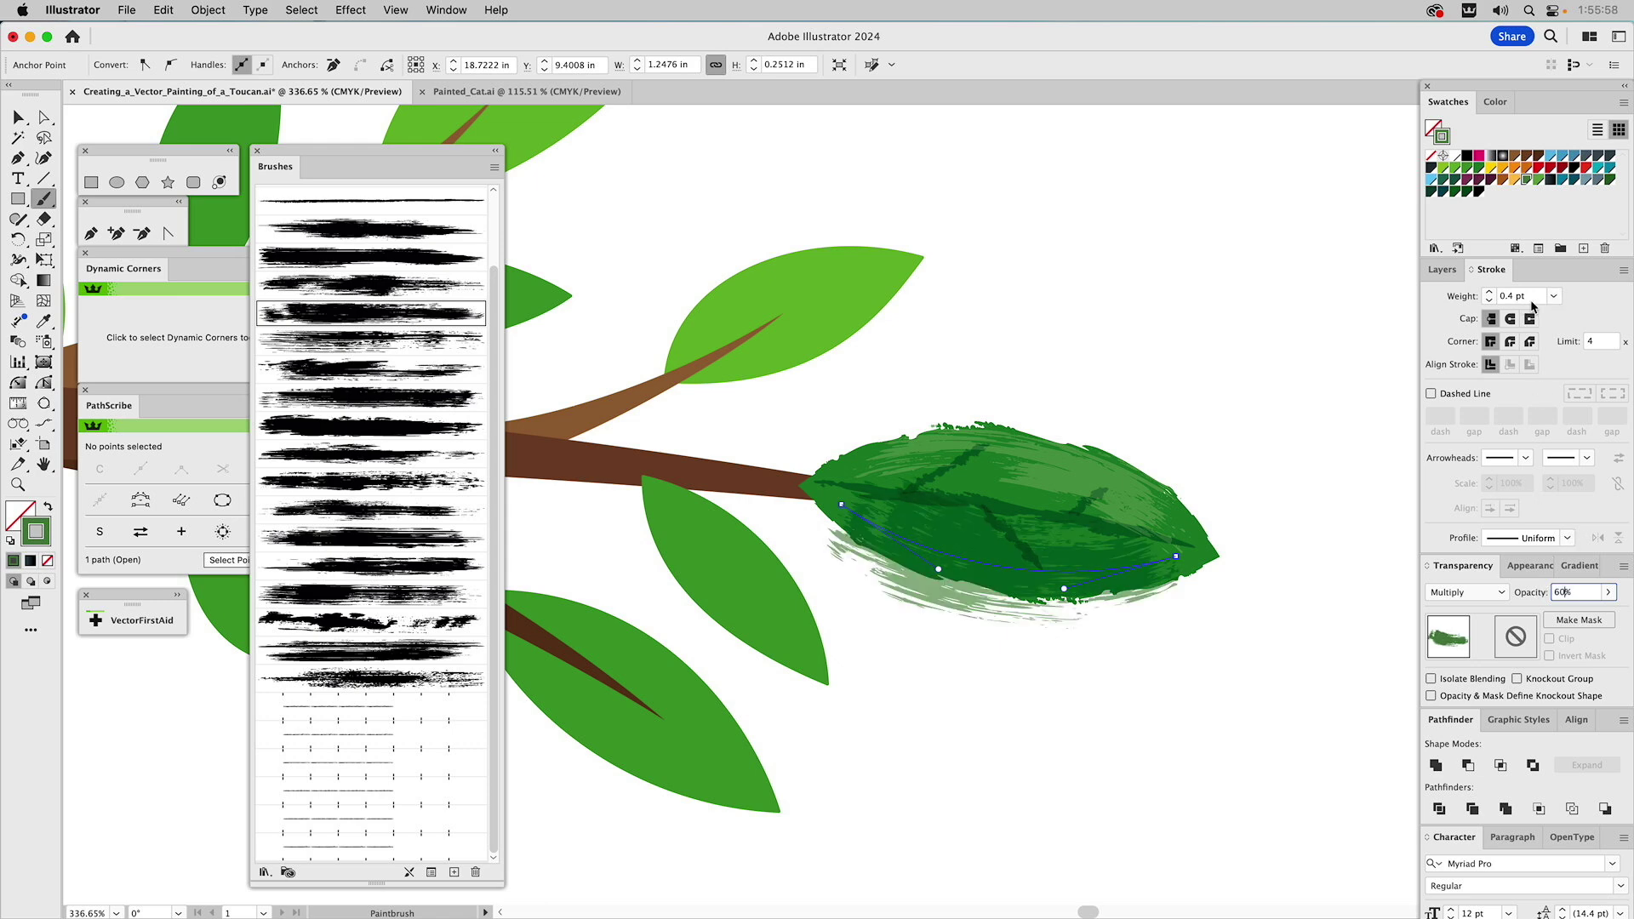
Reduce the shadow stroke's weight to 0.25 pt after trying 0.3 pt.
double_click(1513, 295)
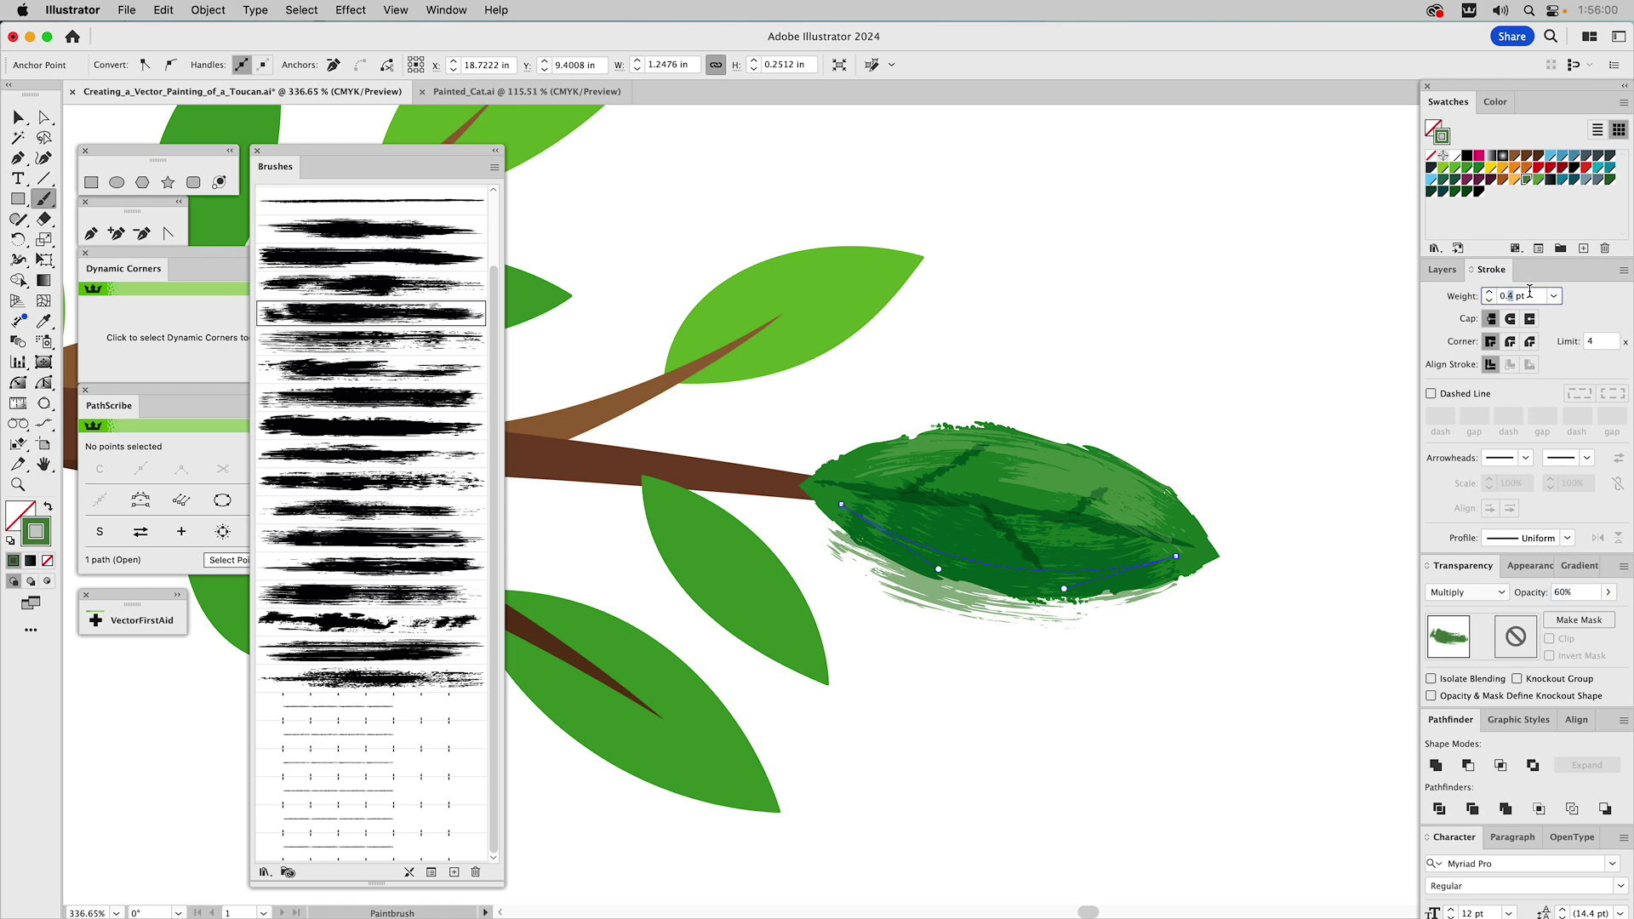
type("3")
key("Return")
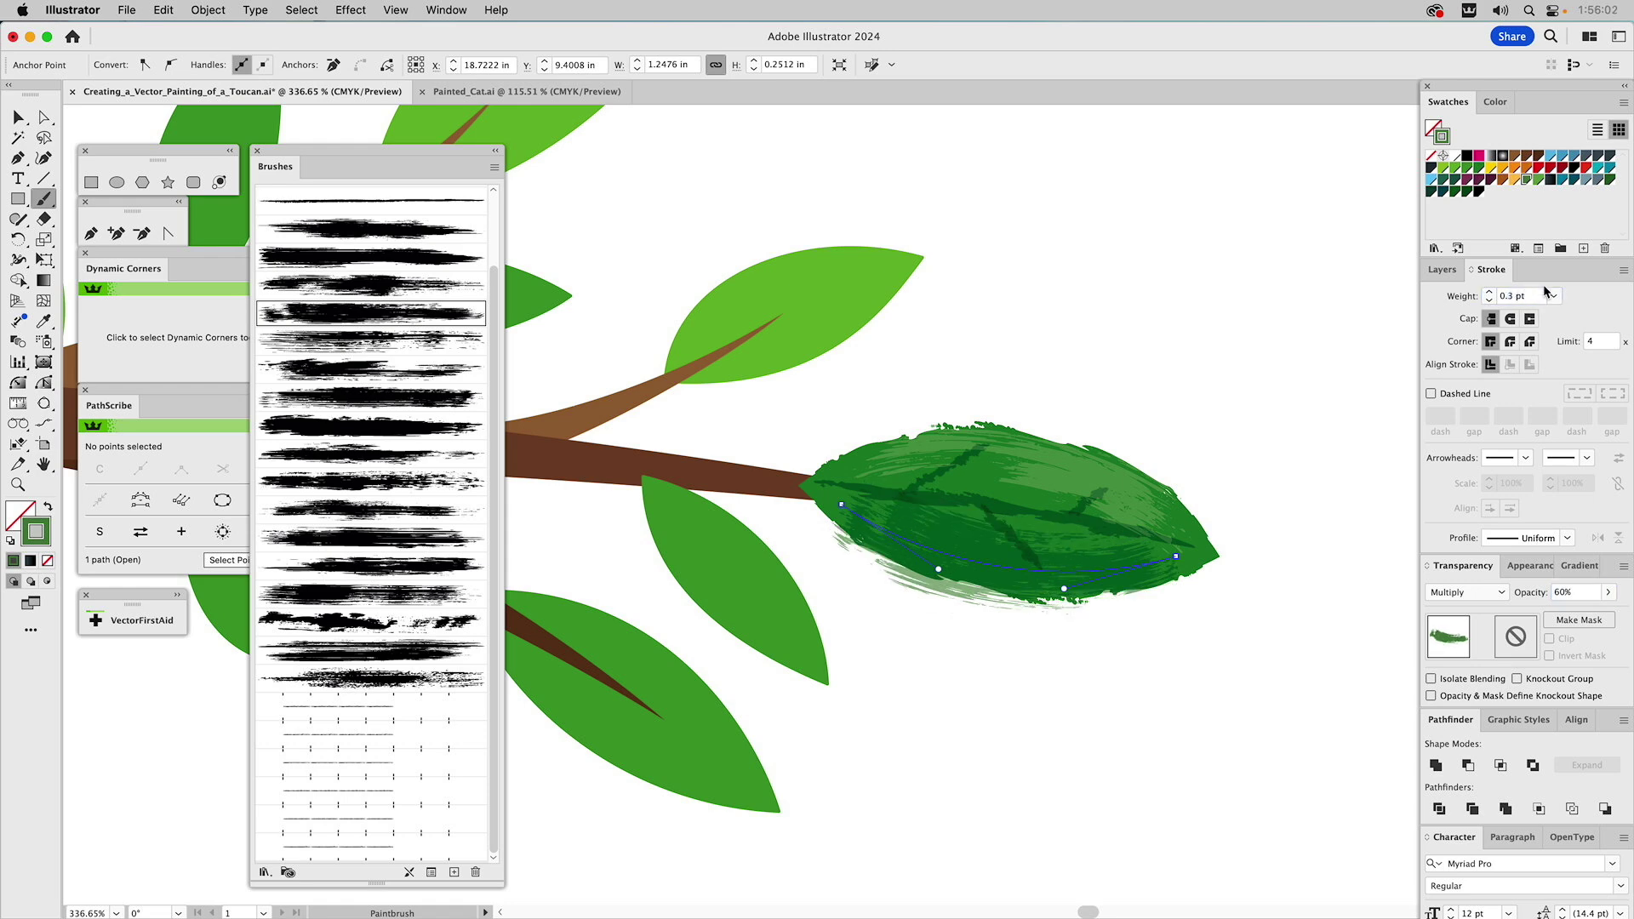
left_click(1511, 296)
type("25")
key("Return")
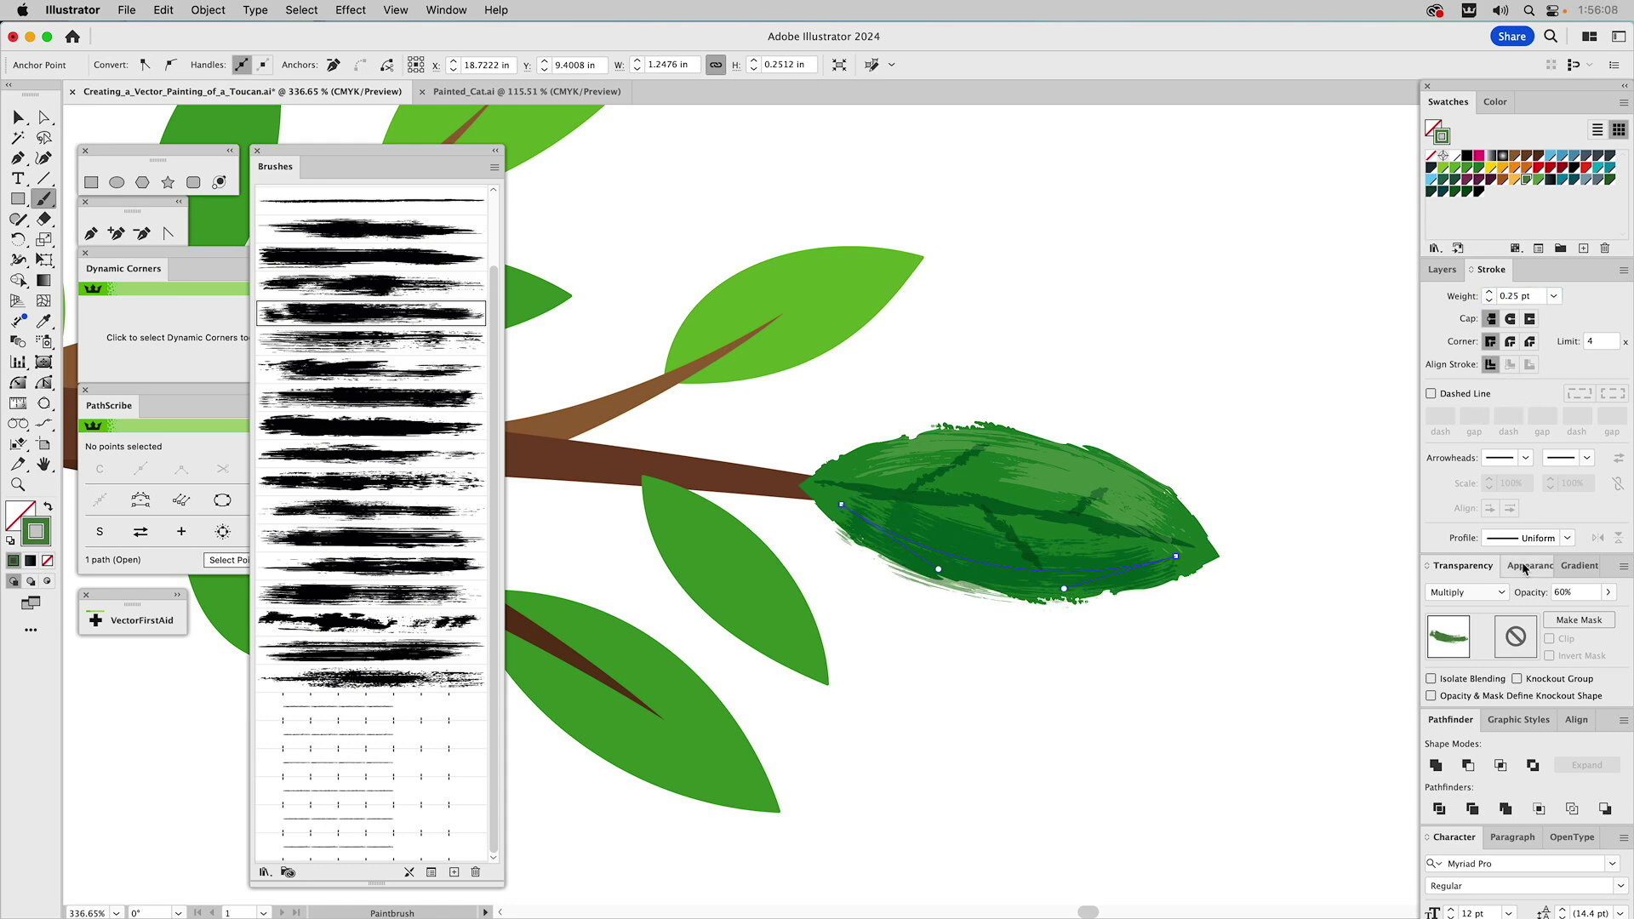
Lower the shadow stroke's opacity to 50% and deselect it.
left_click(1563, 596)
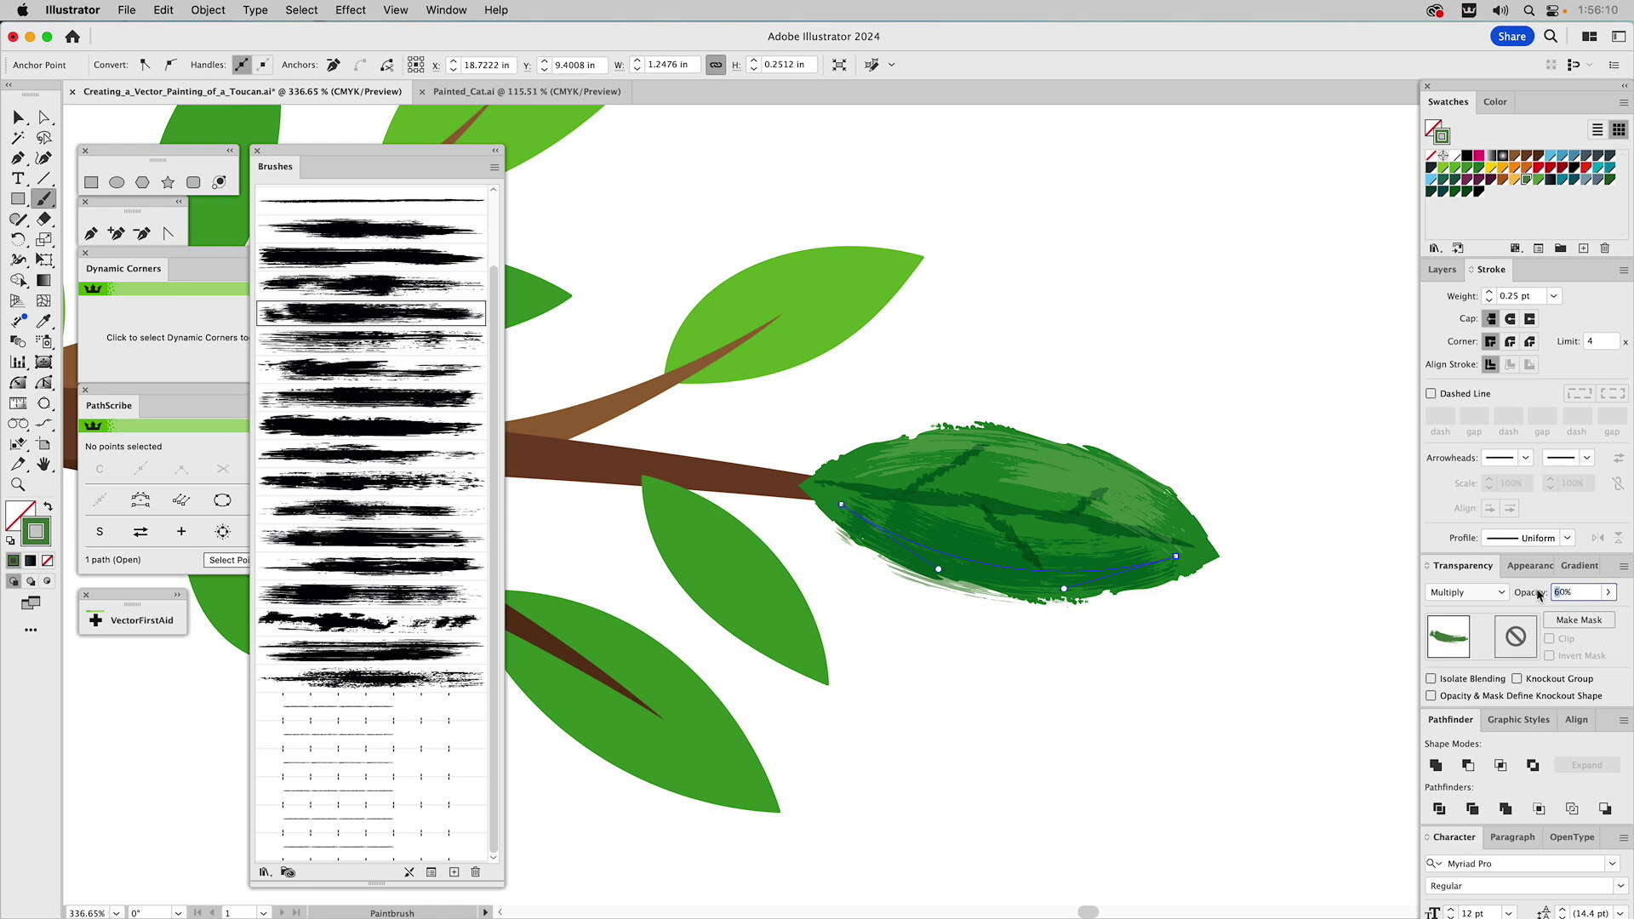
type("50")
key("Return")
left_click(1151, 335, "super")
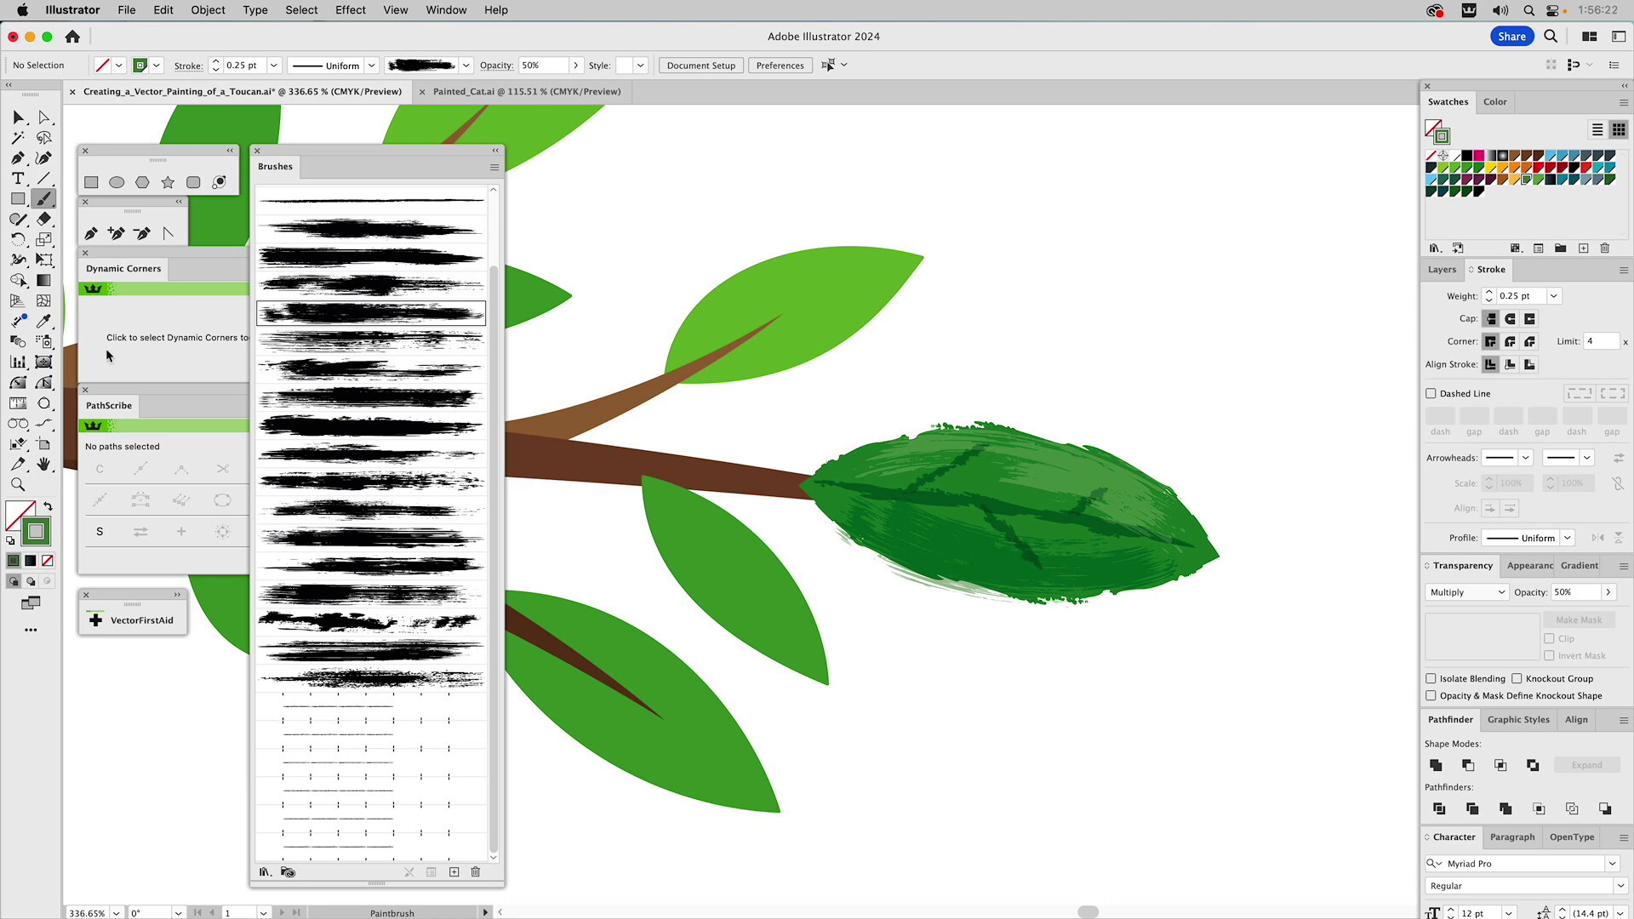
Examine the toucan's body and the gradient-filled wing feather shape.
left_click(28, 486)
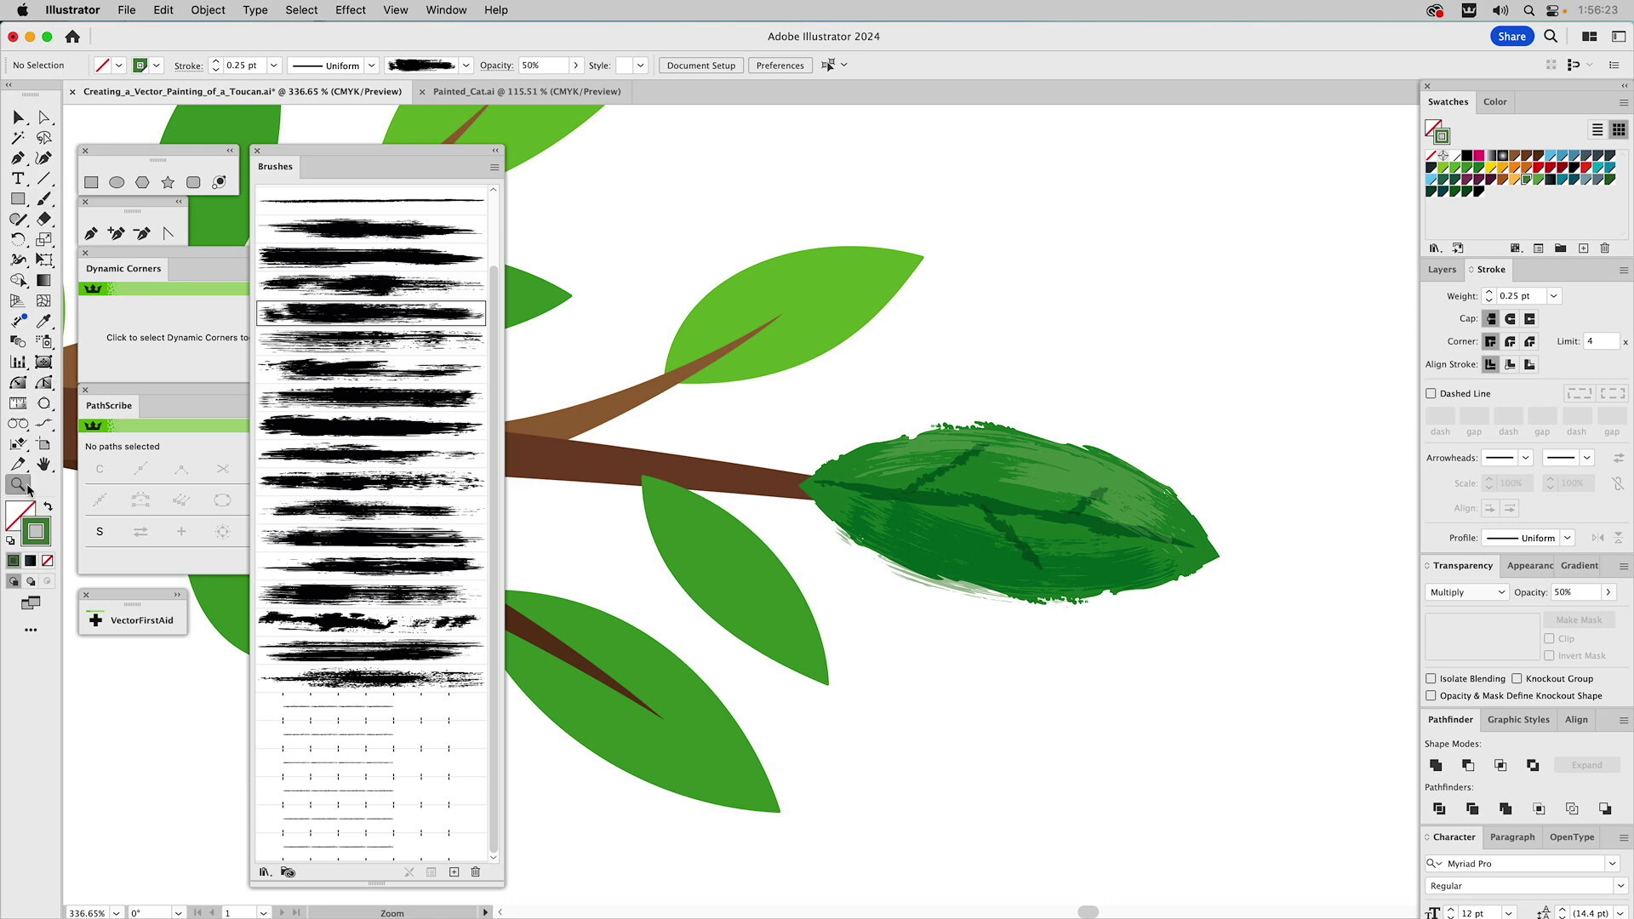
left_click(992, 382, "alt")
left_click(960, 386, "alt")
left_click(835, 456, "alt")
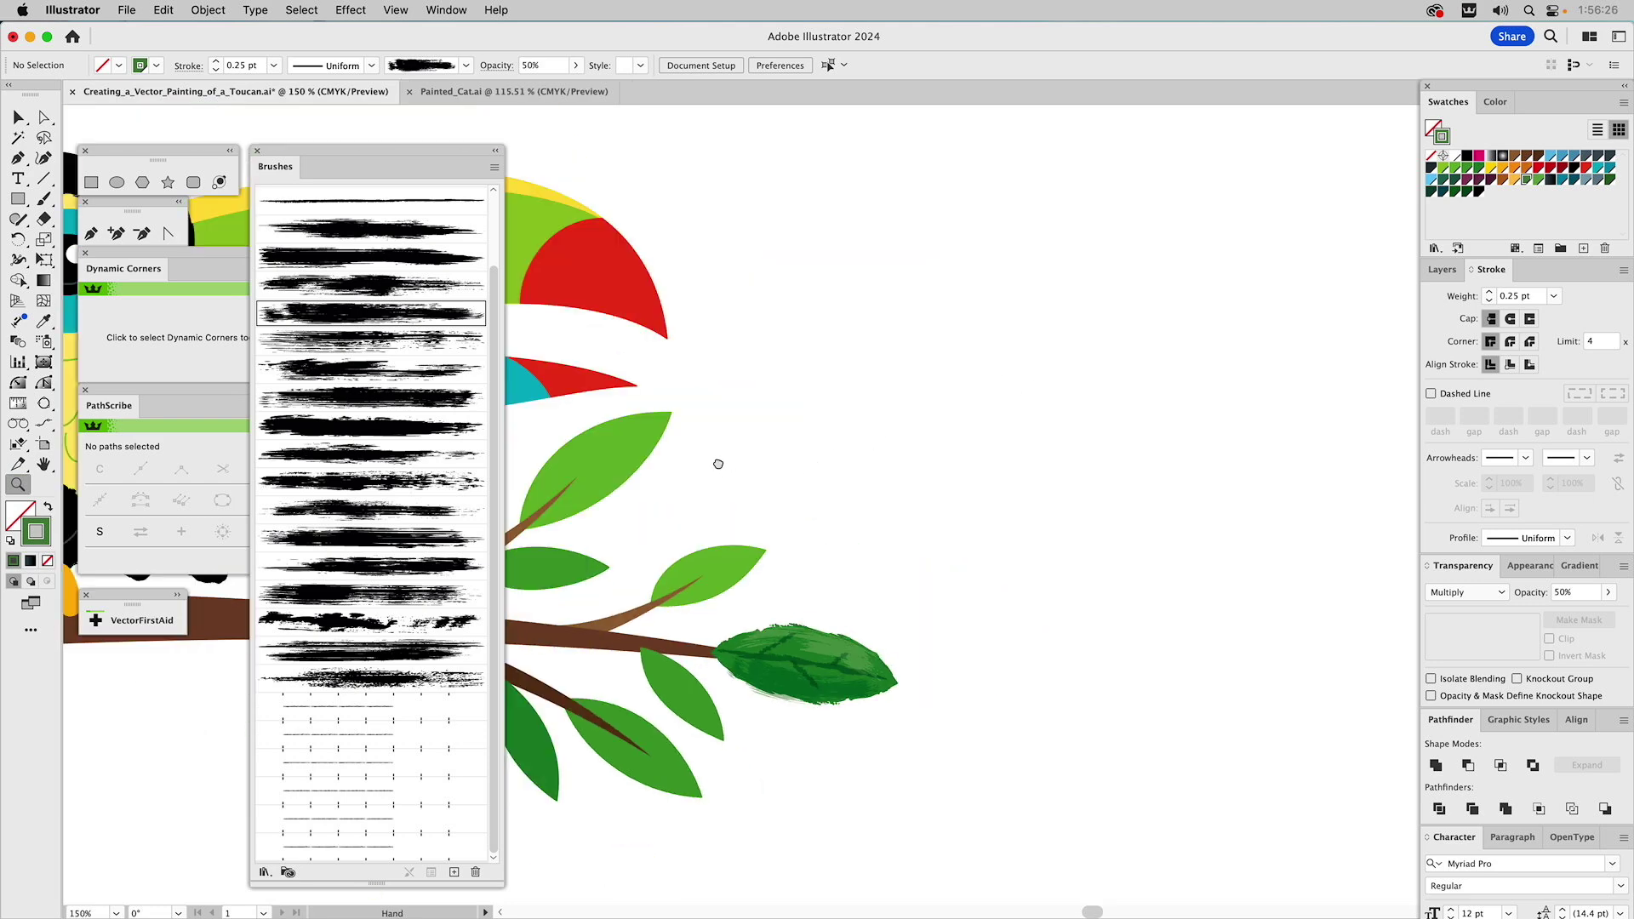
left_click_drag(717, 464, 1280, 412)
left_click_drag(884, 311, 1290, 316)
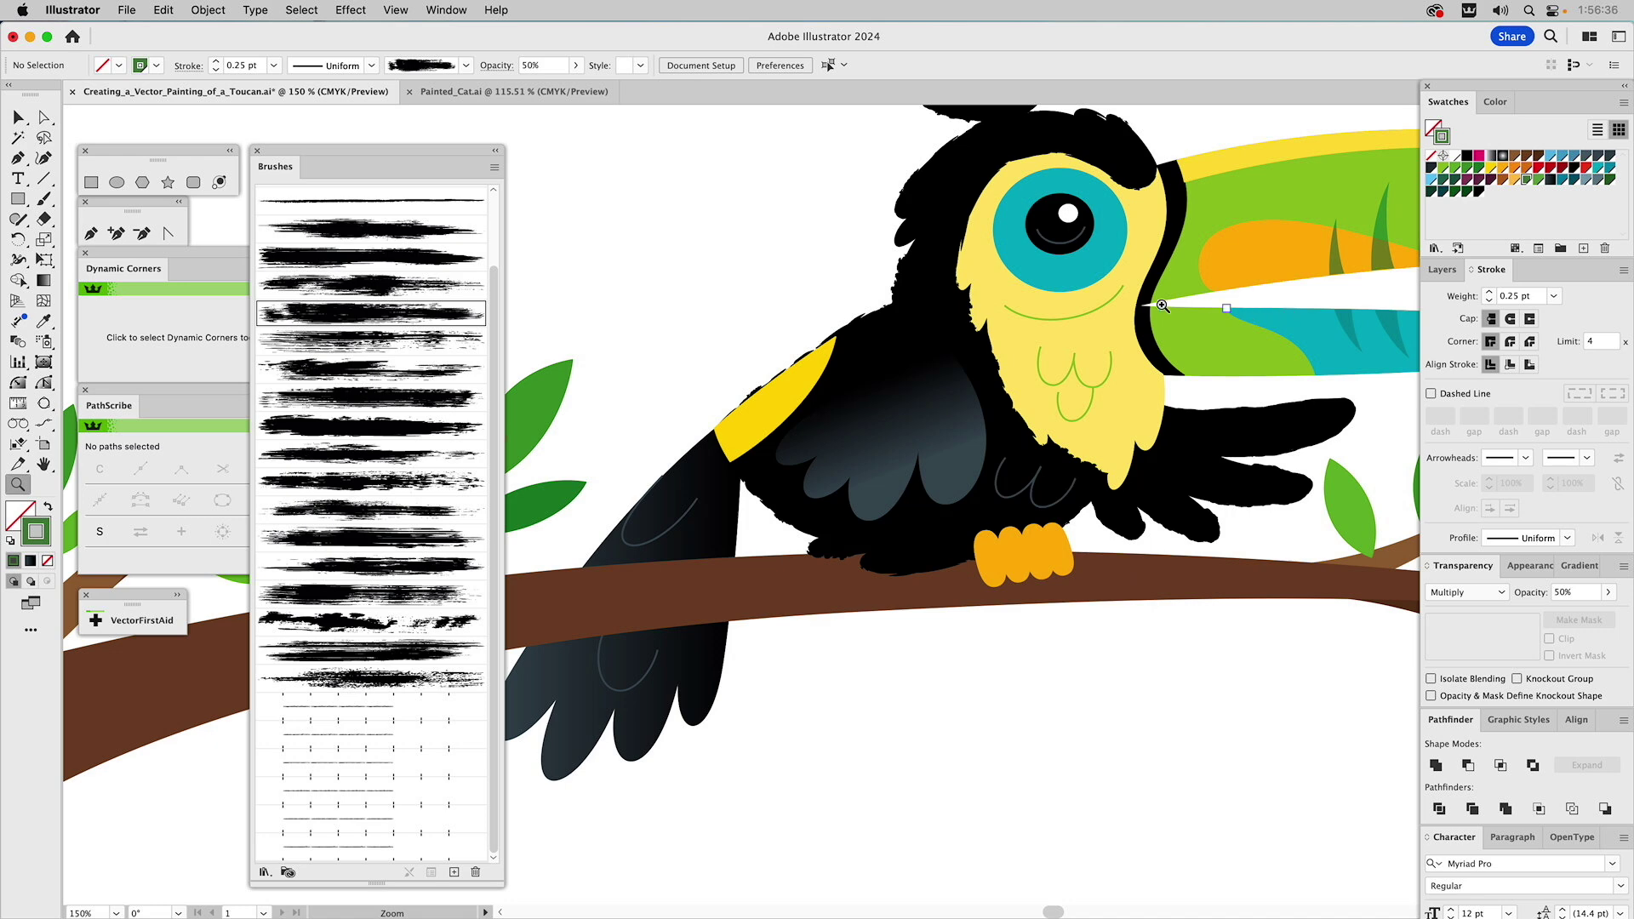
key("v")
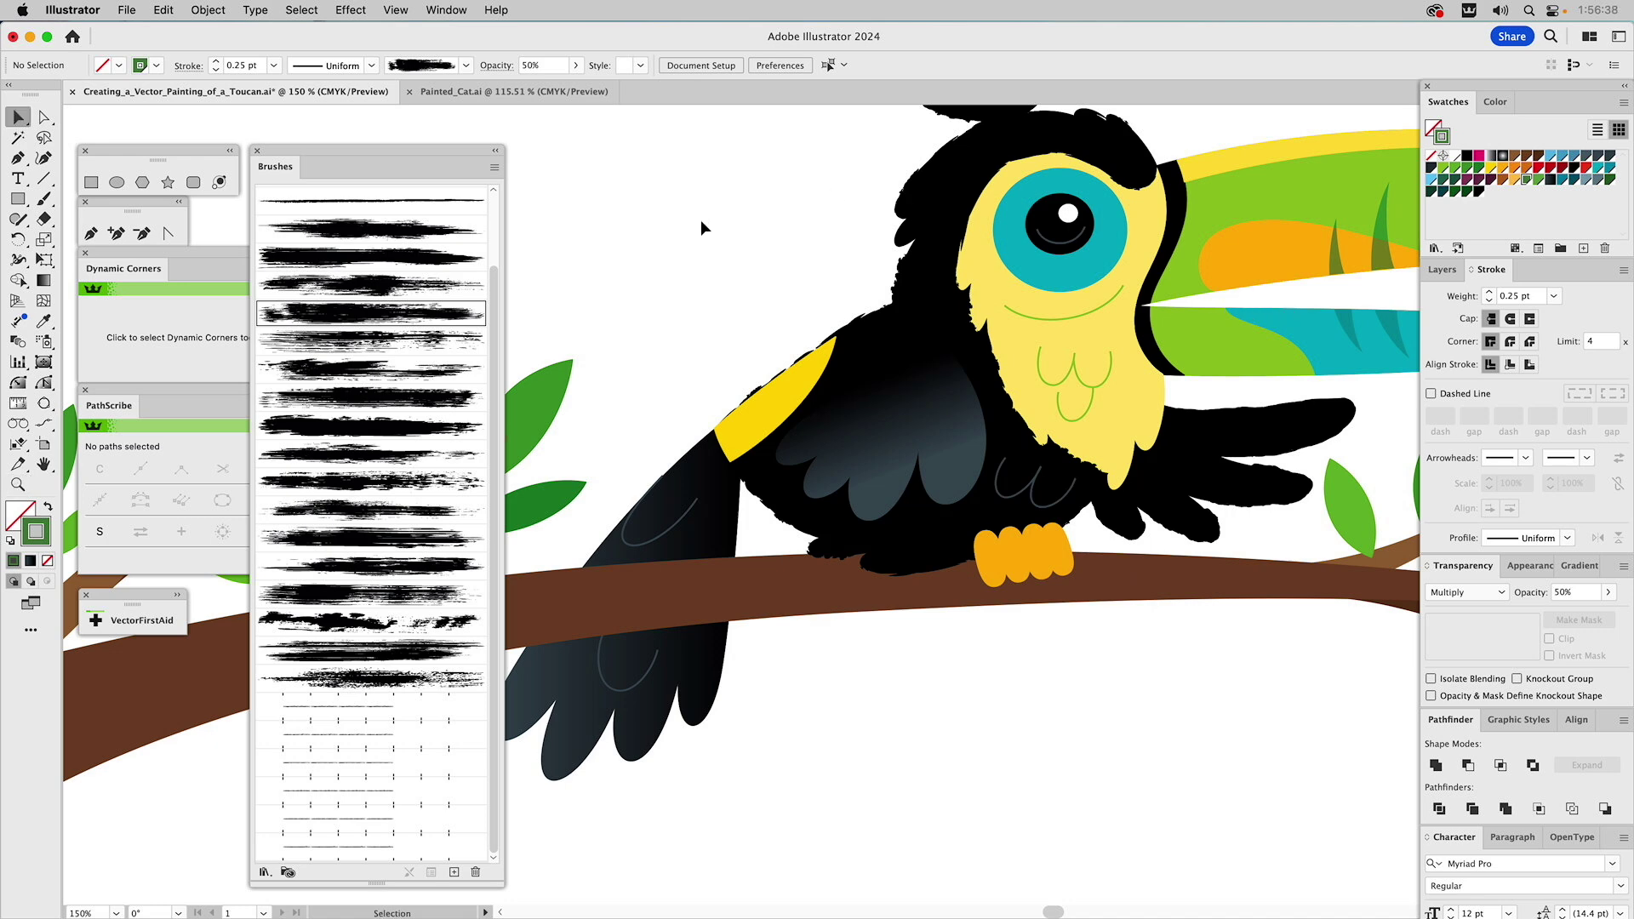
left_click(889, 426)
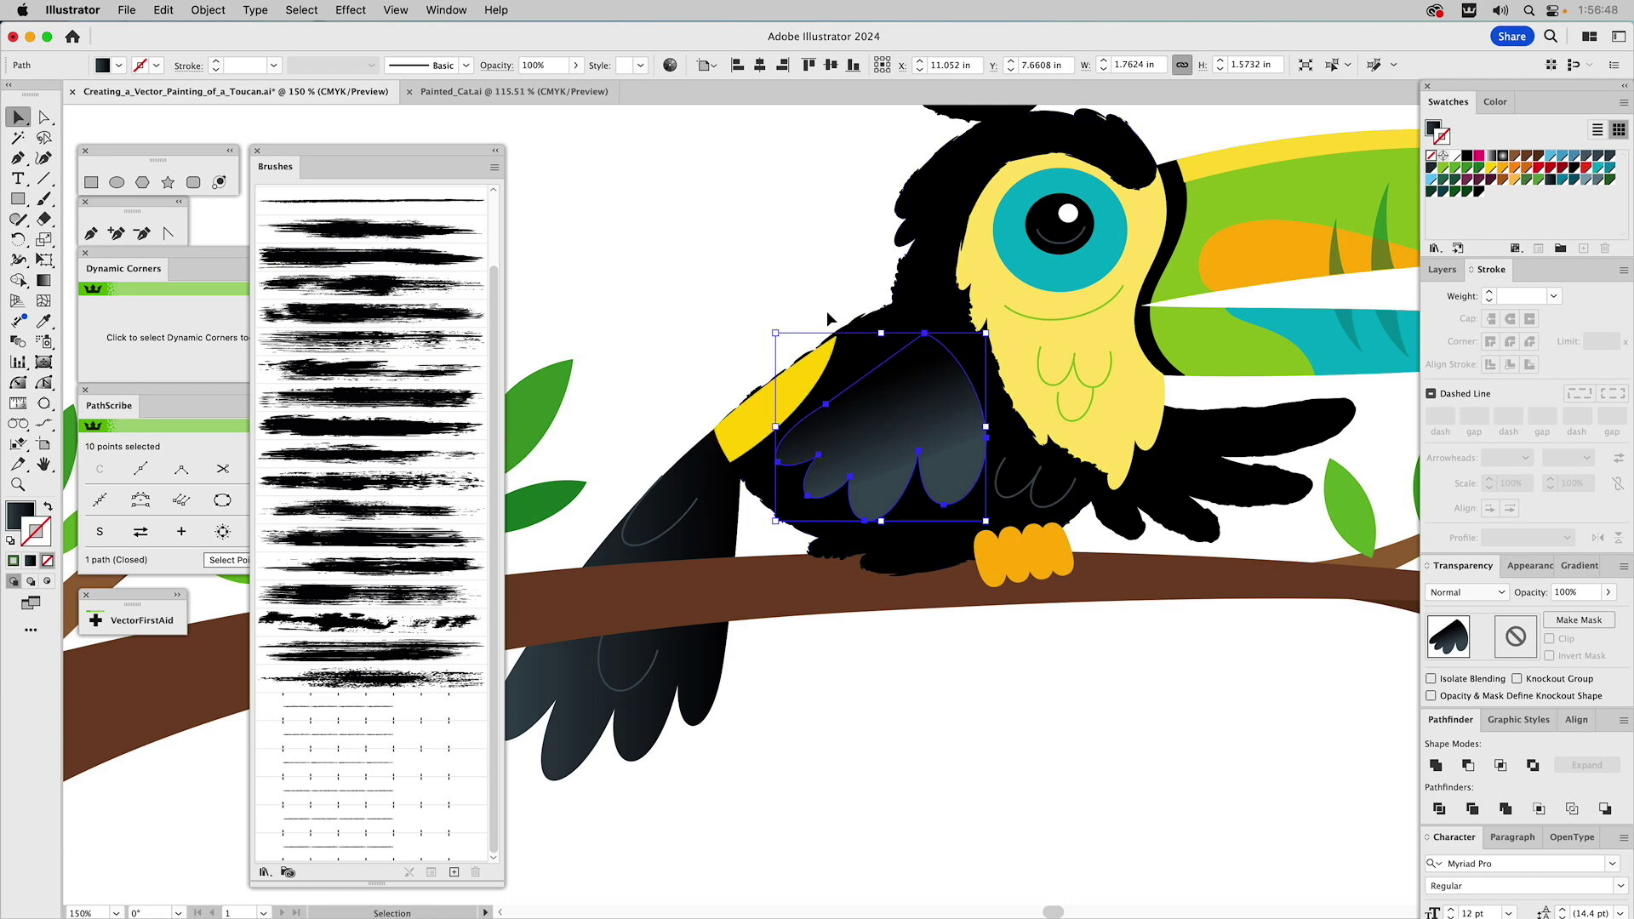
scroll(985, 292, "up", 5)
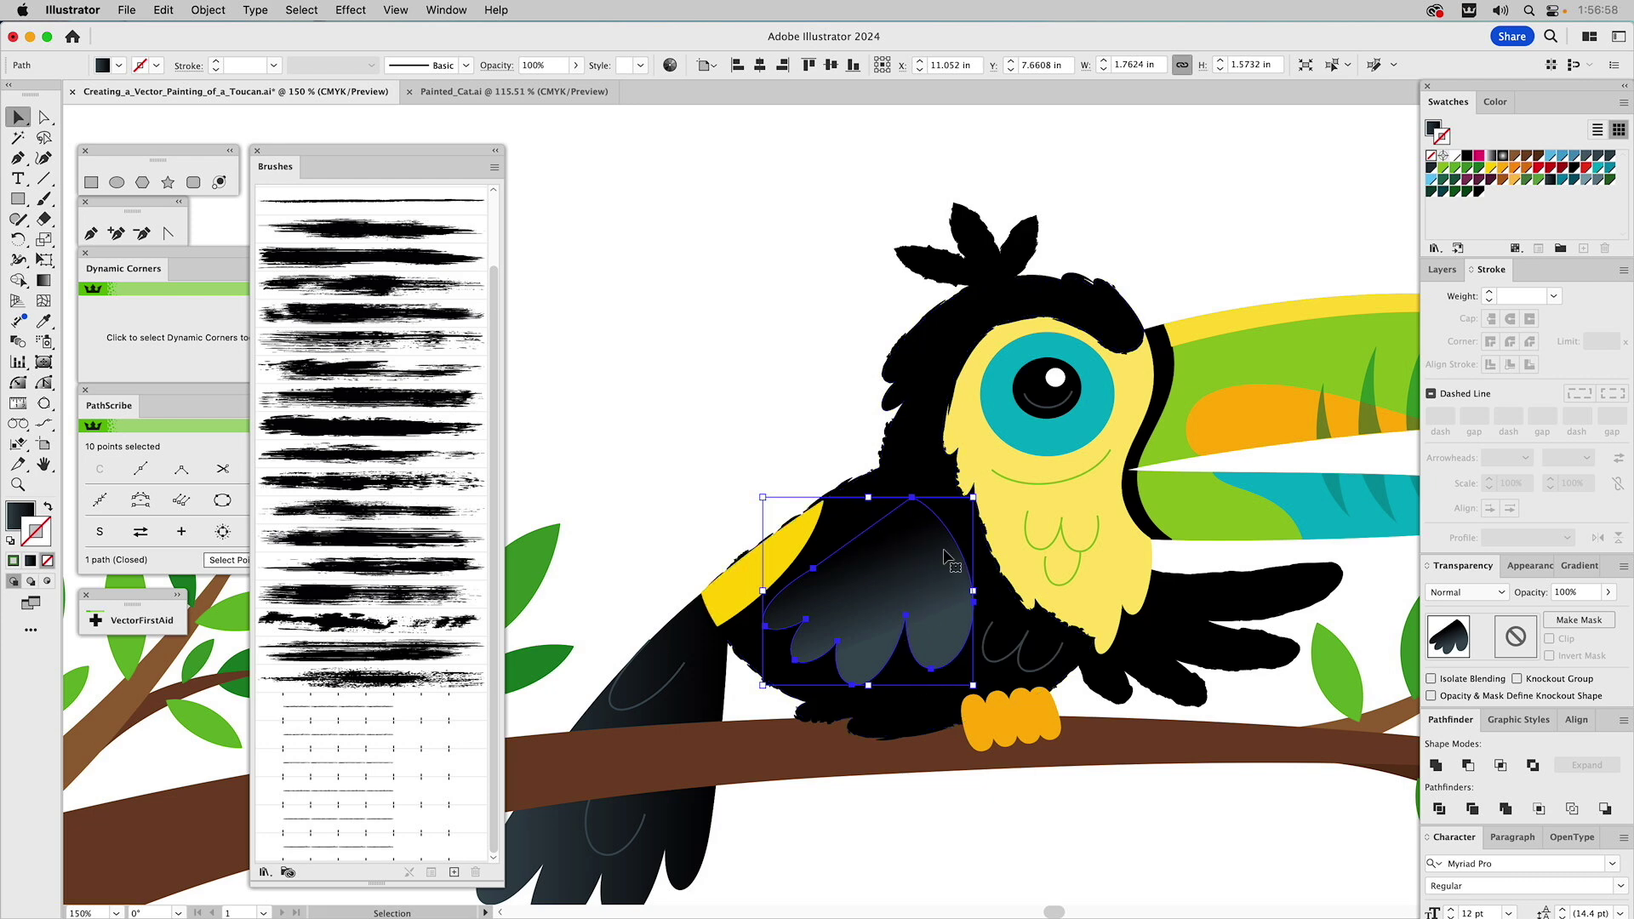
left_click(733, 417)
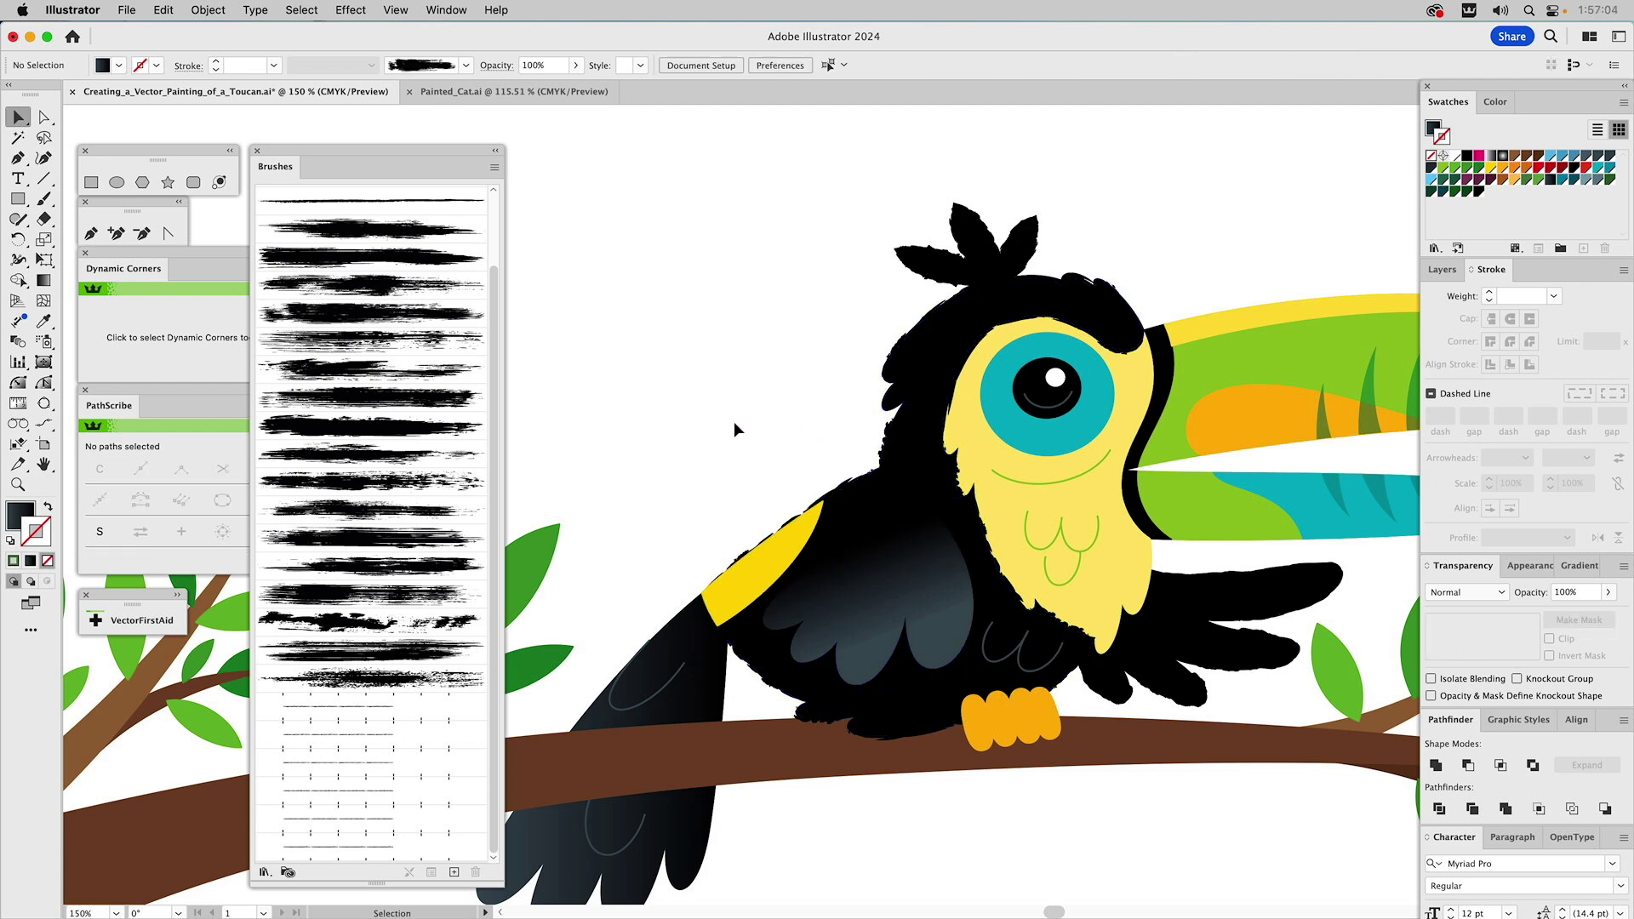
Hide the Brush Toucan layer and show the Grouping layer with the practice squares and wing shapes.
left_click(1442, 269)
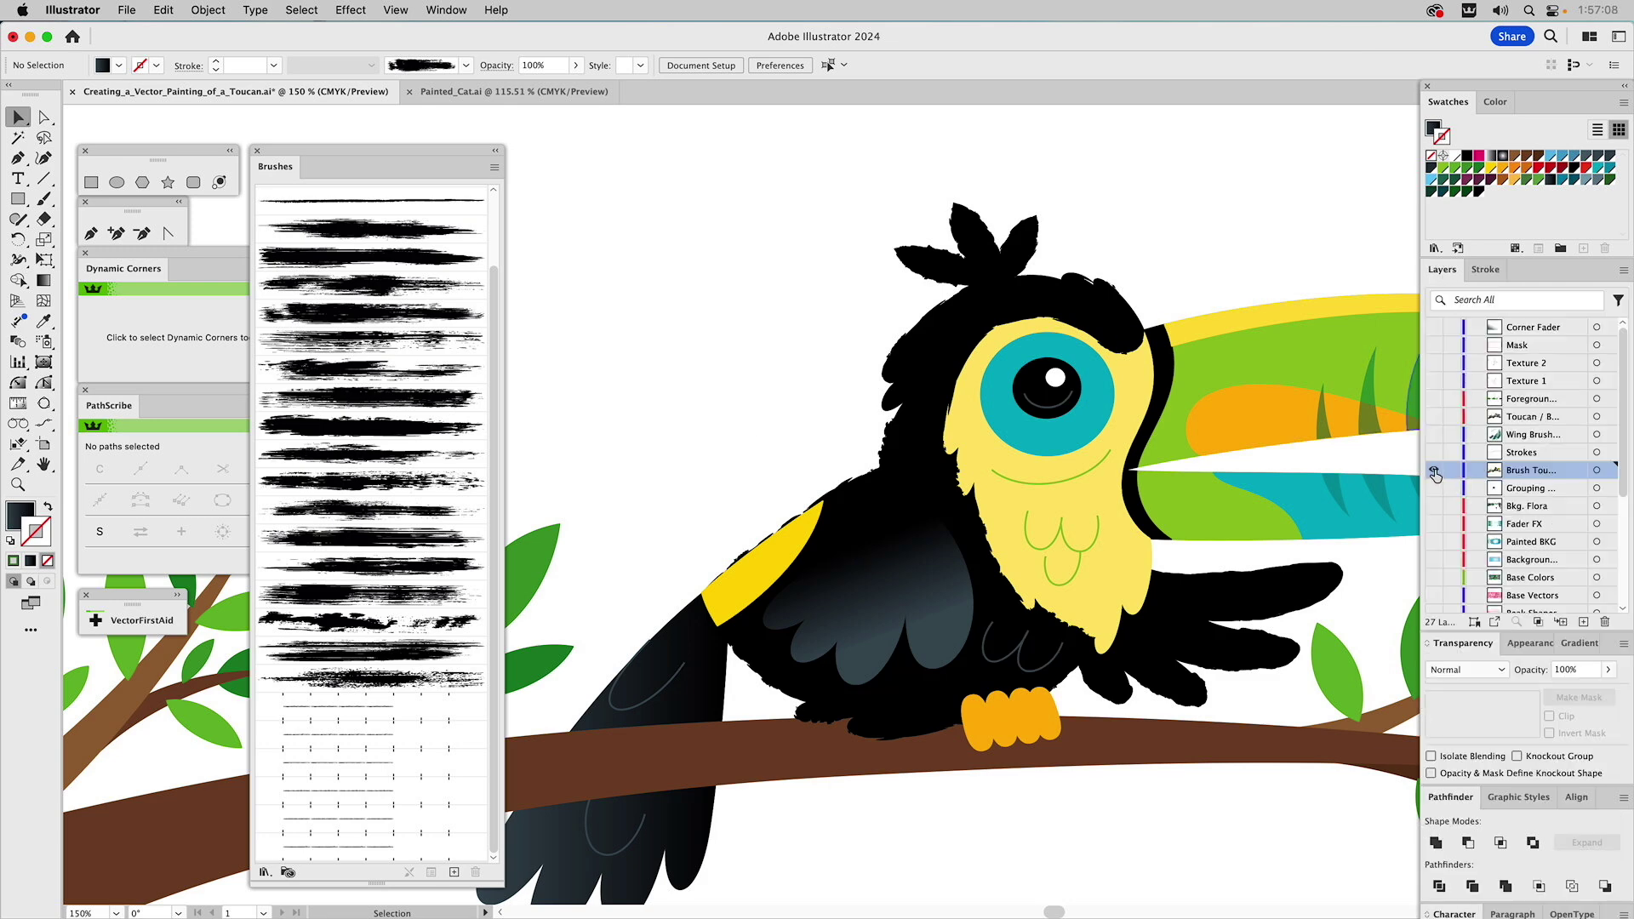
left_click(1434, 470)
left_click(1434, 487)
key("space")
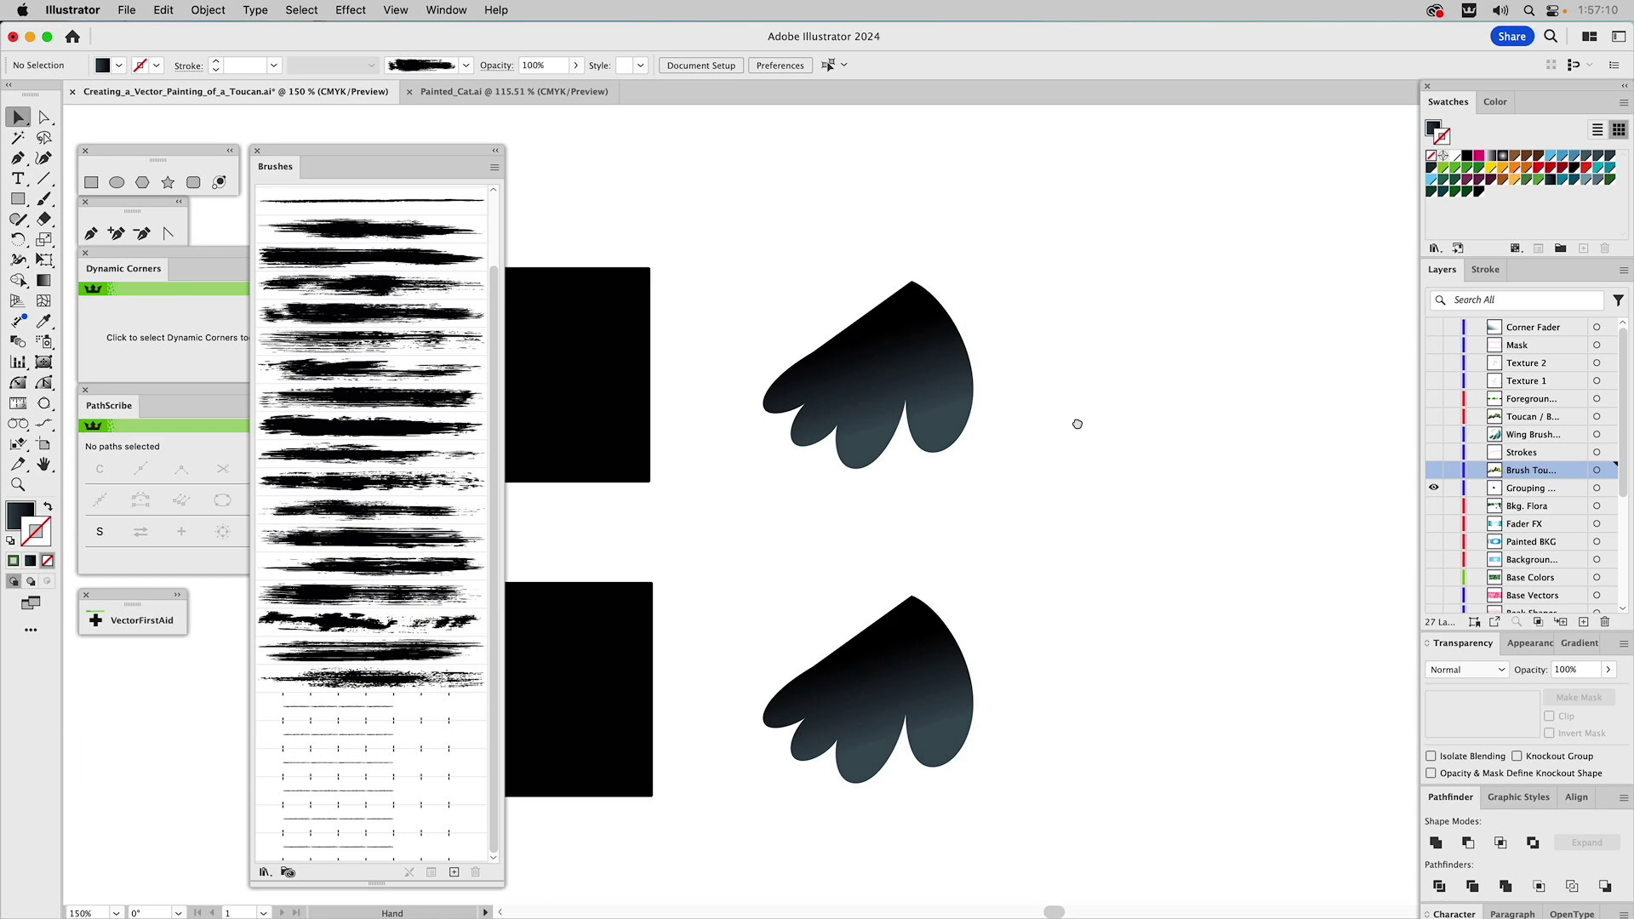
left_click_drag(1072, 420, 1302, 401)
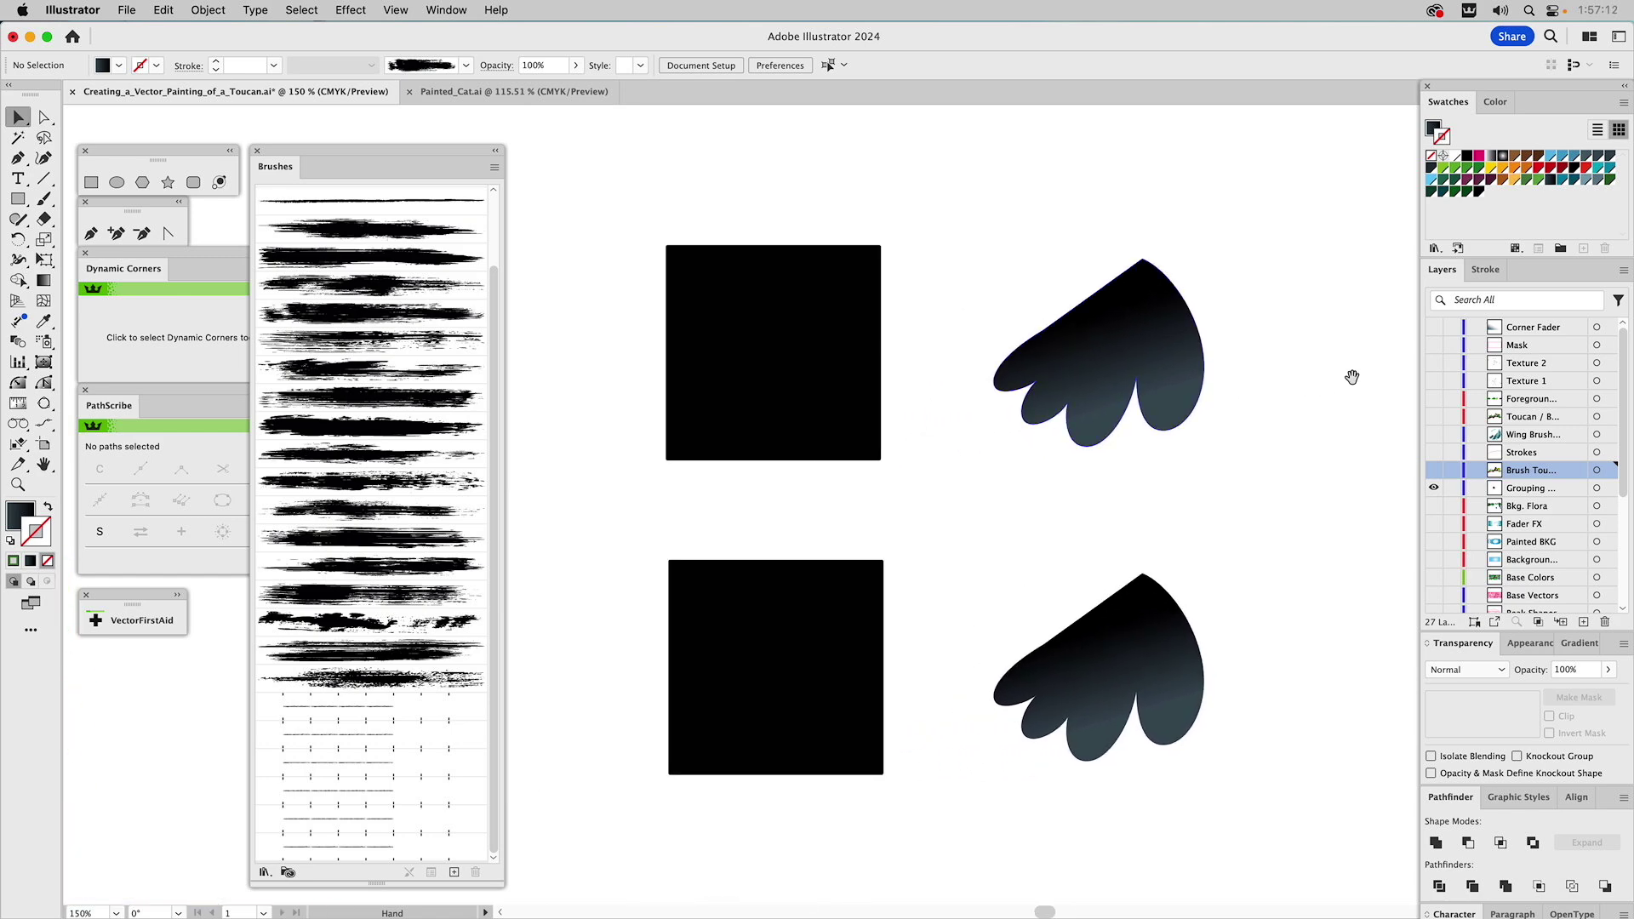
Apply the first rough-edged pattern brush to the upper black square's outline and deselect it.
left_click(791, 294)
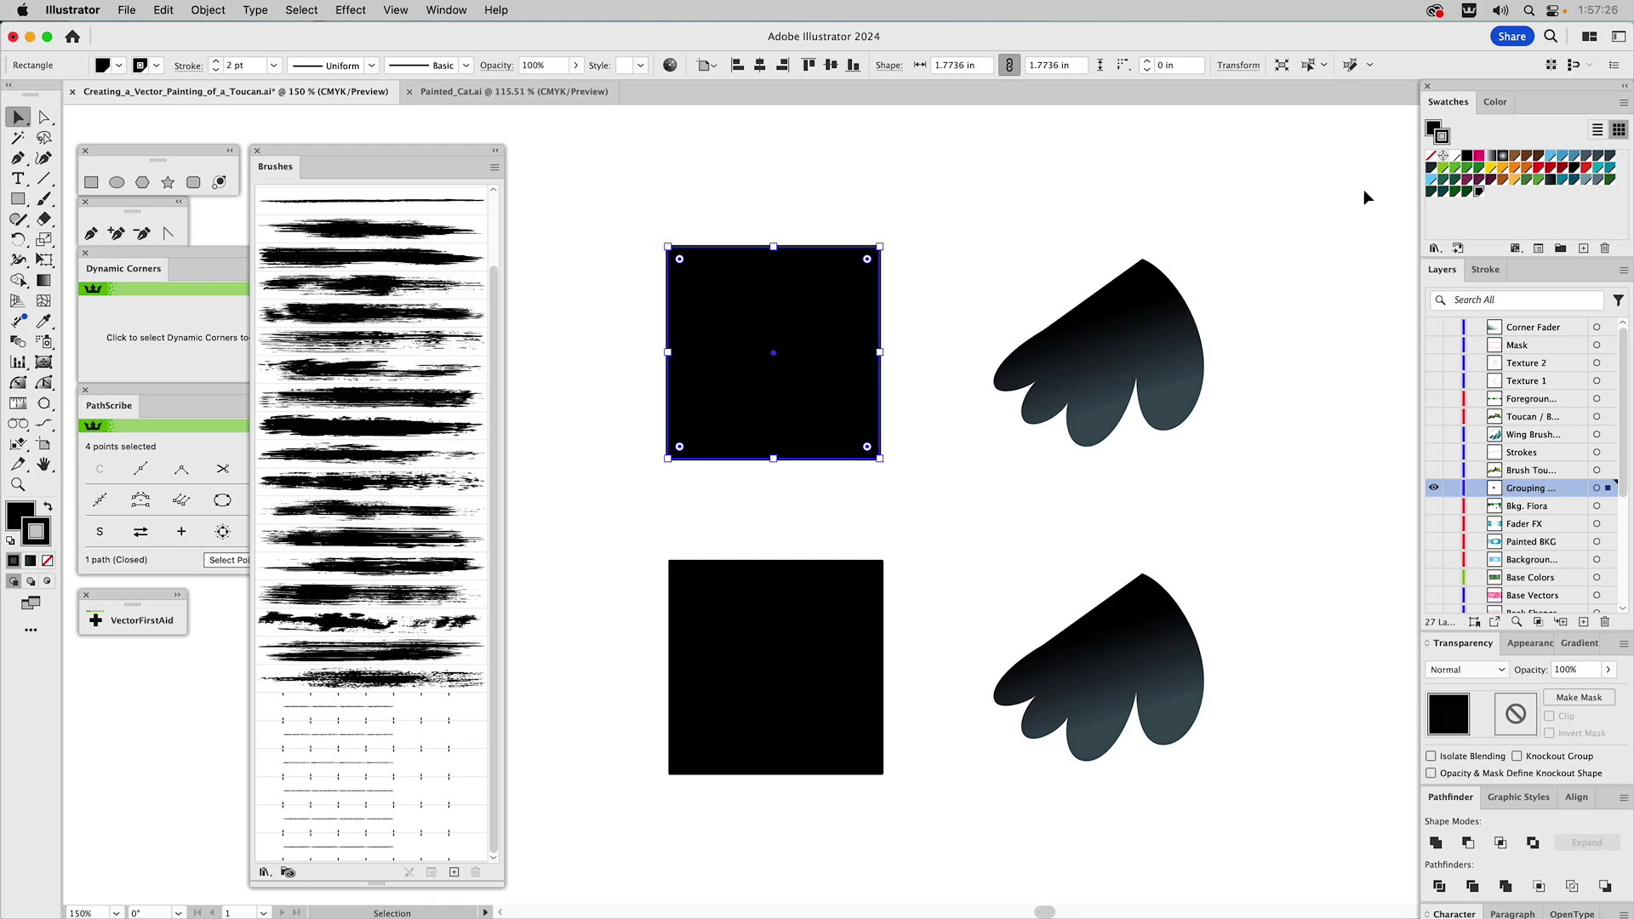
left_click(327, 711)
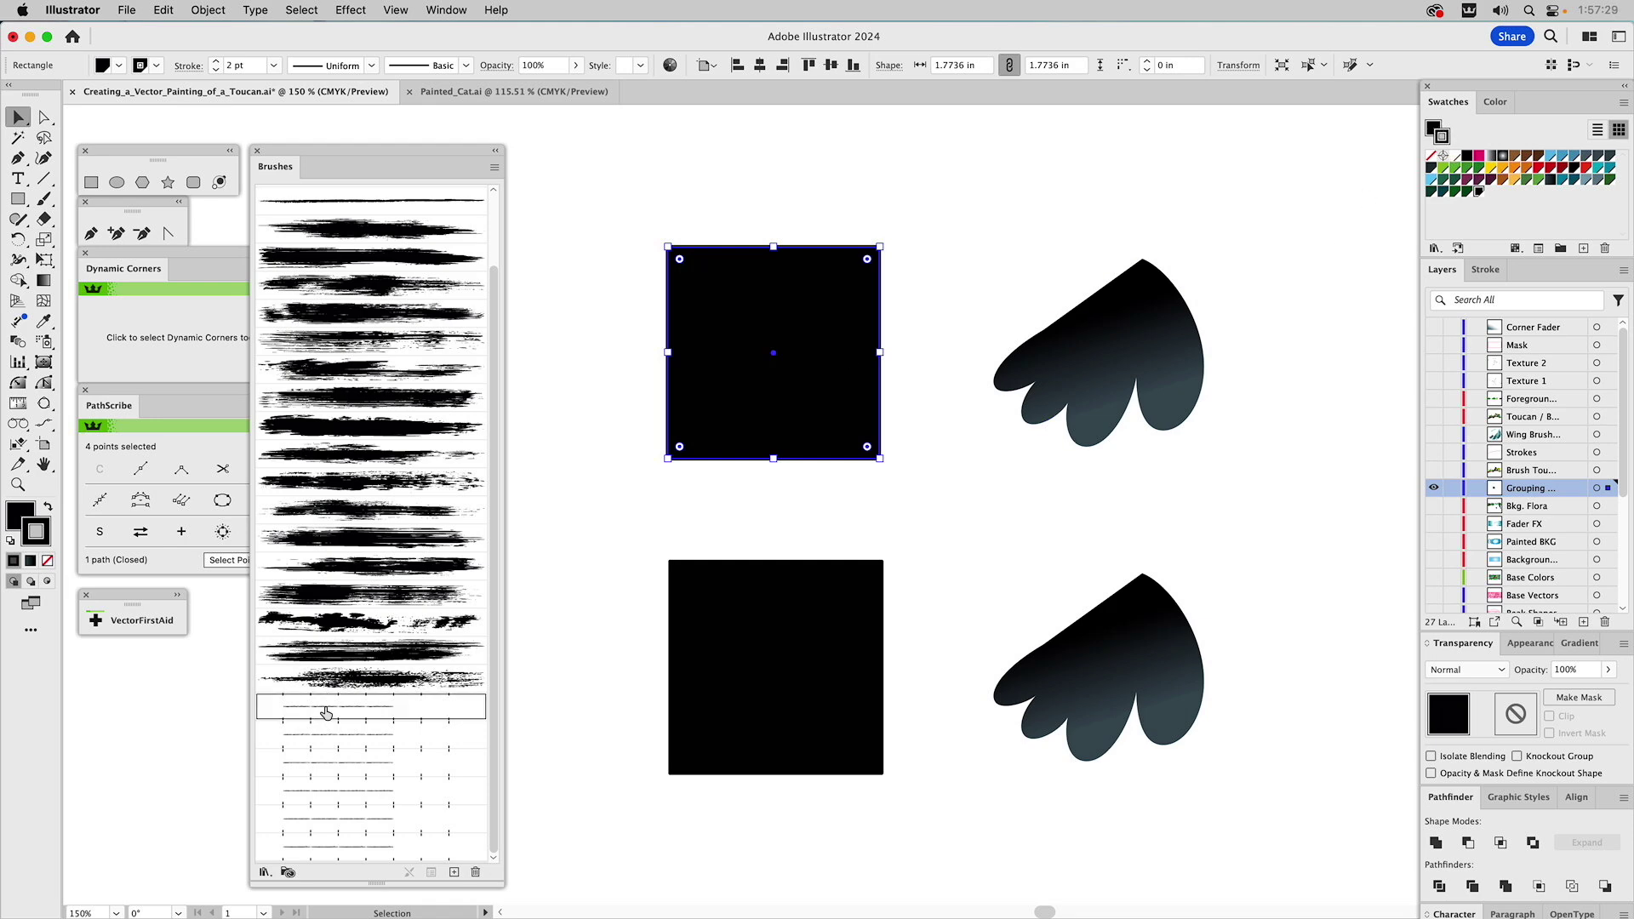
left_click(977, 221)
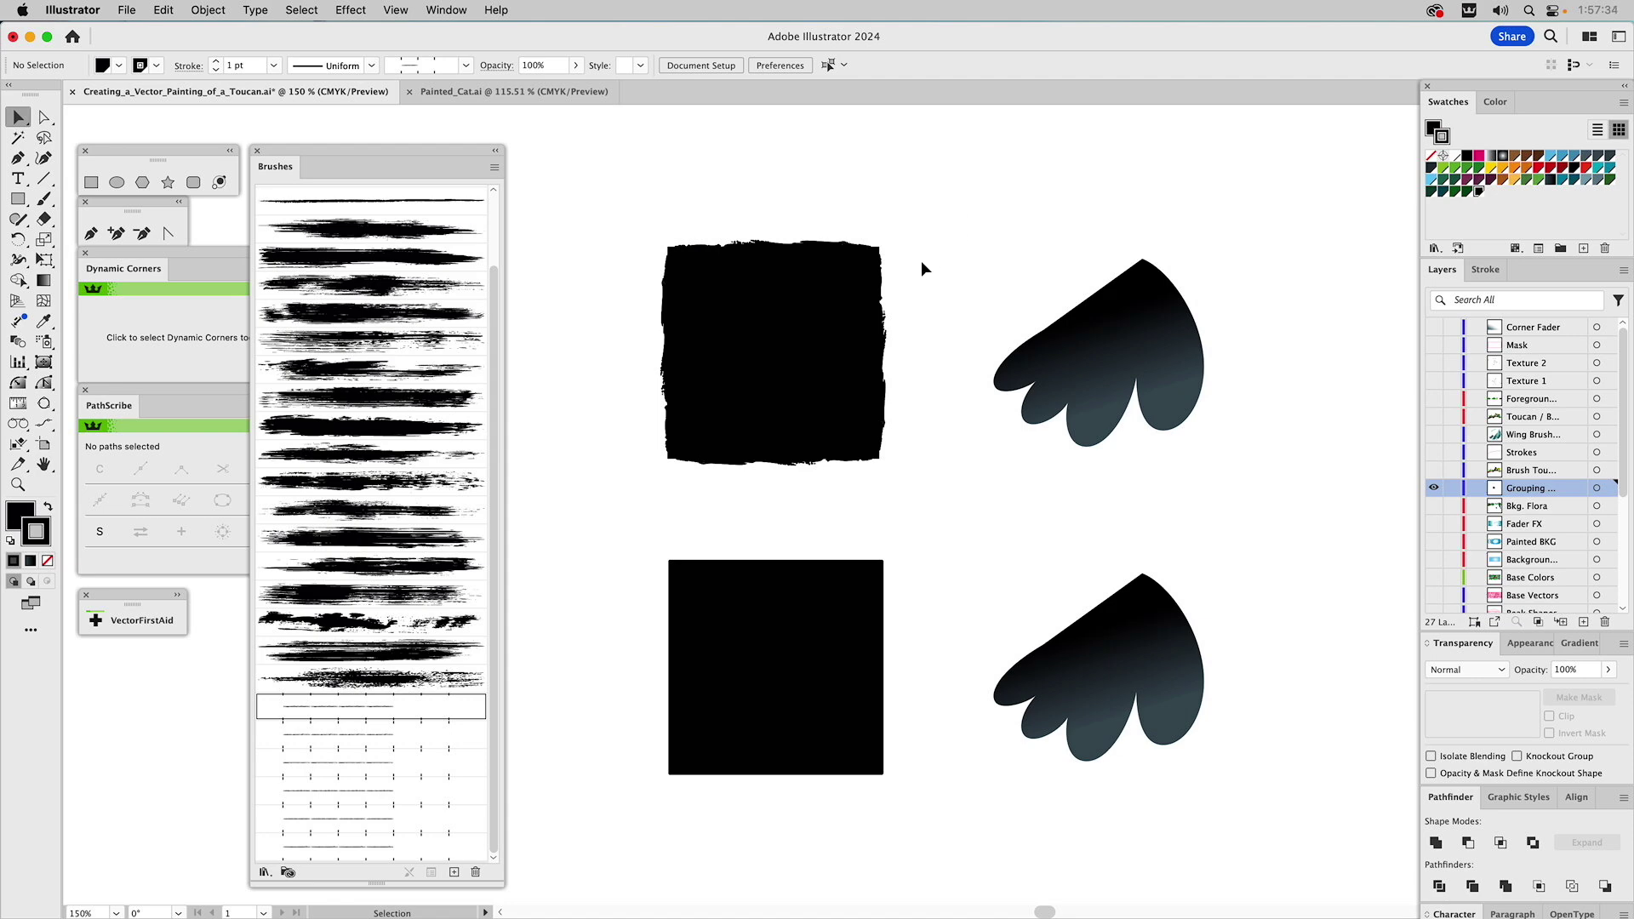
left_click(815, 282)
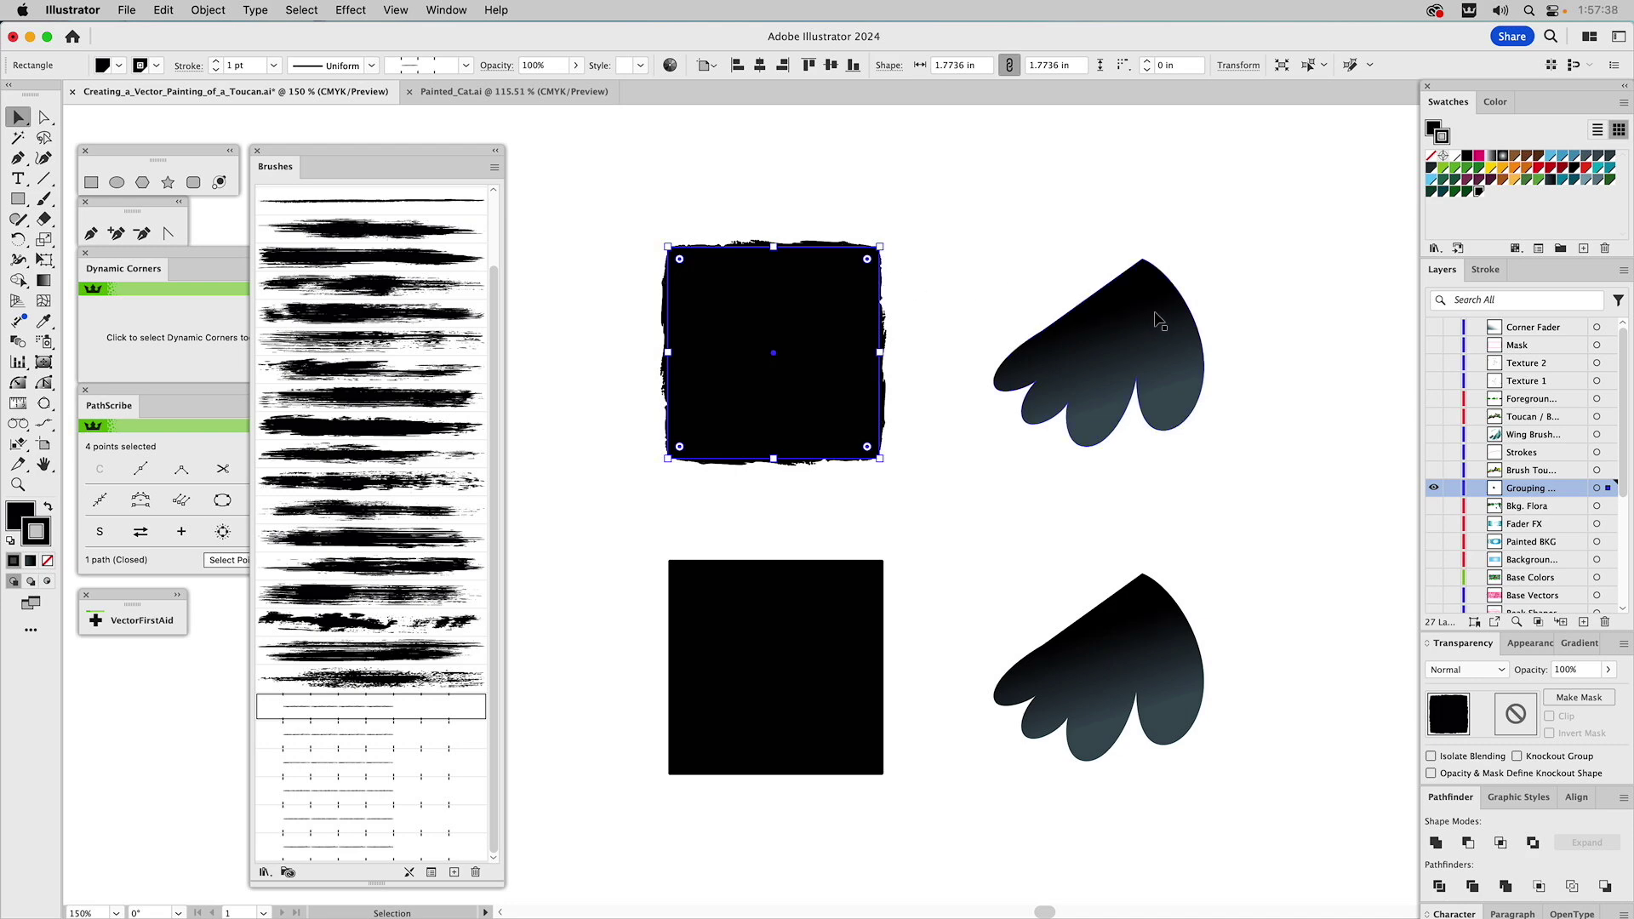
left_click(1106, 362)
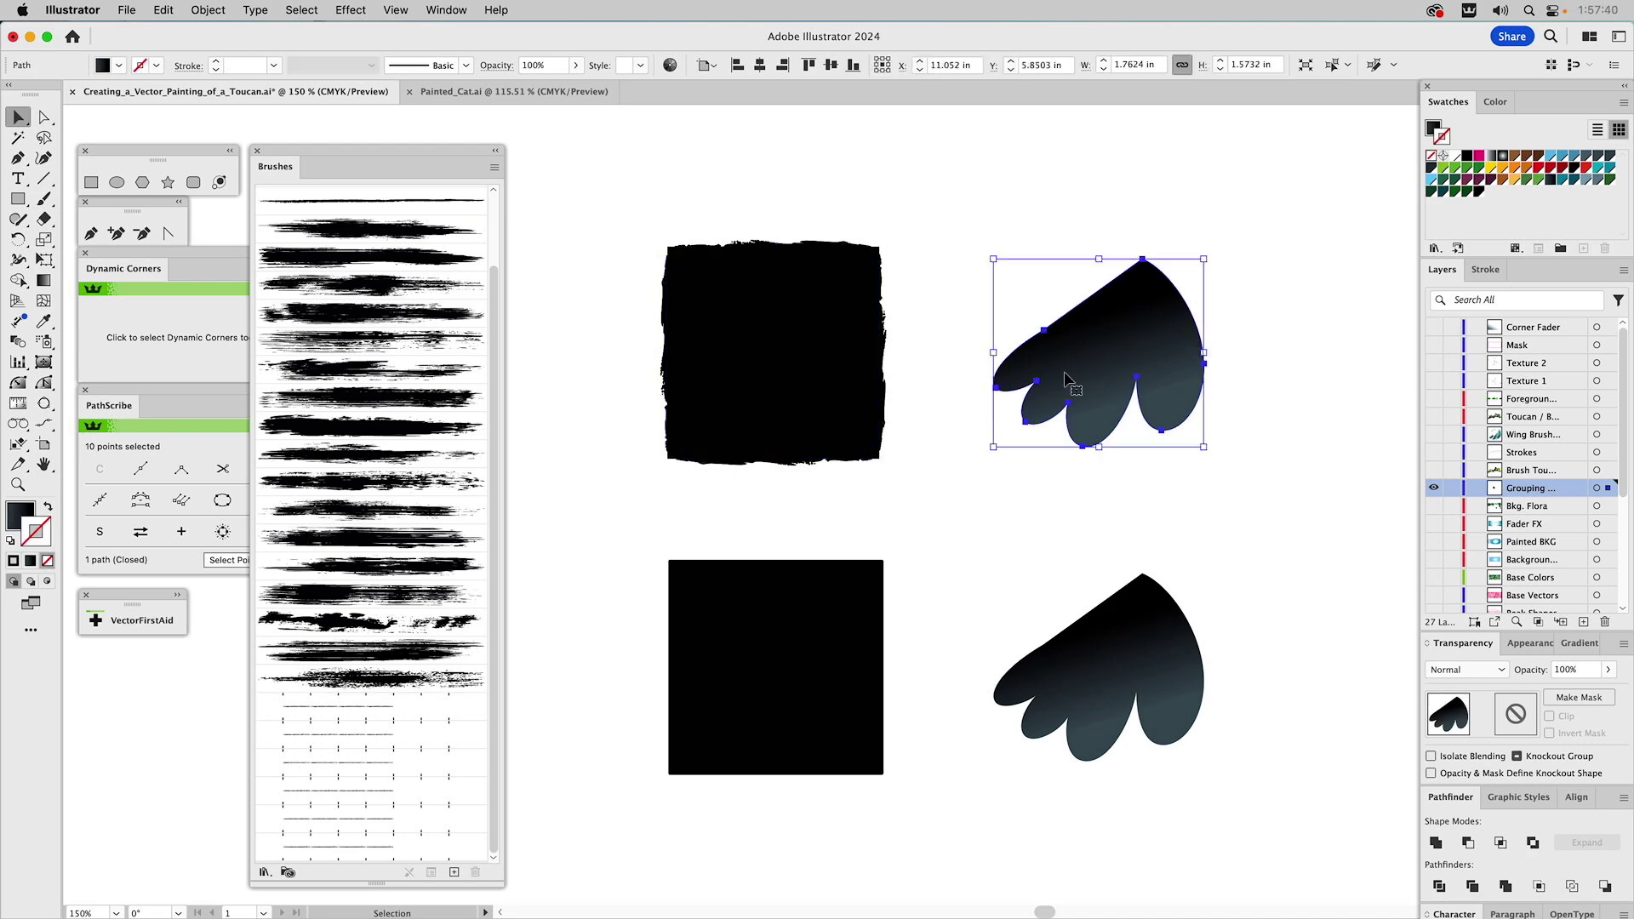
left_click(787, 336)
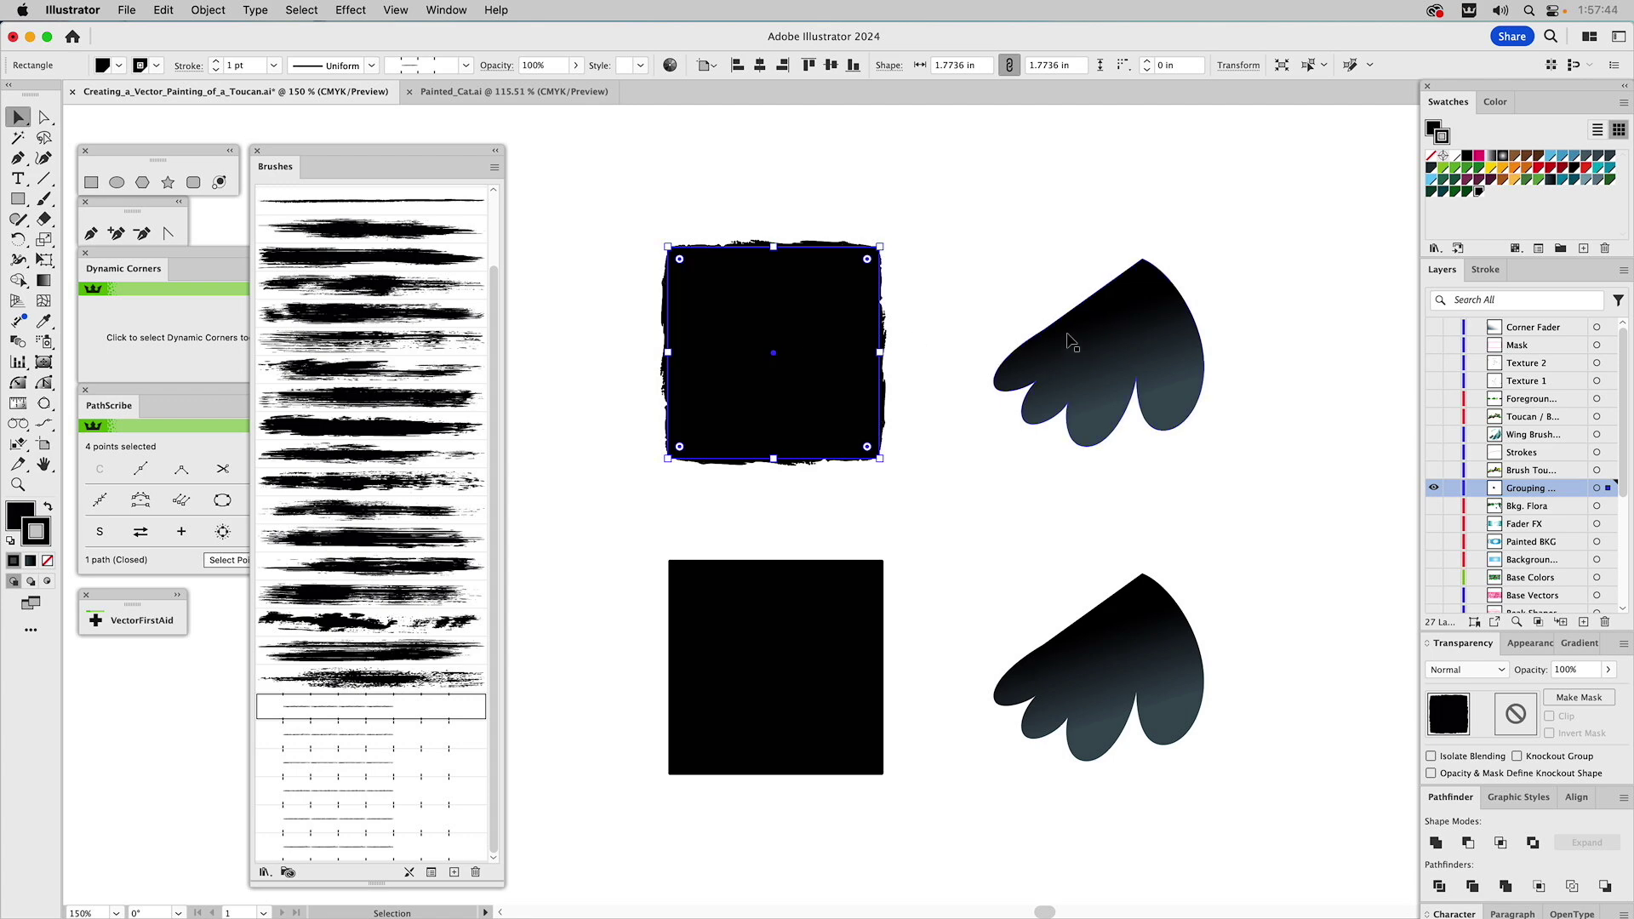
left_click(1103, 343)
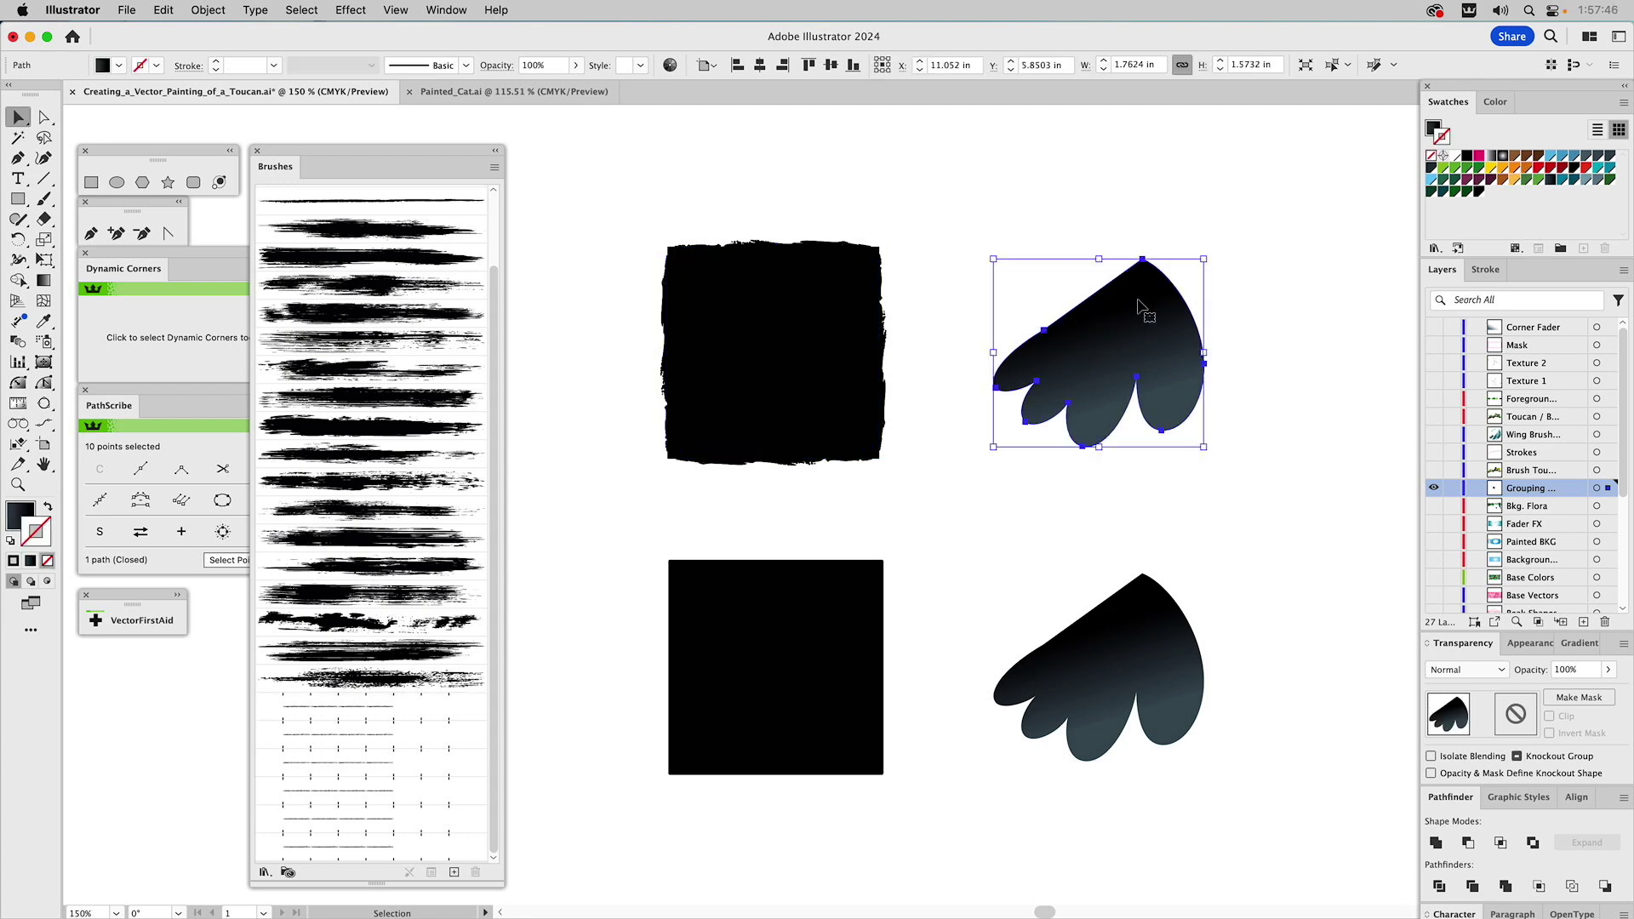
Fill the upper rough-edged square with the slate-to-black gradient swatch and deselect it.
left_click(832, 314)
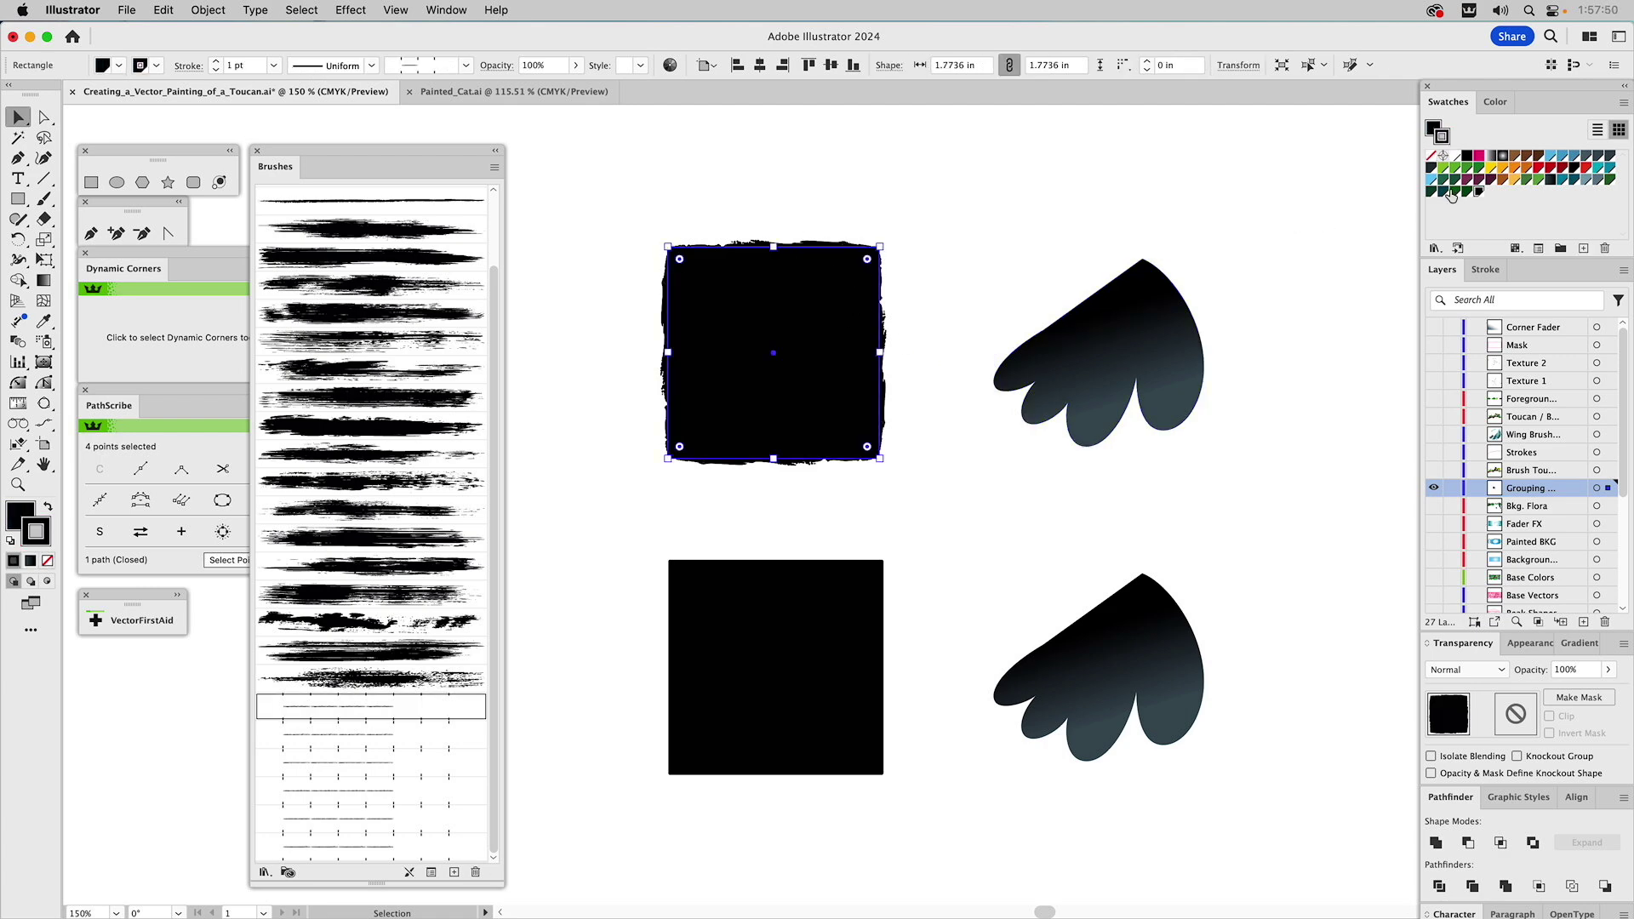
left_click(1531, 176)
left_click(1549, 182)
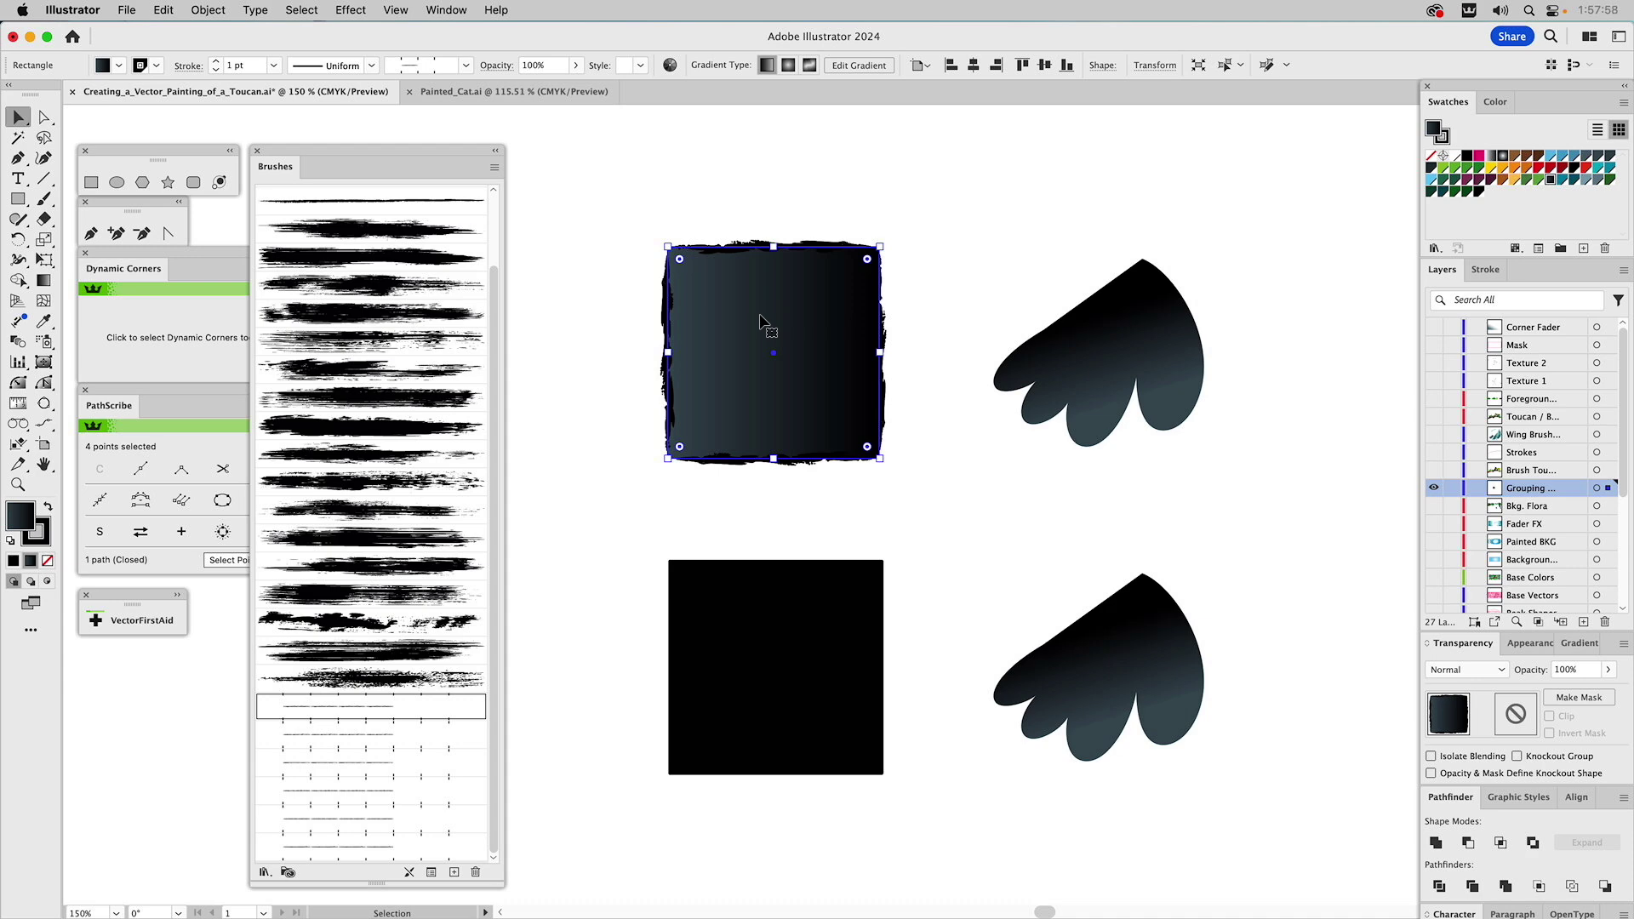
left_click(870, 203)
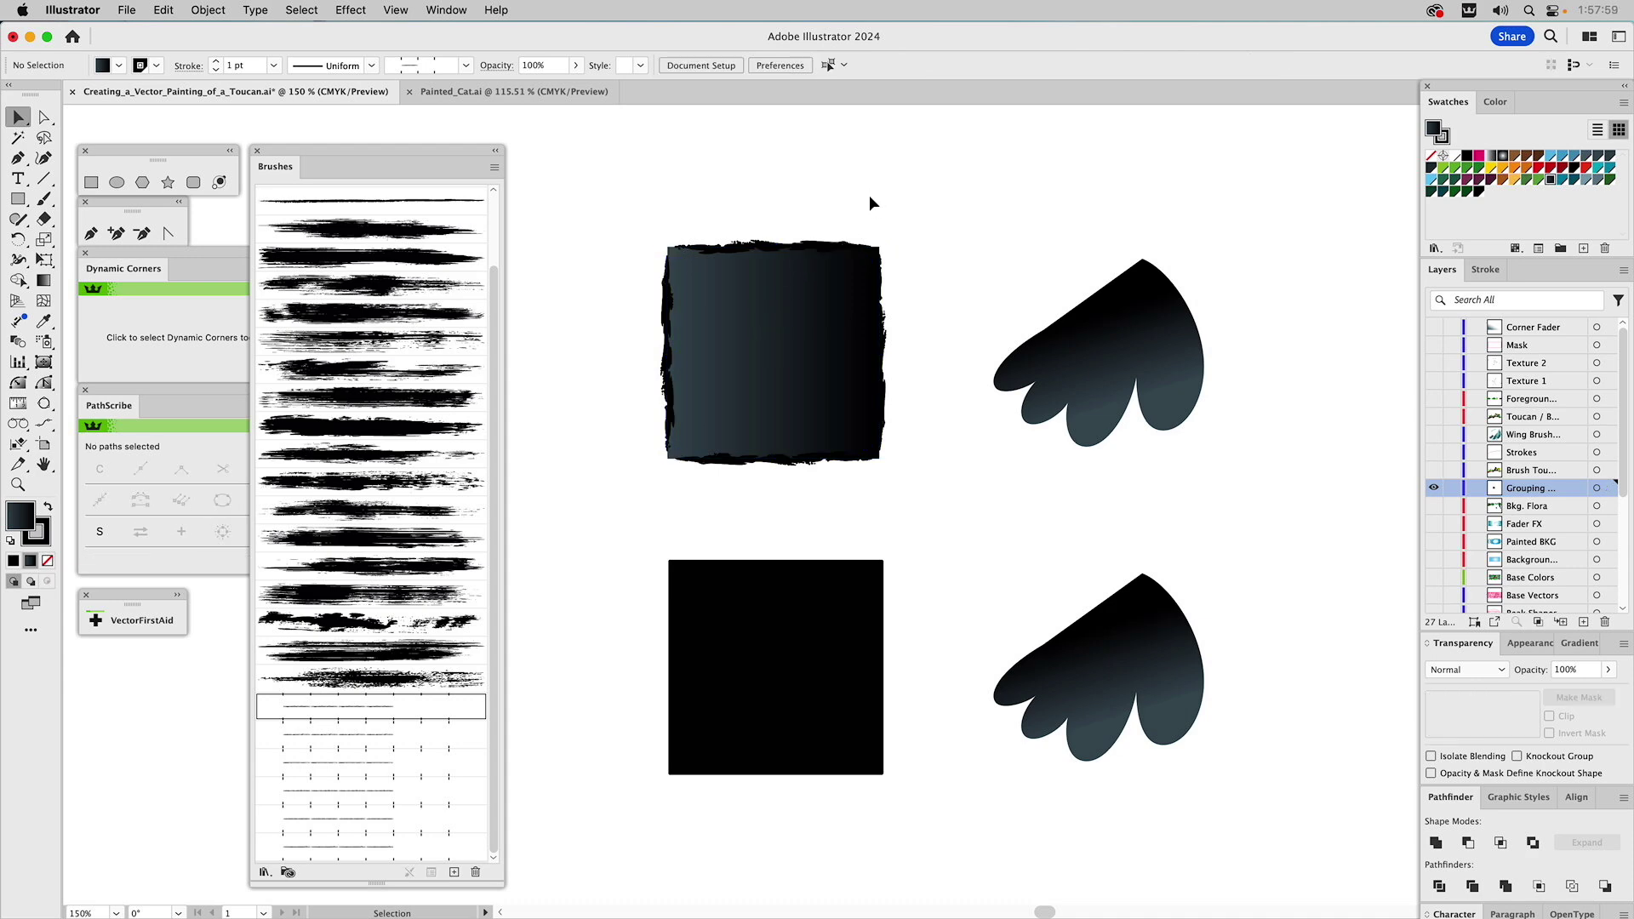
Try to apply the slate-to-black gradient to the upper square's brushed stroke as well.
left_click(831, 253)
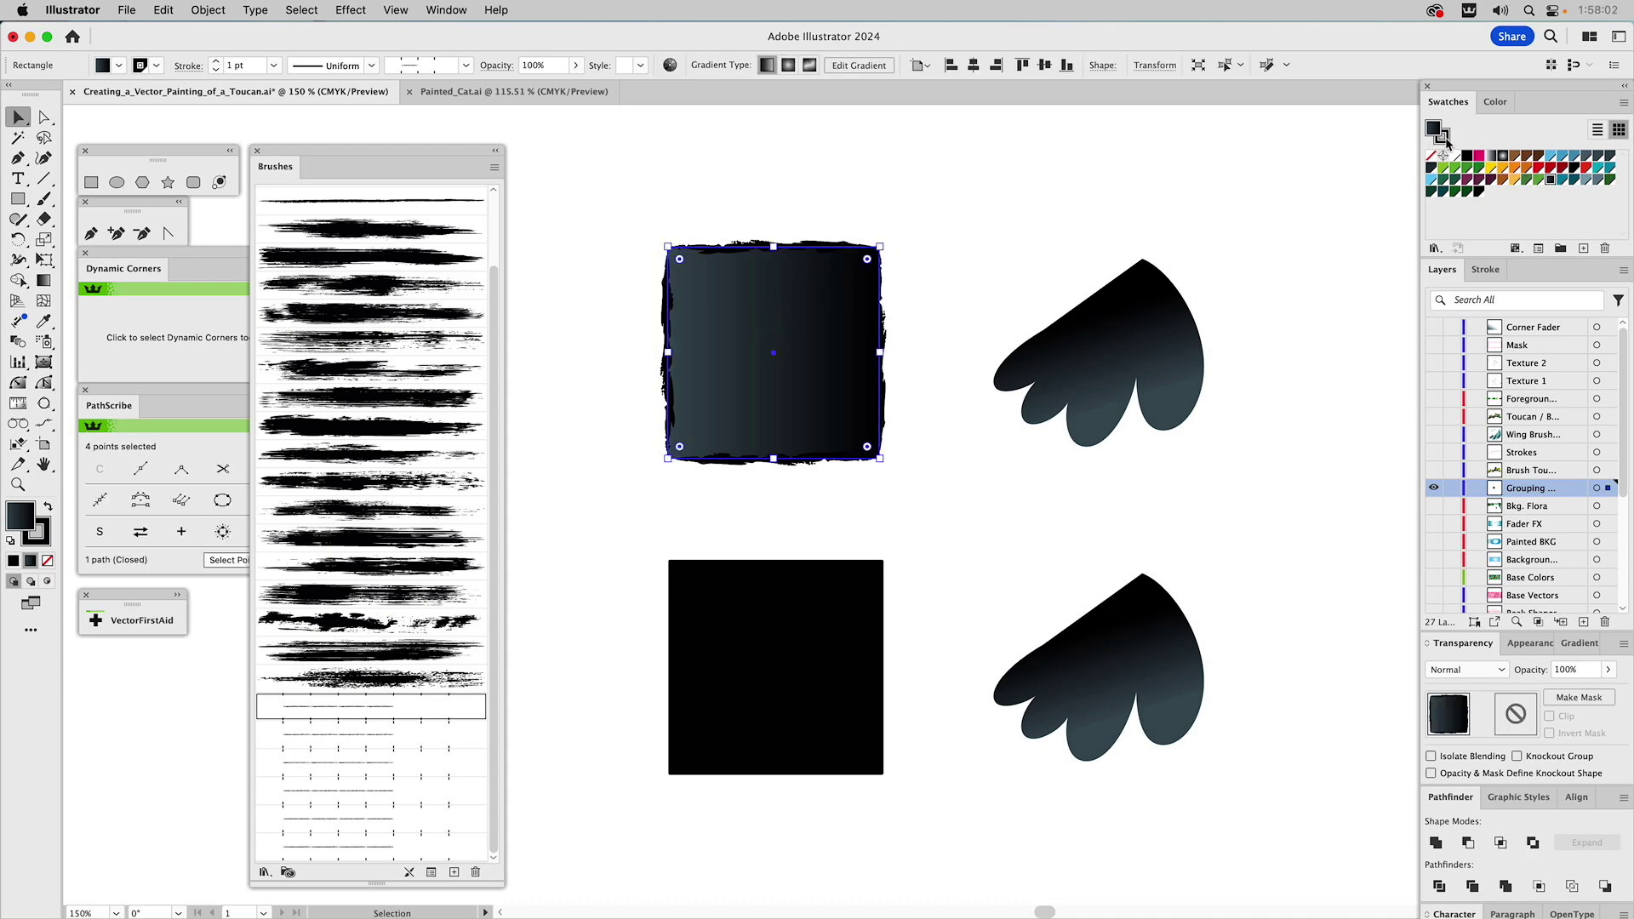
left_click(1449, 141)
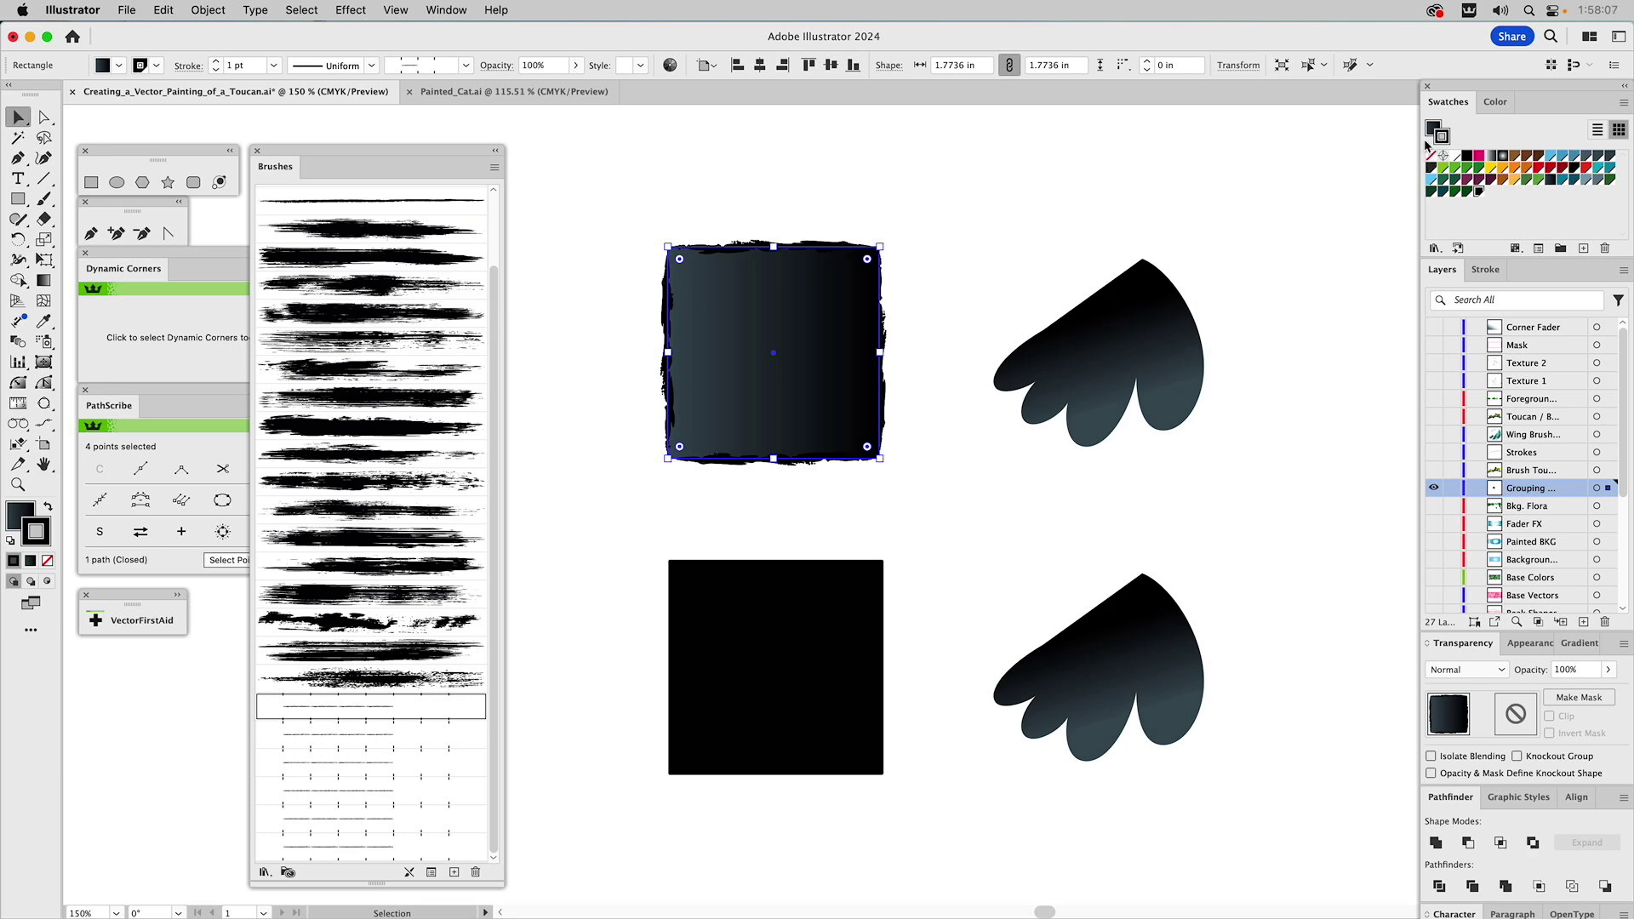
left_click(1549, 183)
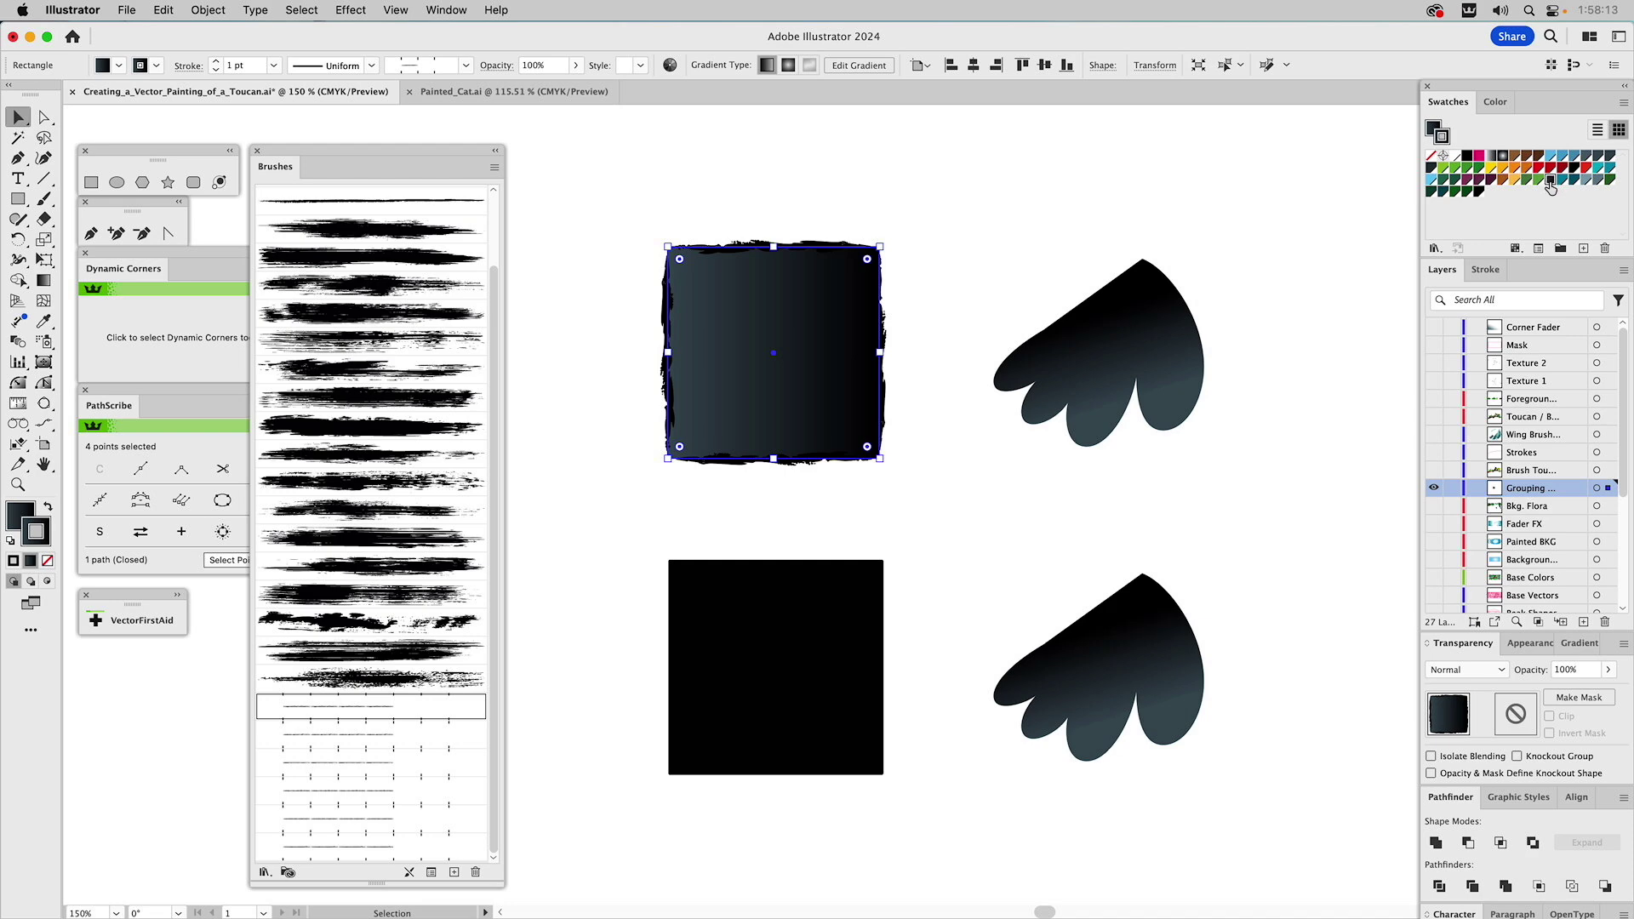
left_click(962, 180)
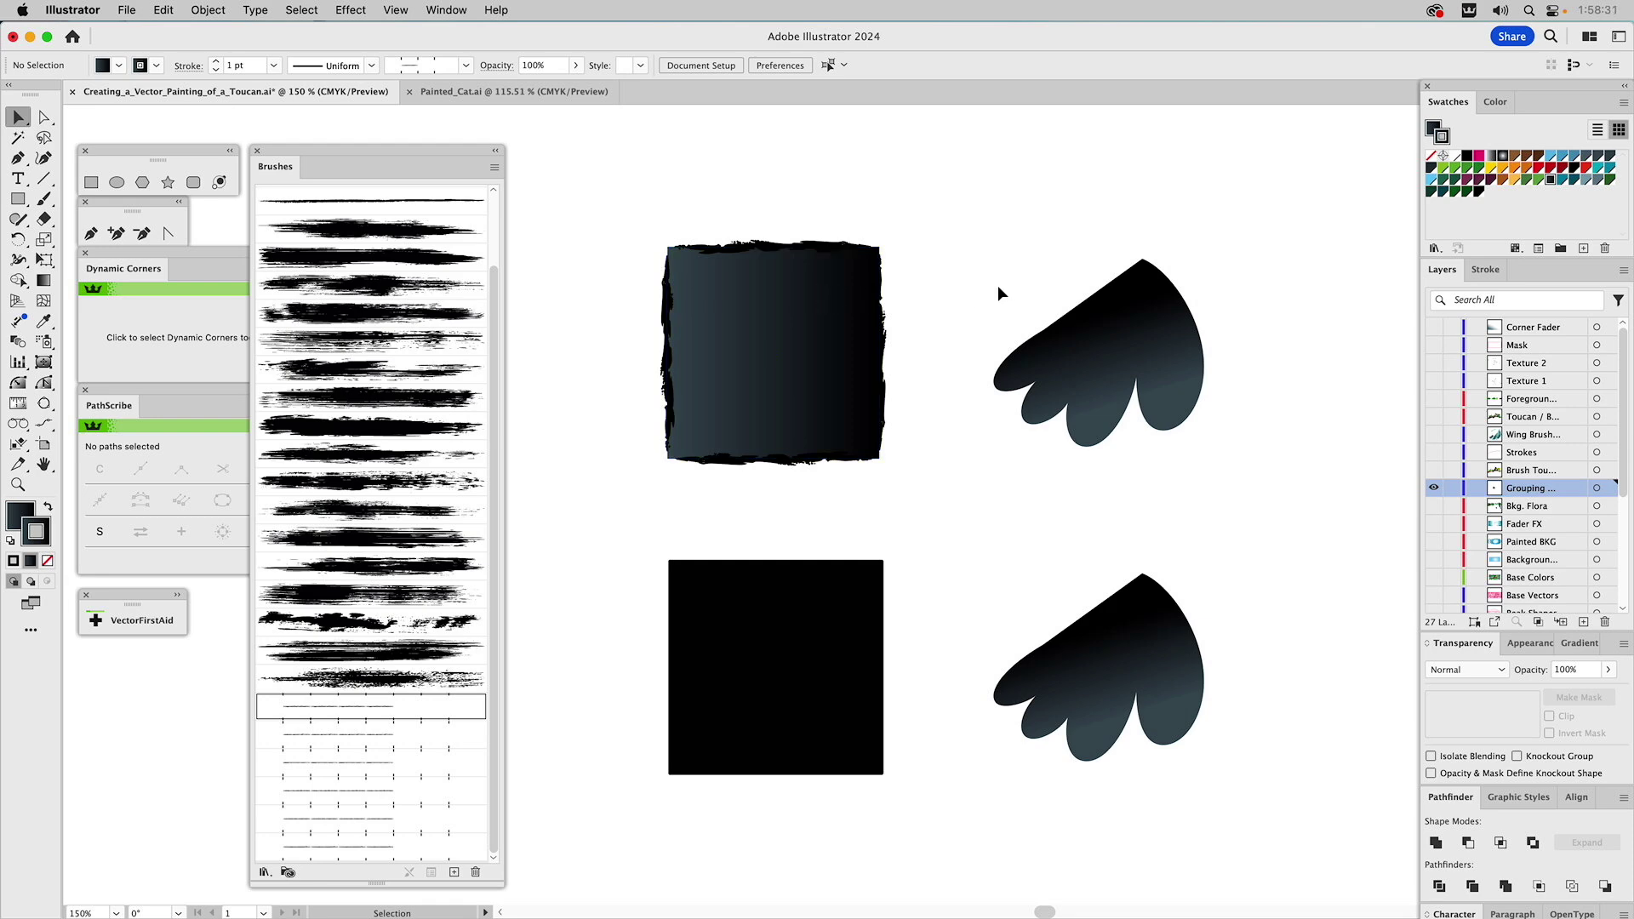
Apply the first rough-edged pattern brush to the lower black square's outline and make the square a group.
left_click(802, 607)
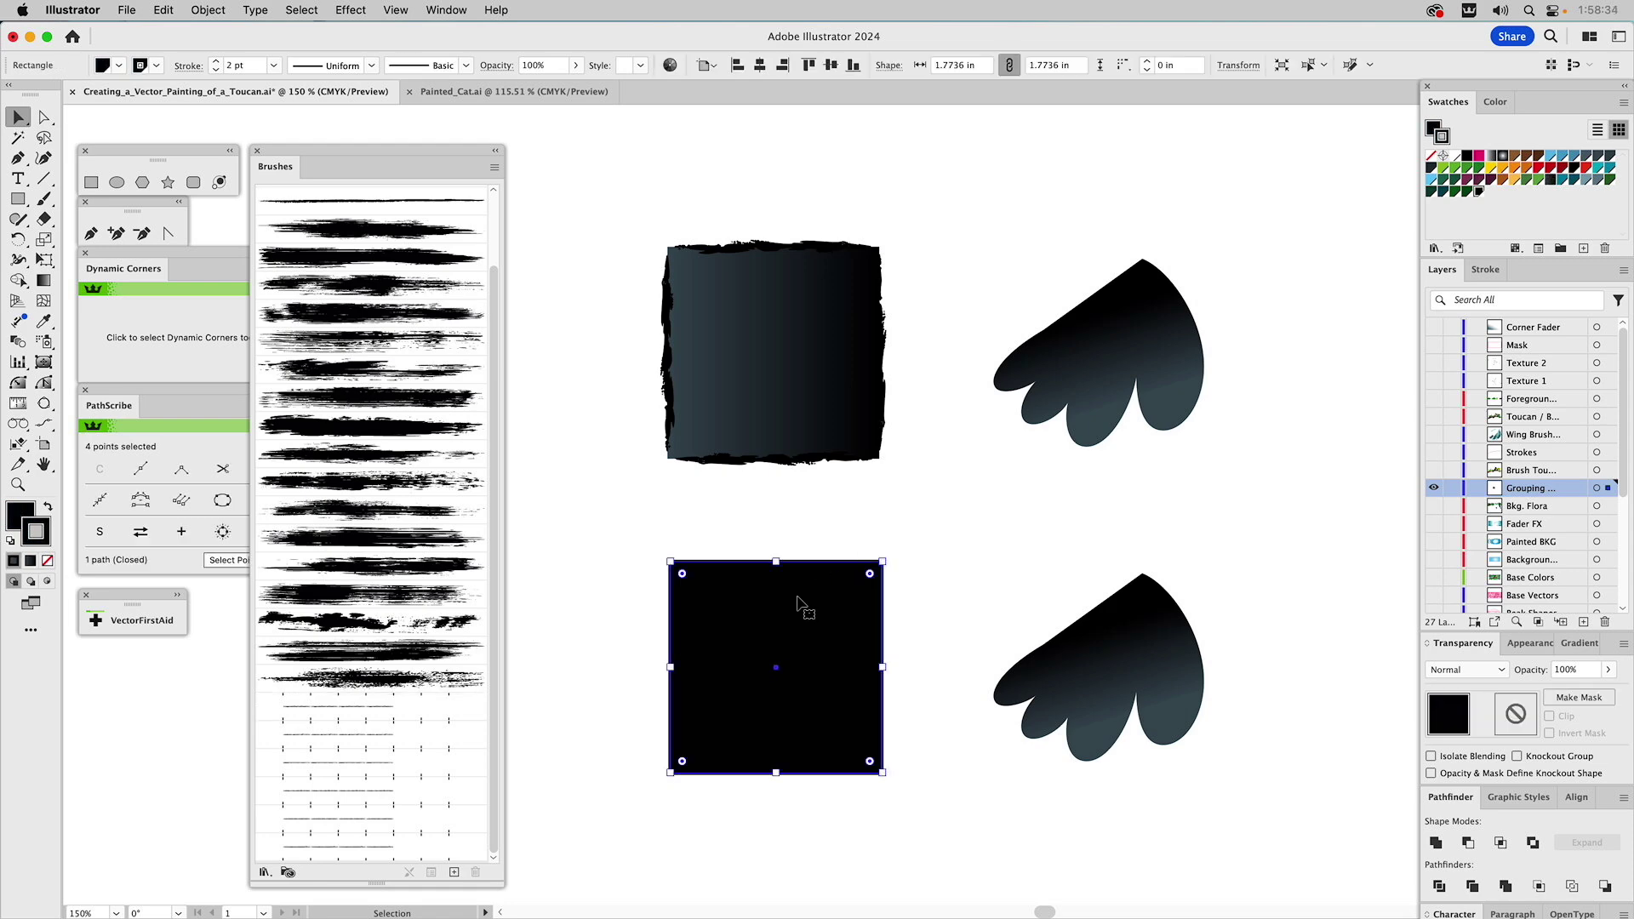
left_click(331, 711)
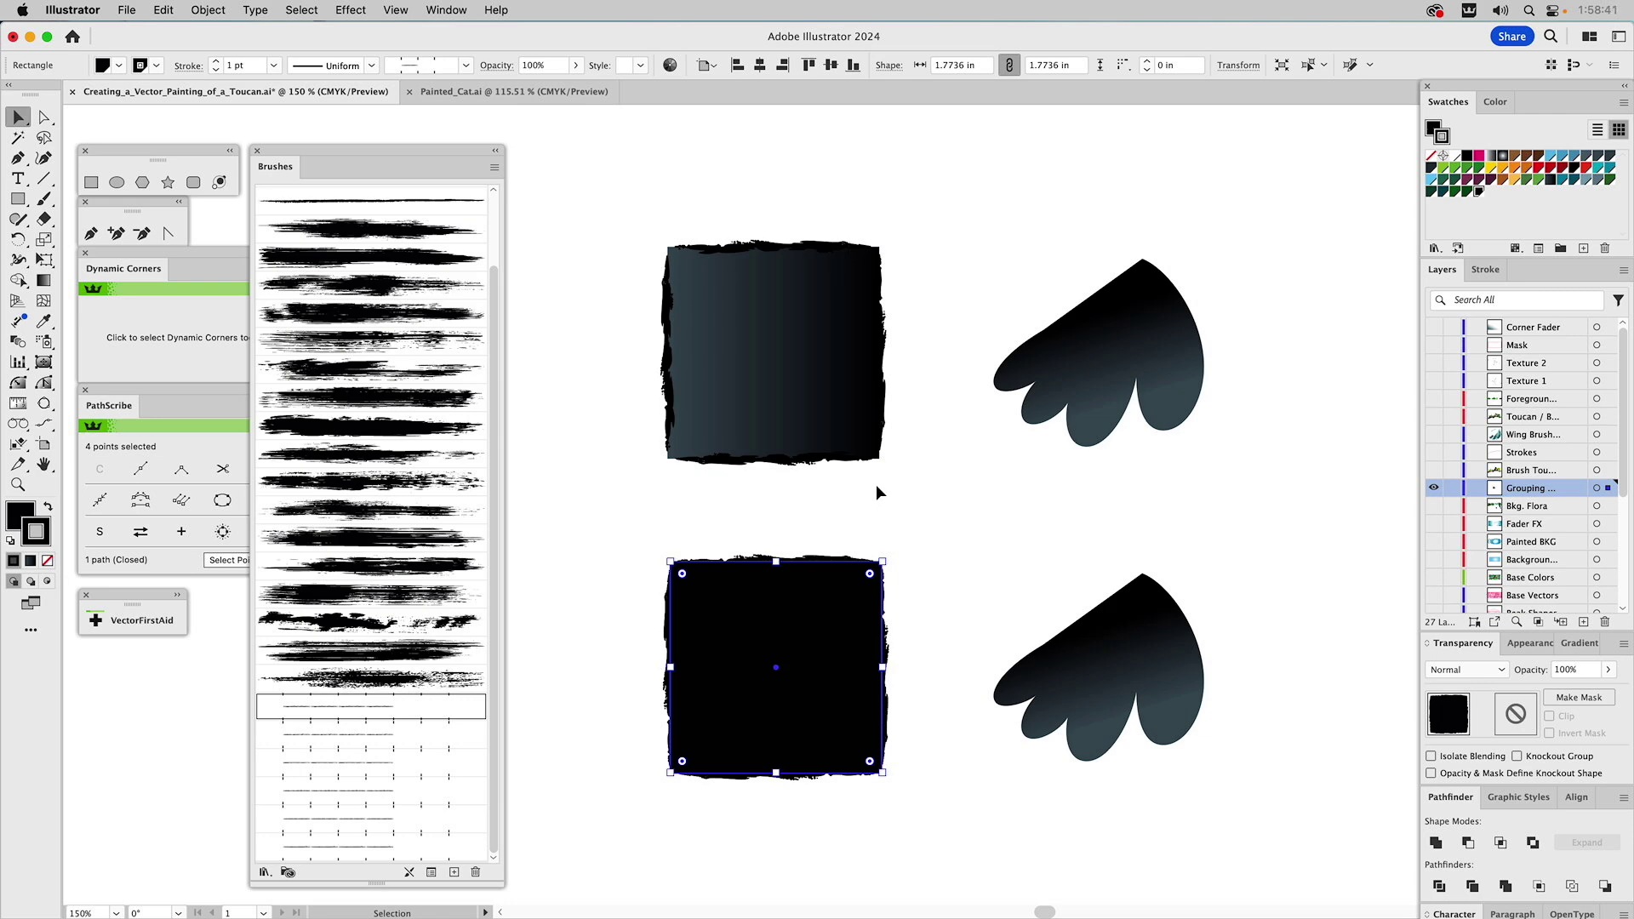
left_click(215, 9)
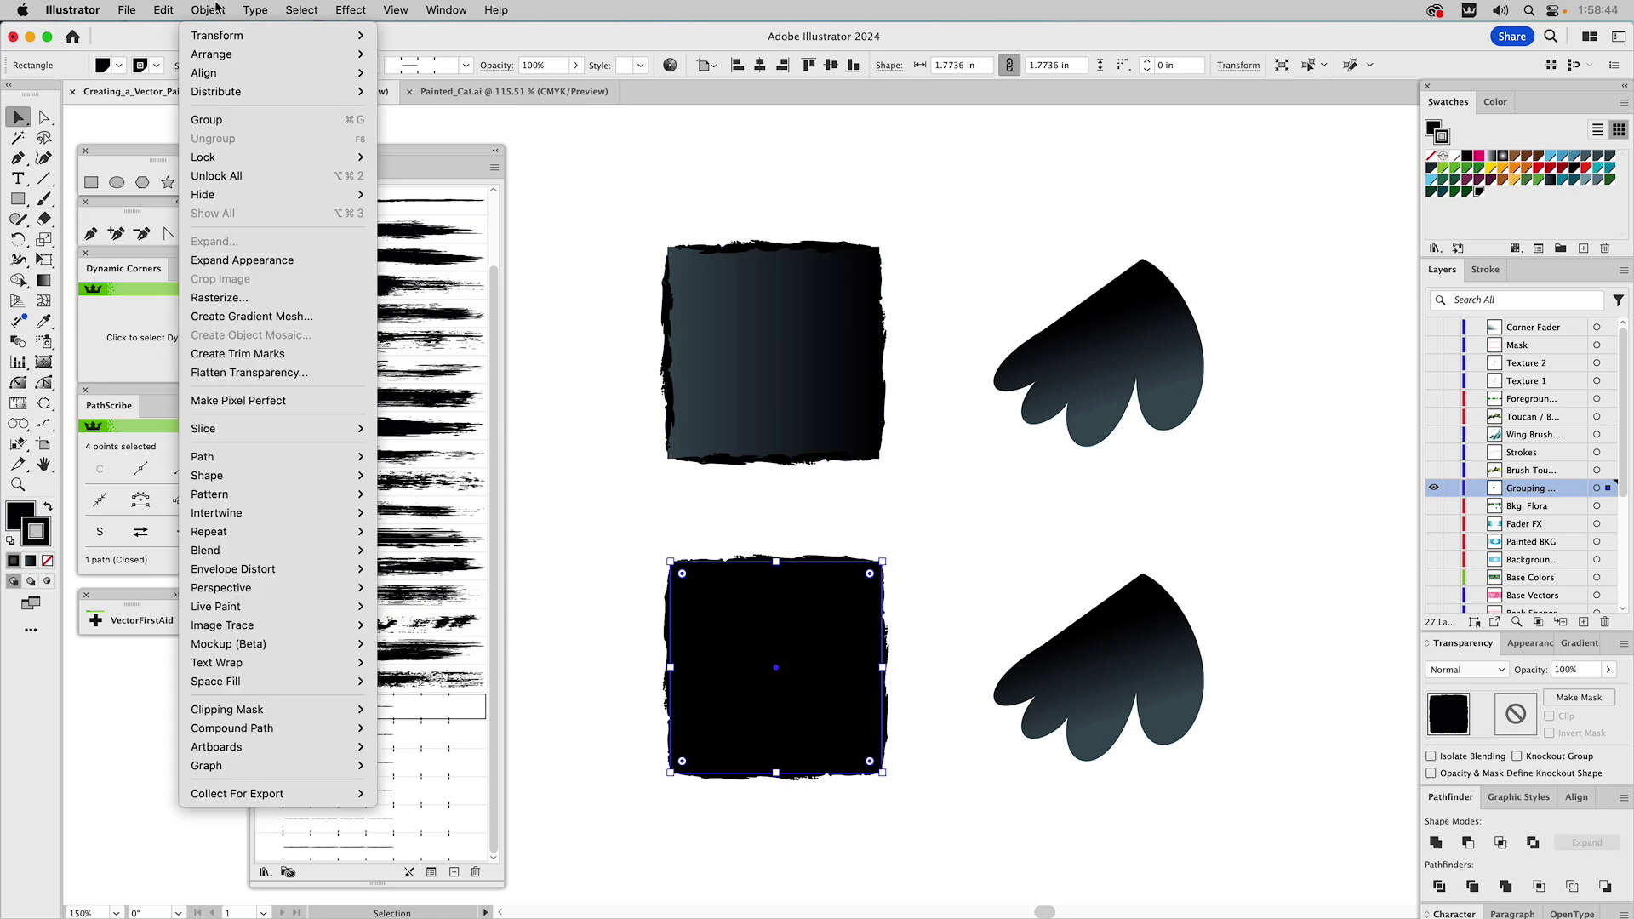
left_click(219, 121)
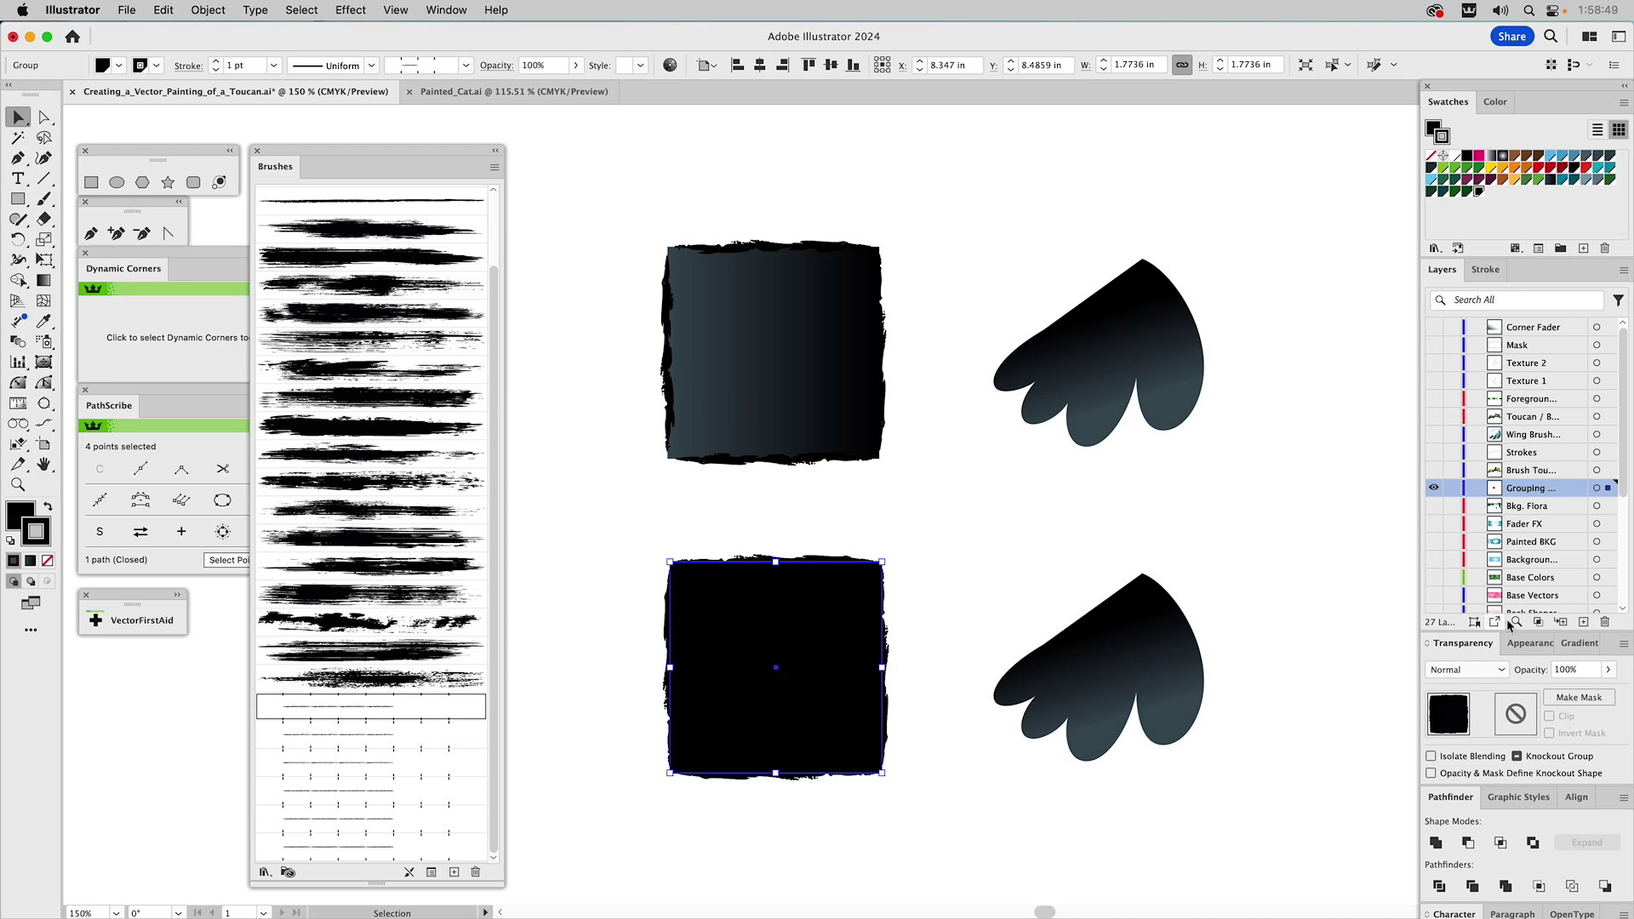
Add a new fill to the lower square's group and set it to the slate-to-black gradient.
left_click(1531, 645)
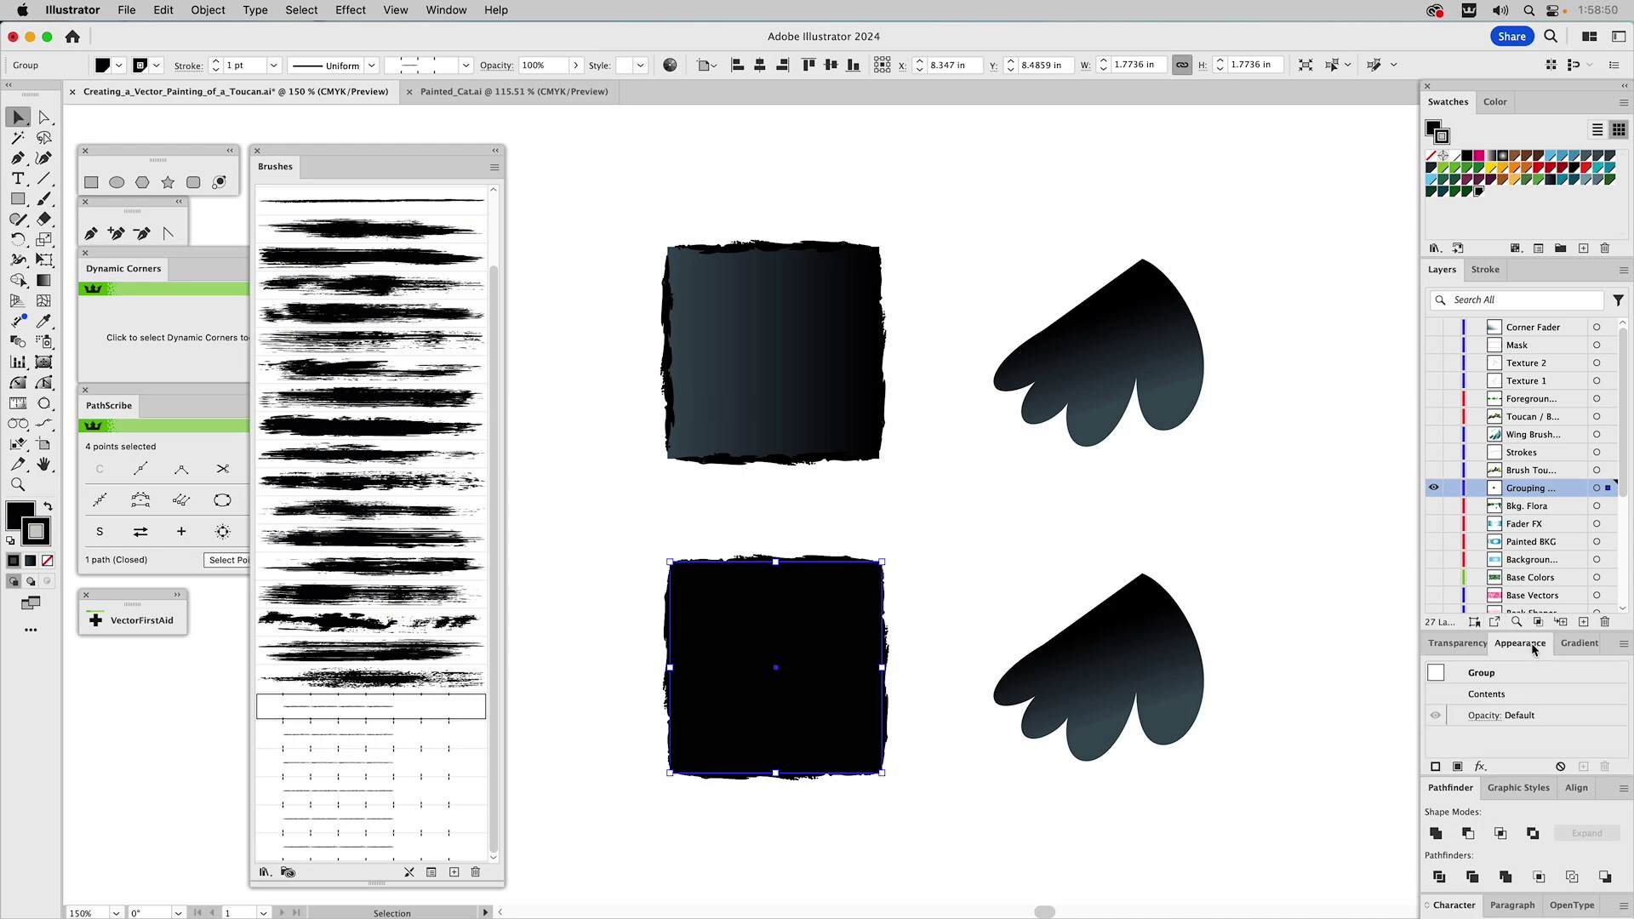
left_click(1481, 678)
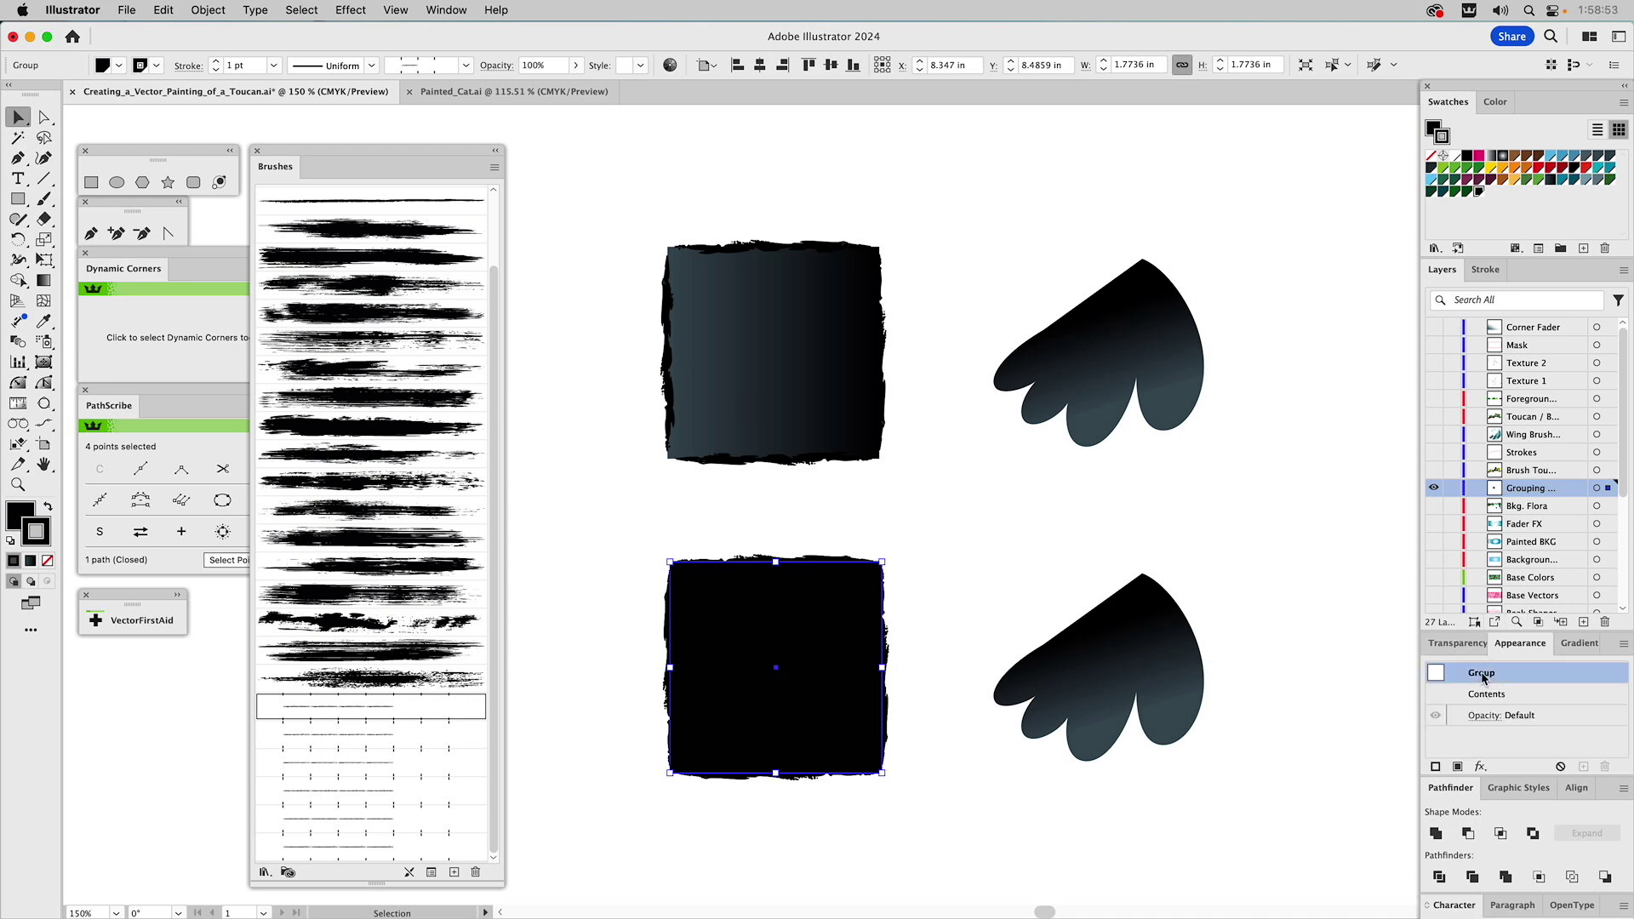
left_click(1623, 644)
left_click(1531, 649)
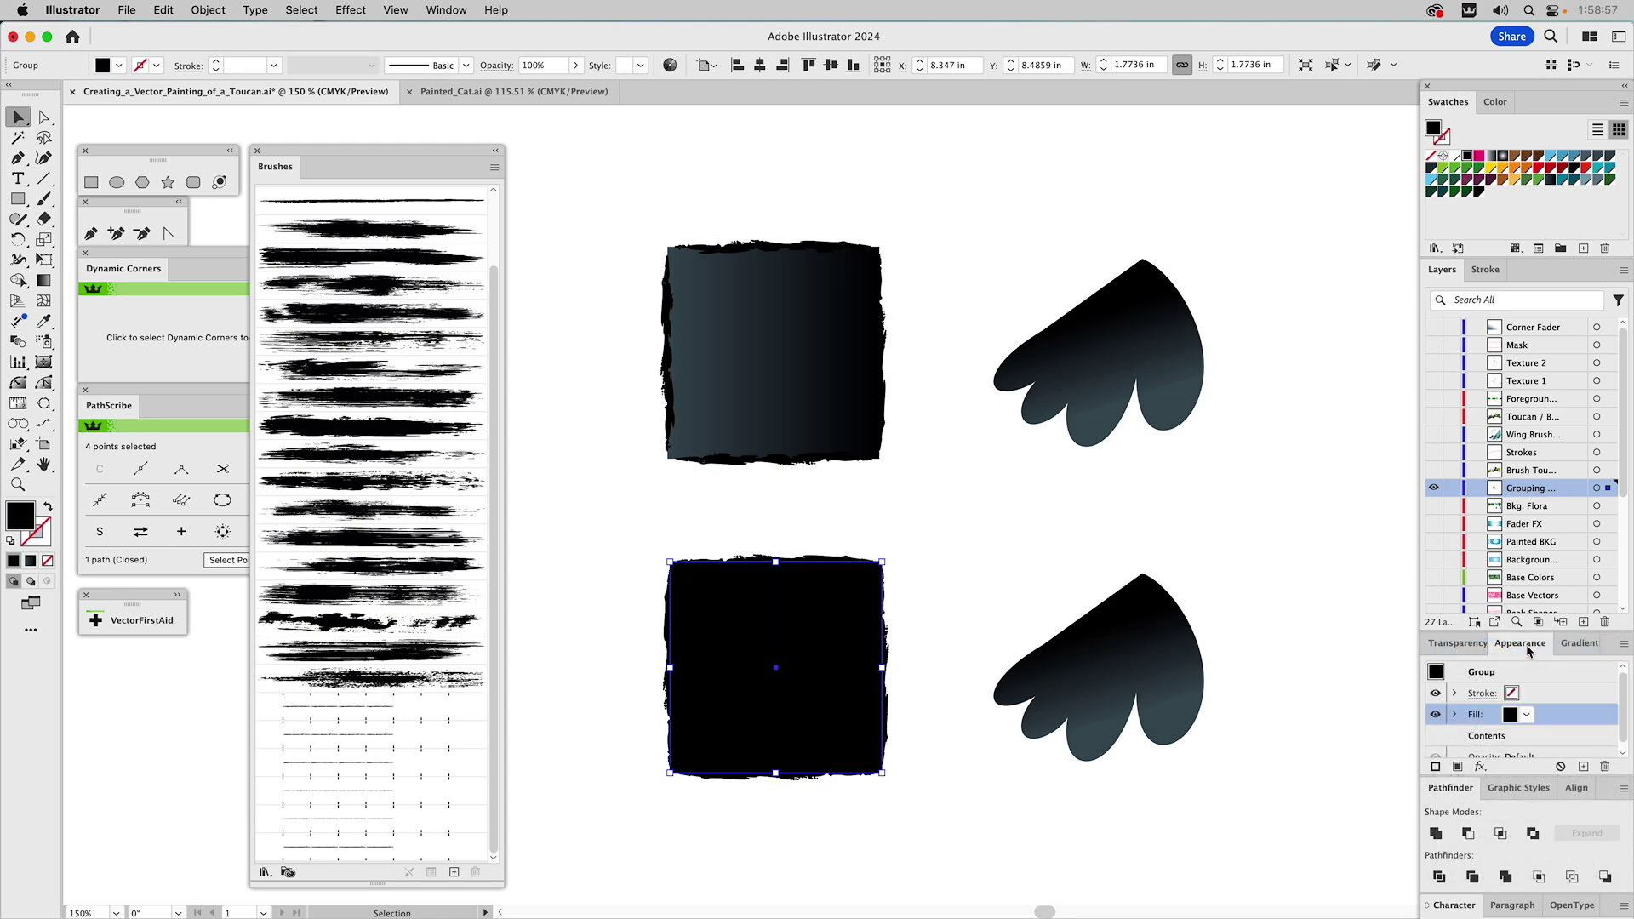
left_click(1550, 182)
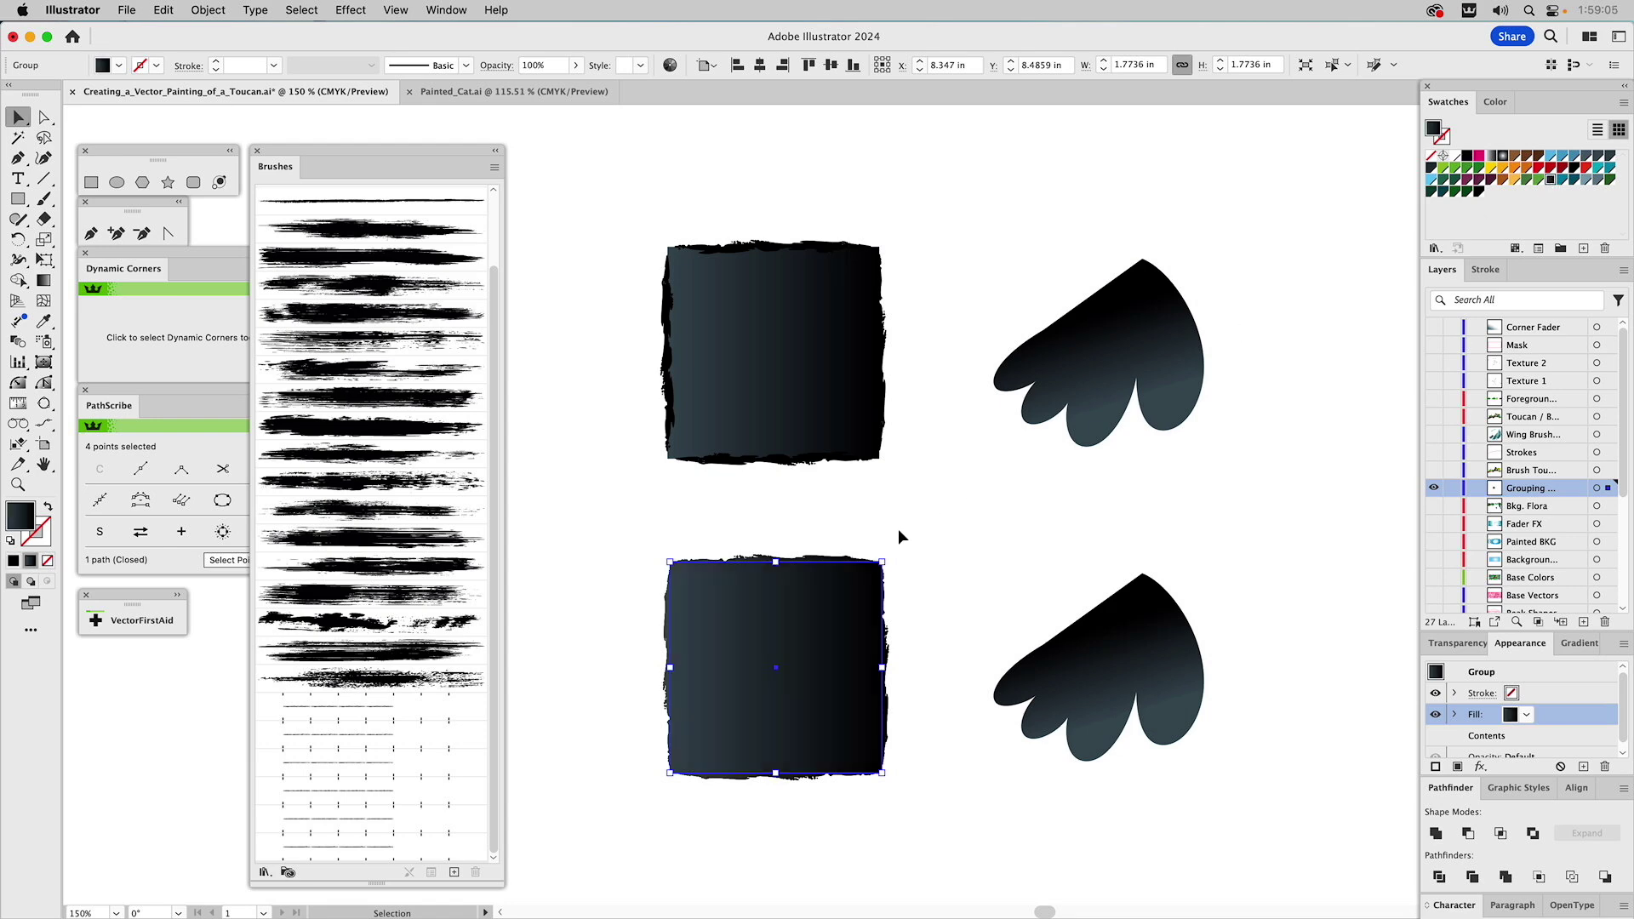
left_click(920, 529)
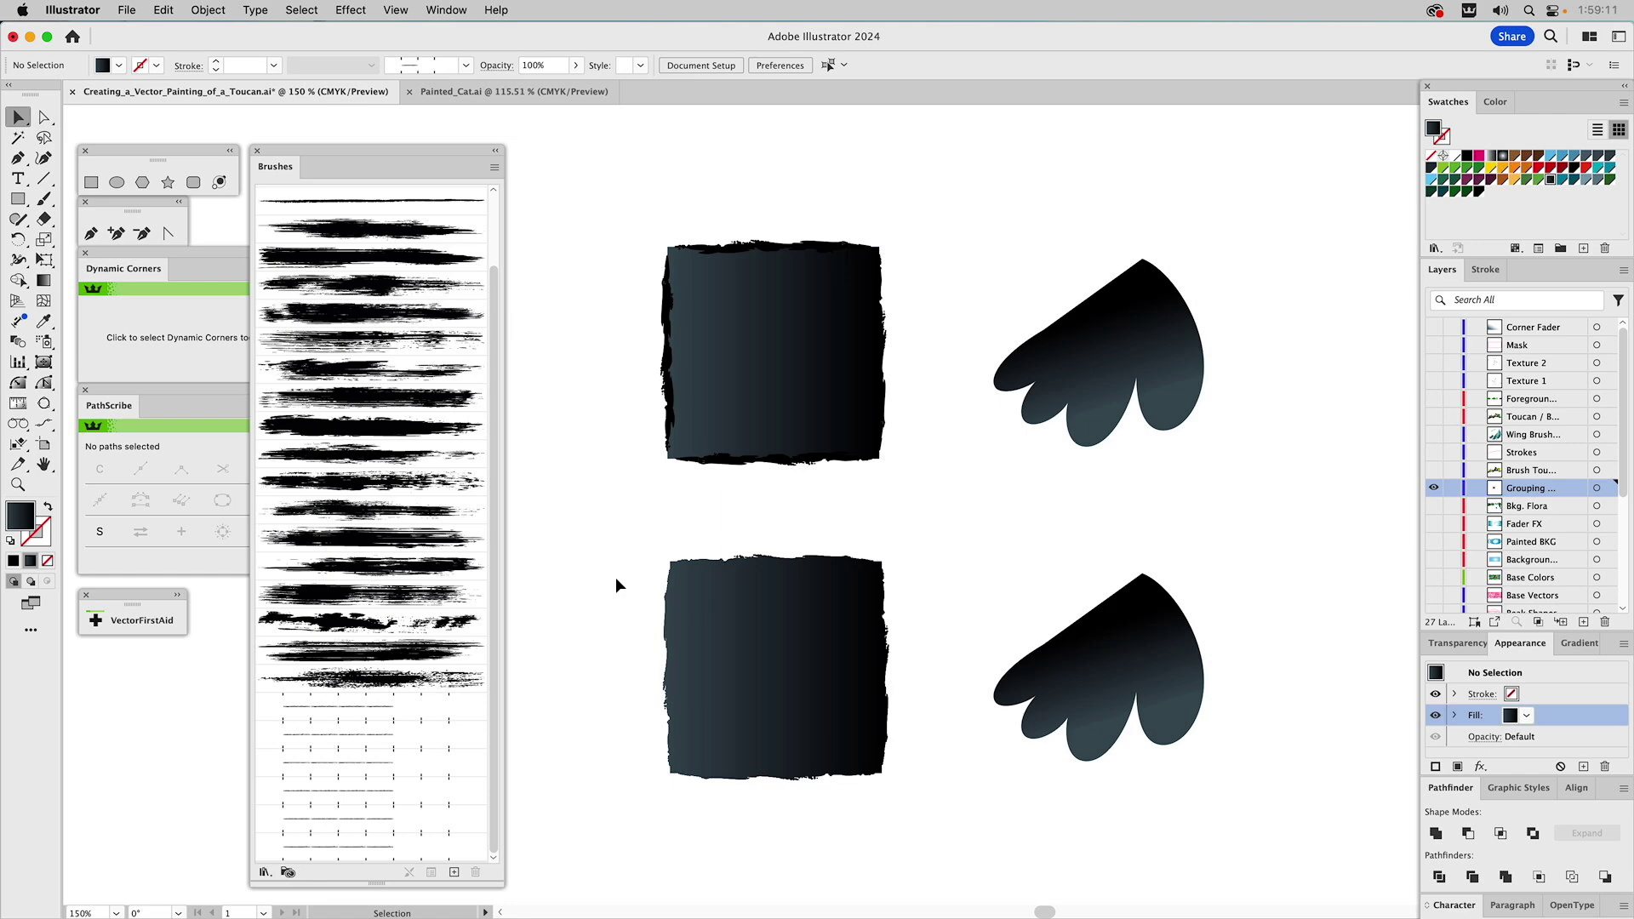
Redirect the lower square's gradient diagonally with the Gradient tool, from black at its upper left to slate at its lower right.
left_click(830, 634)
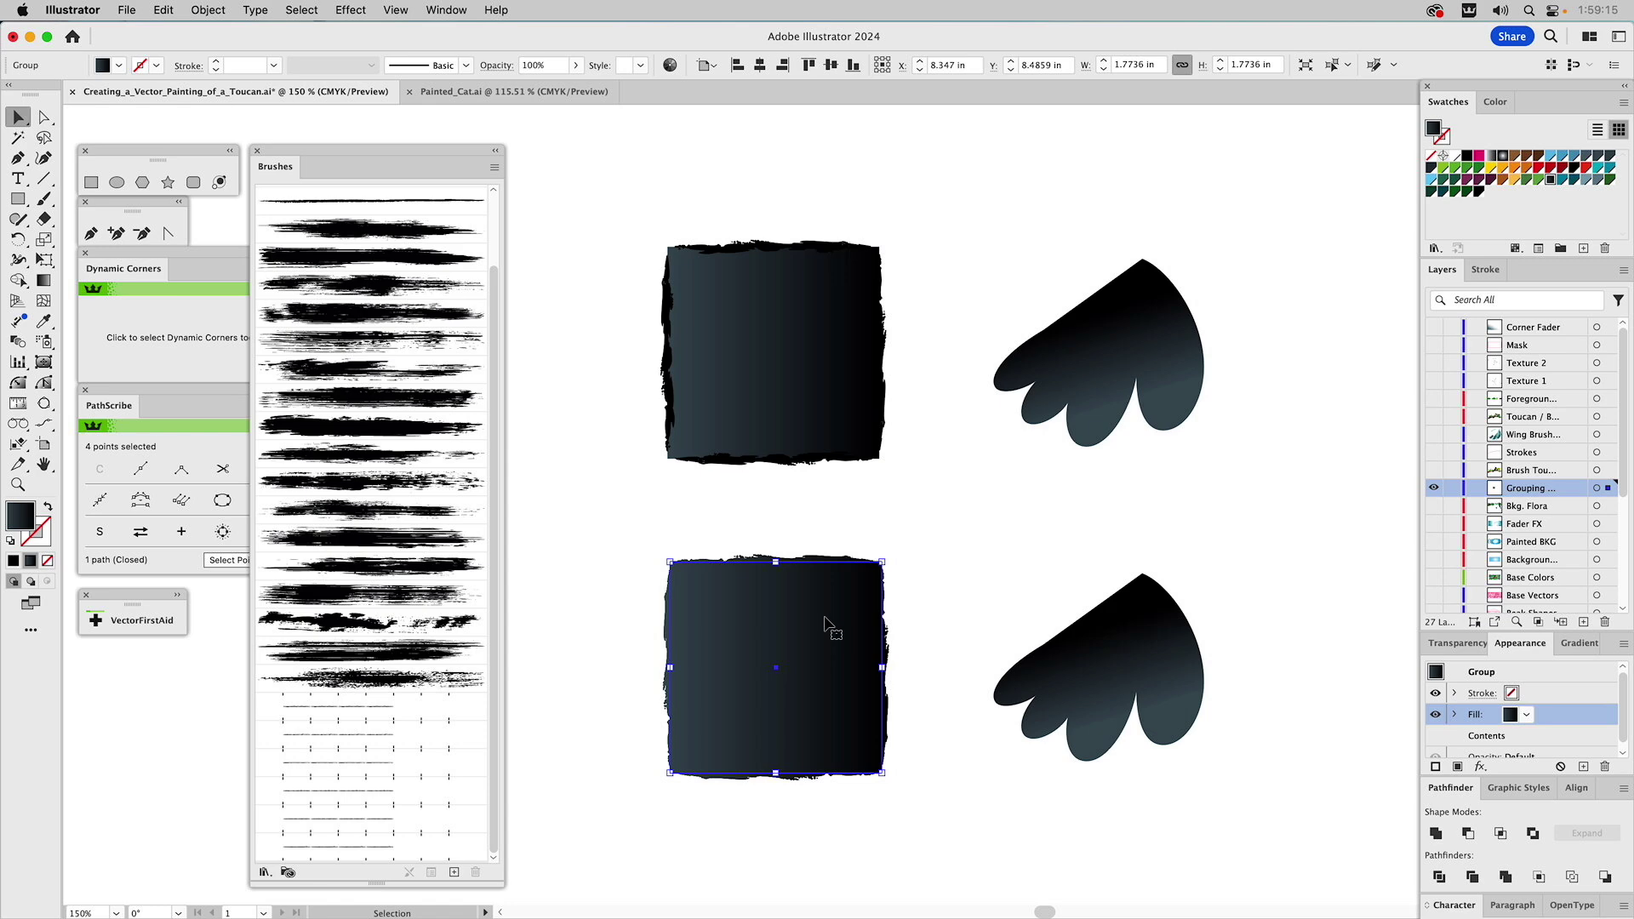
left_click(43, 280)
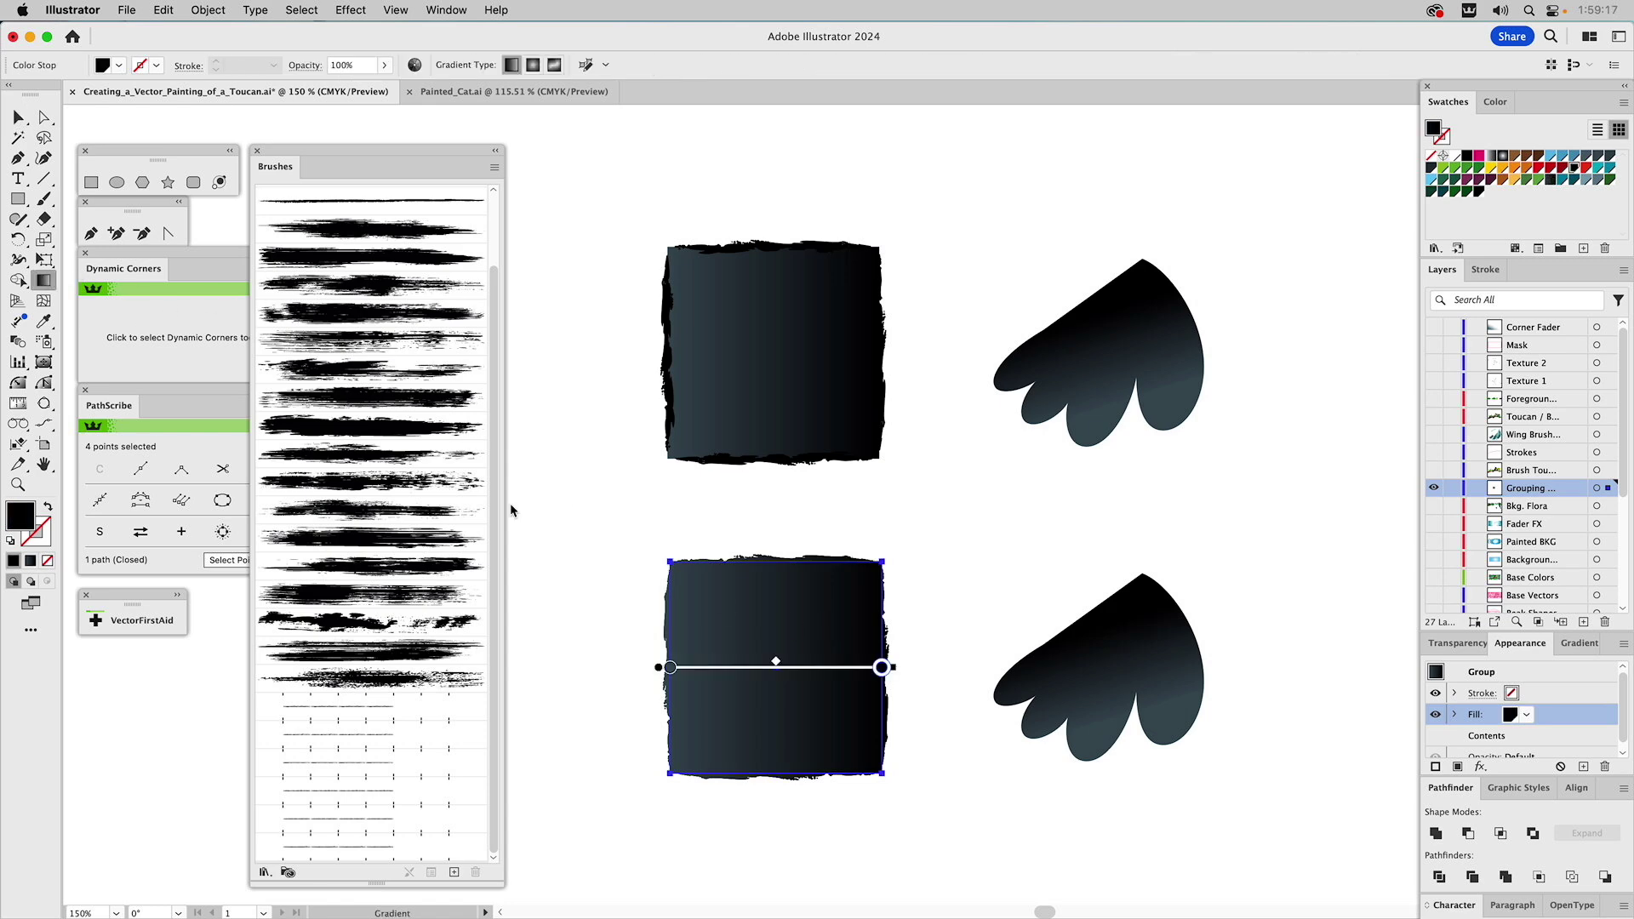
mouse_move(900, 667)
left_mouse_down()
mouse_move(786, 470)
mouse_move(605, 548)
left_mouse_up()
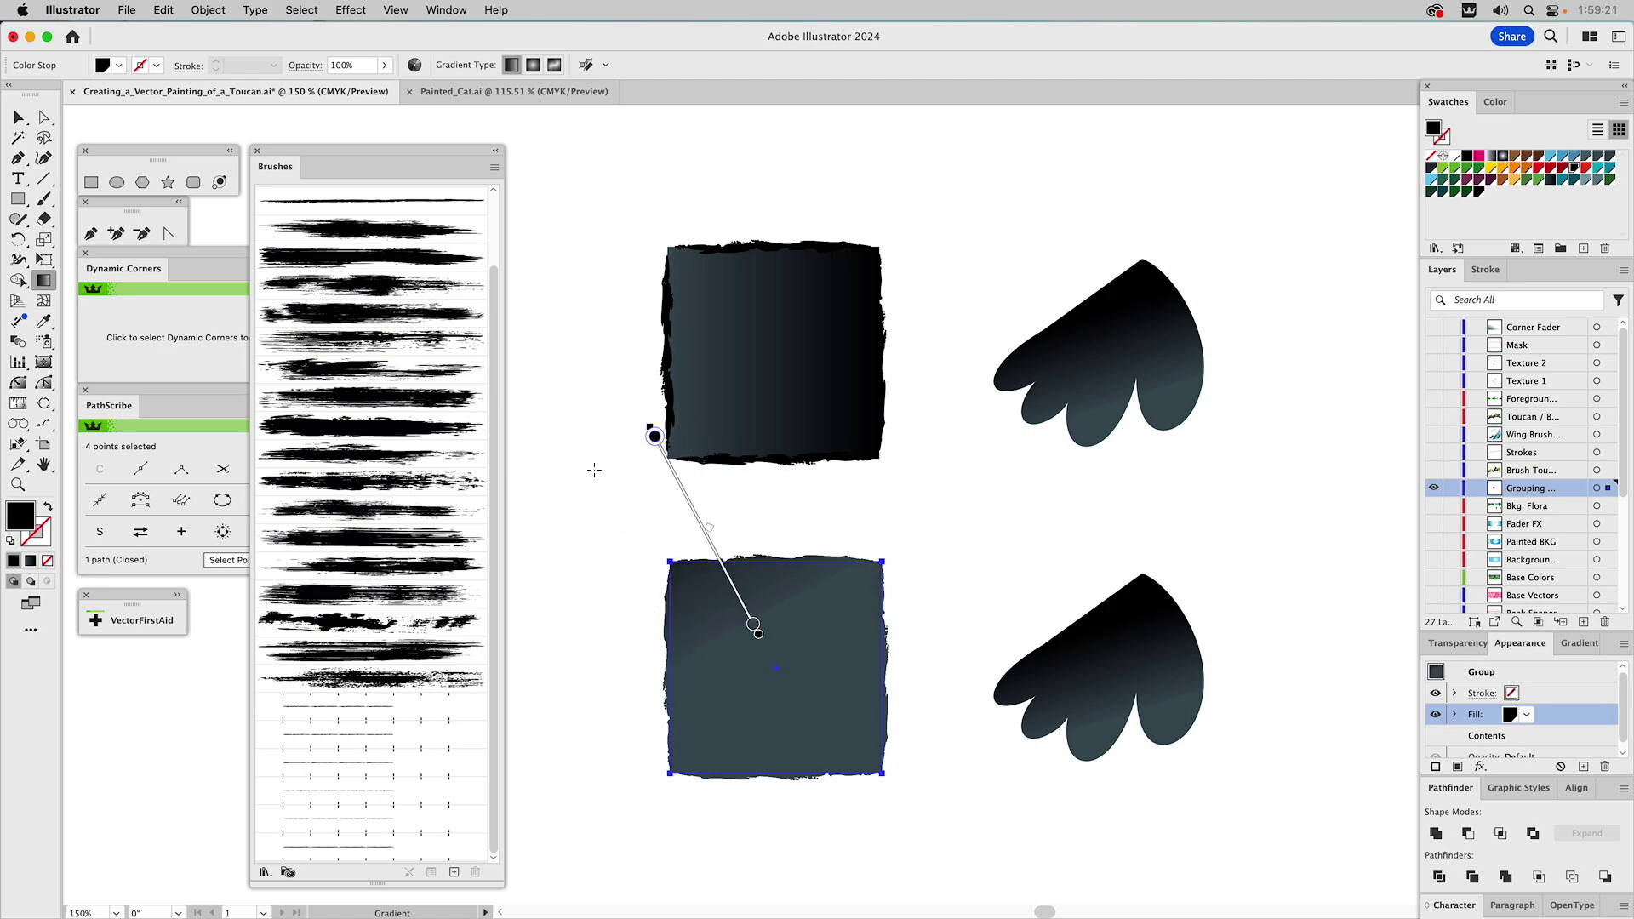
left_click_drag(653, 433, 667, 481)
left_click_drag(712, 536, 758, 639)
key("v")
left_click(980, 555)
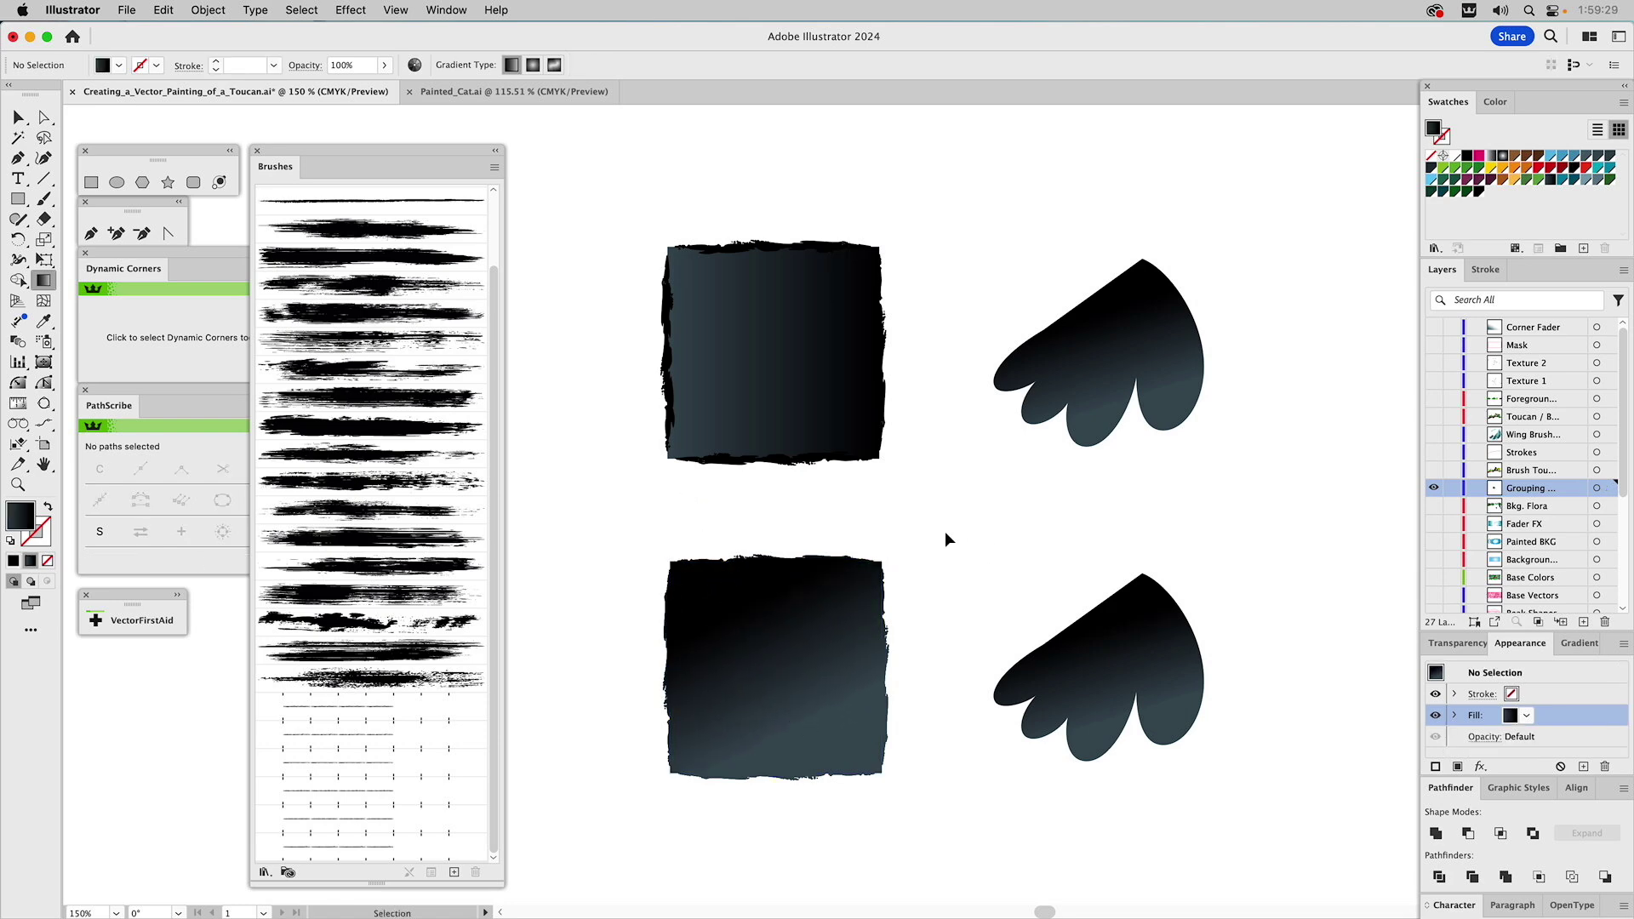
Hide the Grouping layer and show the Brush Toucan layer, bringing the toucan's wing into view.
key("g")
key("v")
left_click(1117, 651)
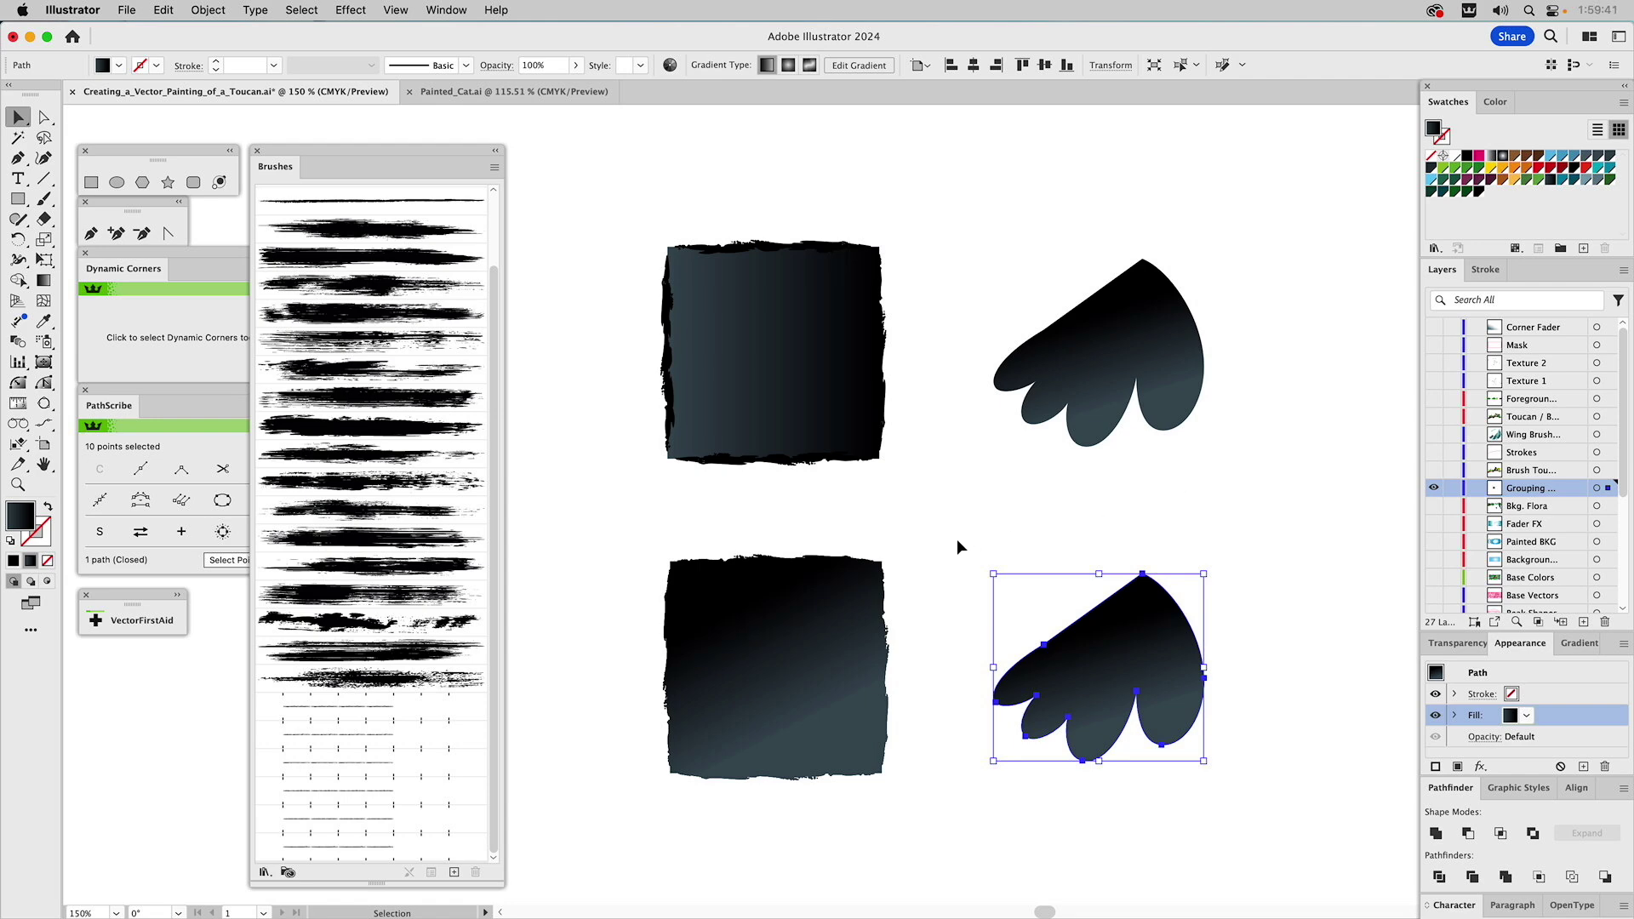
left_click(1434, 488)
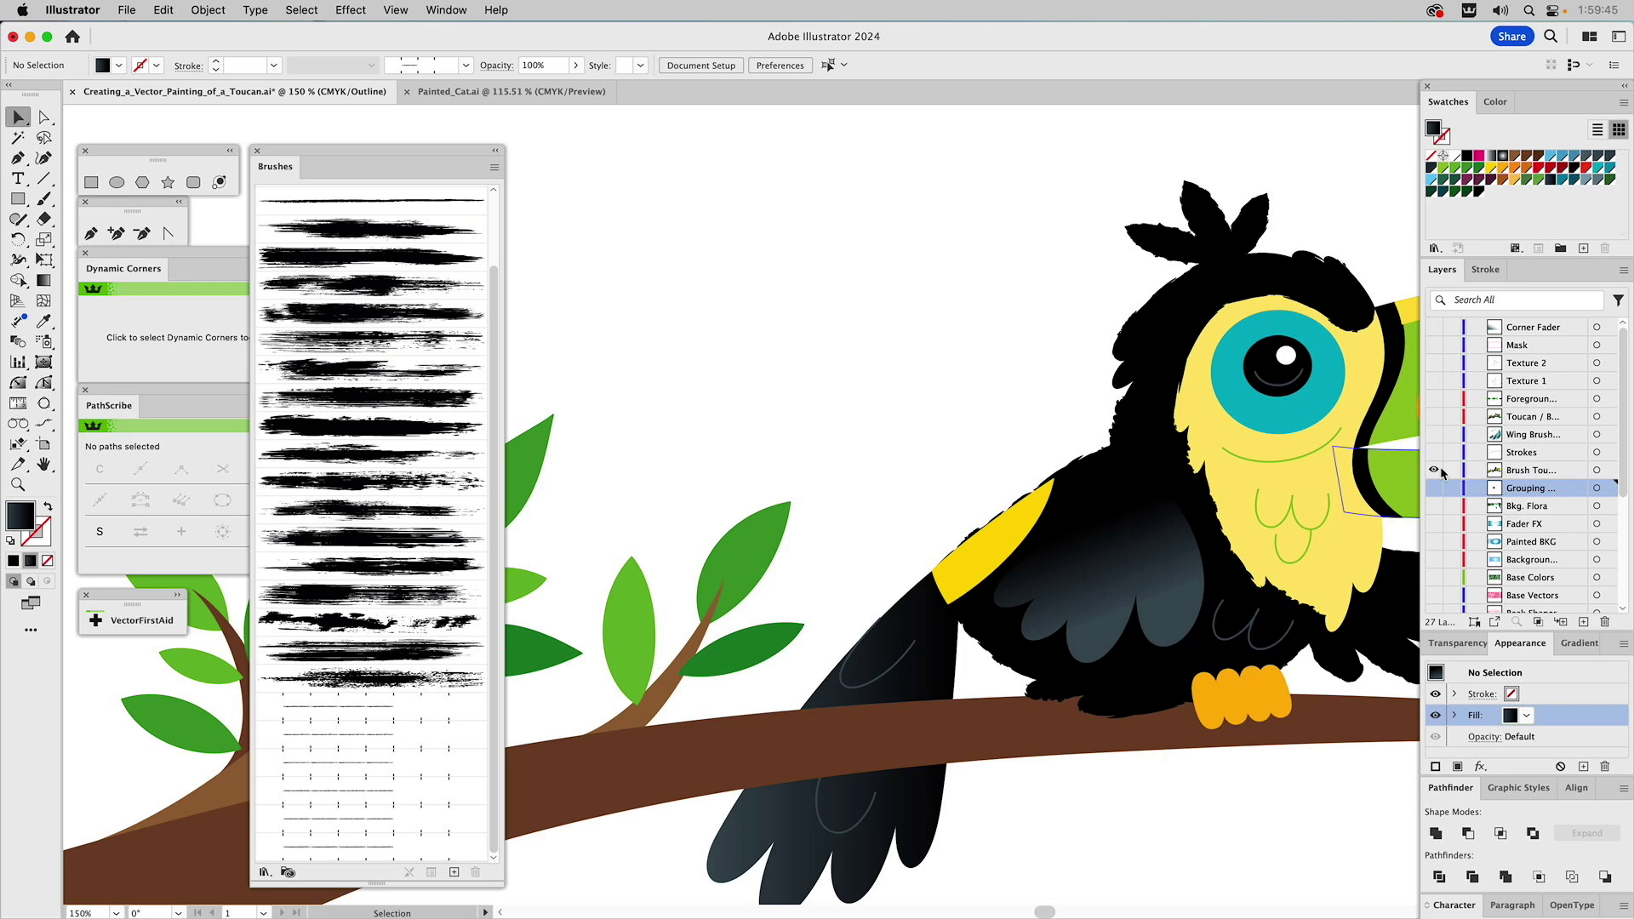
left_click_drag(1162, 578, 862, 507)
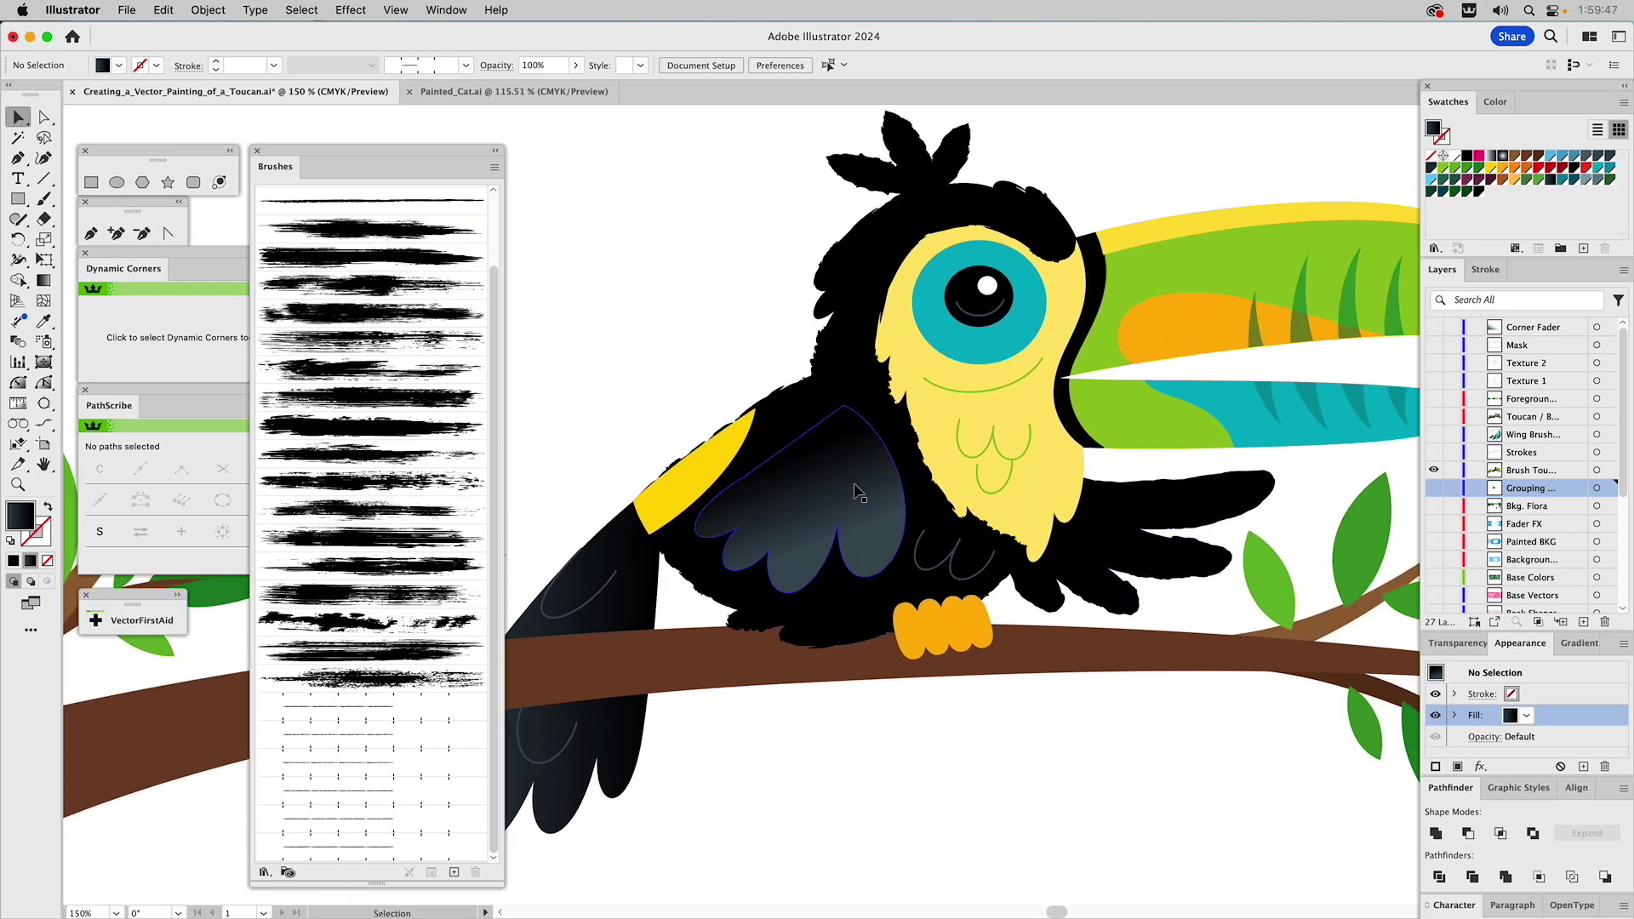
Change the fill of the toucan's gradient wing feather shape to solid black.
left_click(857, 492)
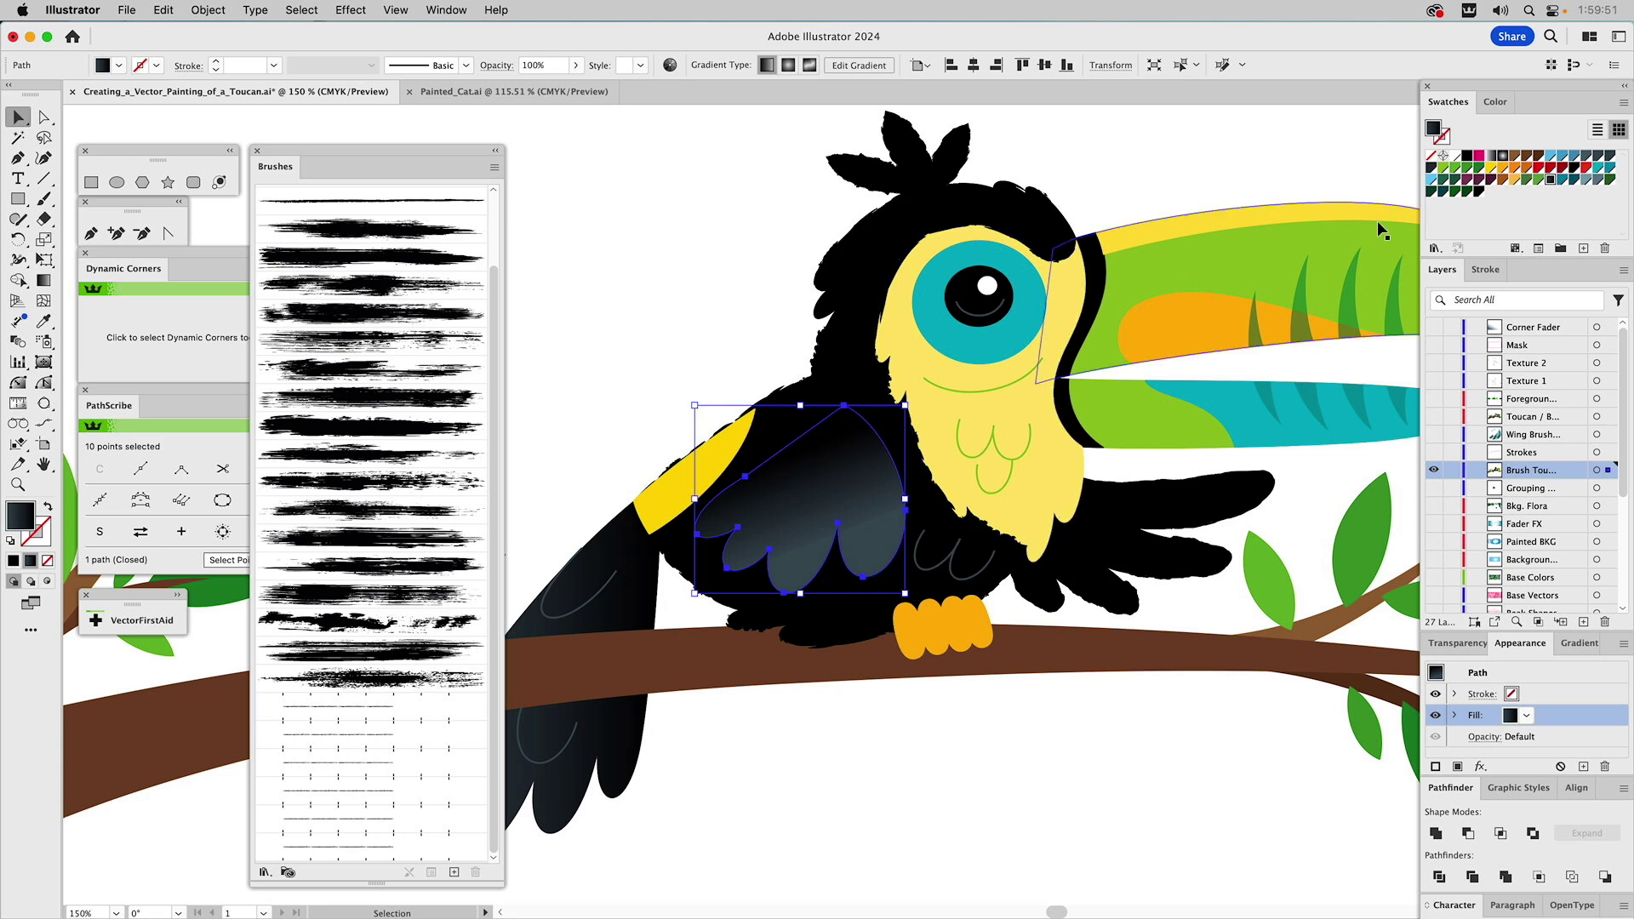
left_click(1478, 193)
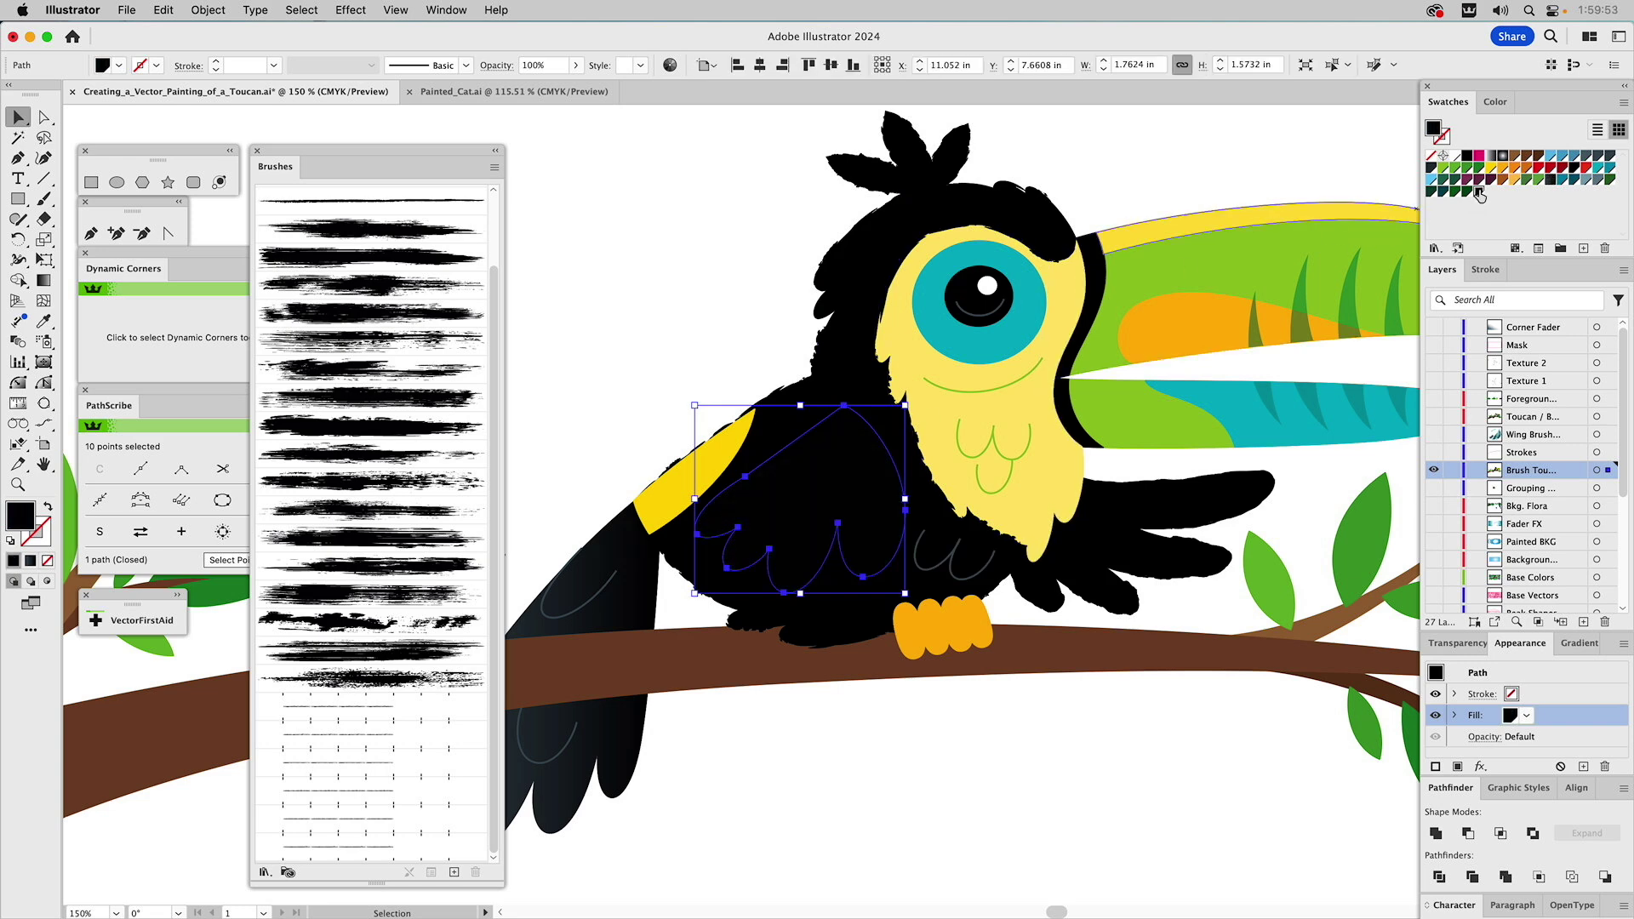
Give the wing feather shape a black stroke with the first DragStrip_Linework brush, trying magenta and undoing that color change.
left_click_drag(1478, 193, 1446, 137)
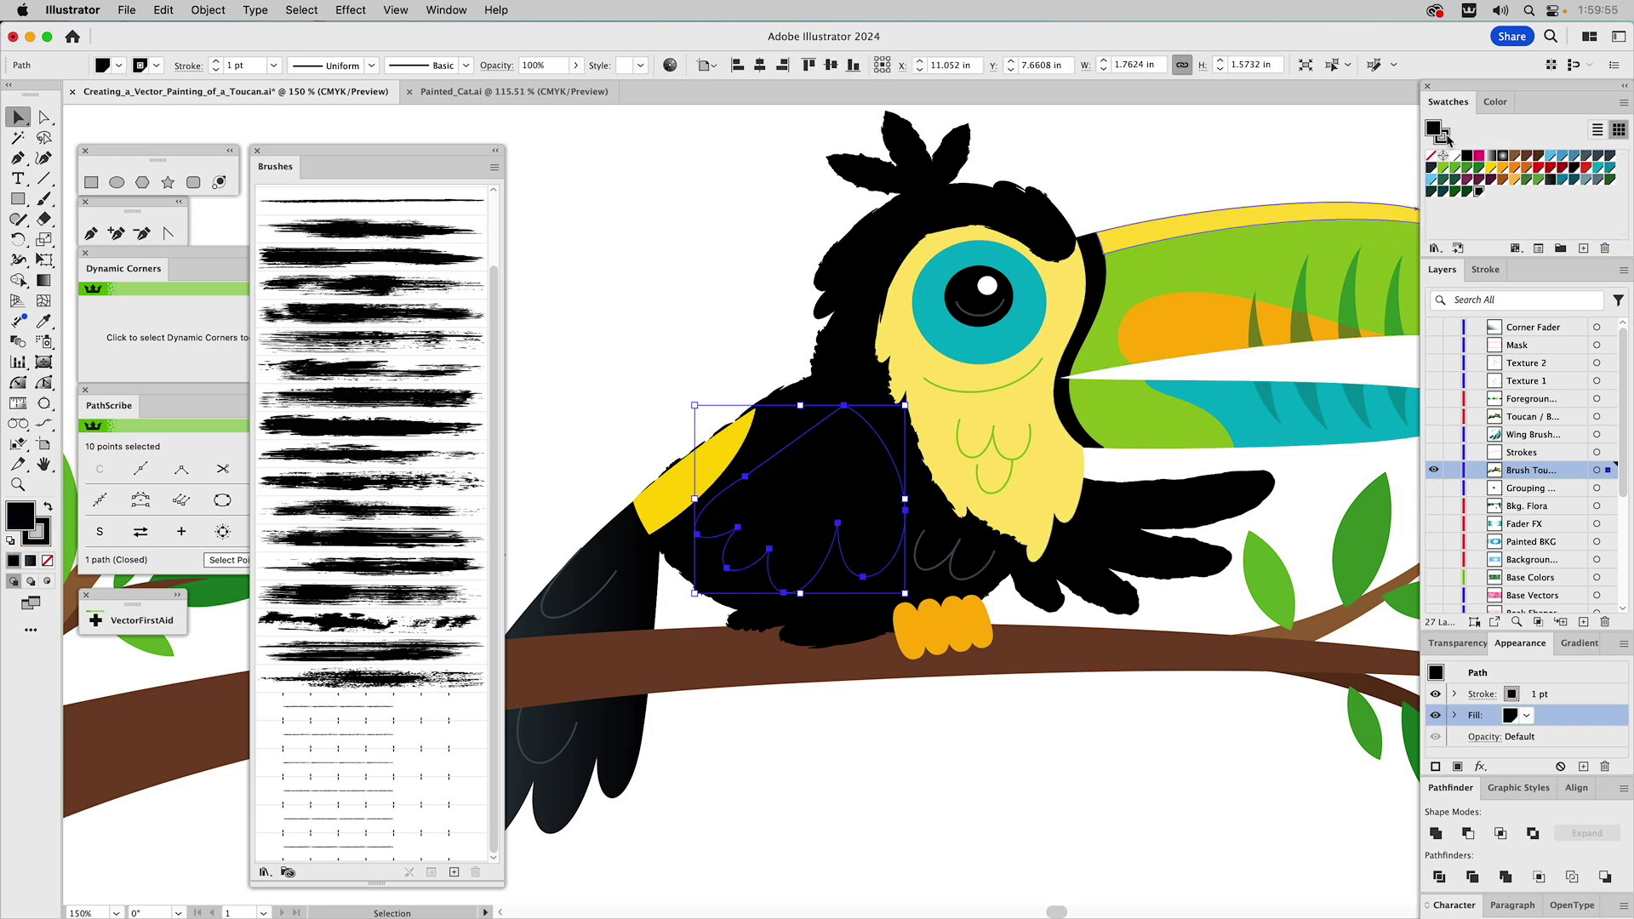
left_click(327, 707)
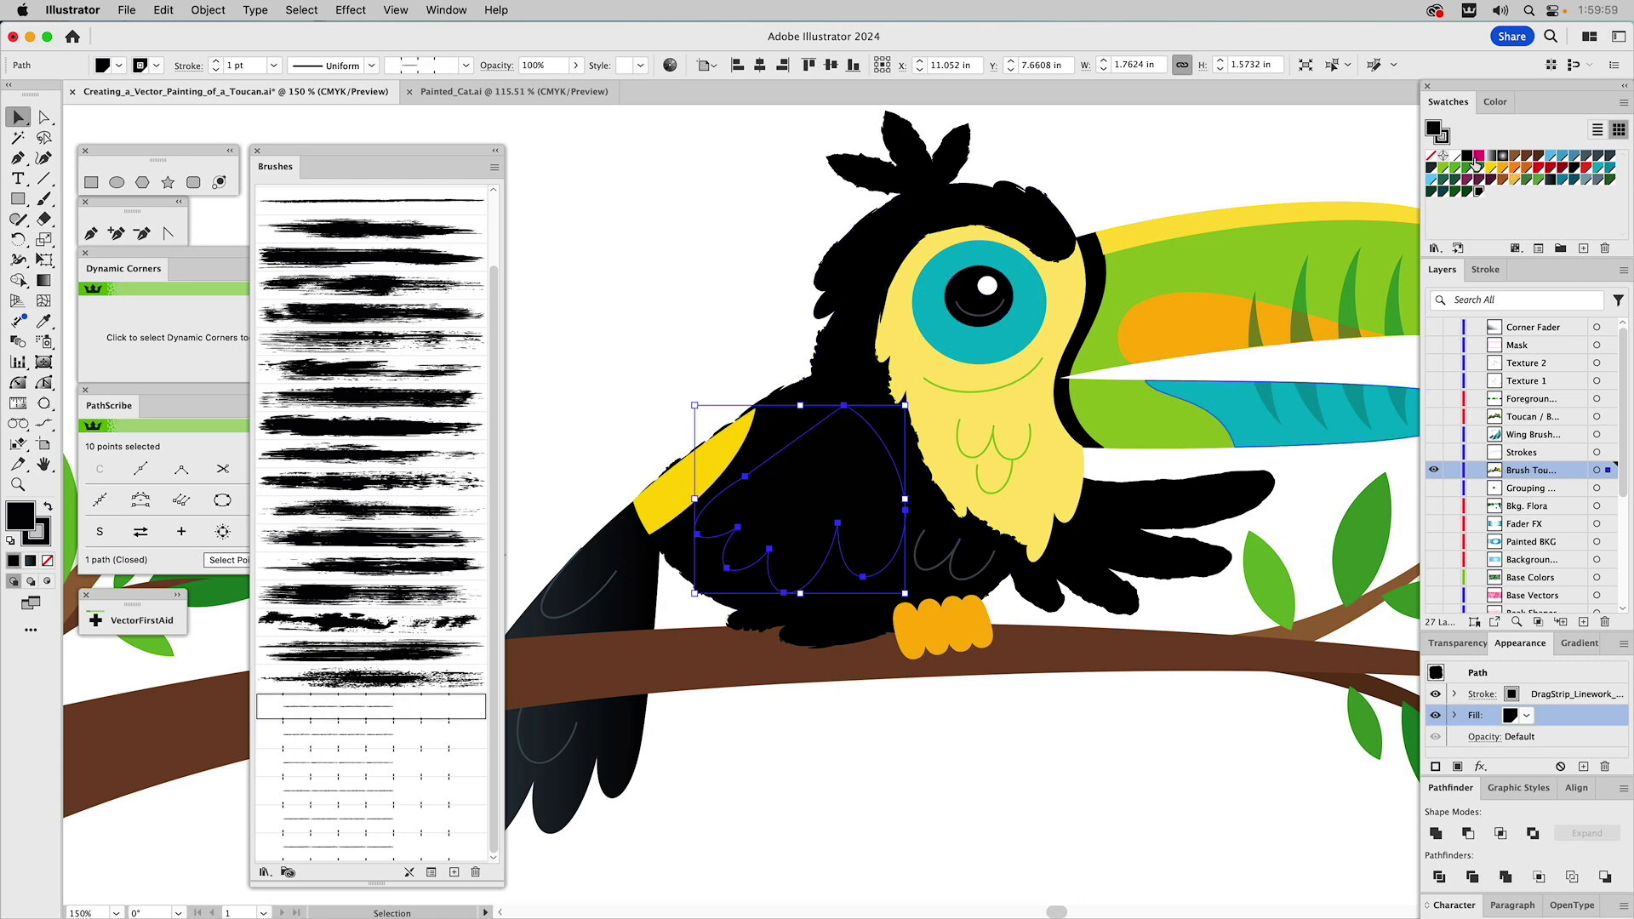
left_click_drag(1479, 156, 1450, 138)
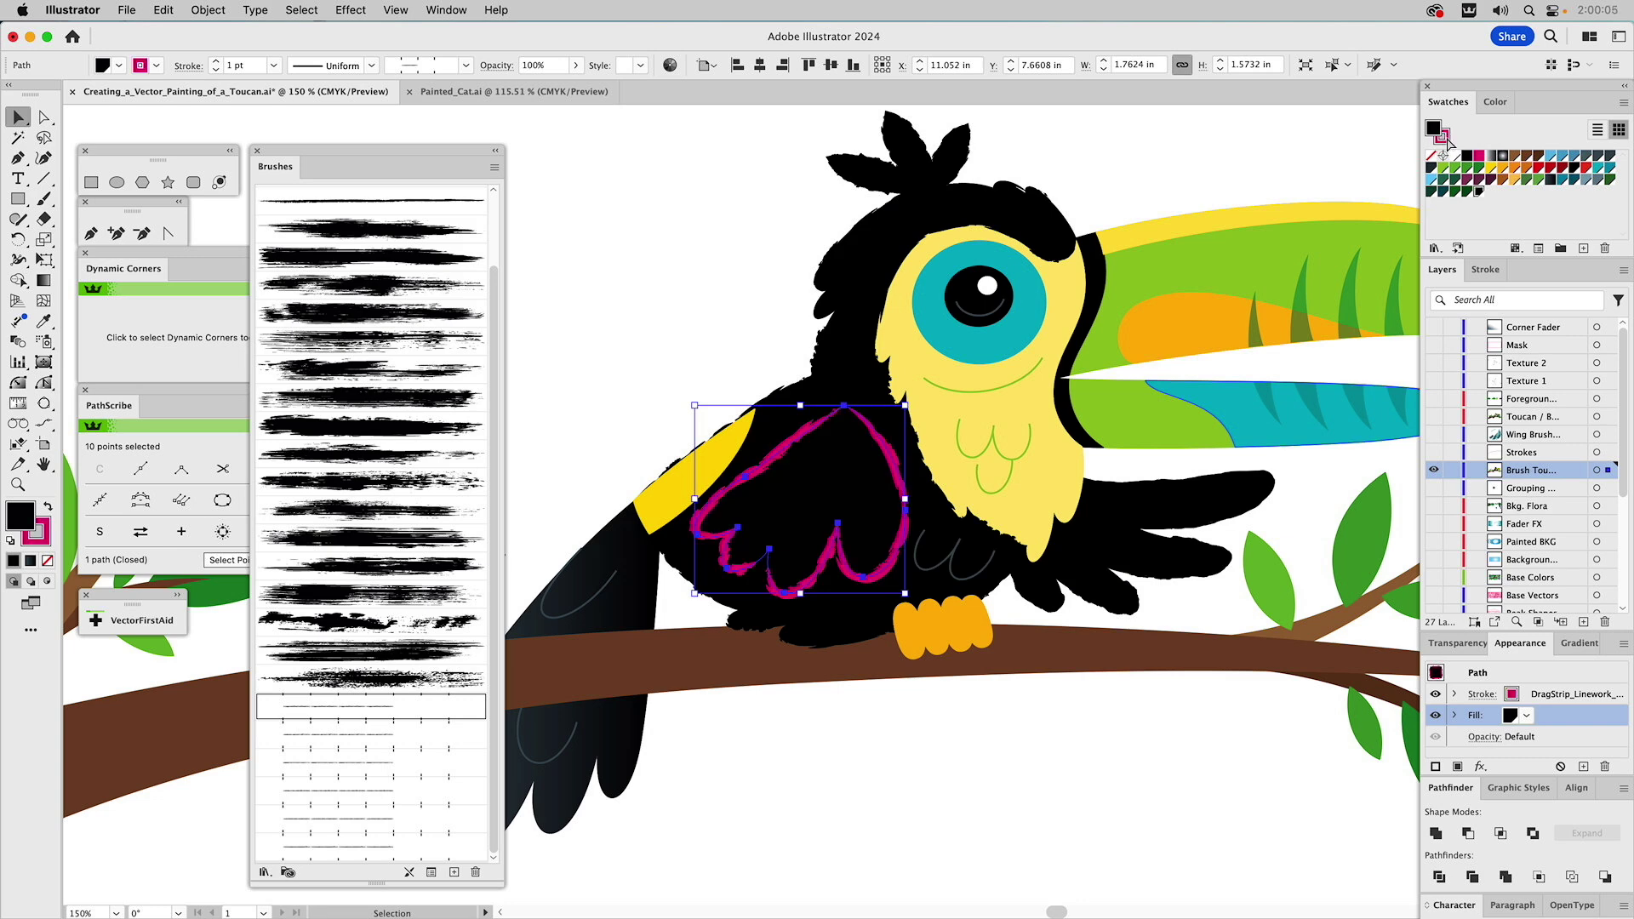
key("super+z")
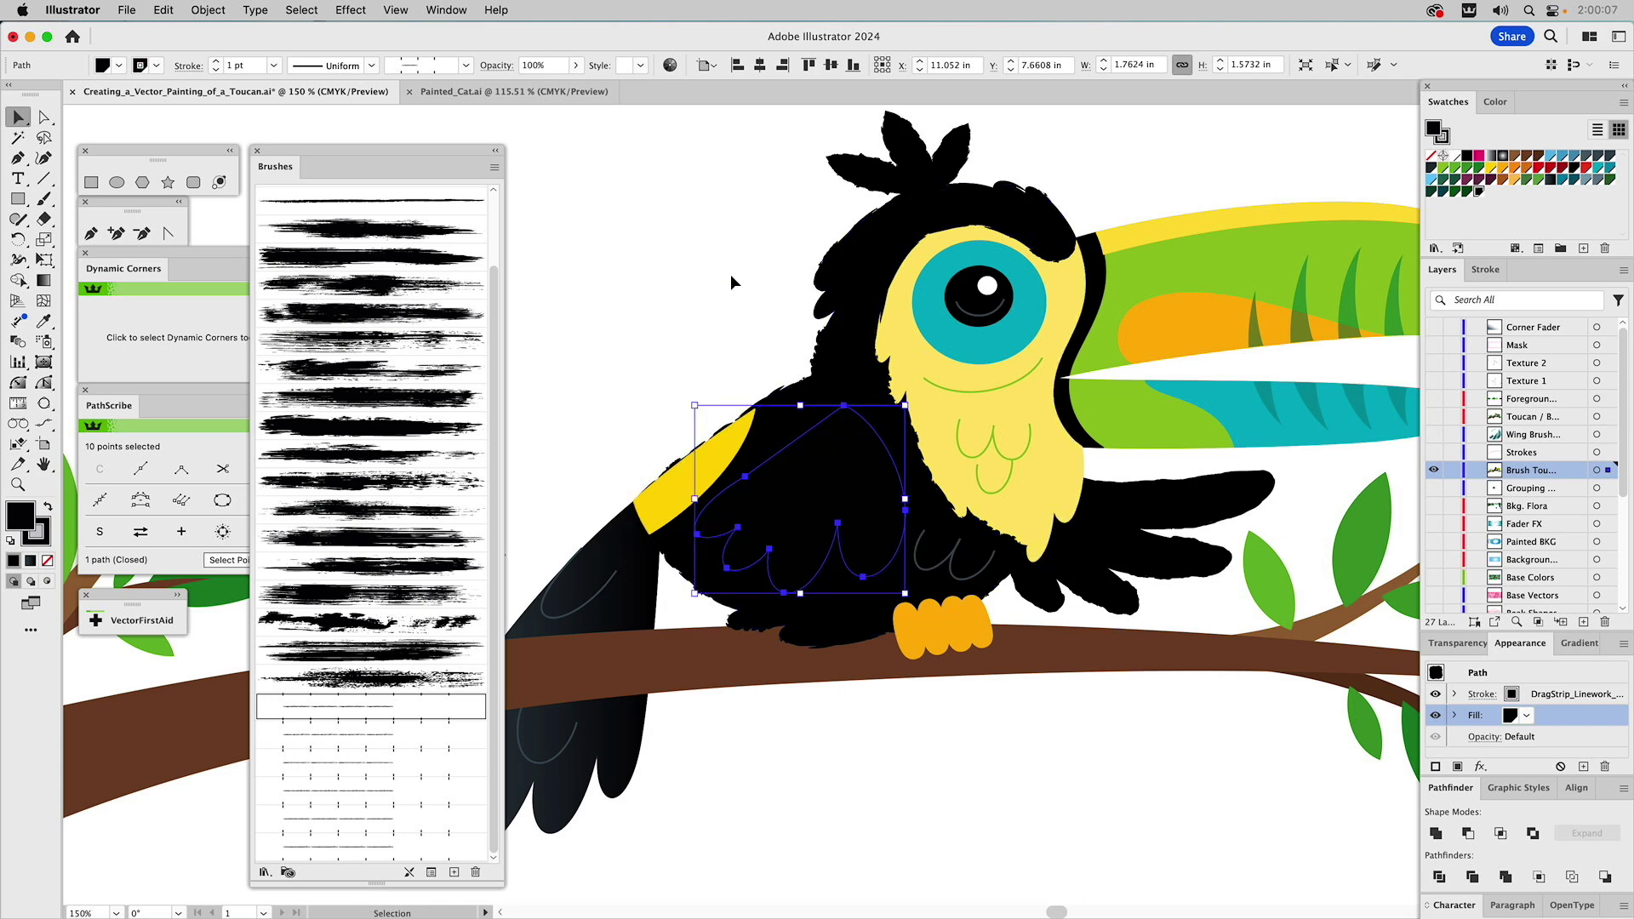
Group the wing feather shape, add a new fill to the group, and set it to the slate-to-black gradient.
key("super+g")
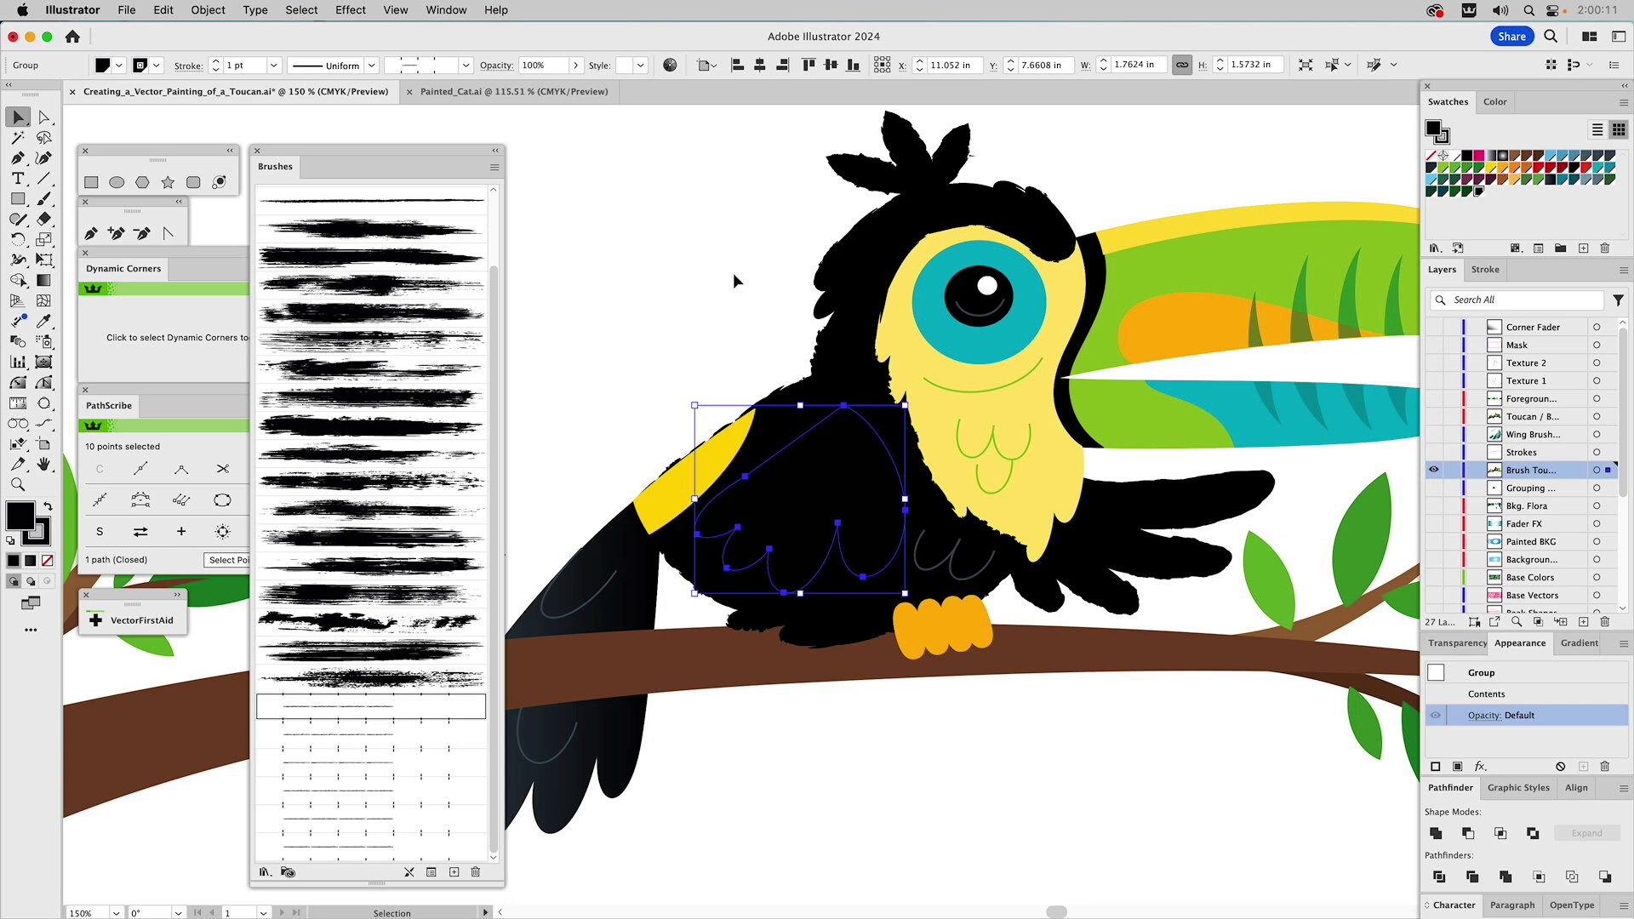
left_click(1505, 672)
left_click(1623, 643)
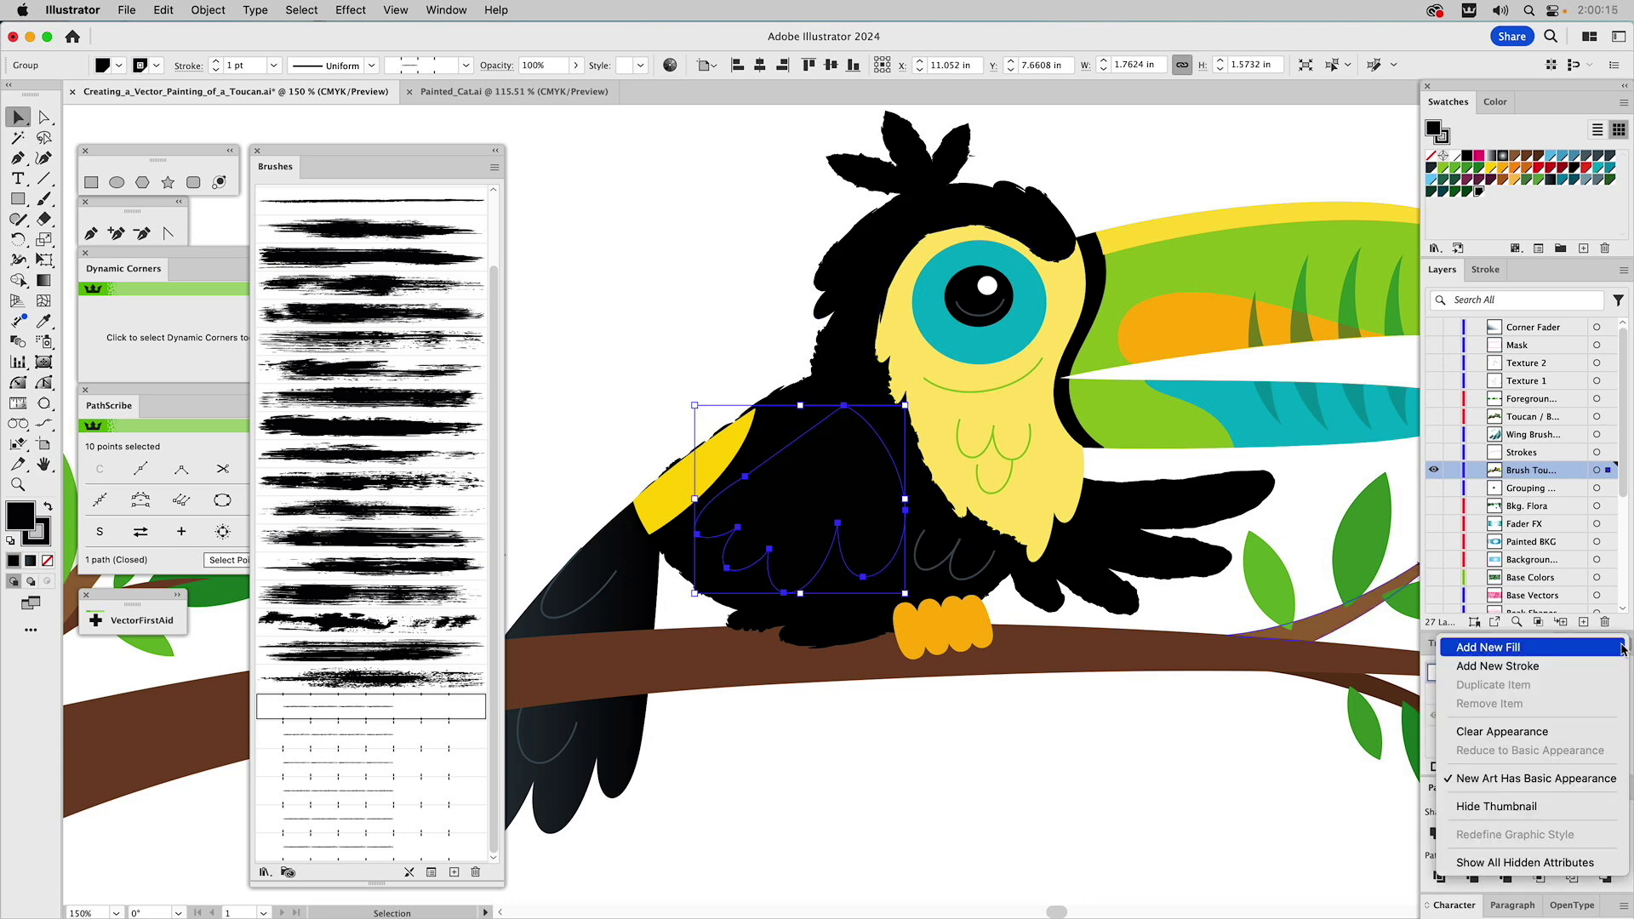
left_click(1591, 654)
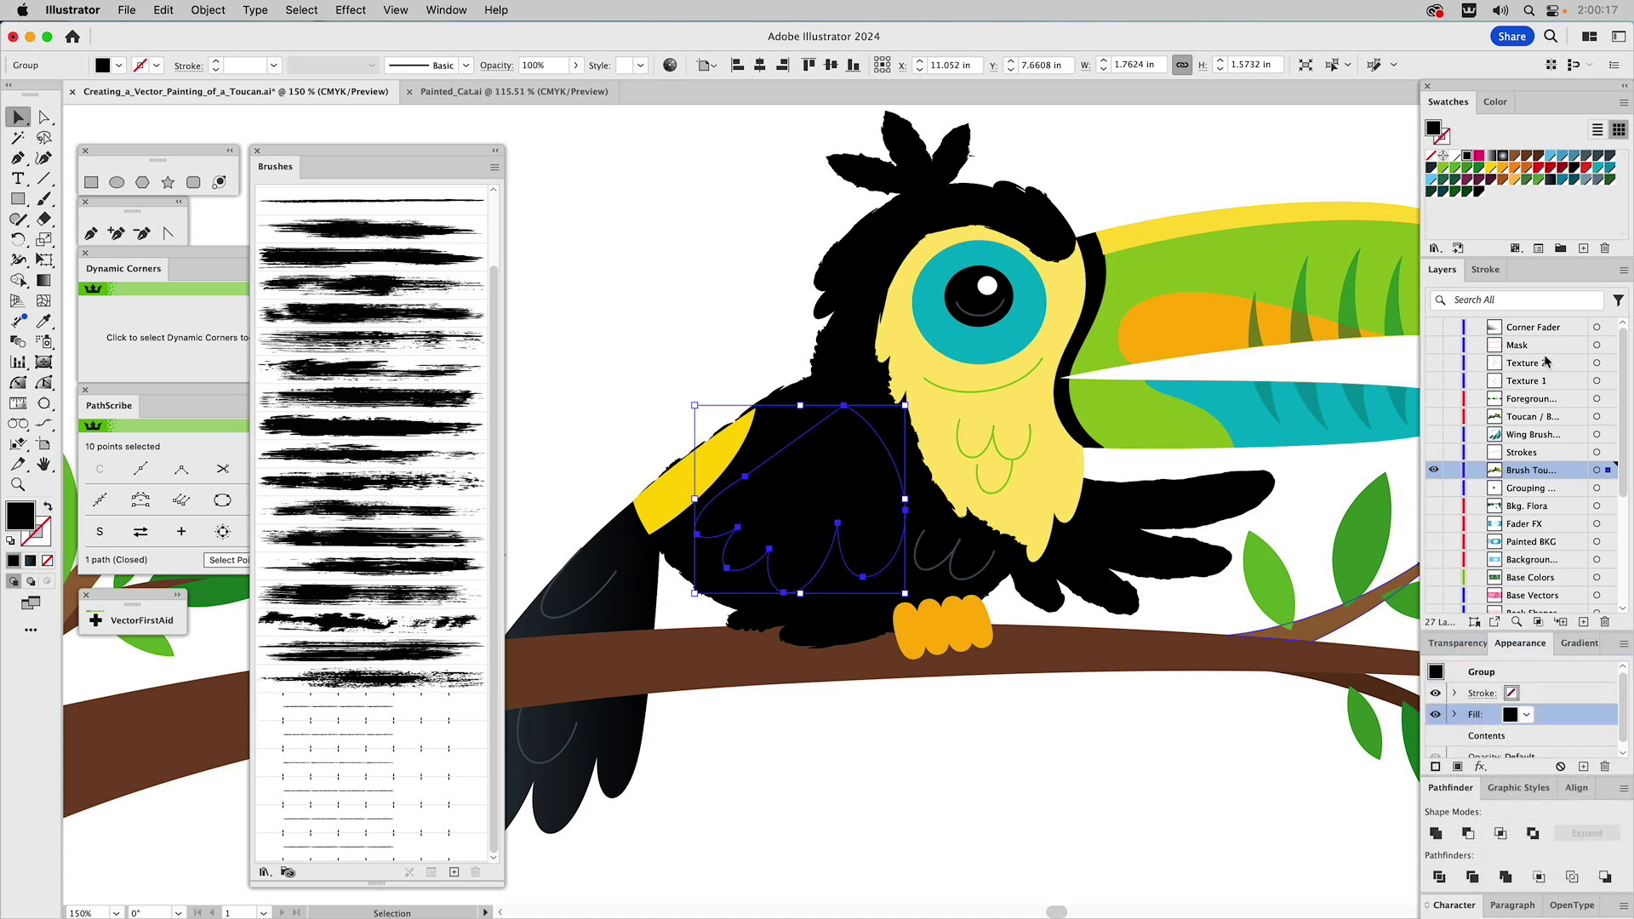
left_click(1551, 181)
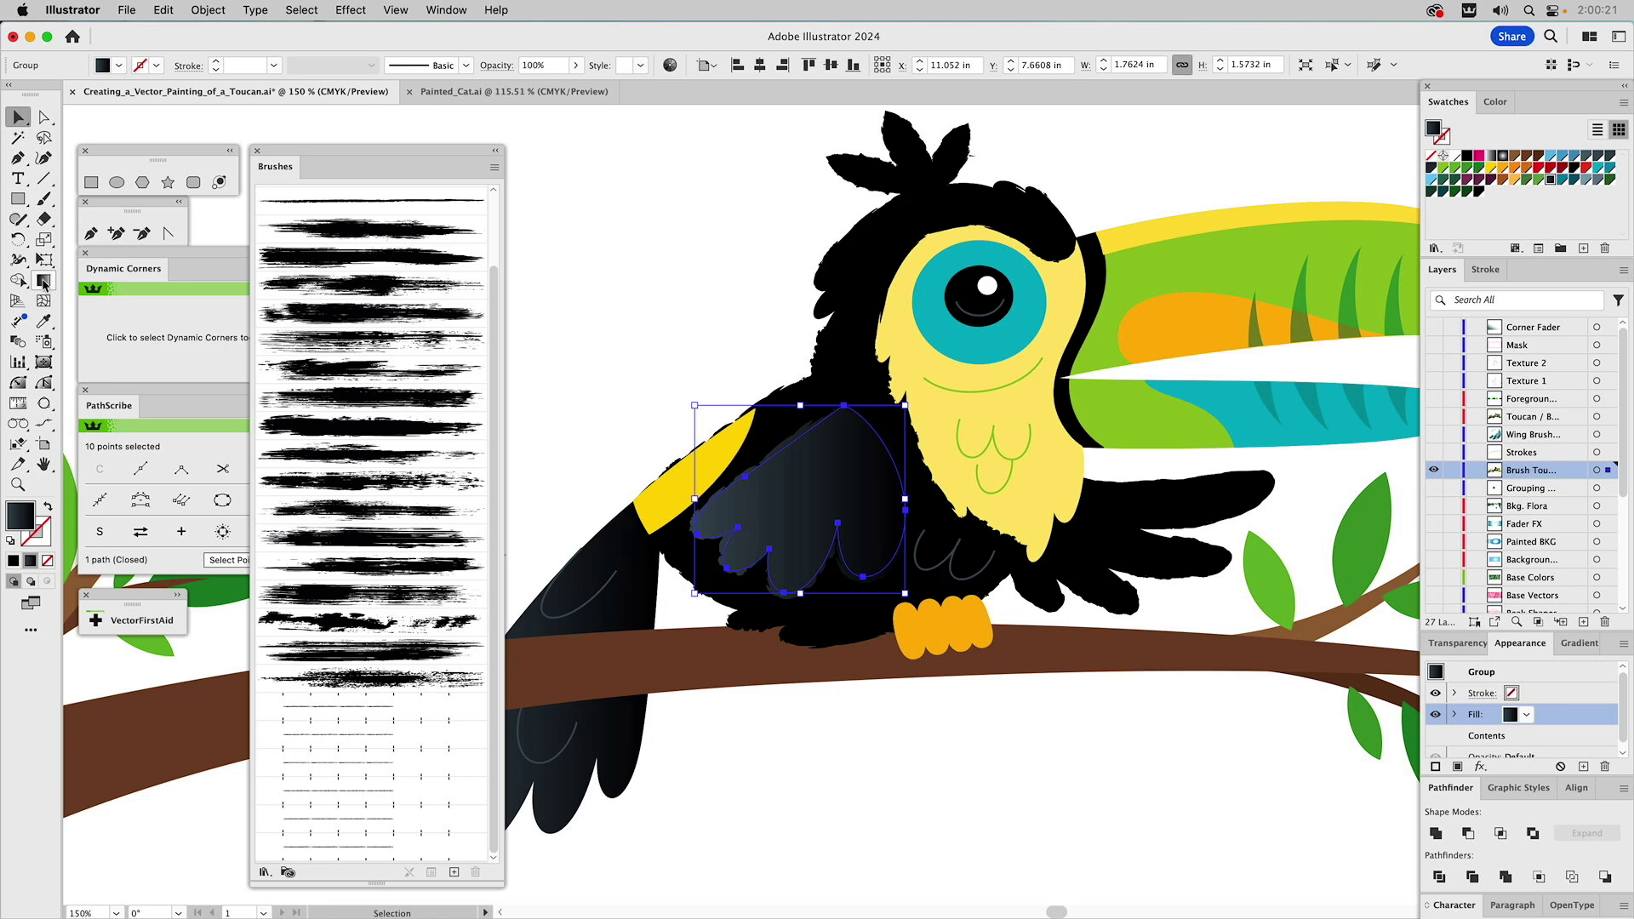
Redirect the wing group's gradient with the Gradient tool so it runs from black at the top to slate at the feather tips.
left_click(44, 282)
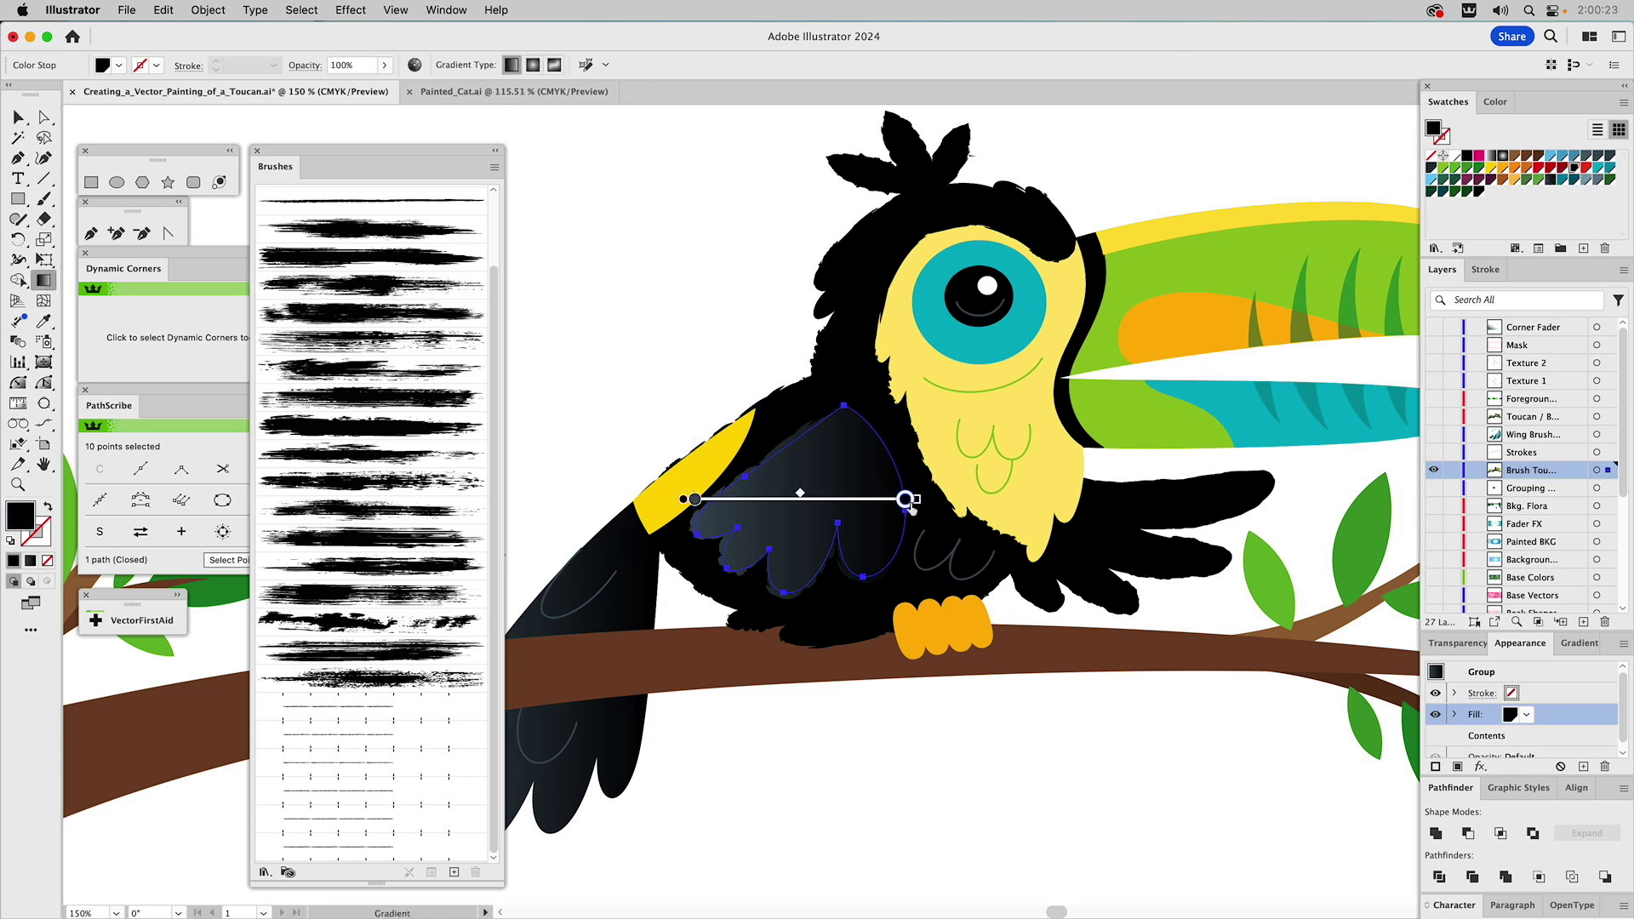
mouse_move(906, 499)
left_mouse_down()
mouse_move(839, 500)
mouse_move(740, 397)
mouse_move(691, 387)
mouse_move(669, 412)
left_mouse_up()
mouse_move(779, 425)
left_mouse_down()
mouse_move(817, 518)
mouse_move(803, 519)
left_mouse_up()
left_click(707, 267, "super")
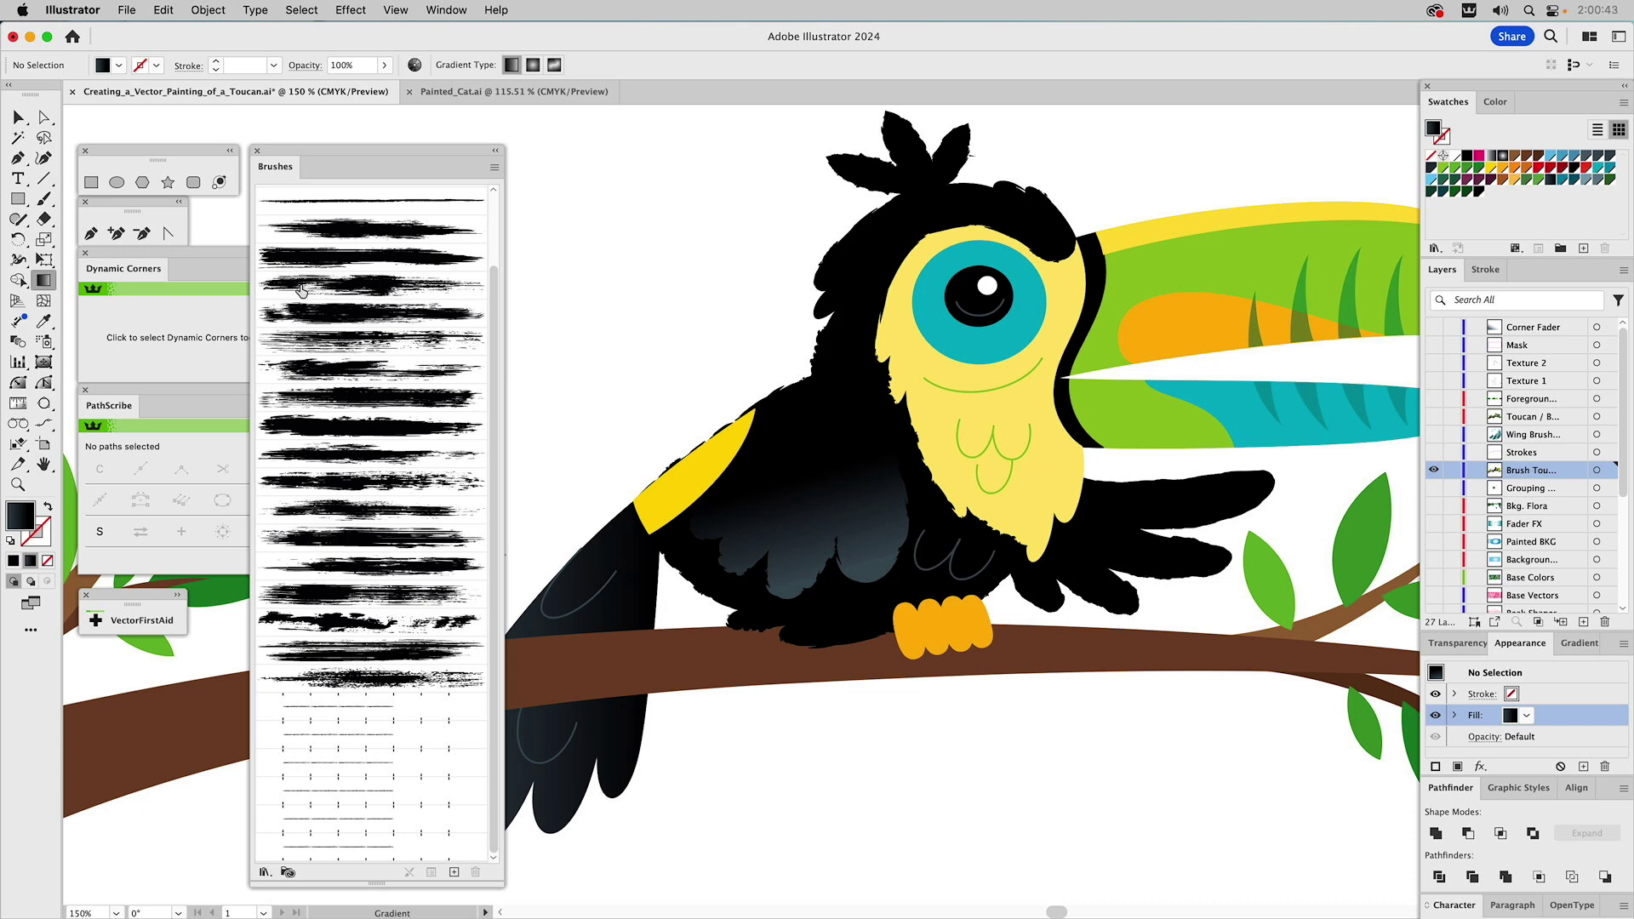
Apply the second DragStrip_Linework brush to the green curve below the toucan's eye and set its stroke weight to 0.75 pt.
left_click(19, 485)
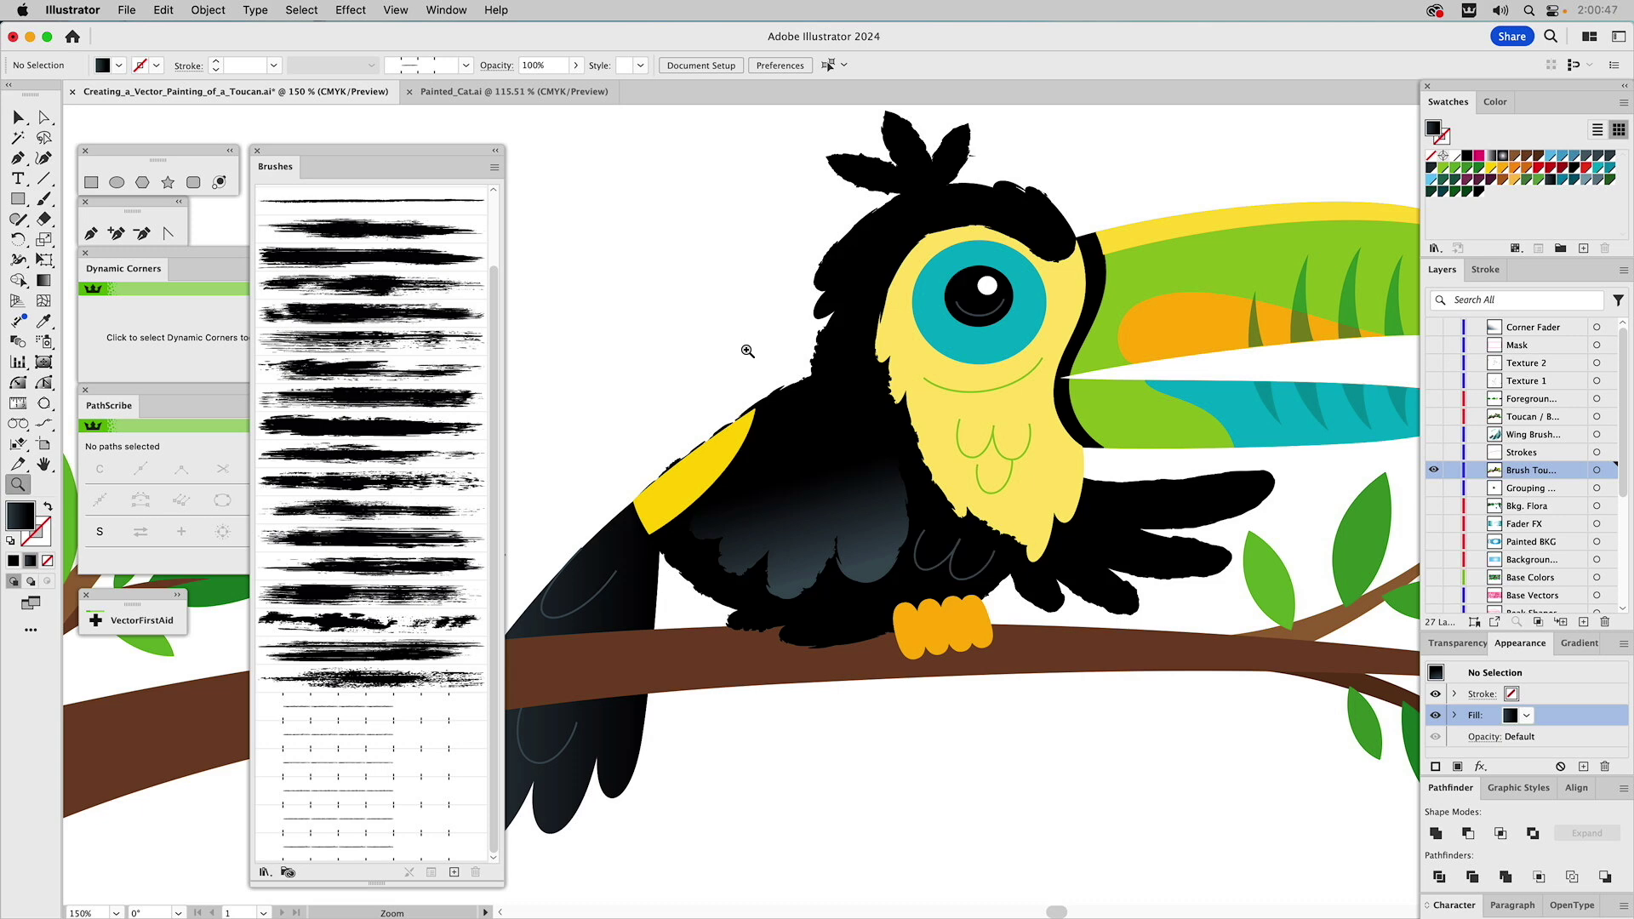
left_click_drag(680, 371, 922, 293)
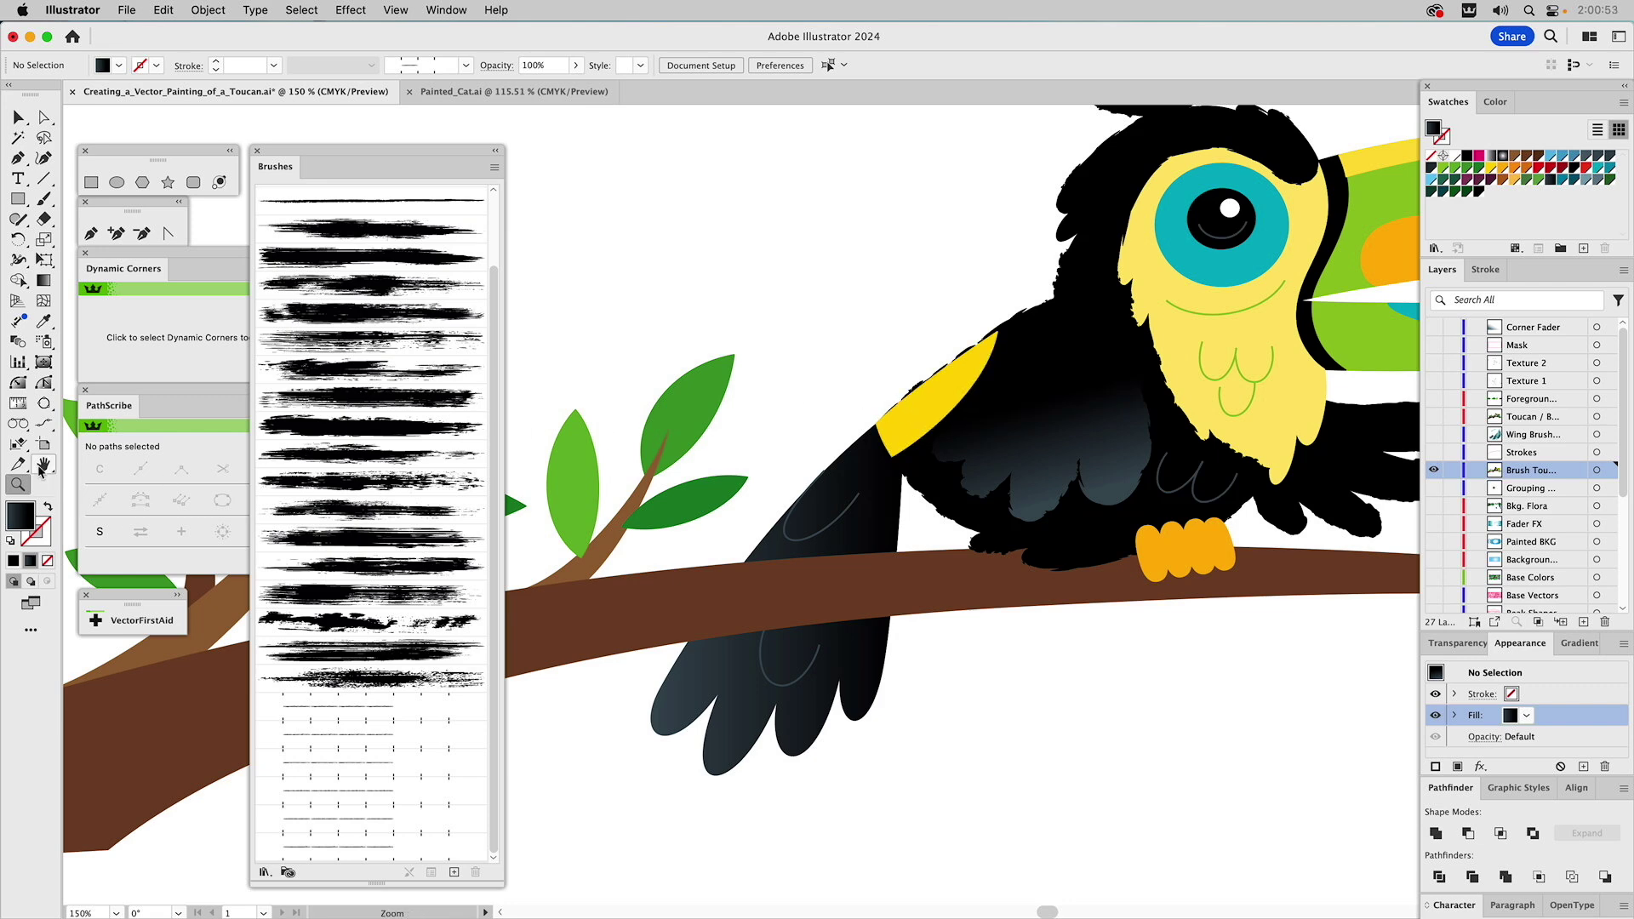
left_click(879, 482, "alt")
left_click(881, 483, "alt")
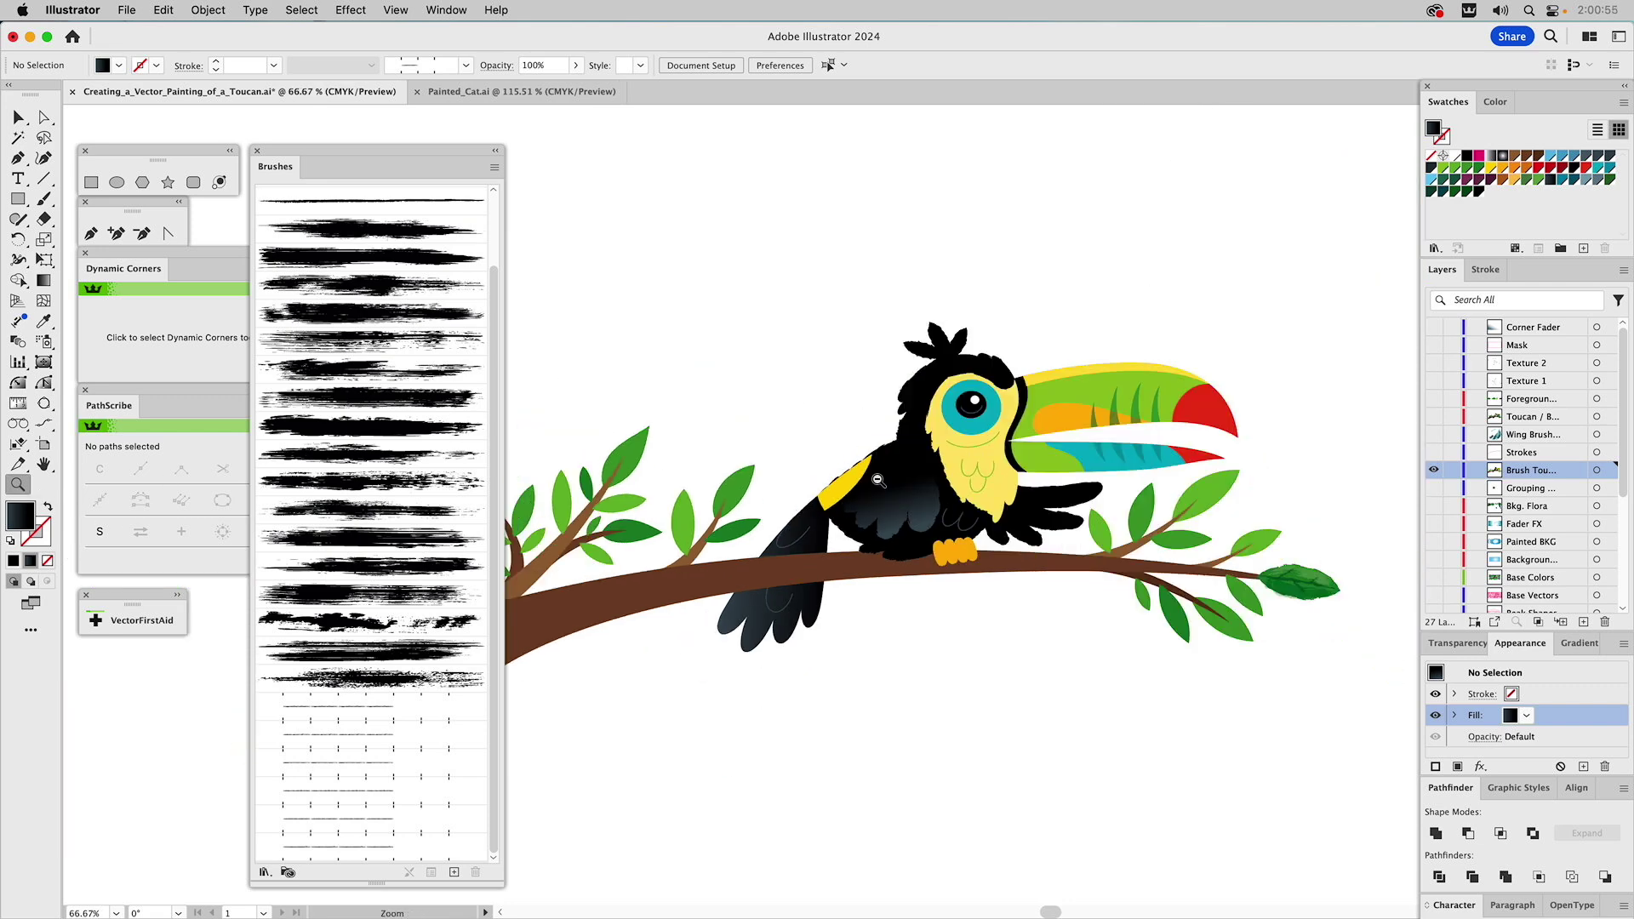
left_click_drag(784, 463, 886, 335)
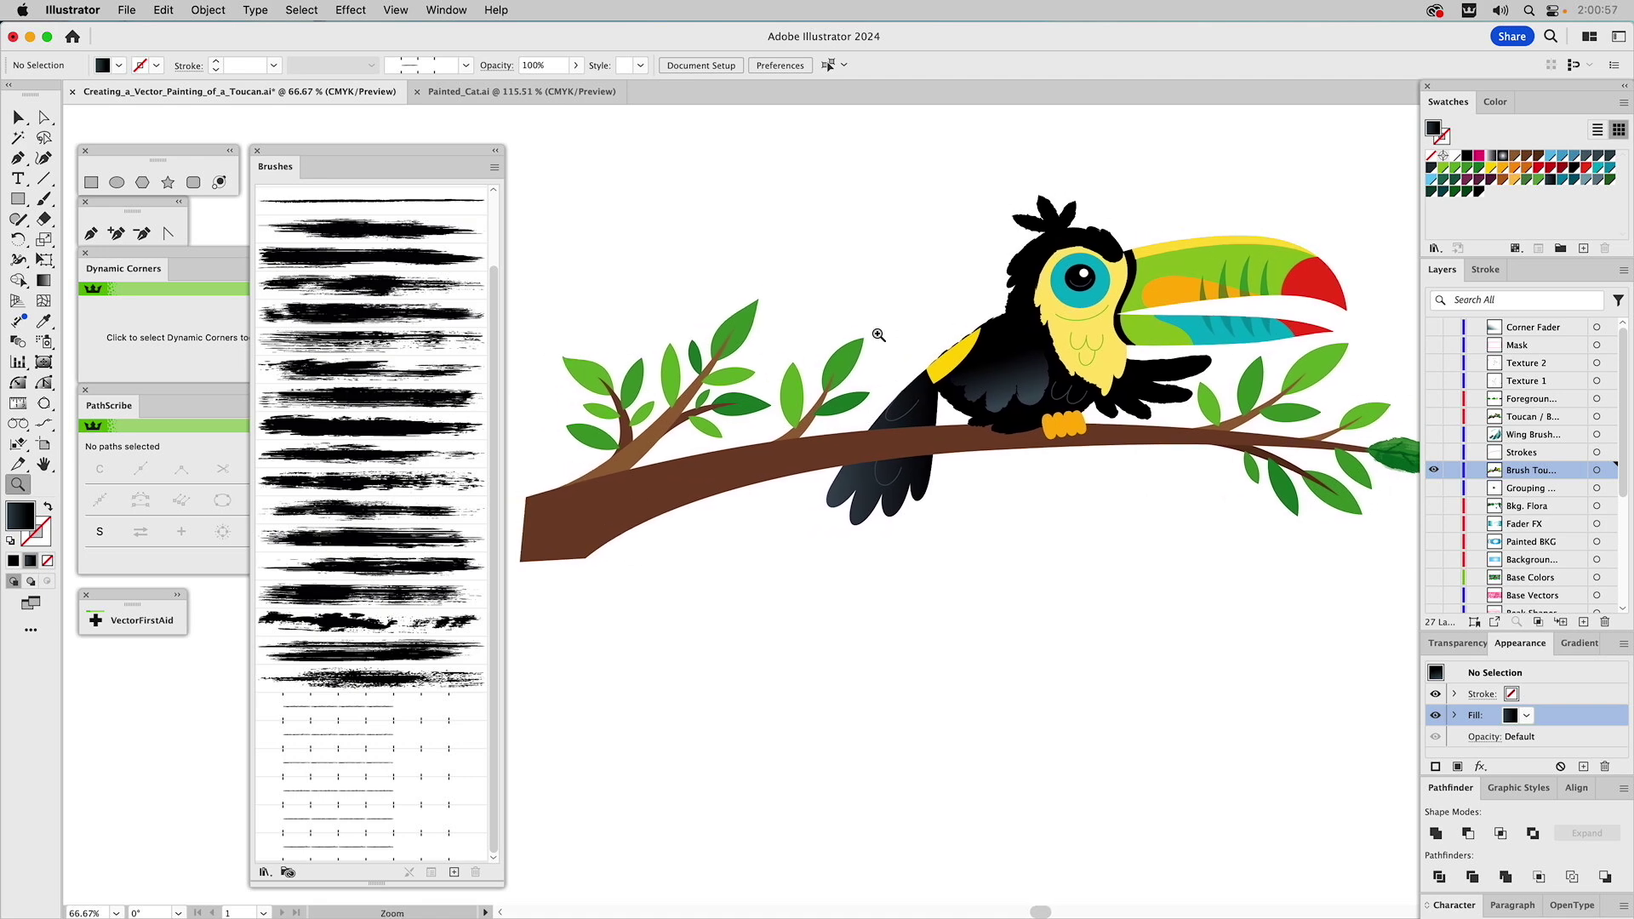
key("v")
left_click(1098, 322)
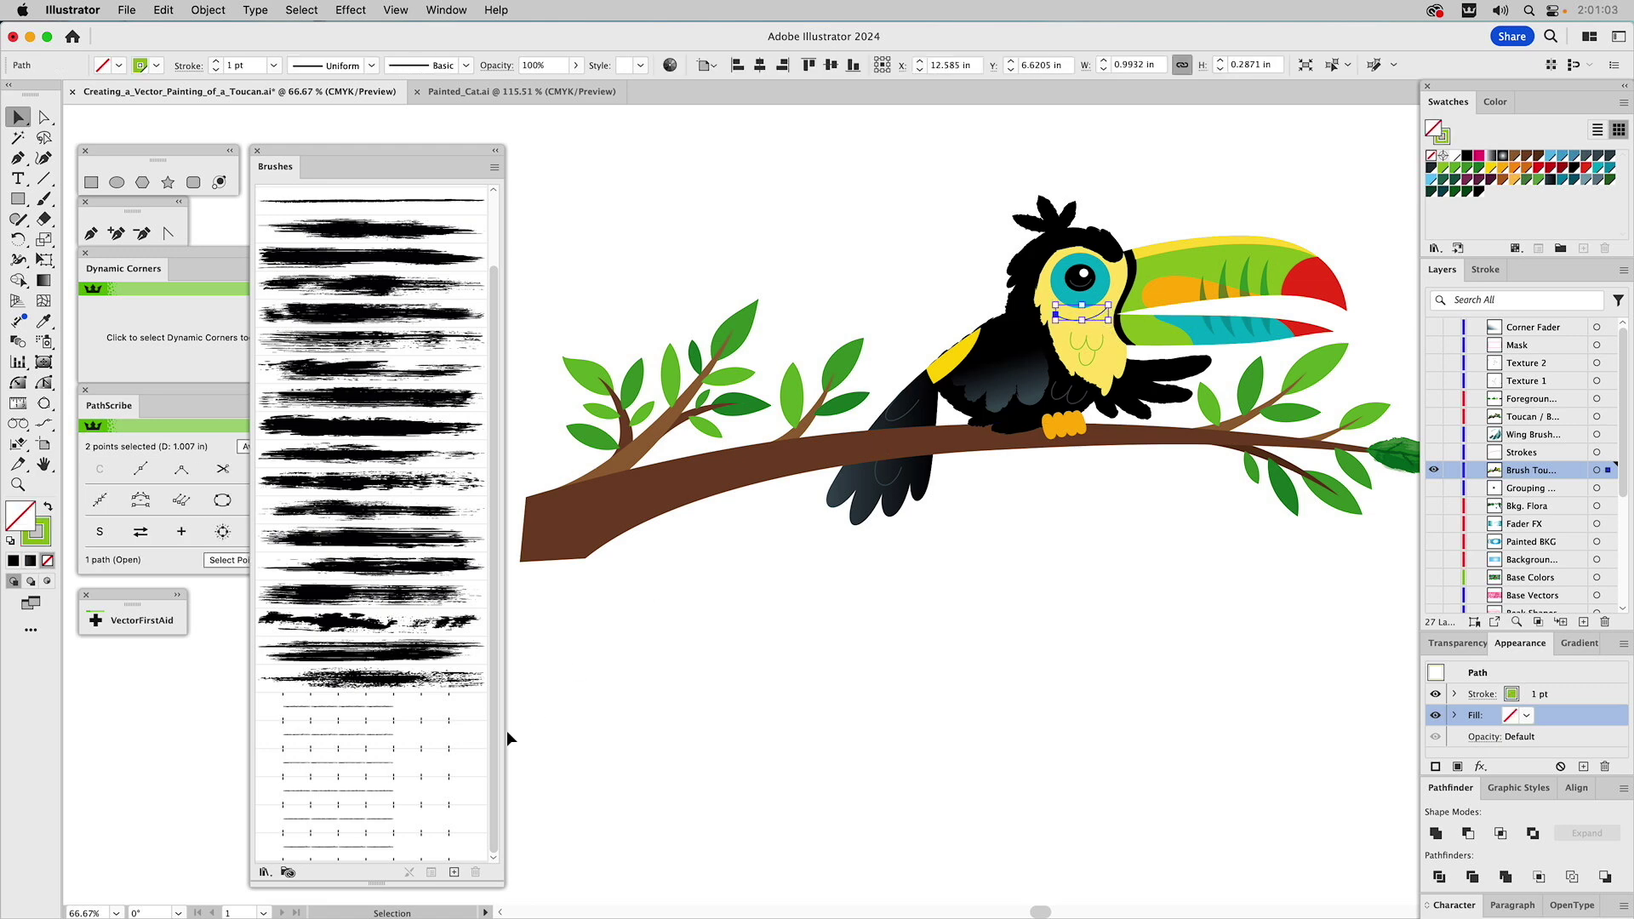
left_click(342, 737)
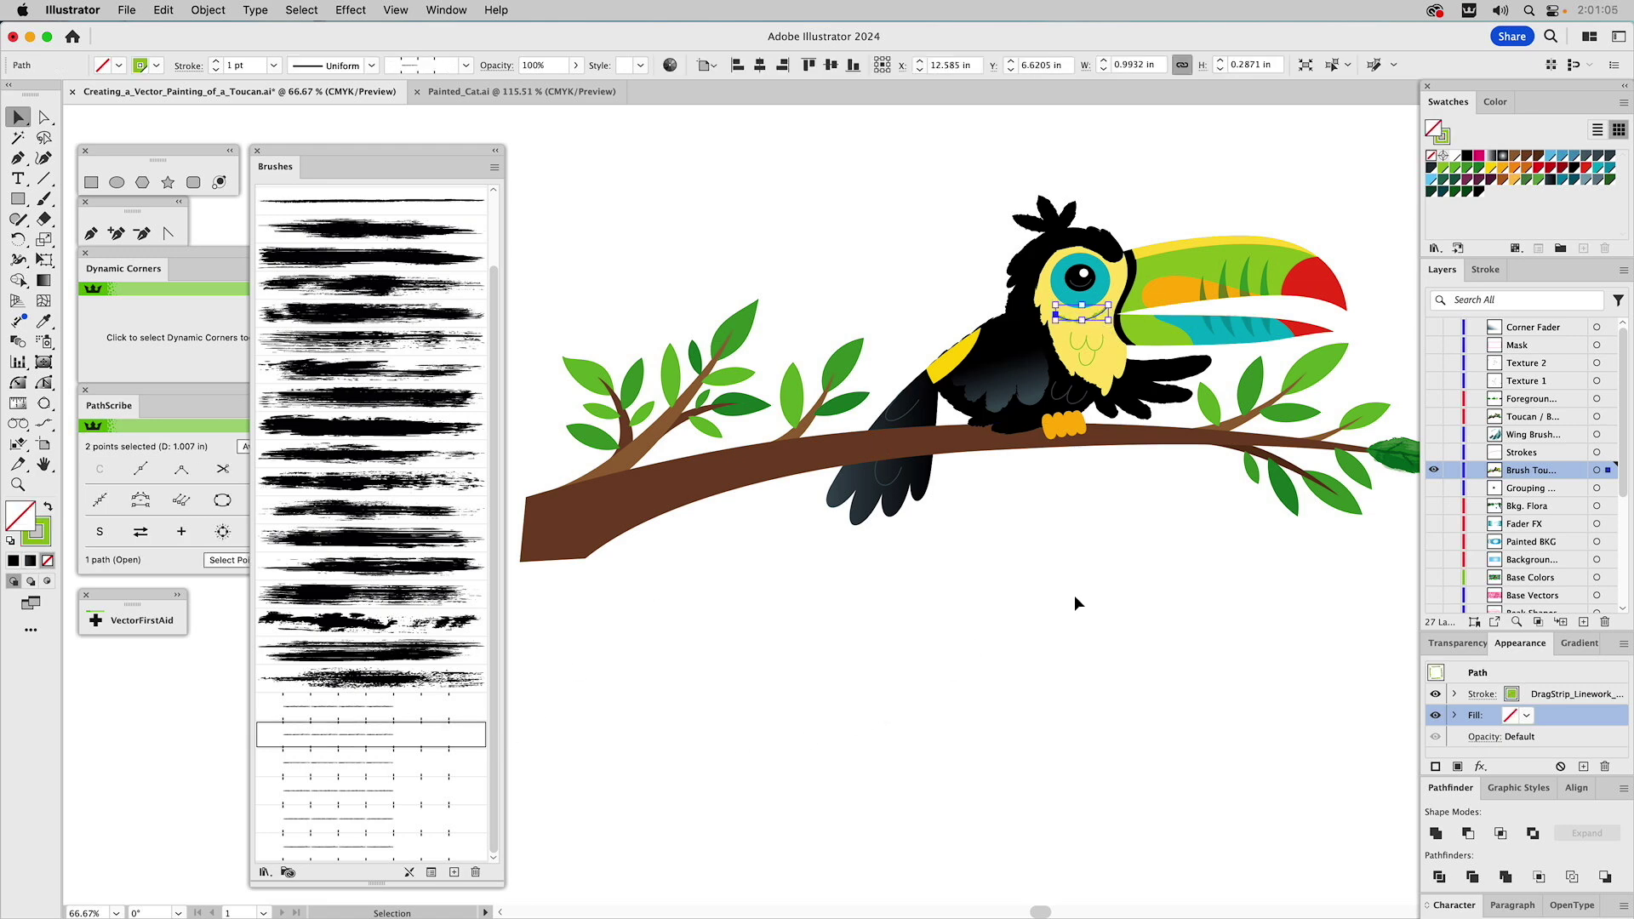
left_click(1491, 270)
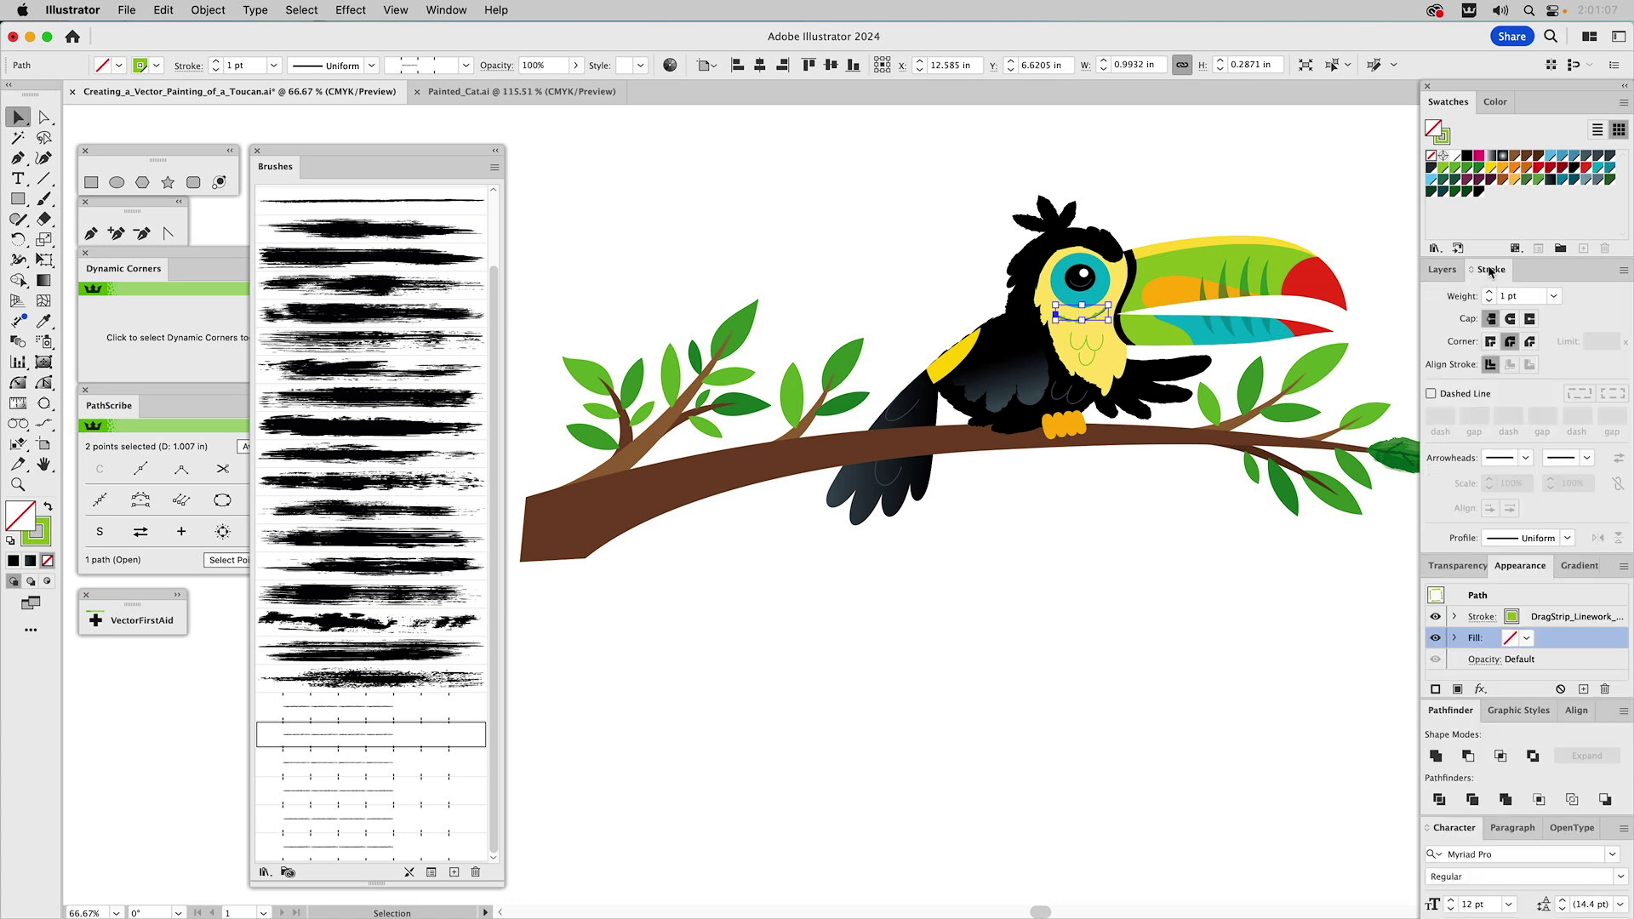
left_click(1552, 297)
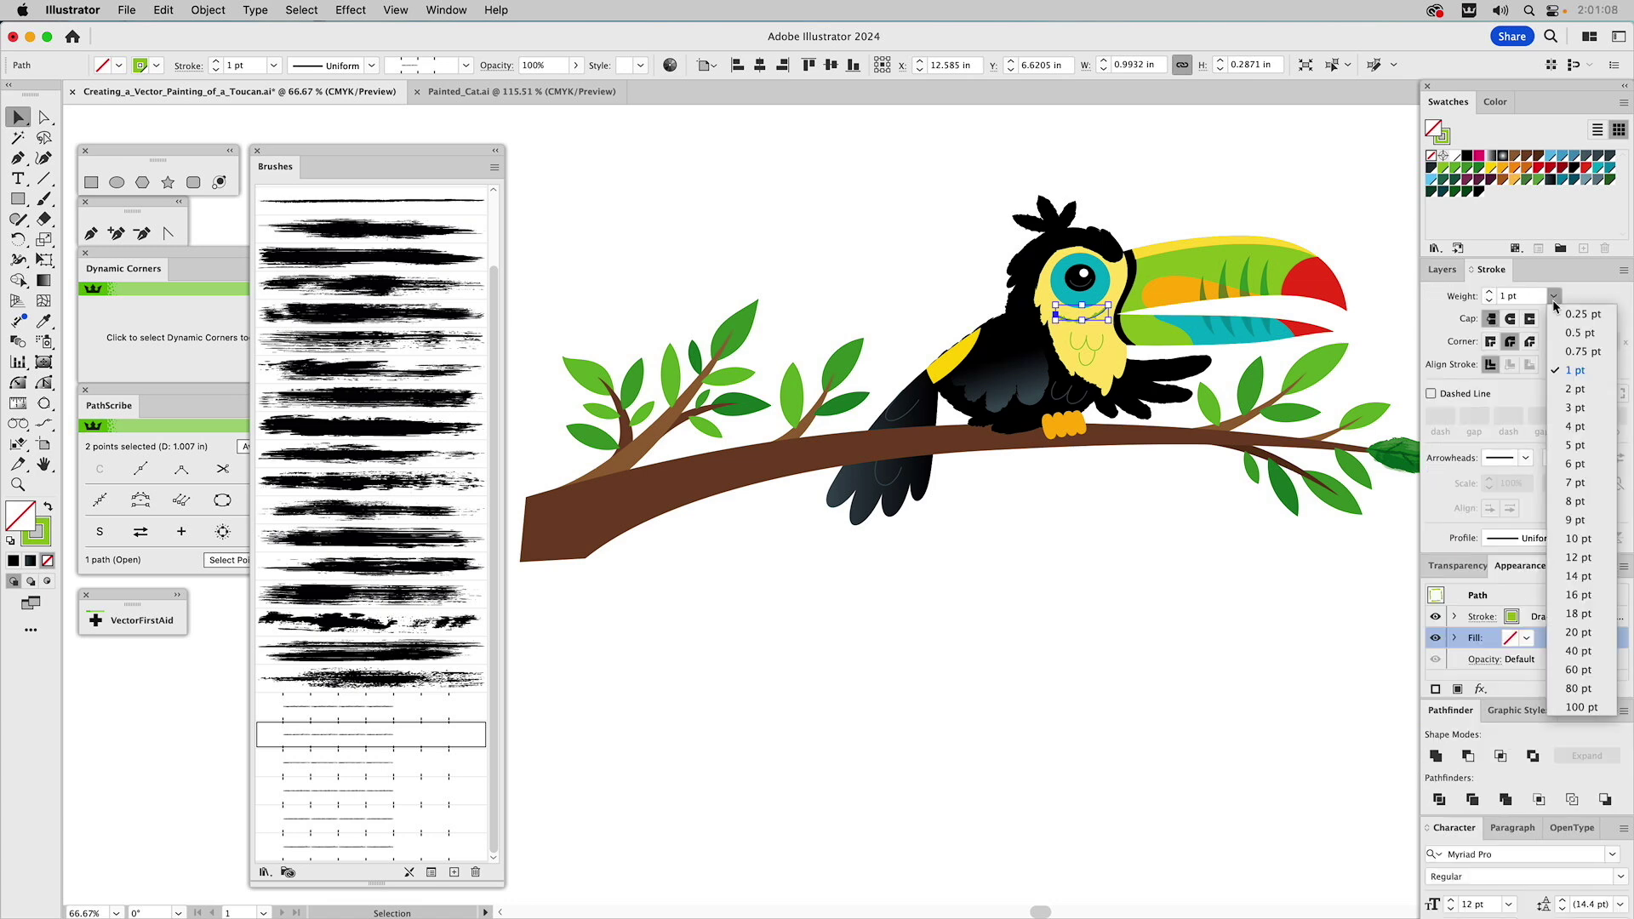
left_click(1573, 348)
left_click(1308, 202)
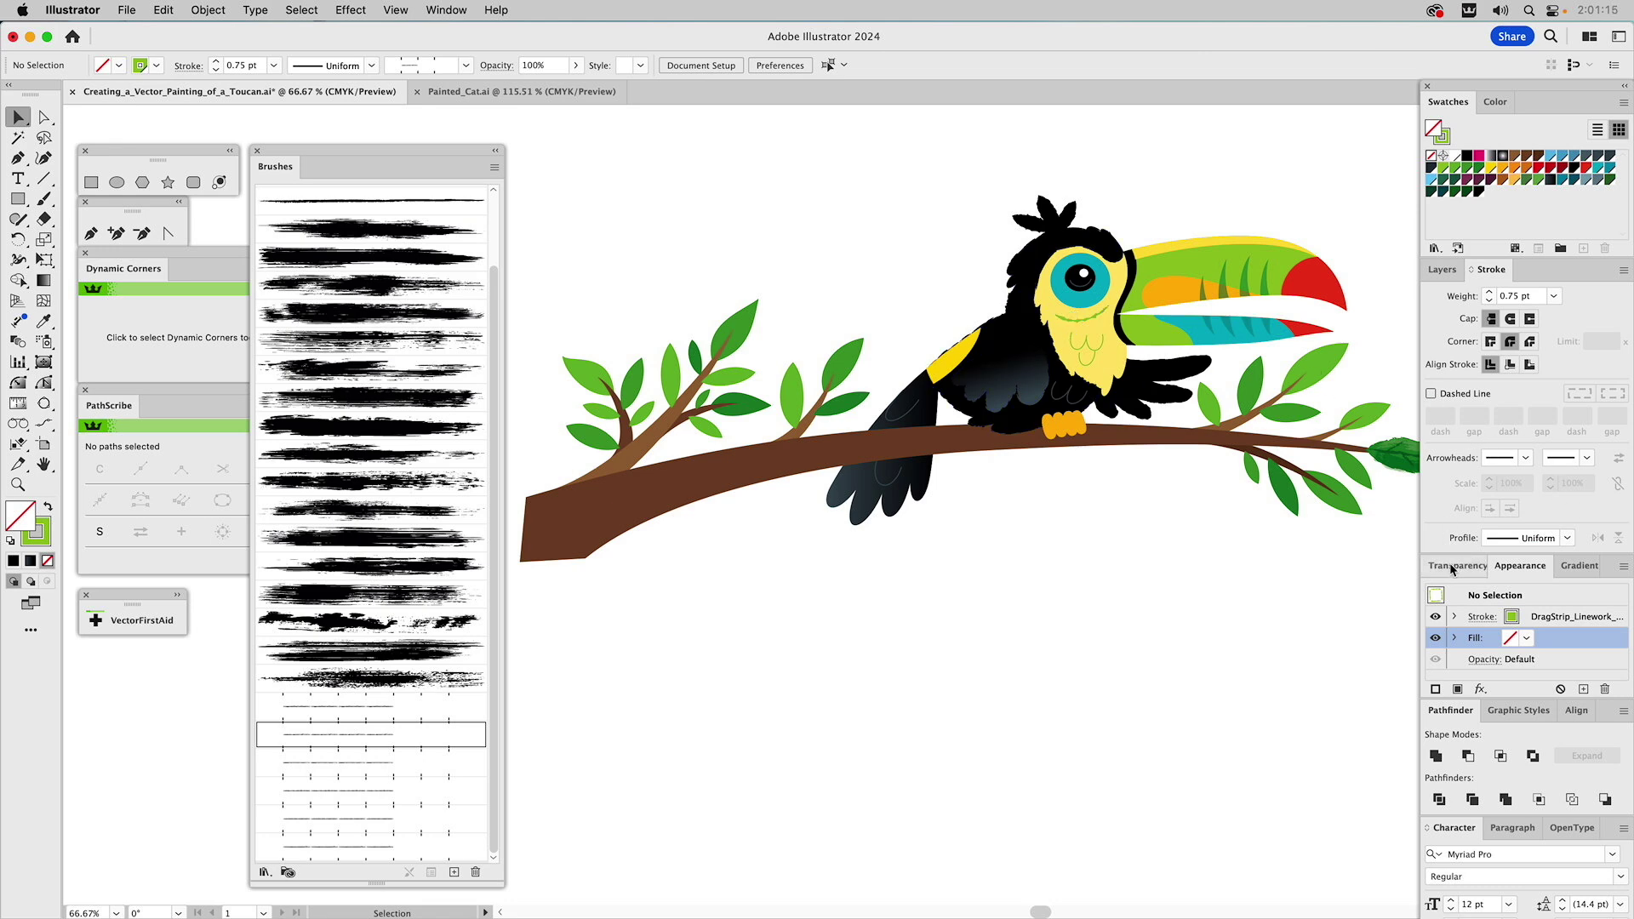
Show the Strokes layer and apply the DragStrip_Brush16 brush to the brown path running along the main branch.
left_click(1443, 272)
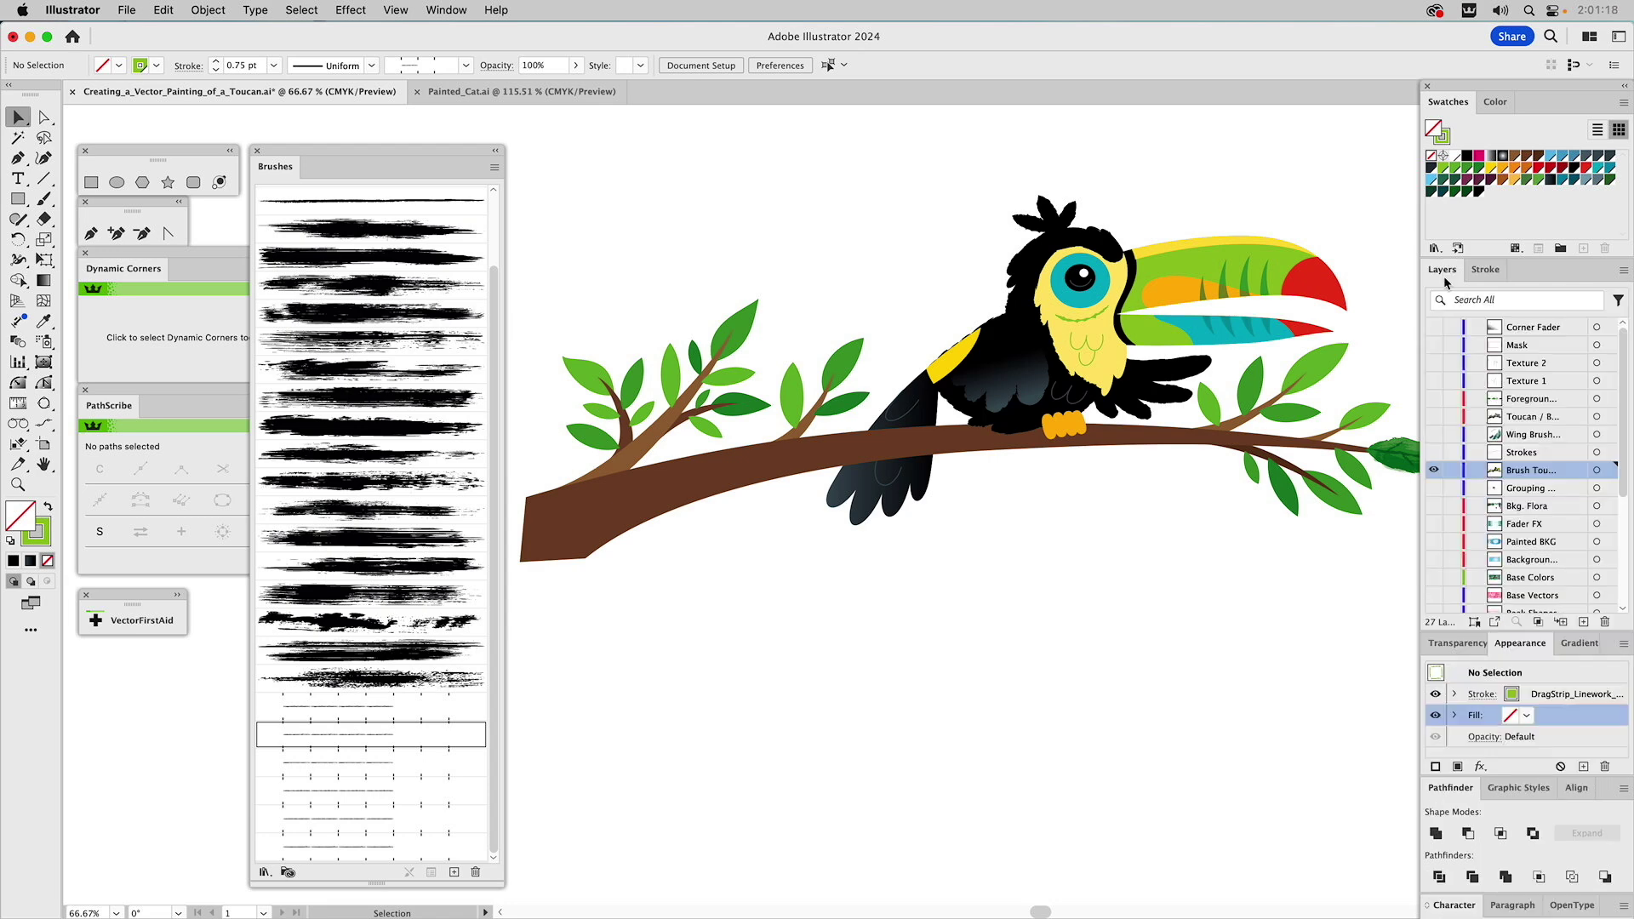
left_click(1433, 452)
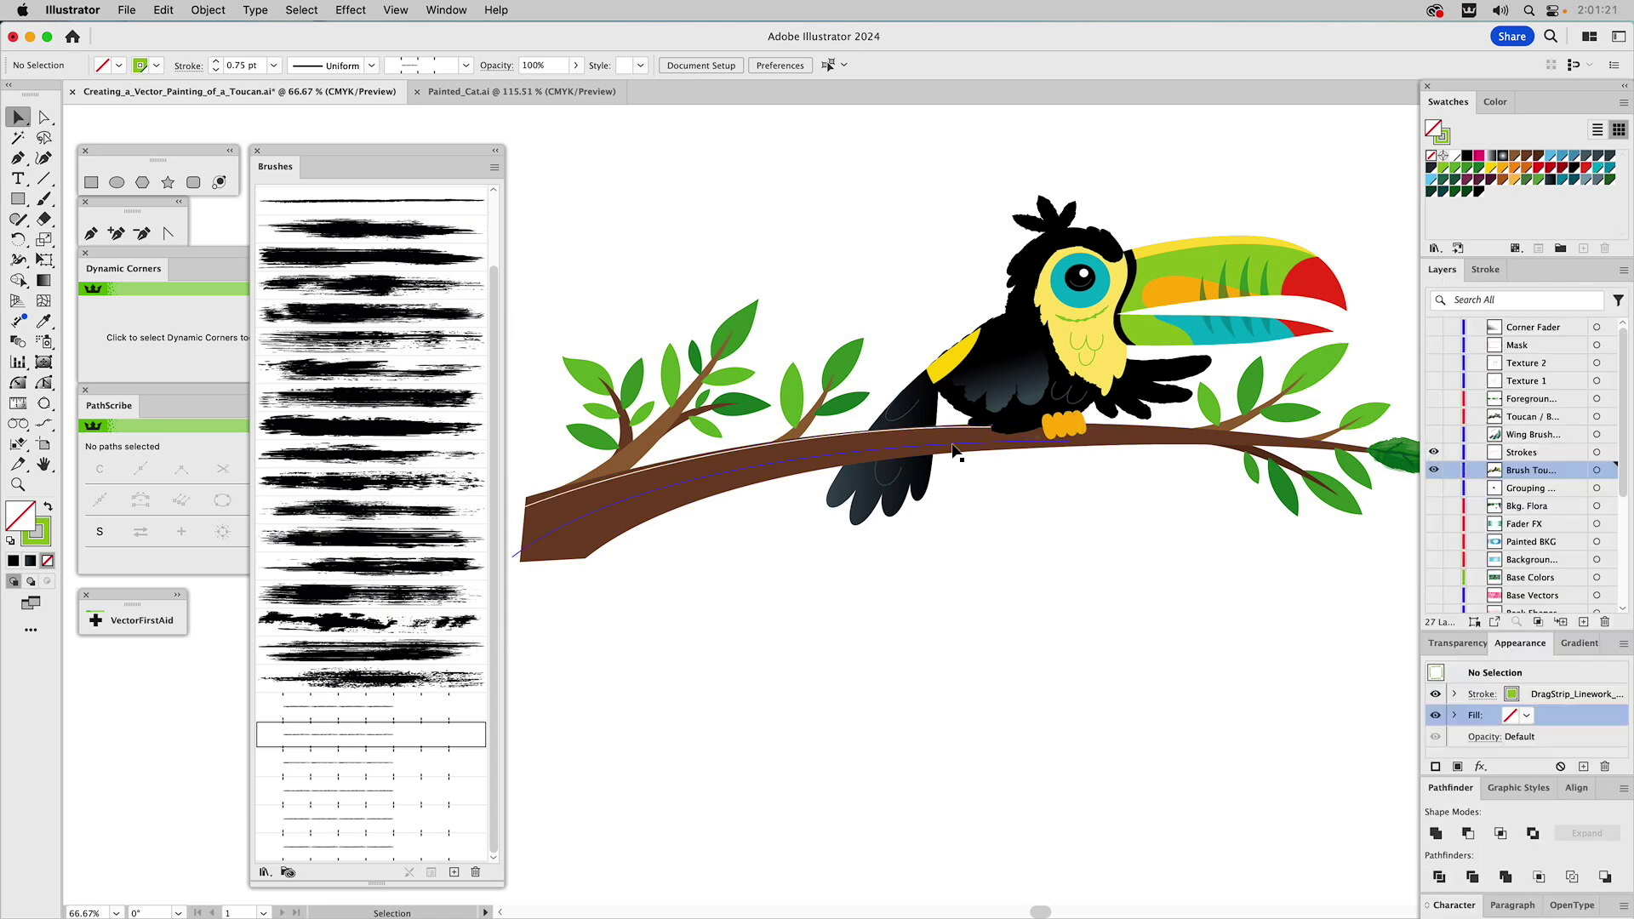
left_click(802, 466)
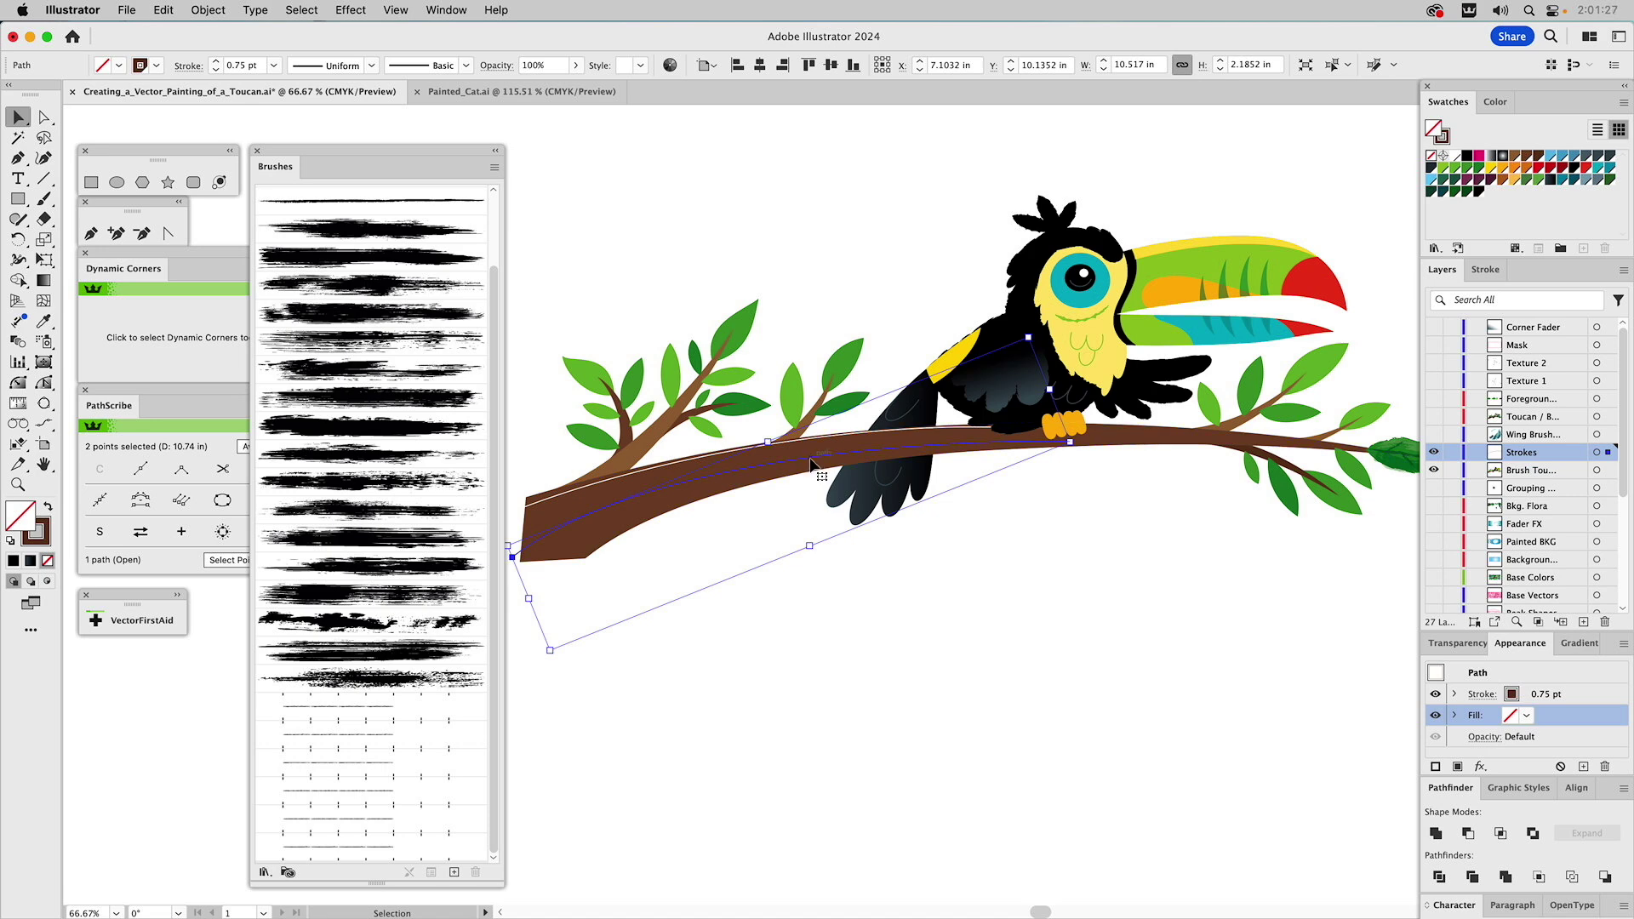
left_click(1485, 270)
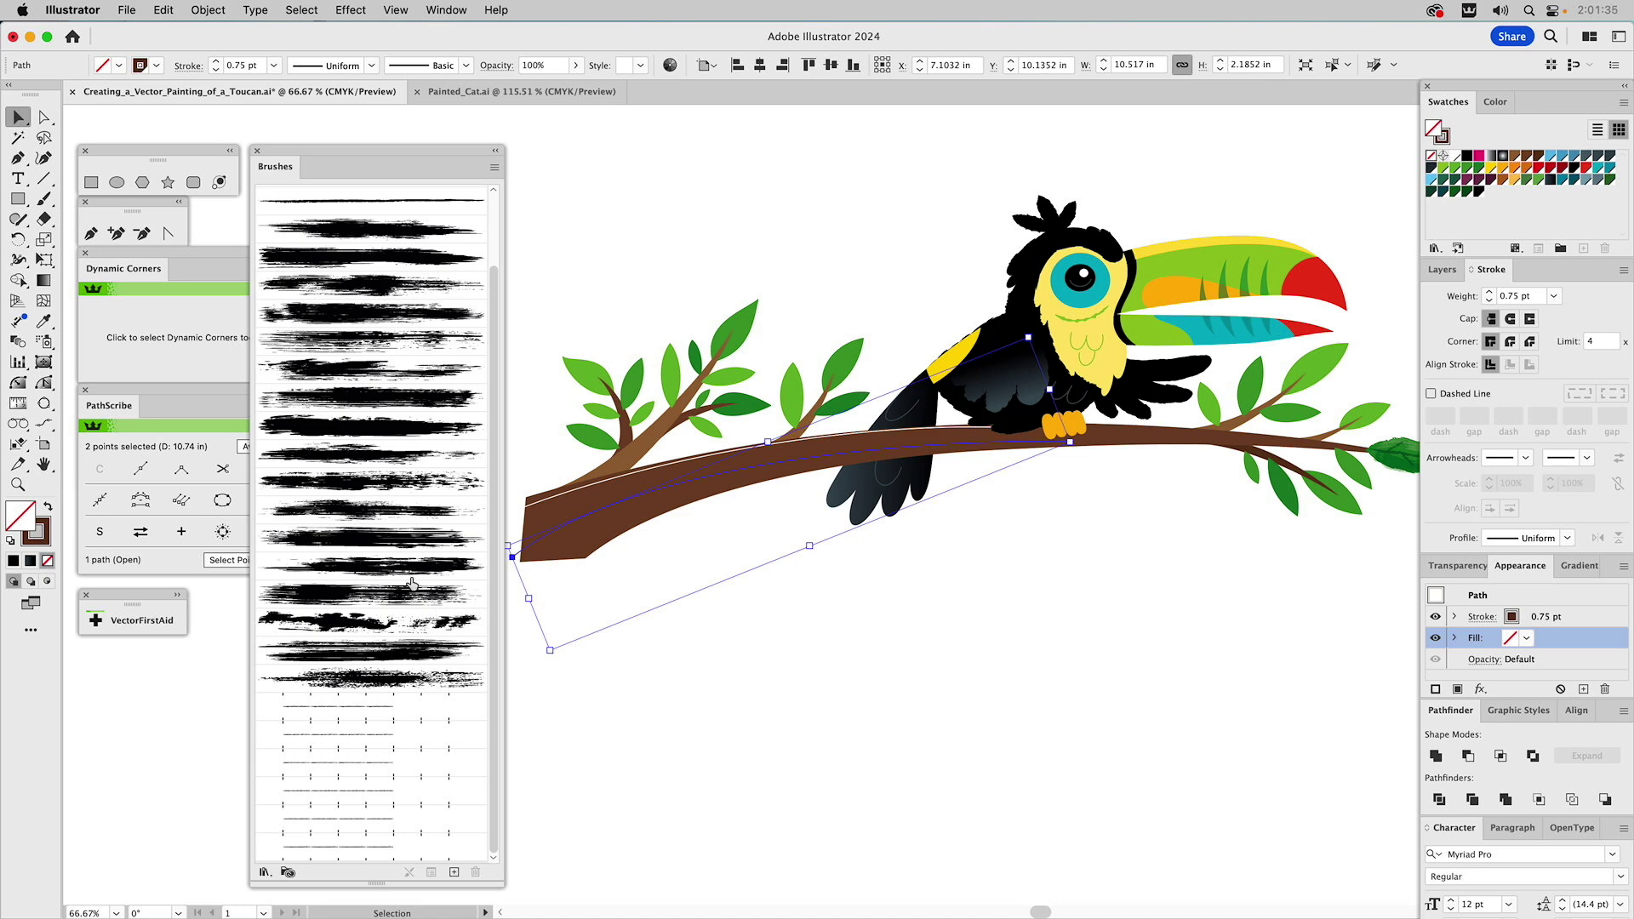
left_click(344, 344)
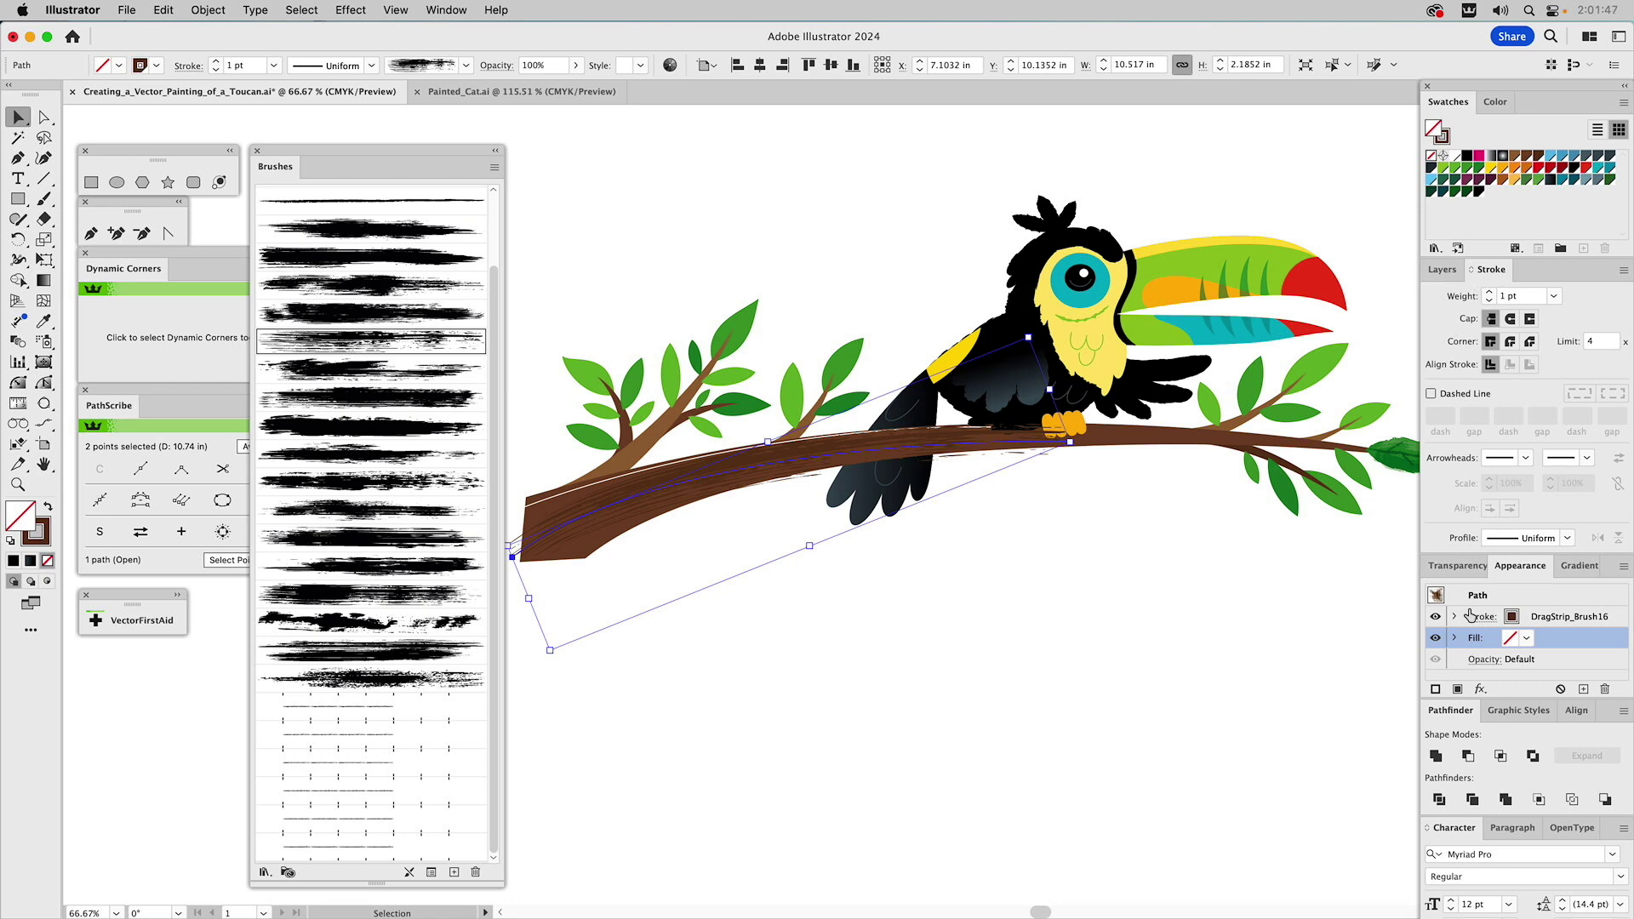
Set the brown branch texture stroke to the Multiply blending mode at 75% opacity.
left_click(1462, 566)
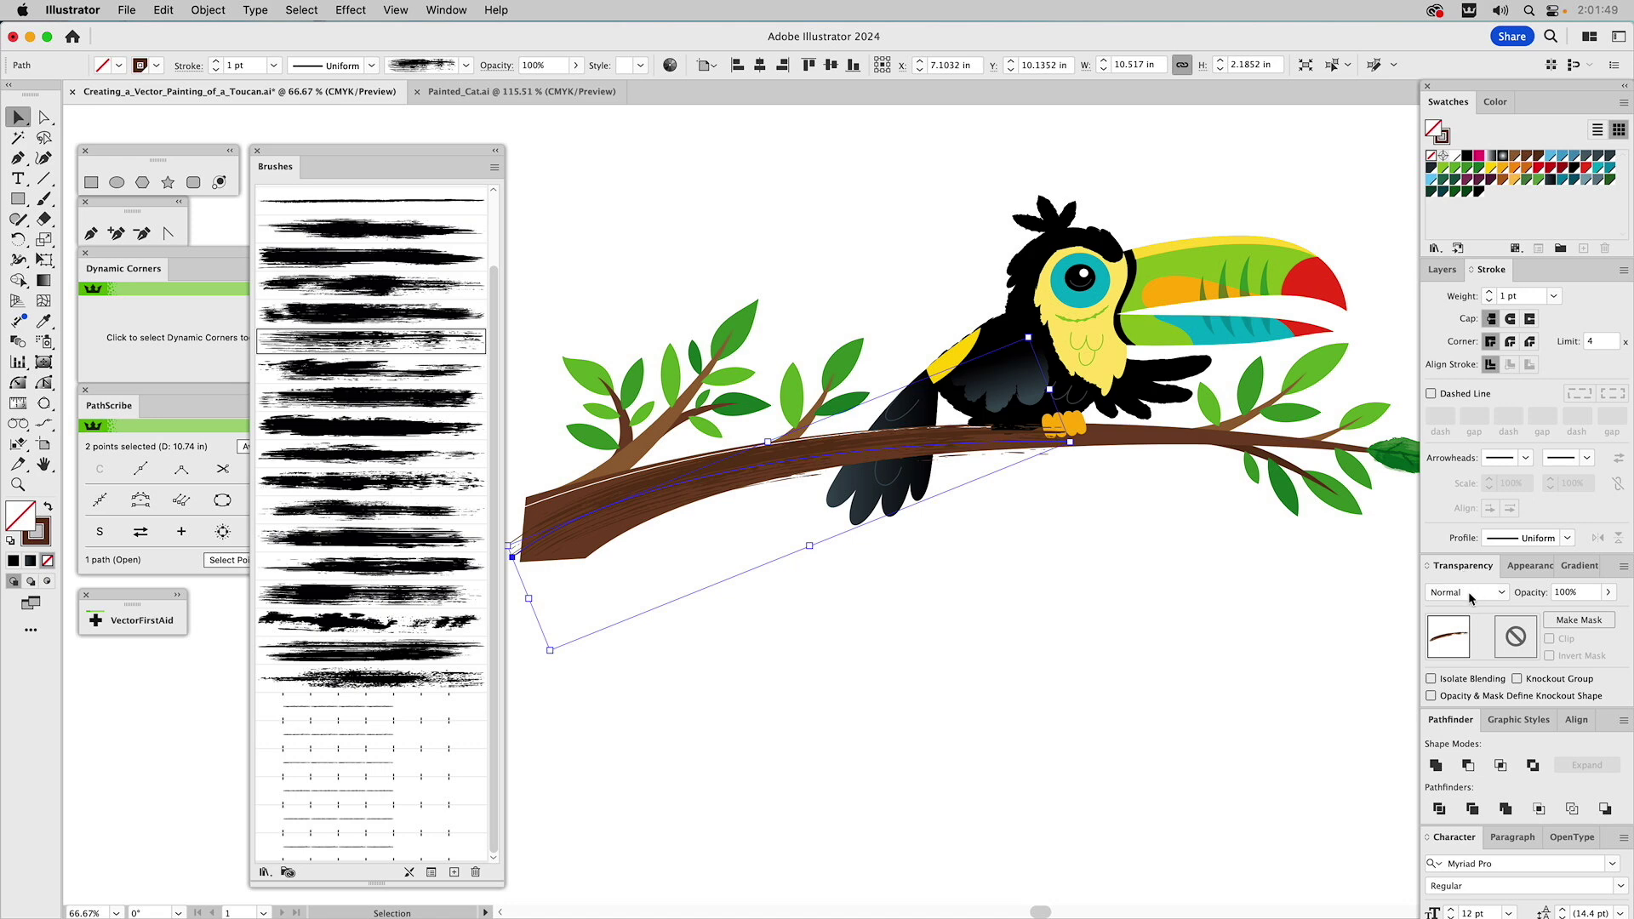
left_click(1472, 599)
left_click(1467, 315)
left_click(1571, 593)
type("75")
key("Return")
left_click(819, 226)
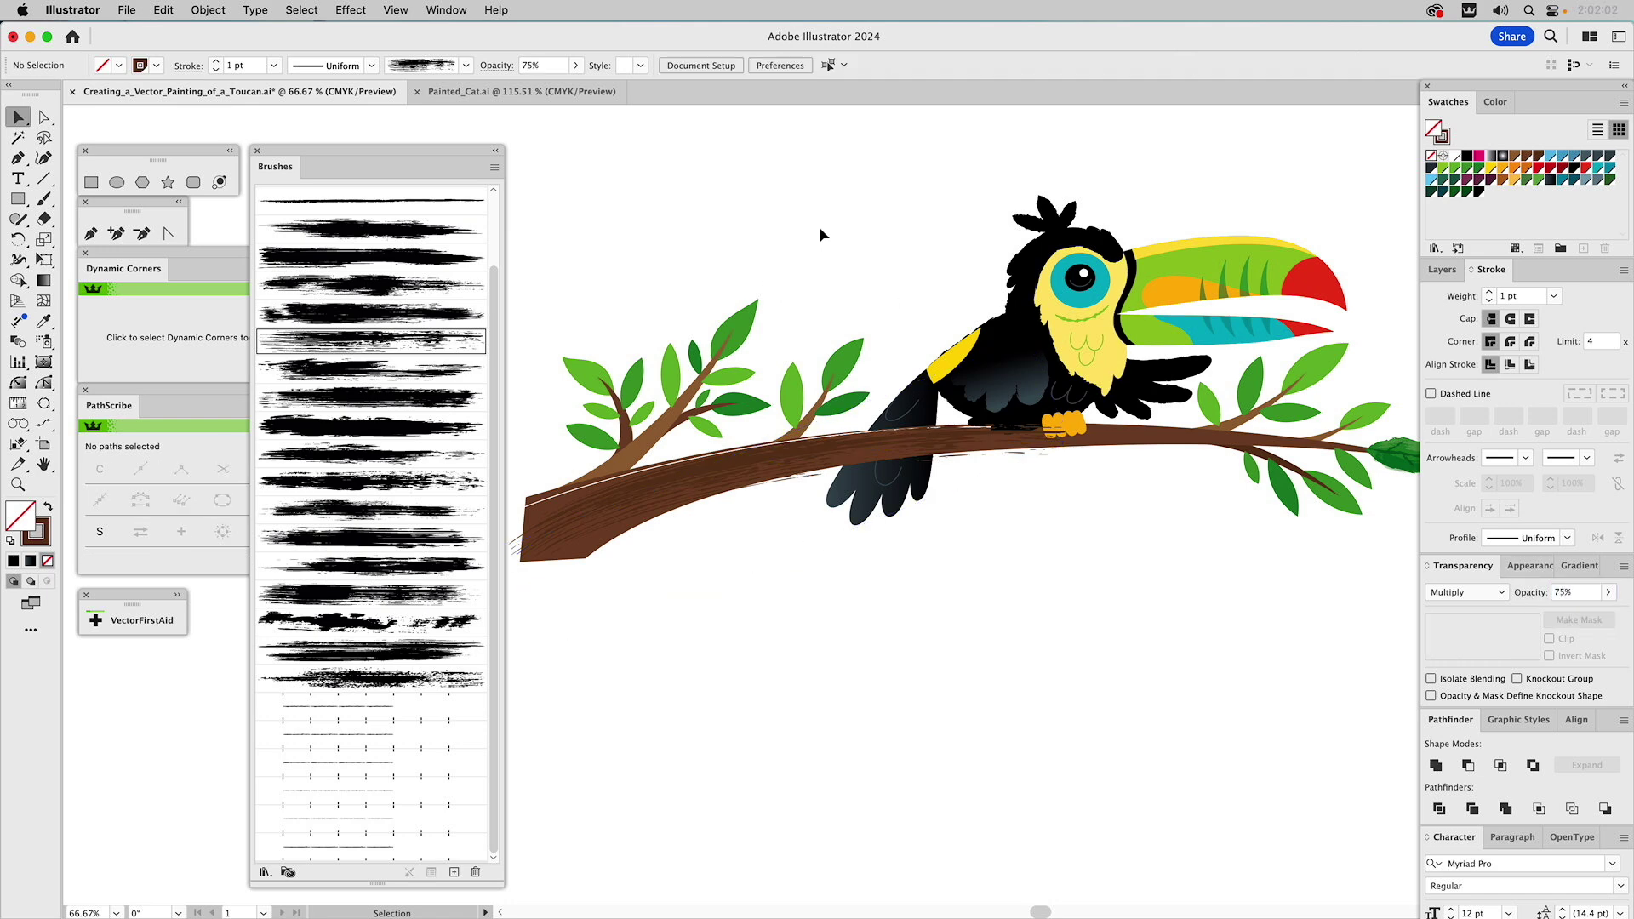
Apply a dense rough-edged DragStrip brush to the white path along the branch's upper edge and set its stroke weight to 0.5 pt.
left_click(591, 484)
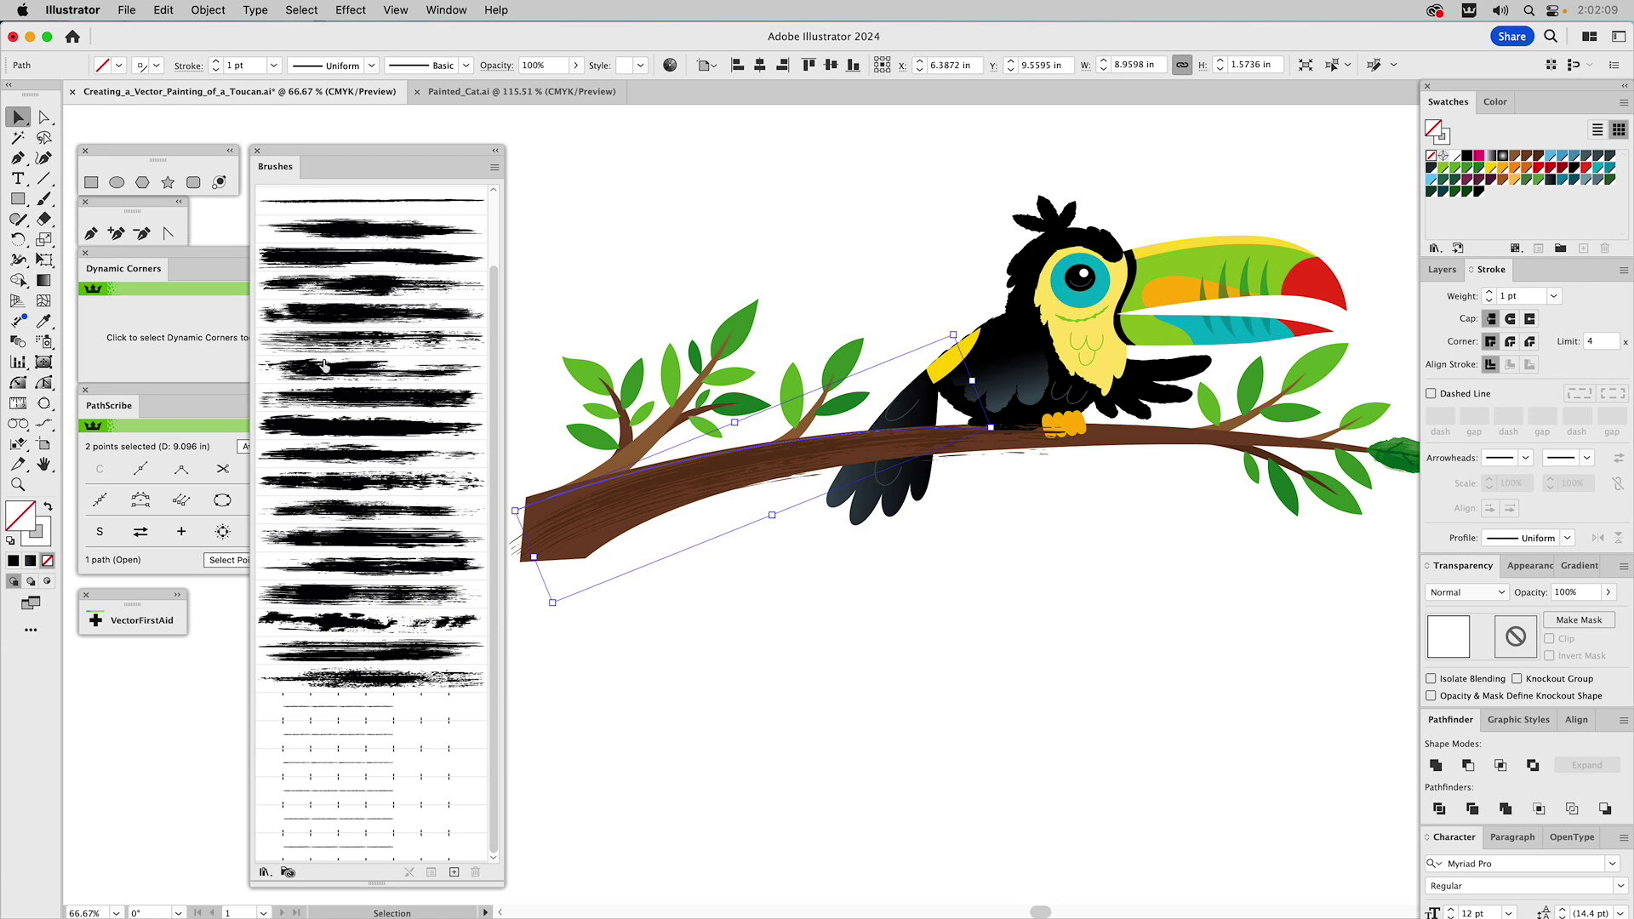
left_click(320, 402)
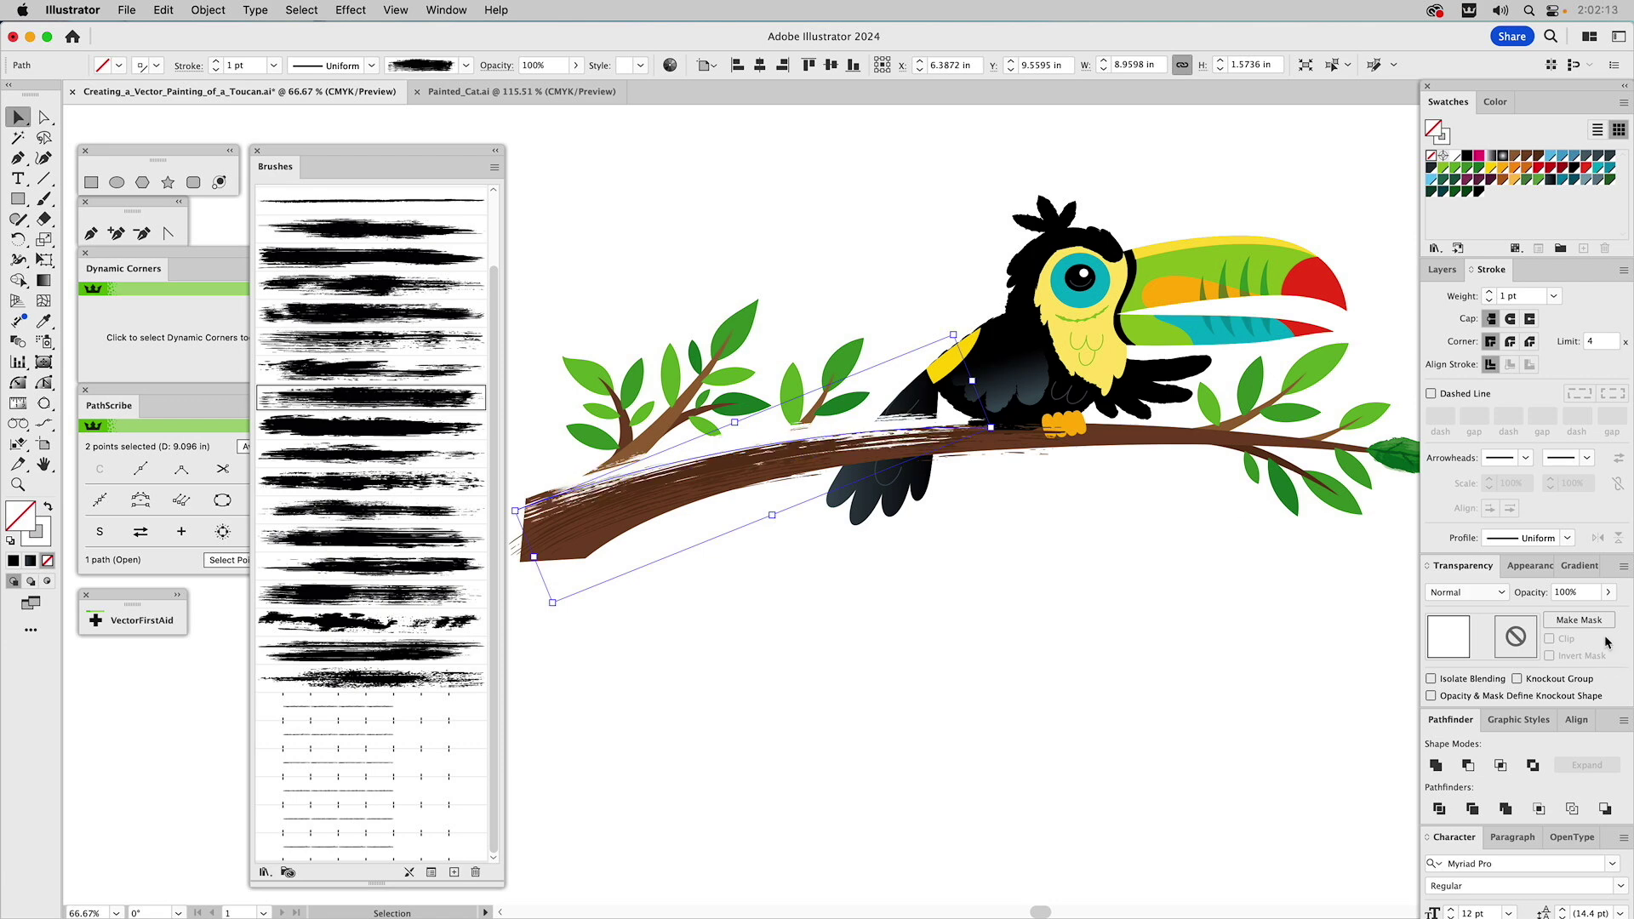
left_click(1502, 296)
type(".5")
key("Return")
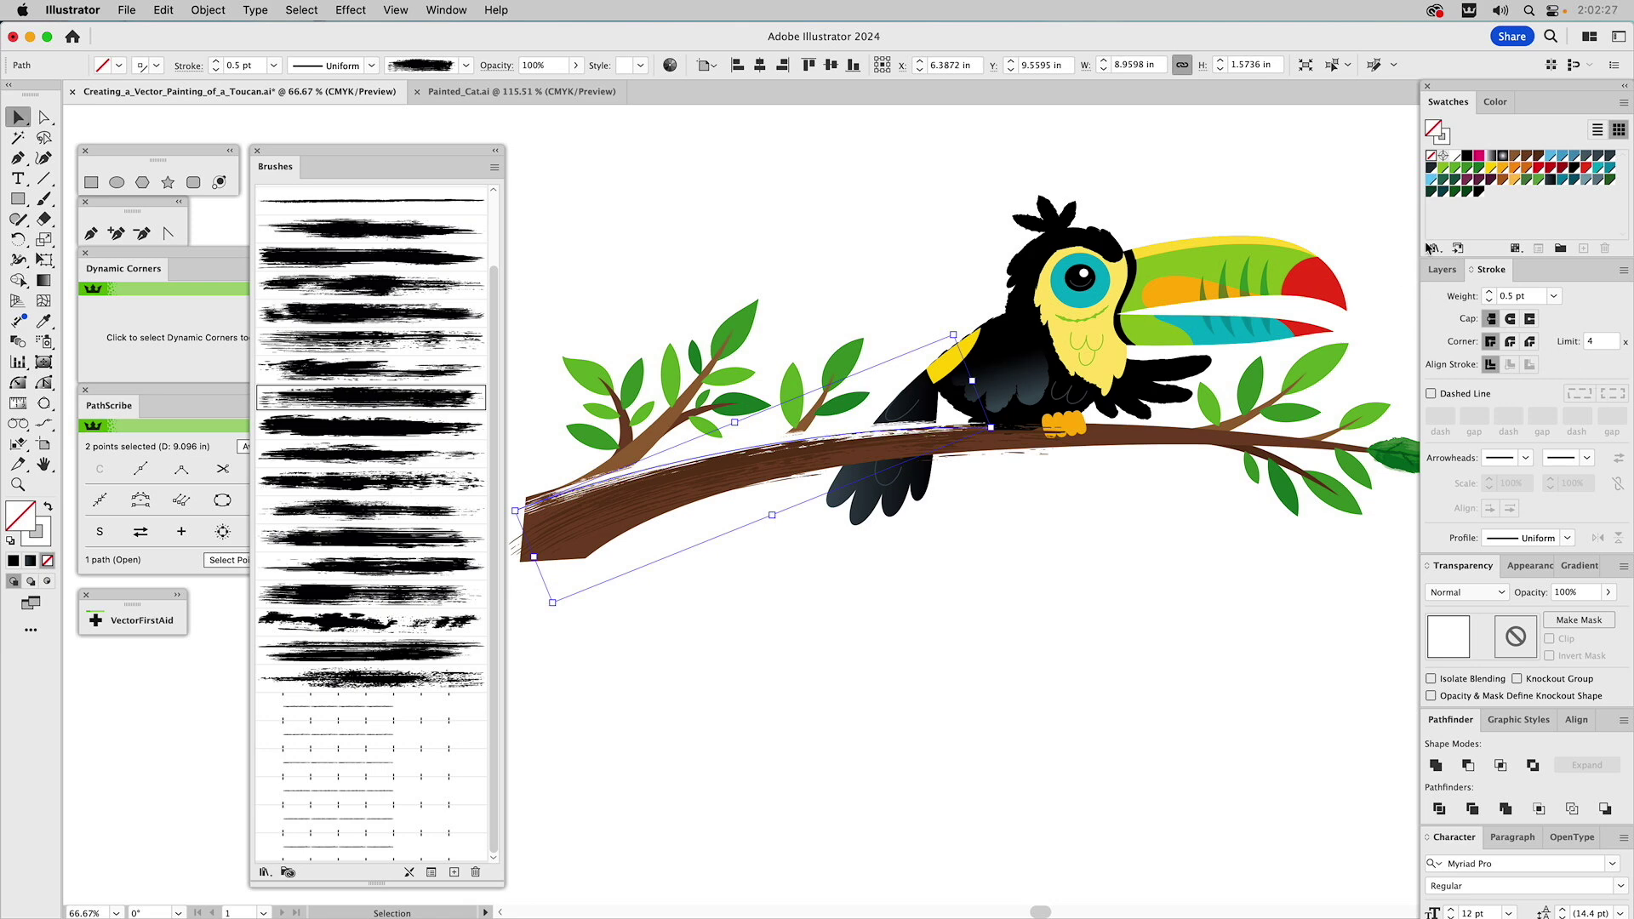
Lower the opacity of the white highlight stroke on the branch to 25%.
left_click(1570, 593)
type("25")
key("Return")
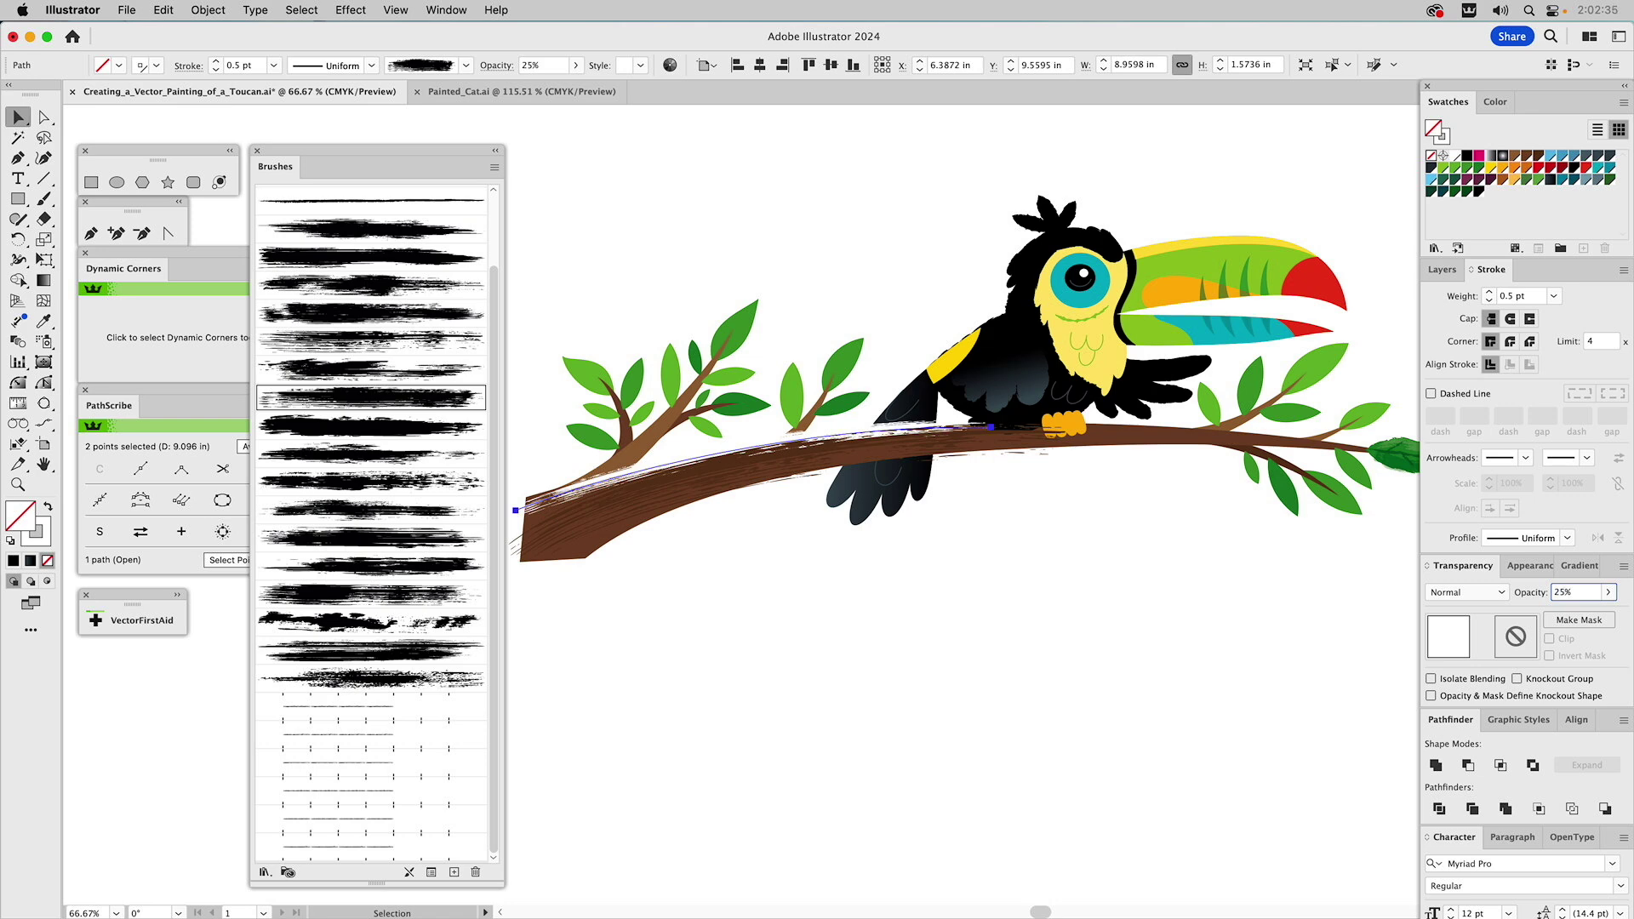
key("Return")
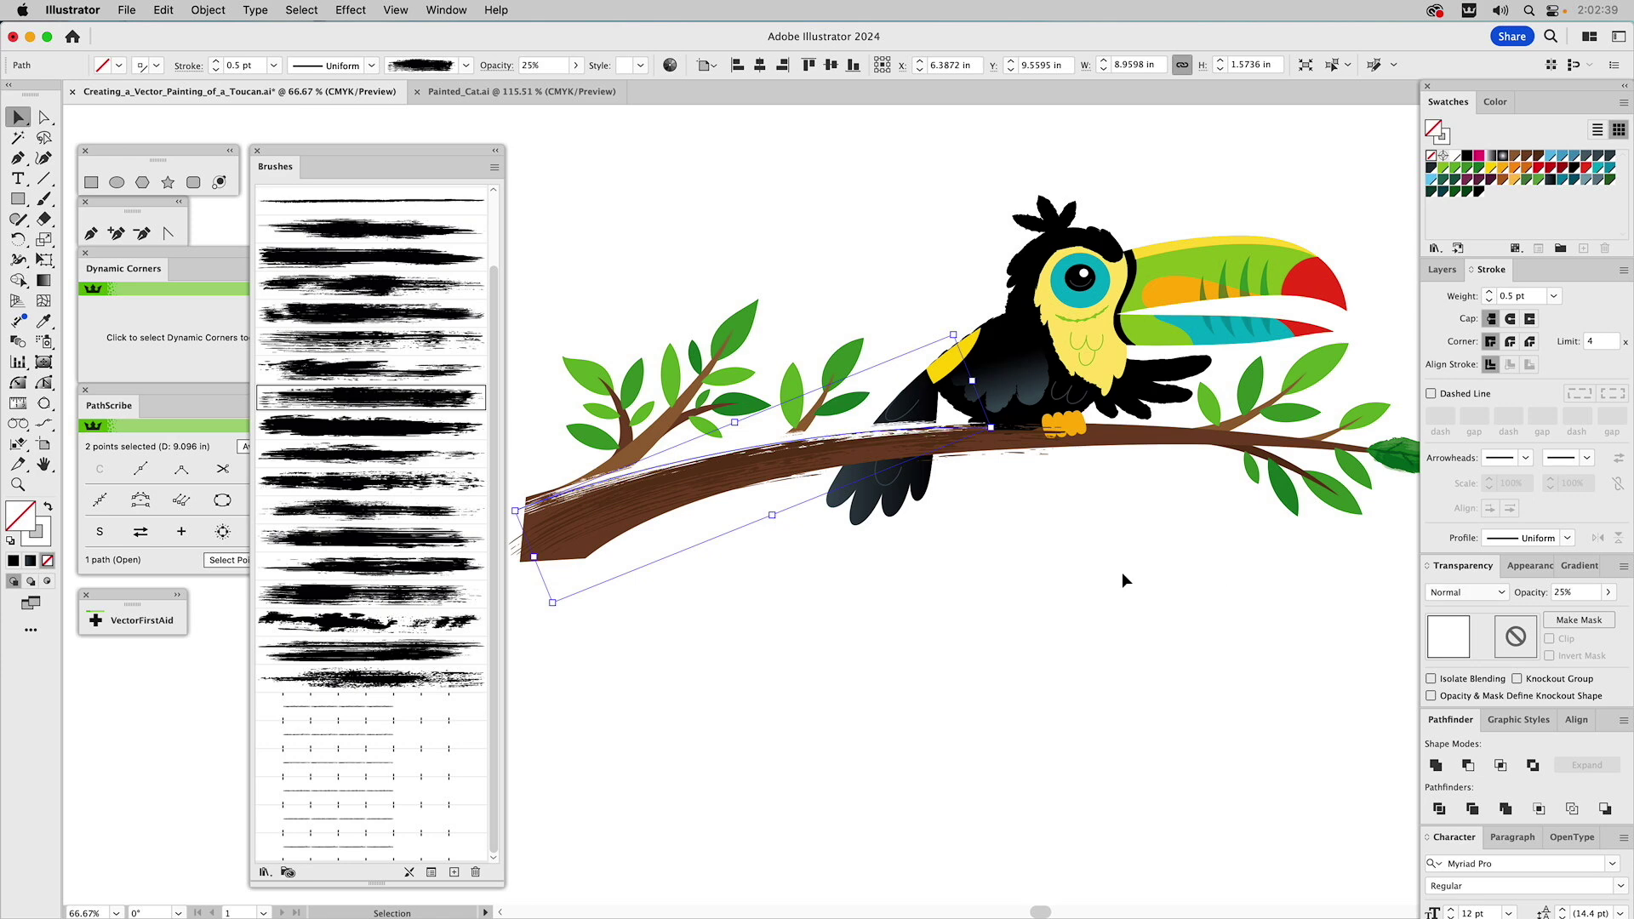
left_click(1018, 524)
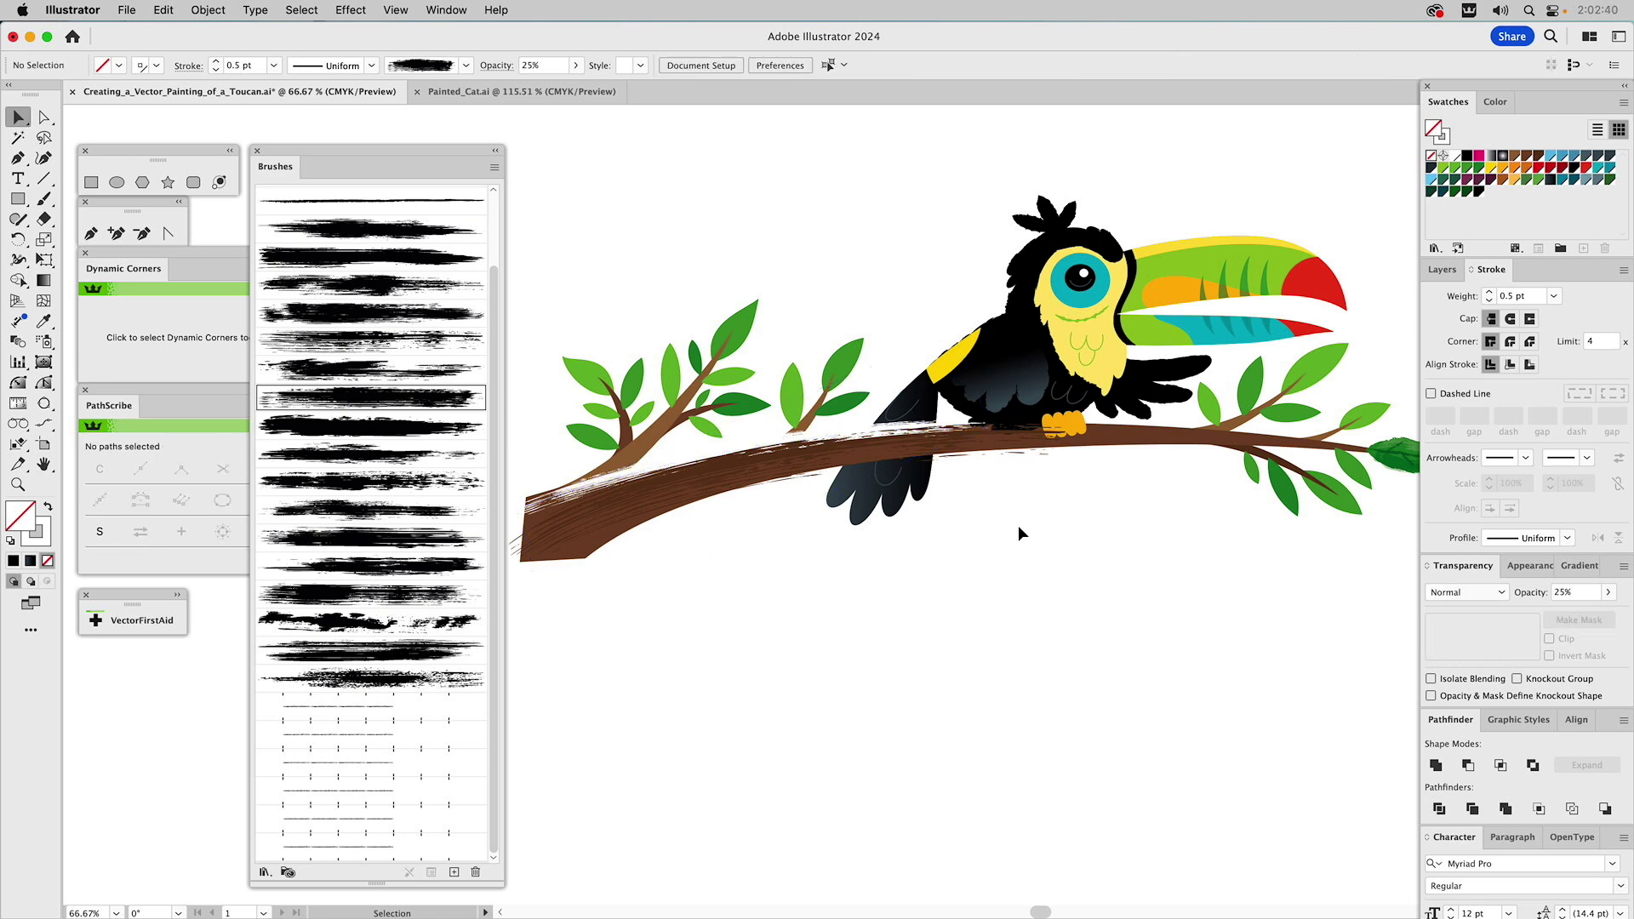
Move the white highlight stroke about 0.18 in right and 0.07 in down, further onto the branch.
left_click(829, 440)
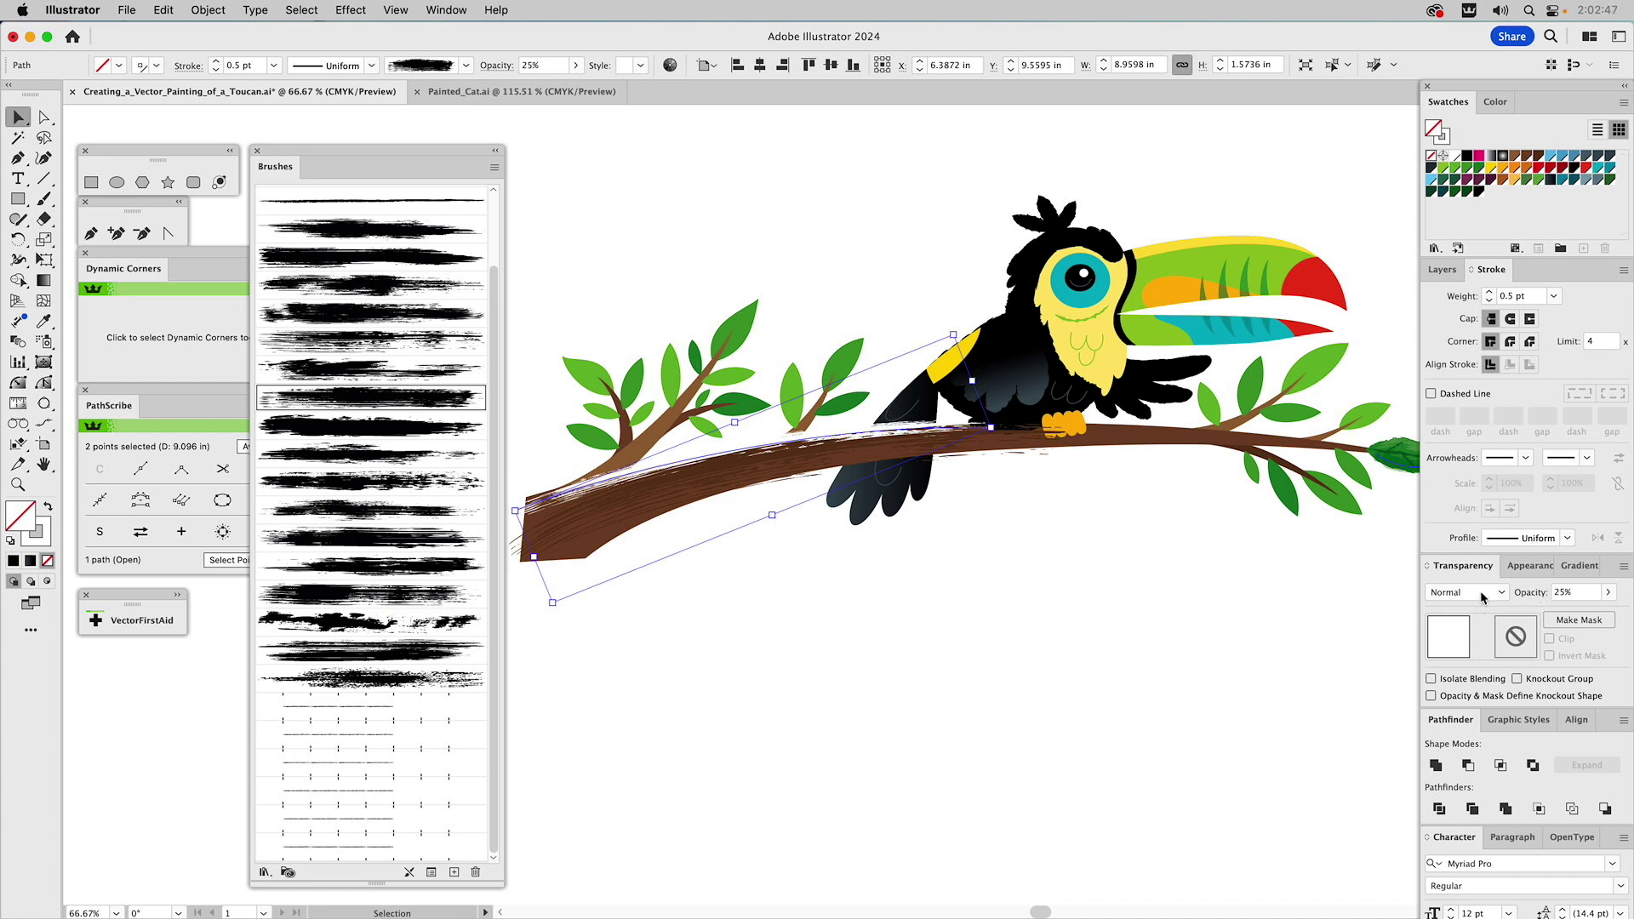
left_click(17, 484)
left_click_drag(736, 459, 993, 643)
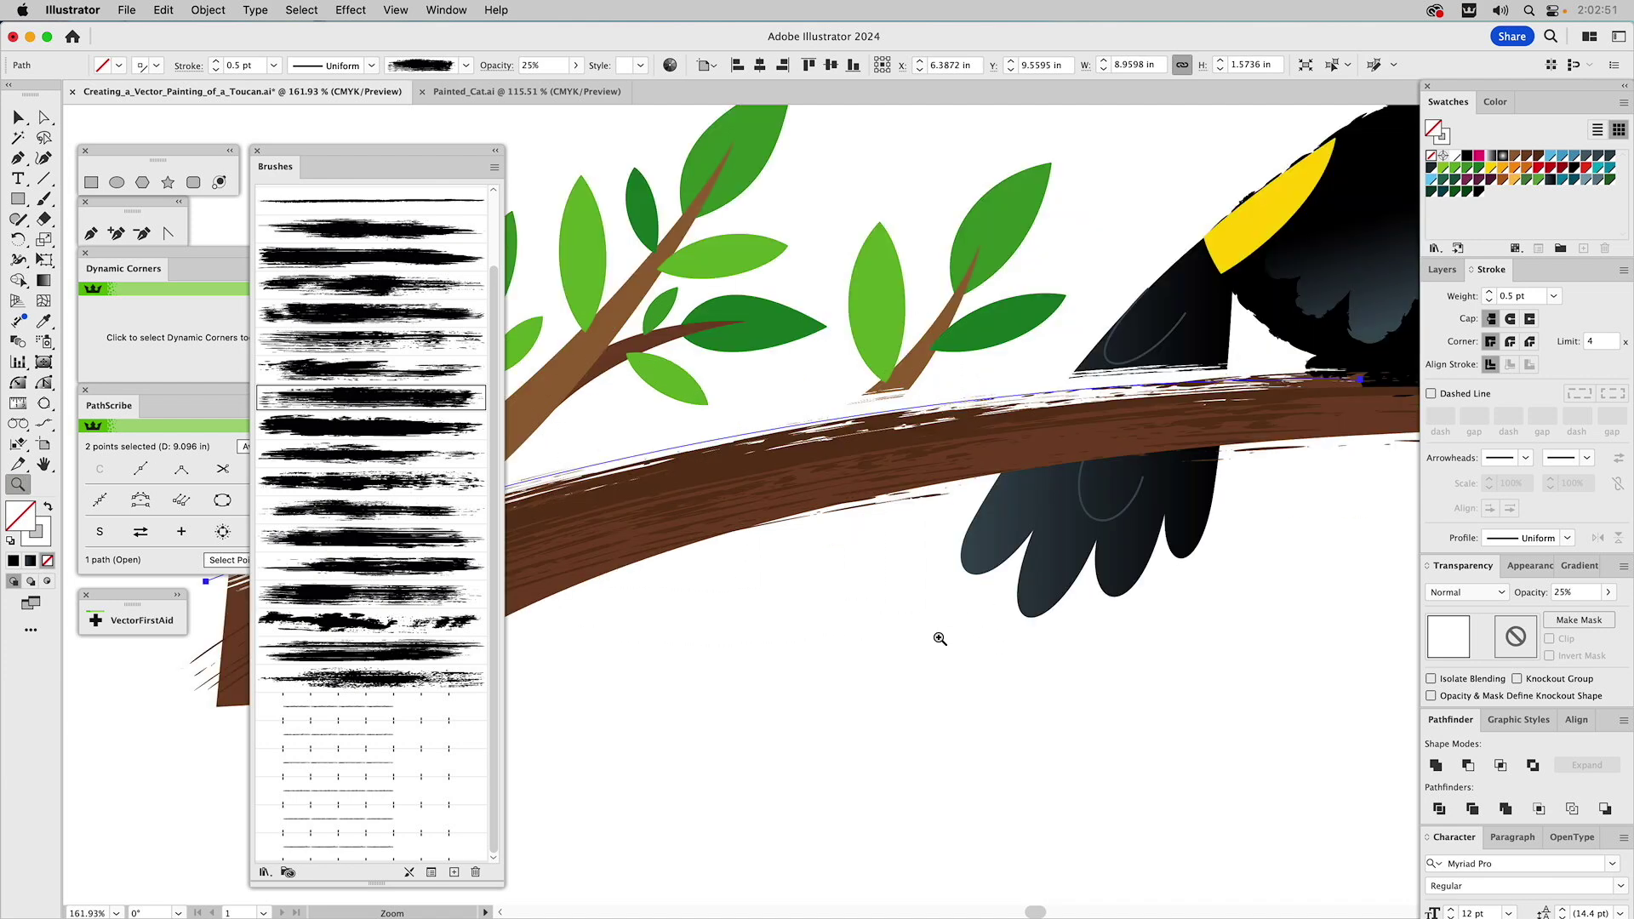
key("v")
left_click(879, 638)
mouse_move(1067, 397)
left_mouse_down()
mouse_move(1098, 434)
mouse_move(1087, 404)
left_mouse_up()
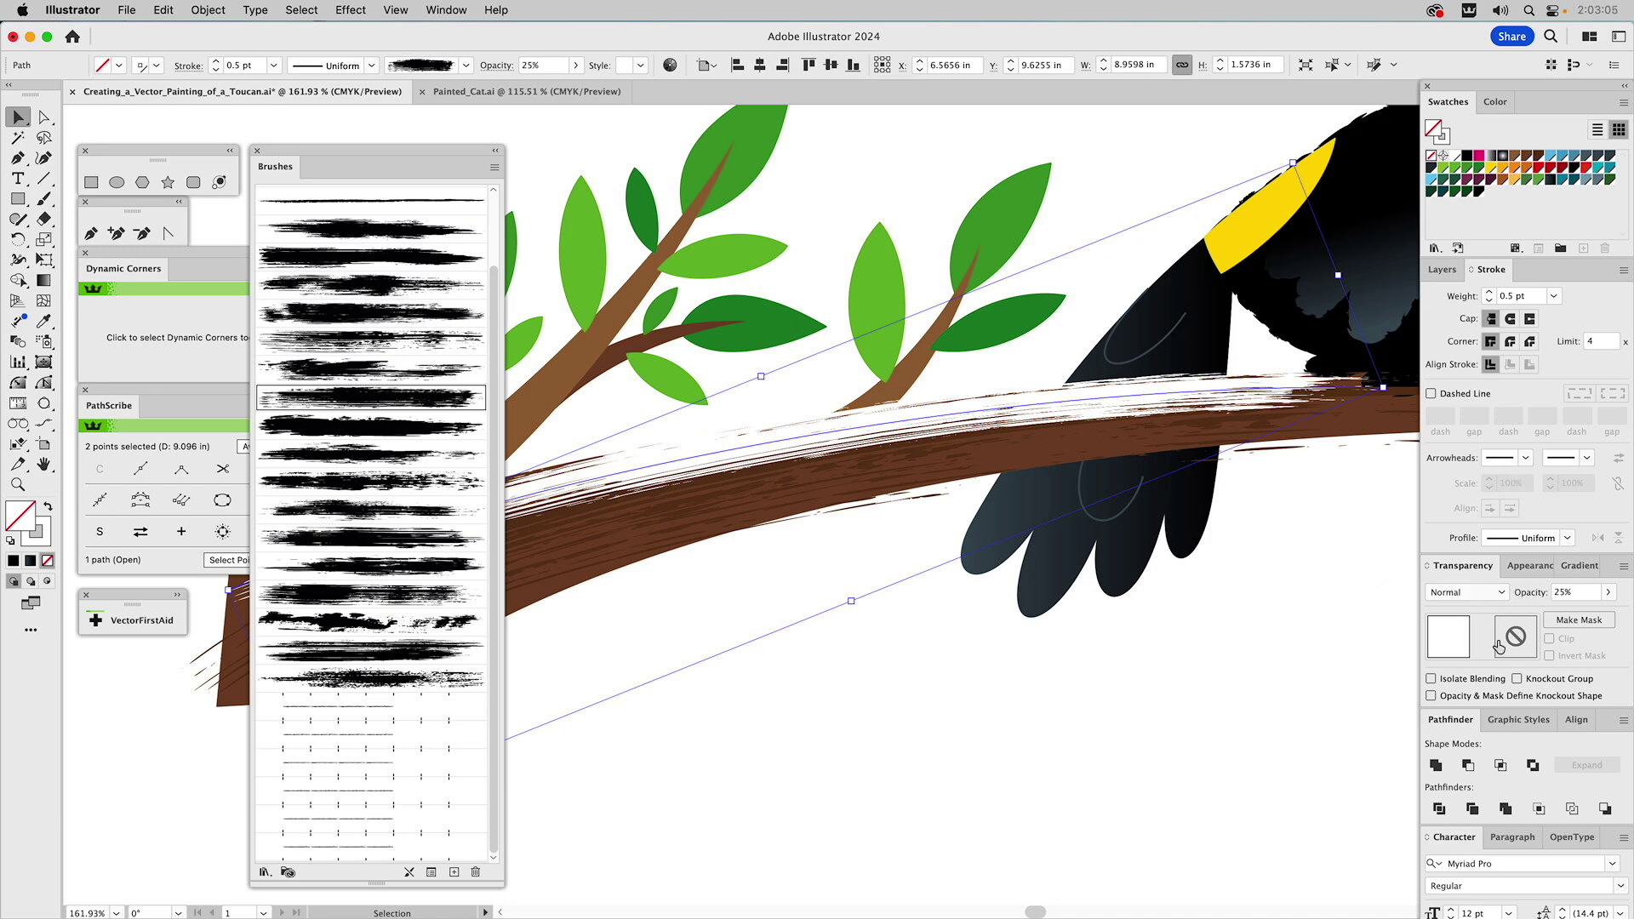
Reset the branch highlight path with a plain graphic style, then restyle it with a white stroke and the DragStrip_Brush17 brush.
left_click(1523, 568)
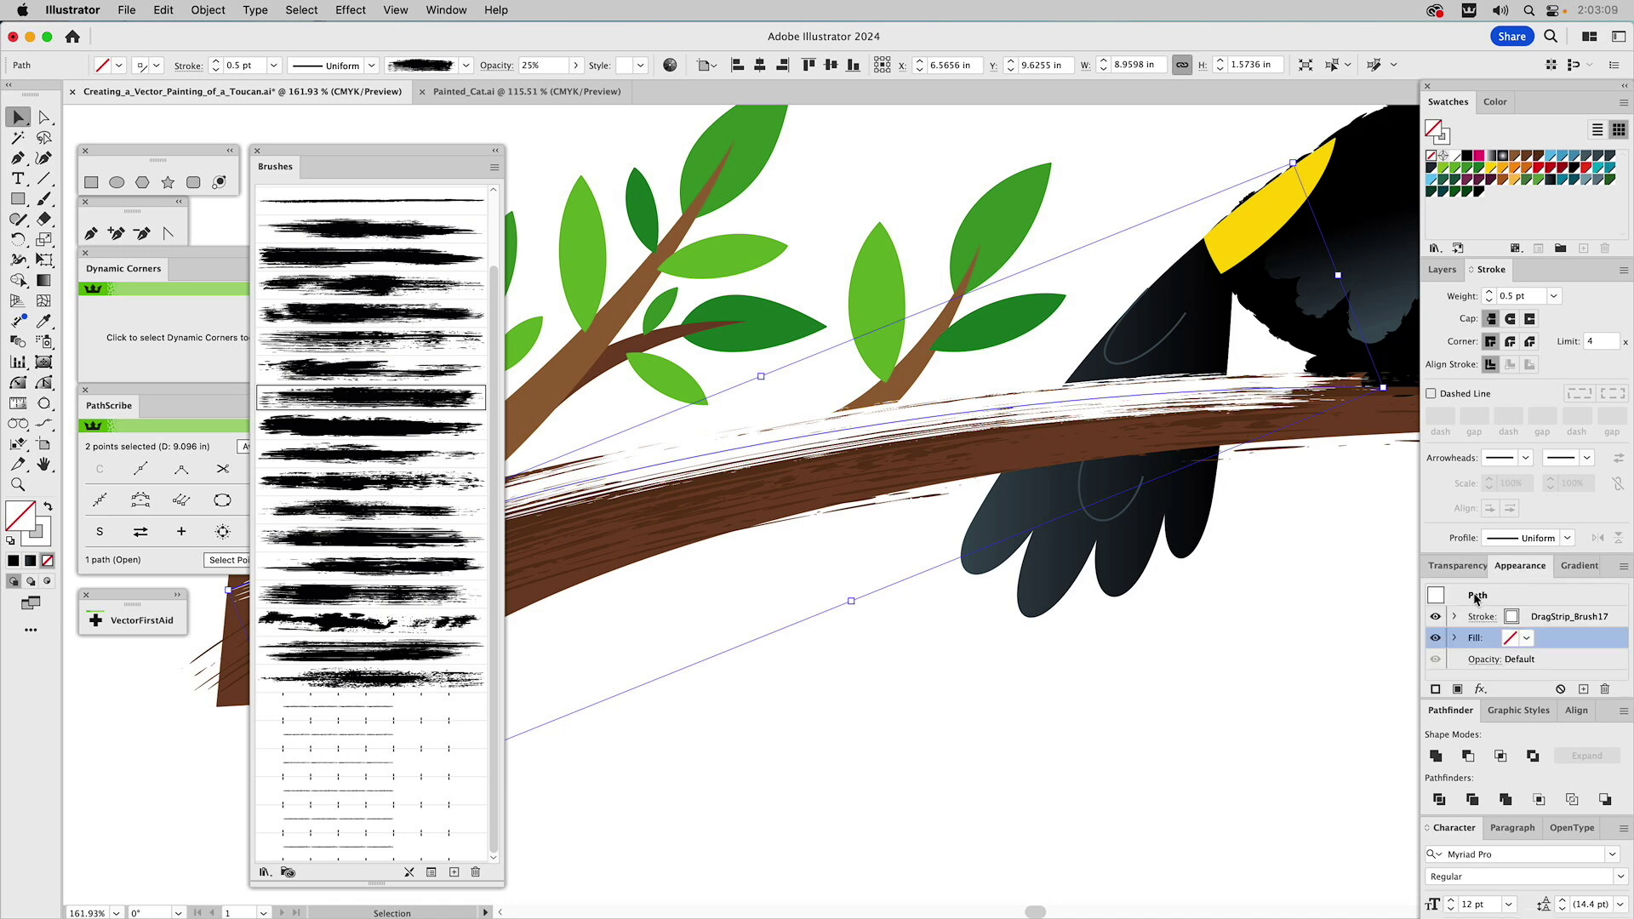
left_click(1519, 711)
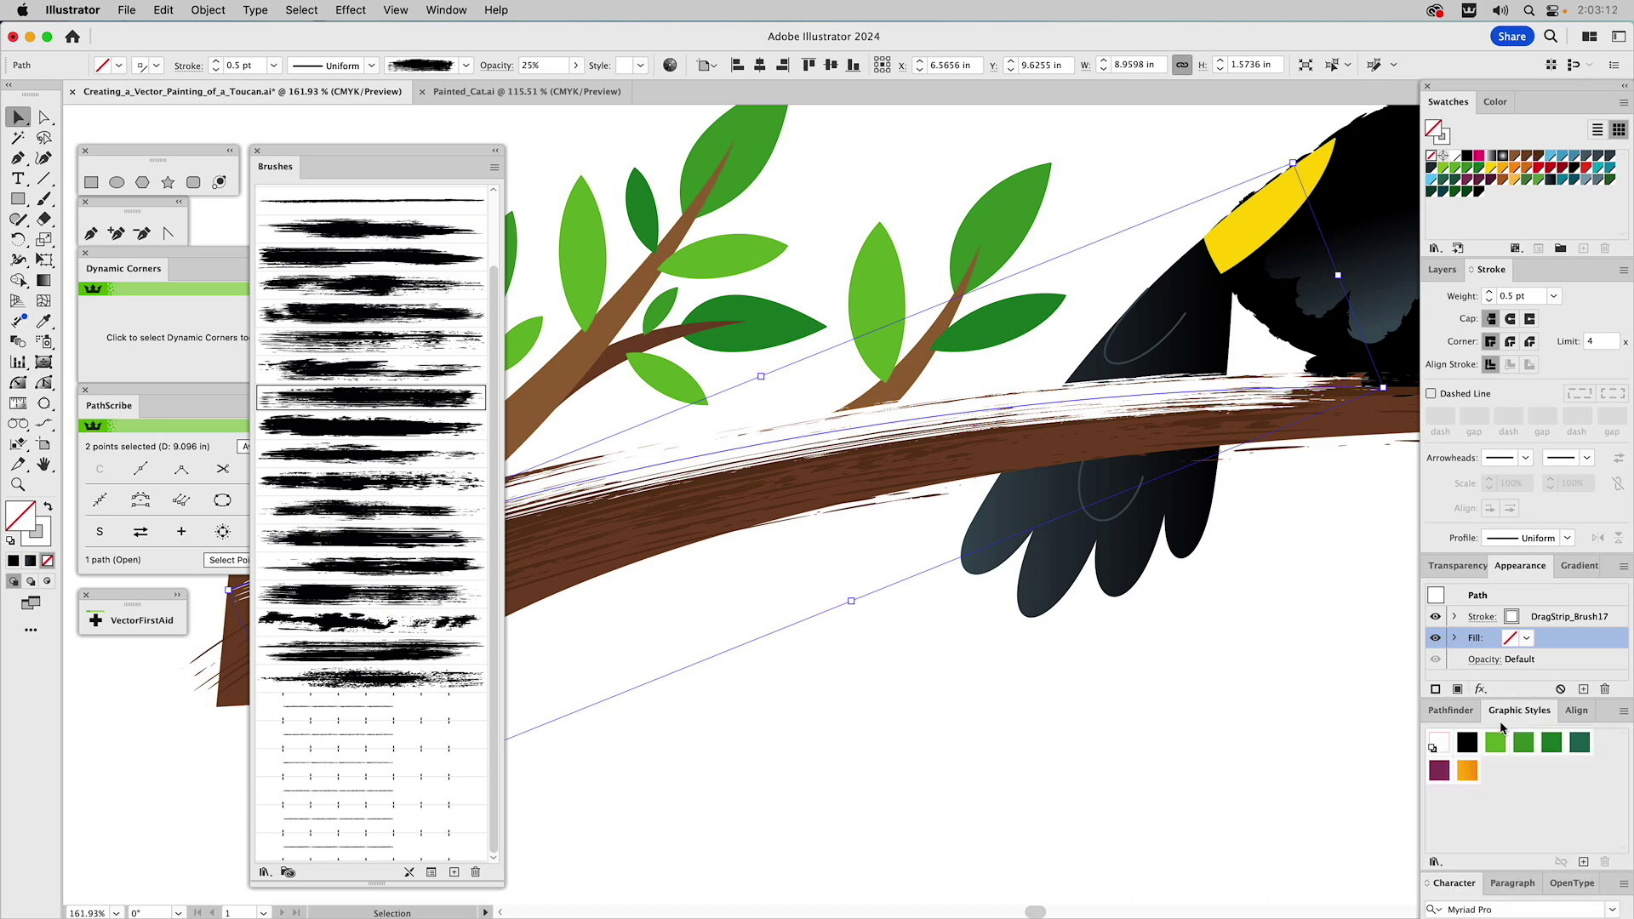
left_click(1438, 744)
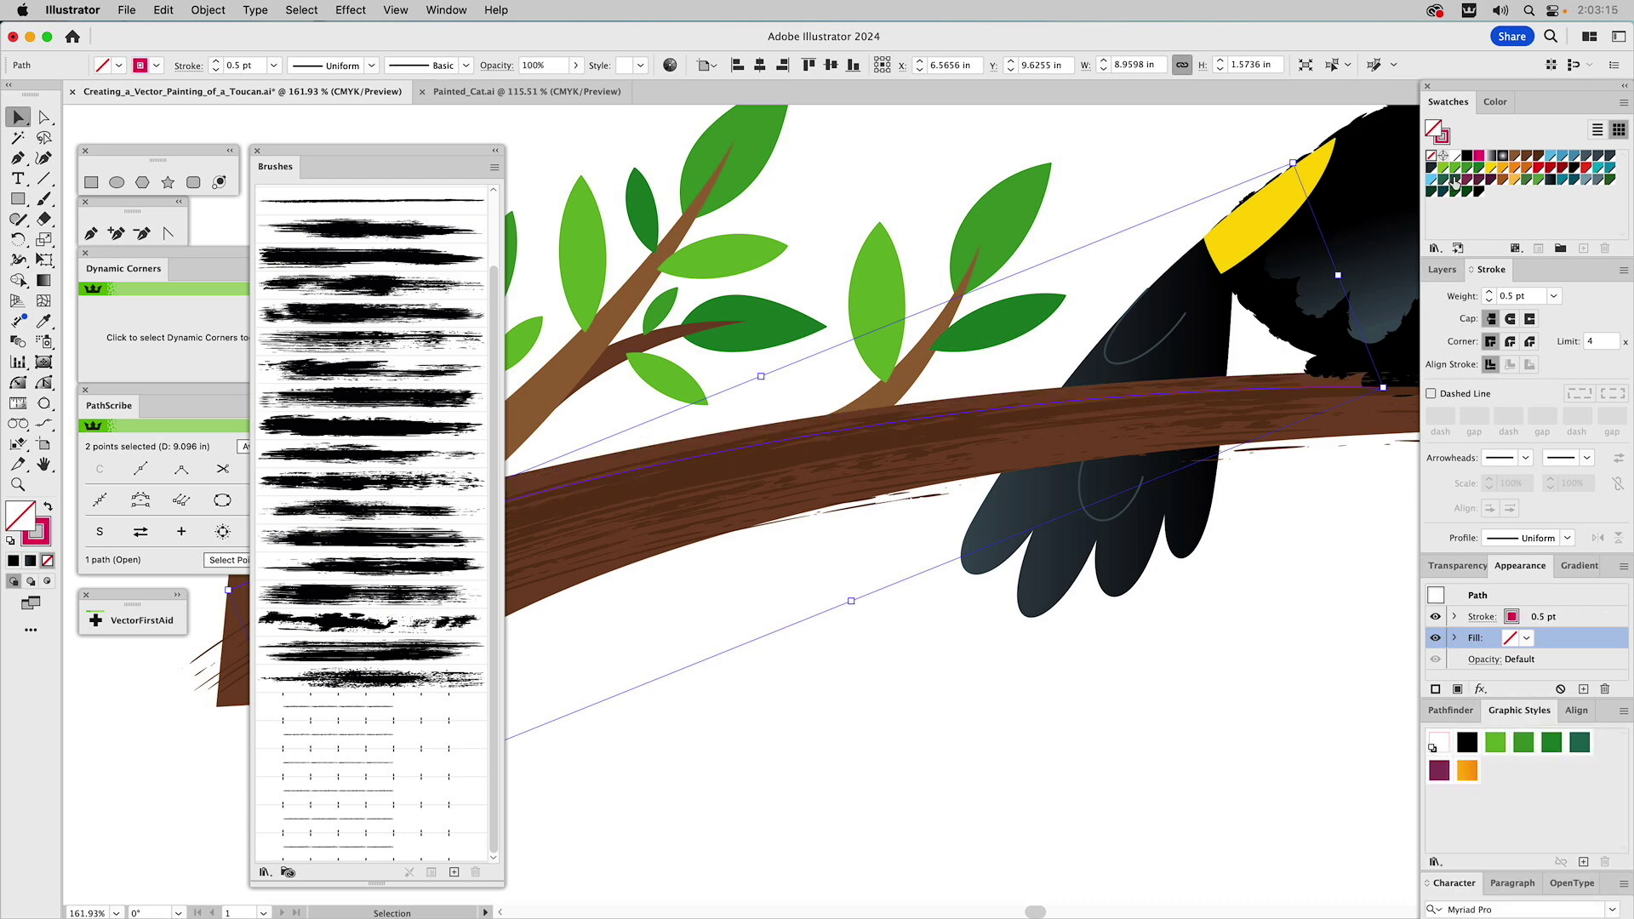
left_click(1450, 136)
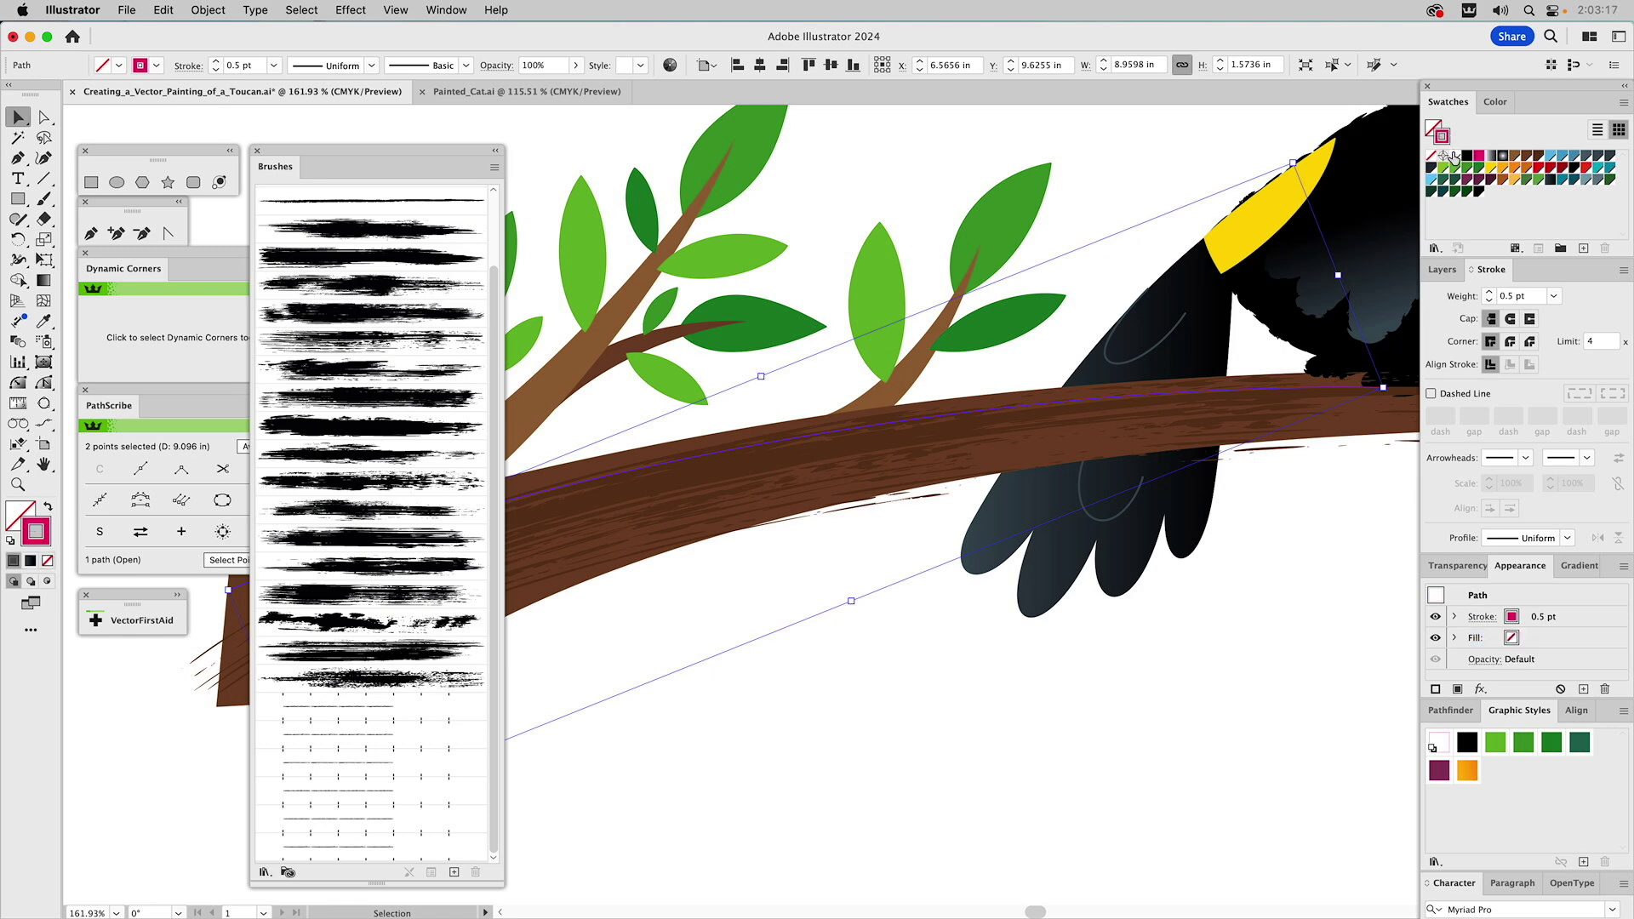
left_click(1454, 157)
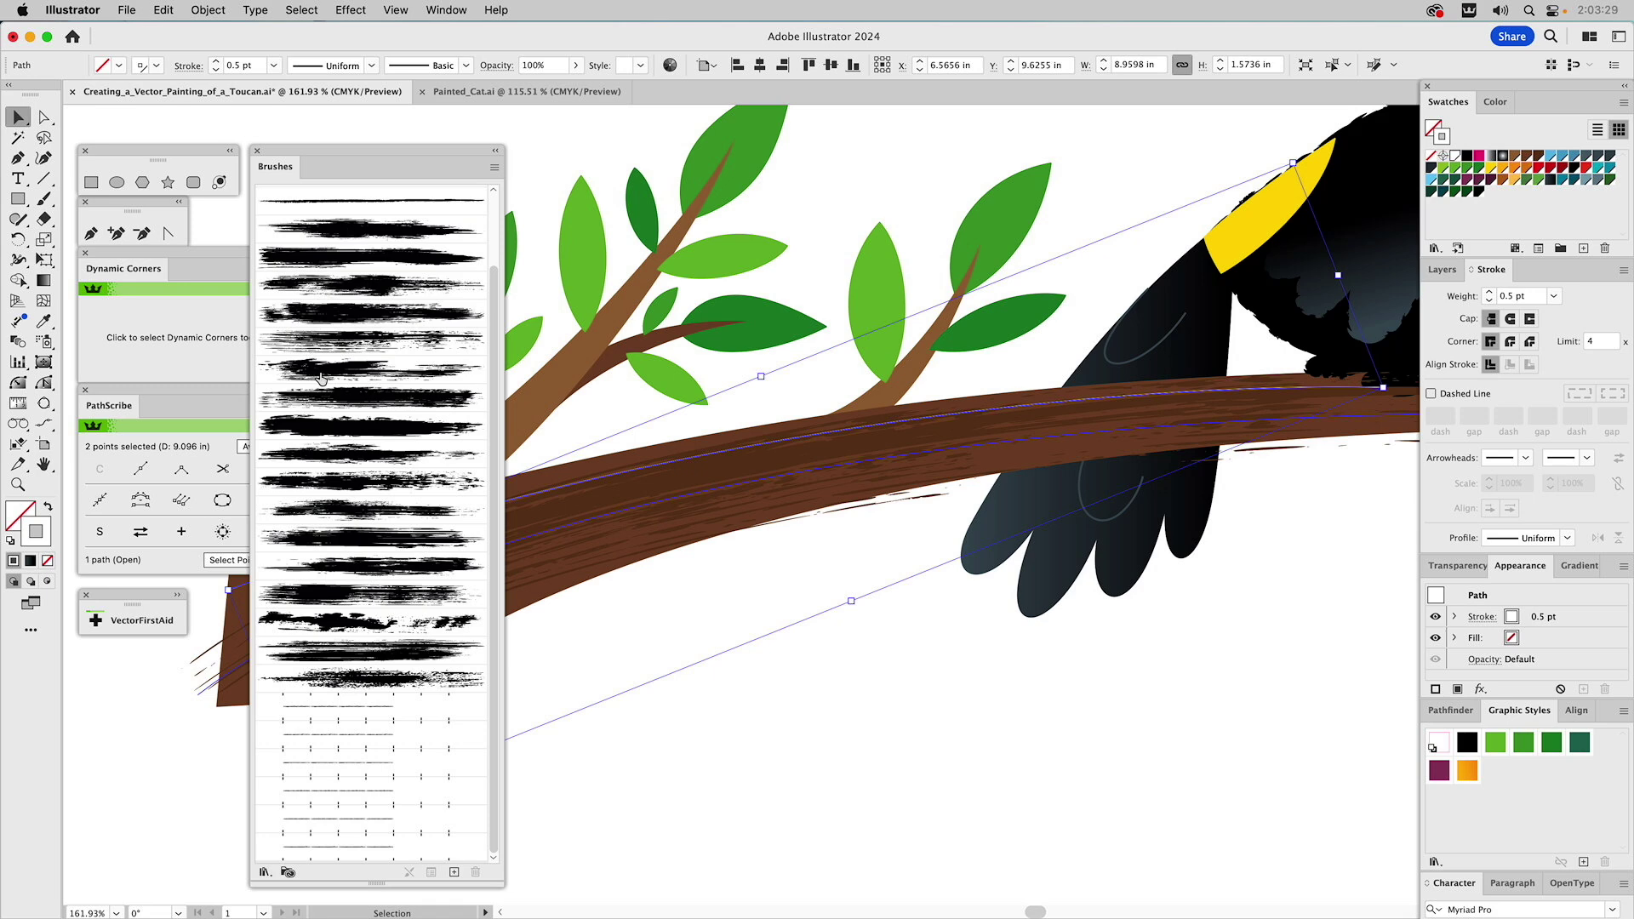
left_click(314, 399)
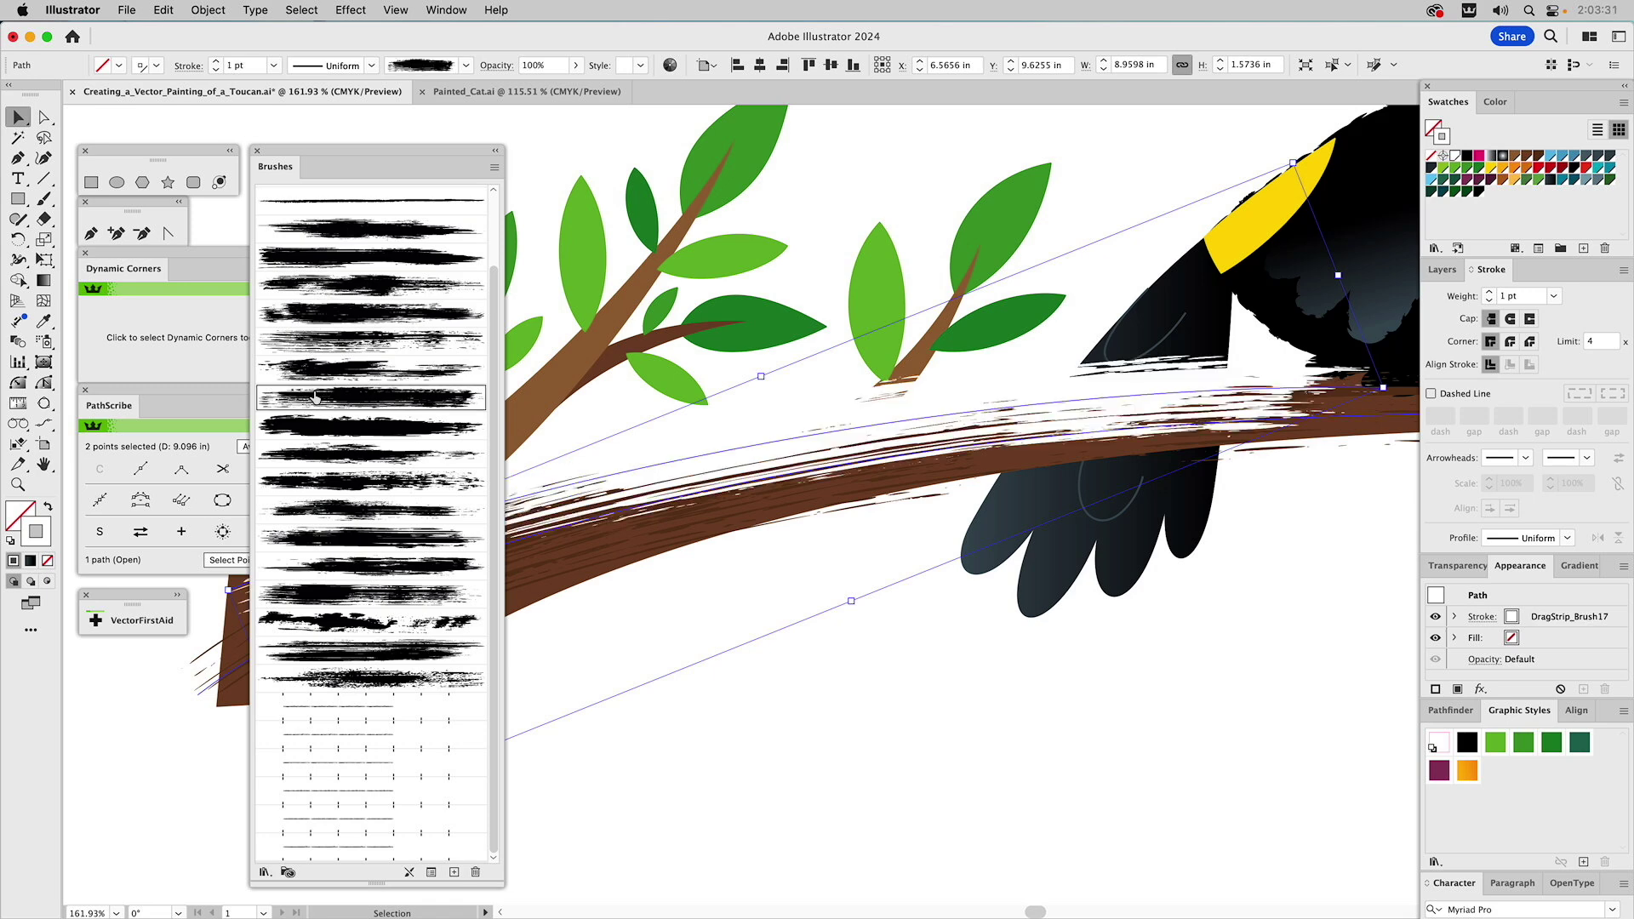
Set the white highlight stroke on the branch to 35% opacity and a weight of 0.5 pt.
left_click(1459, 567)
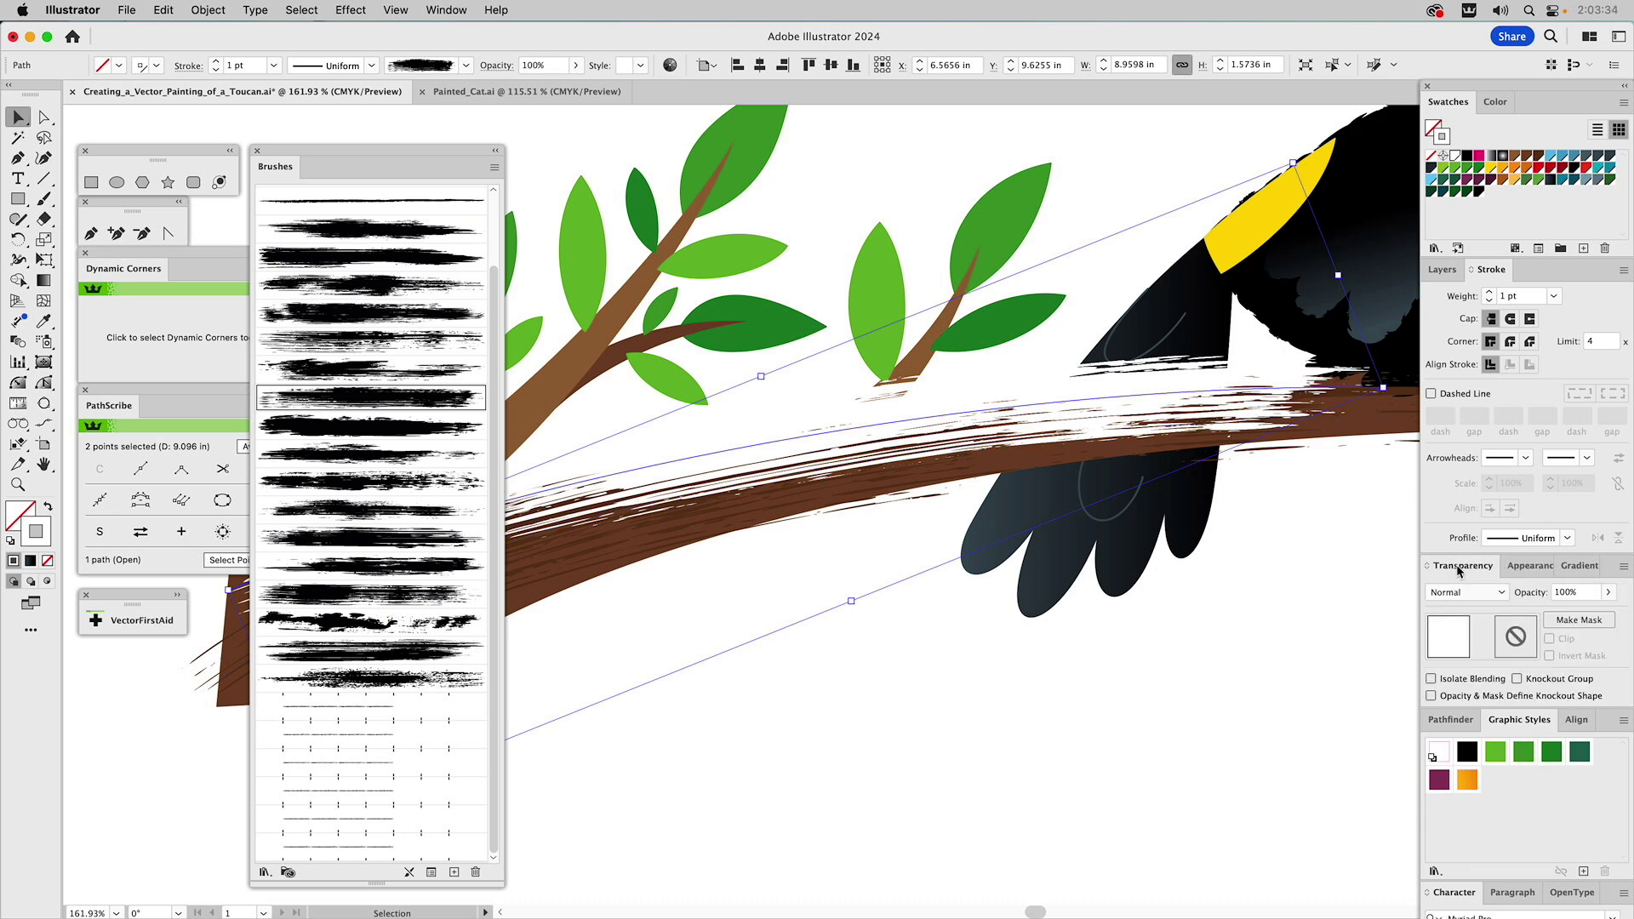
left_click(1563, 593)
type("35")
key("Return")
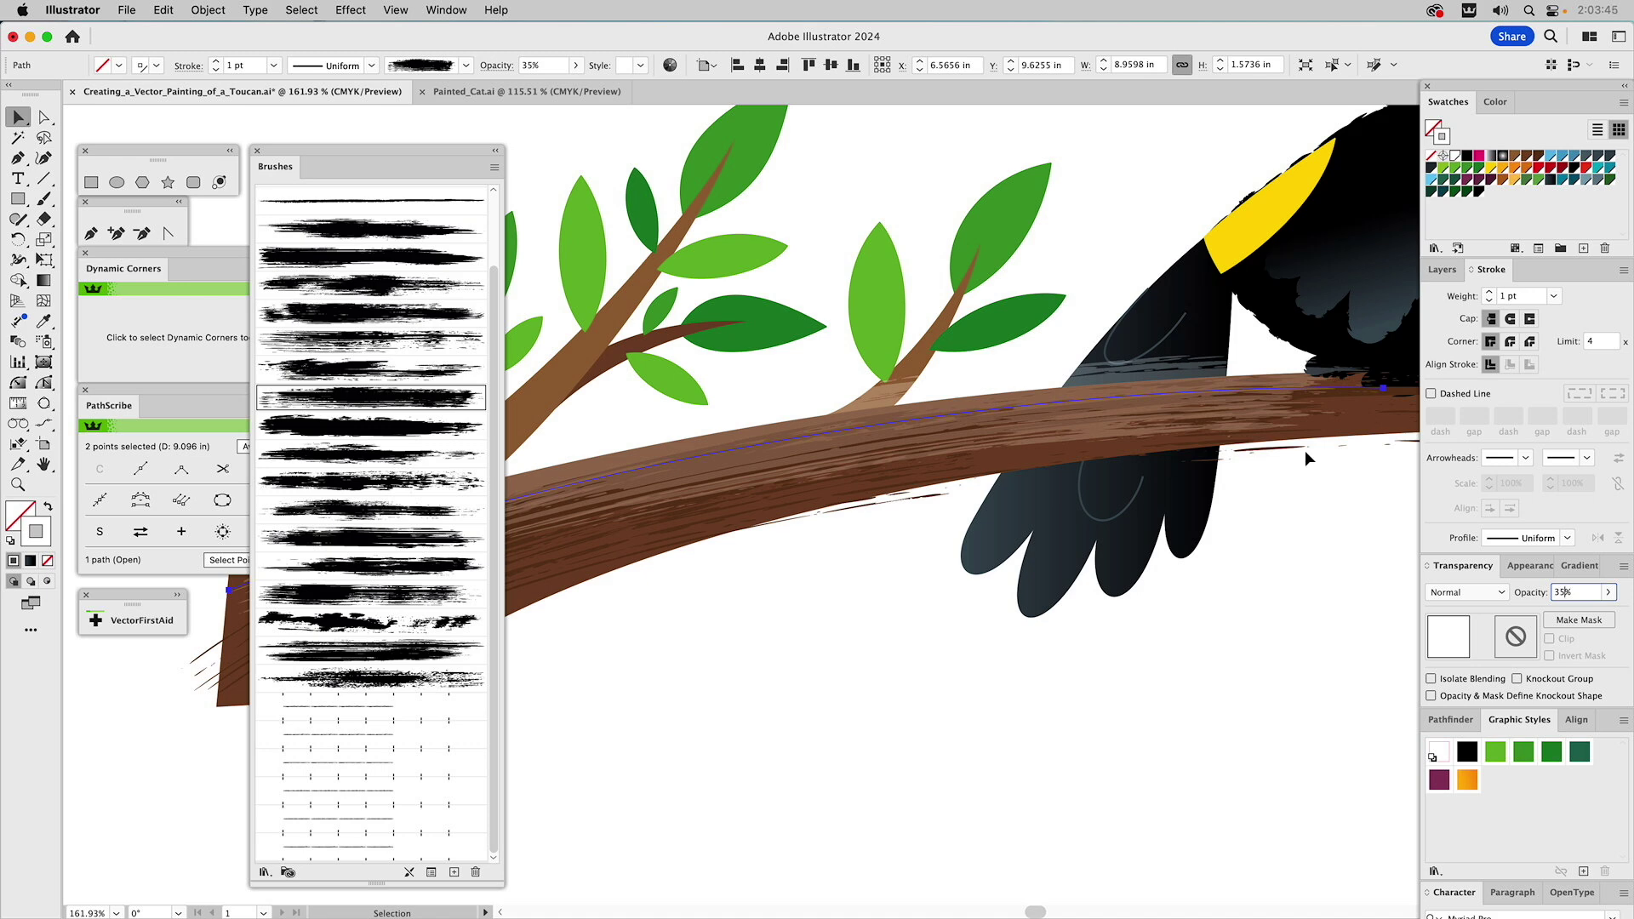
double_click(1504, 296)
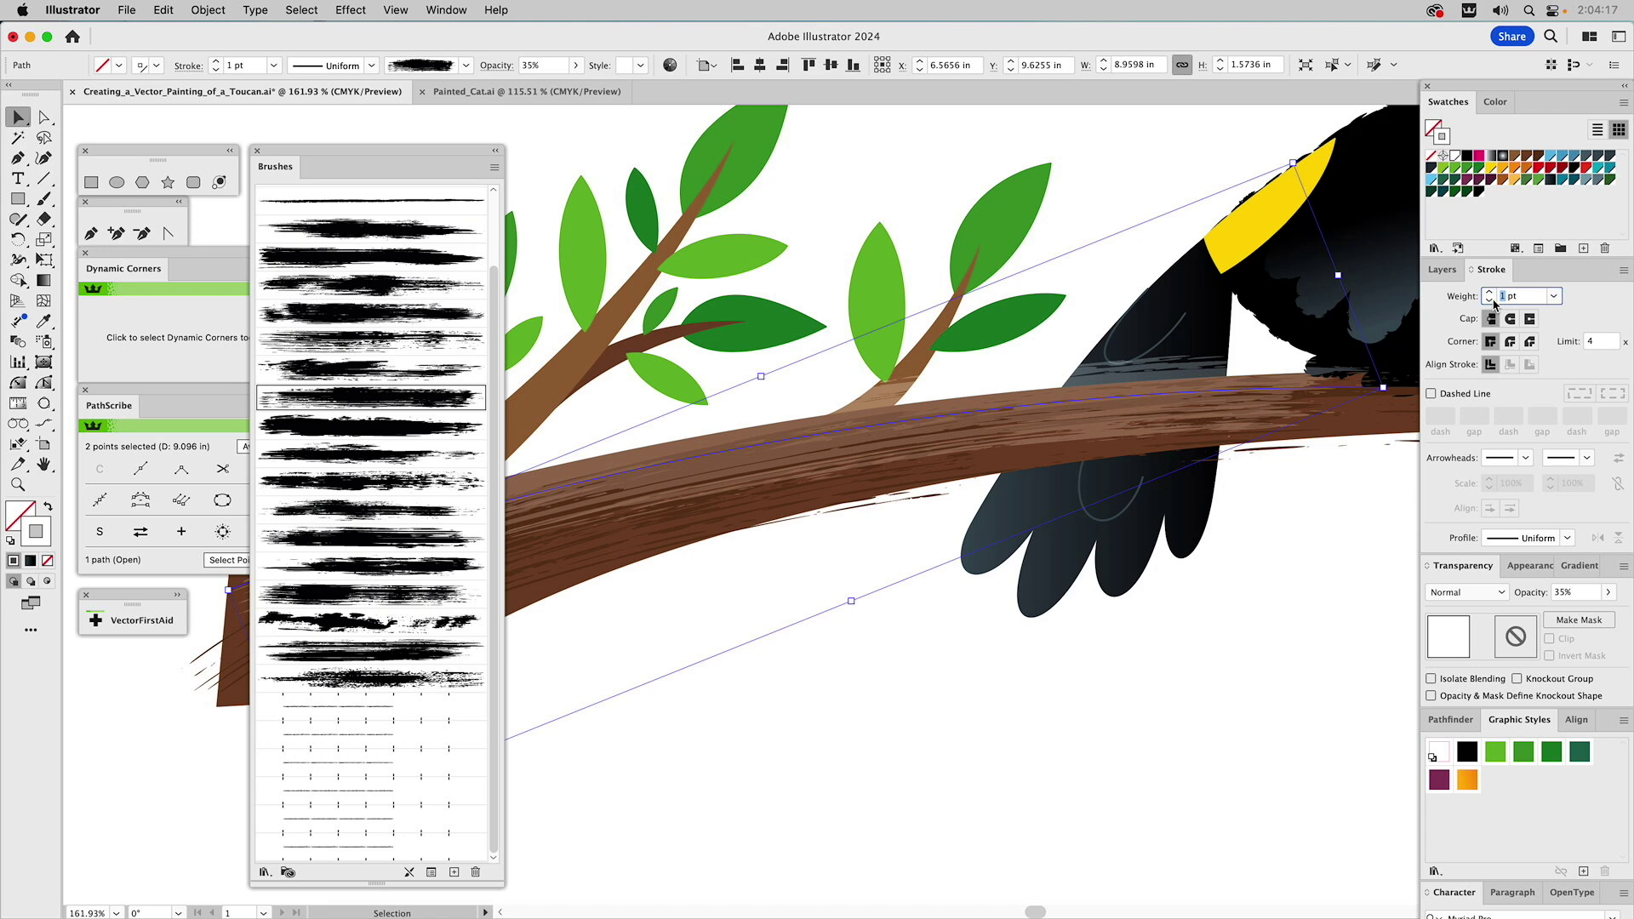
type("0.5")
key("Return")
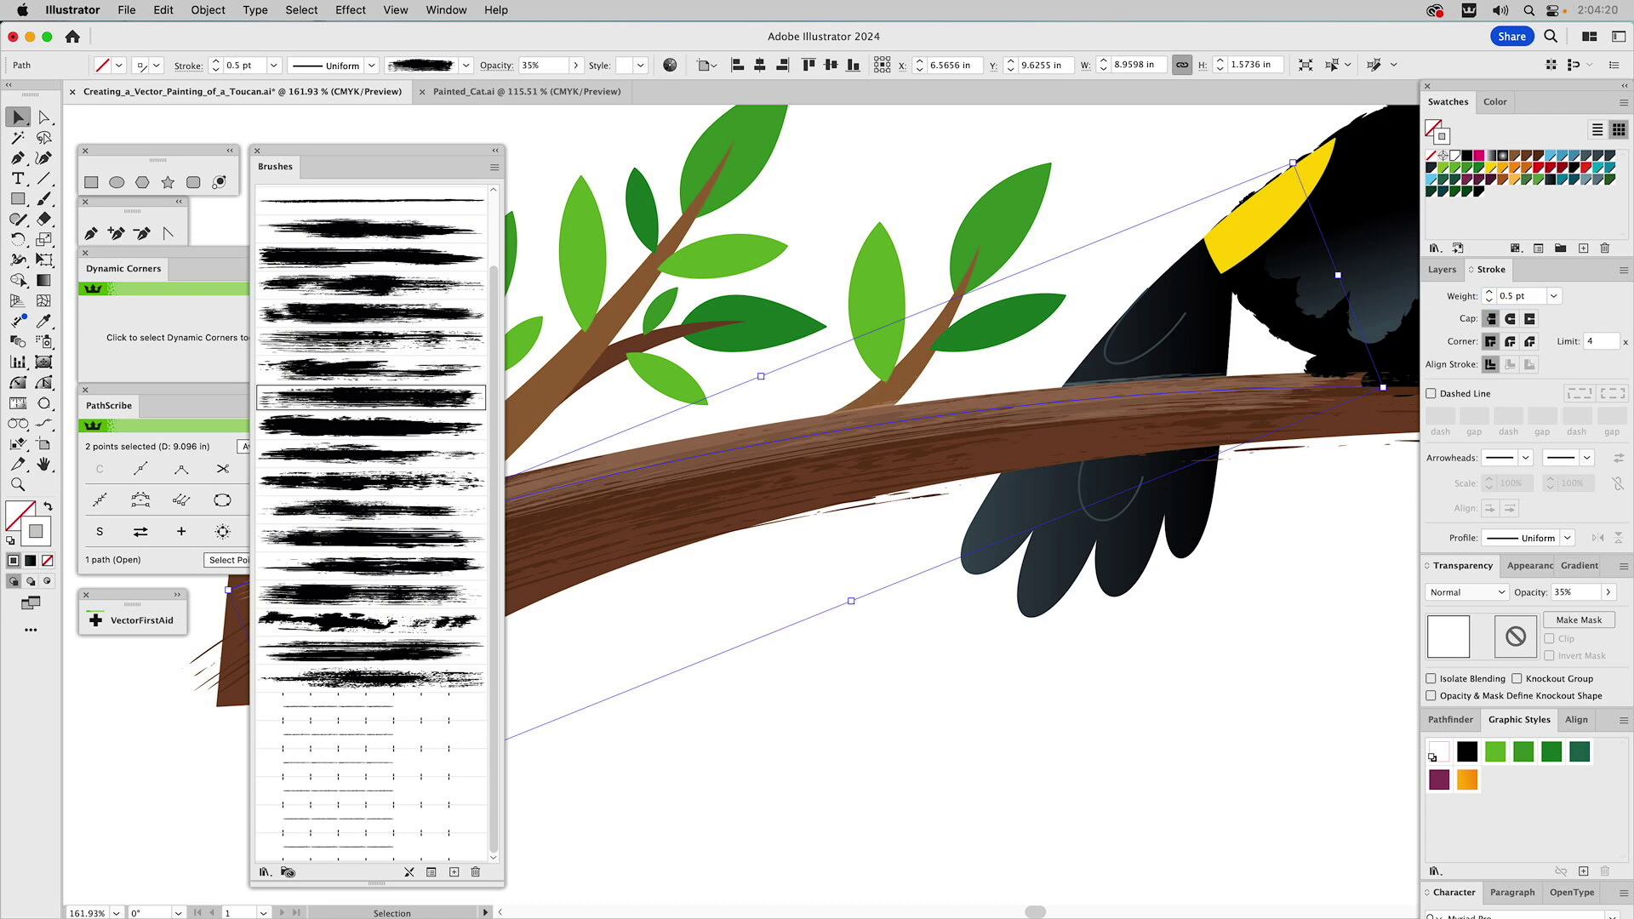
Examine the branch's brown texture and white highlight strokes with the whole branch and toucan in view.
left_click(1120, 155)
left_click(17, 483)
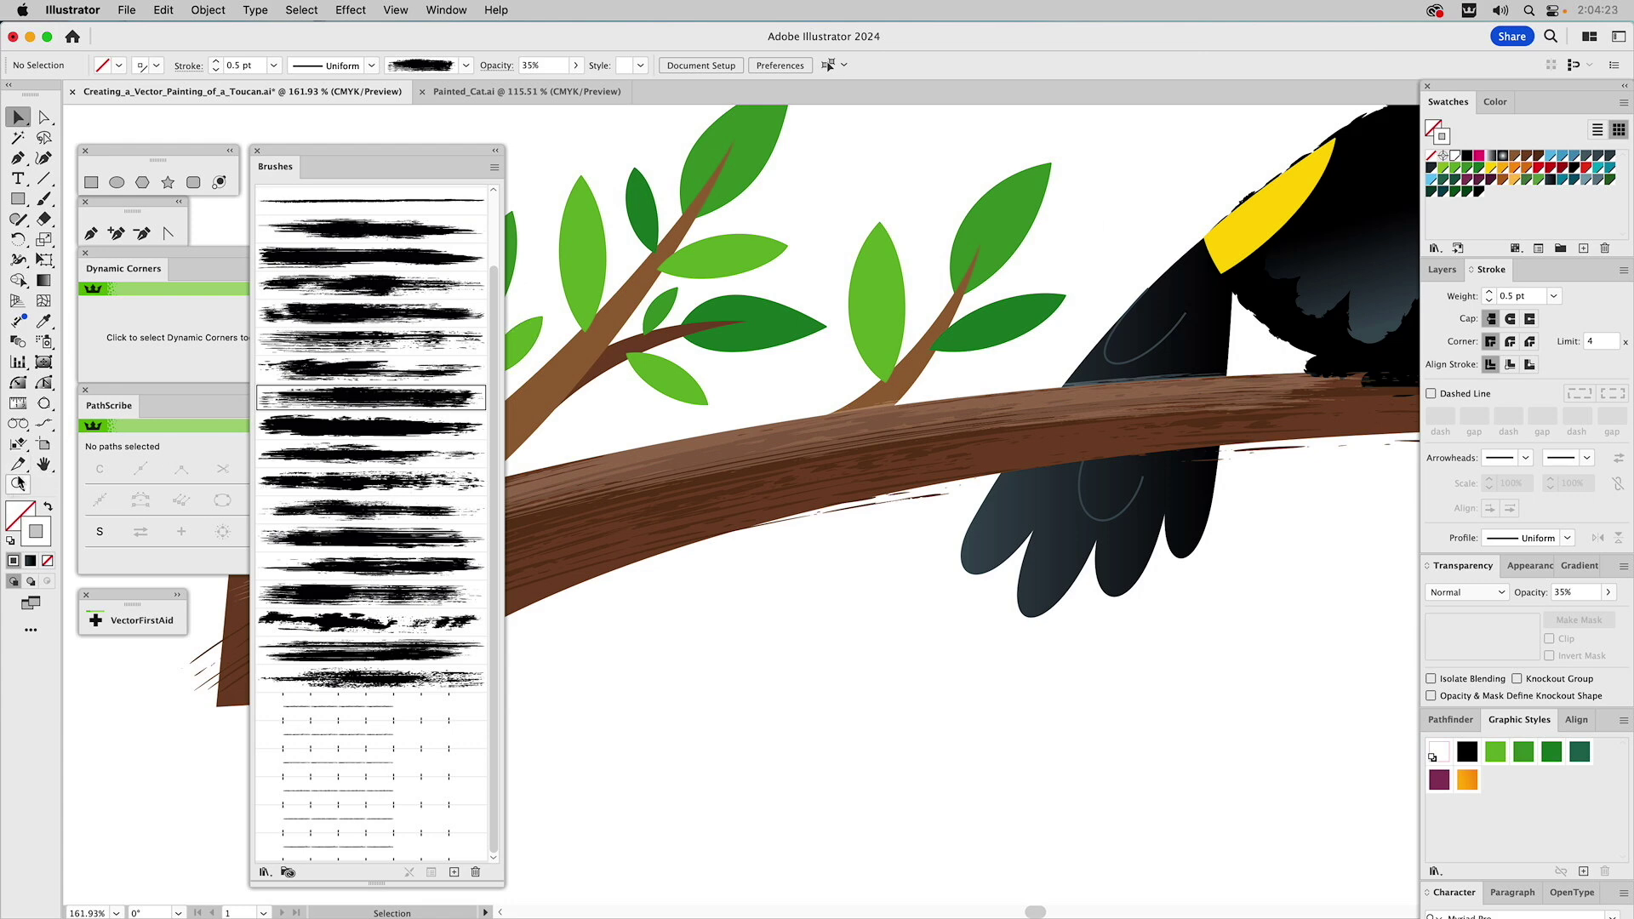
left_click(974, 460, "alt")
left_click(973, 460, "alt")
left_click(974, 460, "alt")
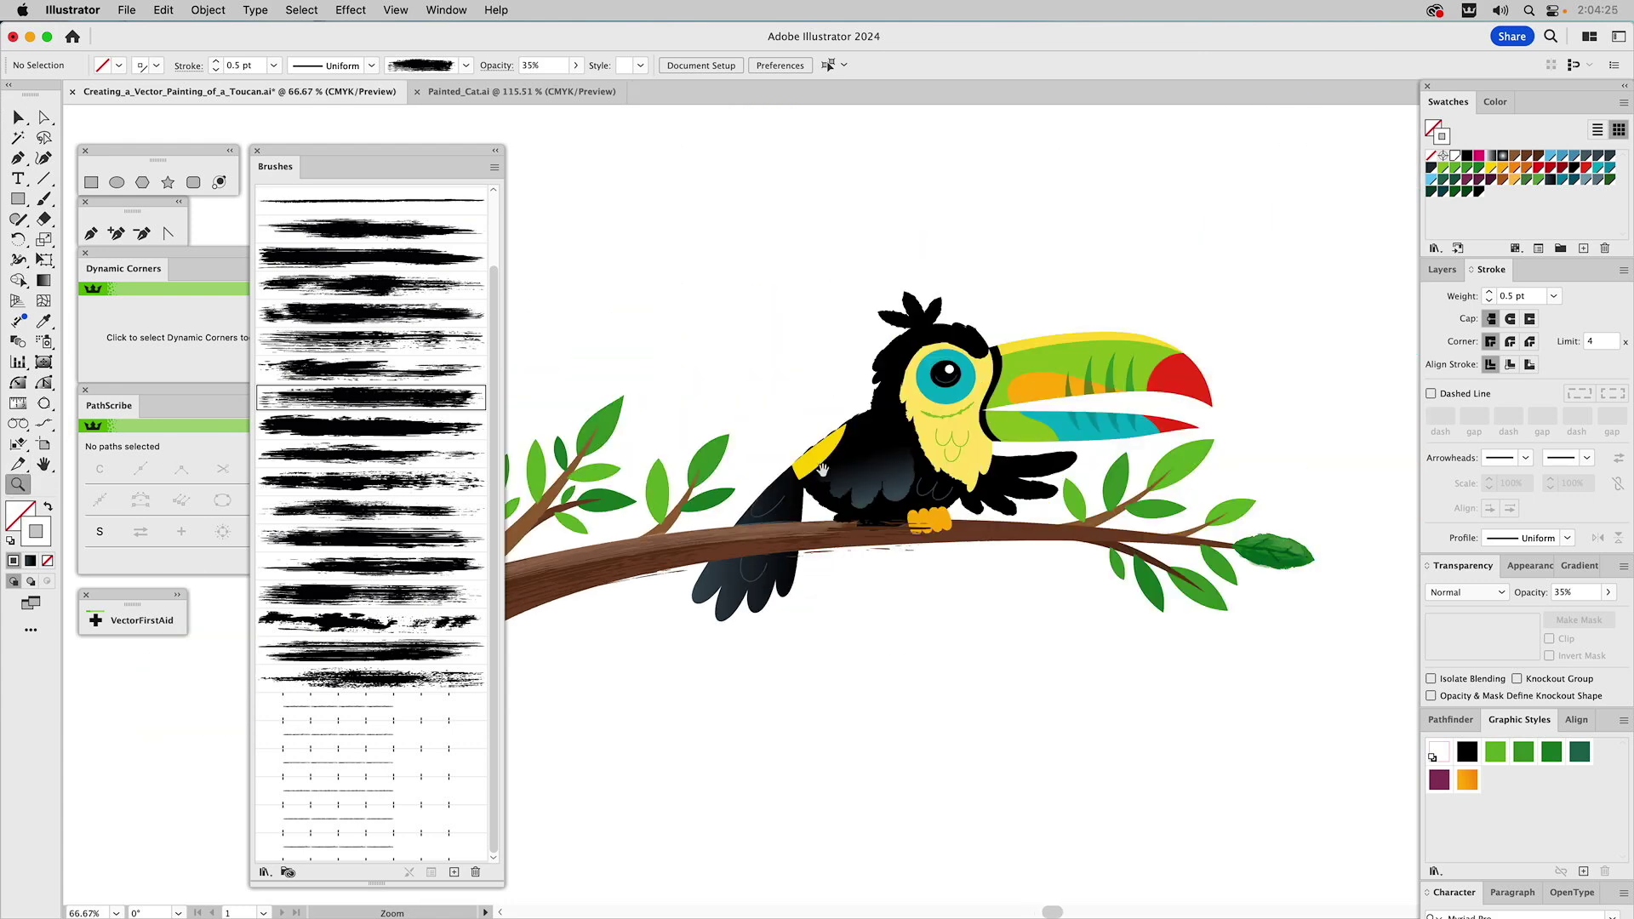
left_click_drag(822, 469, 1166, 429)
key("v")
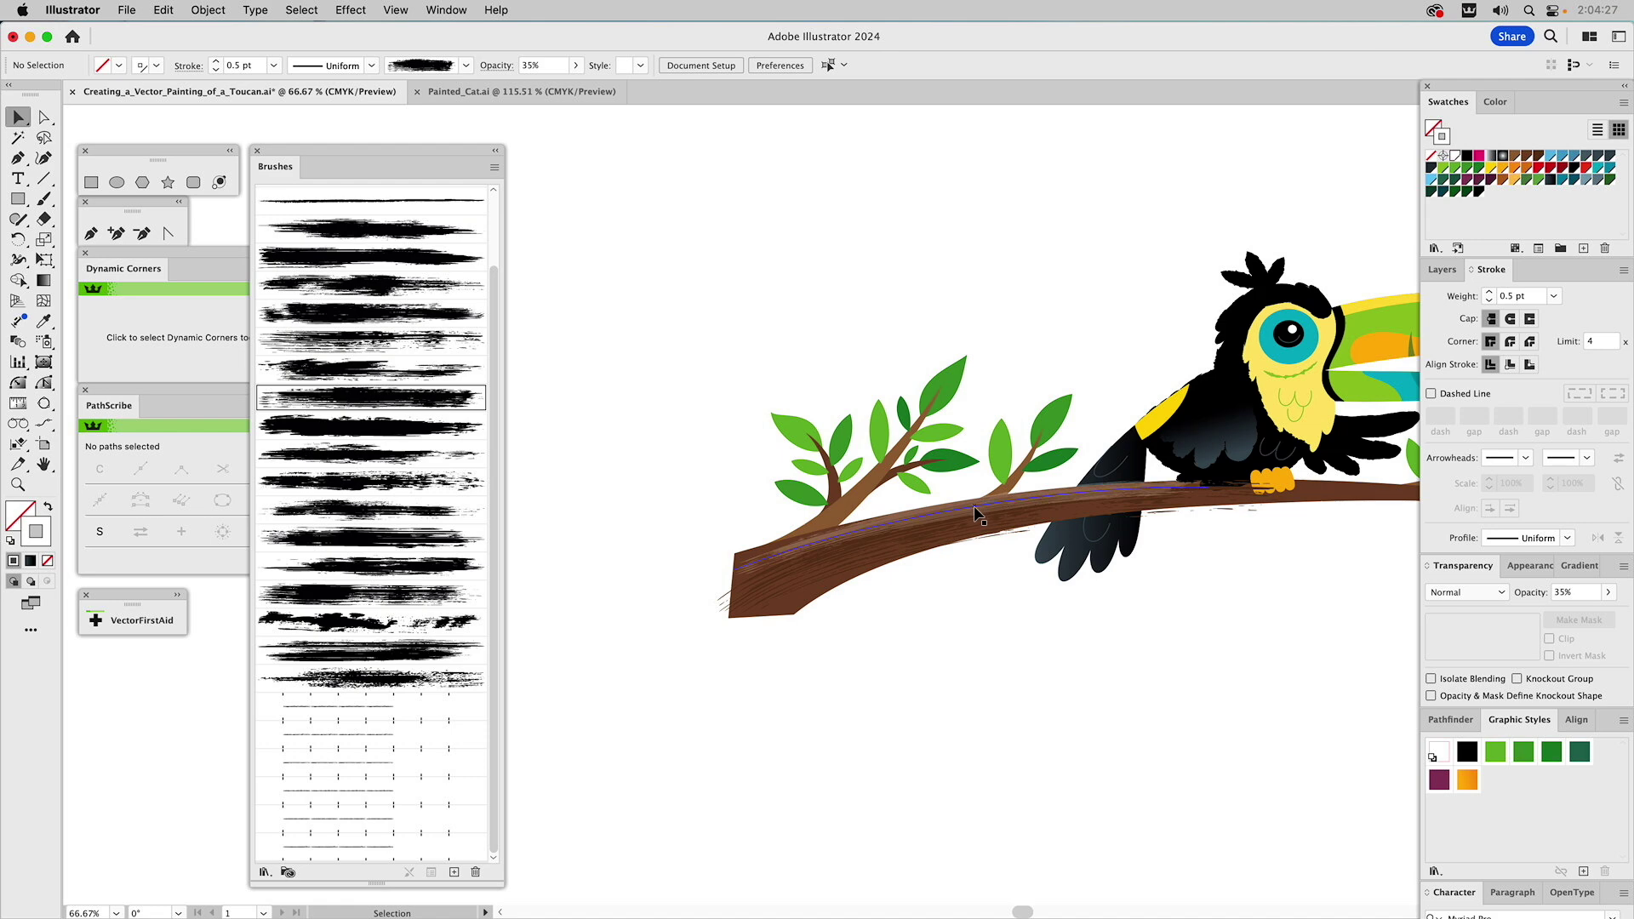
left_click(975, 512)
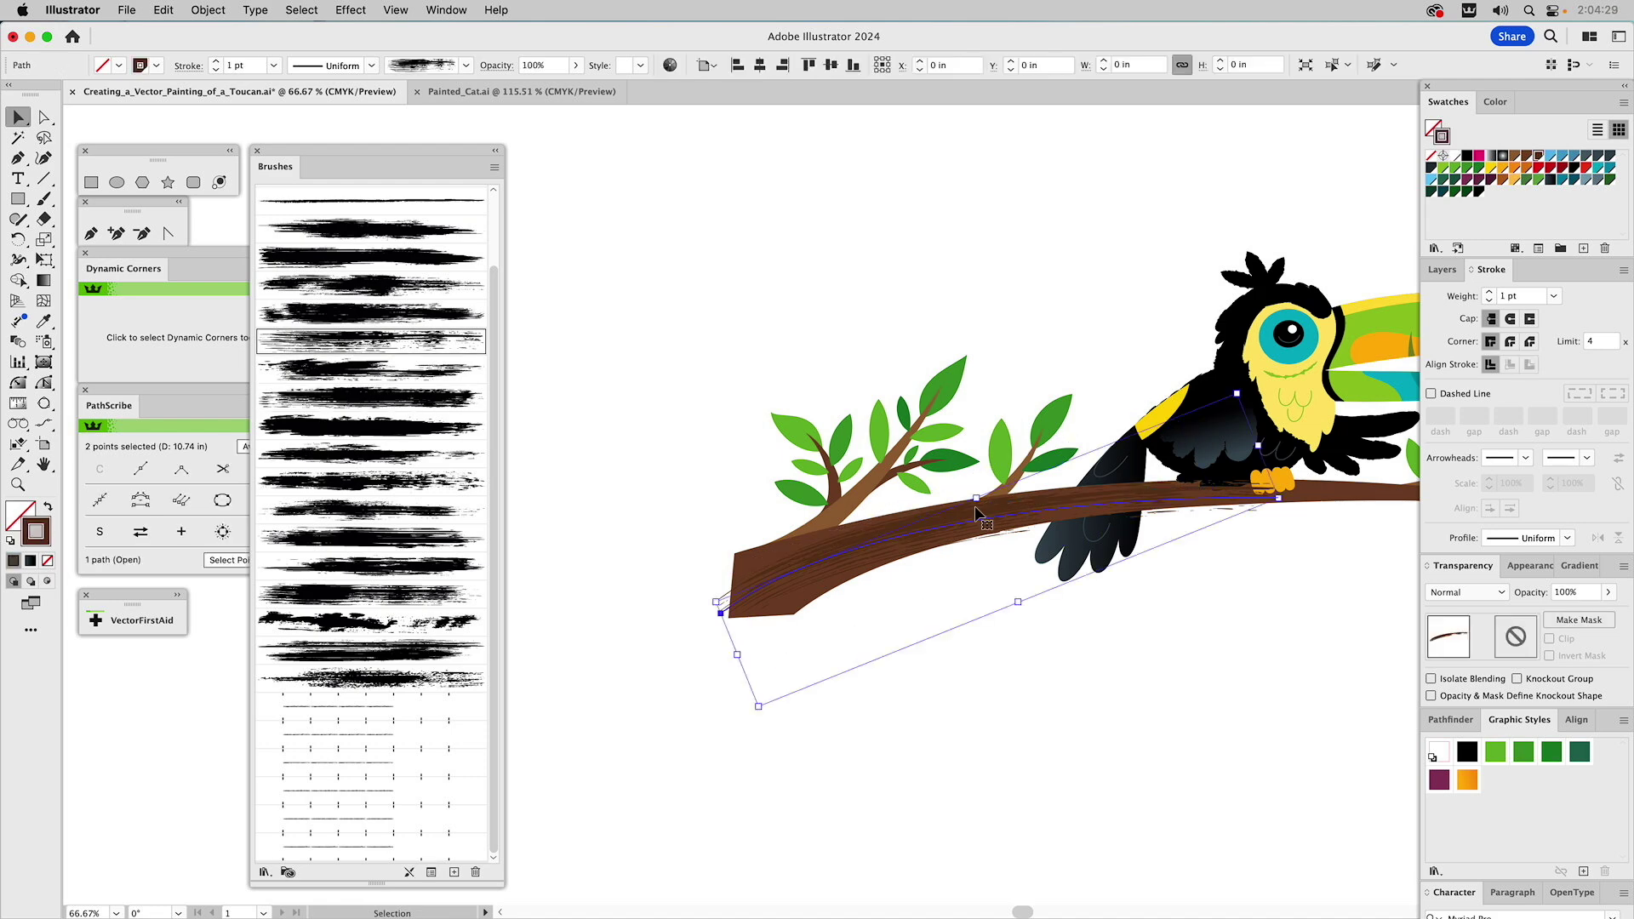
left_click(973, 506)
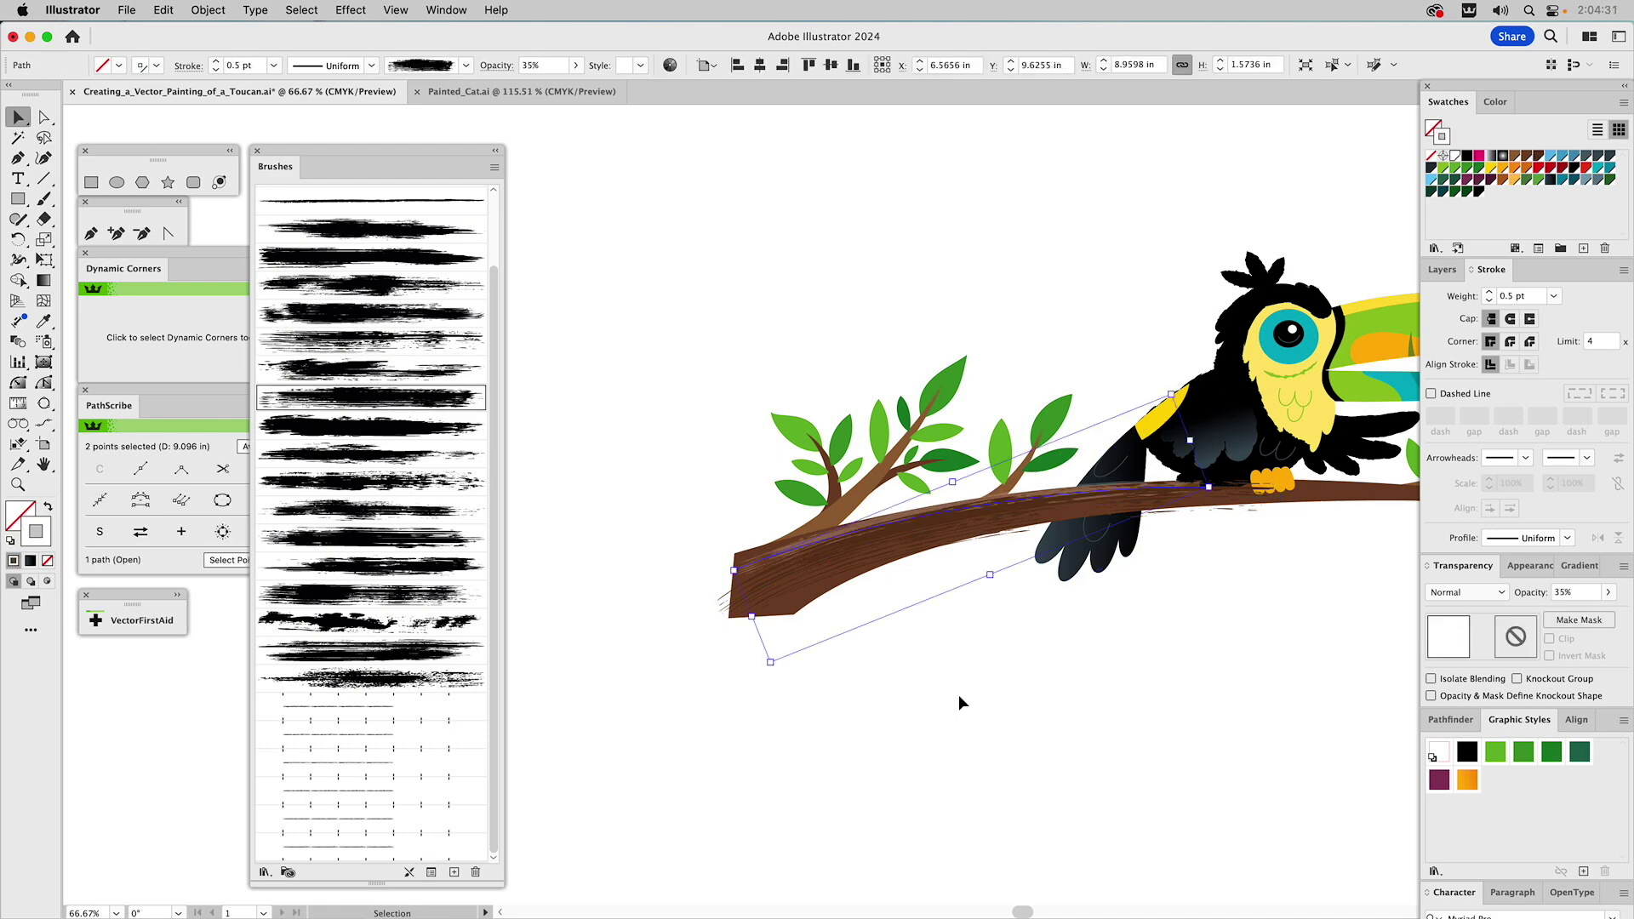
key("super+z")
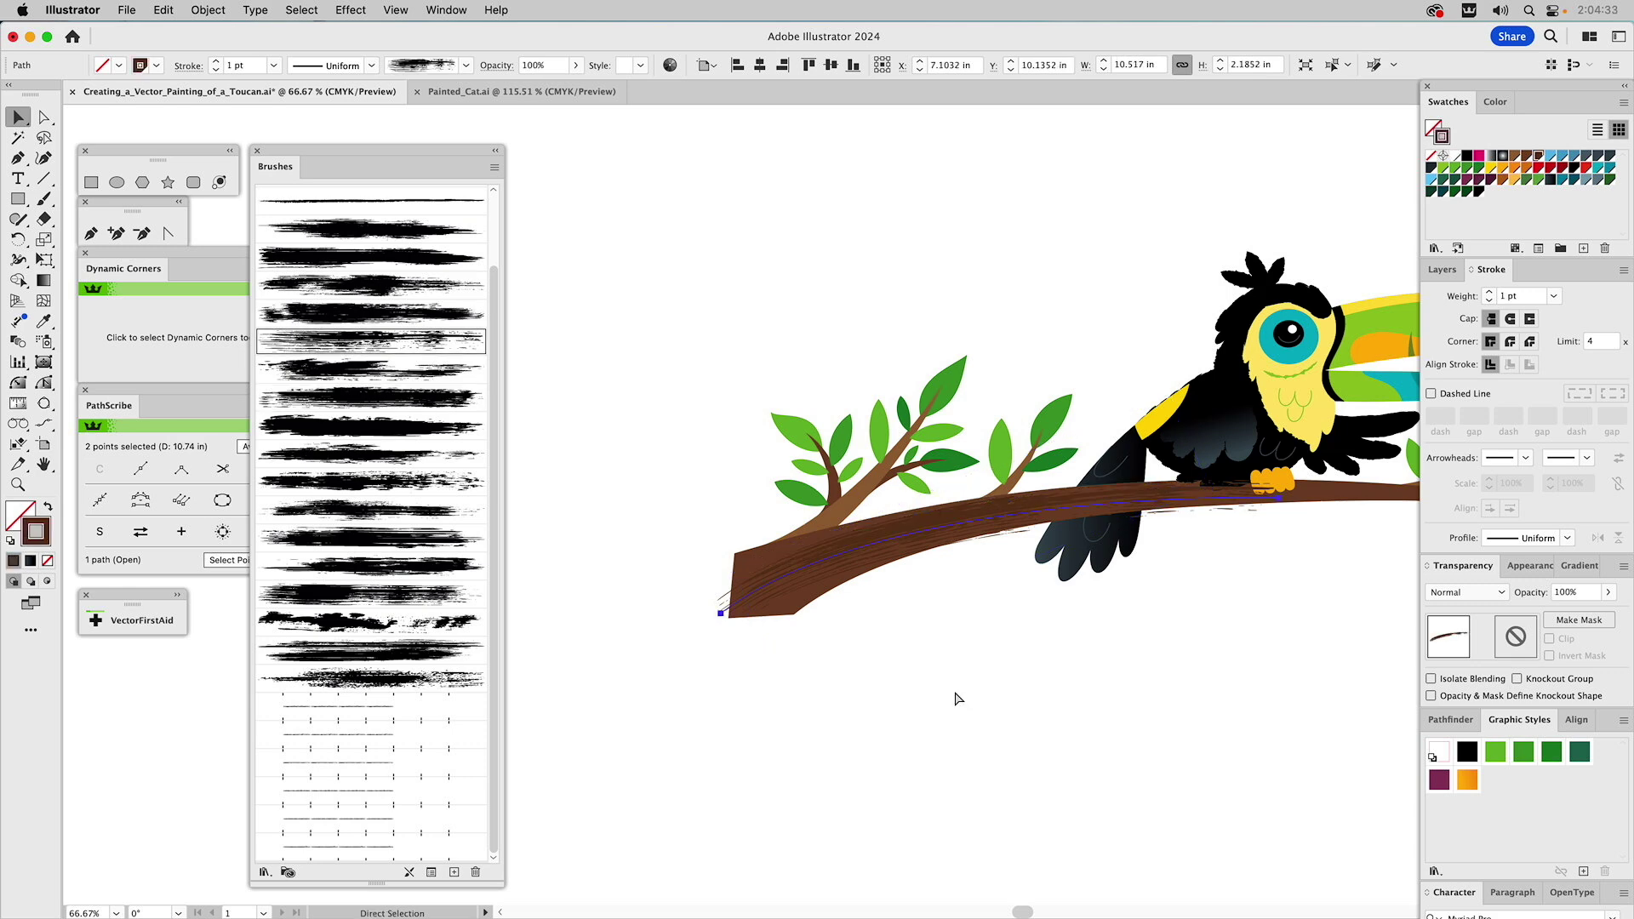
key("super+shift+z")
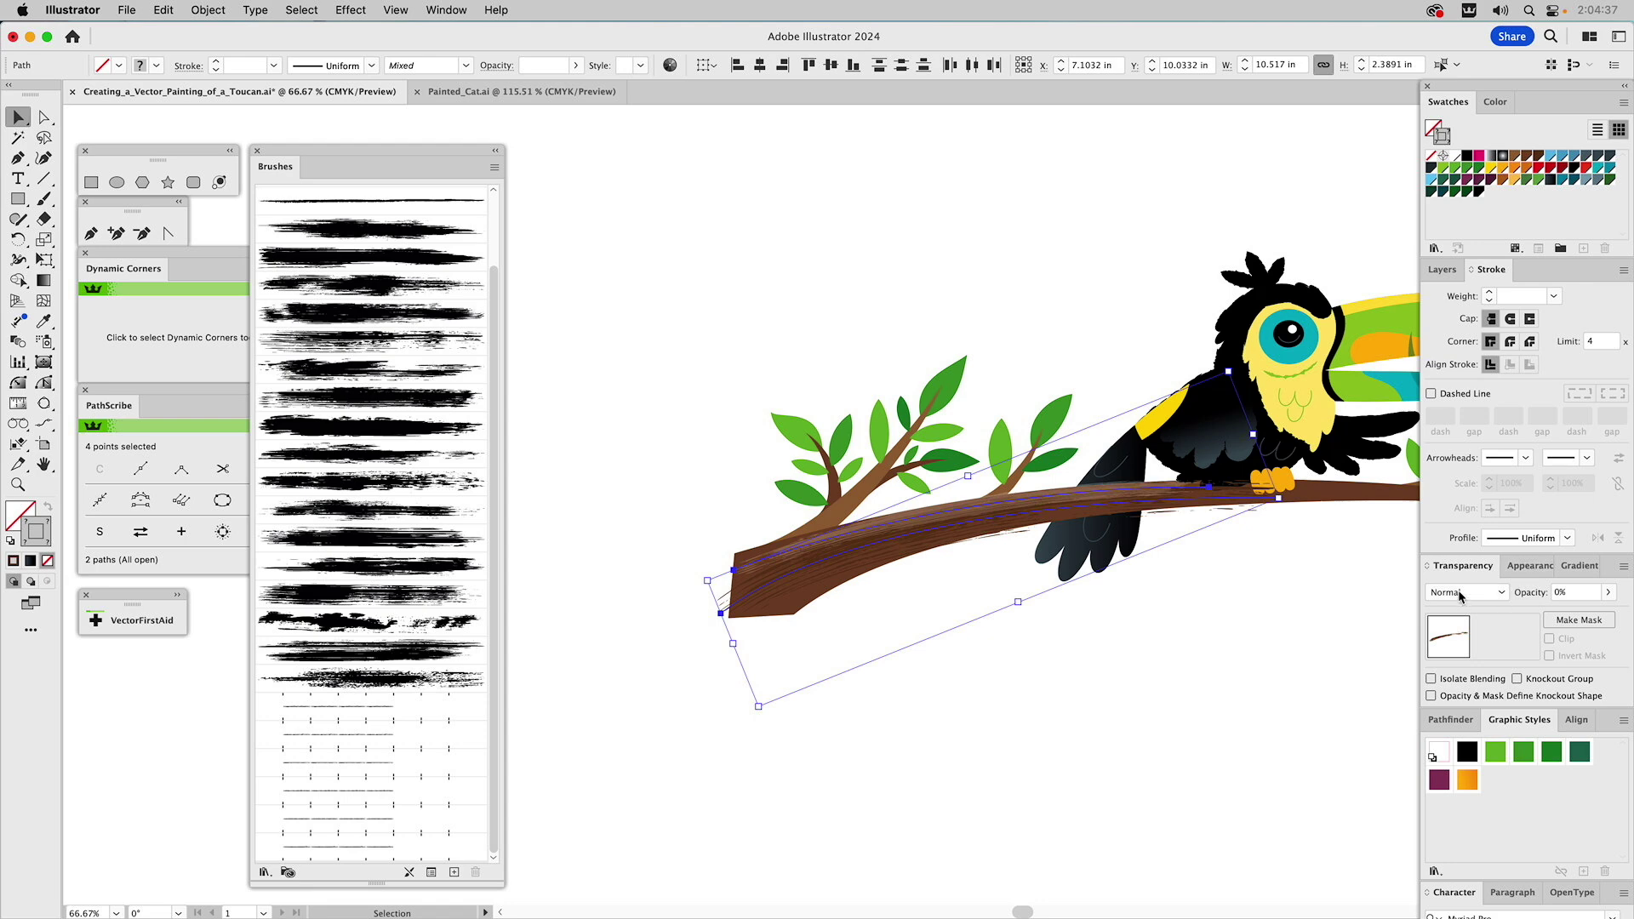
left_click(1188, 611)
Lower the opacity of the white highlight stroke on the branch to 25% and deselect it.
left_click(986, 509)
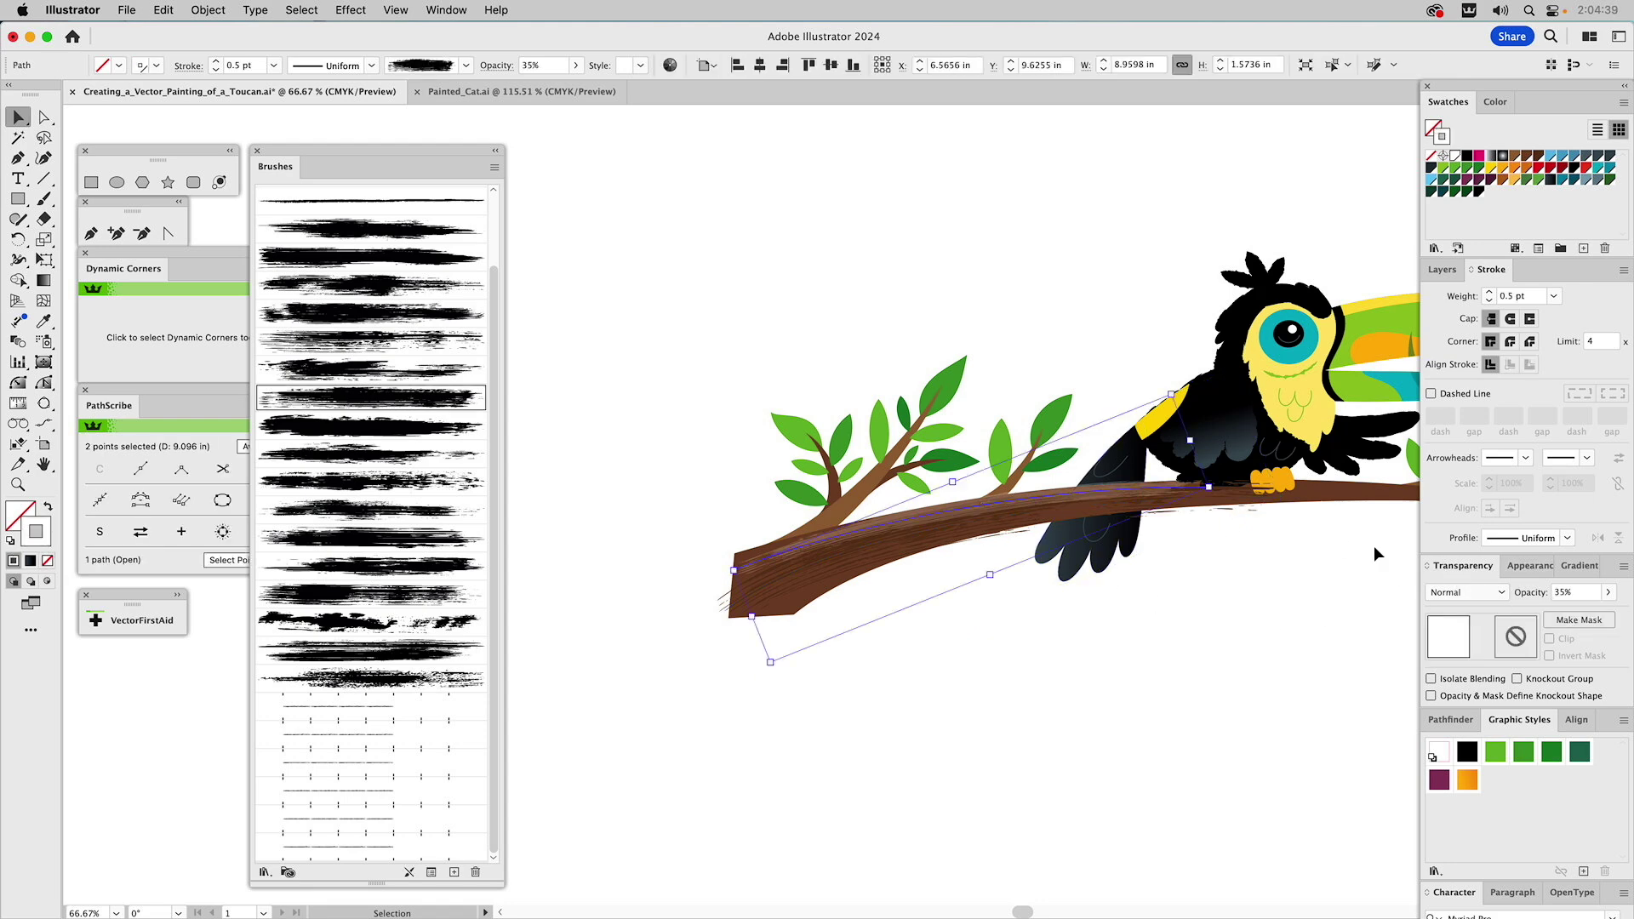
left_click(1546, 595)
type("25")
key("Return")
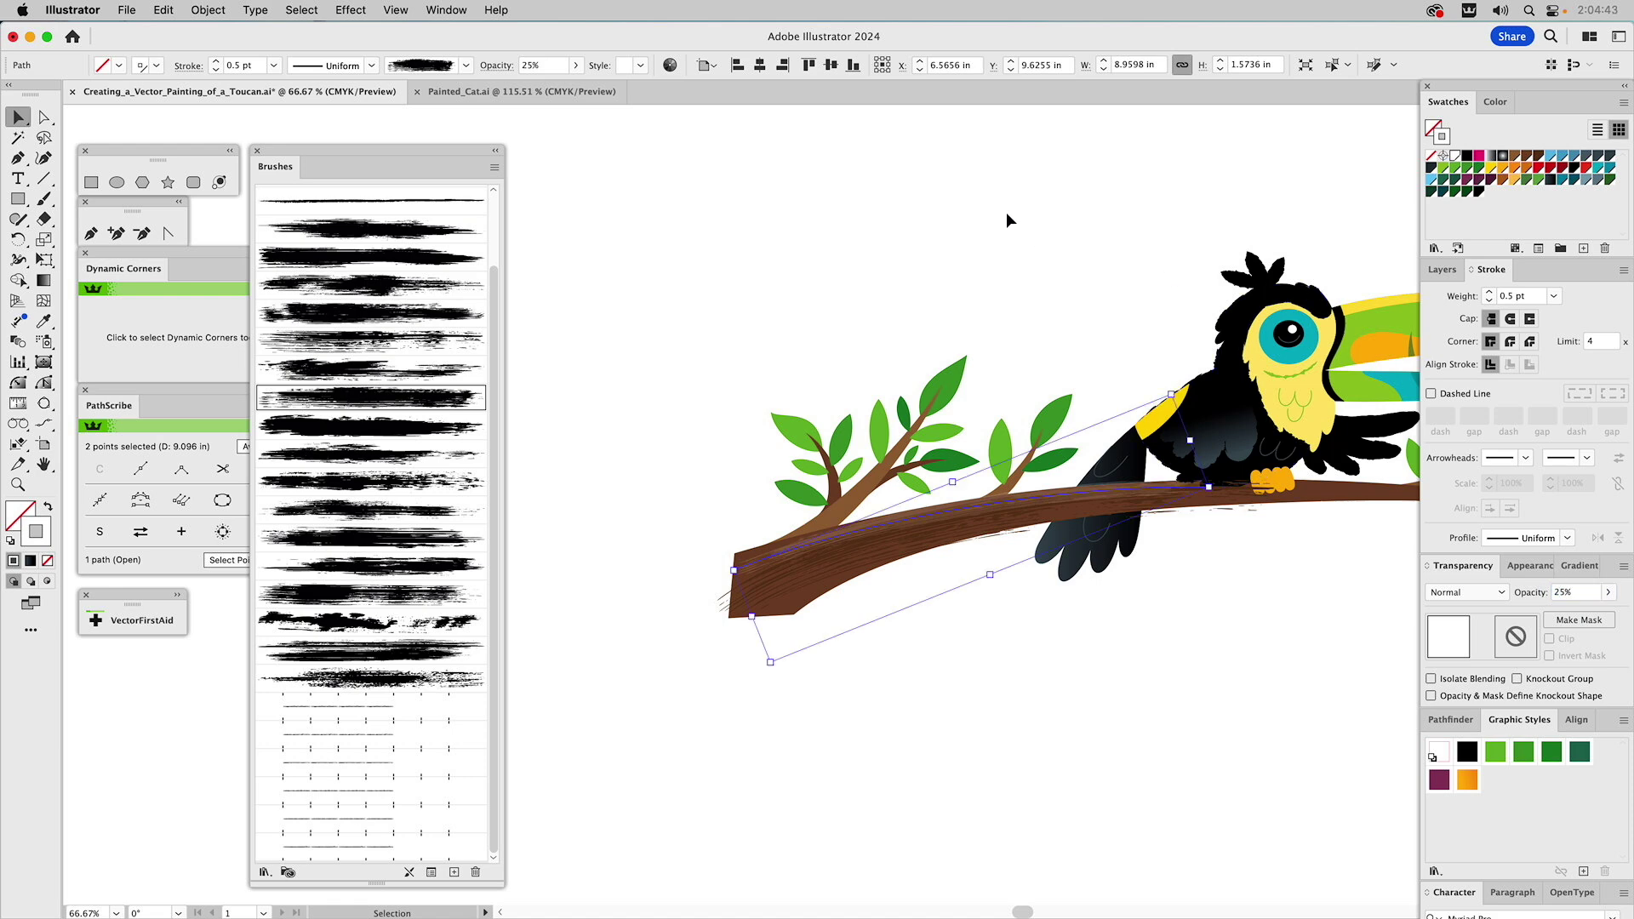
left_click(1005, 220)
left_click_drag(1039, 232, 932, 255)
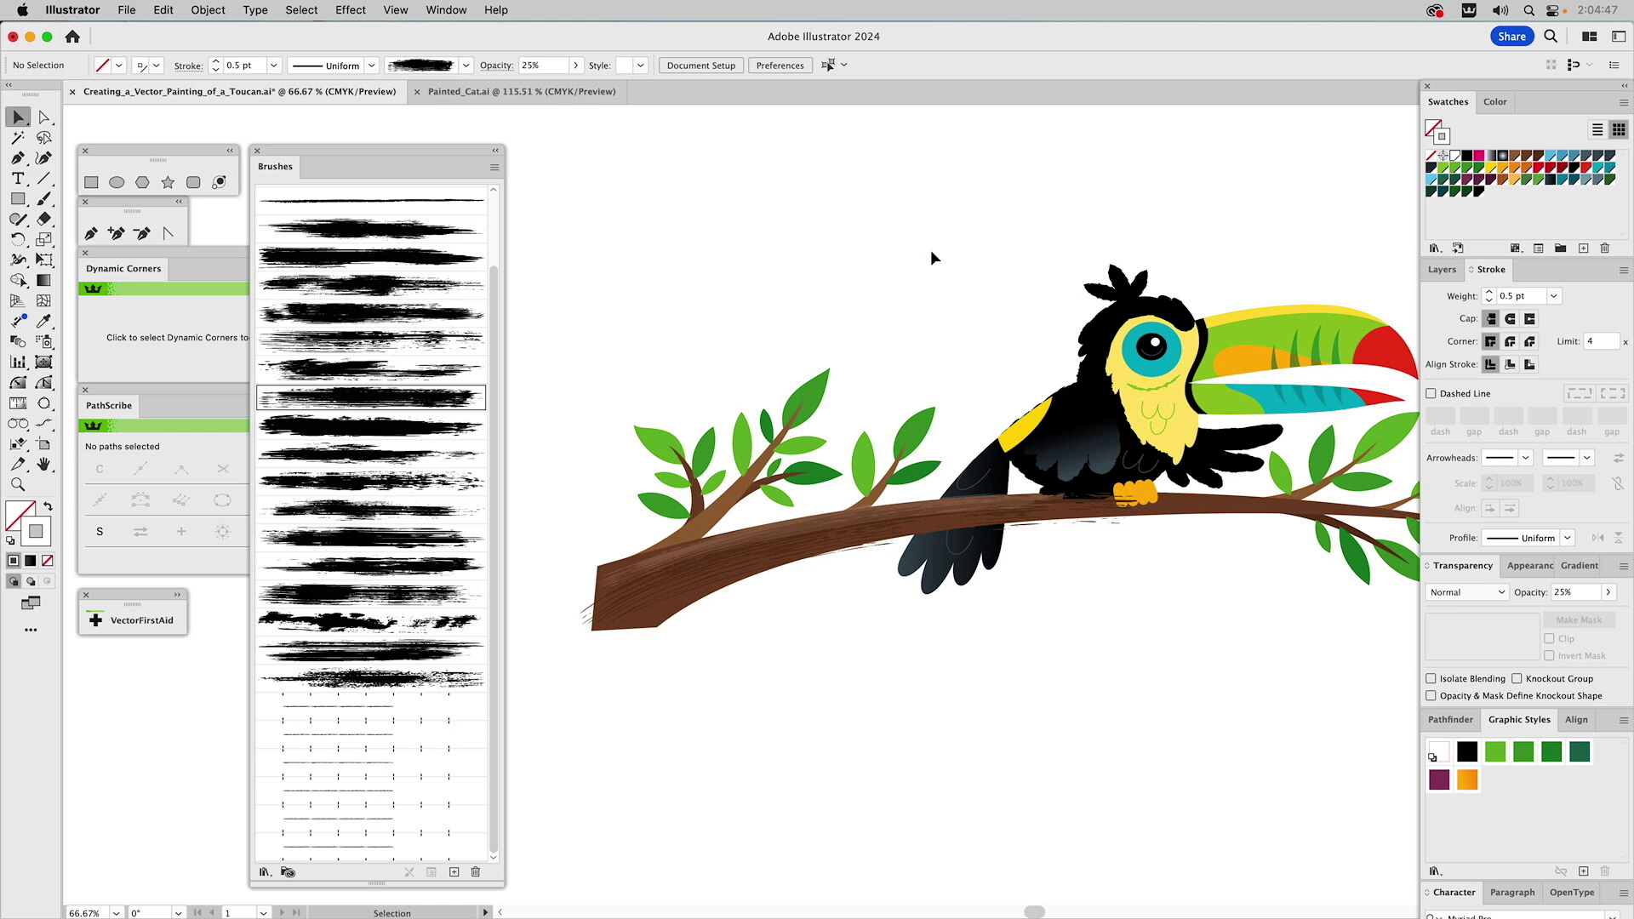
Try a blue-grey 0.5 pt Paintbrush stroke across the empty area above the toucan and undo it.
left_click(43, 199)
key("x")
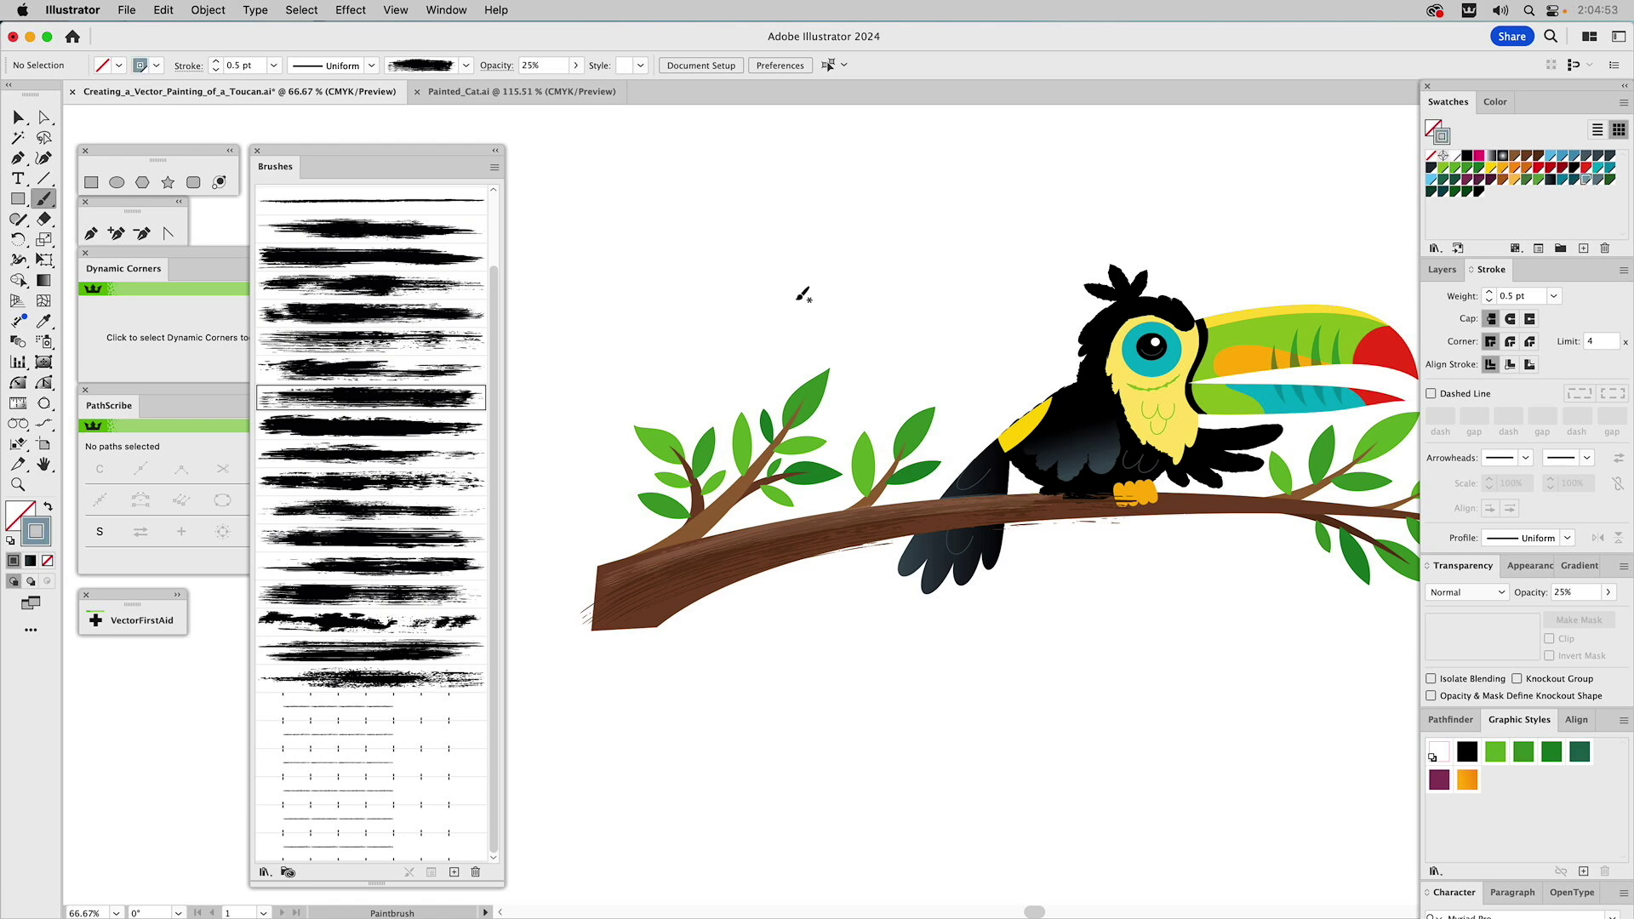
mouse_move(609, 332)
left_mouse_down()
mouse_move(785, 266)
mouse_move(1136, 215)
left_mouse_up()
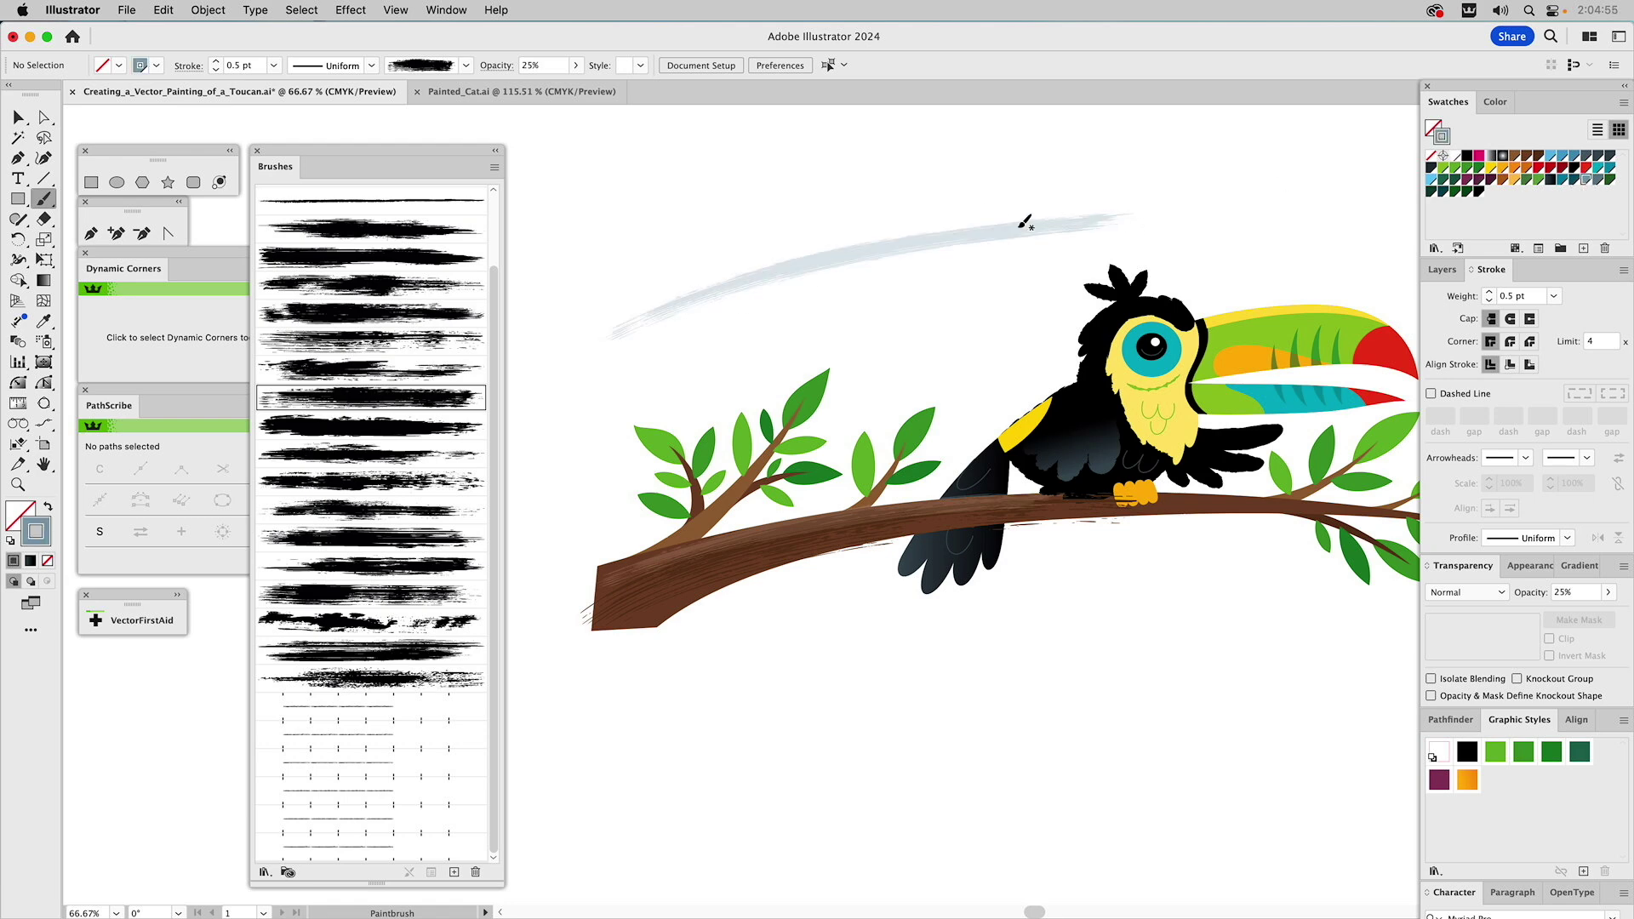
key("super+z")
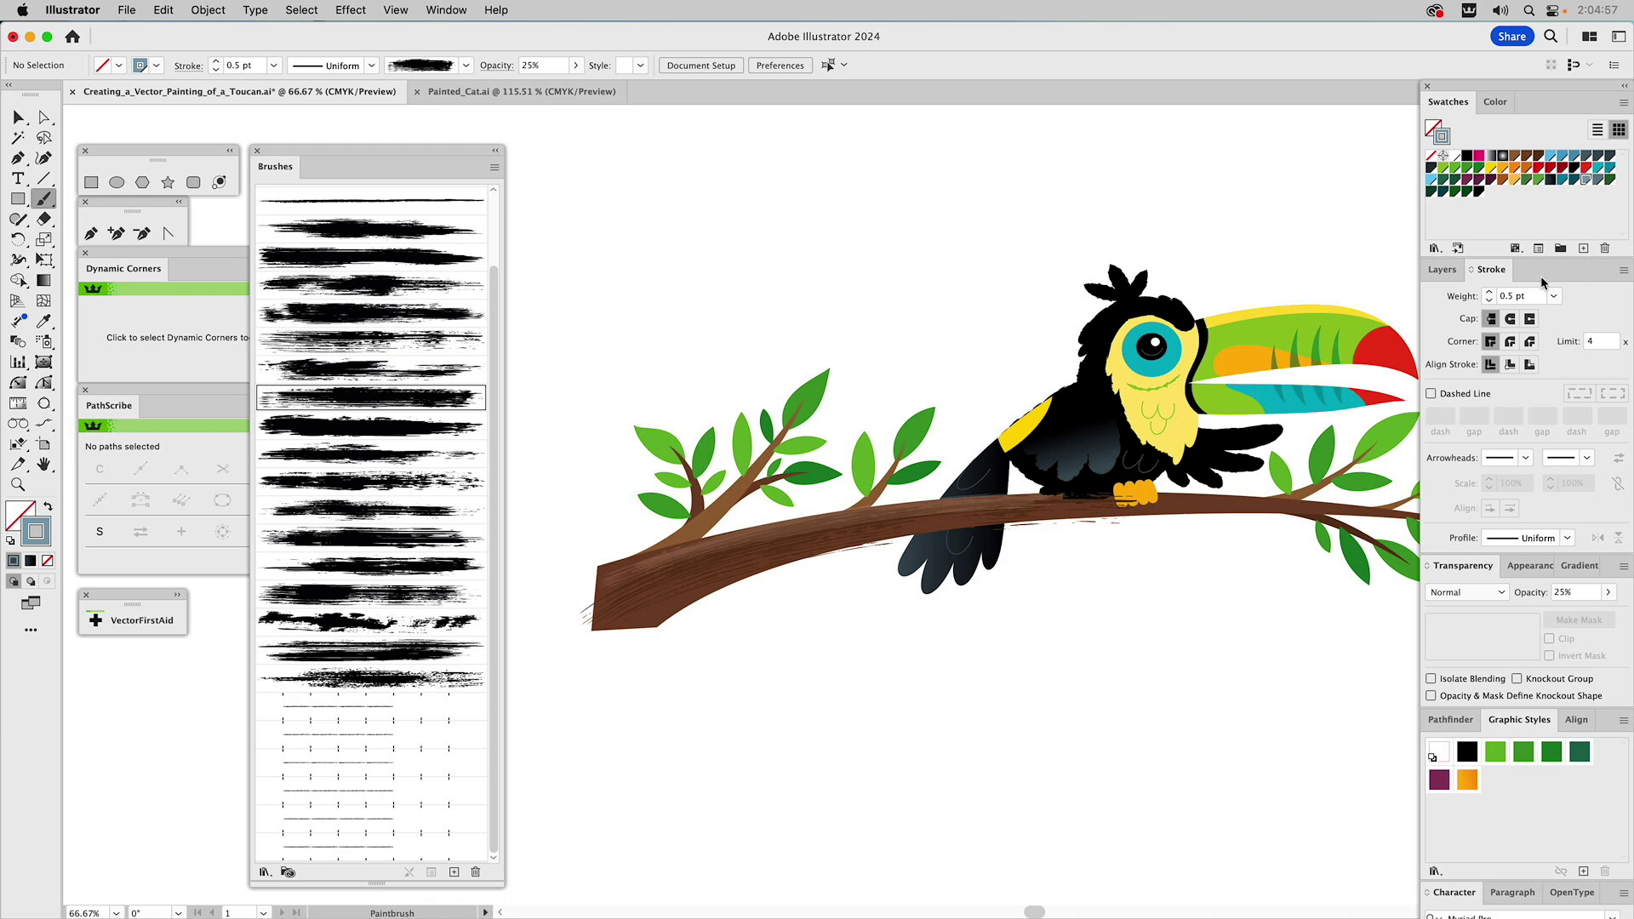
Paint a blue-grey 3 pt test stroke about 13 in long above the toucan and delete it.
left_click(1489, 293)
mouse_move(605, 361)
left_mouse_down()
mouse_move(804, 284)
mouse_move(1282, 225)
left_mouse_up()
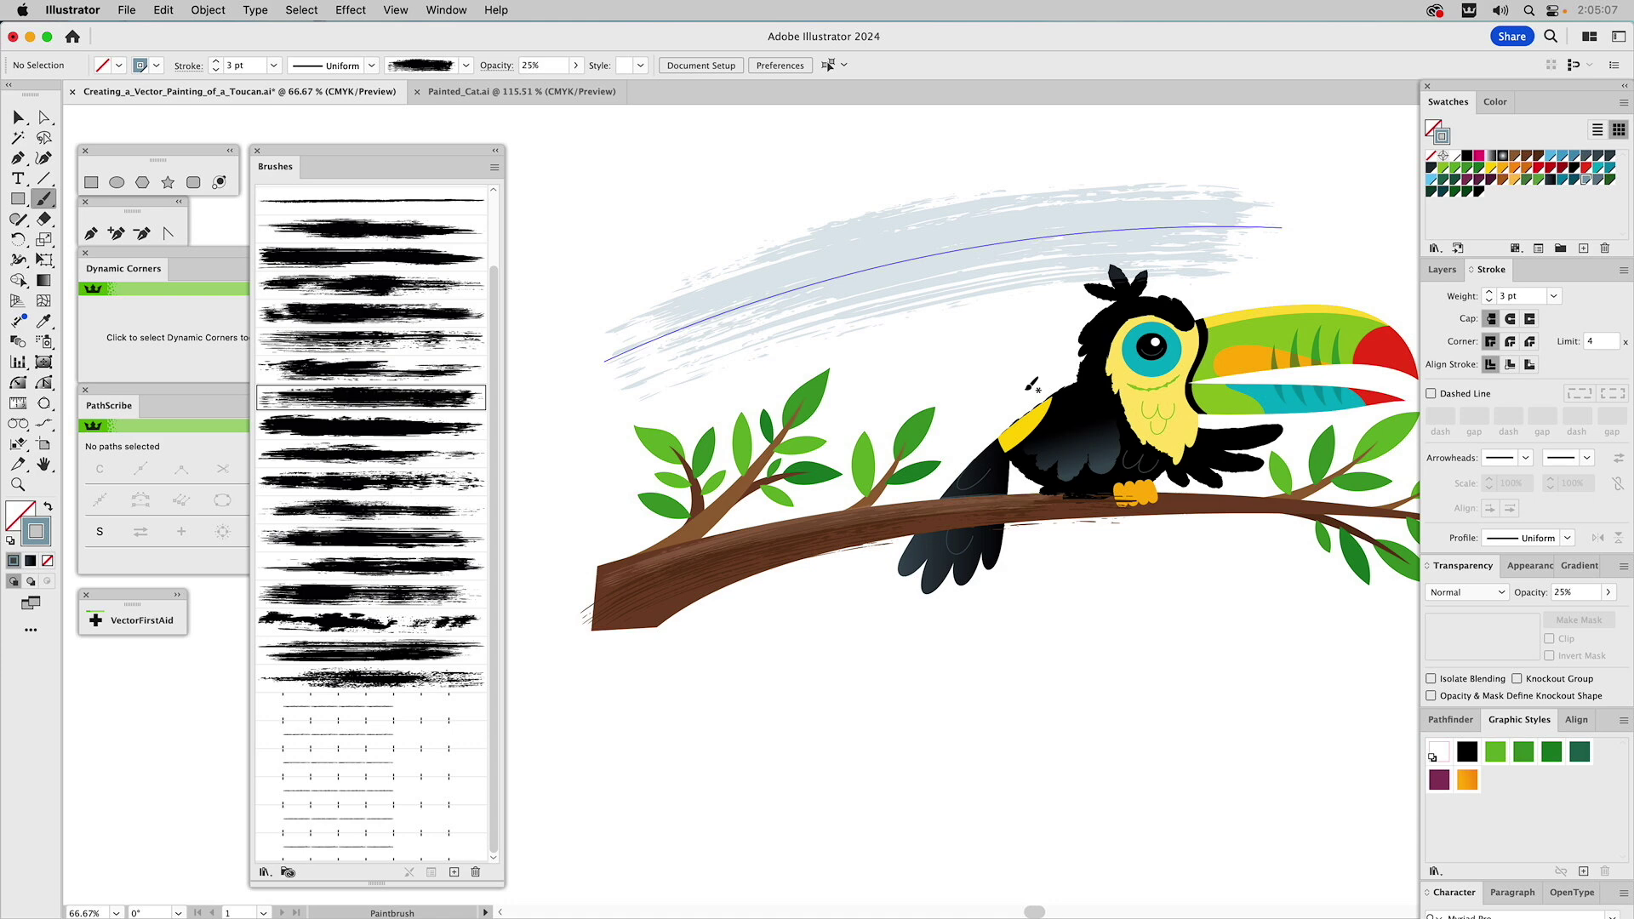
left_click(892, 260, "super")
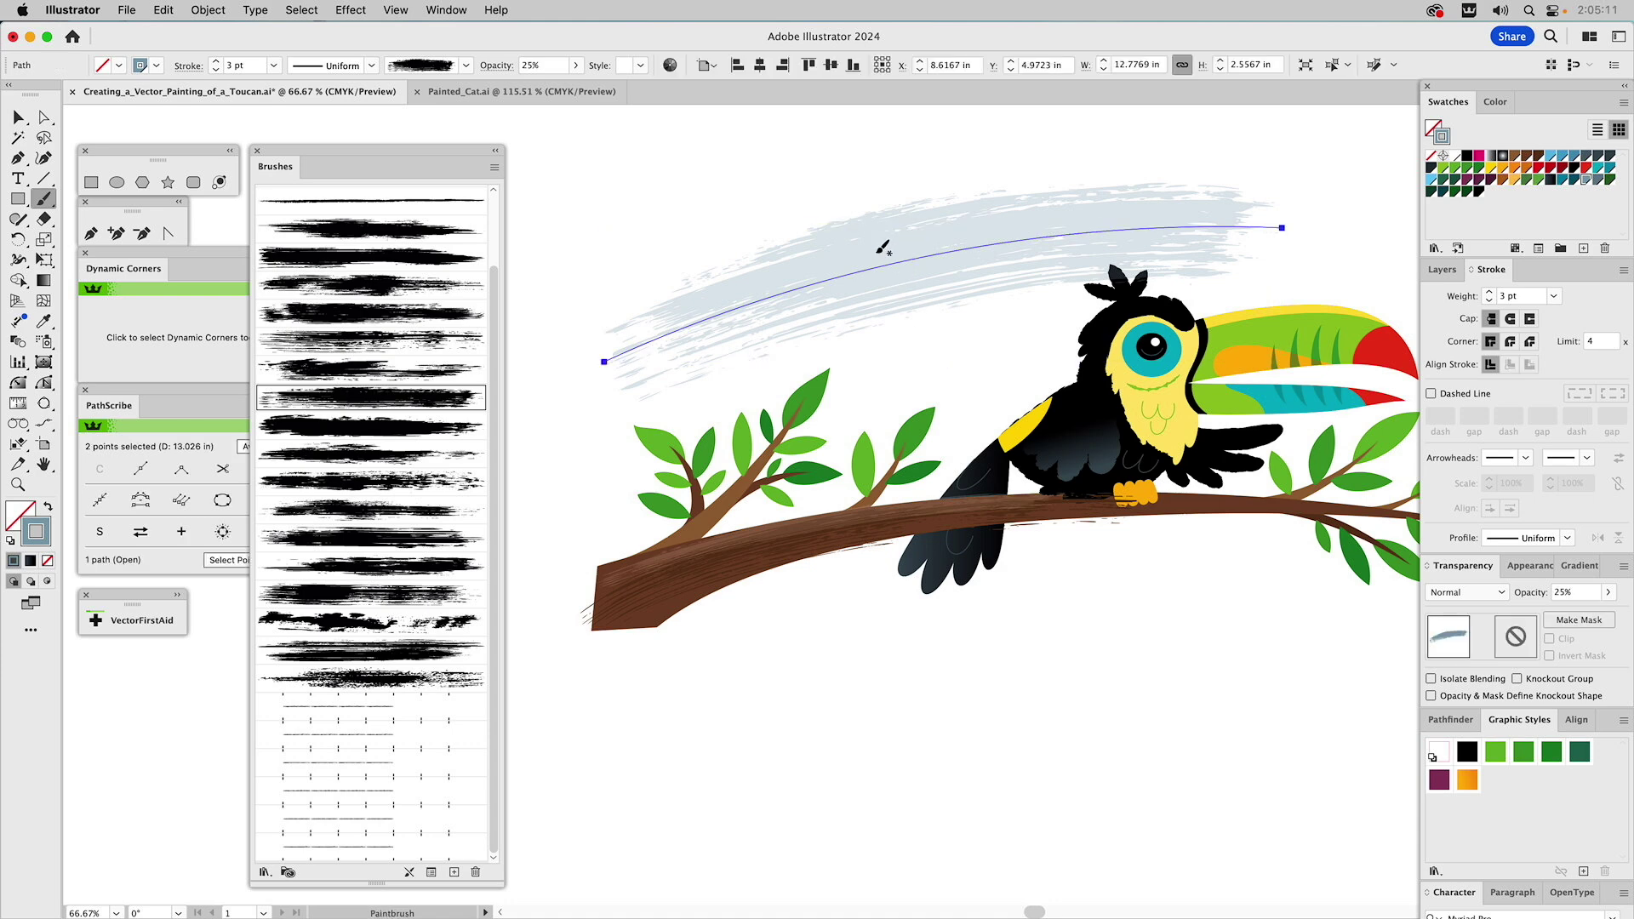
key("BackSpace")
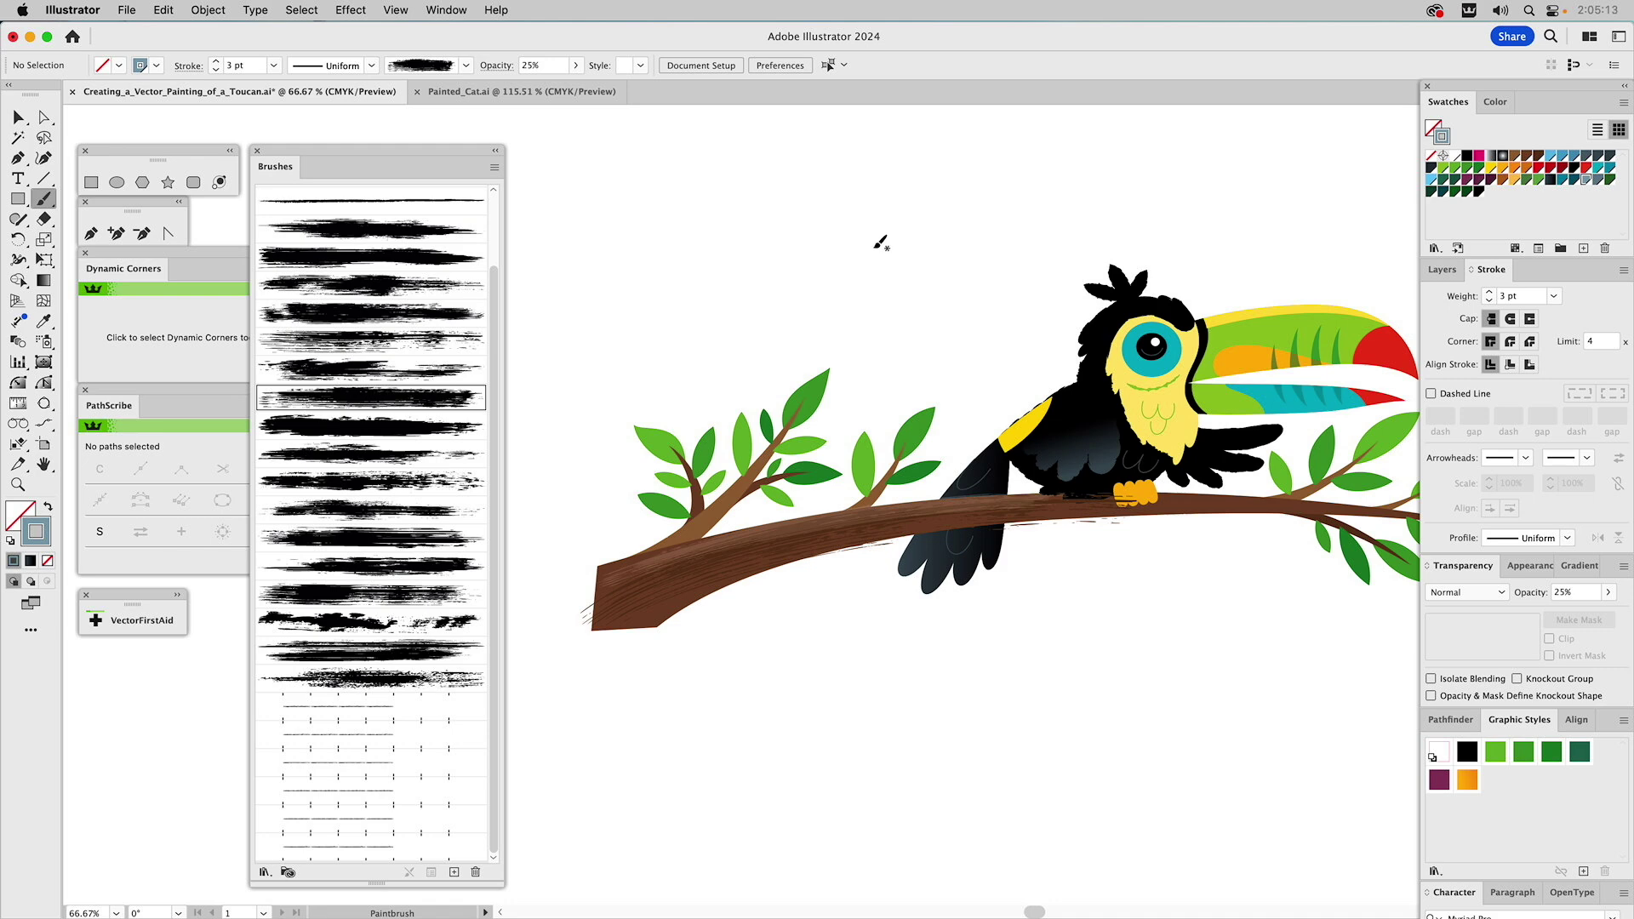
Hide the Strokes layer and the brushed toucan layer directly below it.
left_click(1443, 270)
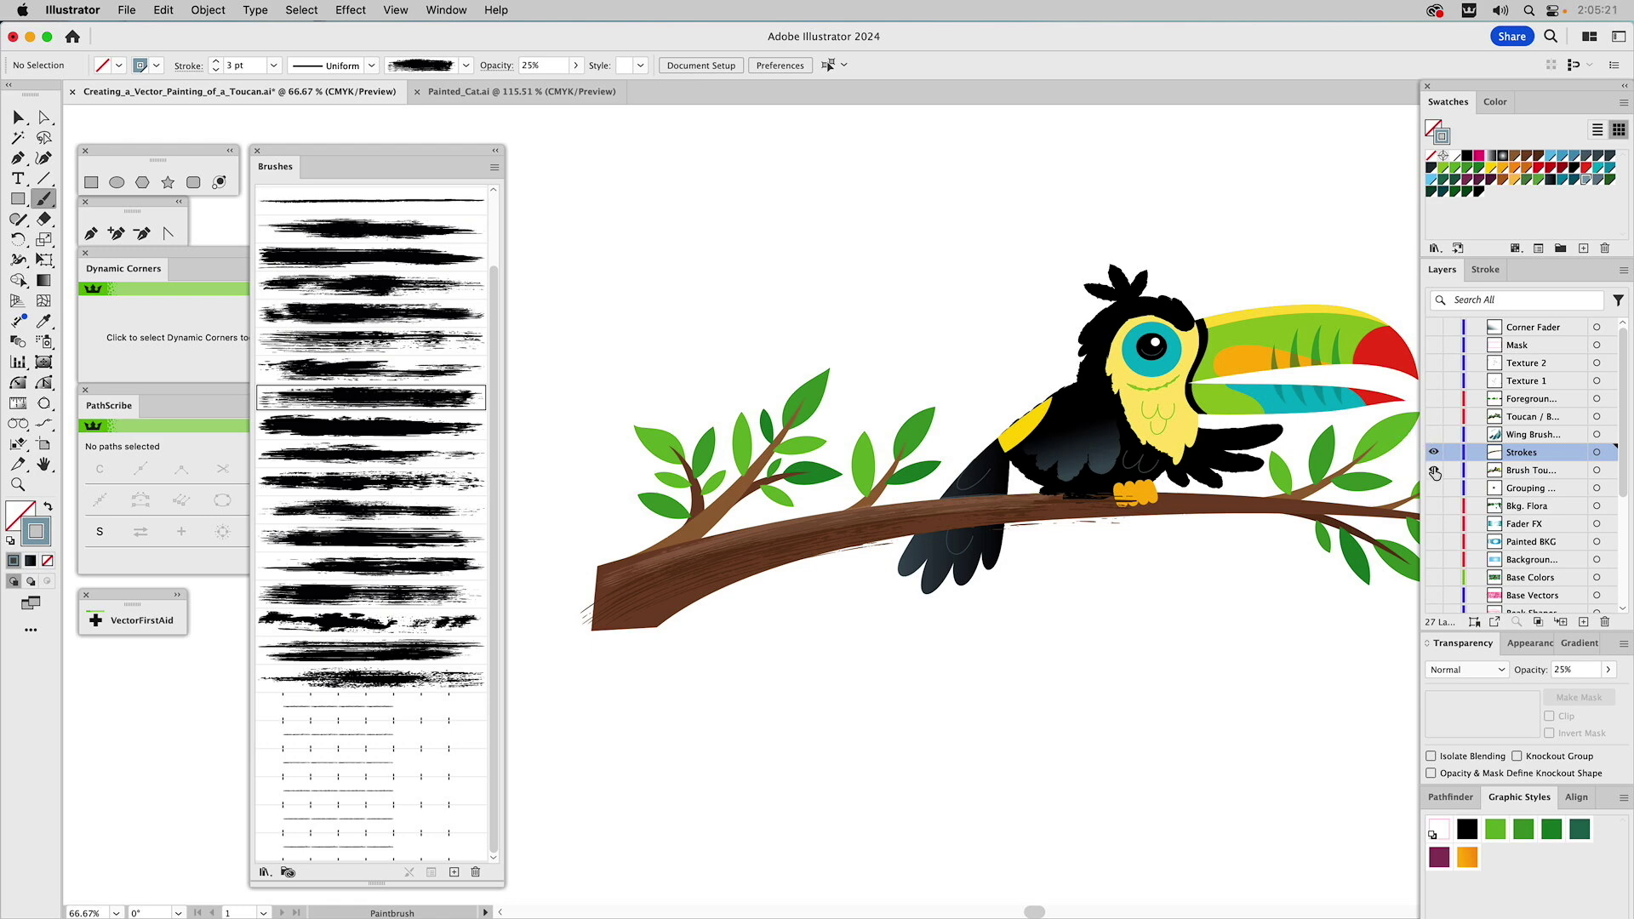
left_click(1434, 471)
left_click(1434, 458)
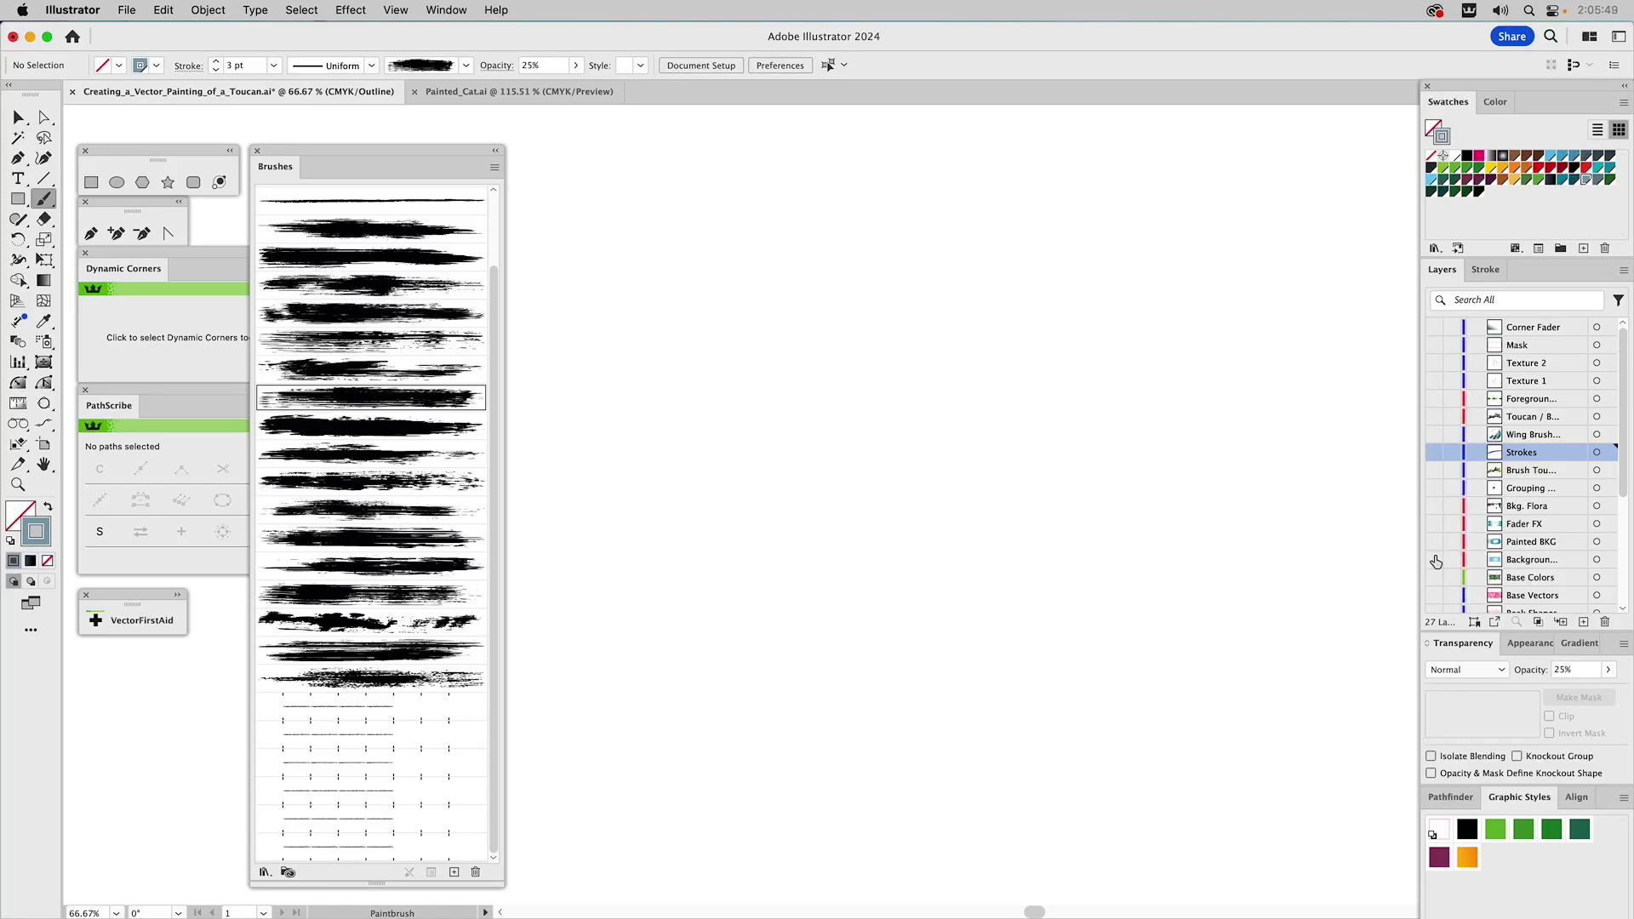
Show the Background and Painted BKG layers, with the Brushes panel collapsed and the artboard fitted to the window.
left_click(1434, 559)
key("space")
left_click_drag(1285, 446, 1153, 451)
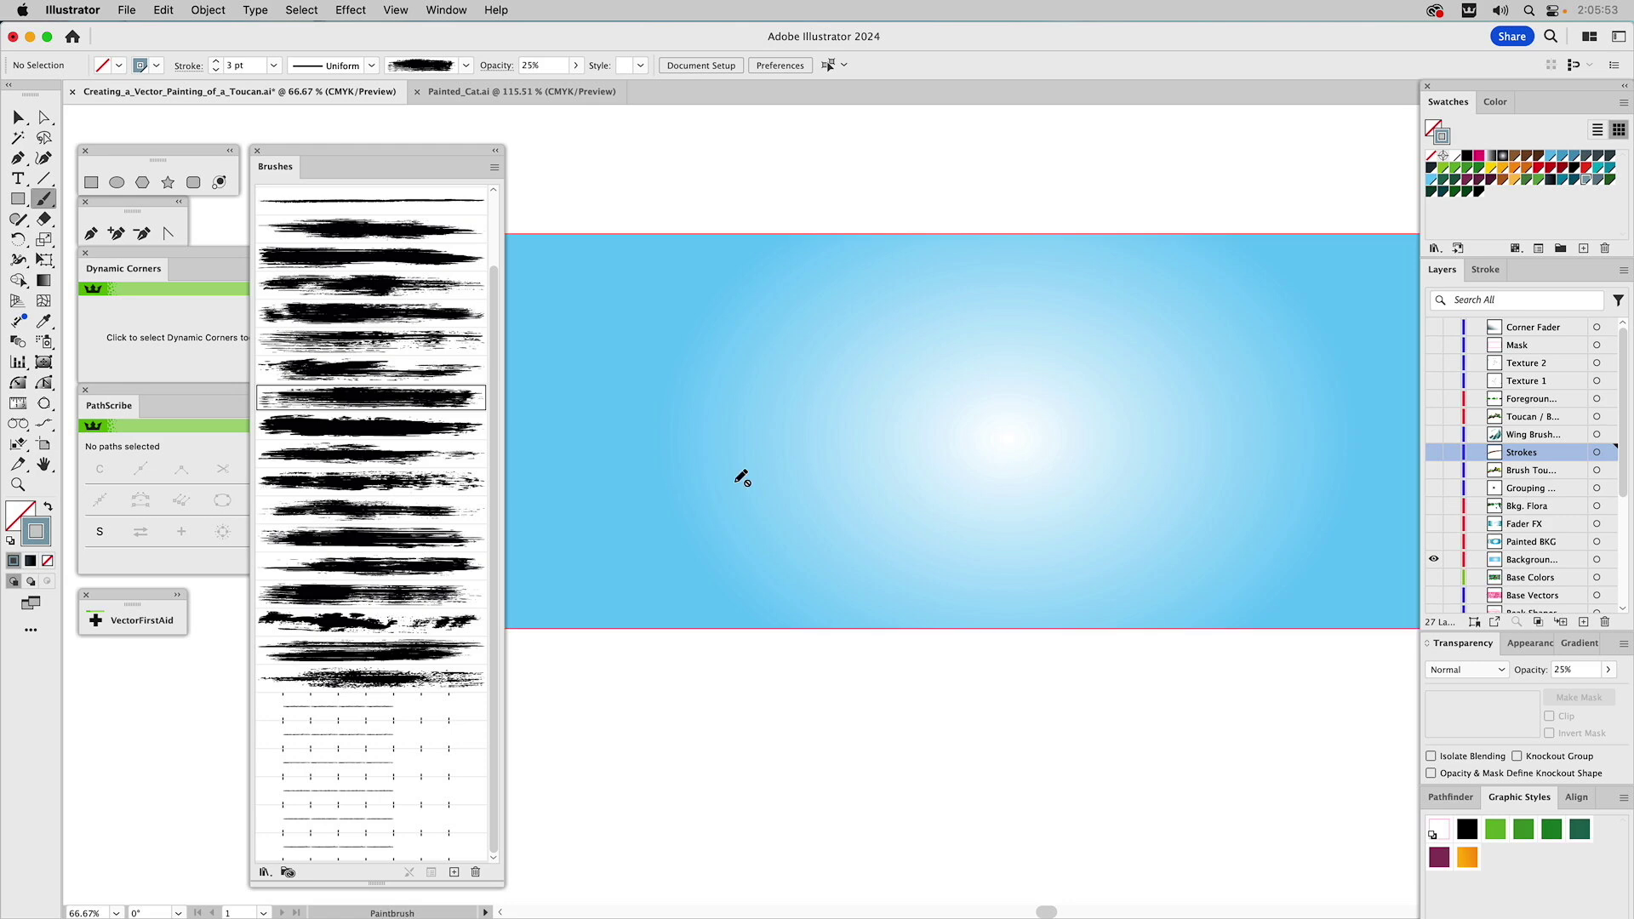
left_click(496, 151)
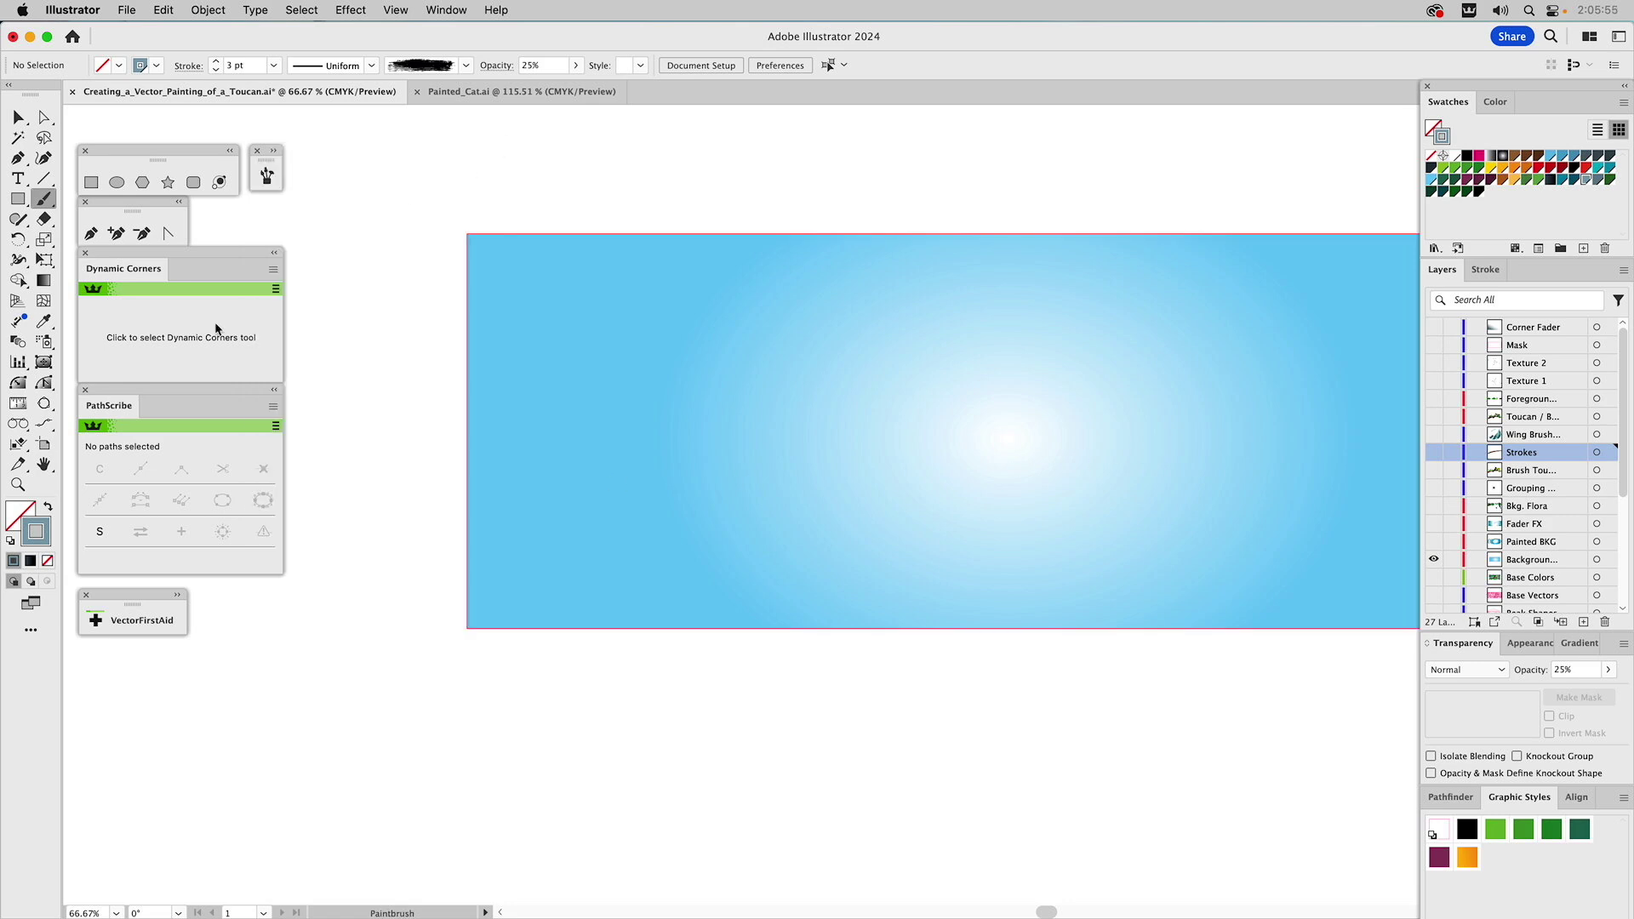
key("super+0")
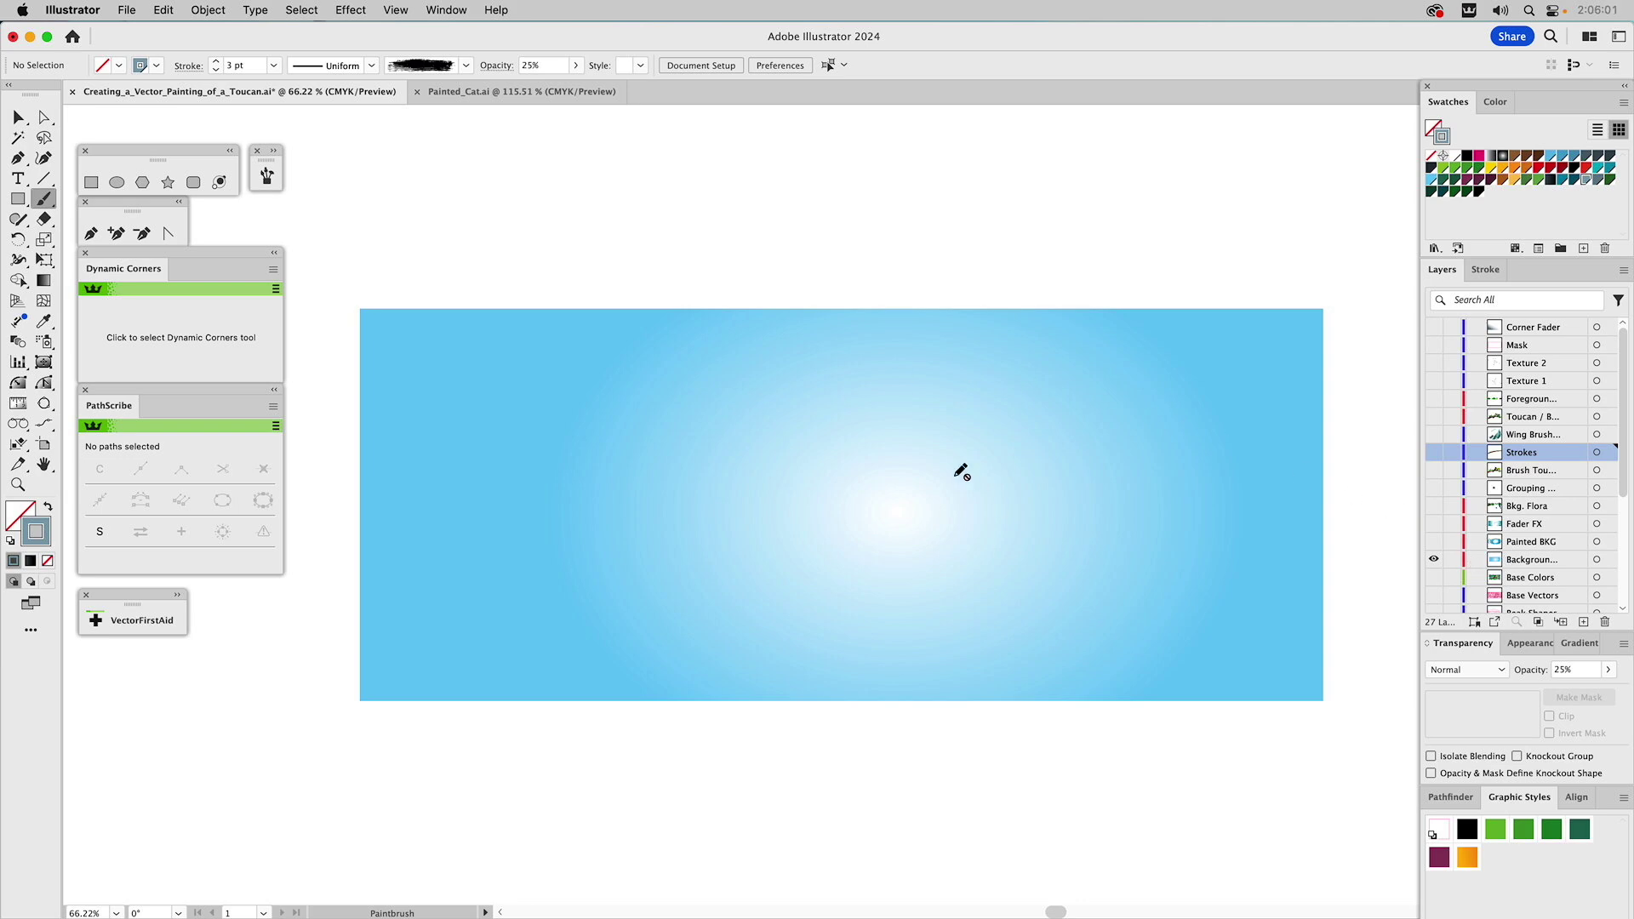
left_click(1434, 542)
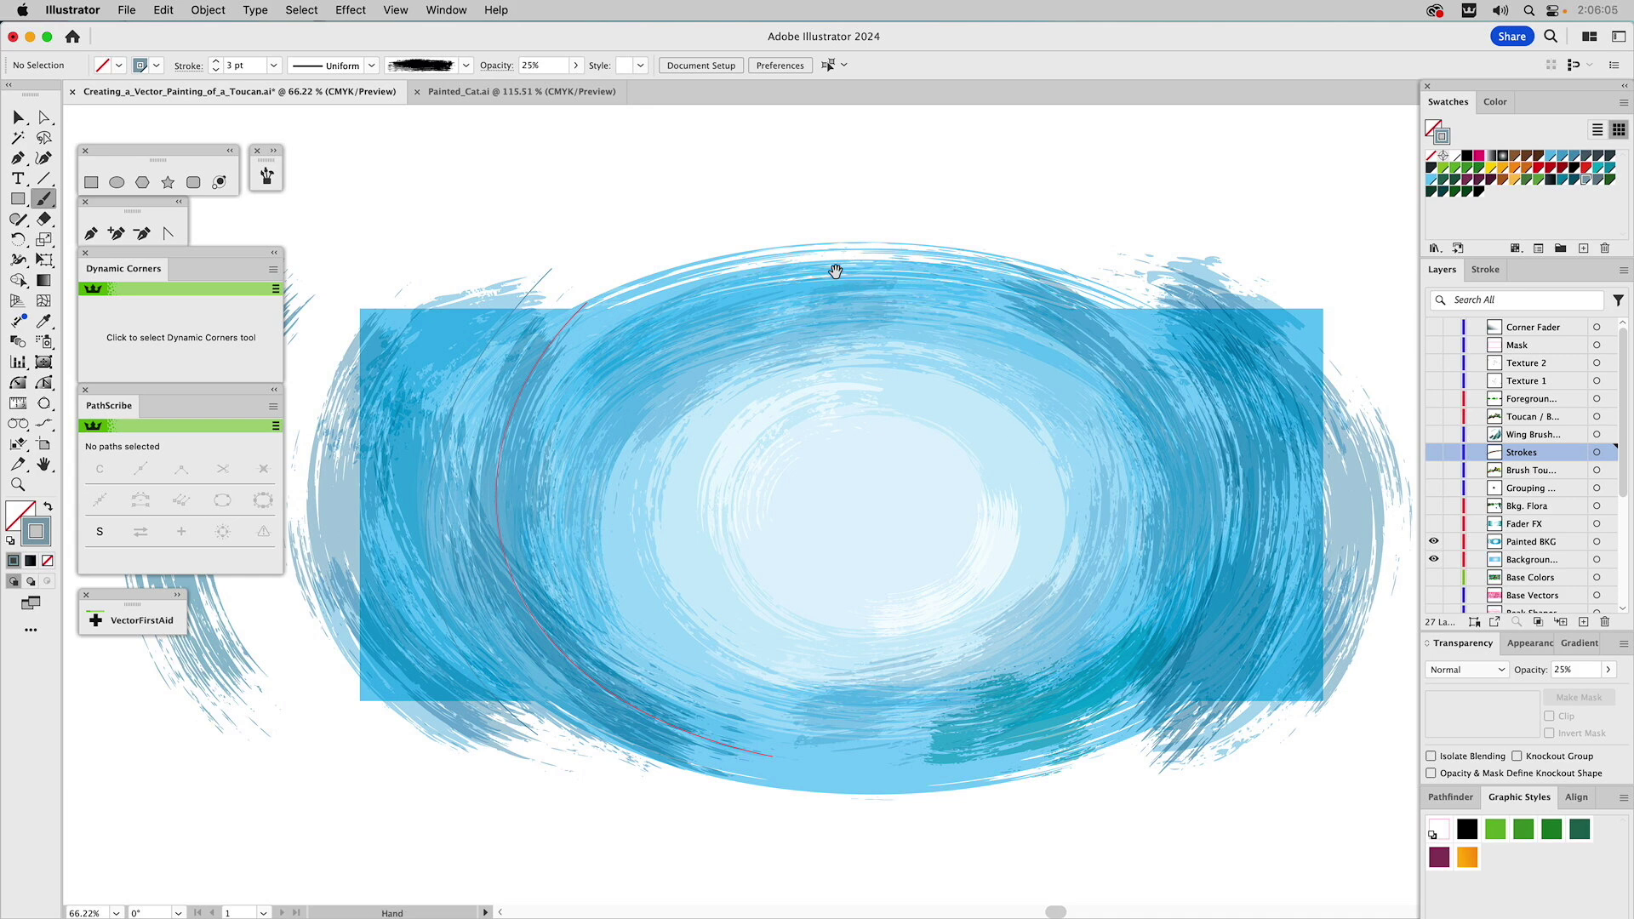
Inspect the thin unbrushed arc on the background's left side, and pick up the style of the loose blue-grey brush stroke outside it.
key("v")
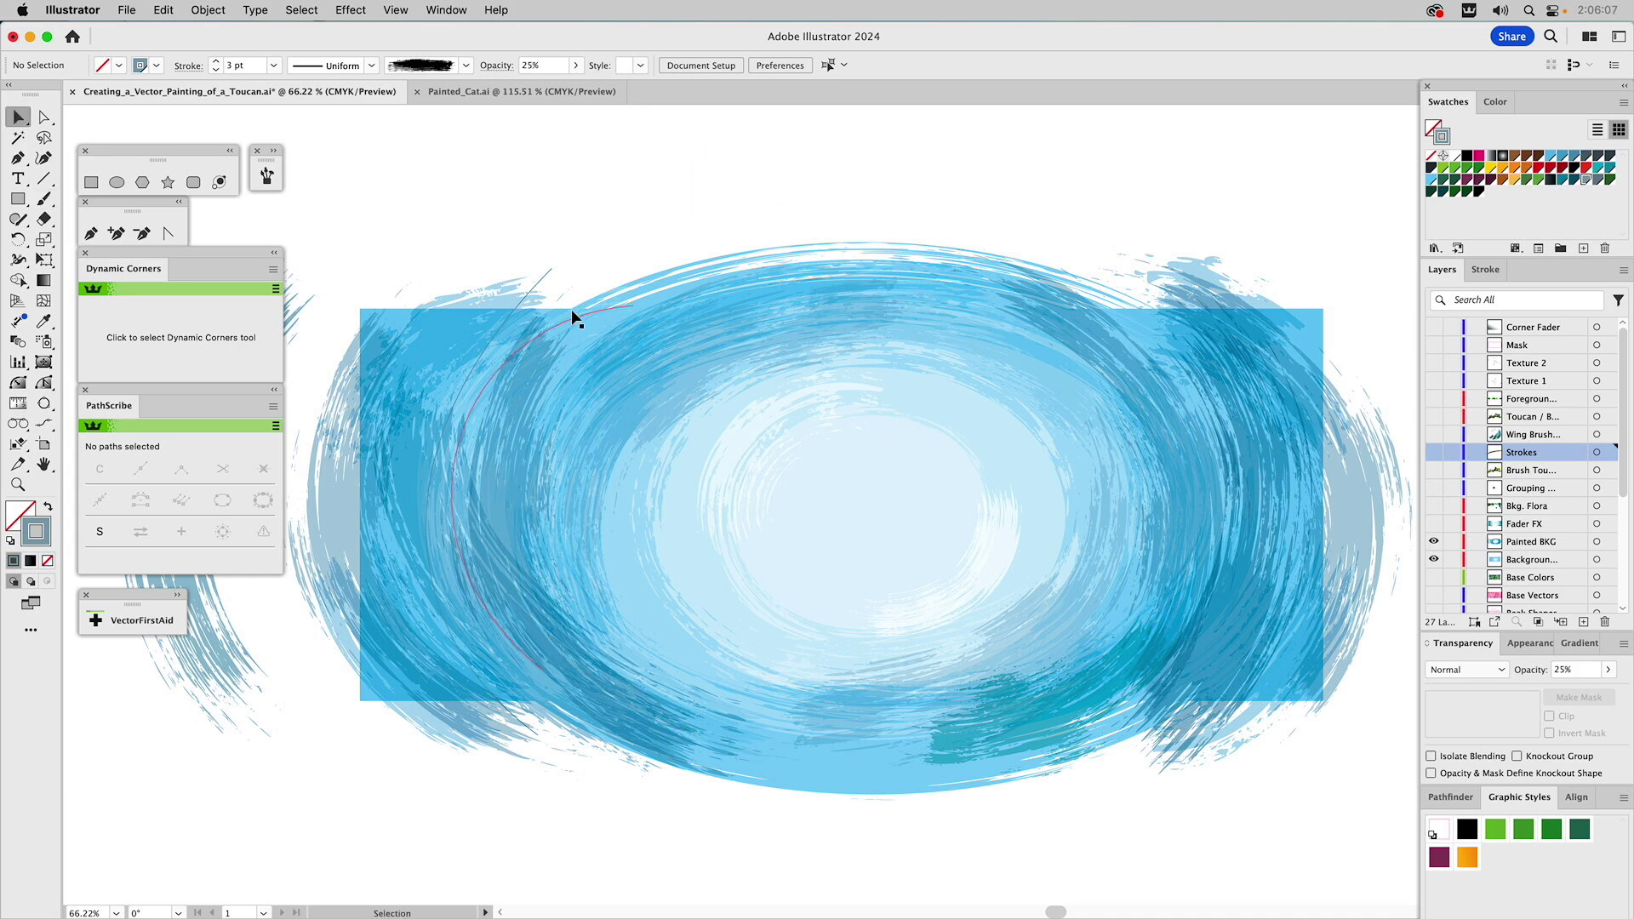
key("space")
left_click_drag(589, 208, 783, 204)
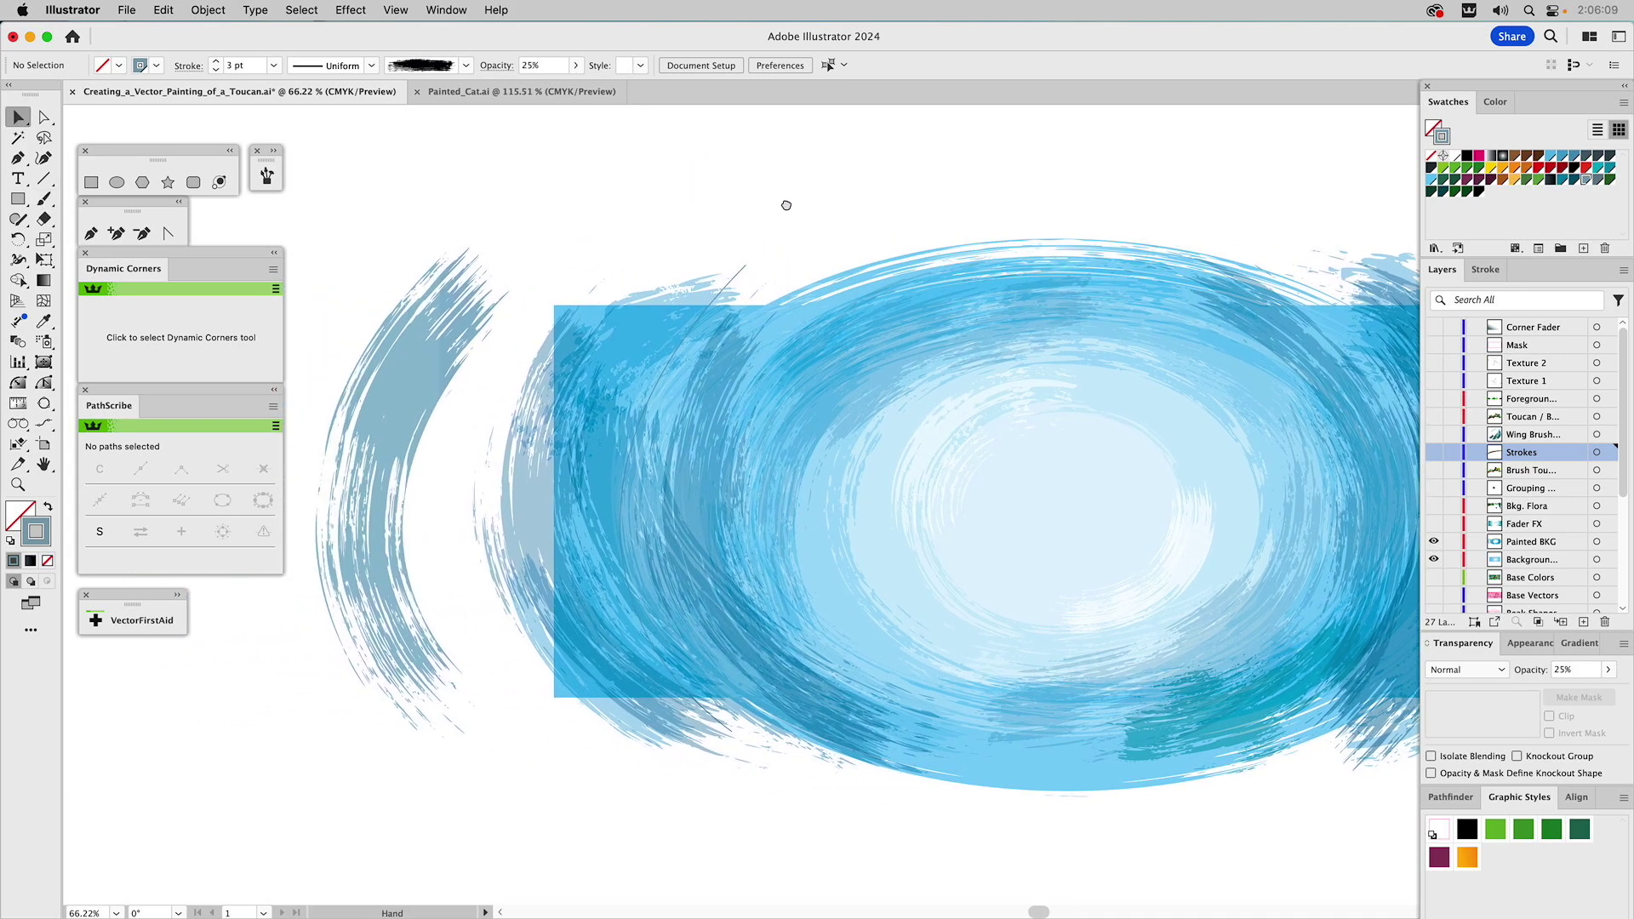
left_click(737, 274)
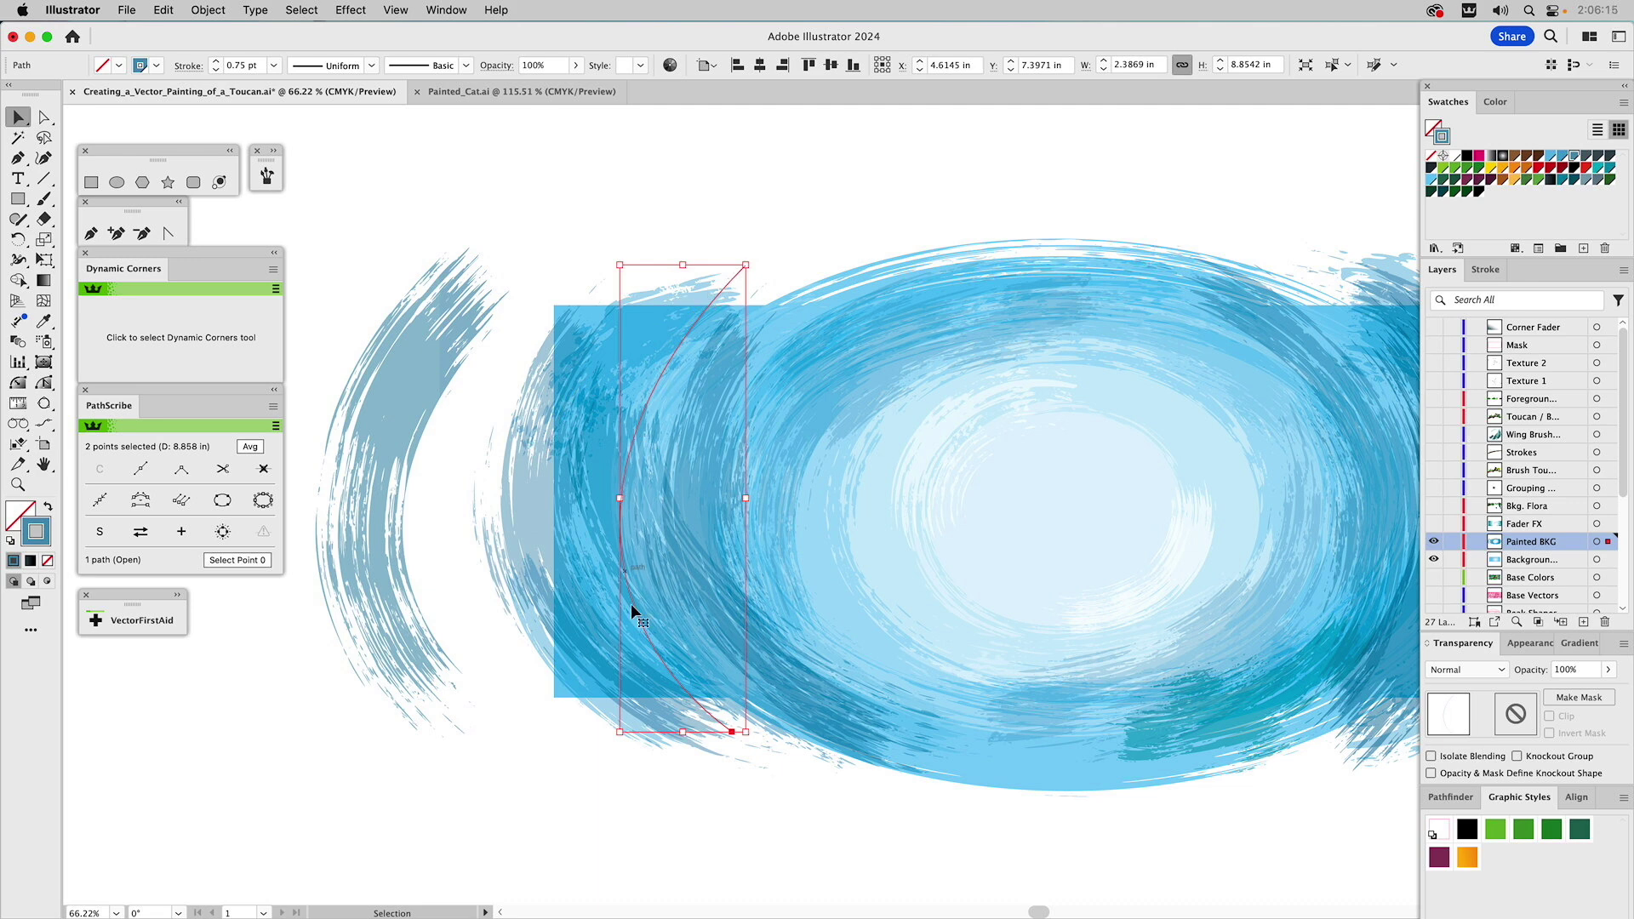
key("a")
left_click(435, 350)
left_click(411, 188)
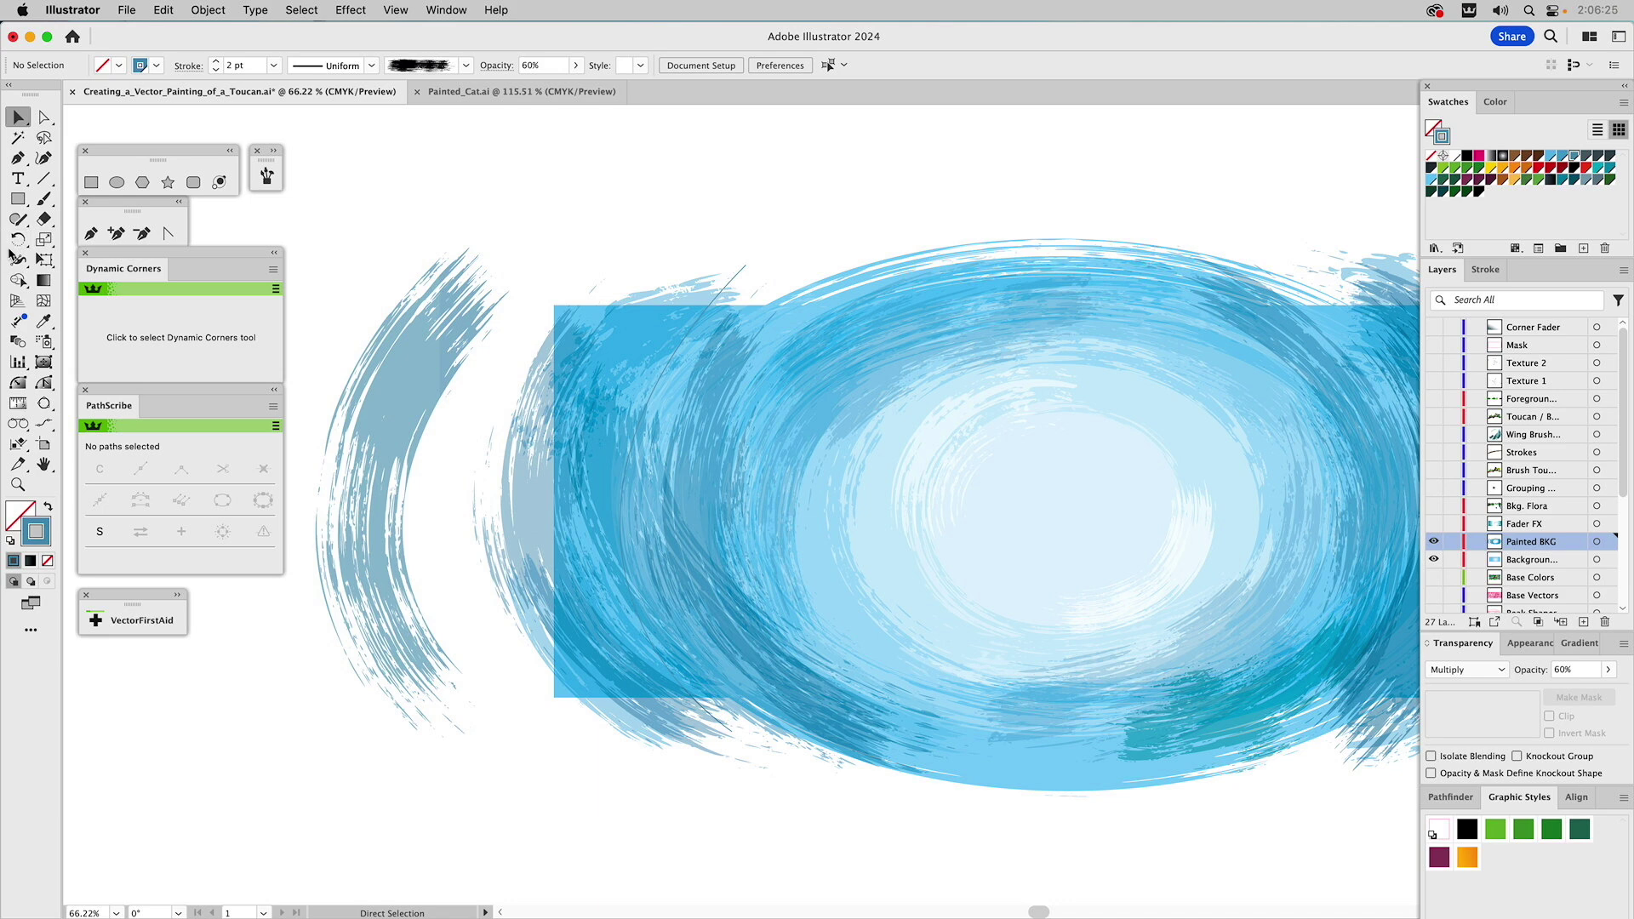
Paint a blue 2 pt, 60% Multiply test stroke about 9.5 in tall down the background's left side and delete it.
left_click(43, 199)
mouse_move(692, 264)
left_mouse_down()
mouse_move(651, 305)
mouse_move(592, 562)
mouse_move(724, 760)
left_mouse_up()
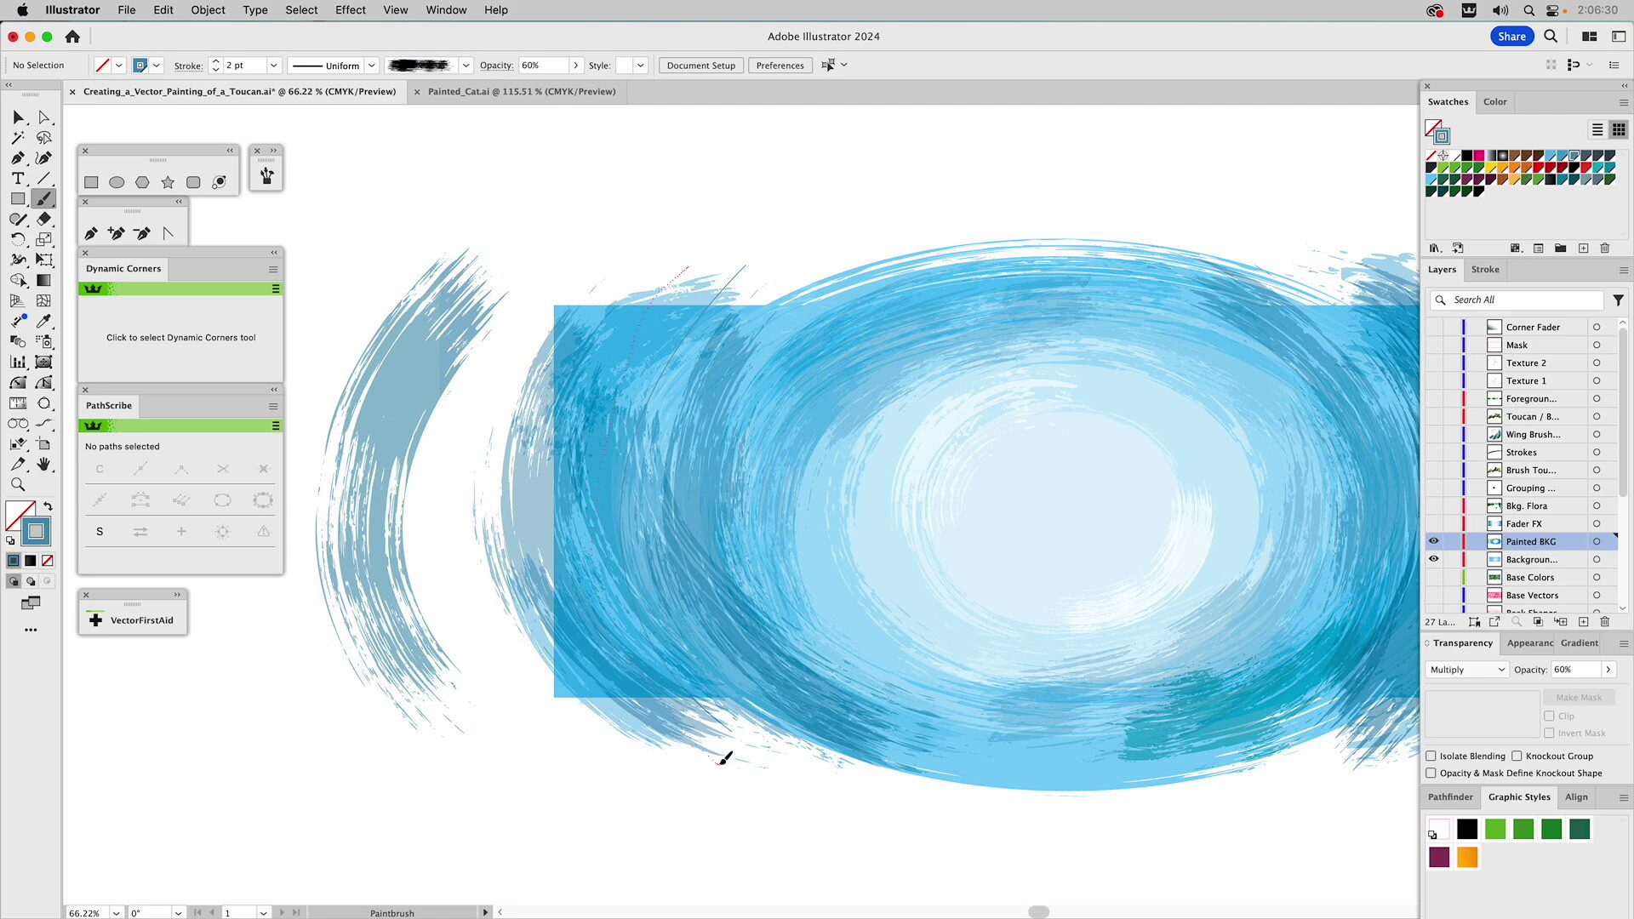
left_click(624, 365, "super")
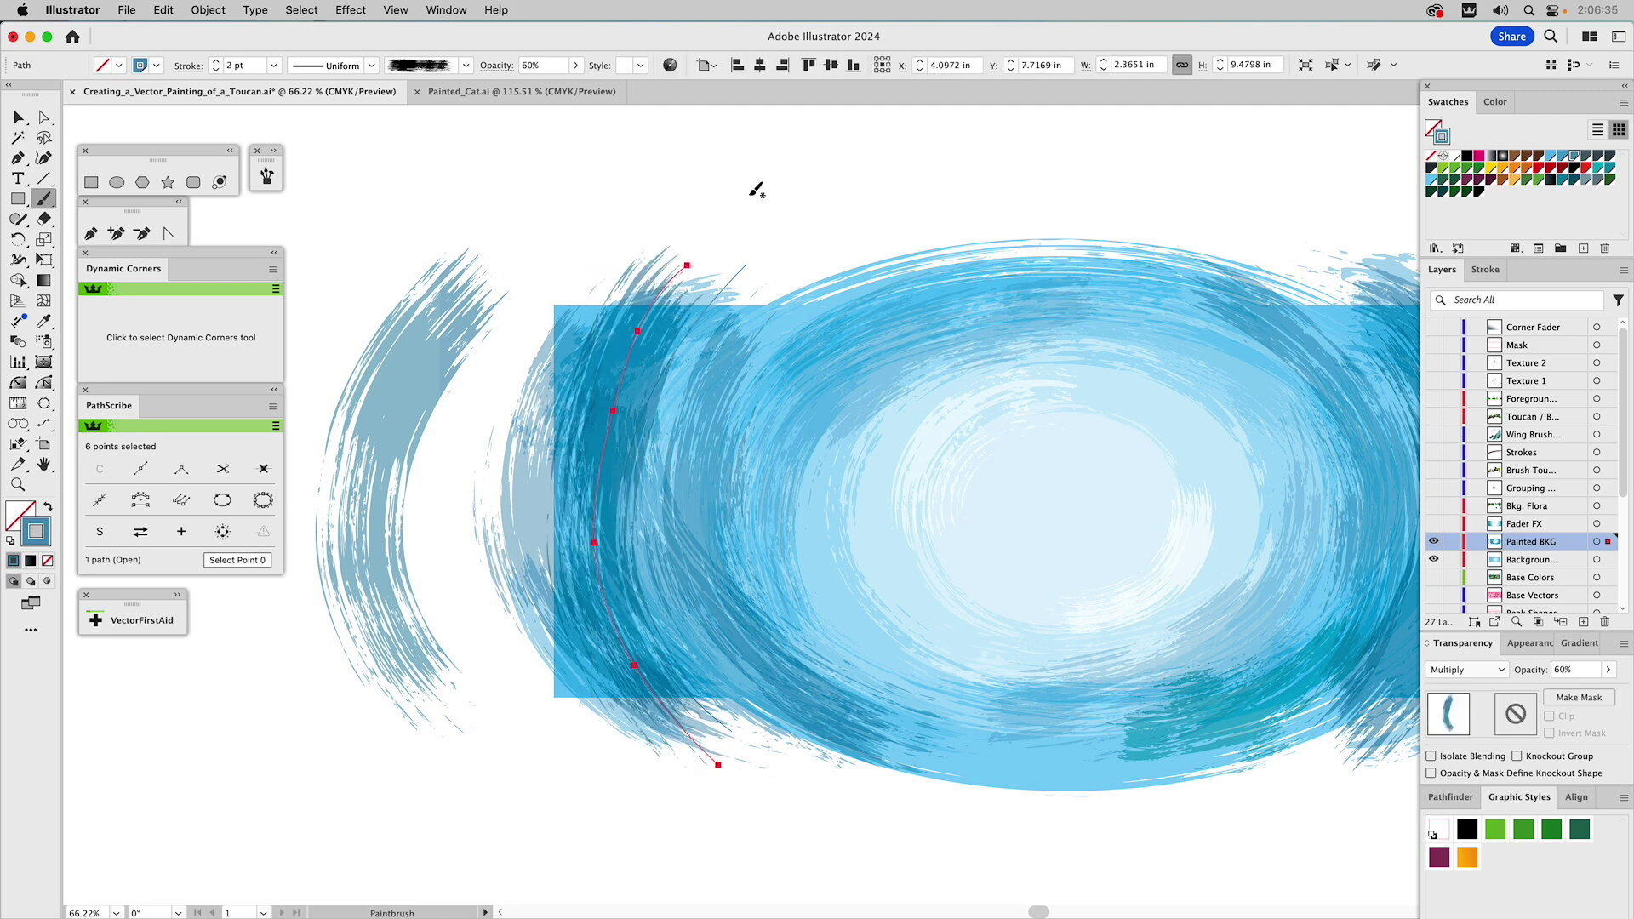
key("BackSpace")
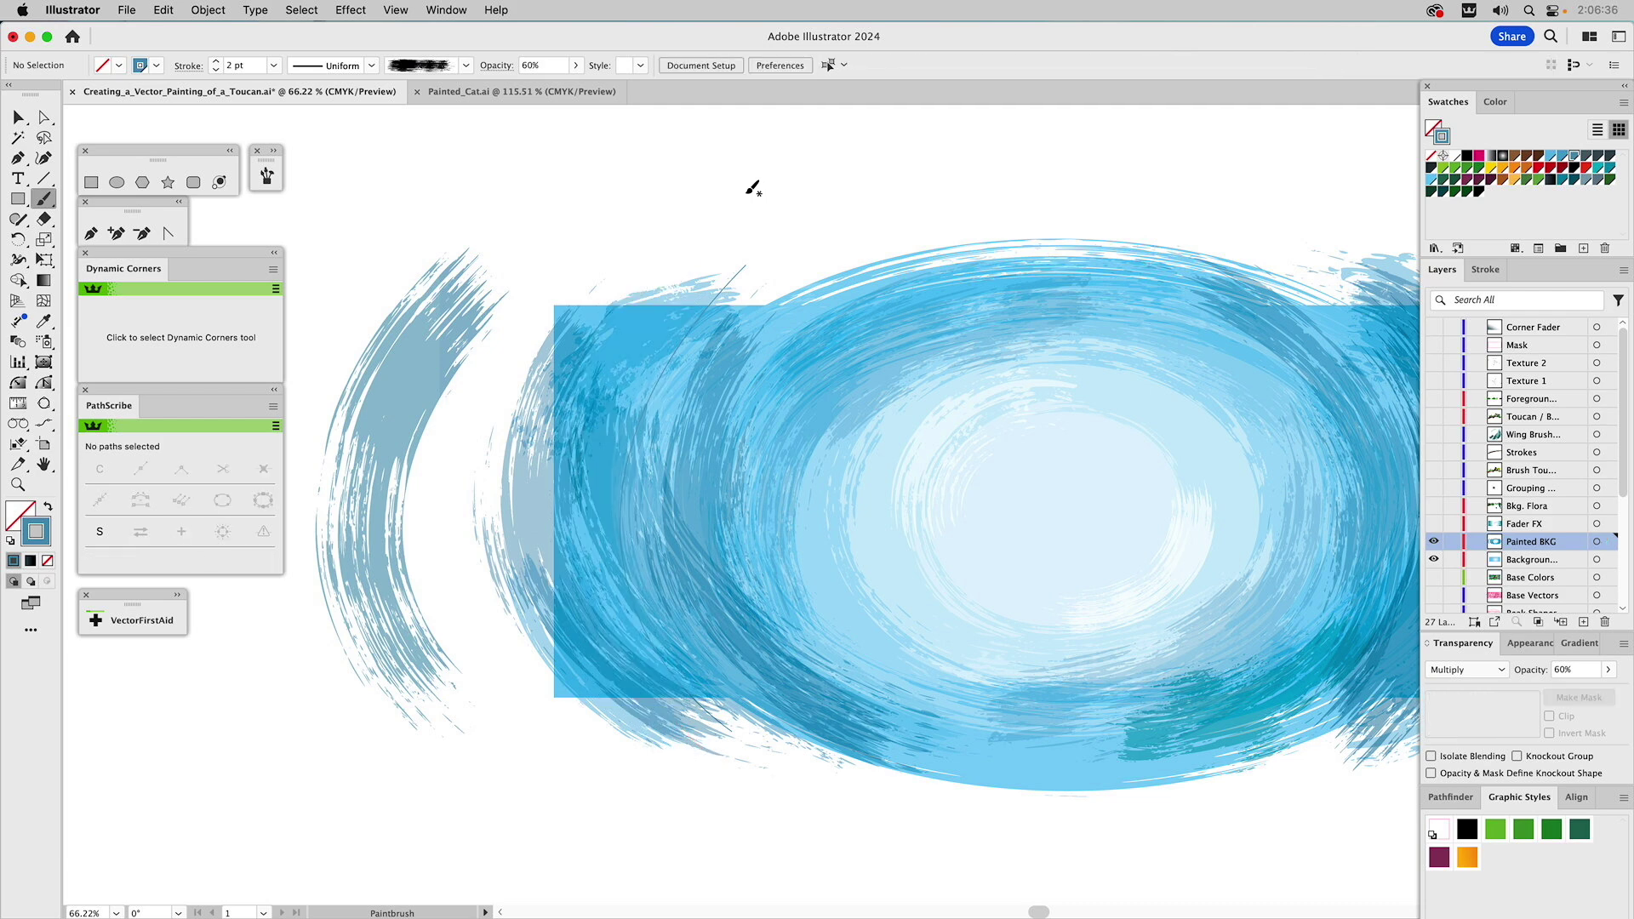
Move the loose blue-grey brush stroke from outside the background onto the background's left side.
left_click_drag(430, 343, 641, 345)
left_click(707, 173)
left_click_drag(885, 183, 696, 180)
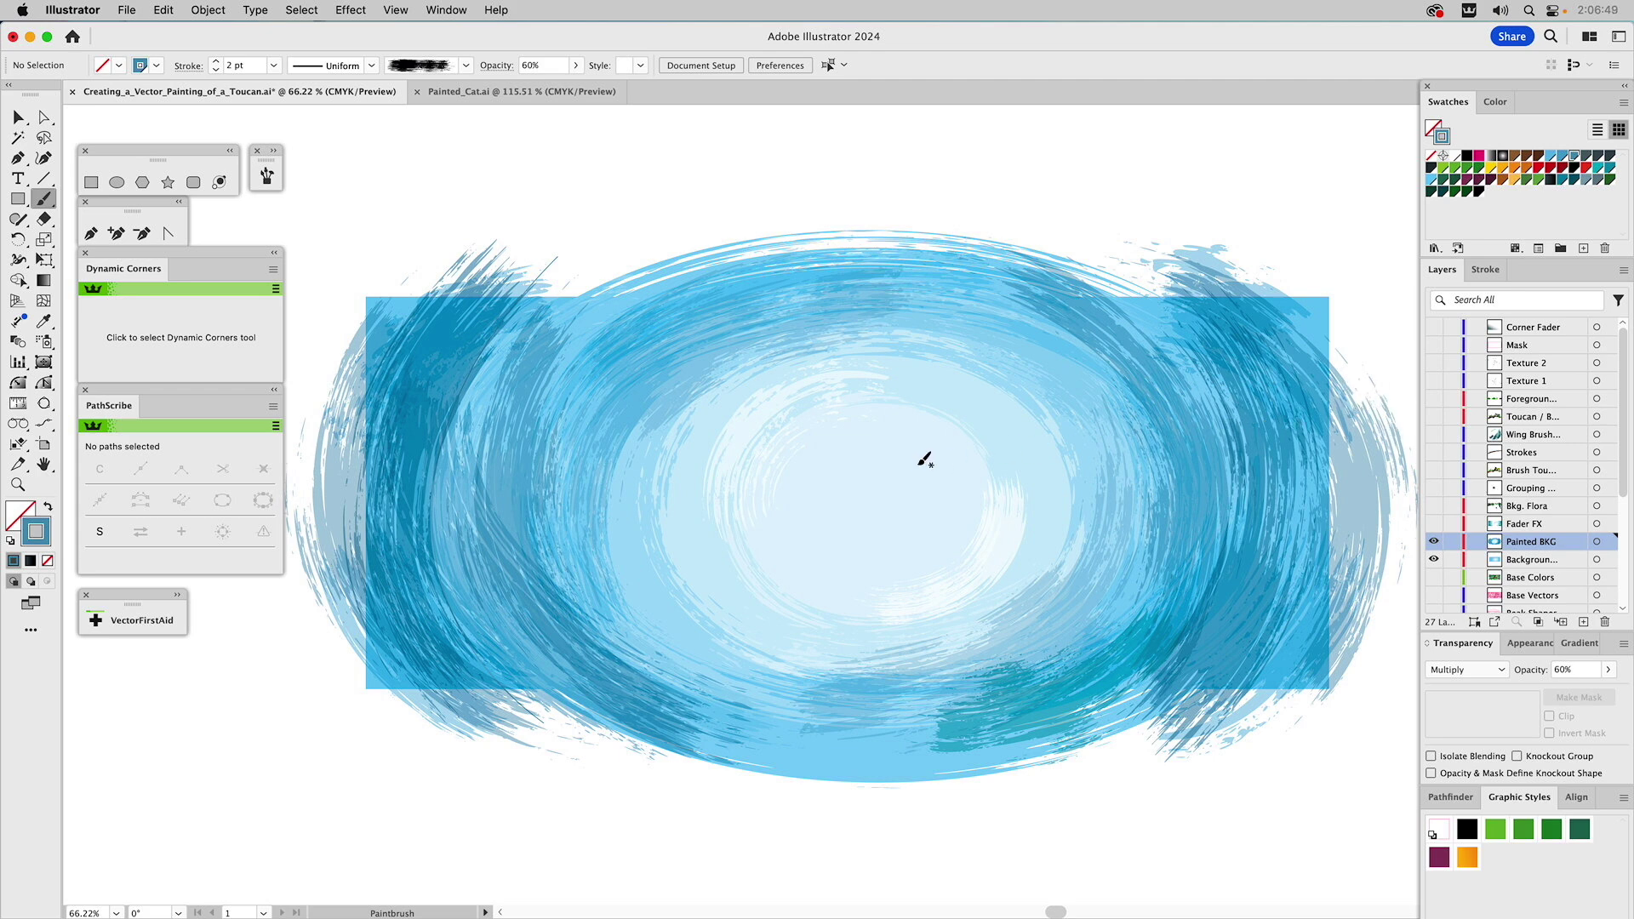
Show the Fader FX layer and select its clip group to check the teal fade over the background, then deselect it.
left_click(1434, 524)
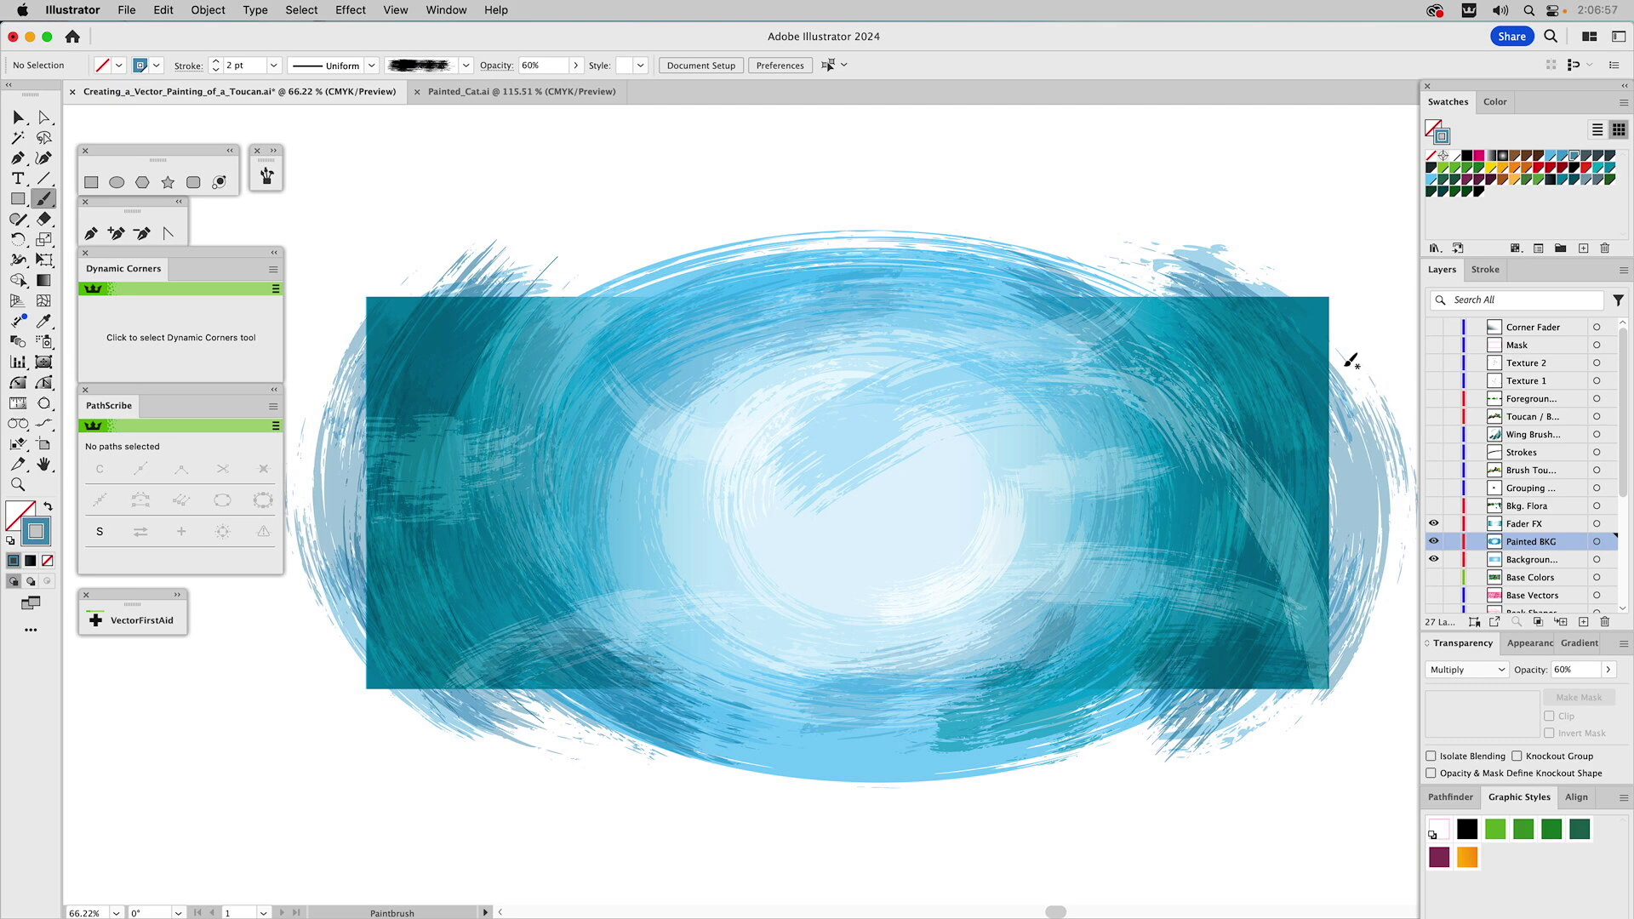
key("v")
left_click(1315, 348)
left_click(1315, 350)
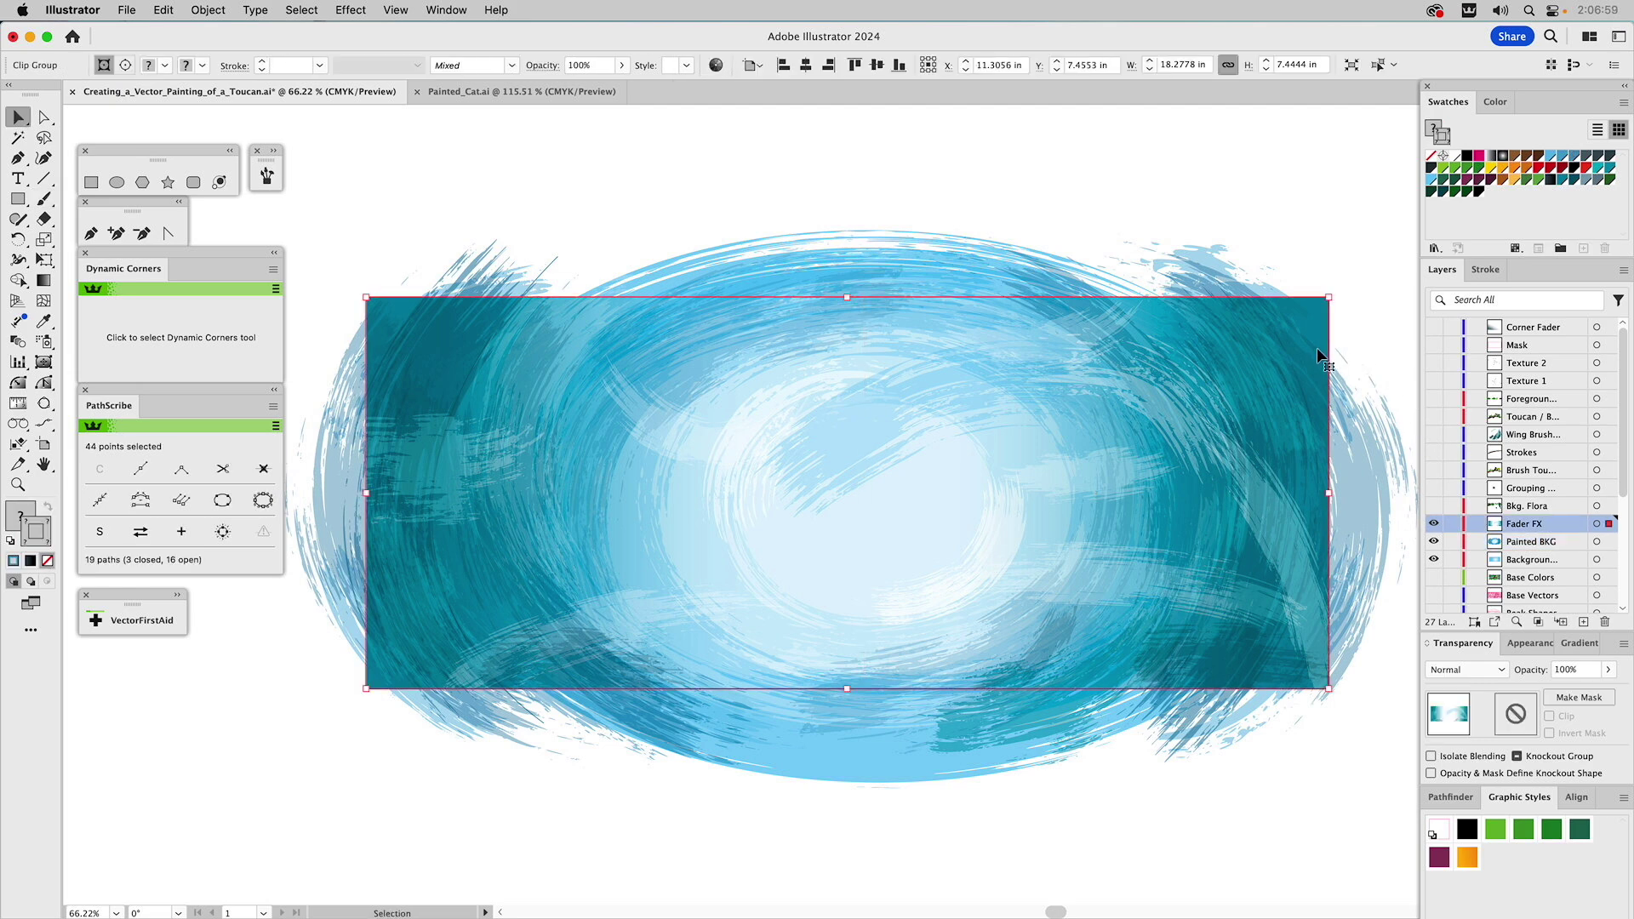
left_click(1325, 164)
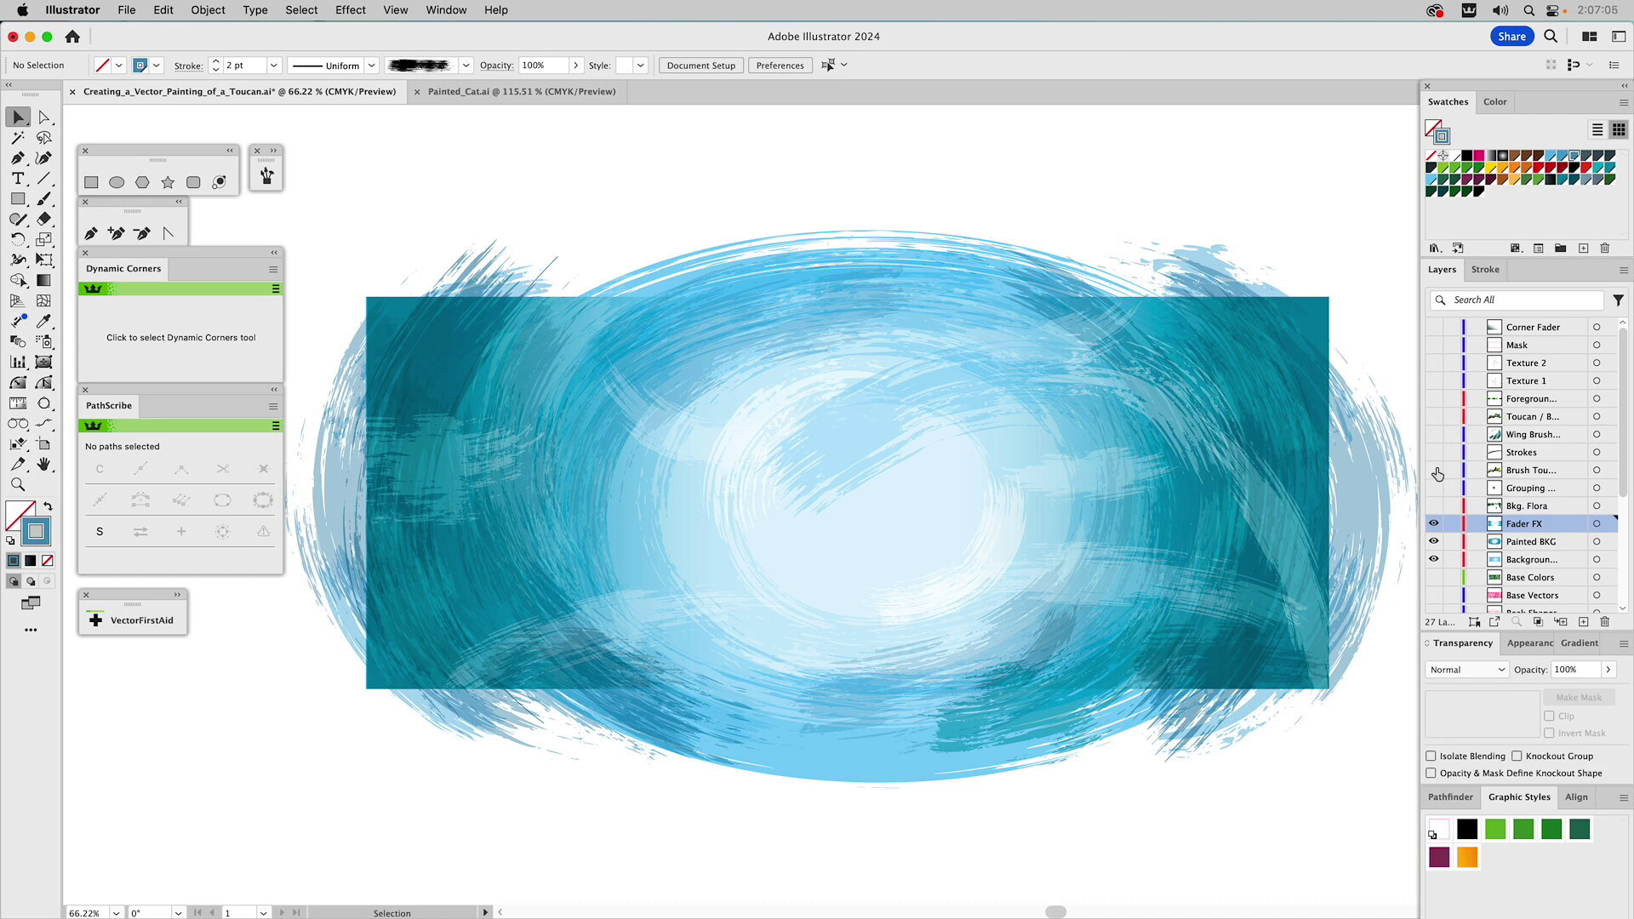
Show the toucan and branch, foreground and Bkg. Flora layers, and briefly preview the Mask layer's rectangle before hiding it.
left_click(1434, 417)
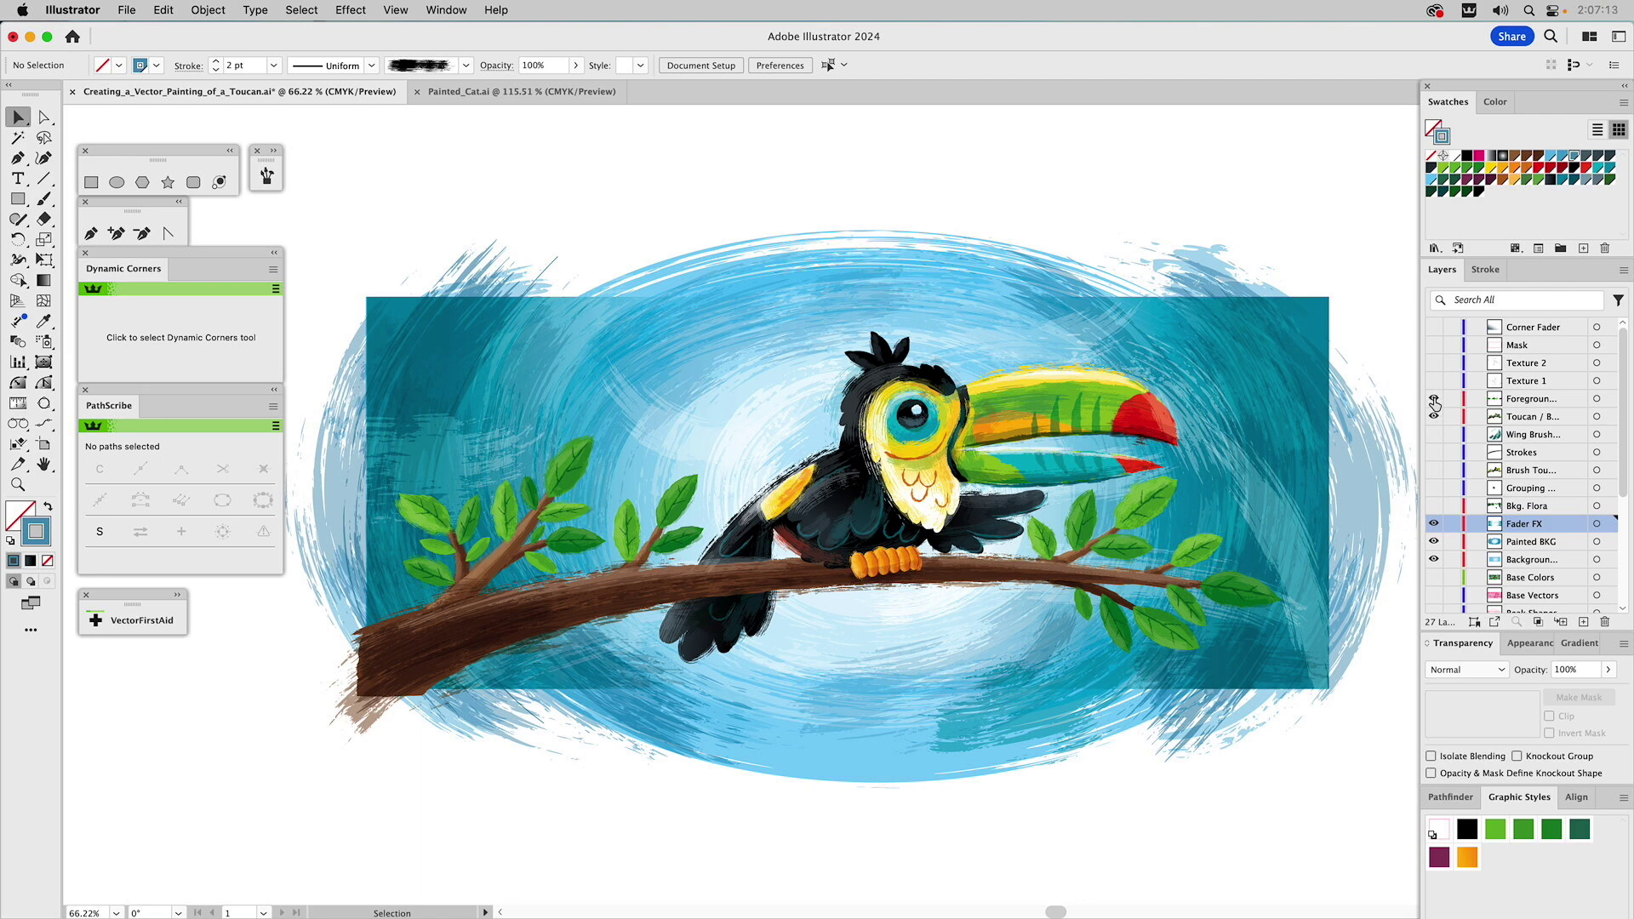
left_click(1434, 398)
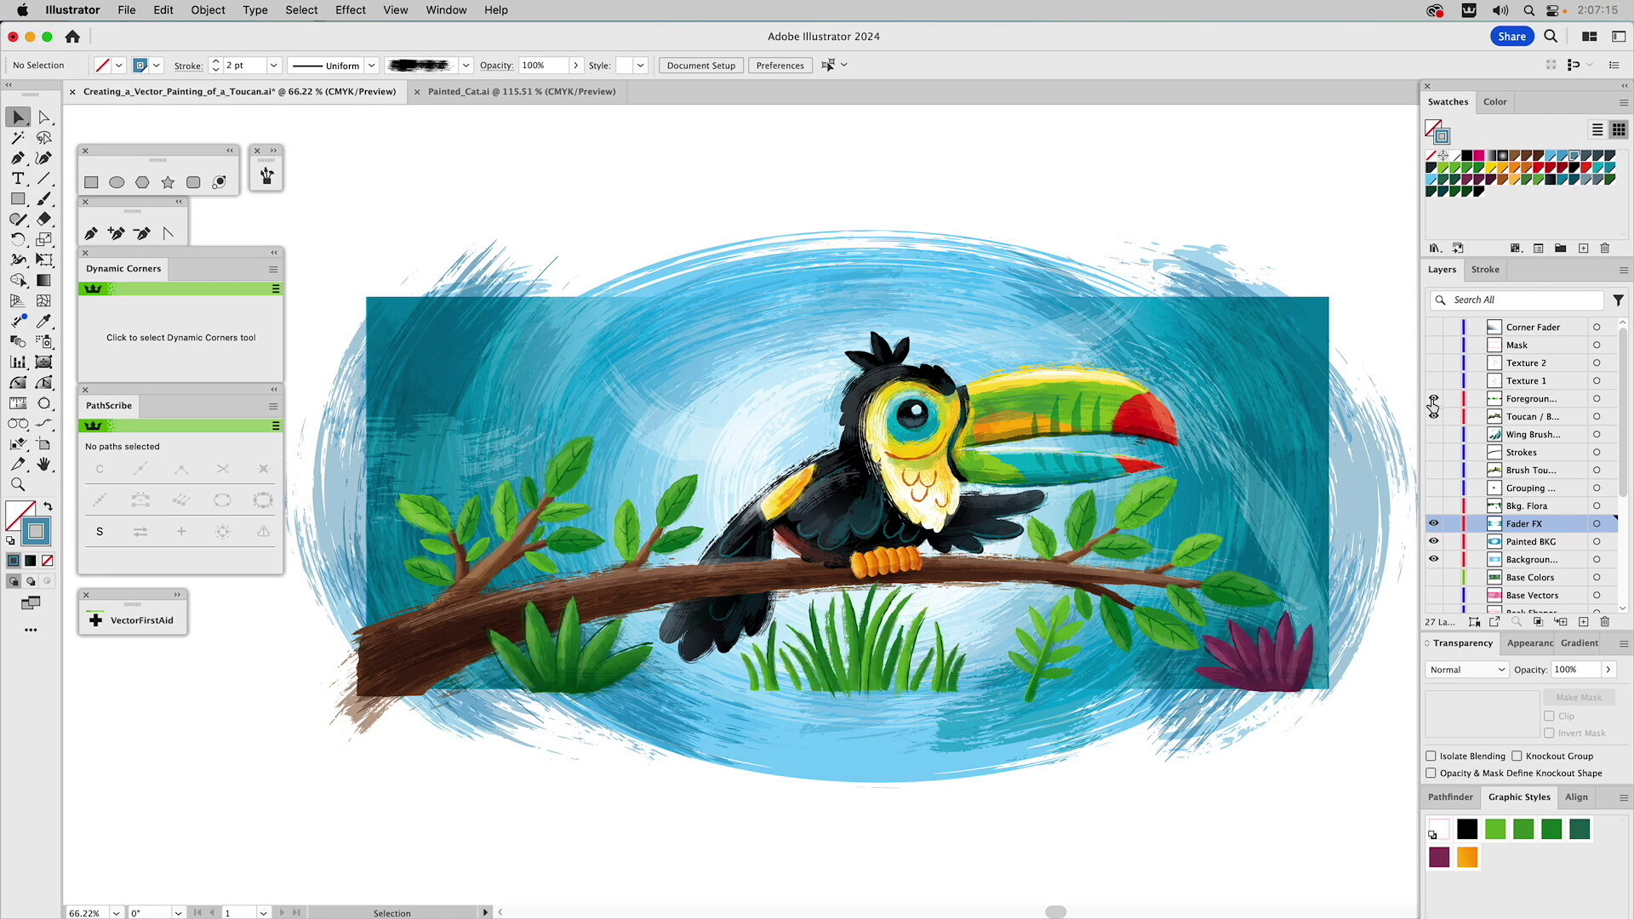
left_click(1434, 416)
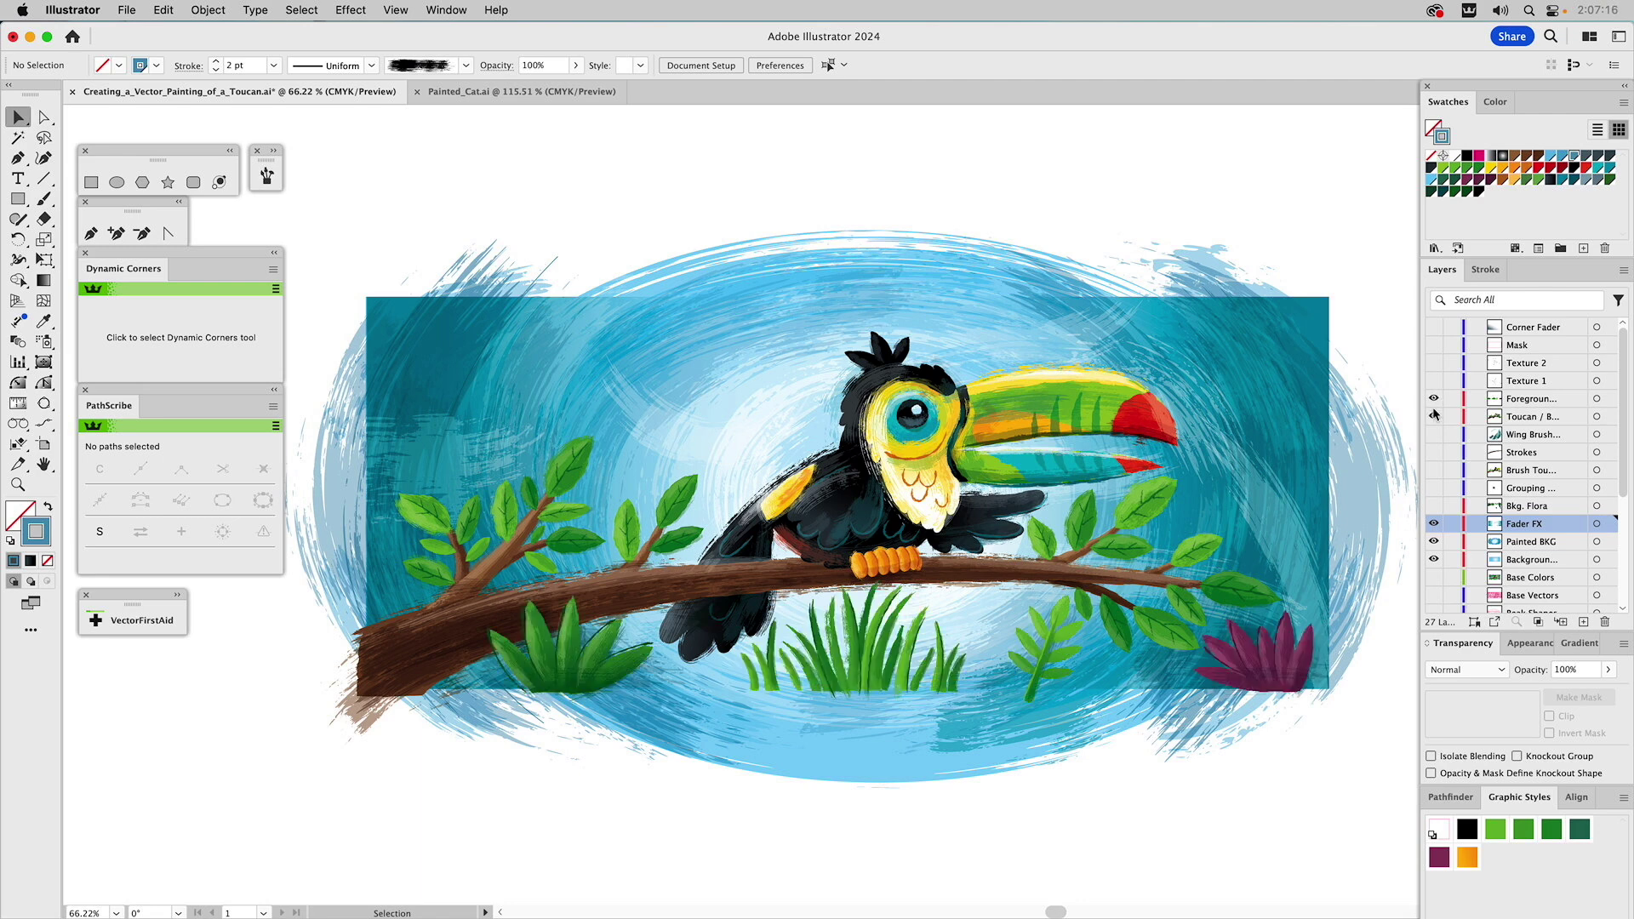
left_click(1434, 506)
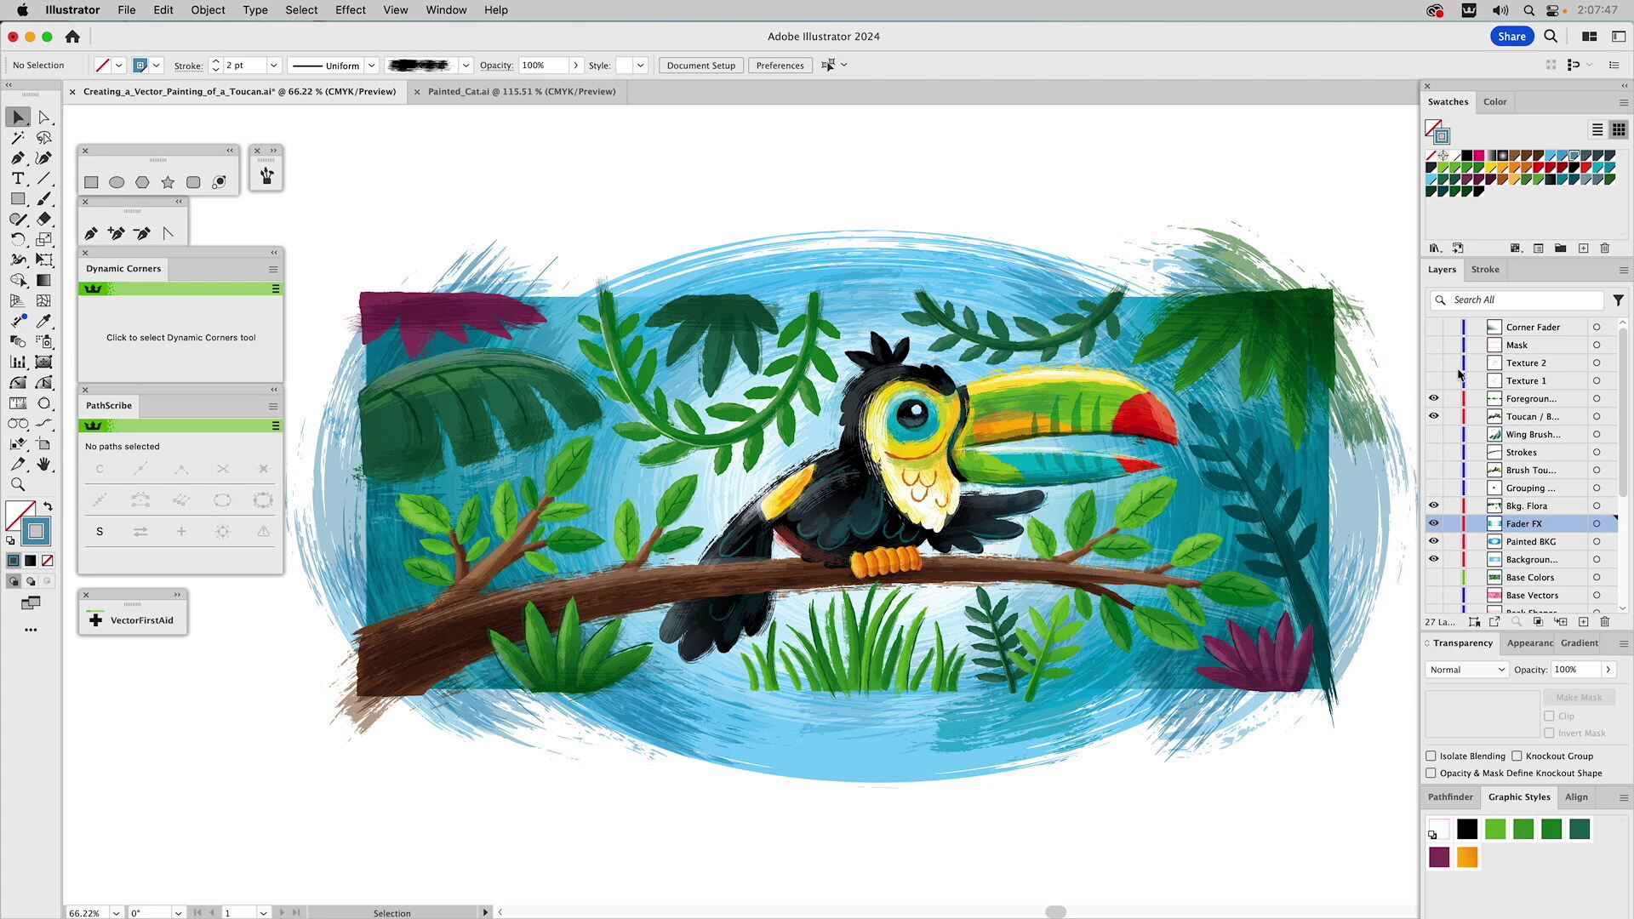
left_click(1433, 347)
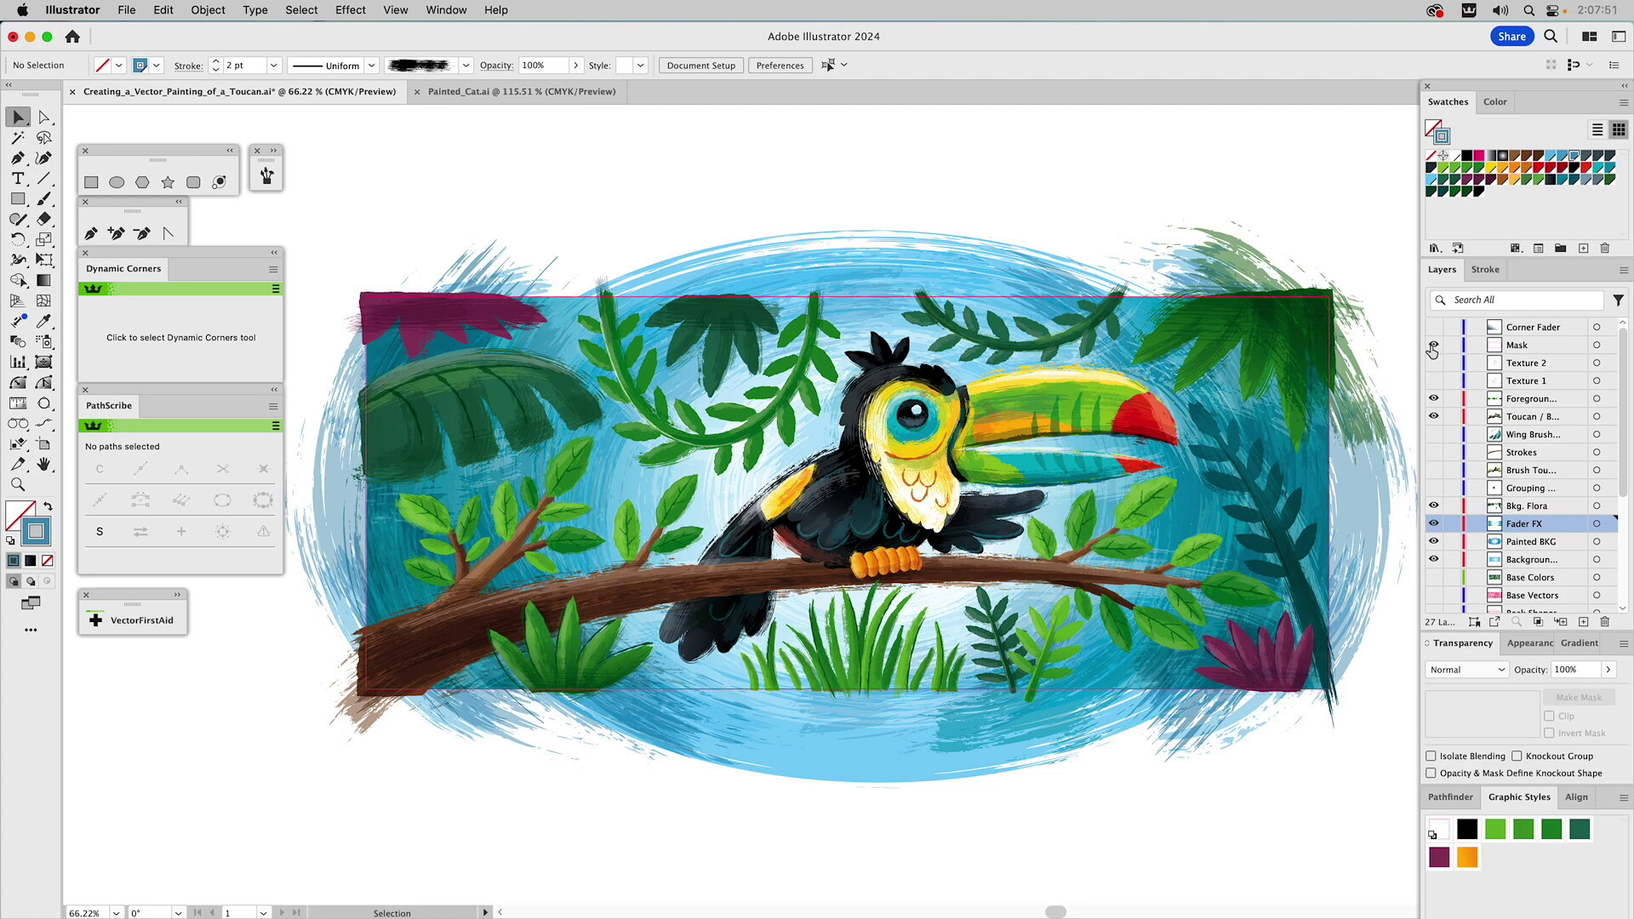
left_click(1433, 349)
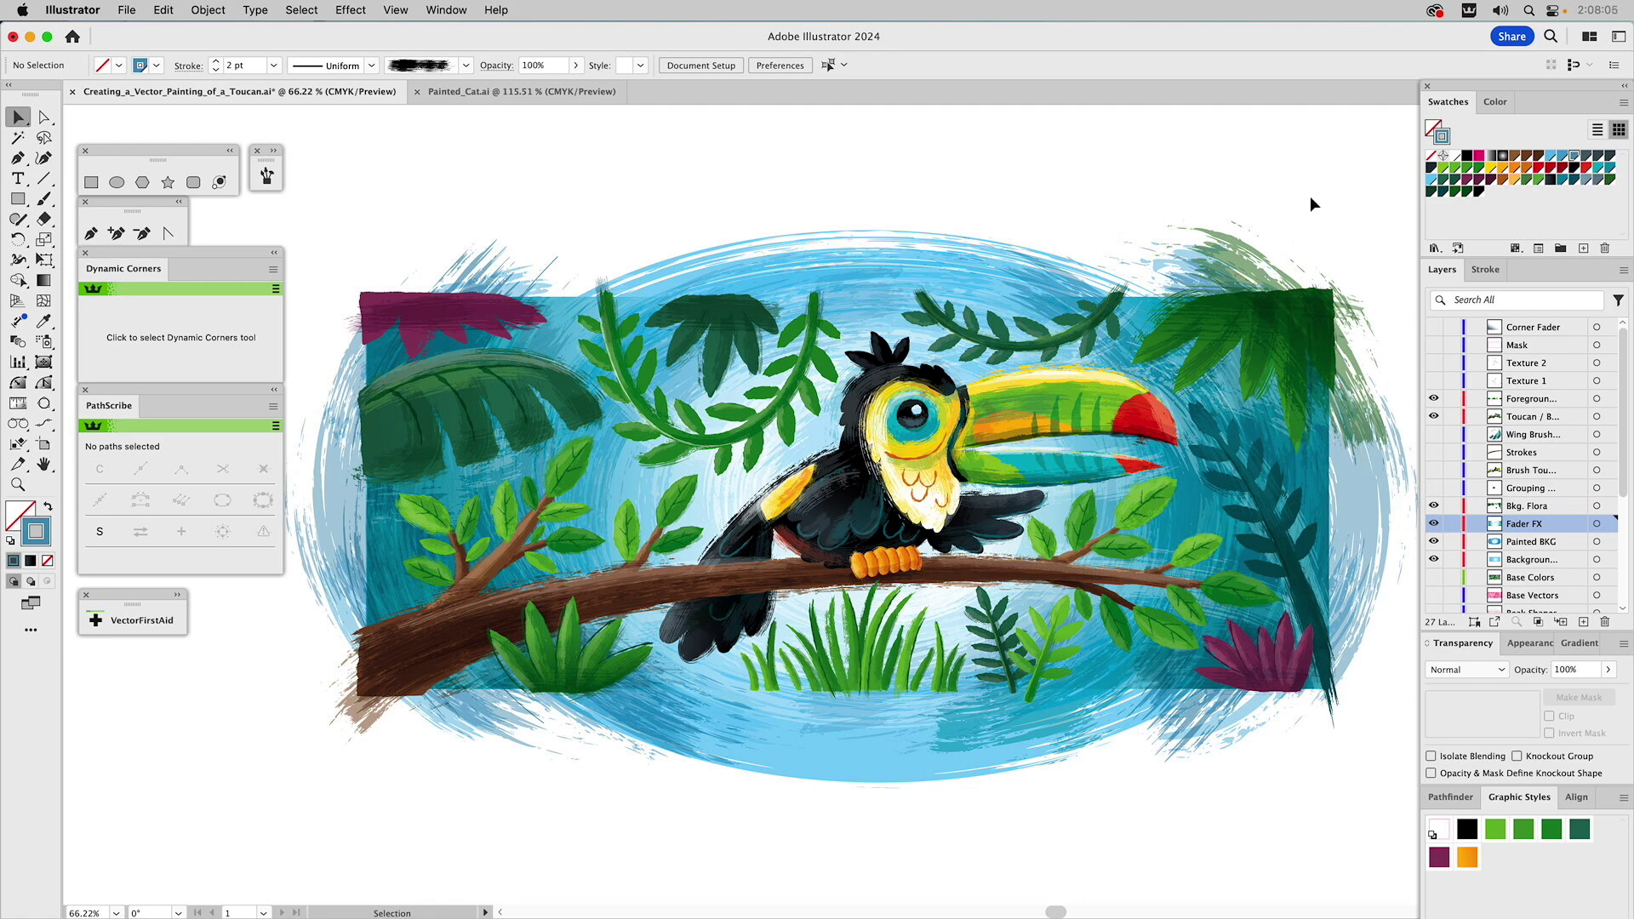
Show the Texture 1 layer, fill its linked Grainy_Compiled.tif splatter with teal and set its opacity to 60%.
left_click(1434, 380)
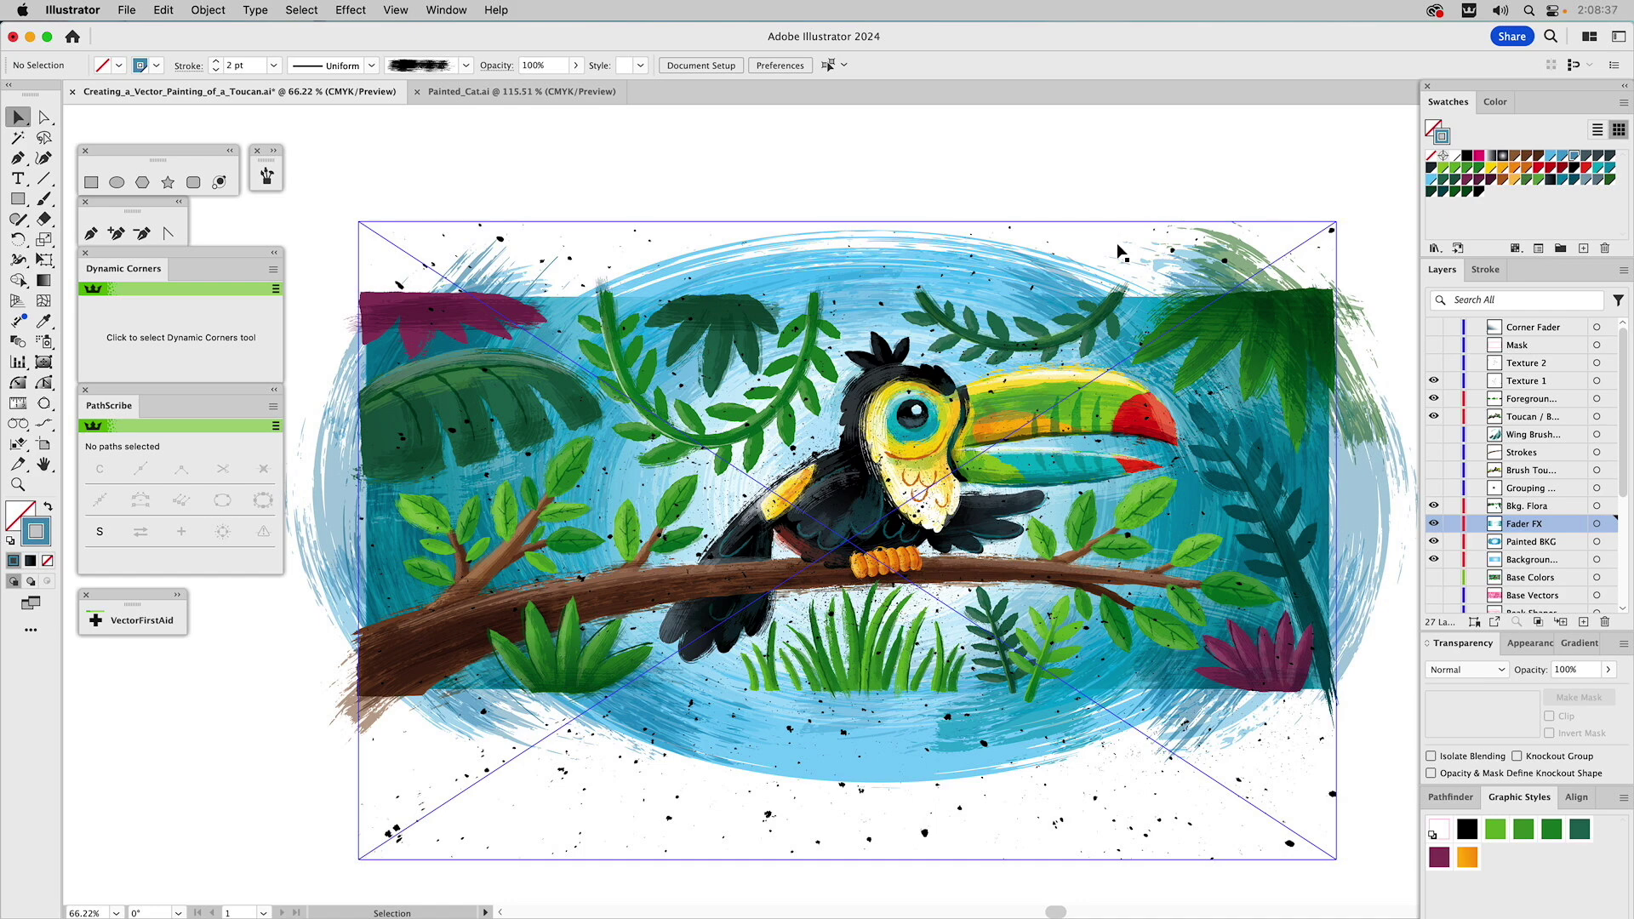
left_click(1116, 243)
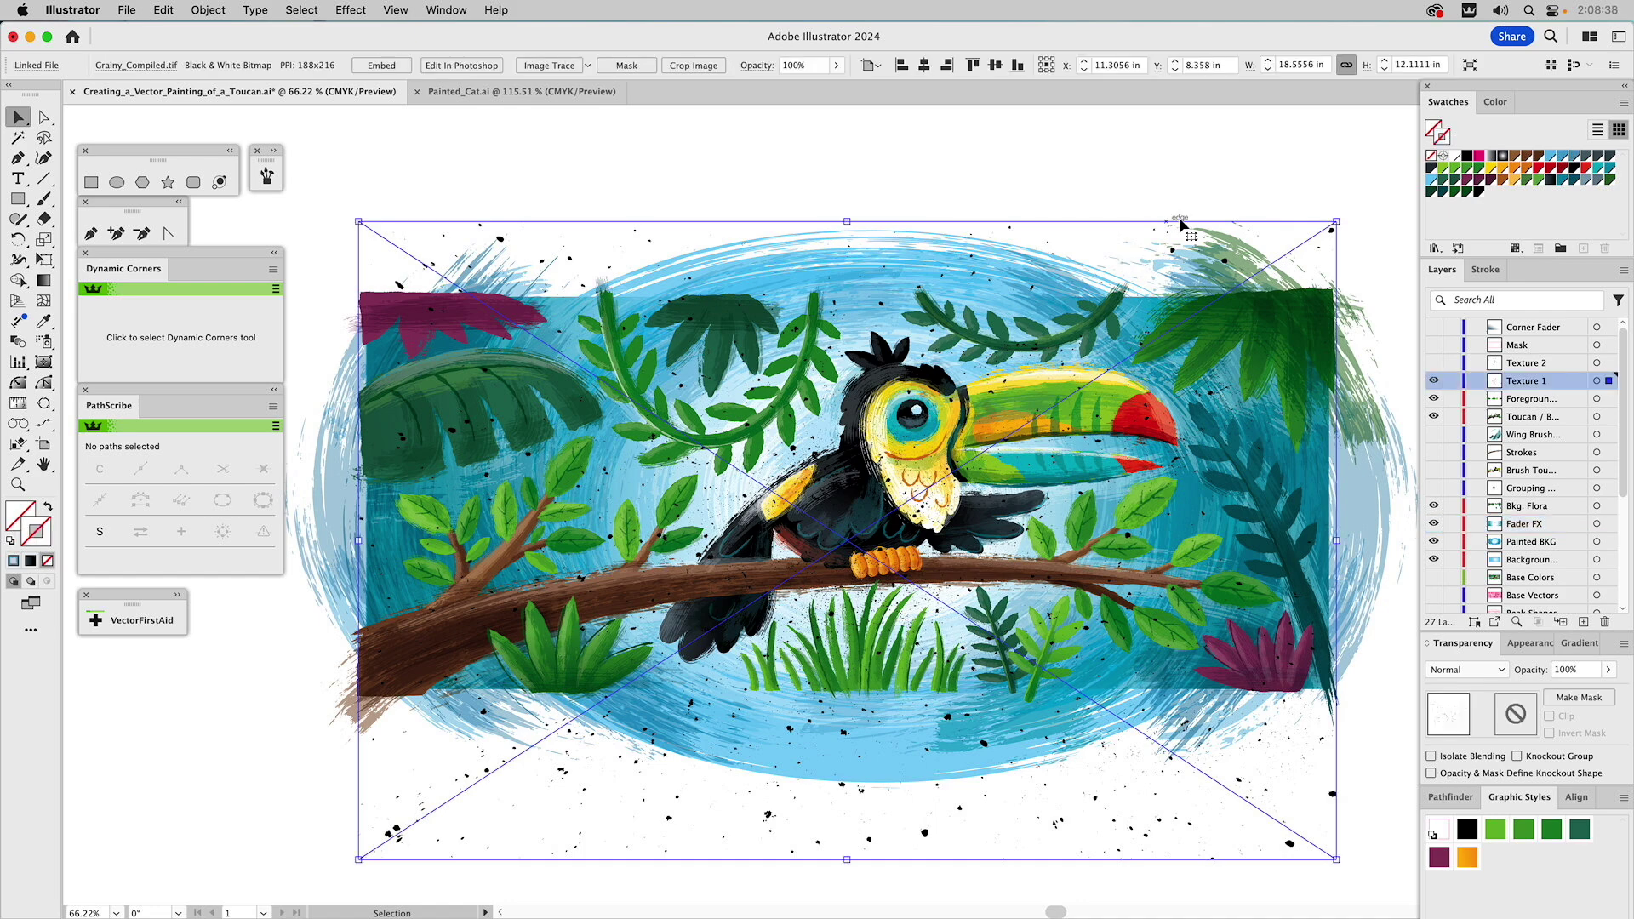
left_click(1597, 173)
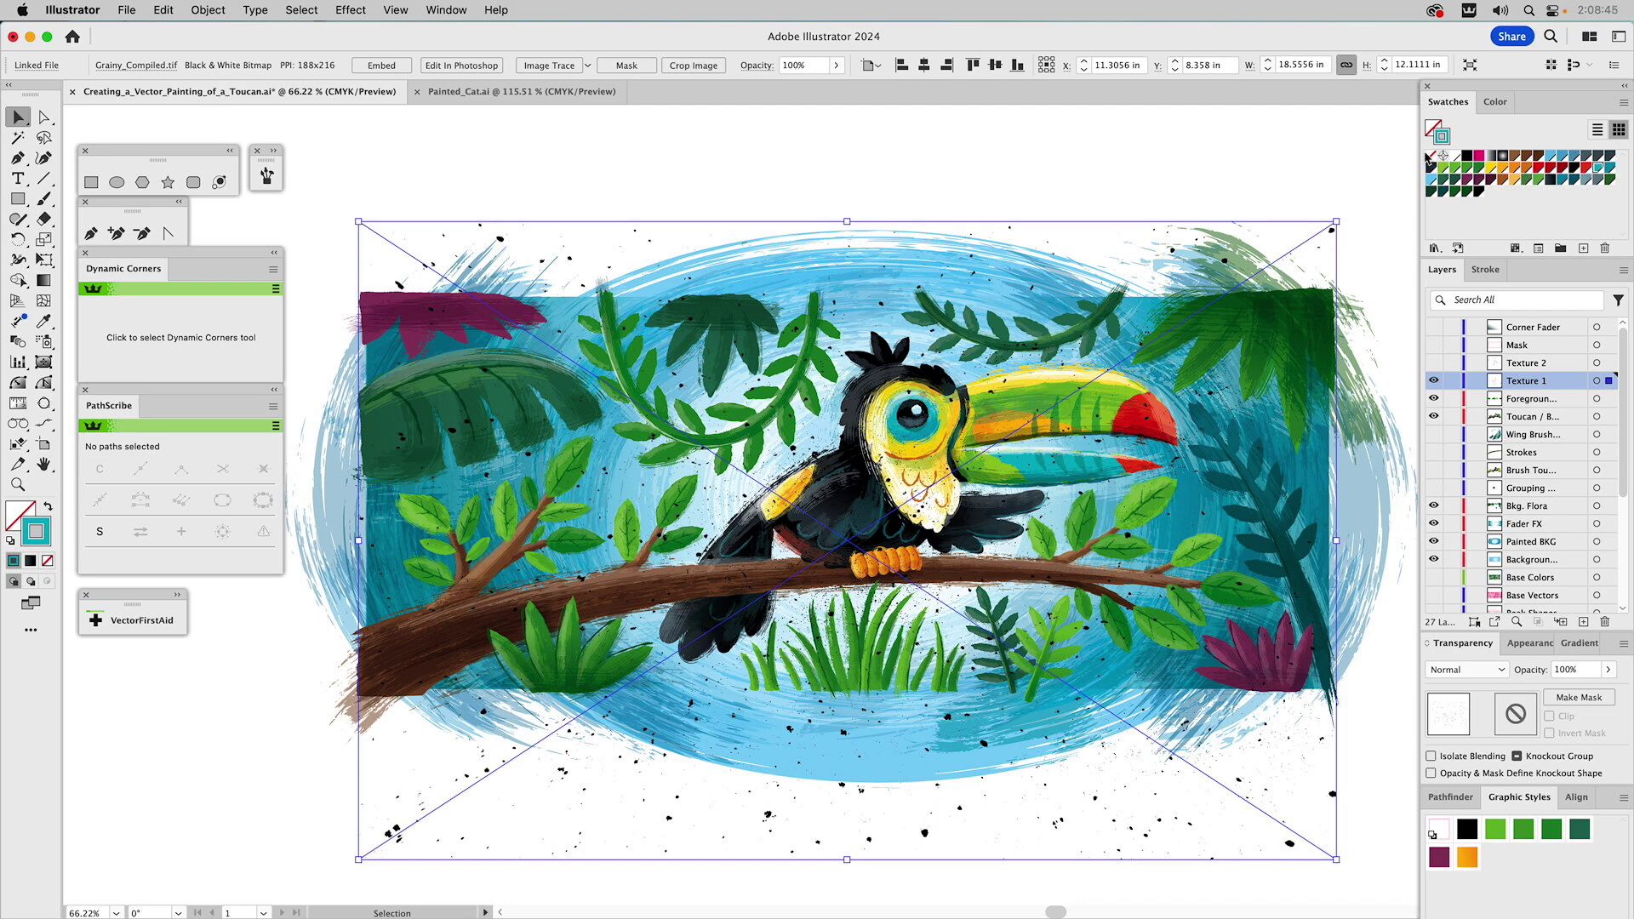
left_click(1431, 157)
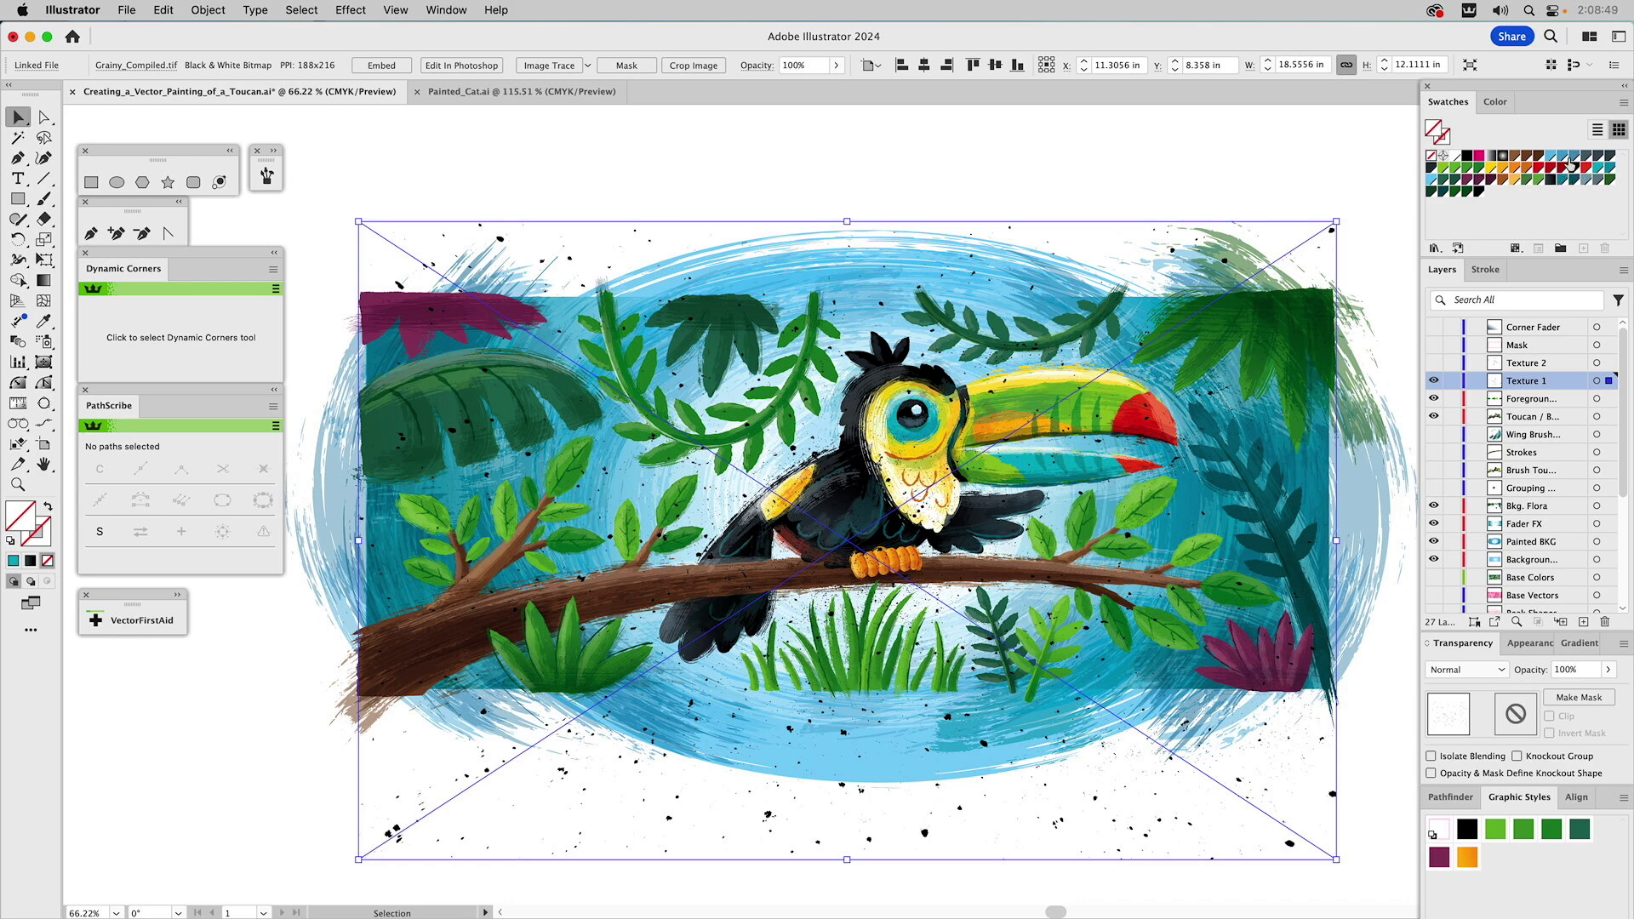
left_click(1599, 168)
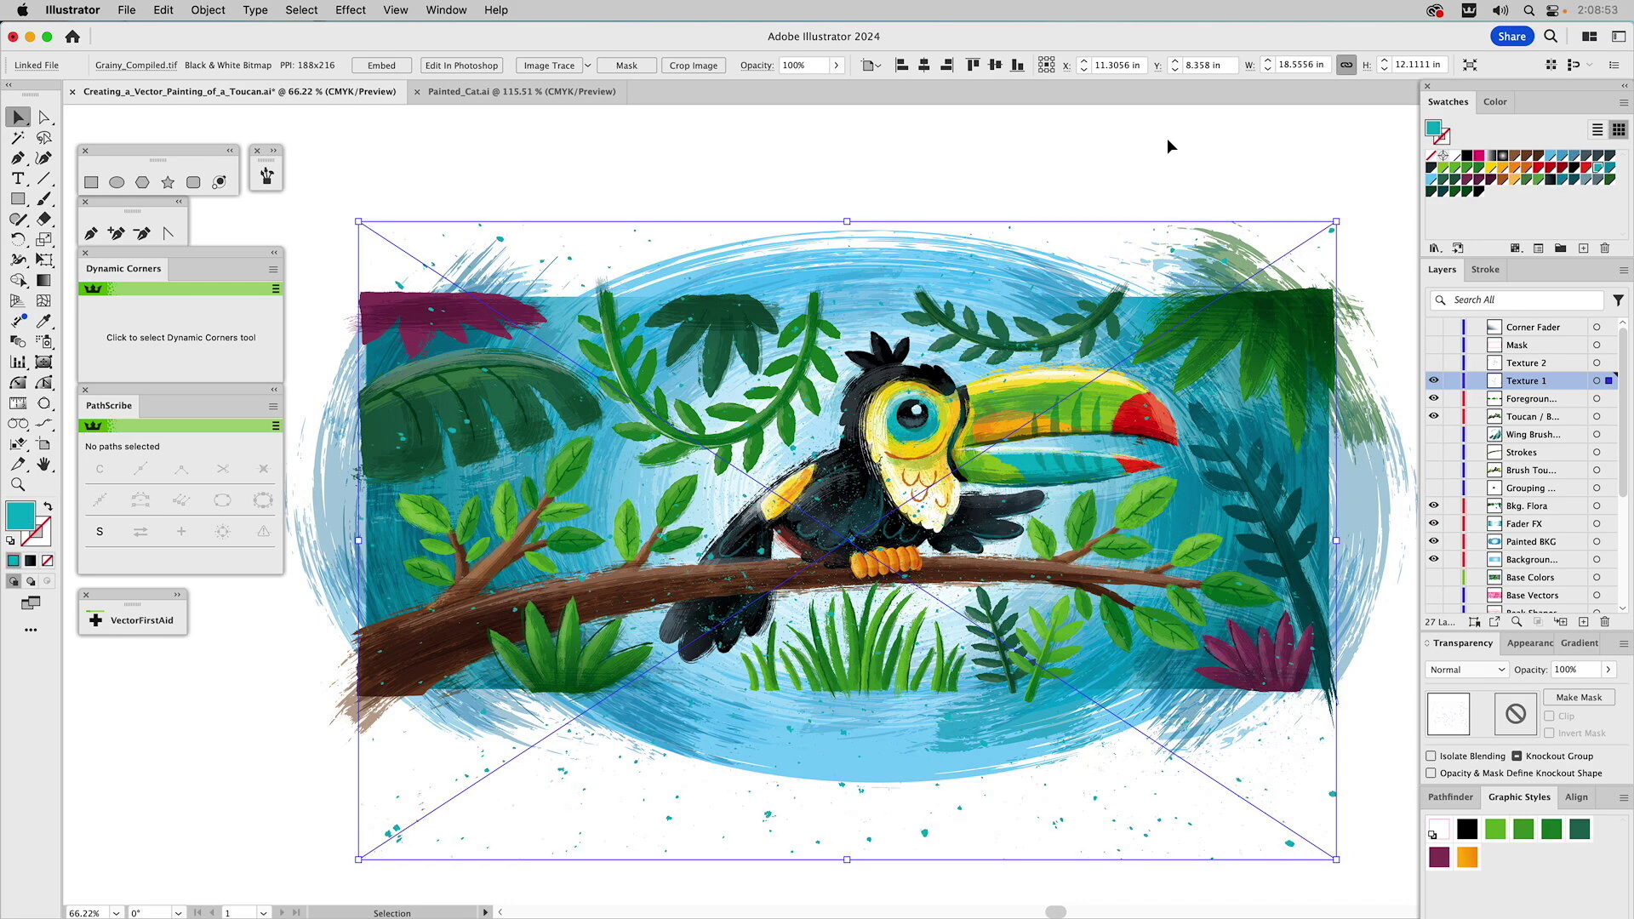
left_click(1566, 671)
type("60")
key("Return")
left_click(1003, 143)
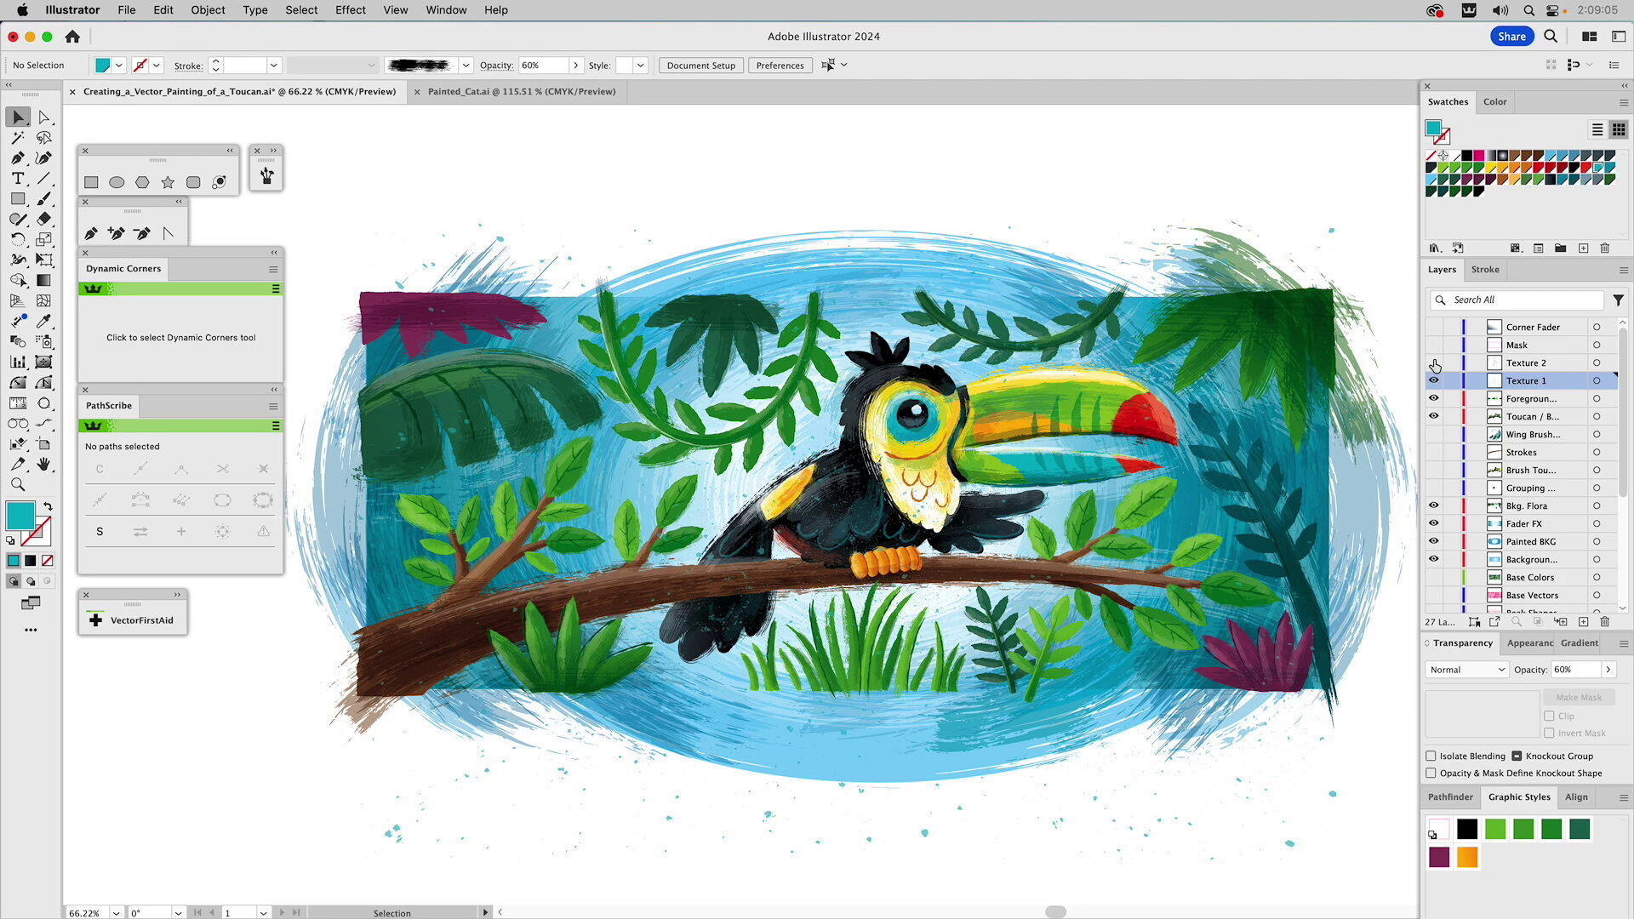
Show the Texture 2 layer, fill its linked splatter image with white and set its opacity to 35%.
left_click(1434, 363)
left_click(1150, 171)
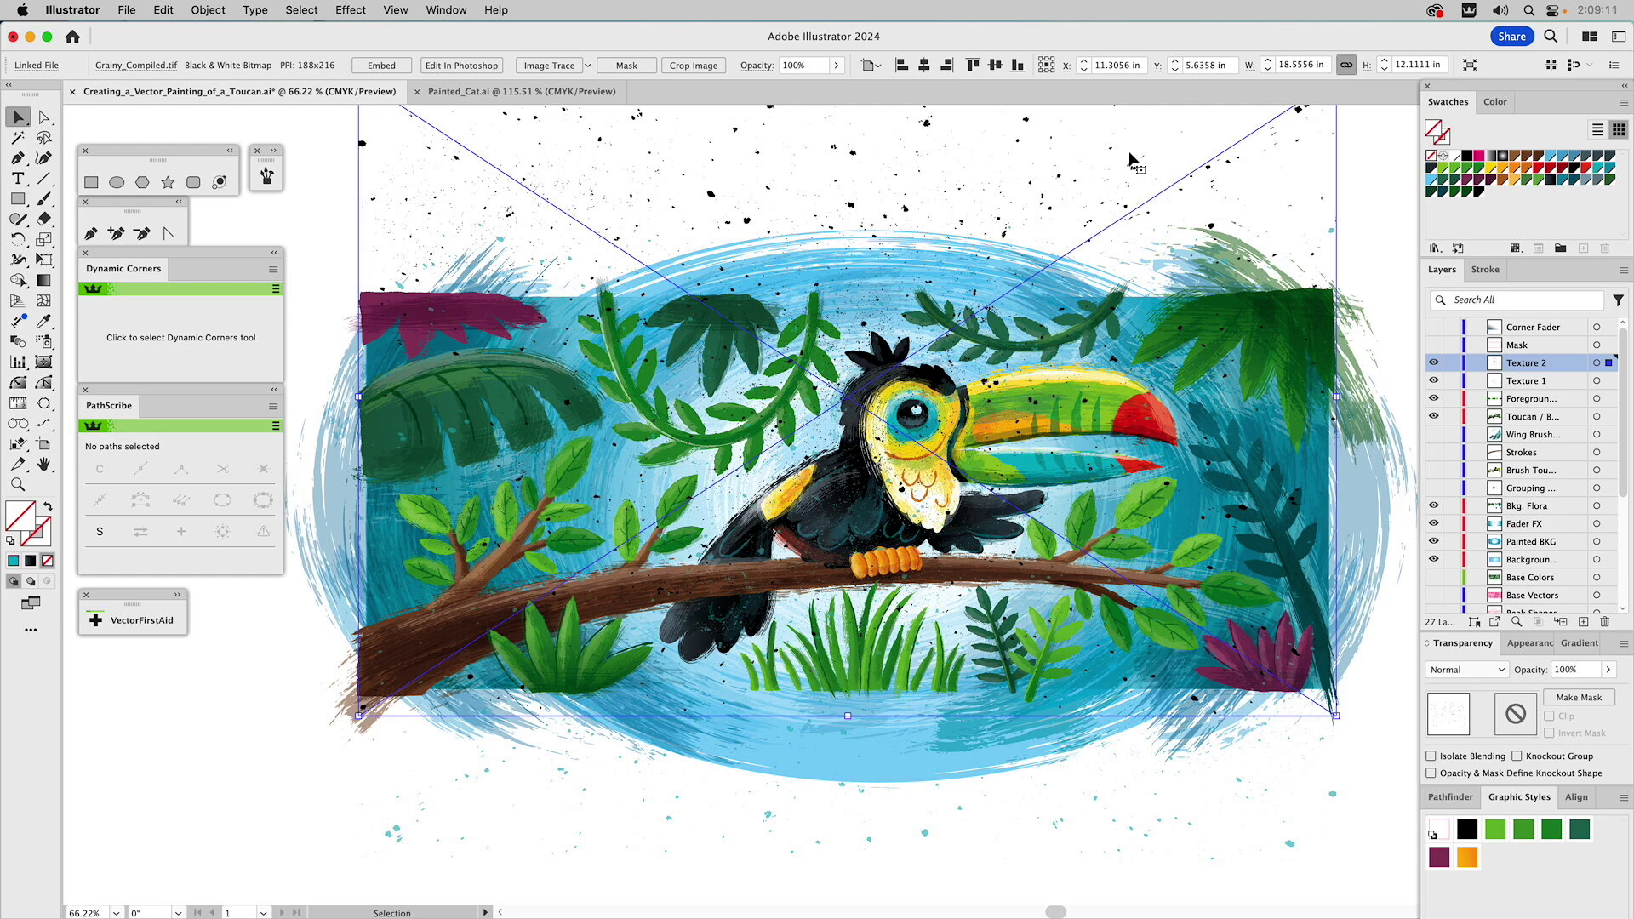
left_click(1455, 157)
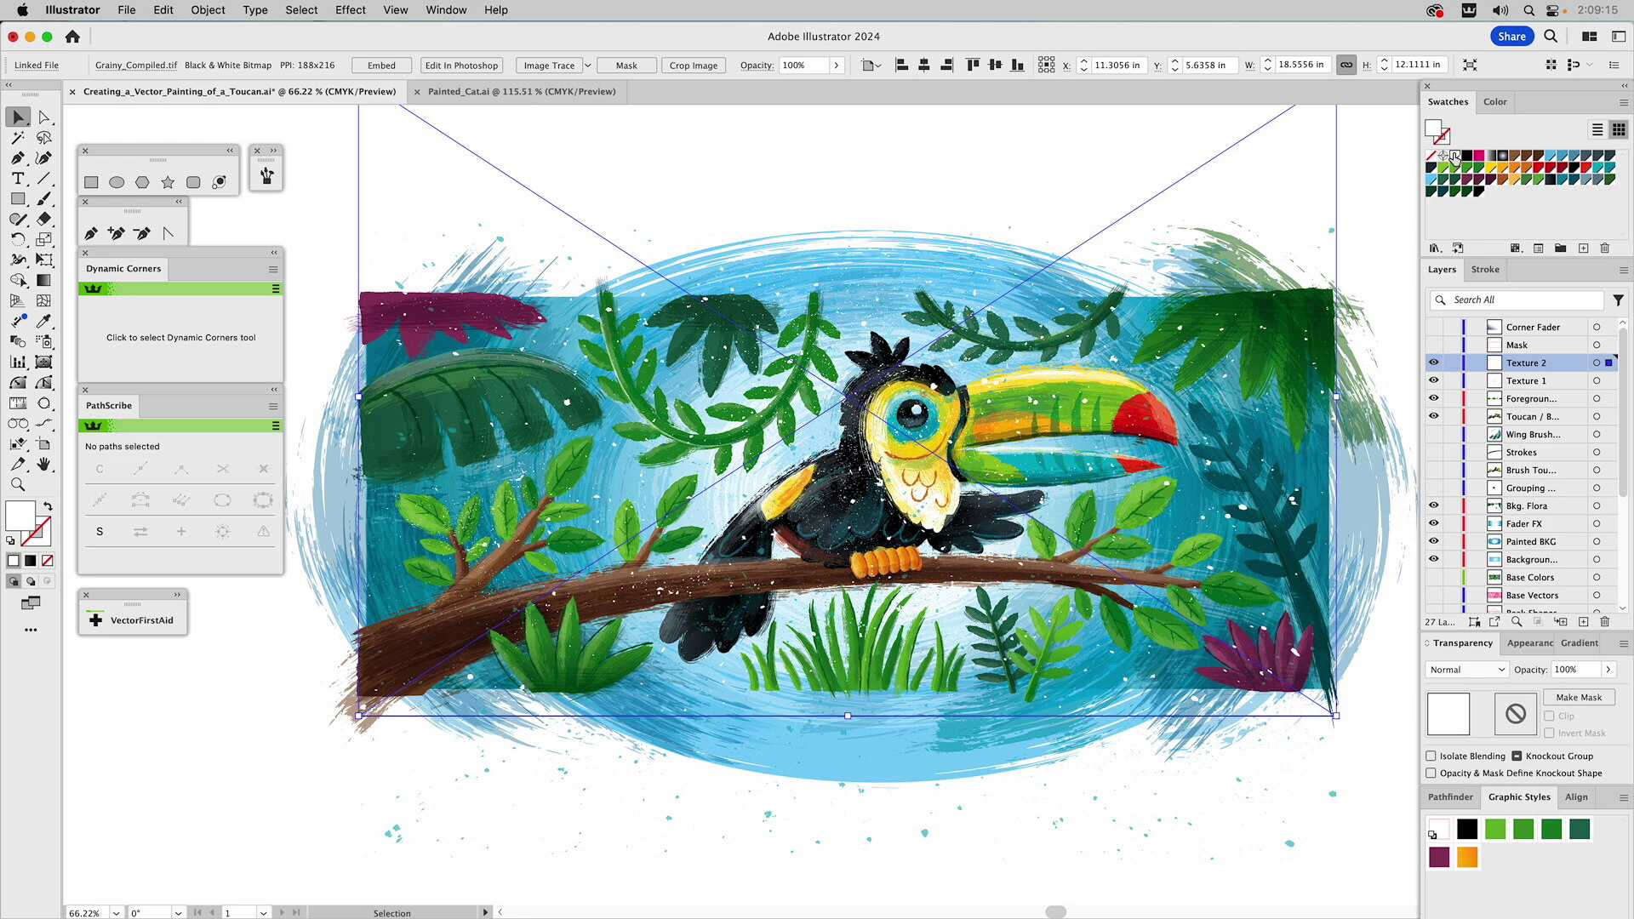
left_click(1570, 670)
type("35")
key("Return")
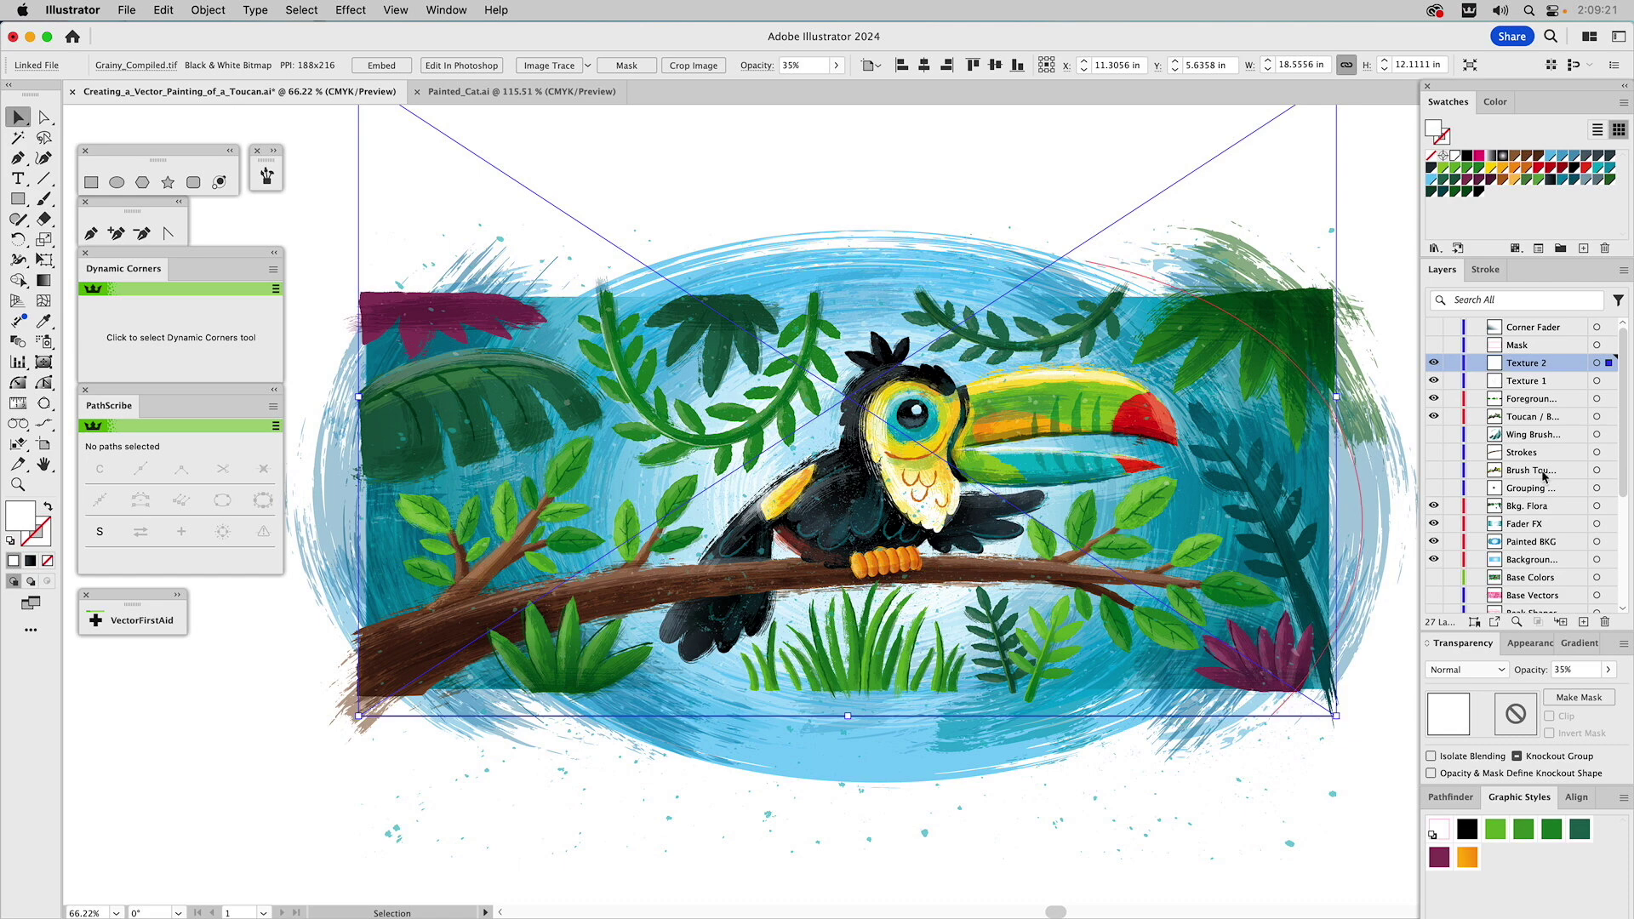
left_click(300, 223)
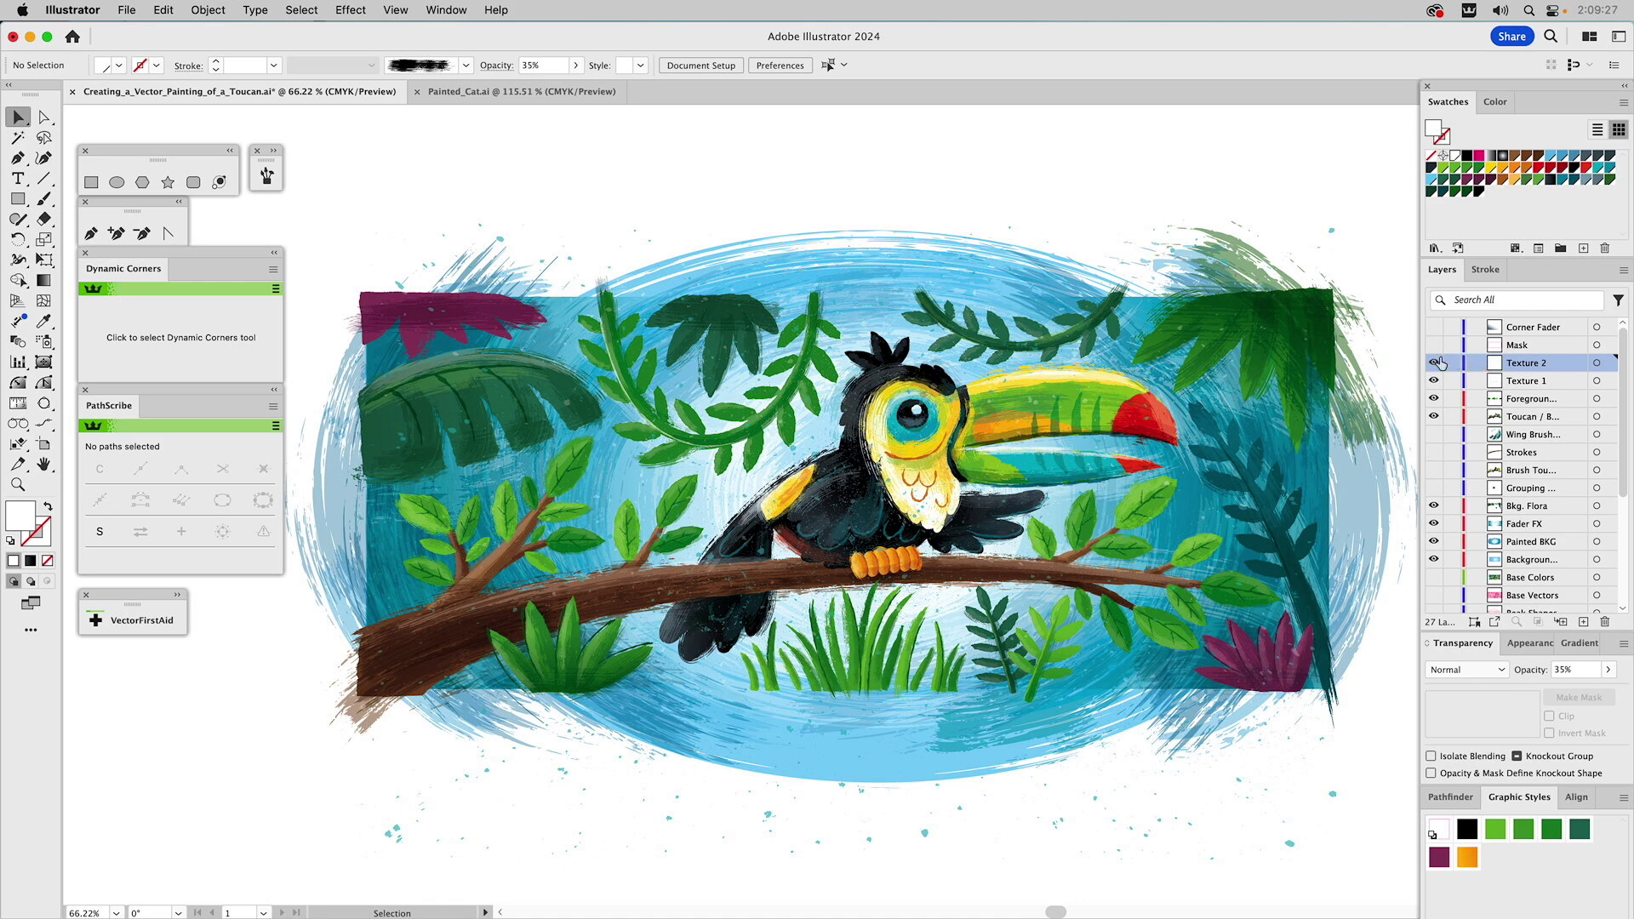
Examine the splatter textures up close on the toucan's head, beak, wing and the surrounding leaves, then fit the artboard in view.
key("z")
left_click_drag(768, 355, 985, 562)
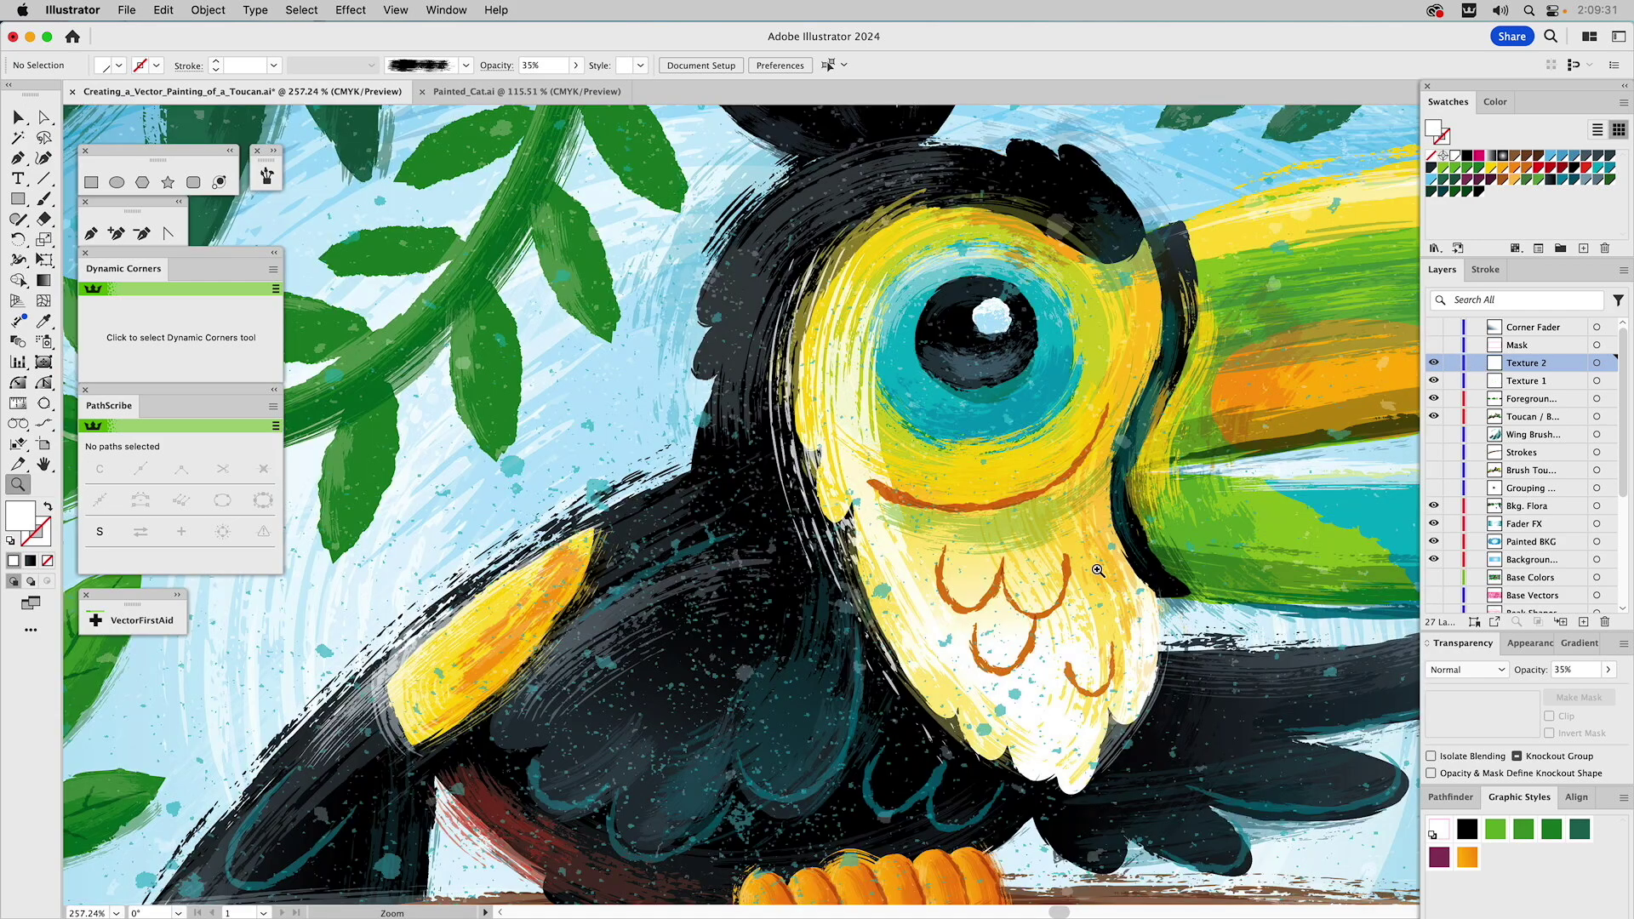
key("space")
left_click_drag(1271, 541, 1028, 622)
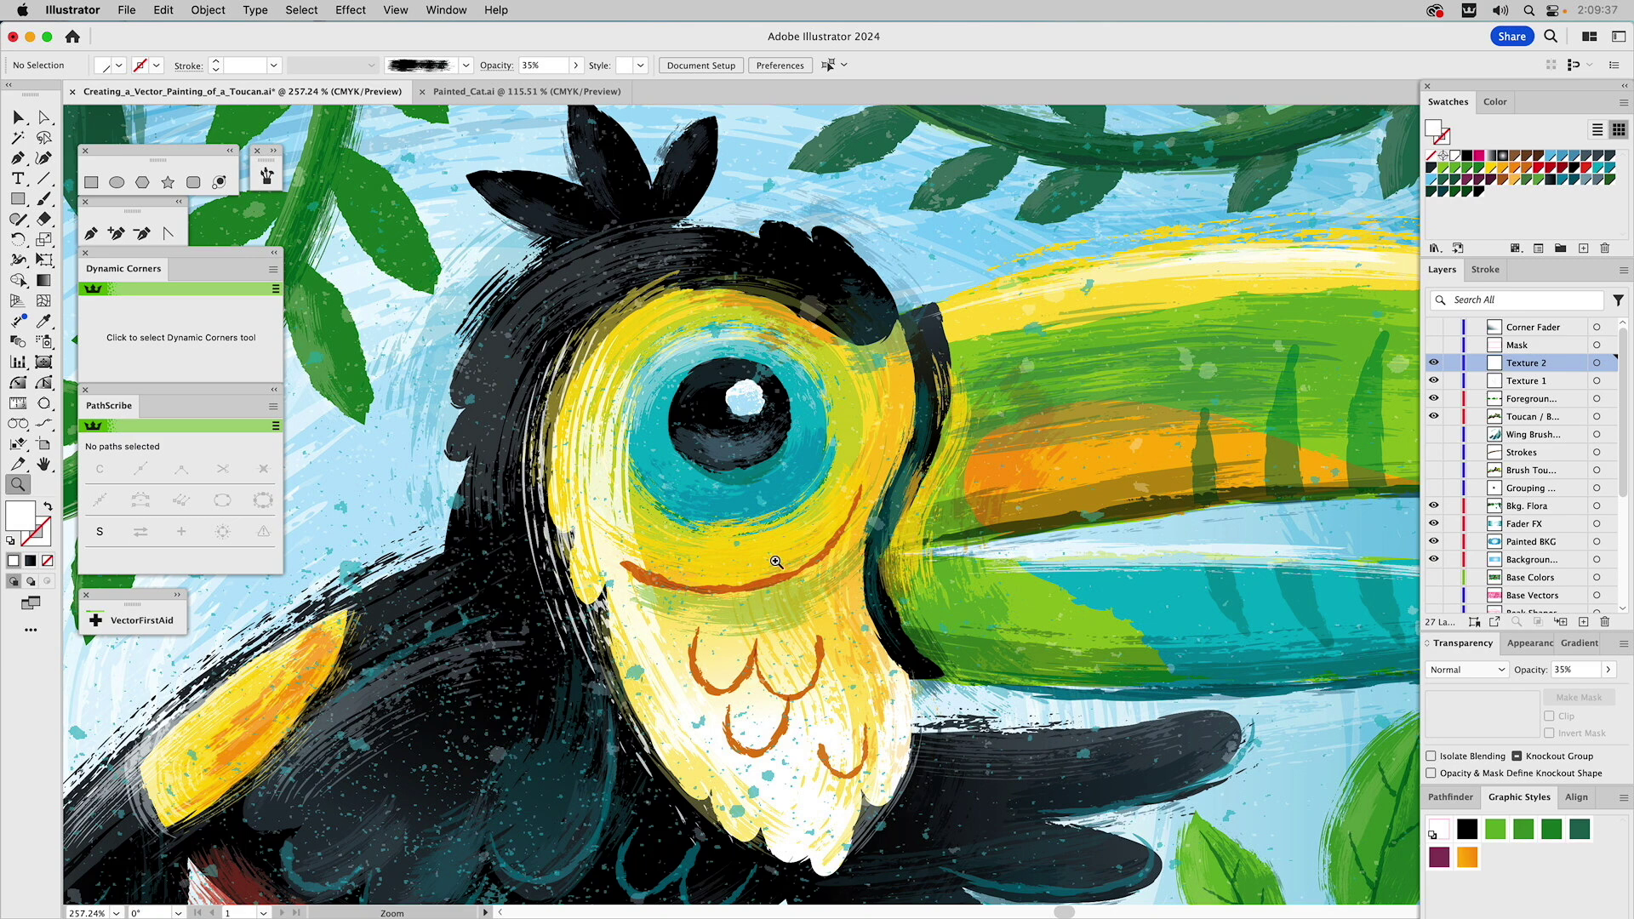
key("space")
left_click_drag(638, 568, 1203, 733)
left_click_drag(861, 653, 829, 626)
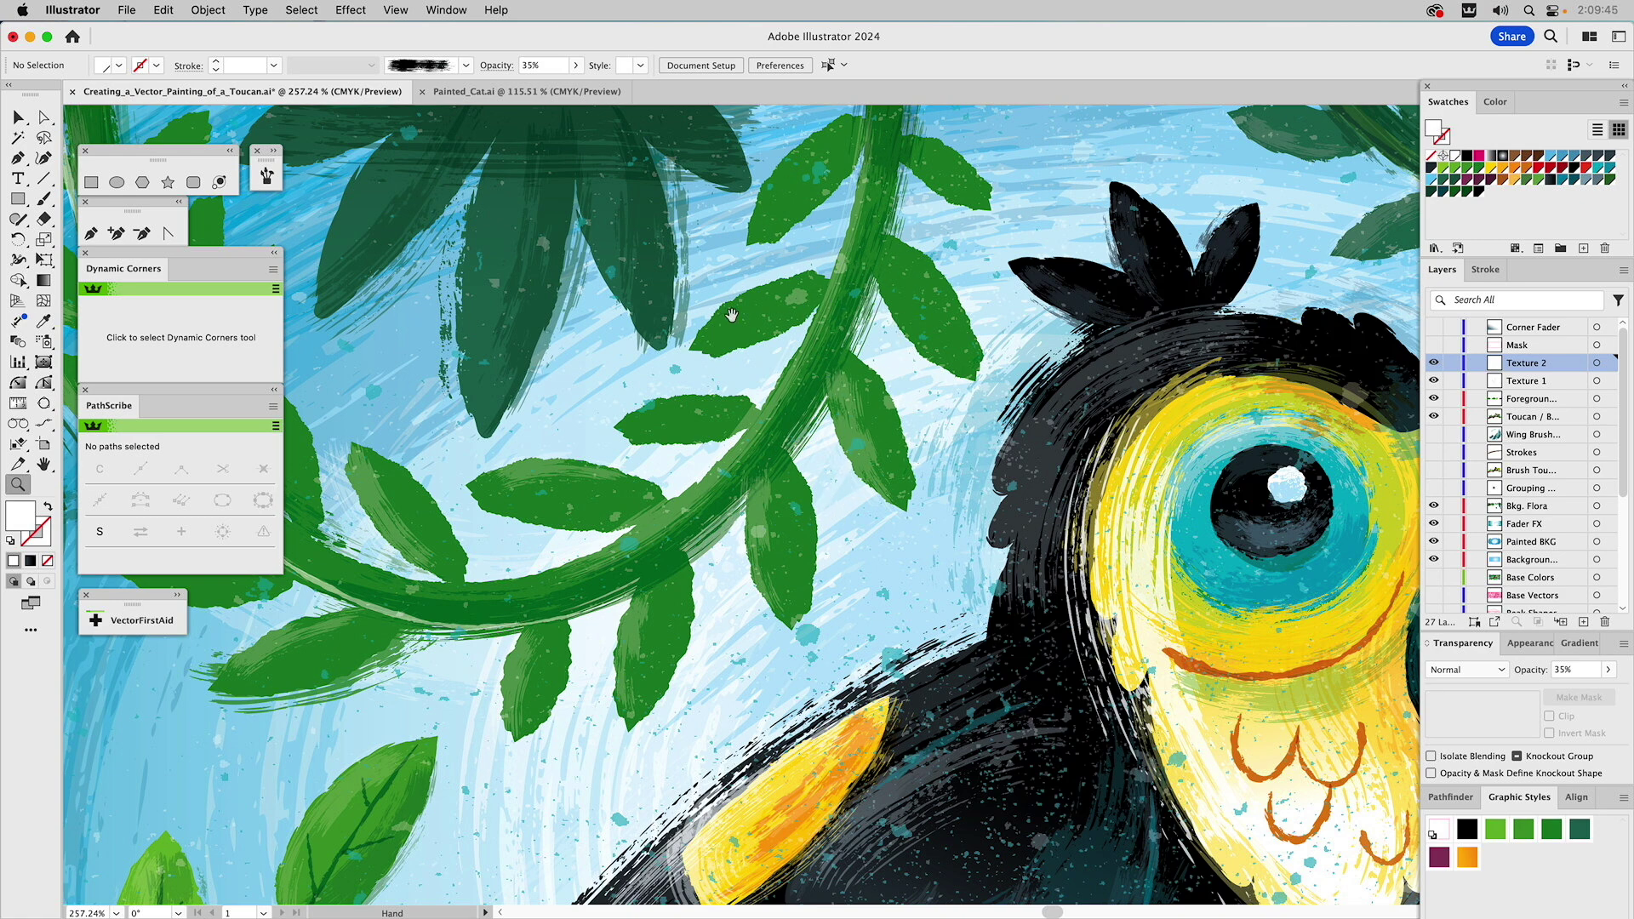
mouse_move(516, 662)
left_mouse_down()
mouse_move(894, 510)
mouse_move(1249, 334)
mouse_move(1072, 343)
mouse_move(689, 496)
left_mouse_up()
left_click_drag(1111, 389, 484, 437)
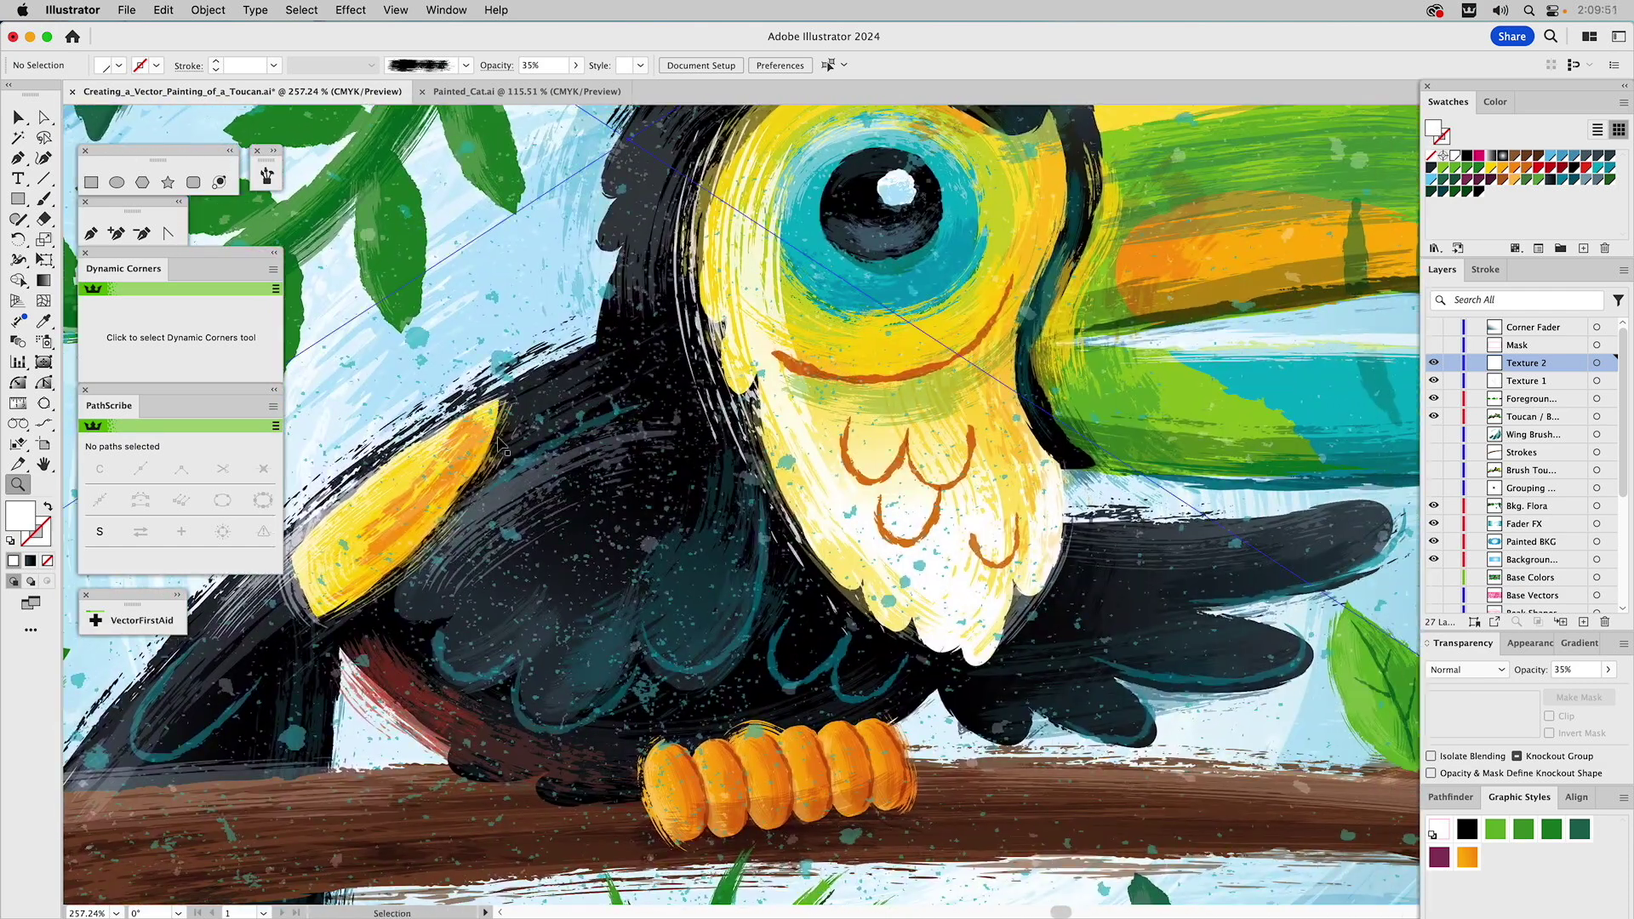
key("super+0")
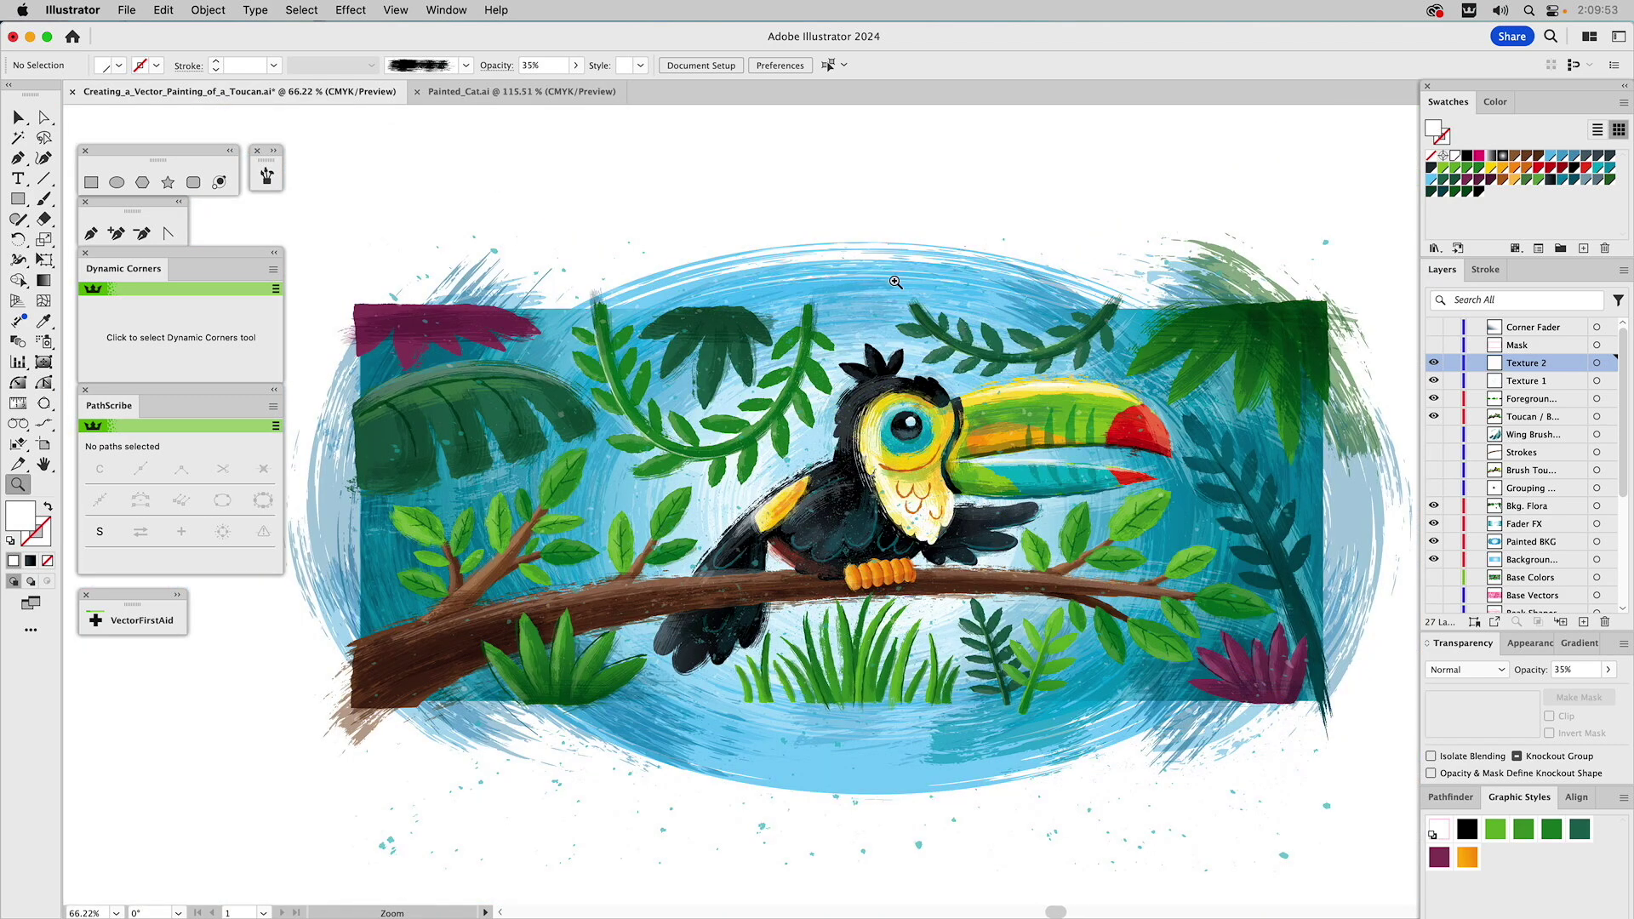
Show the Mask layer, select all visible artwork and clip it to the Mask layer's rectangle as a clipping mask on that layer.
left_click(1433, 345)
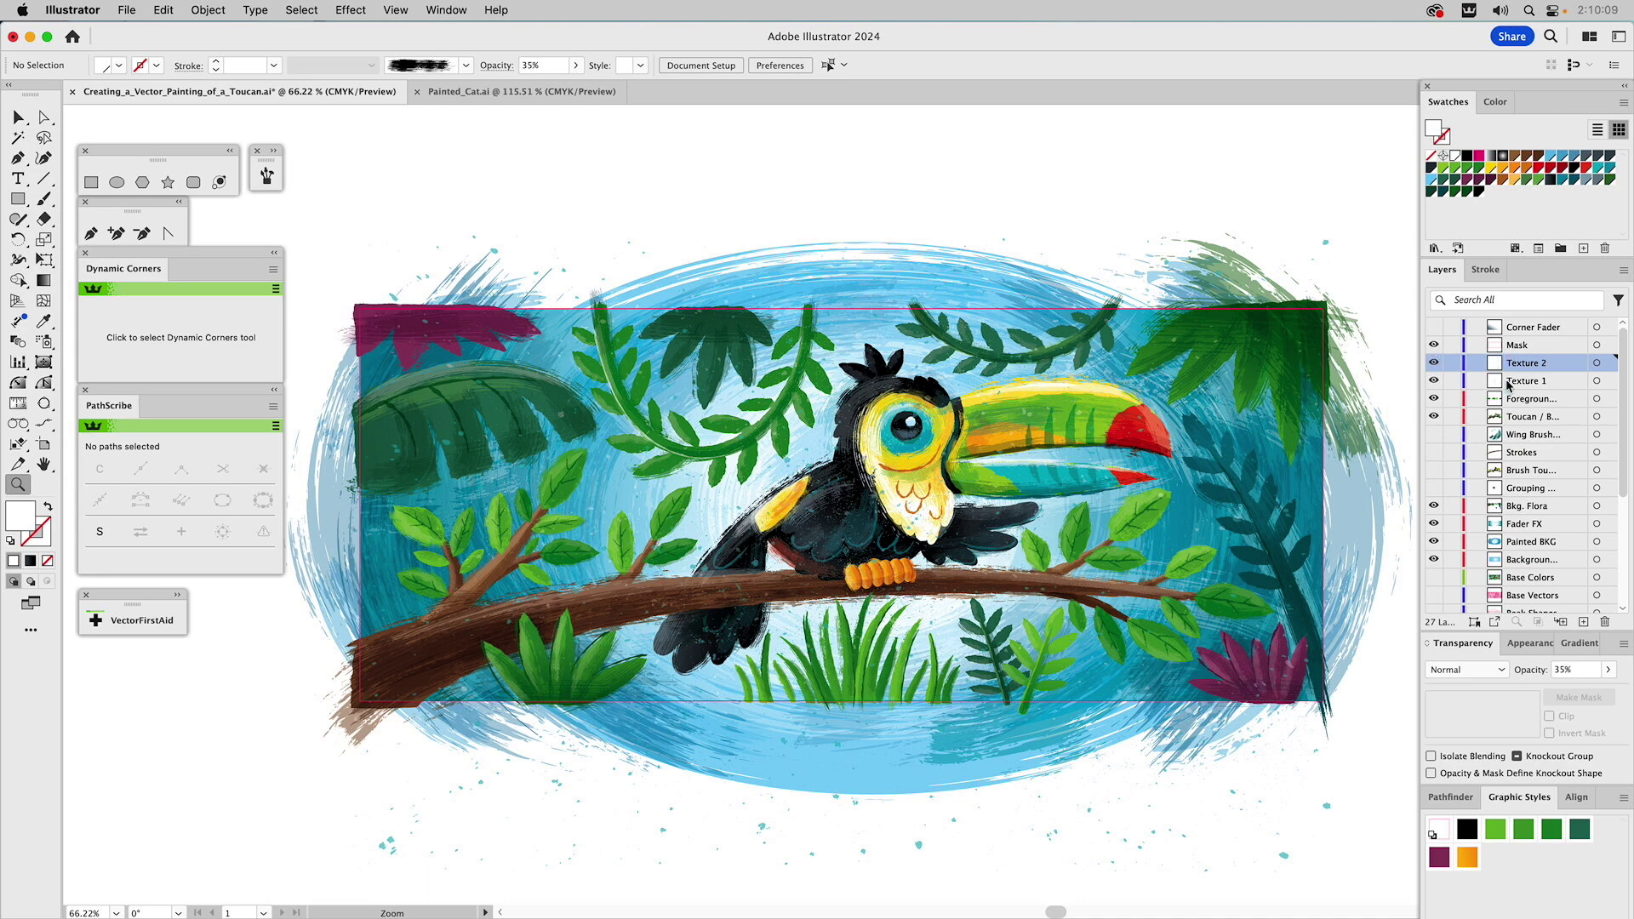
scroll(1496, 447, "down", 5)
scroll(1496, 447, "up", 5)
key("super+a")
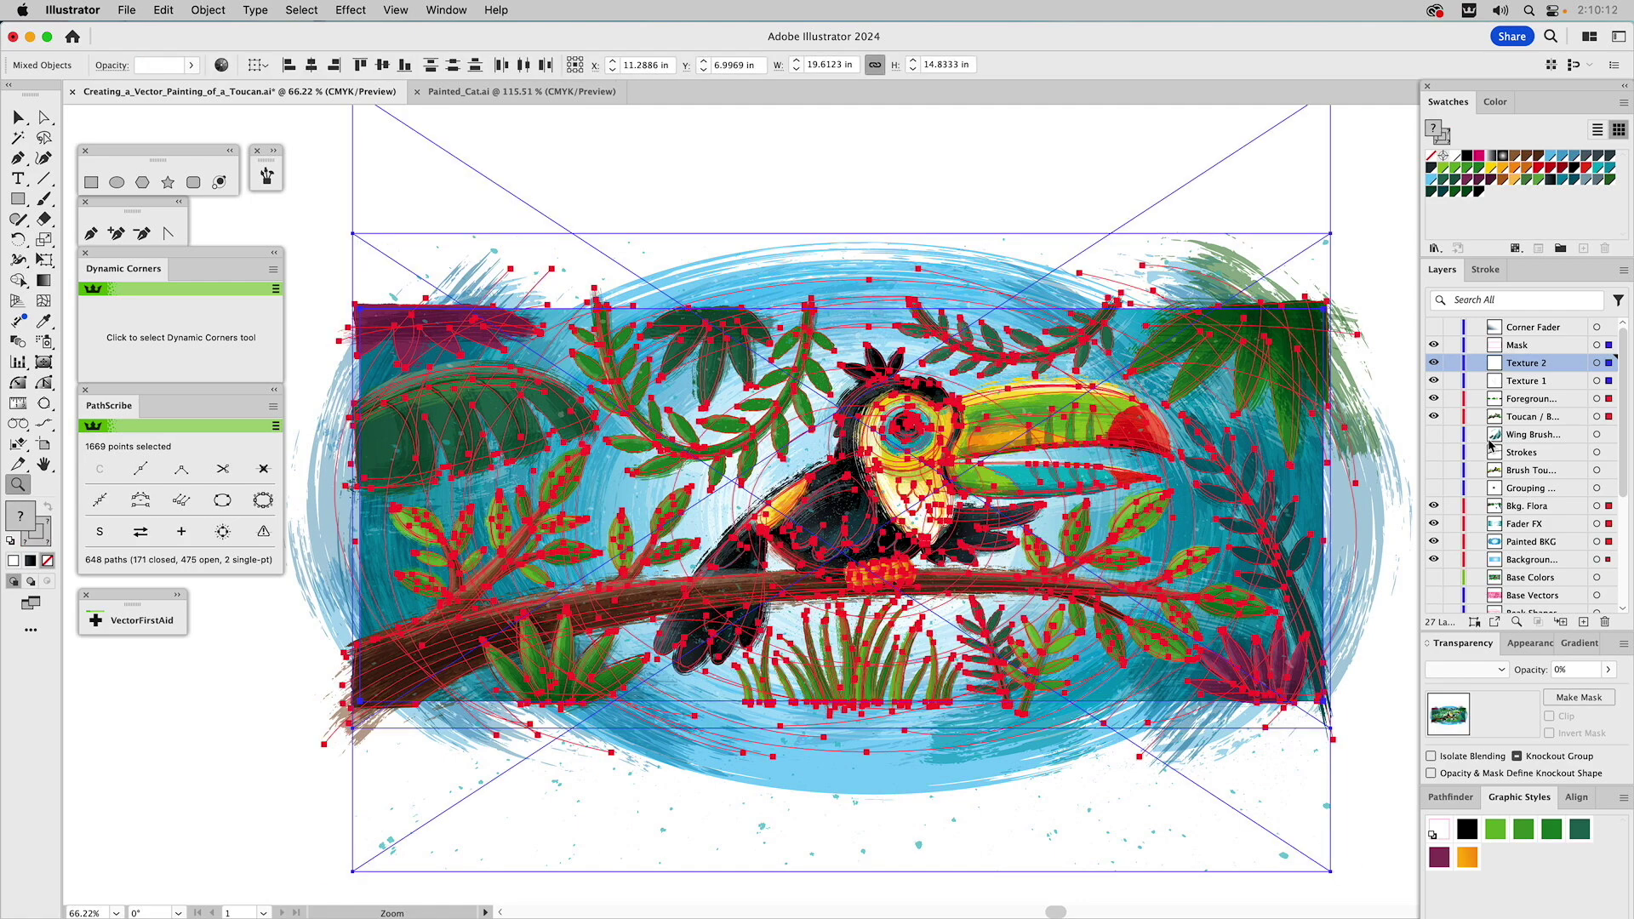
left_click(1520, 344)
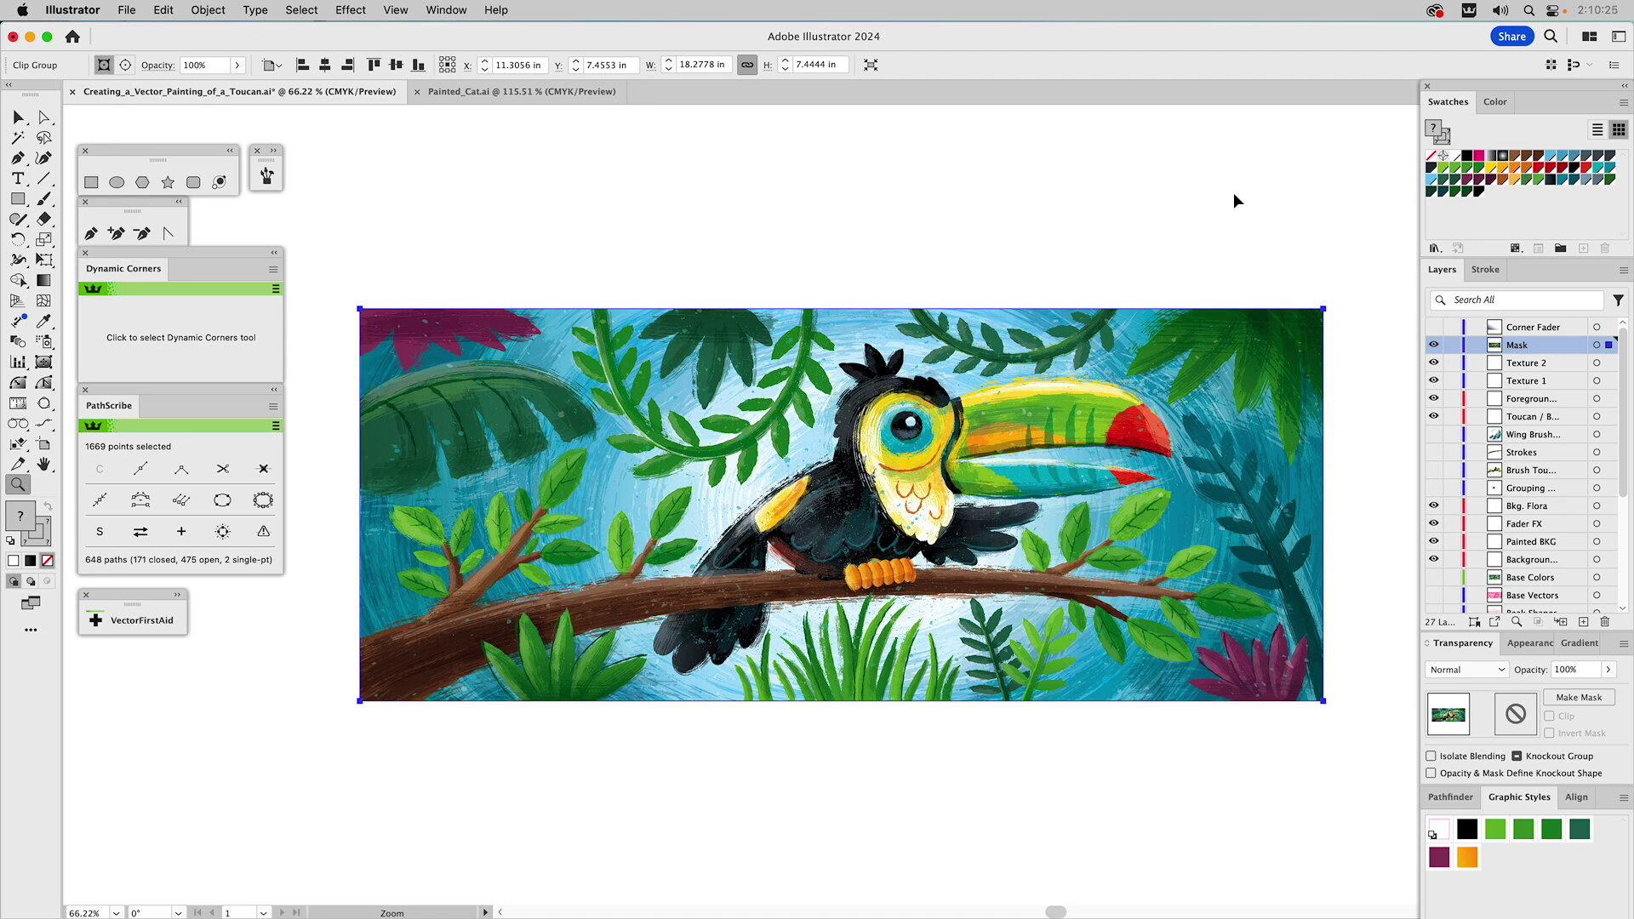
Show the Corner Fader layer and set its gradient rectangle's blending mode to Multiply, leaving nothing selected.
key("v")
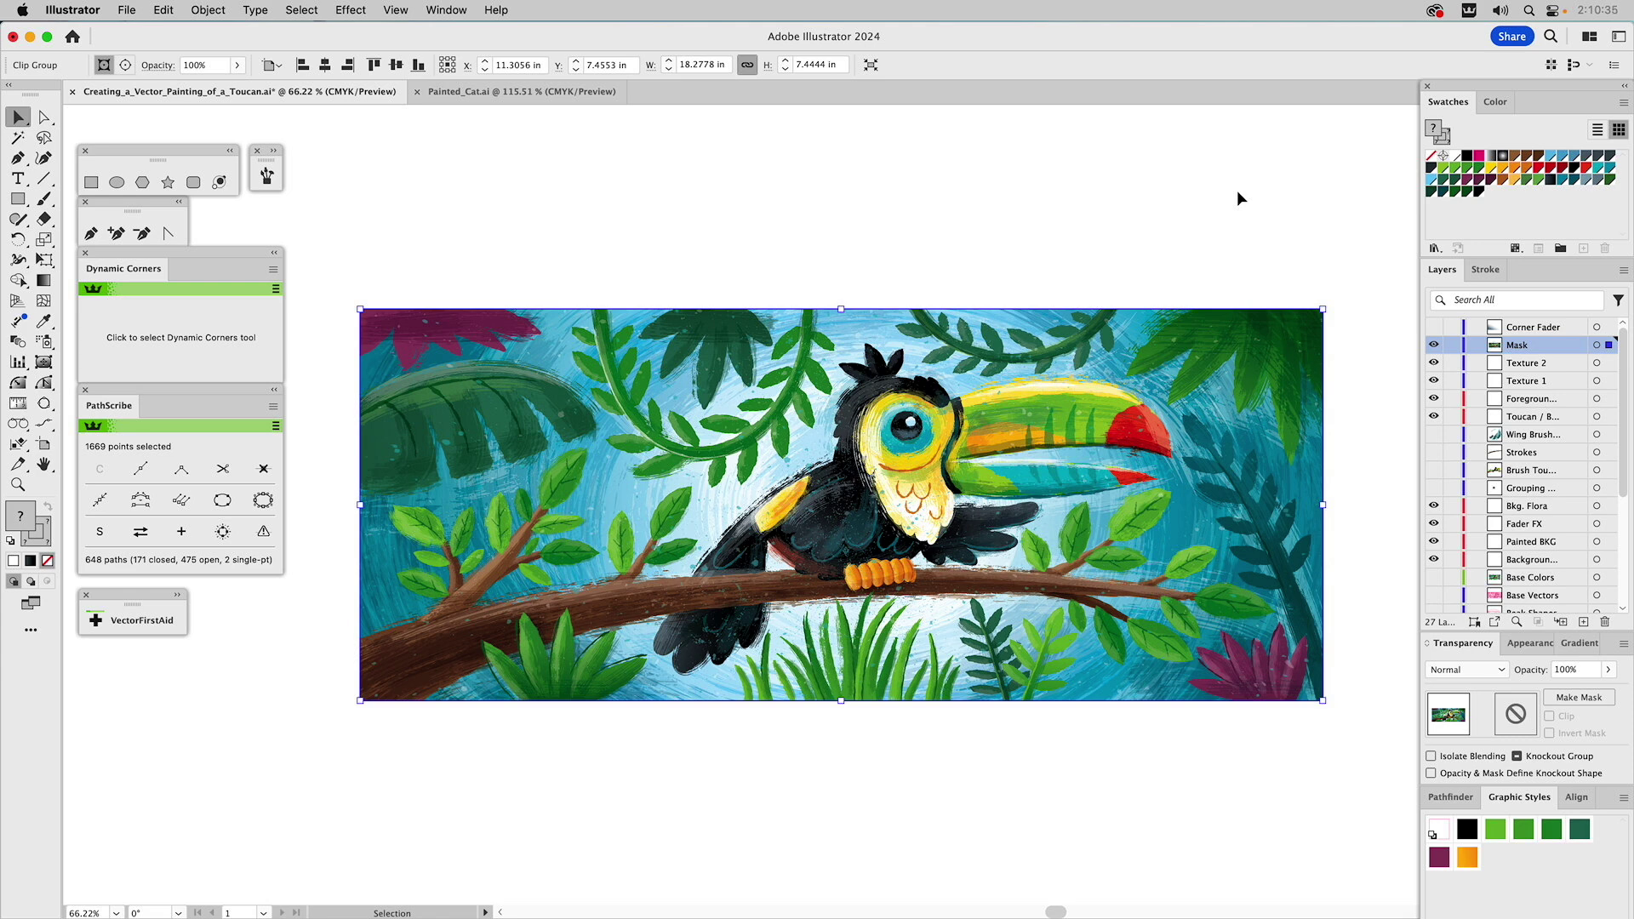
left_click(1164, 170)
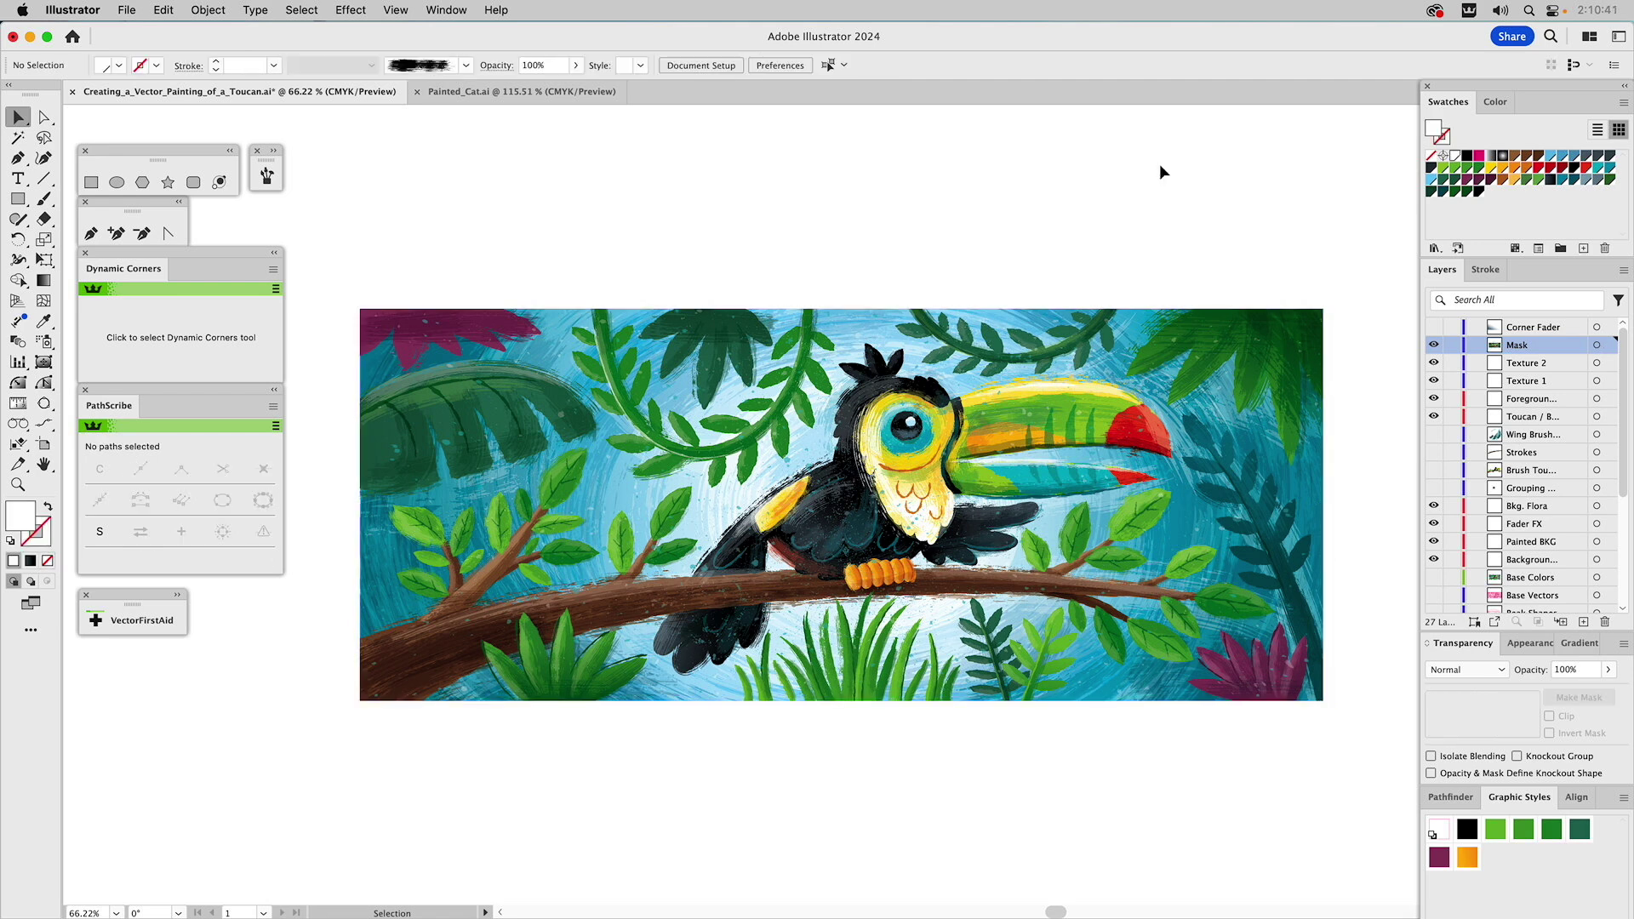
left_click(1433, 328)
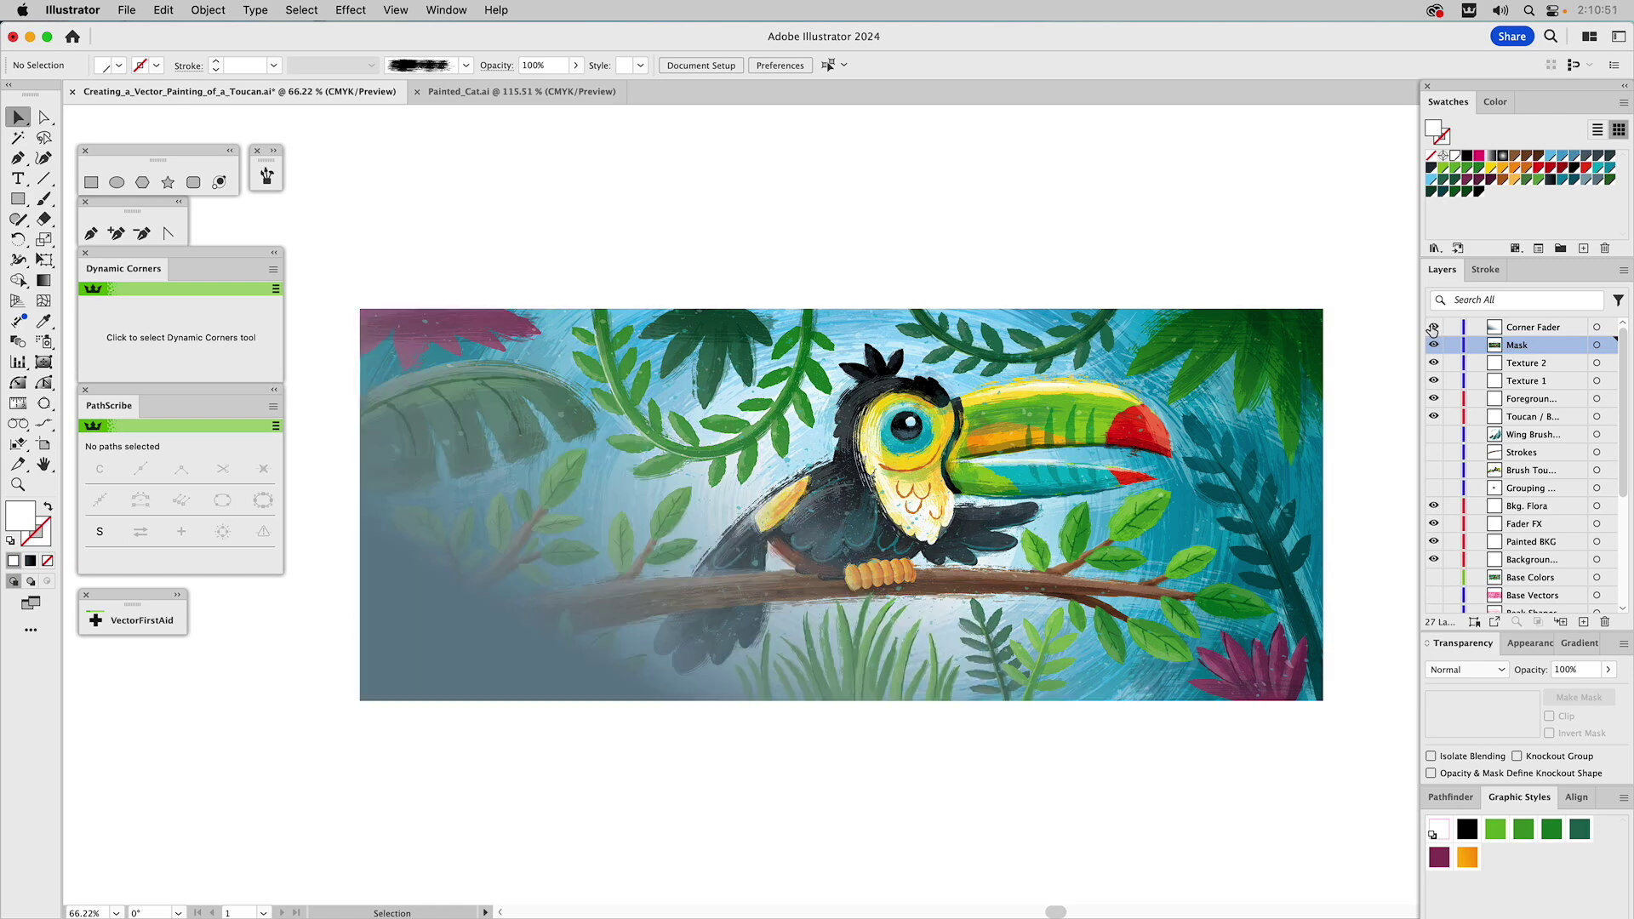
left_click(407, 657)
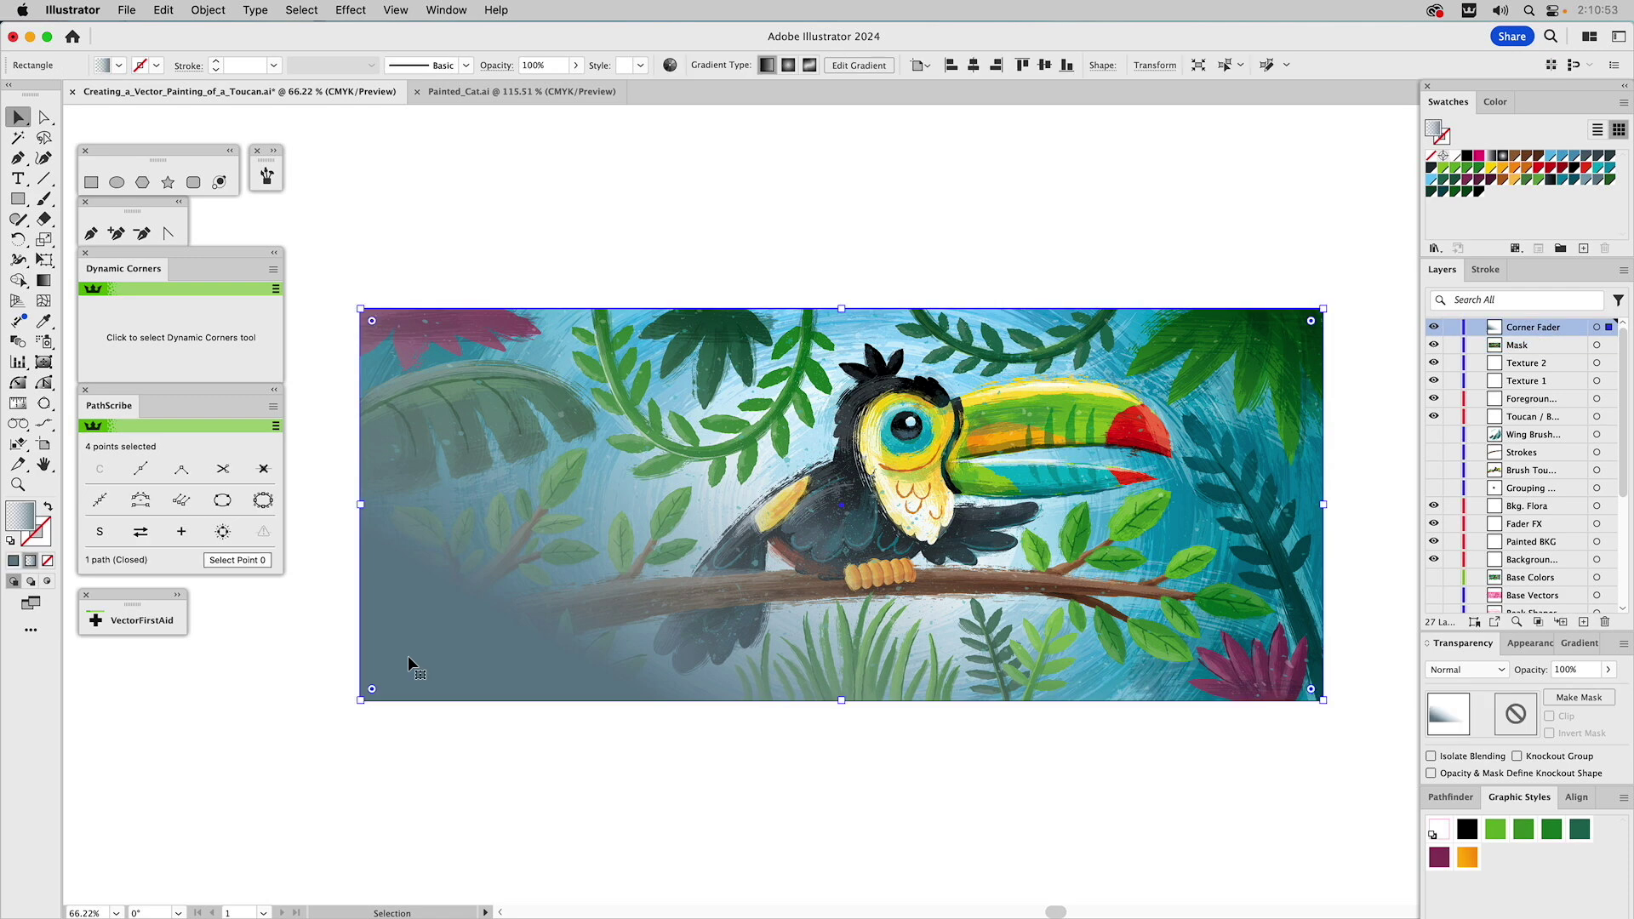
left_click(1478, 677)
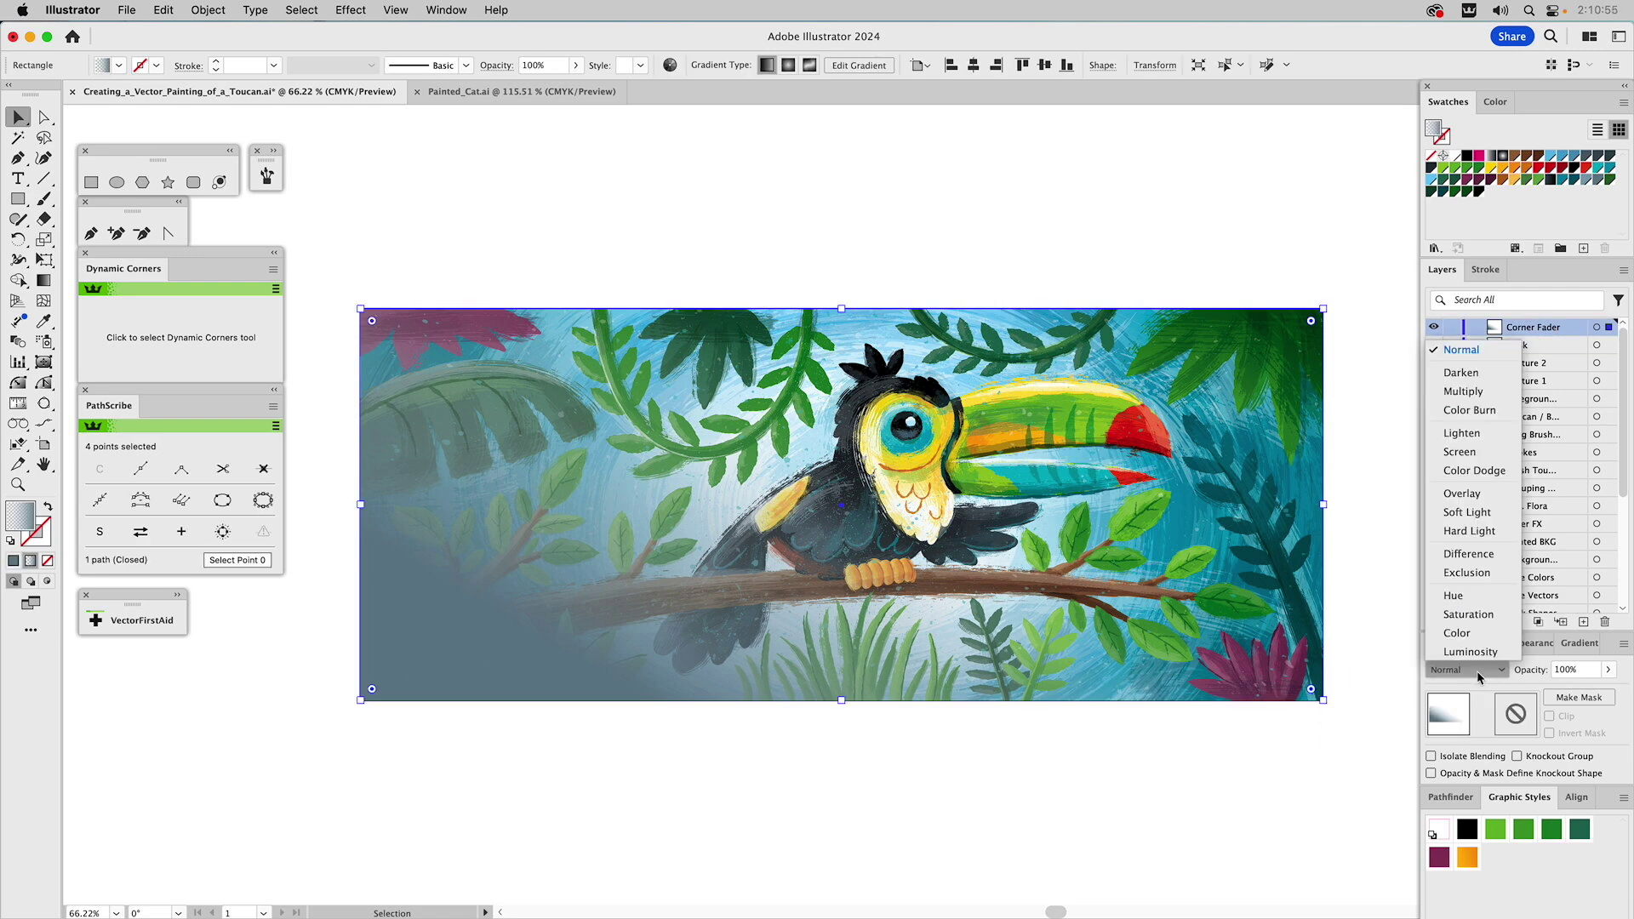
left_click(1464, 392)
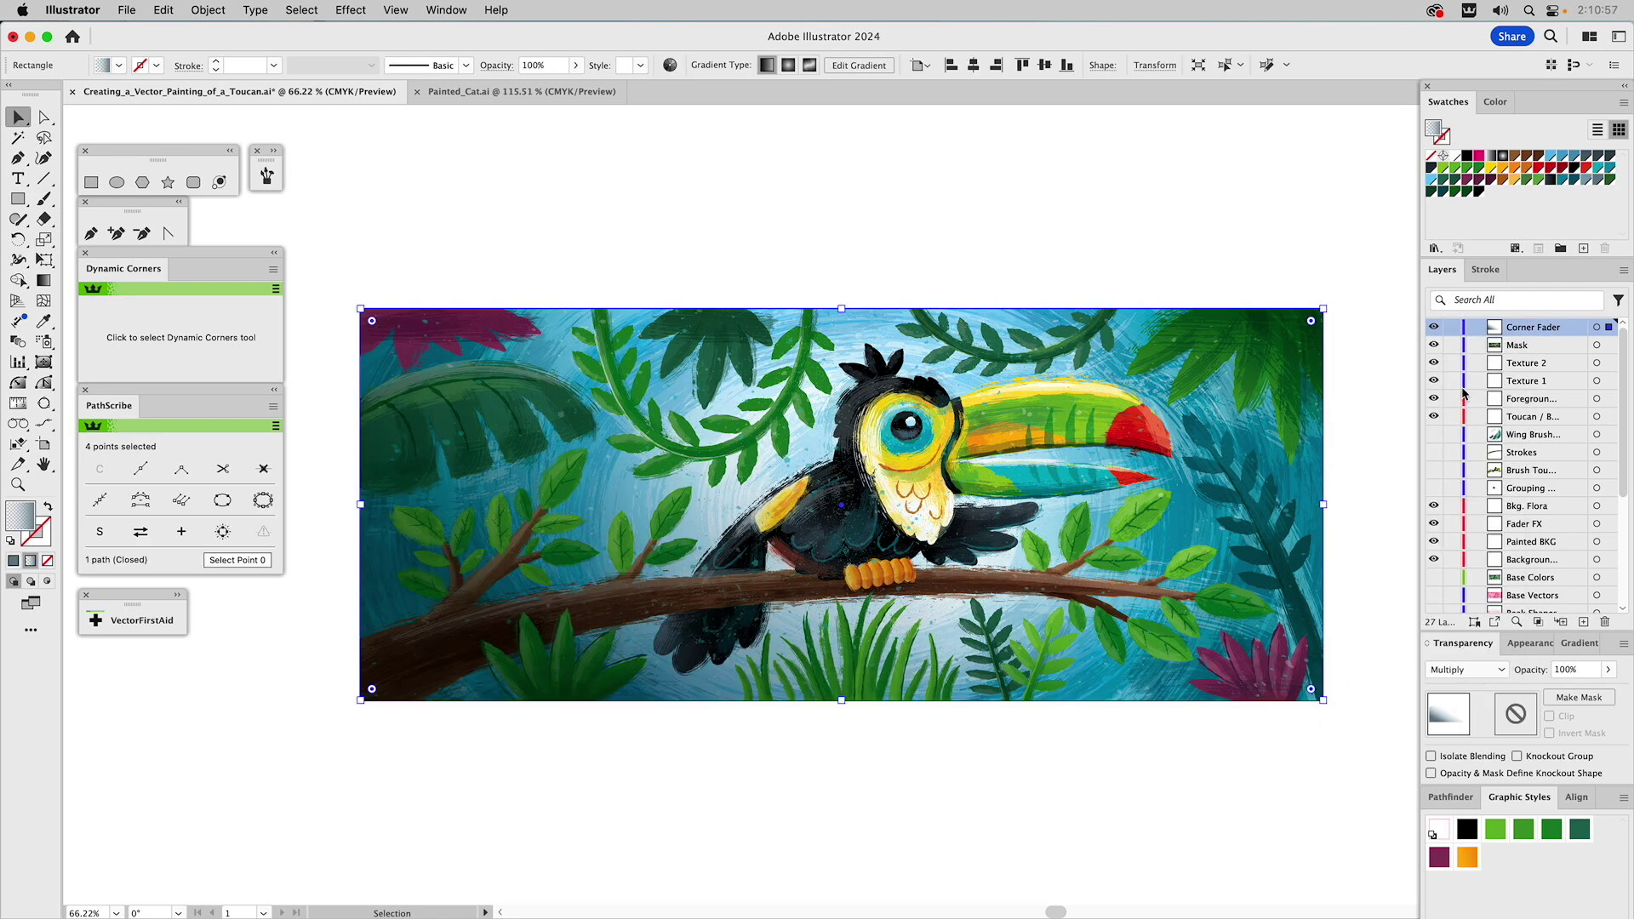
left_click(846, 158)
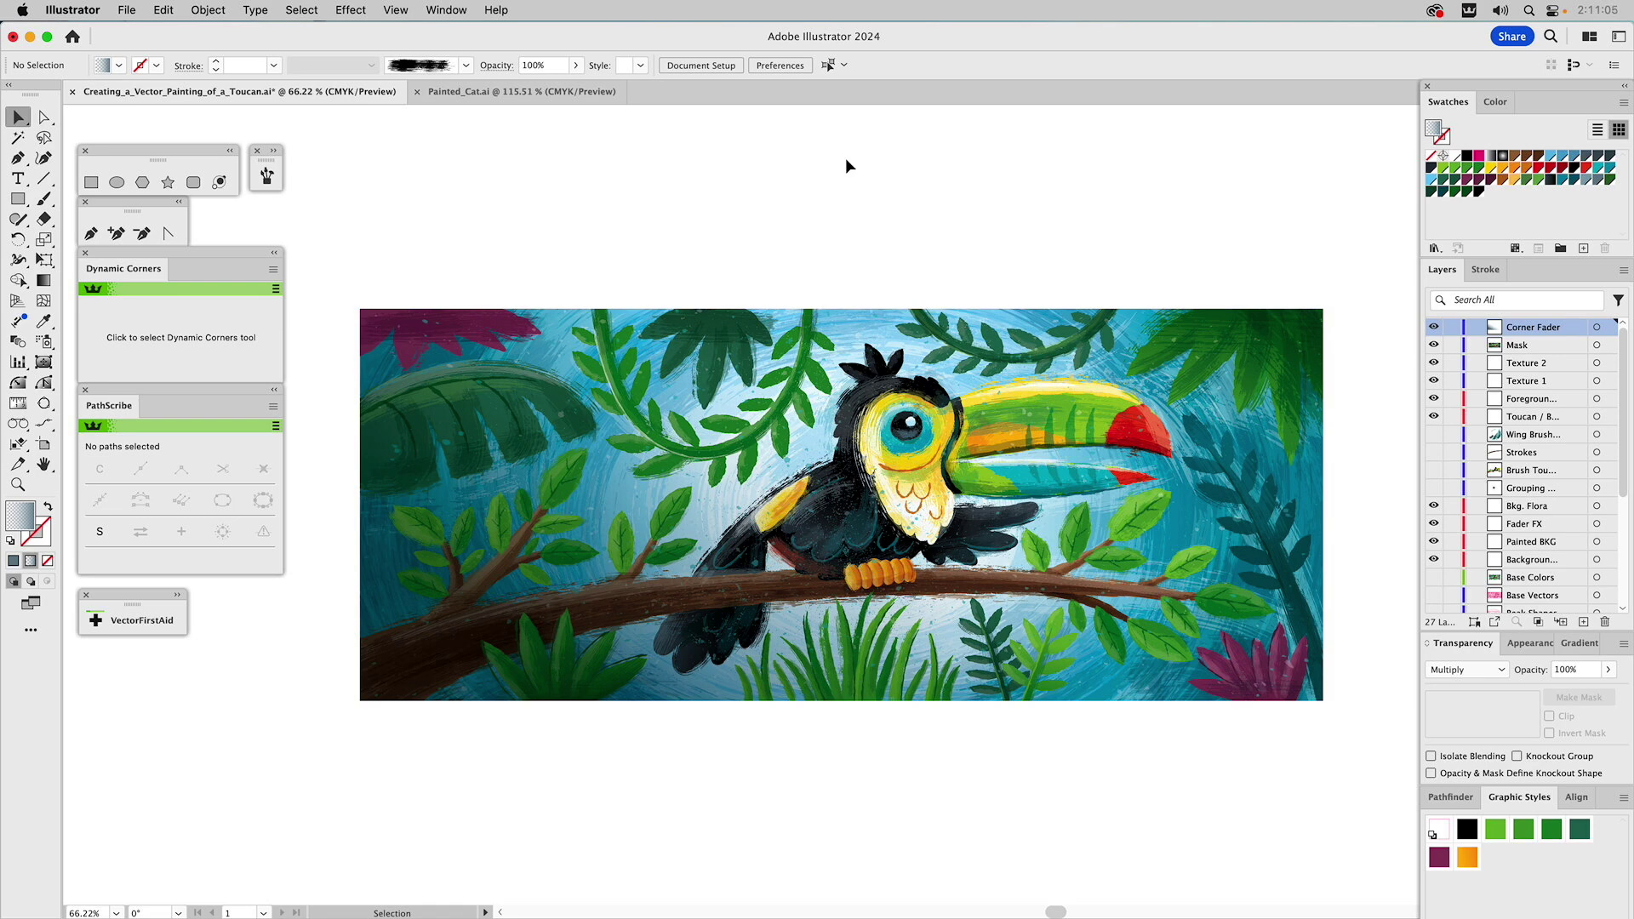
Inspect the Painted_Cat.ai document's paths in outline view, then return it to preview.
left_click(459, 91)
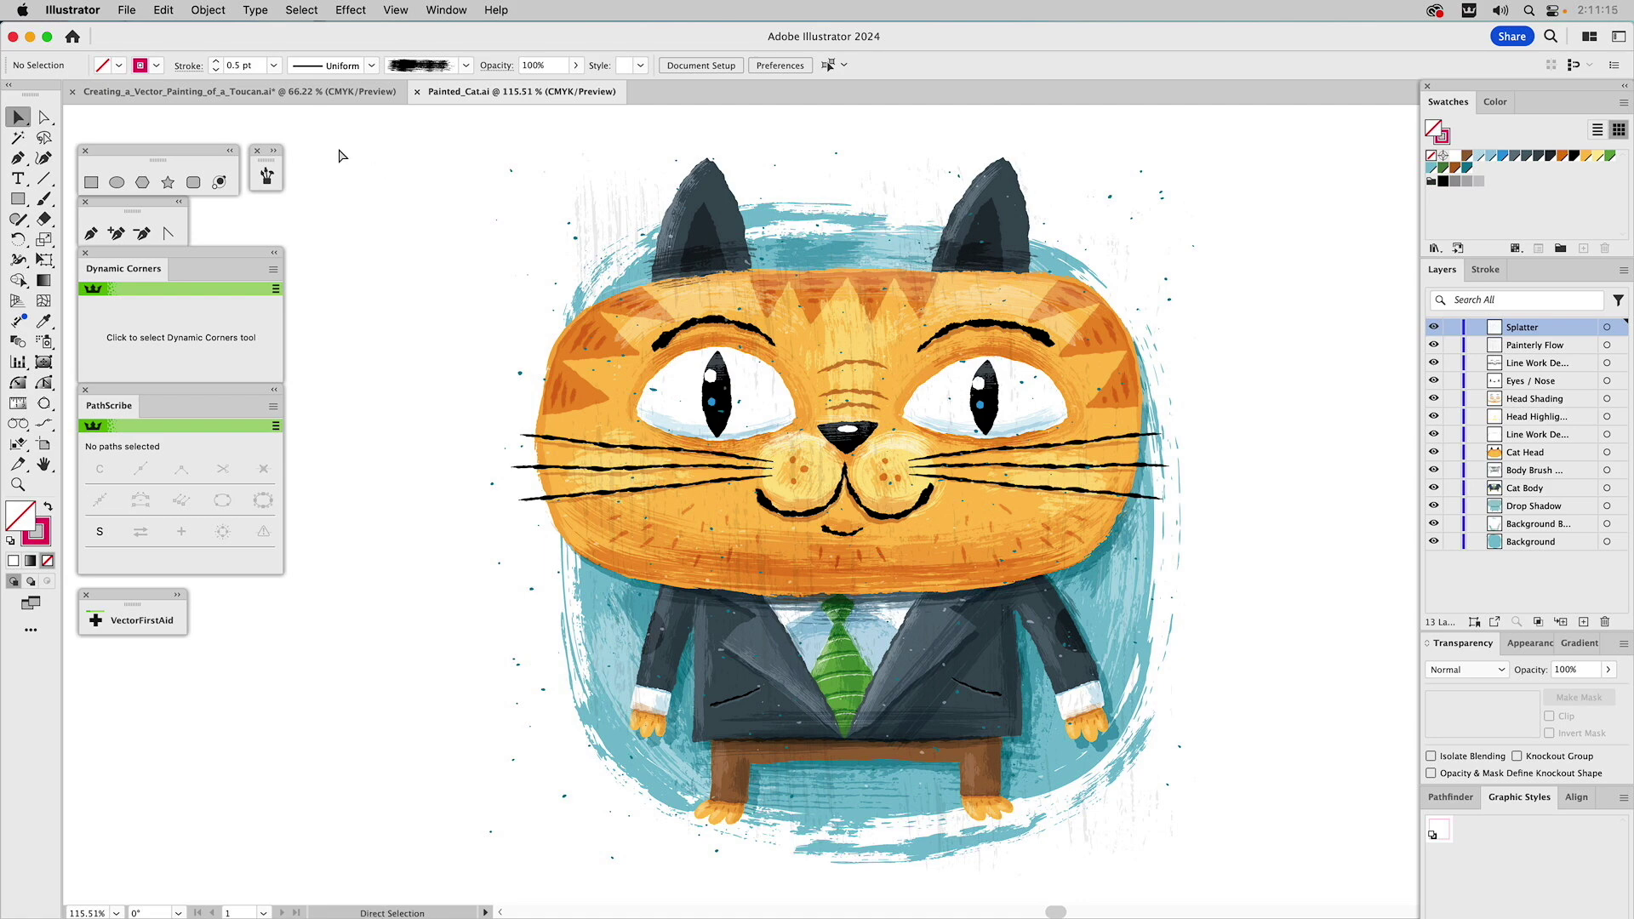
key("super+y")
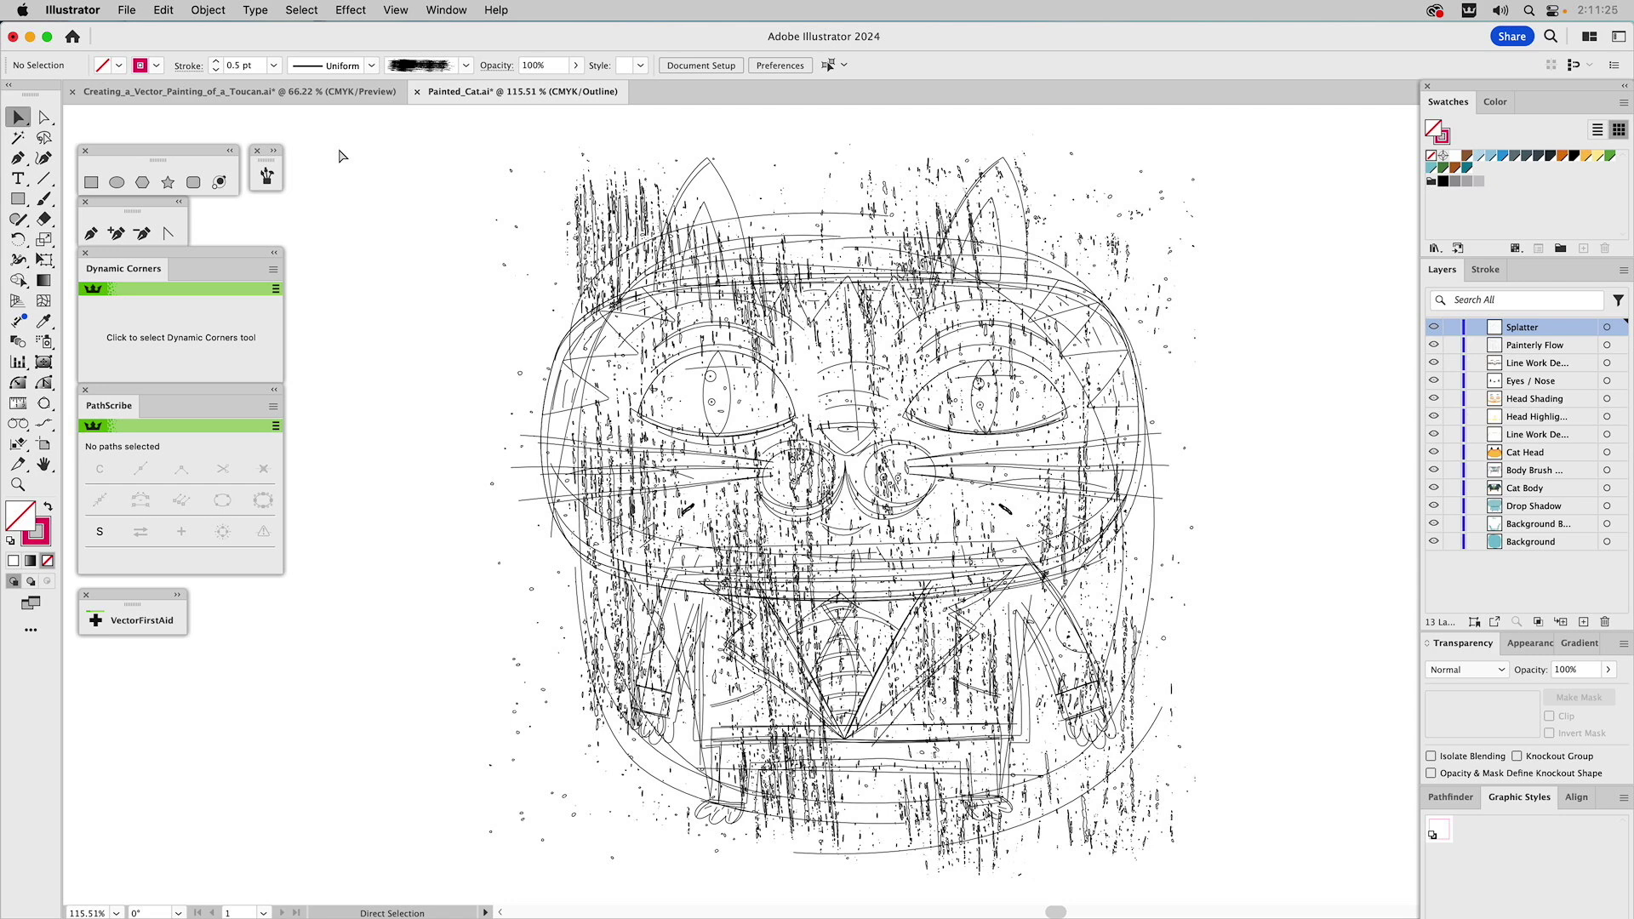
key("super+y")
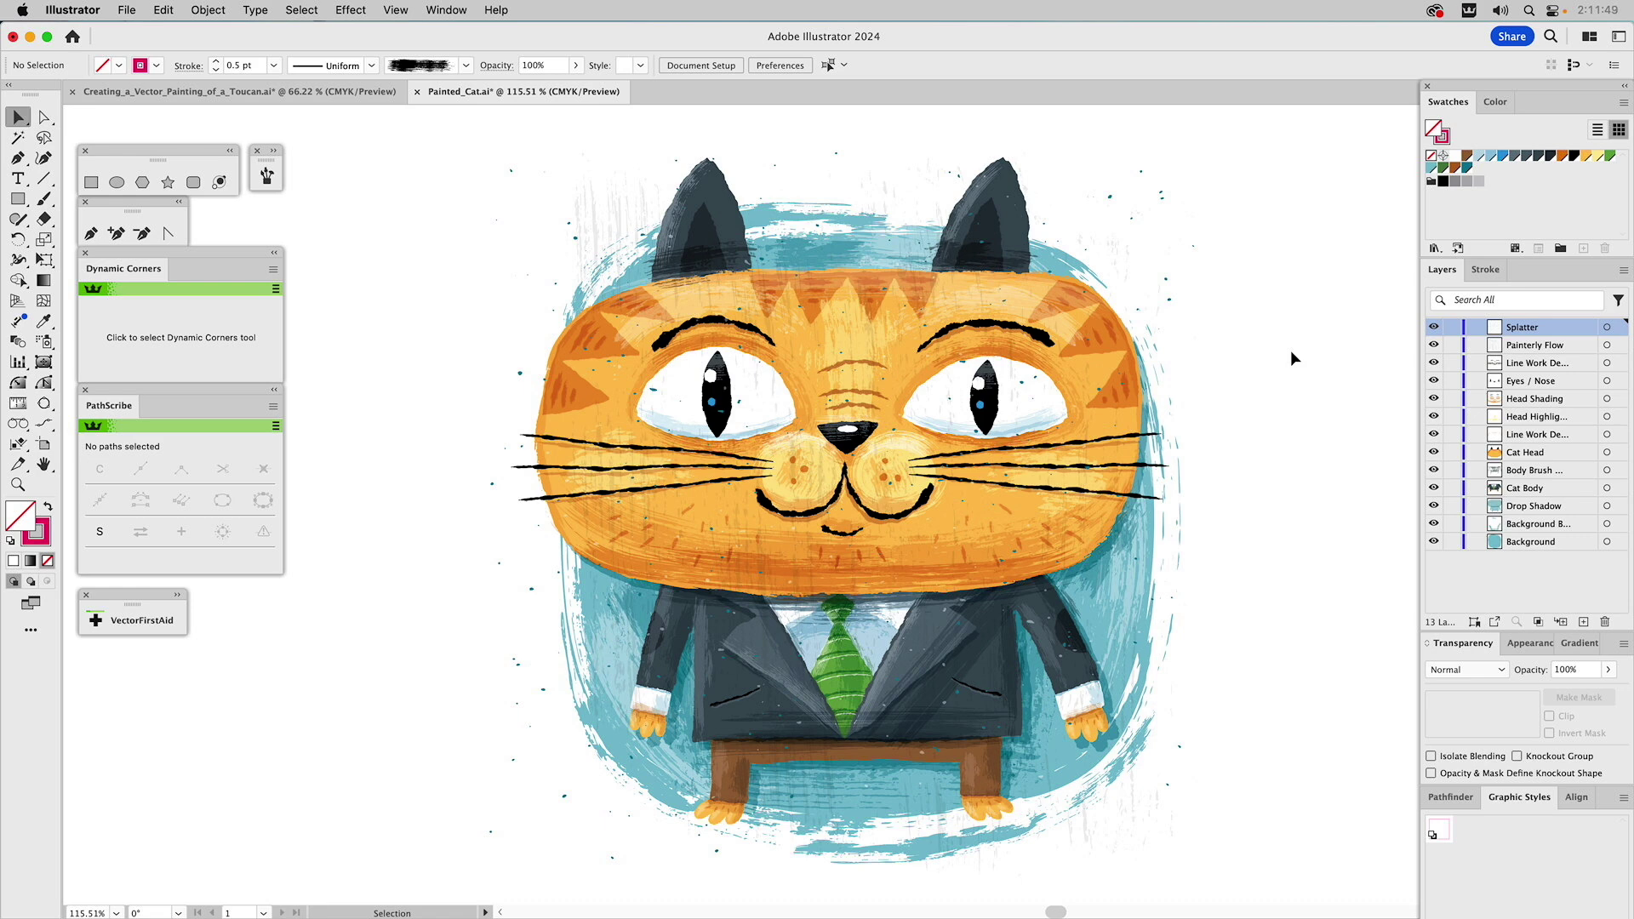
Switch to Finder, close the SC folder window, preview Painted_Cat.ai on the desktop and check its file info.
left_click(31, 38)
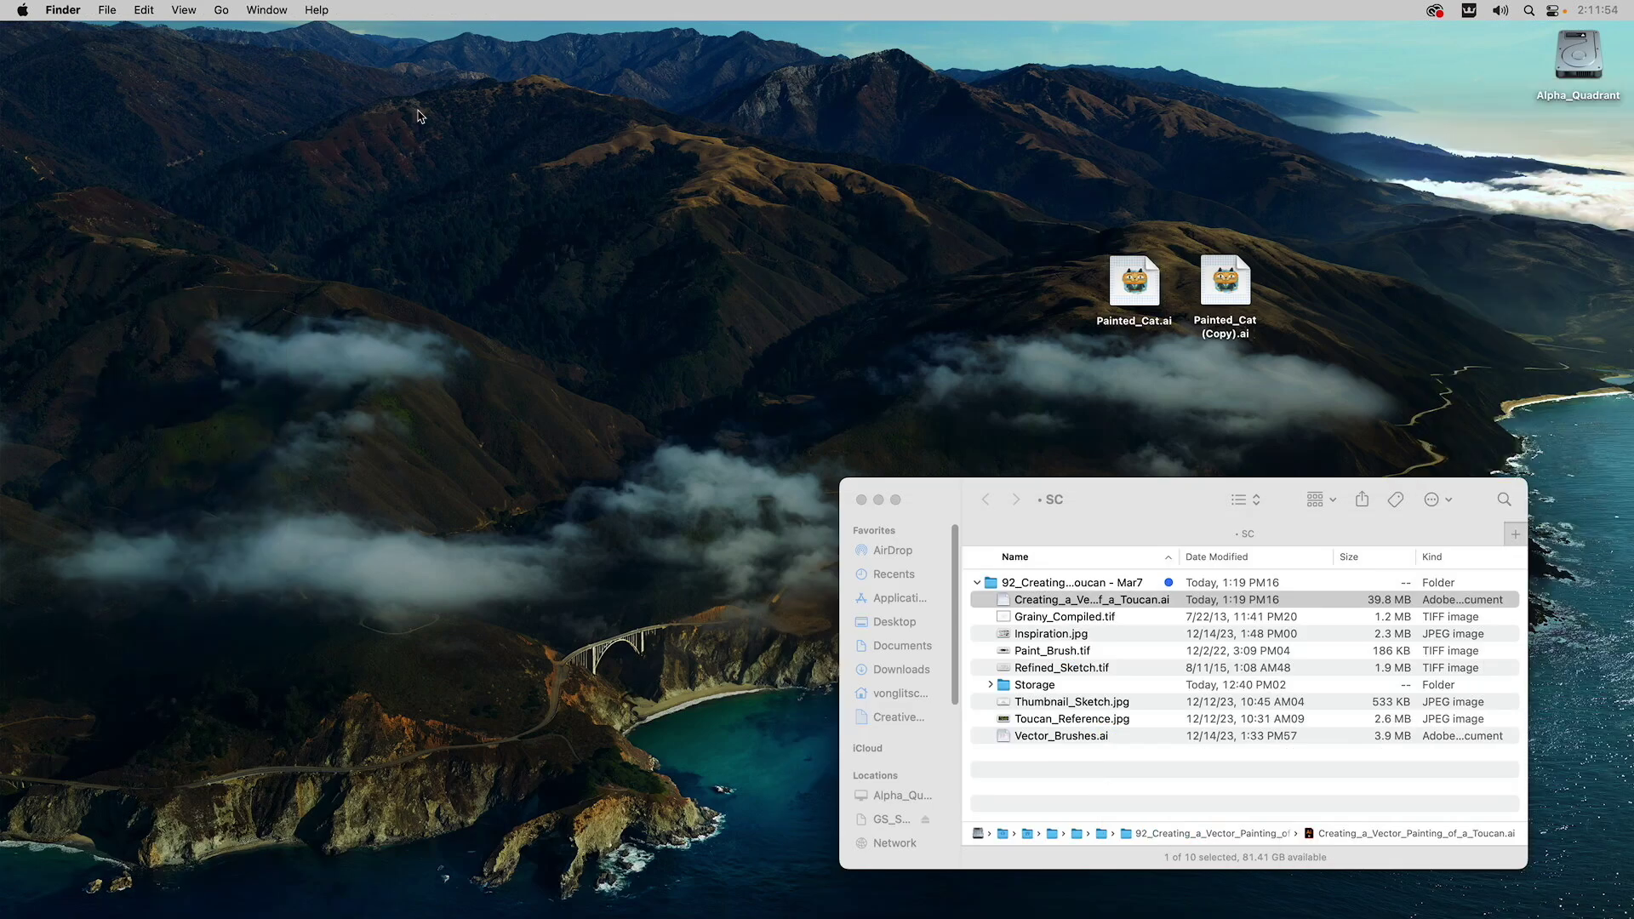
left_click(862, 501)
left_click(1141, 295)
key("space")
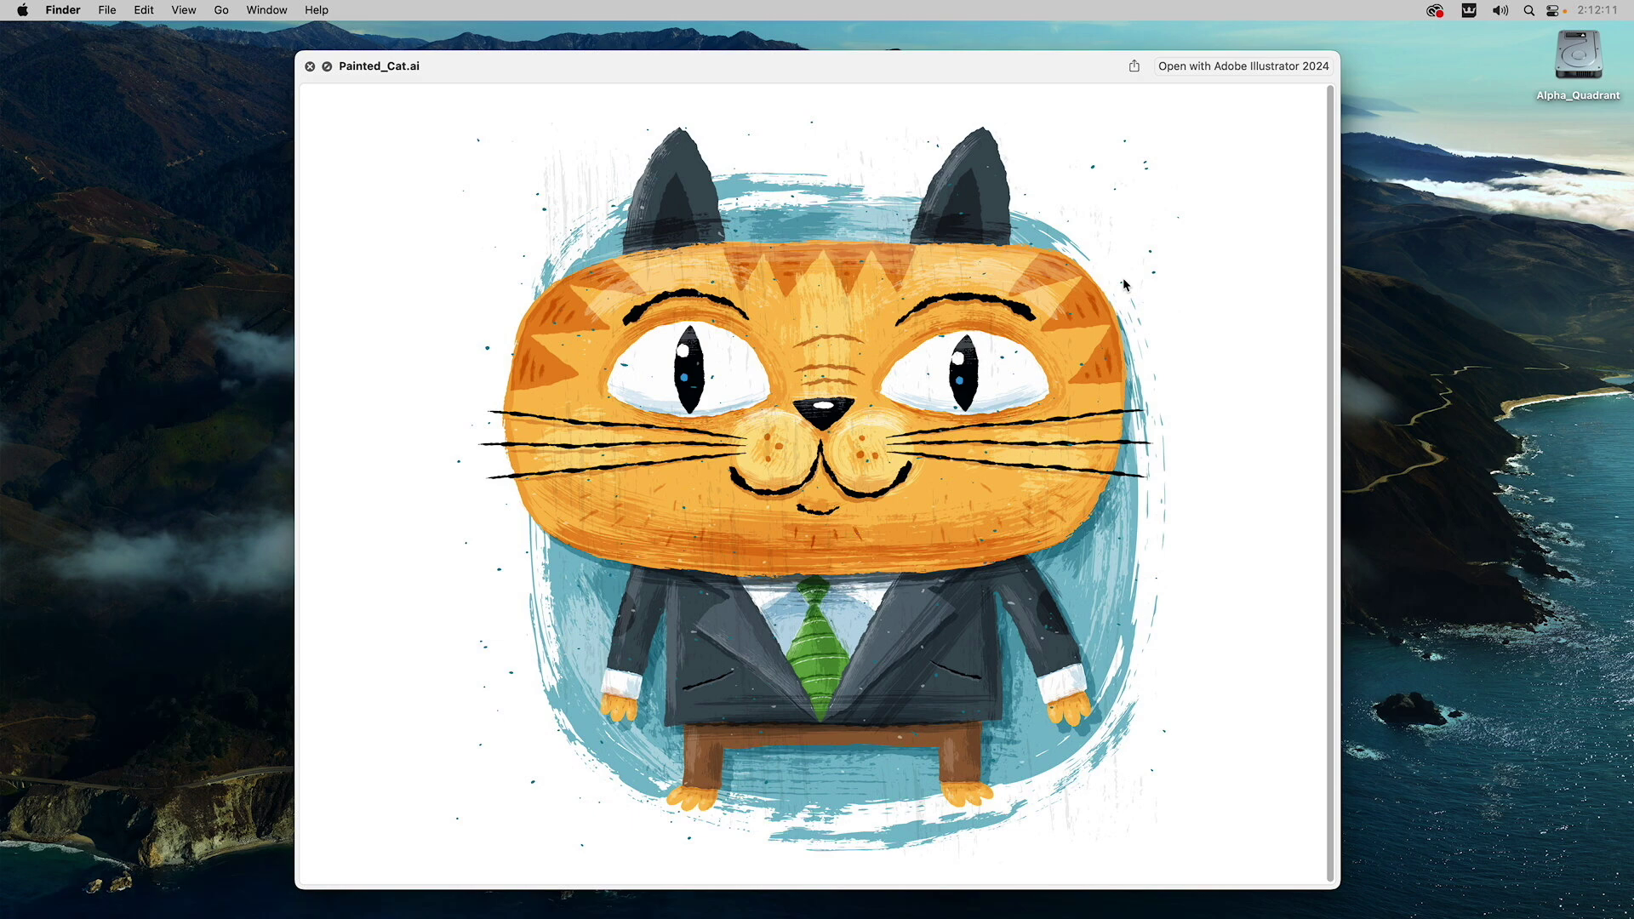
key("space")
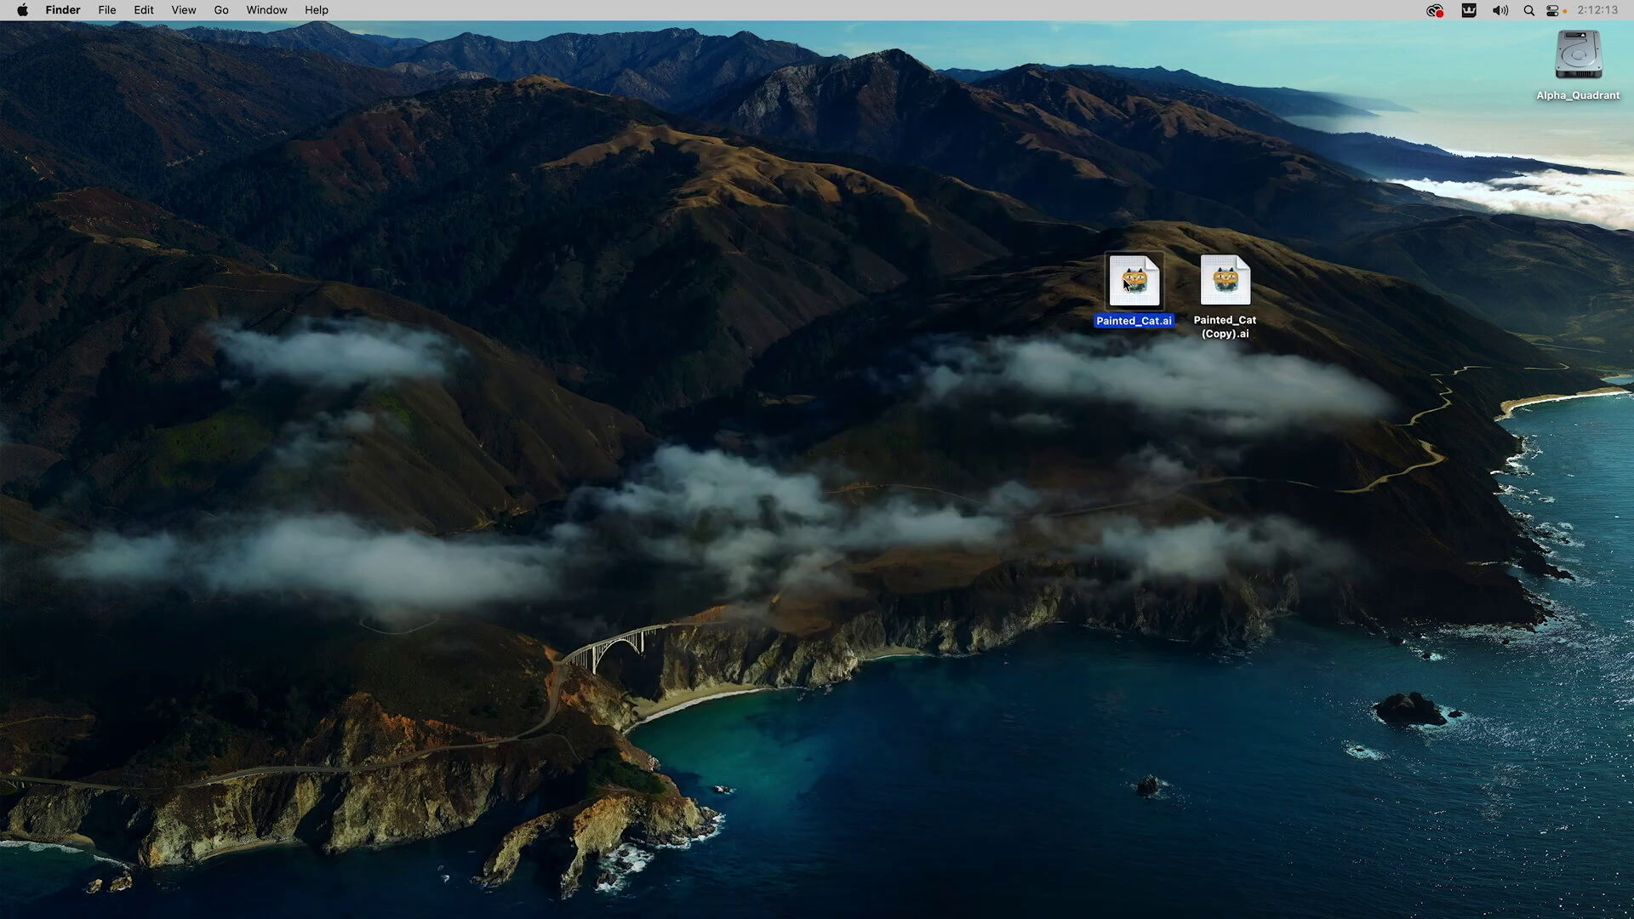
key("super+i")
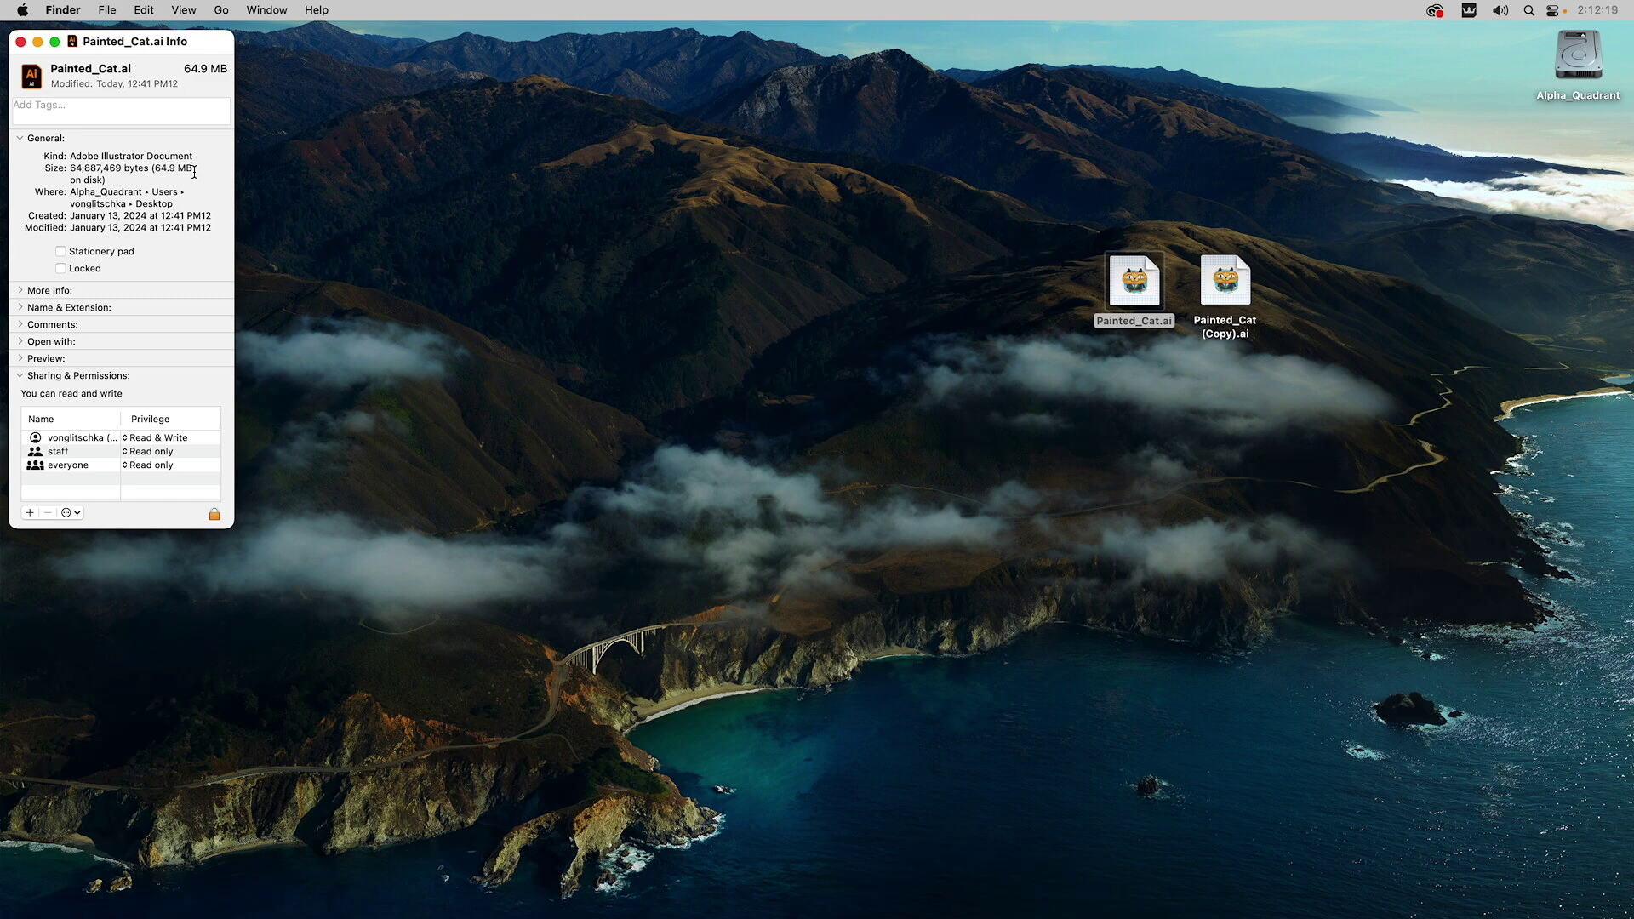
left_click(587, 238)
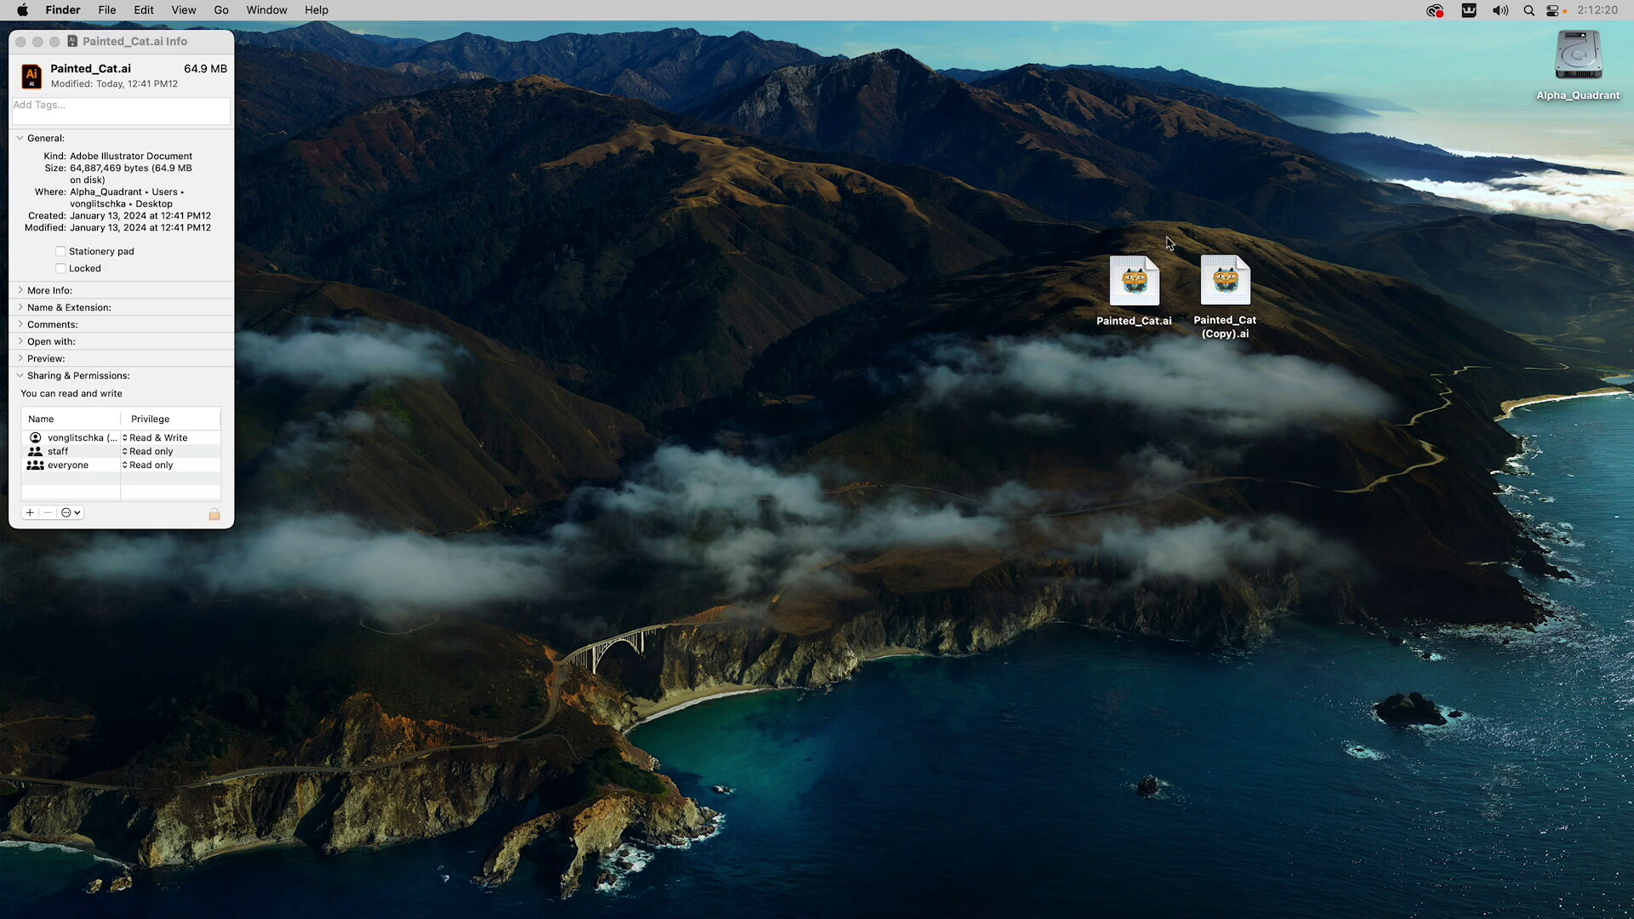
Check the file info of Painted_Cat (Copy).ai on the desktop, then close that info window.
left_click(1226, 286)
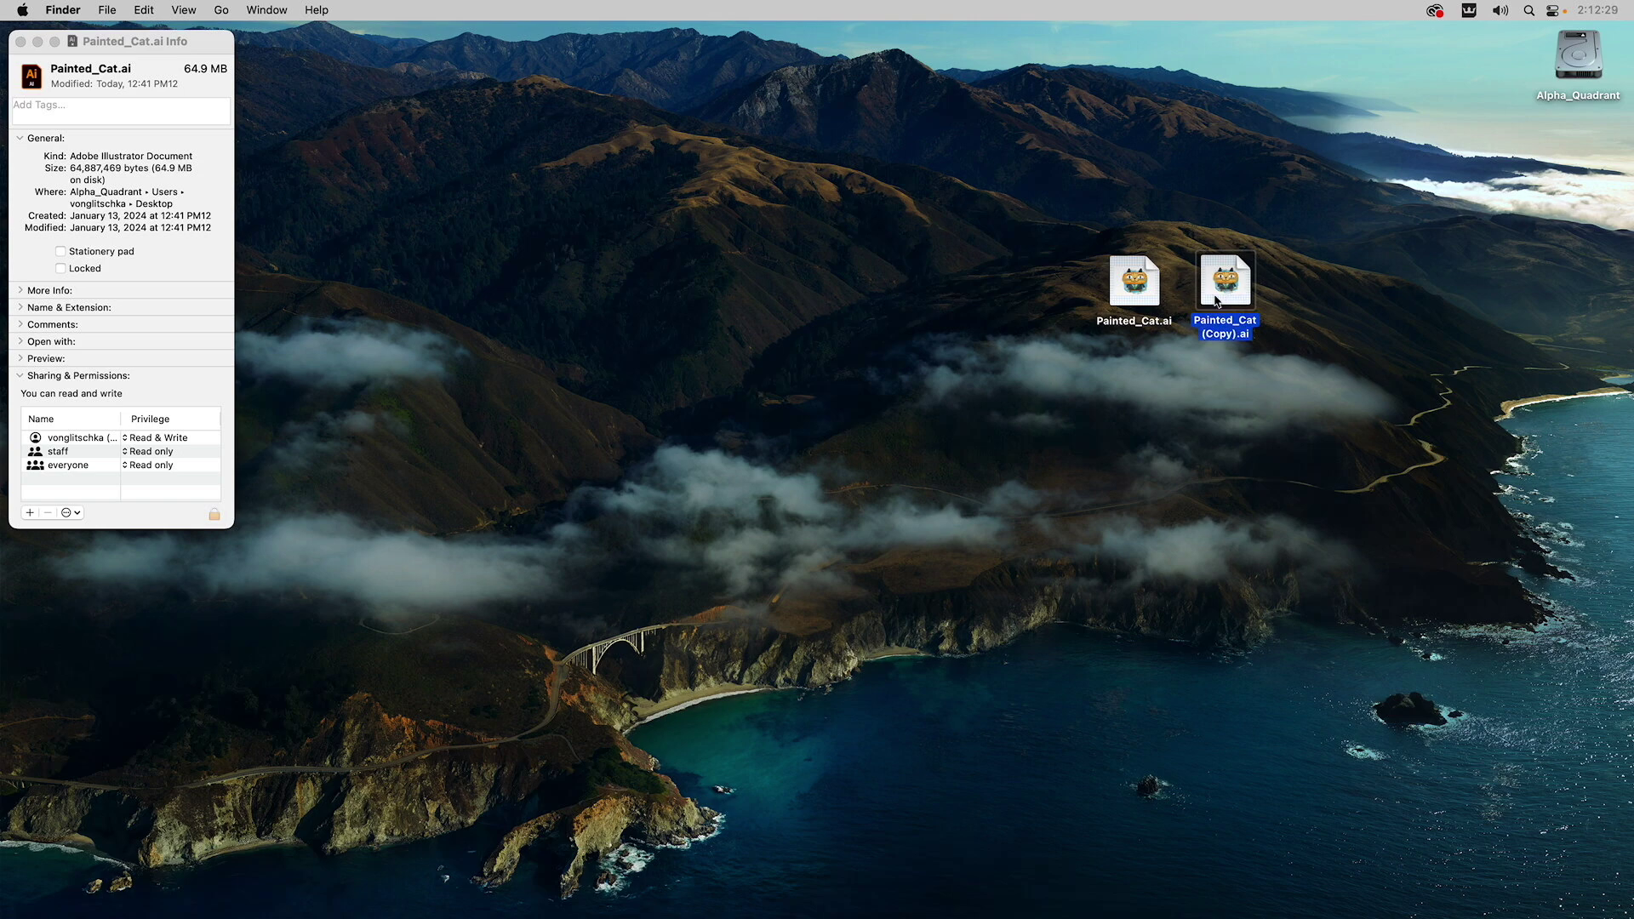
key("super+i")
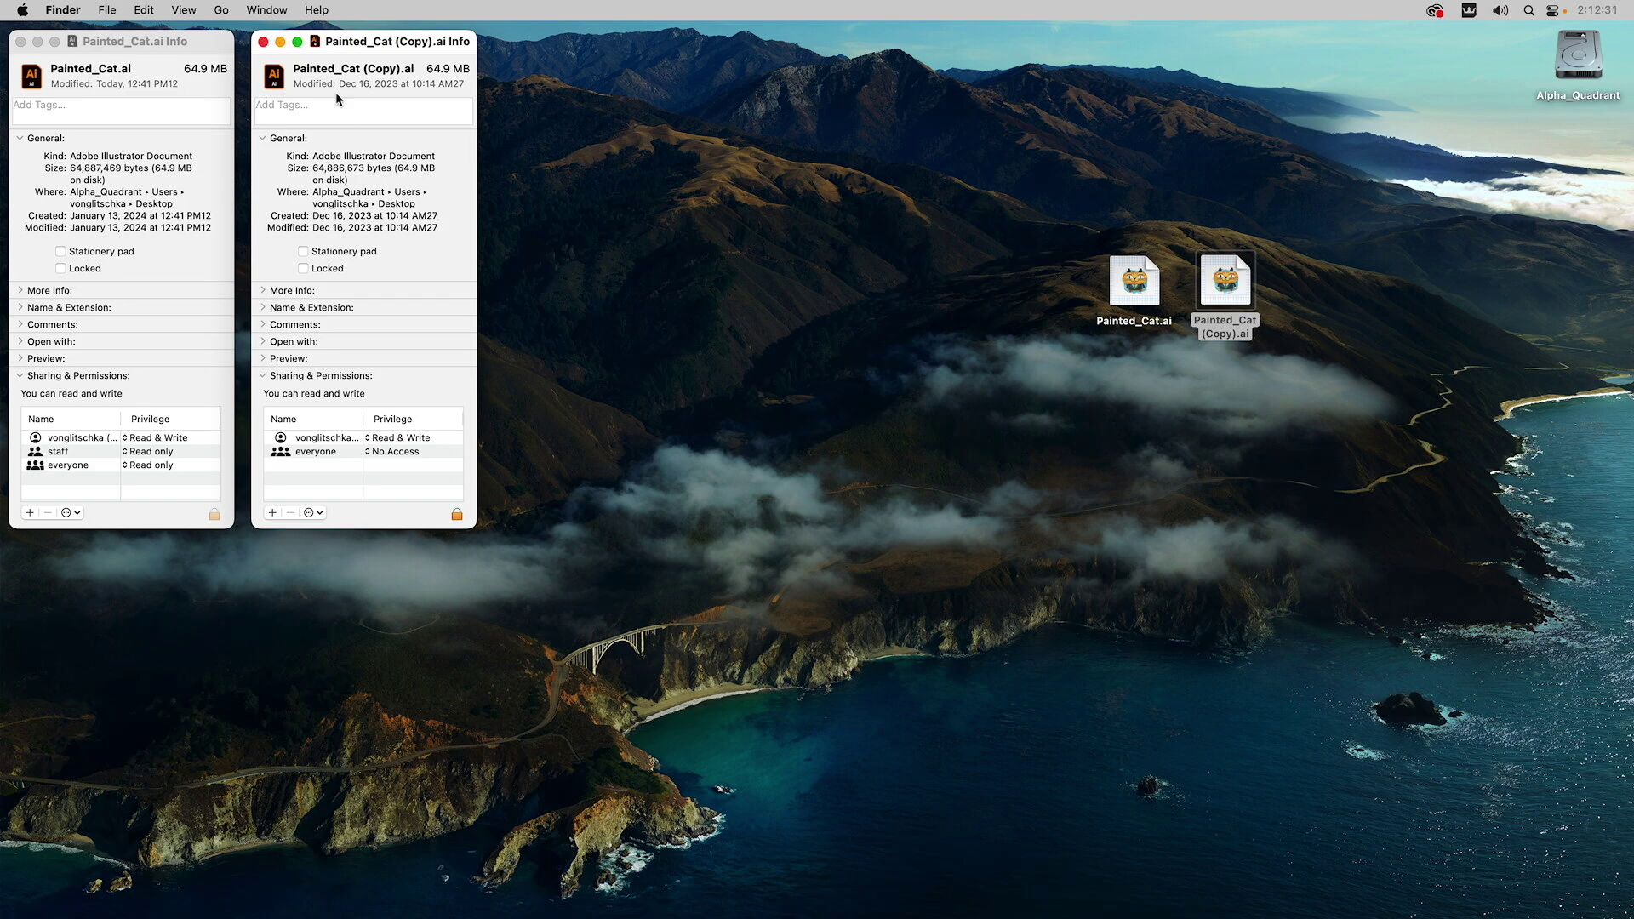
left_click(263, 42)
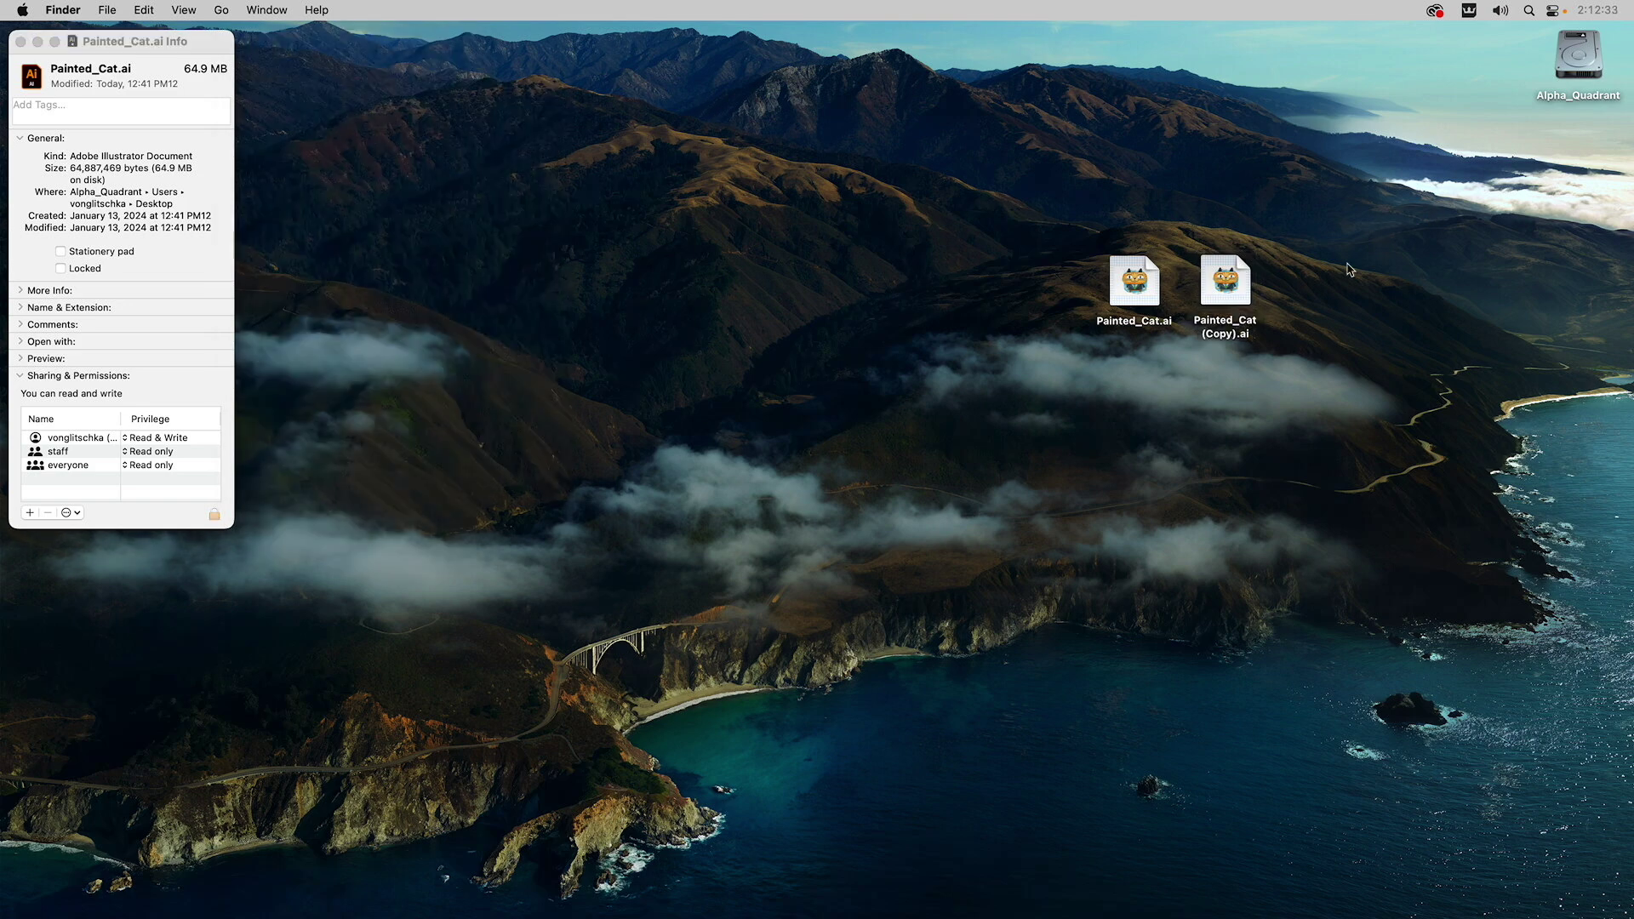
Open Painted_Cat (Copy).ai in Illustrator and save it over the existing desktop file with Create PDF Compatible File turned off.
double_click(1225, 286)
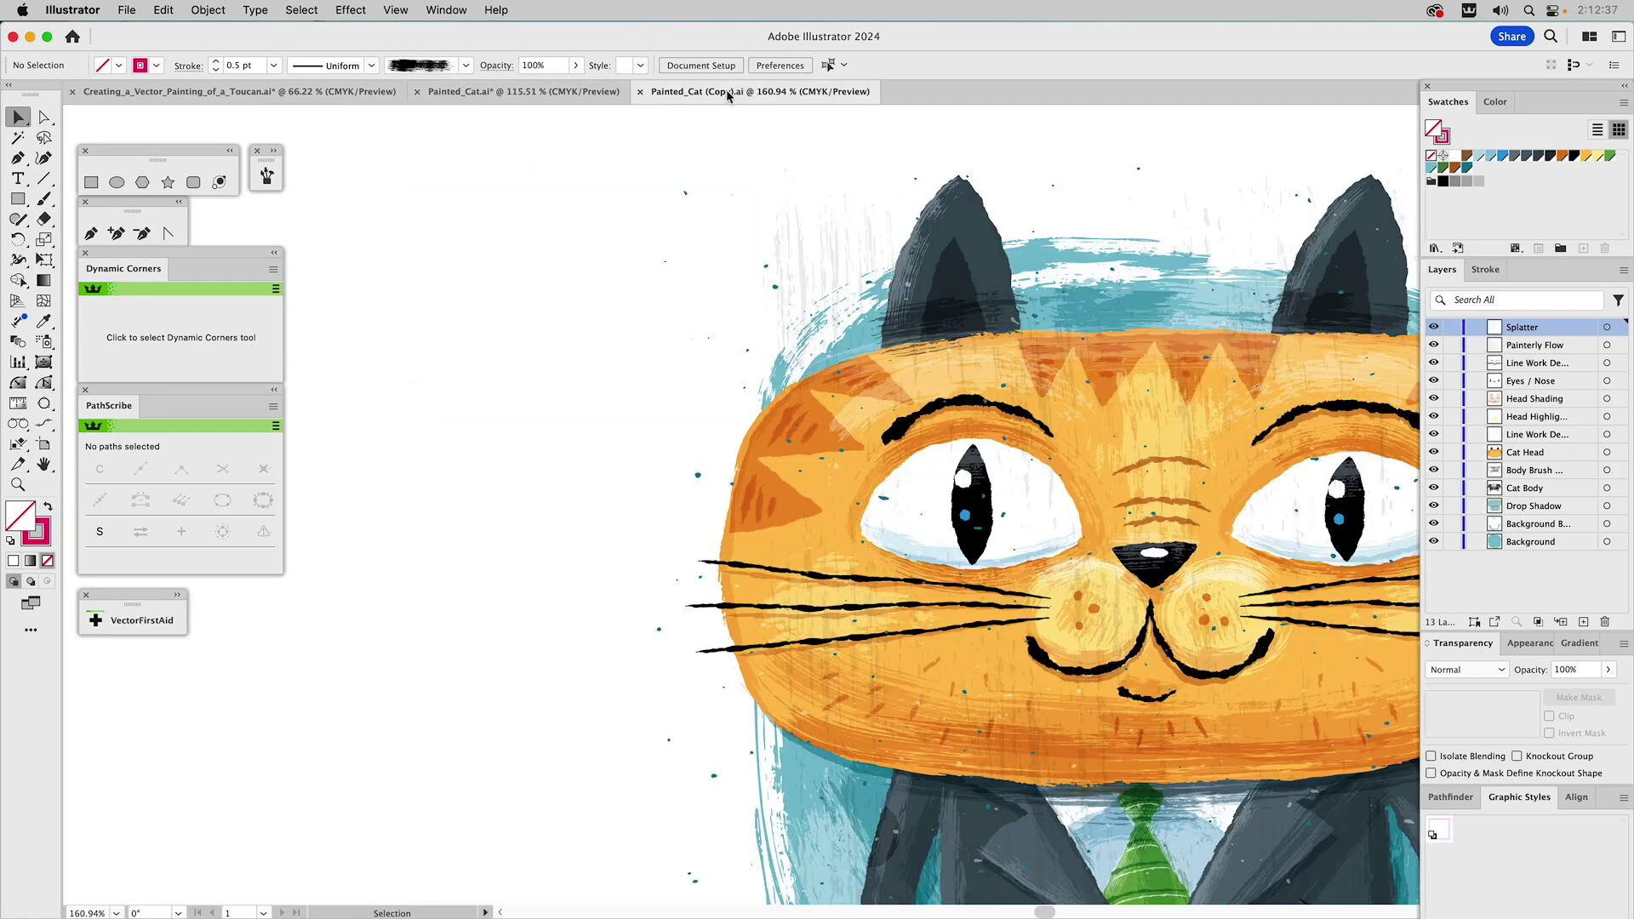
key("super+0")
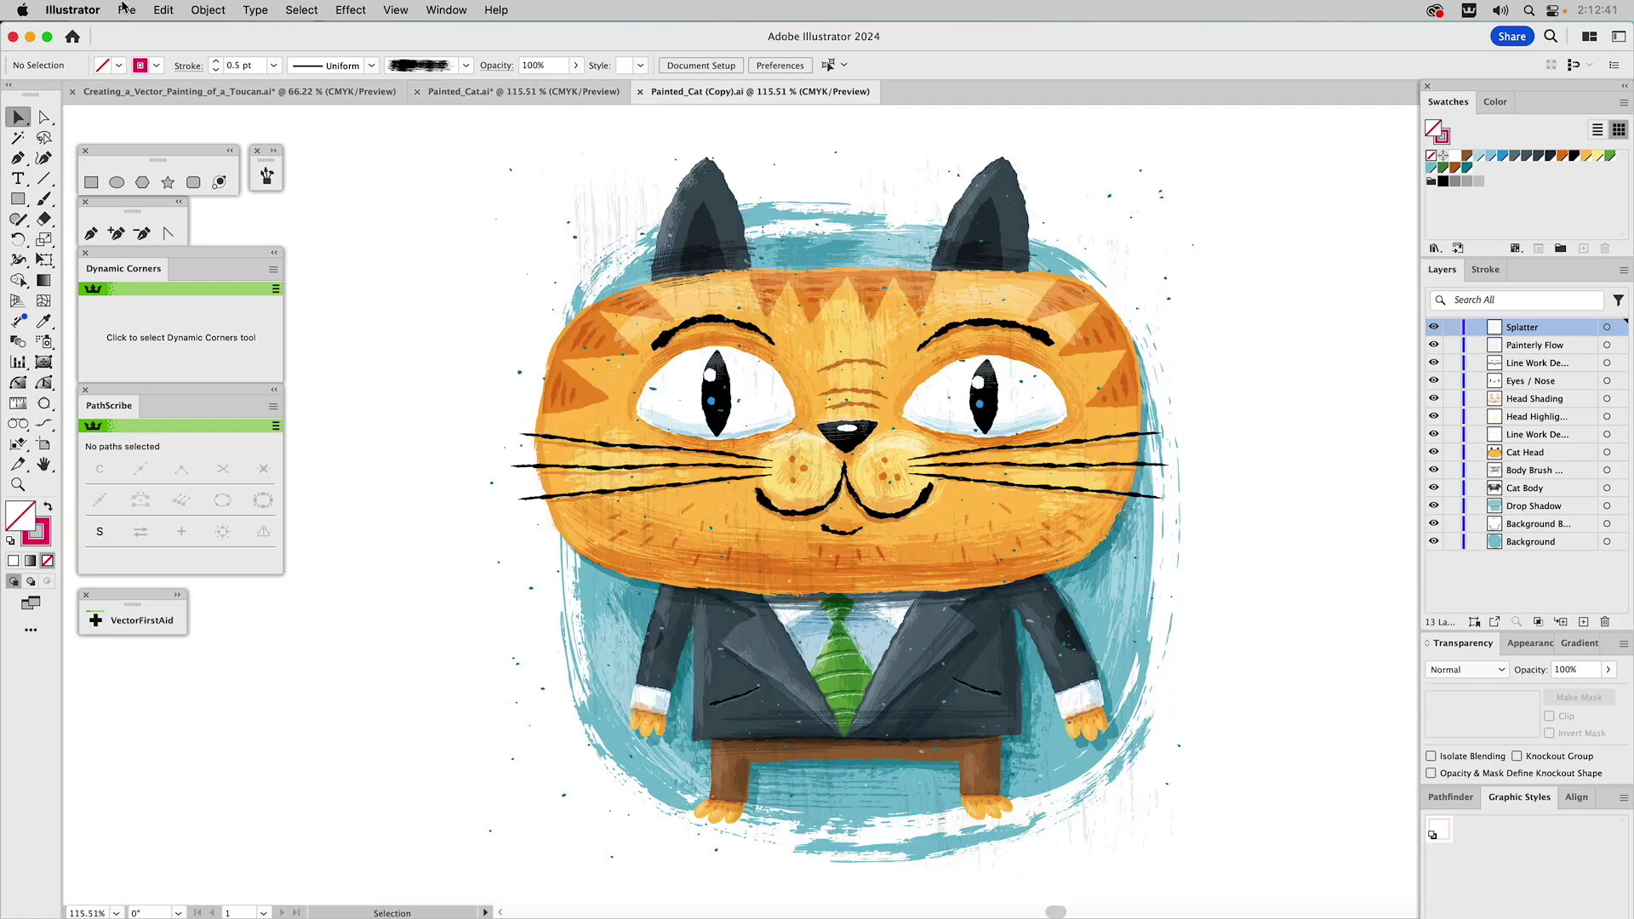
left_click(125, 9)
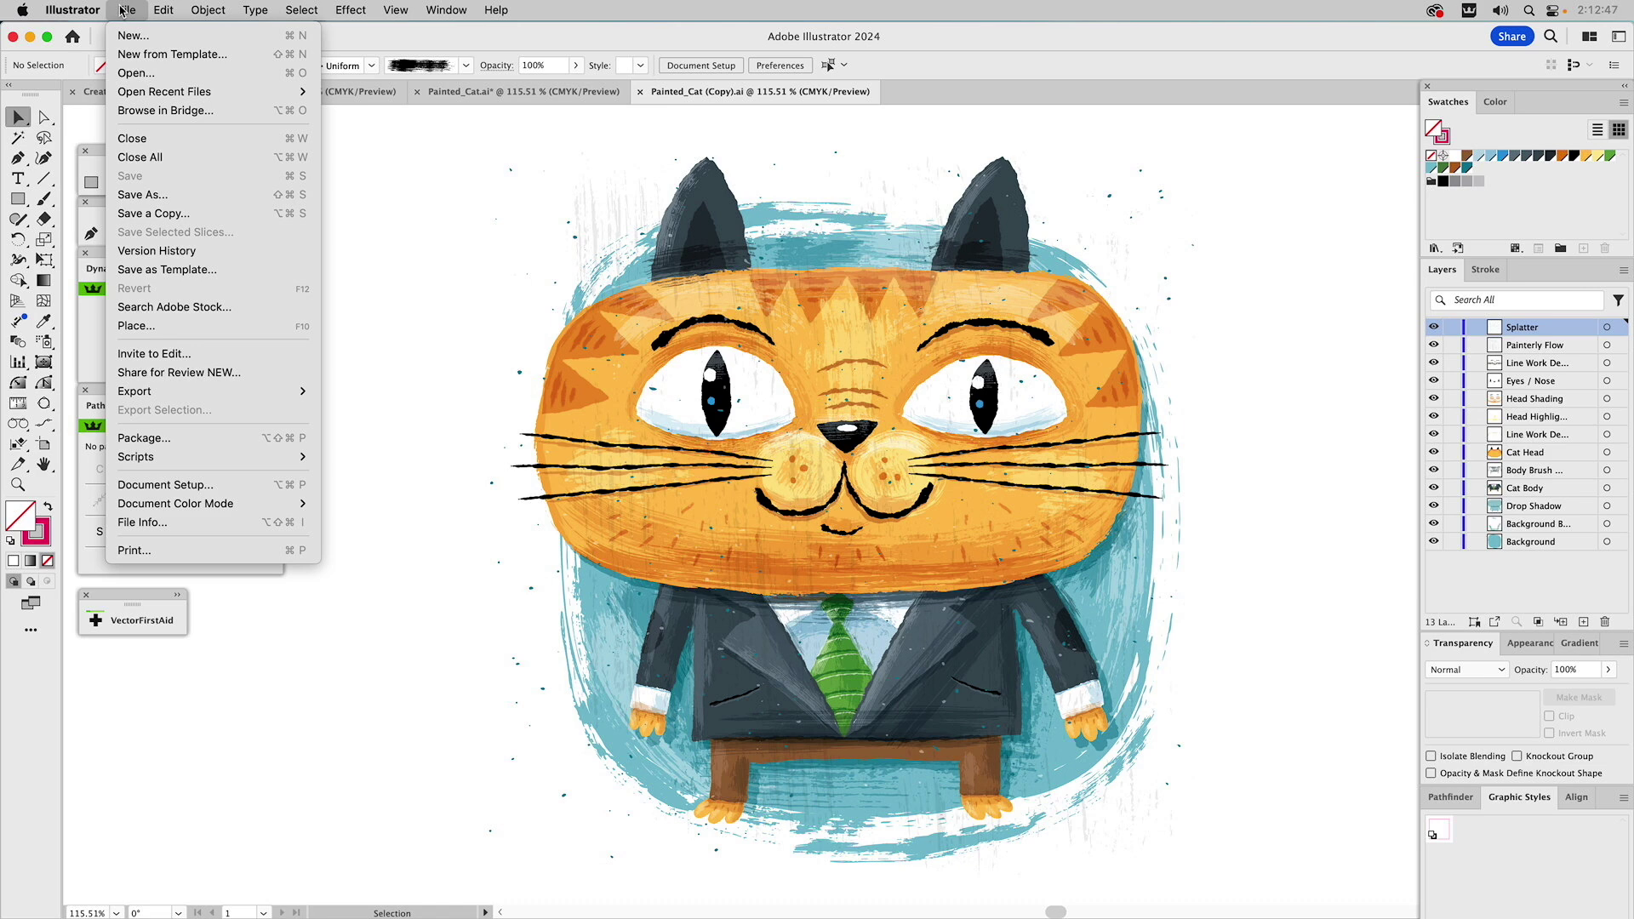
left_click(312, 199)
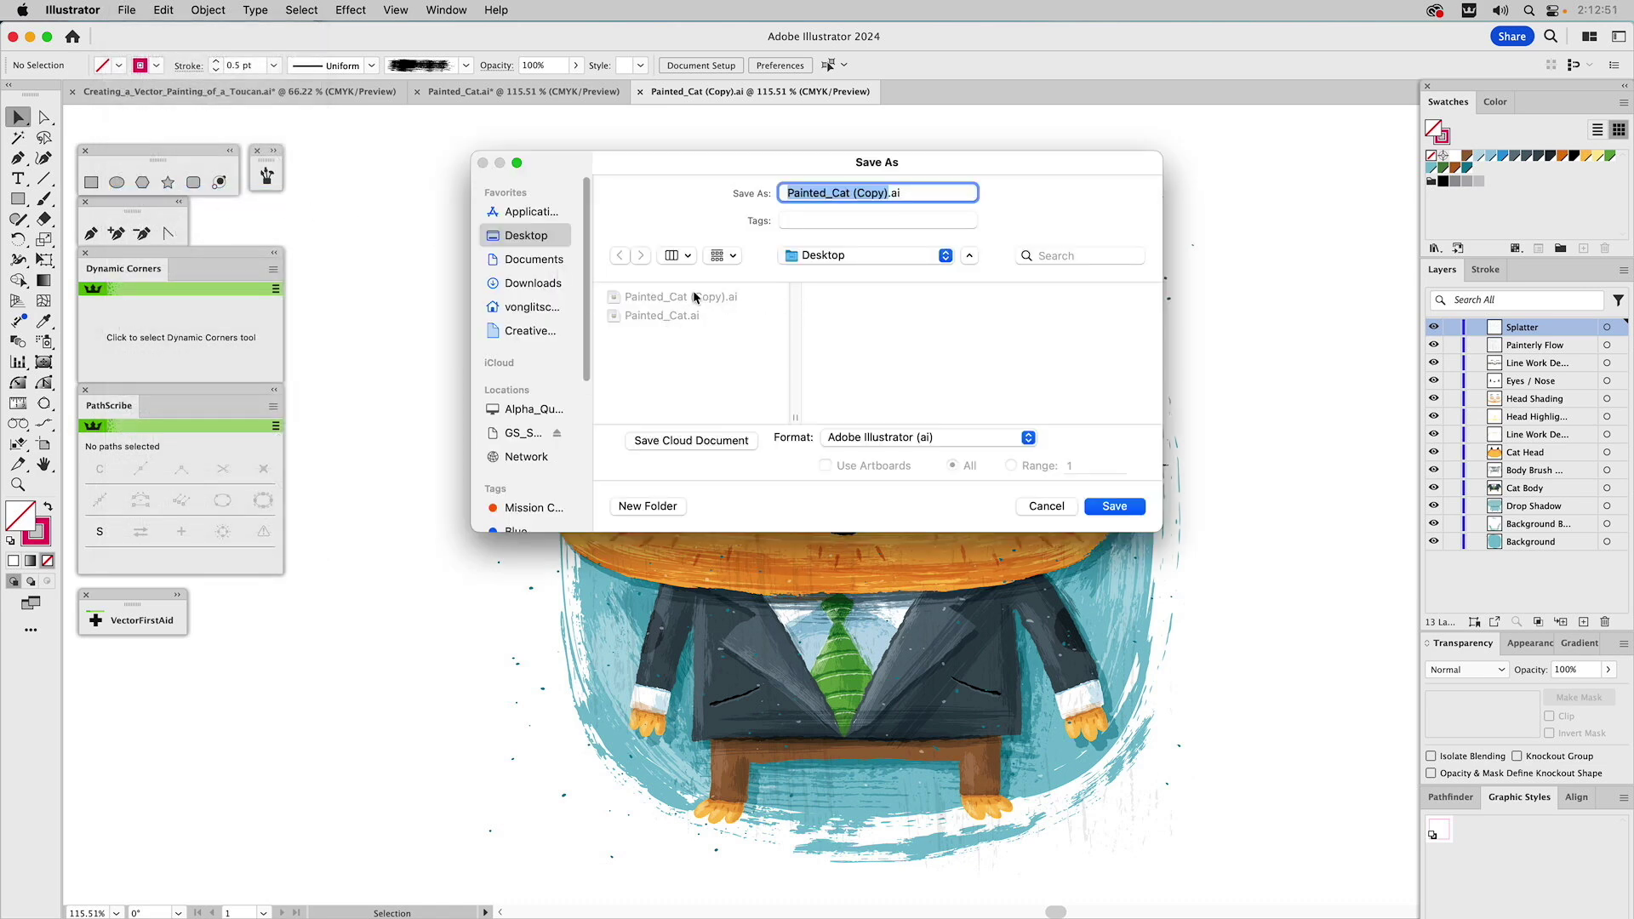
left_click(1111, 507)
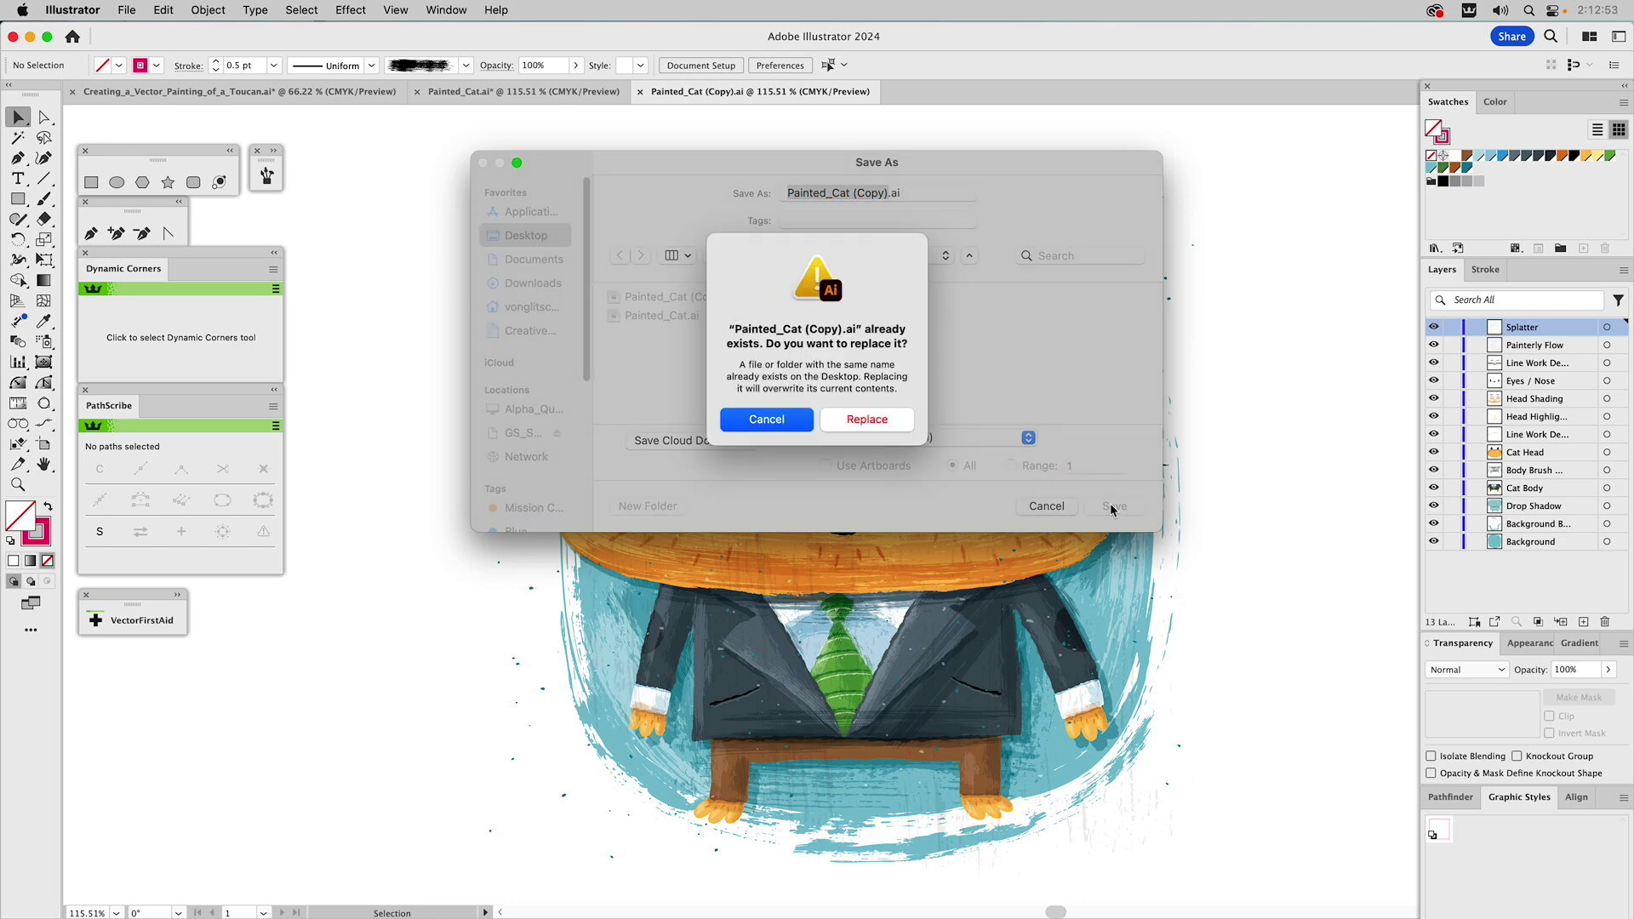
left_click(871, 421)
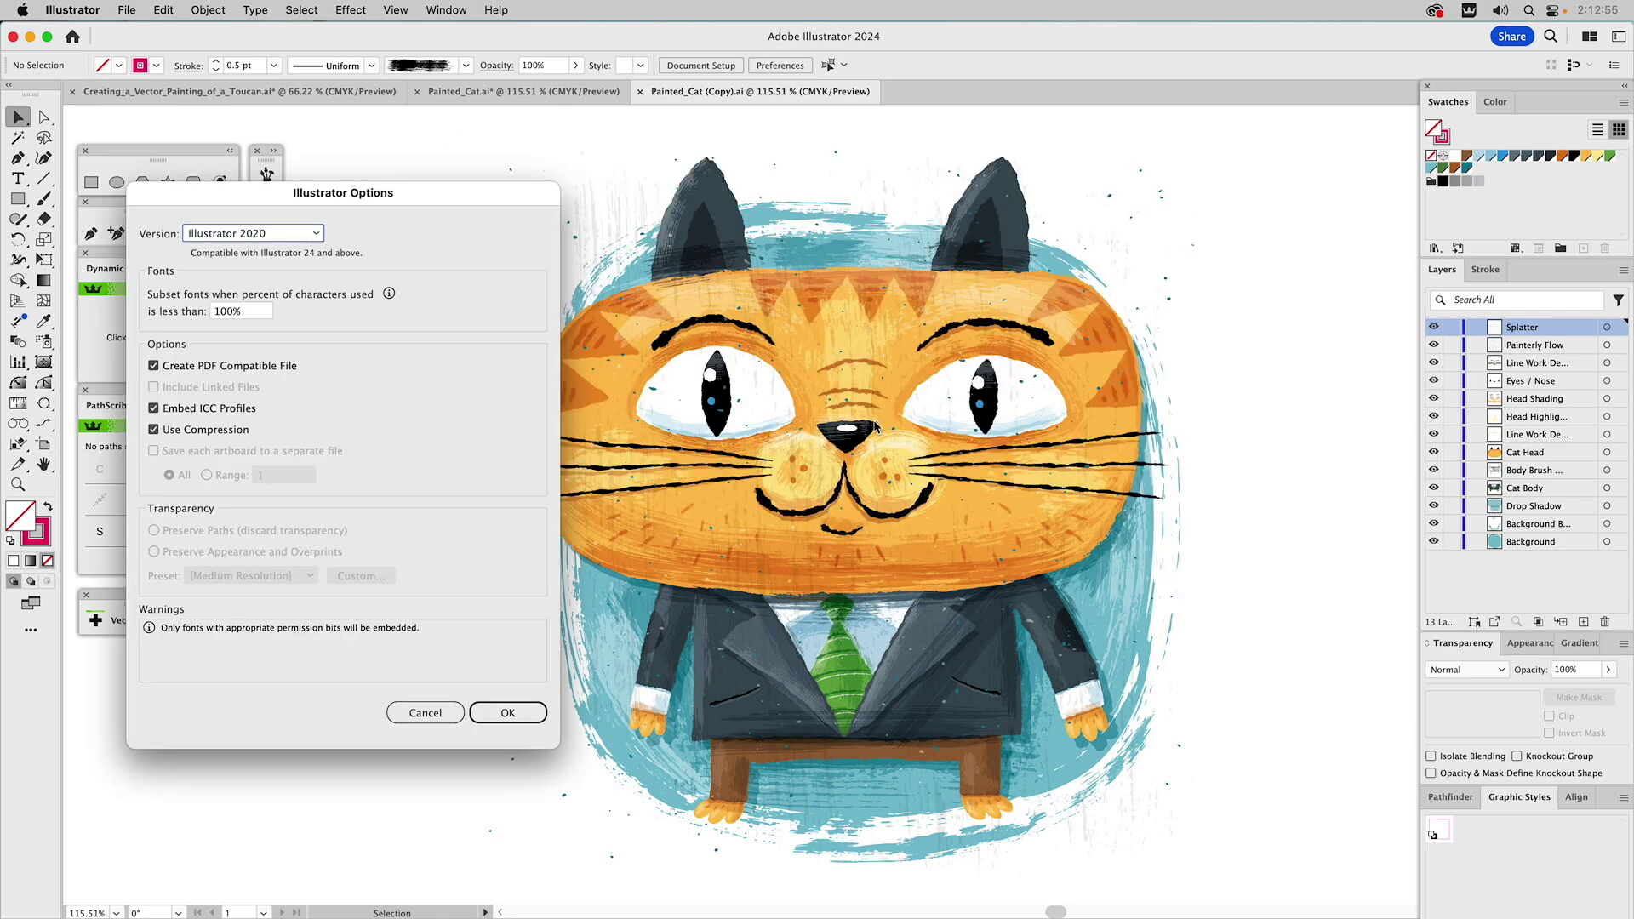
left_click(181, 368)
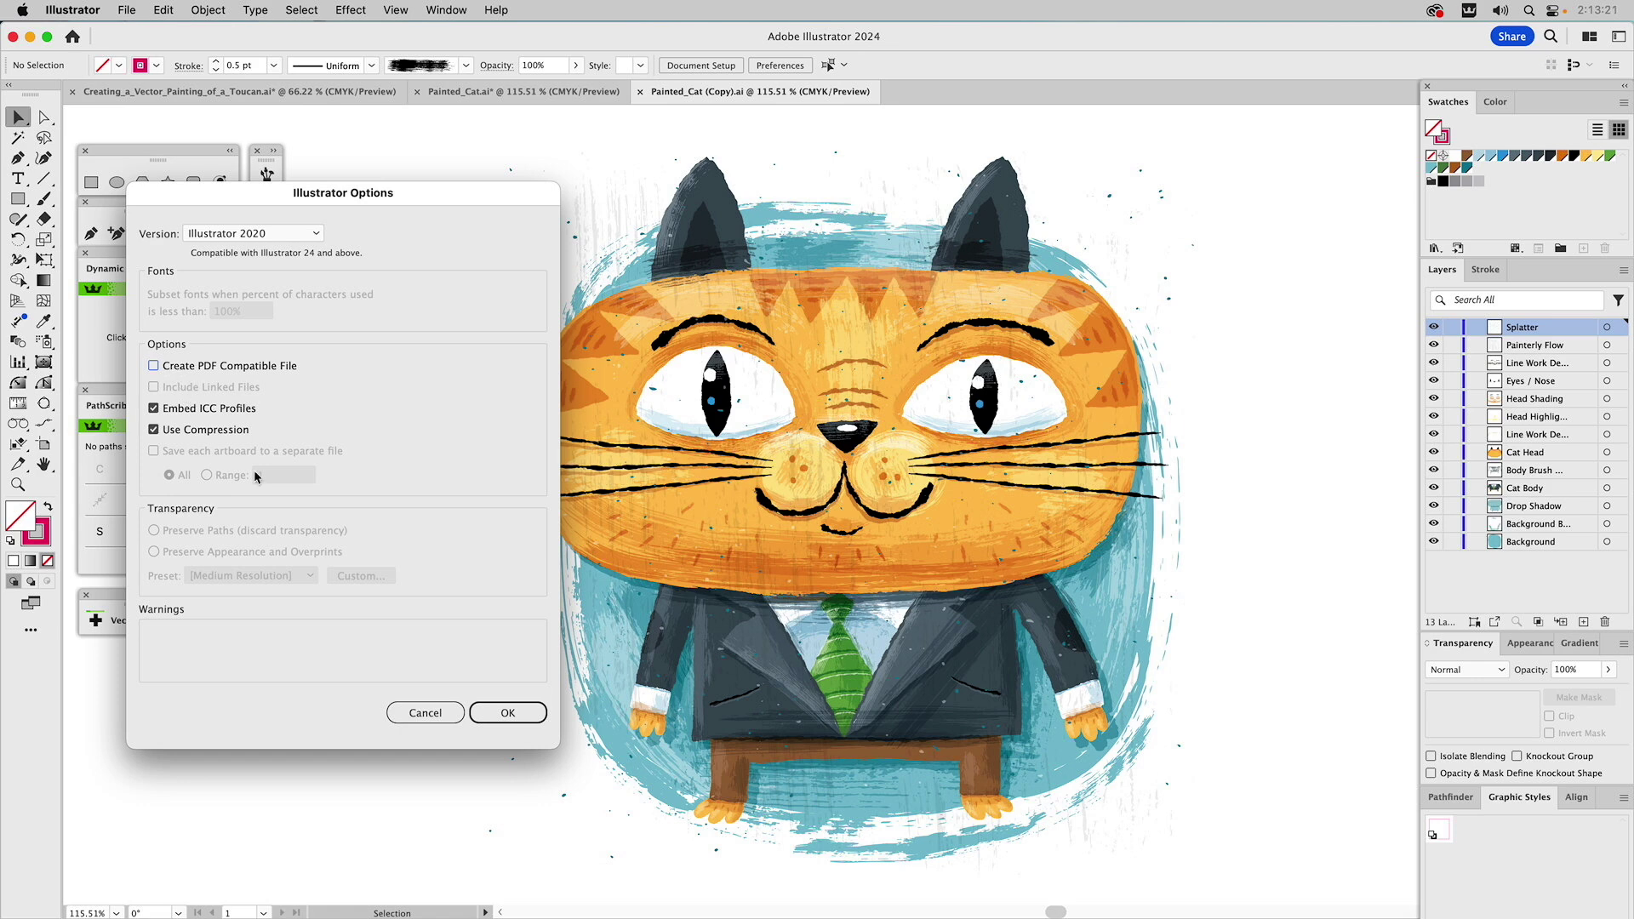
left_click(506, 714)
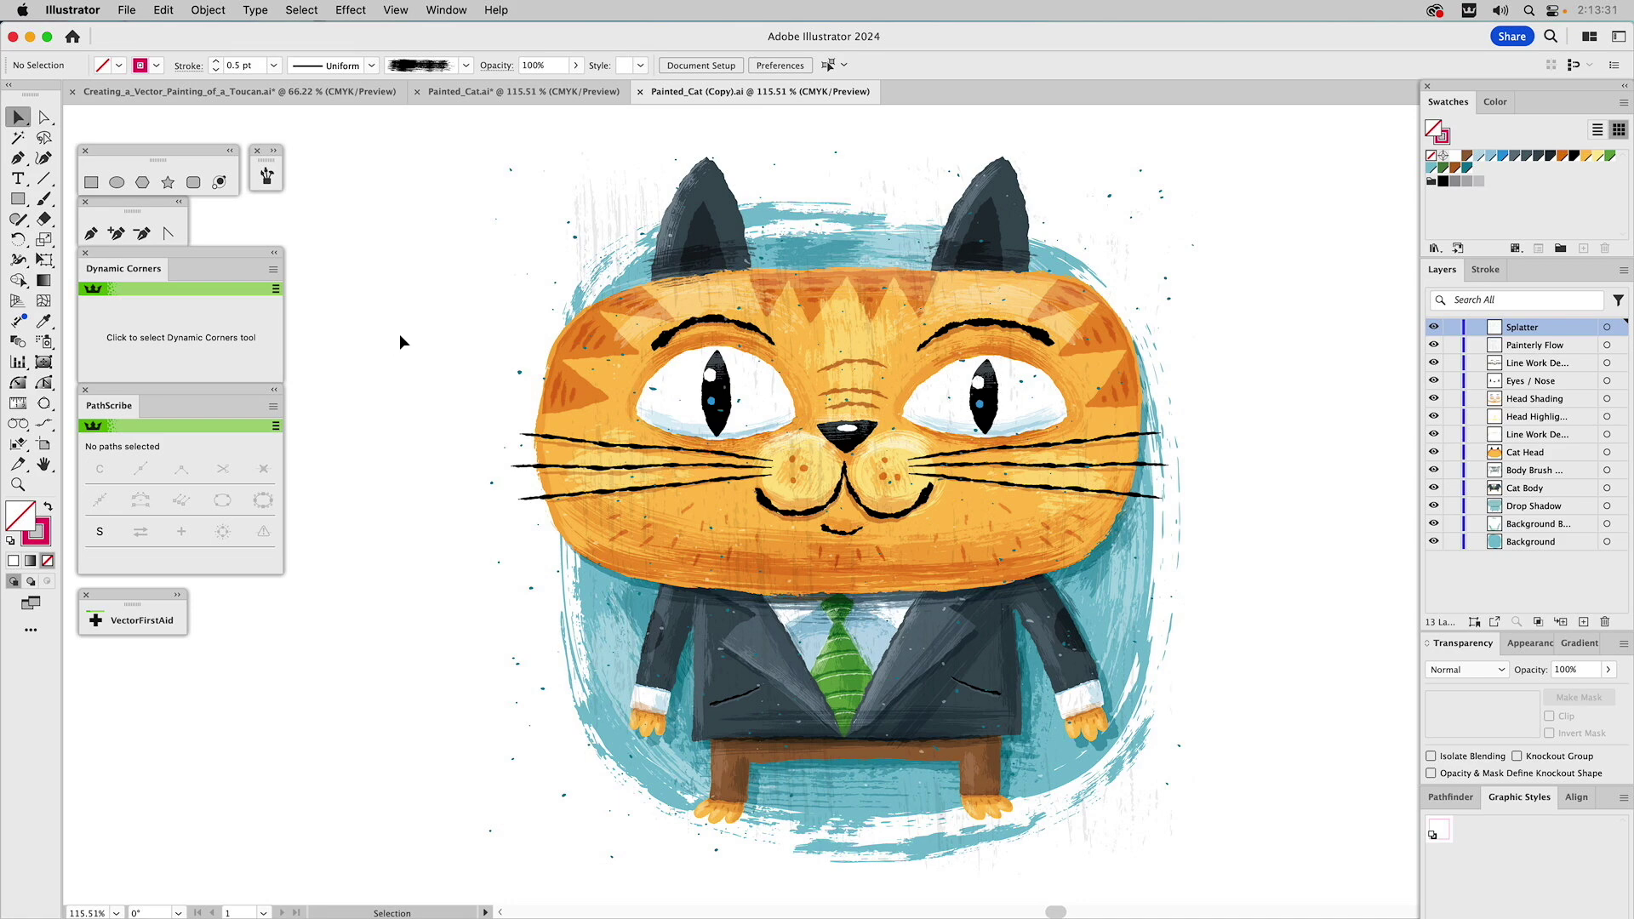
Switch to Finder, preview the re-saved Painted_Cat (Copy).ai, compare its file info with Painted_Cat.ai and close both info windows.
key("super+h")
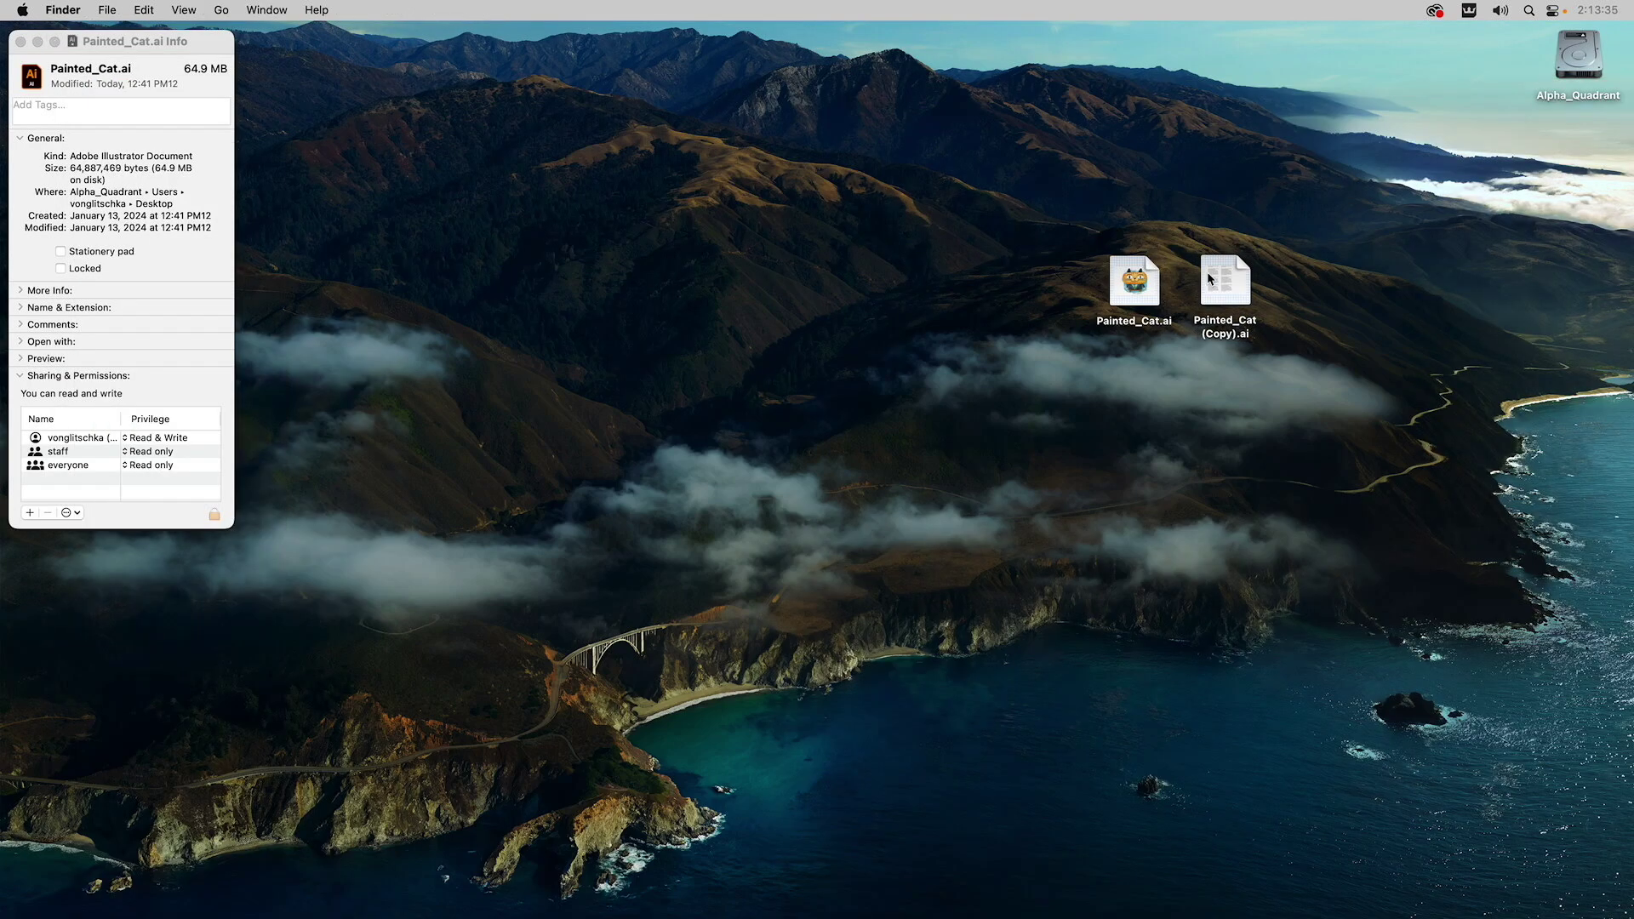
left_click(1222, 294)
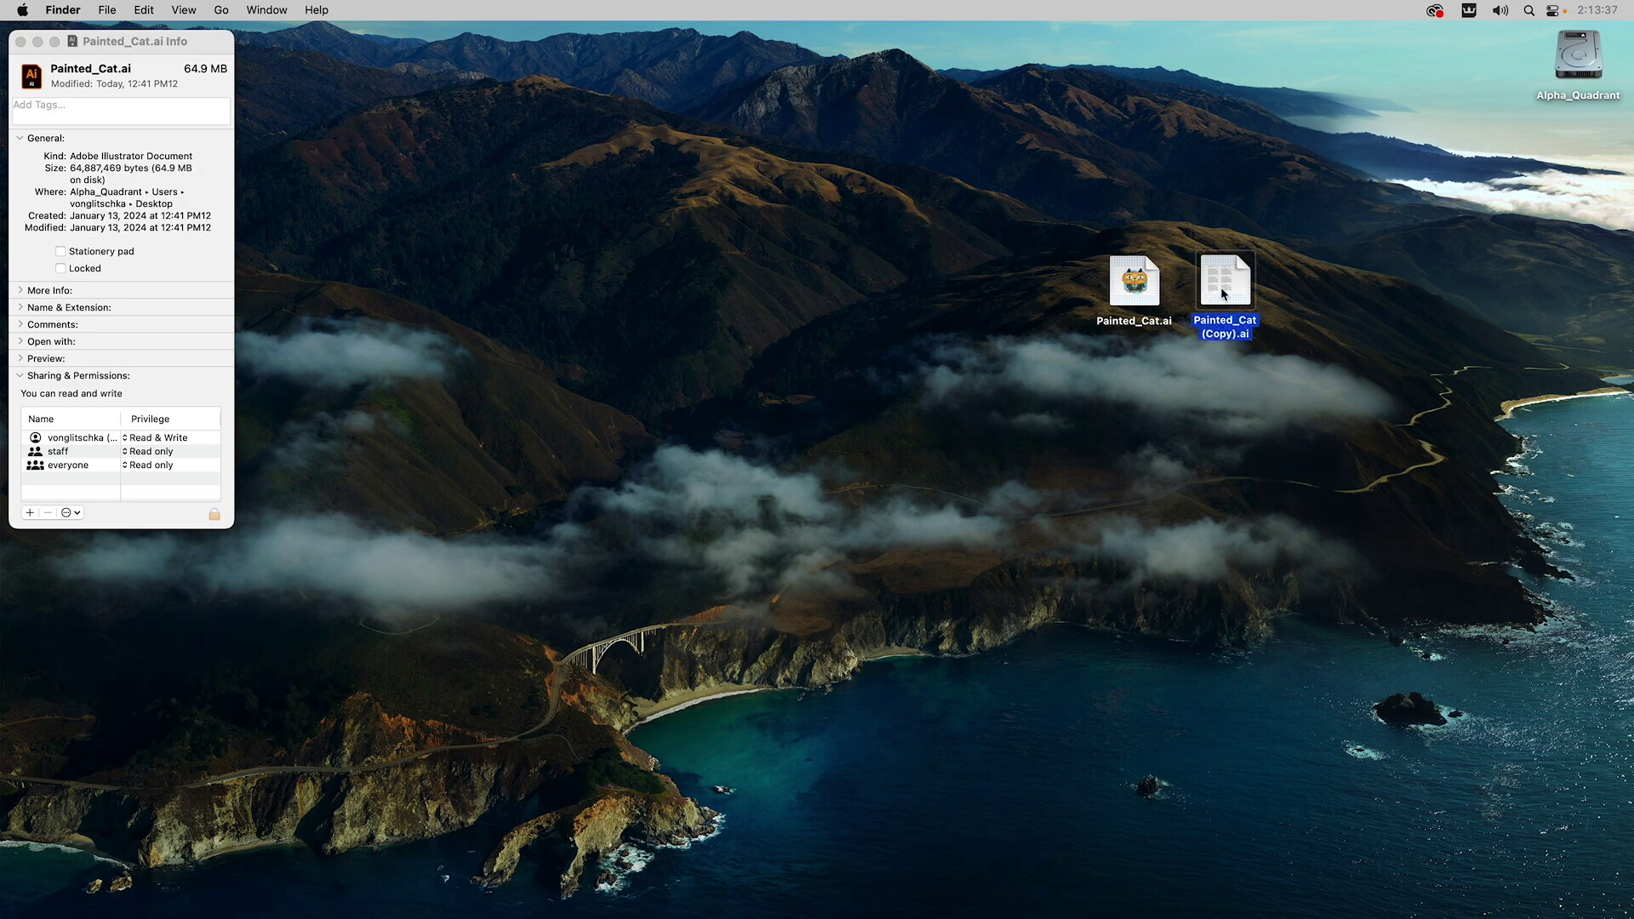
key("space")
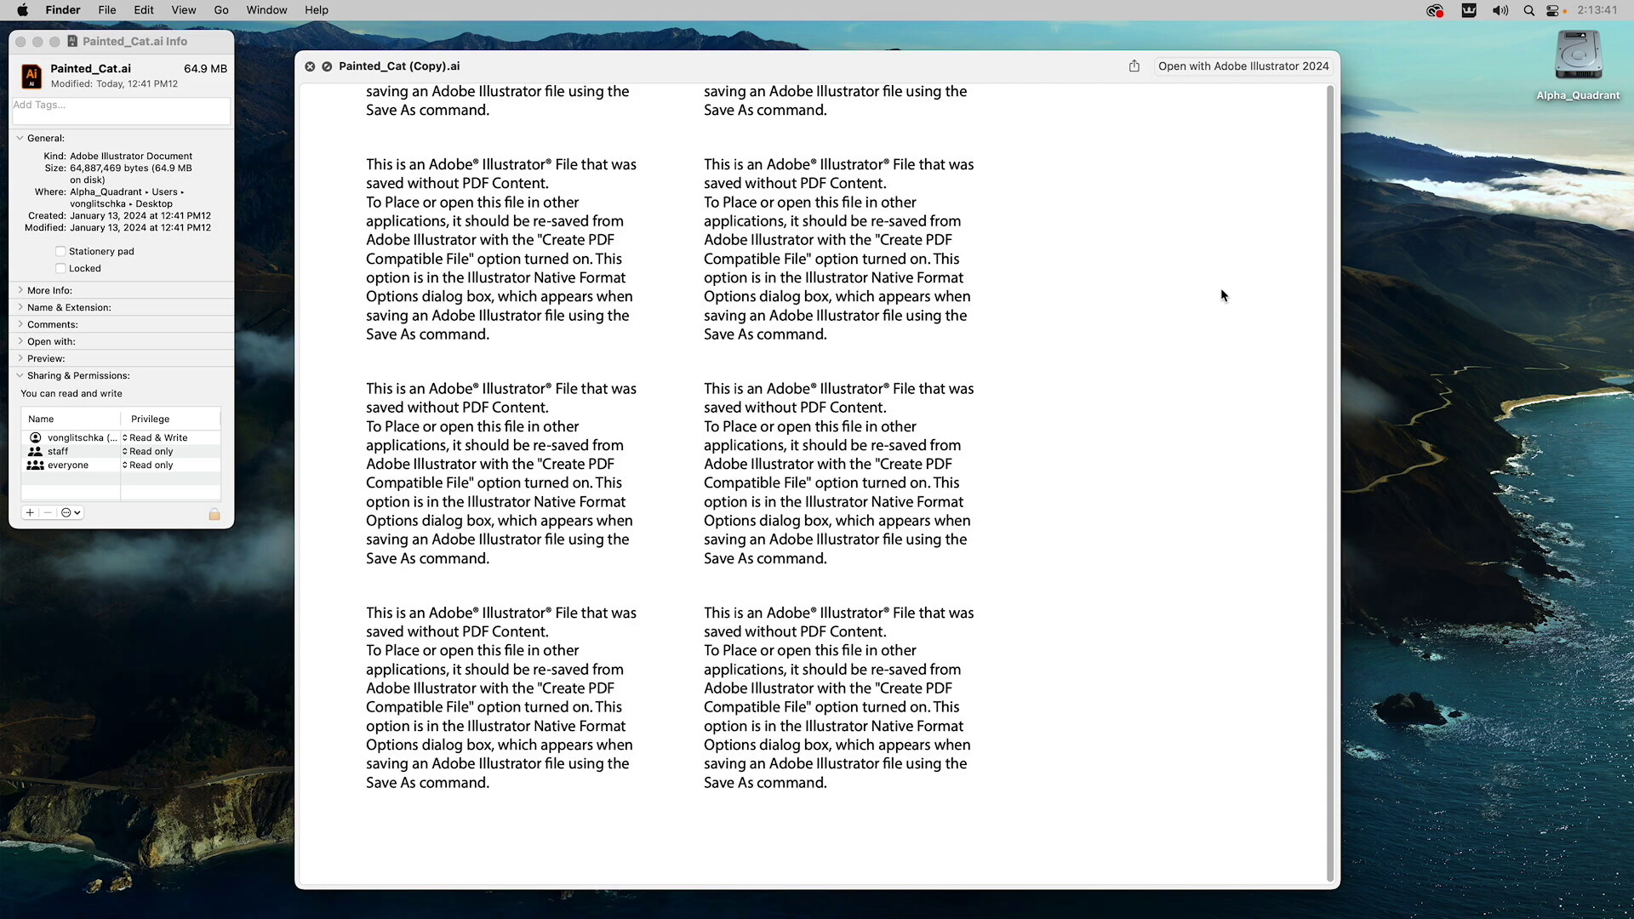
key("space")
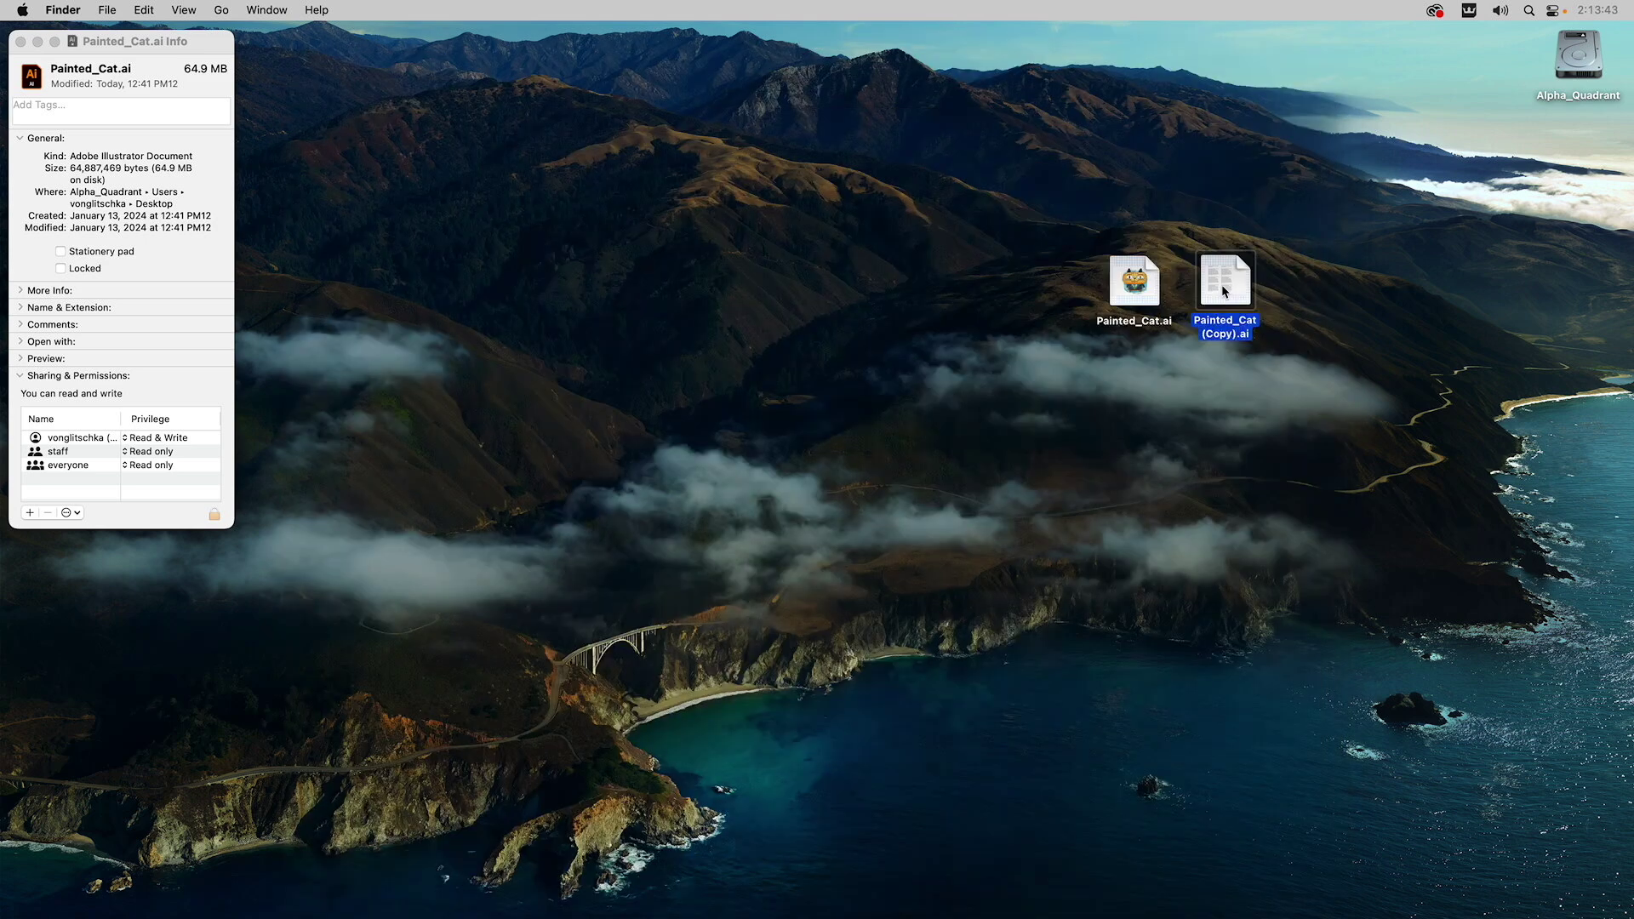
key("super+i")
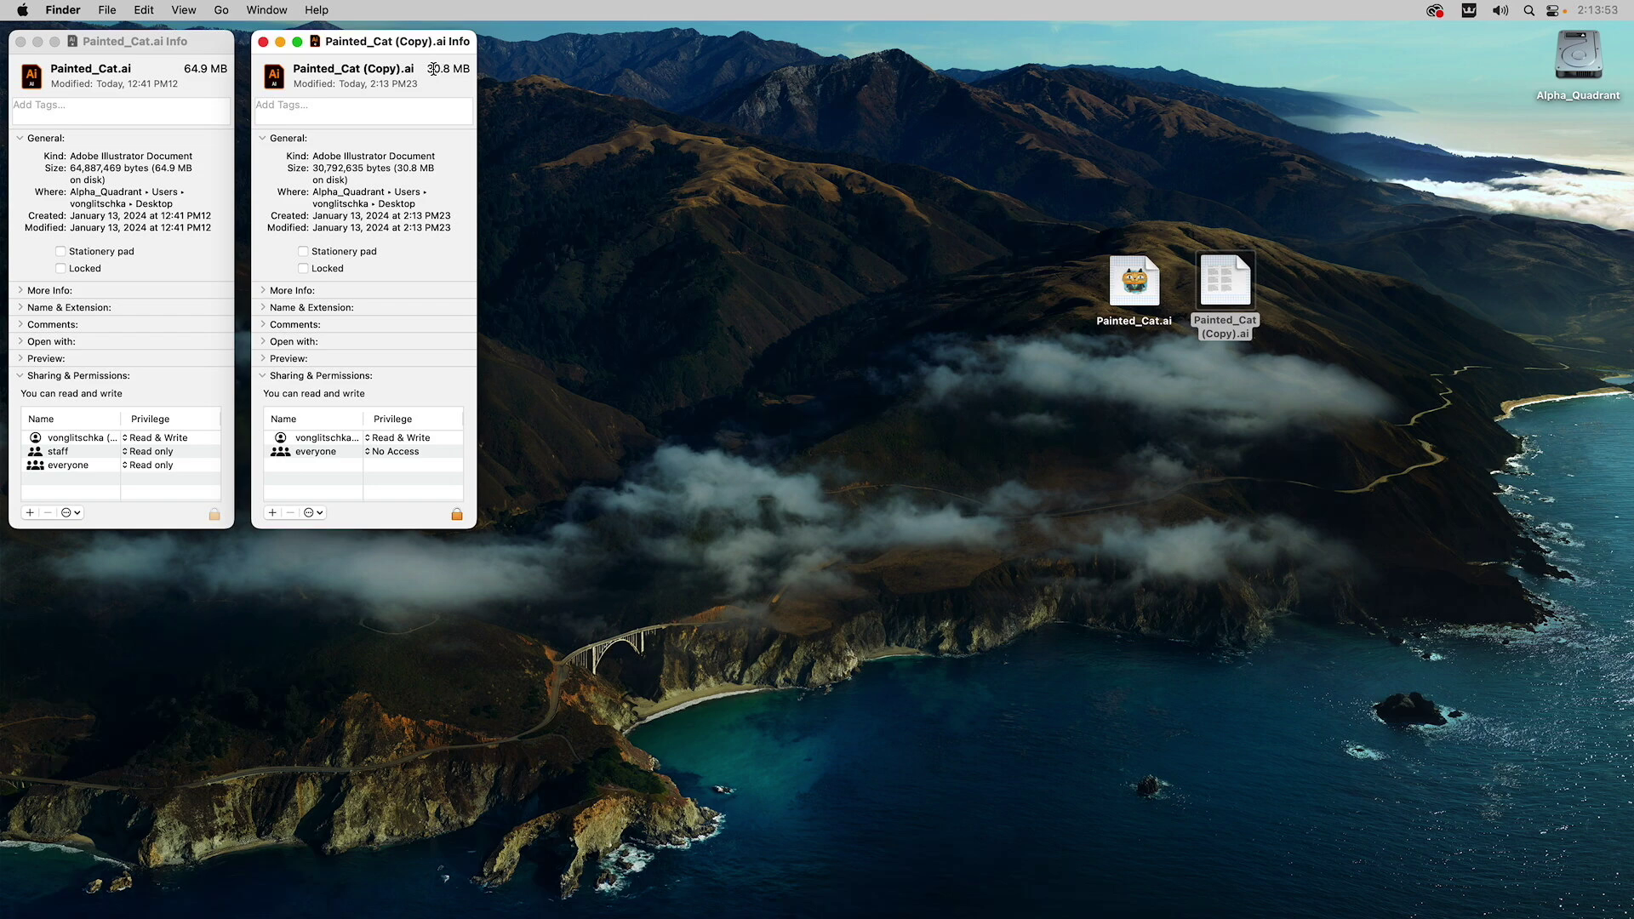
left_click(263, 41)
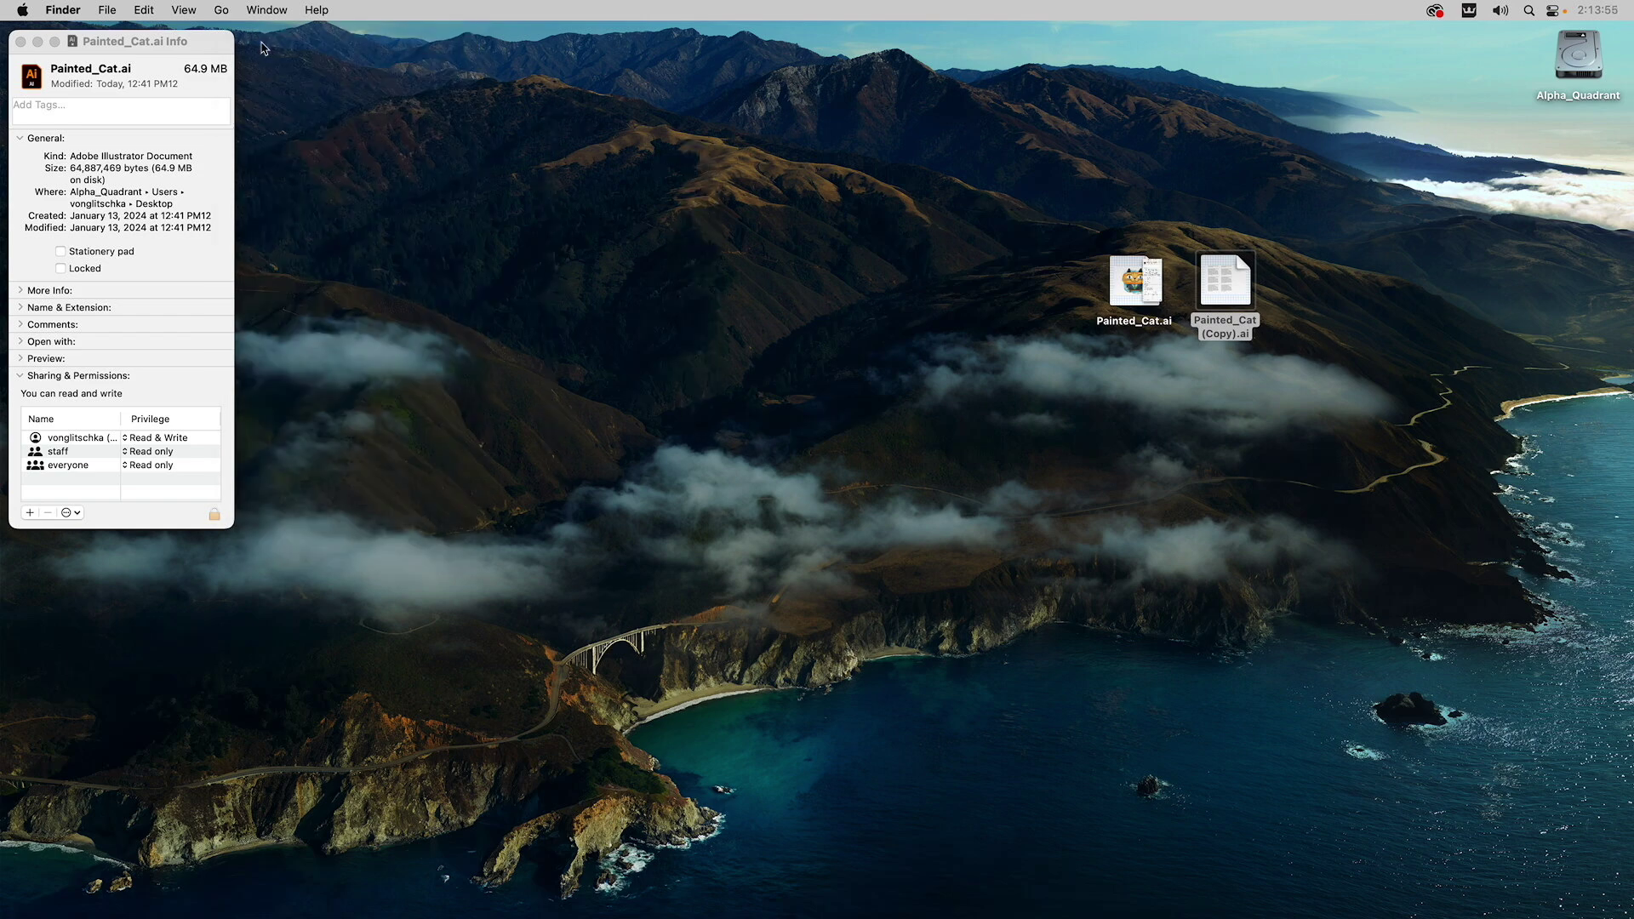
left_click(38, 42)
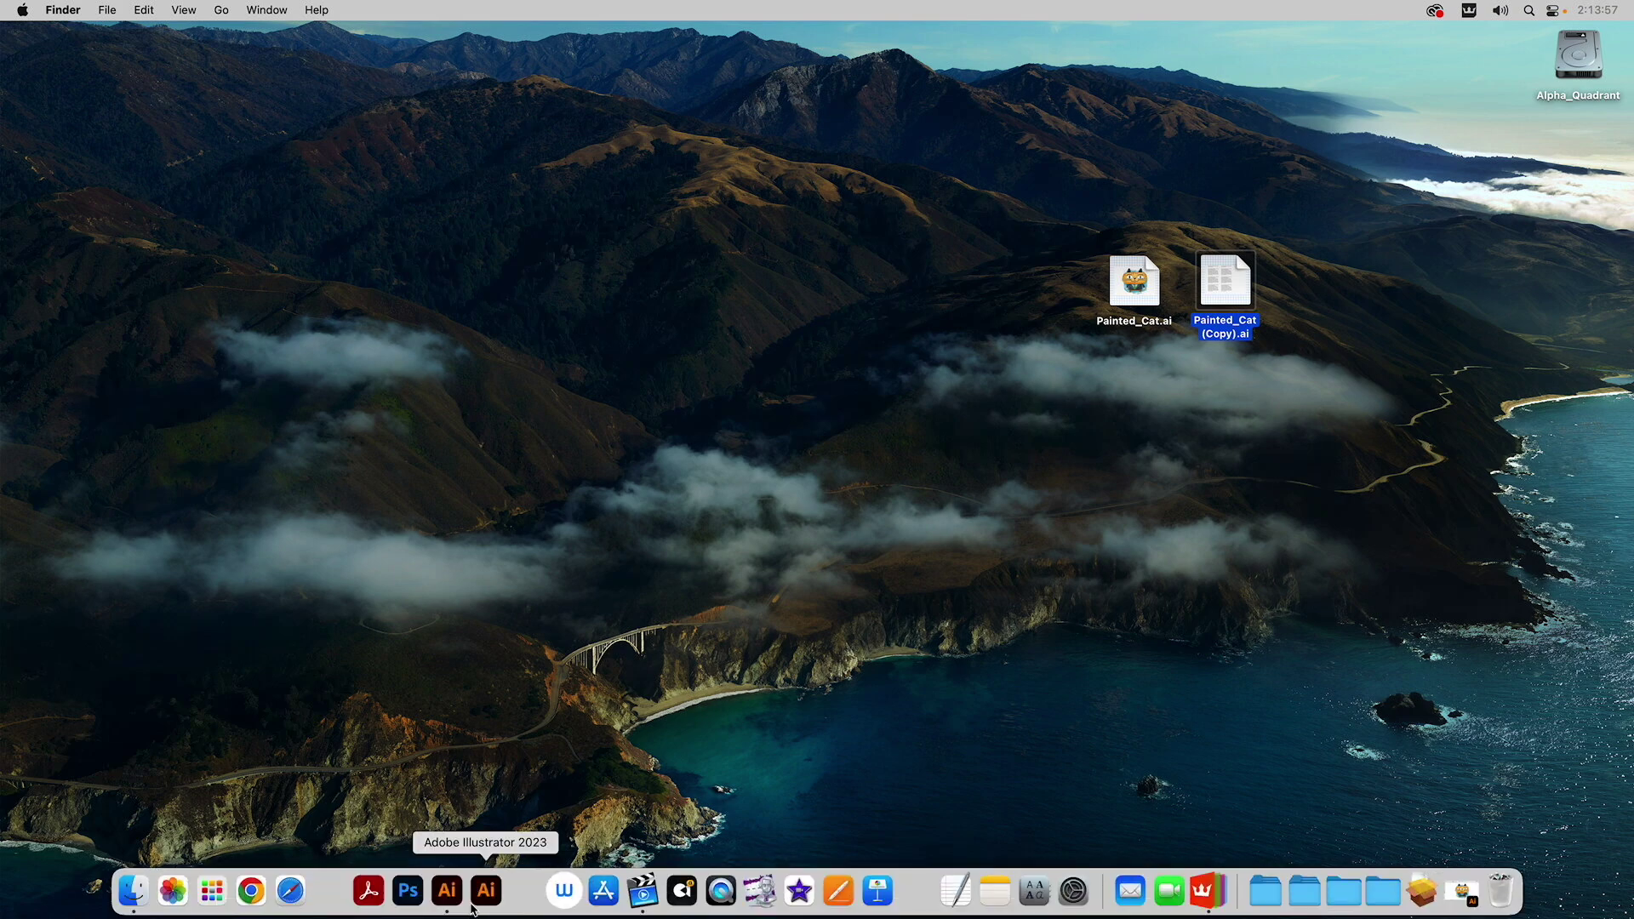
Switch back to Illustrator, go to the toucan document and inspect its paths in outline view before returning to preview.
left_click(447, 891)
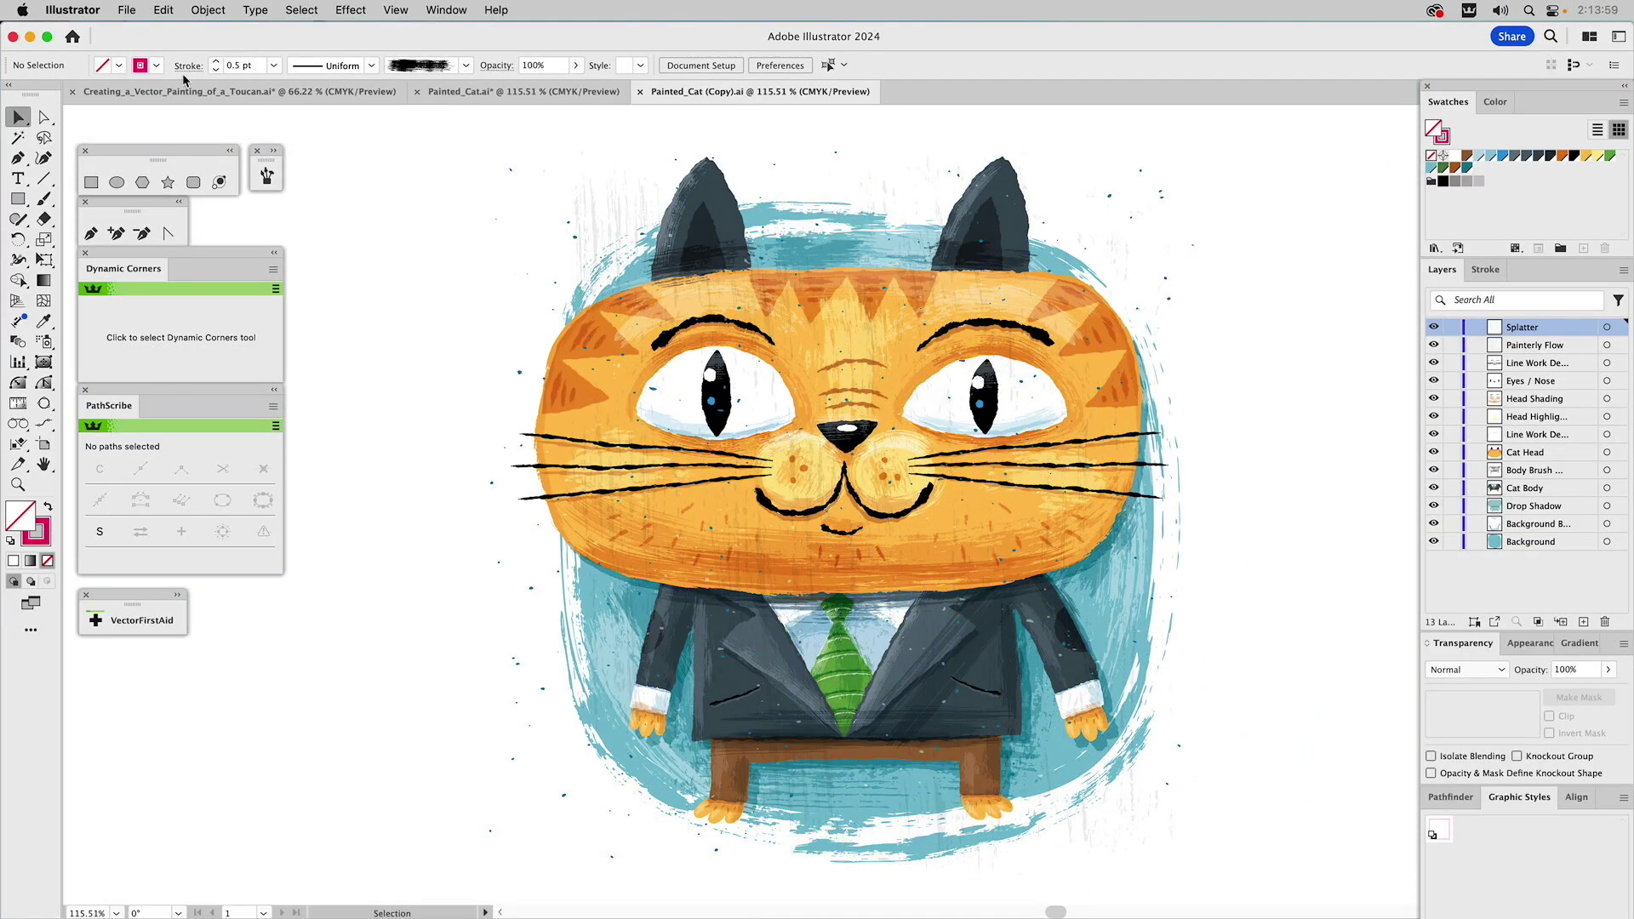
left_click(197, 92)
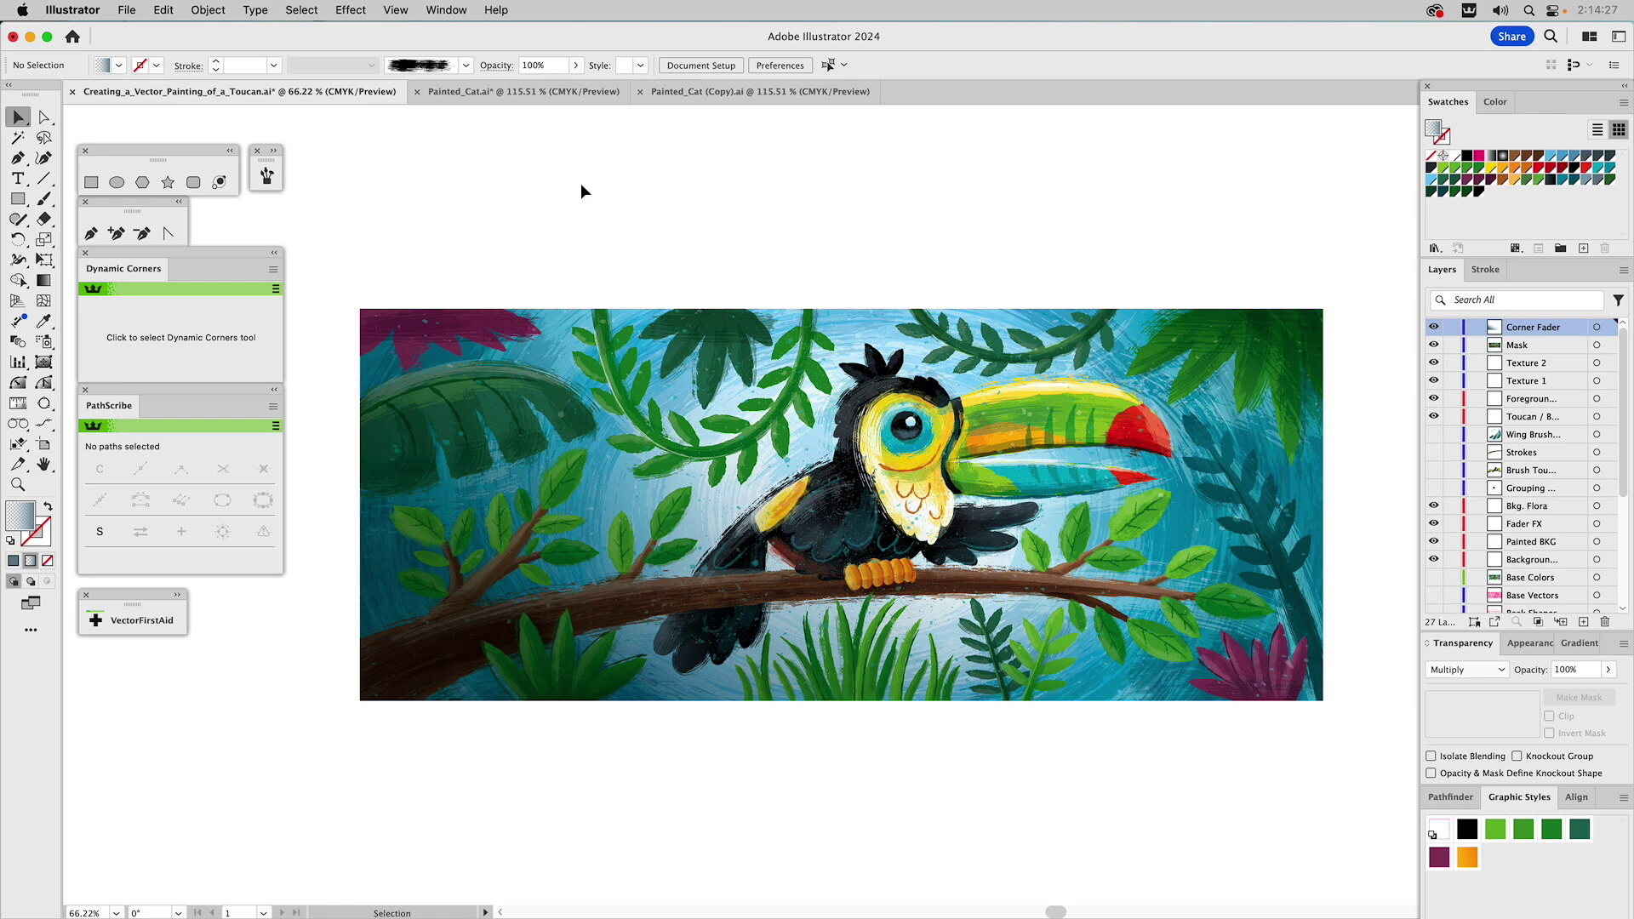
key("super+y")
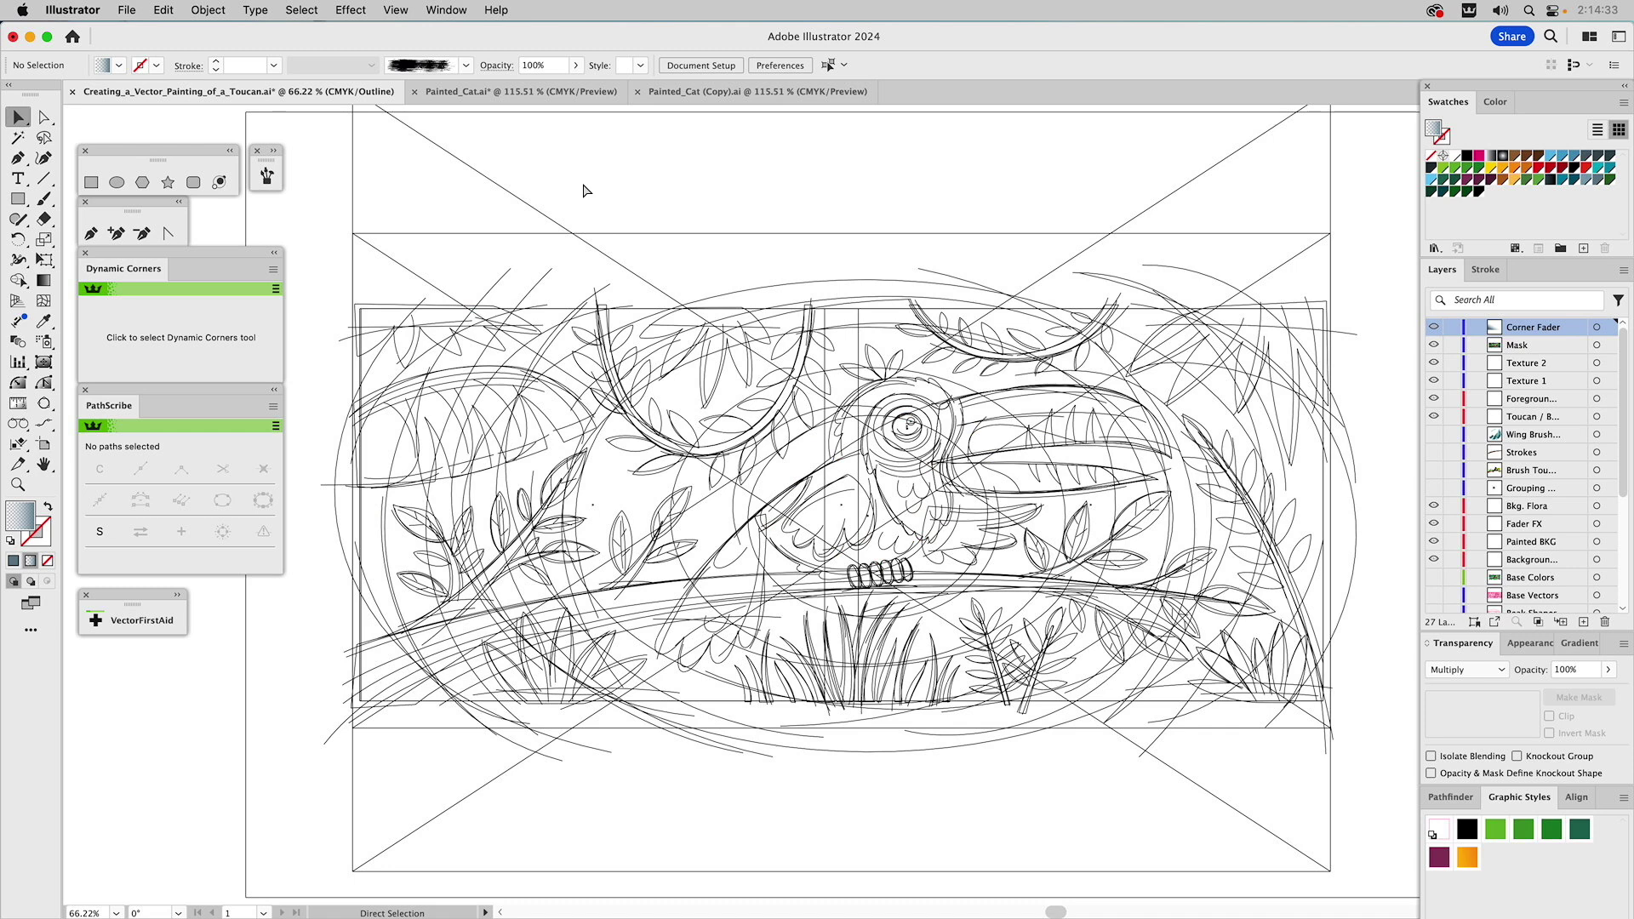
key("super+y")
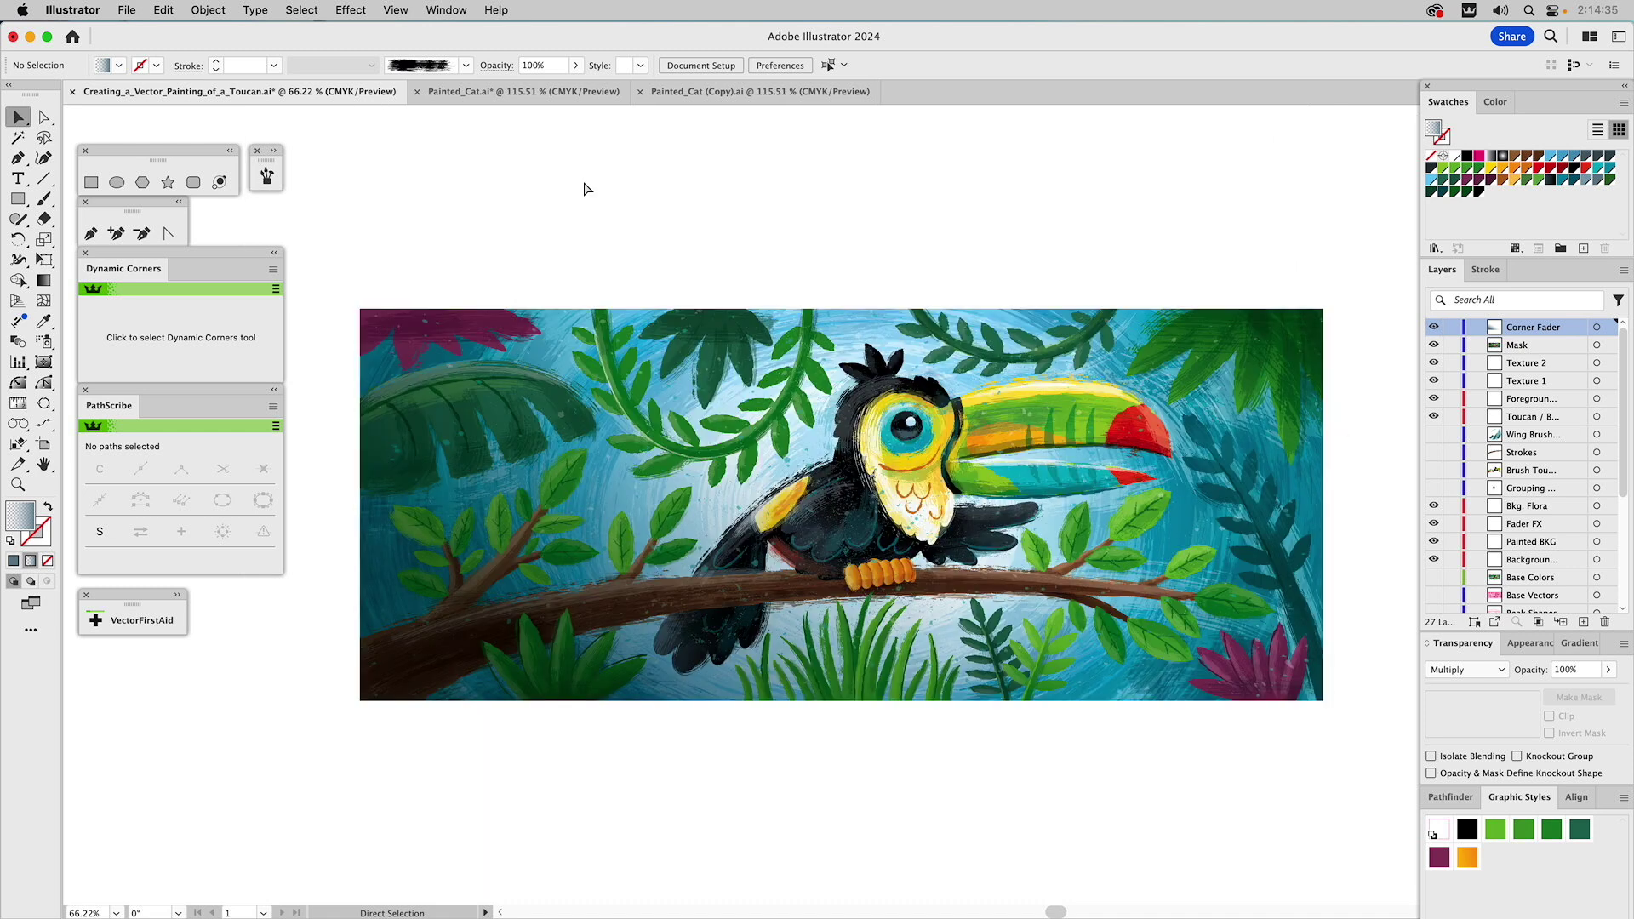